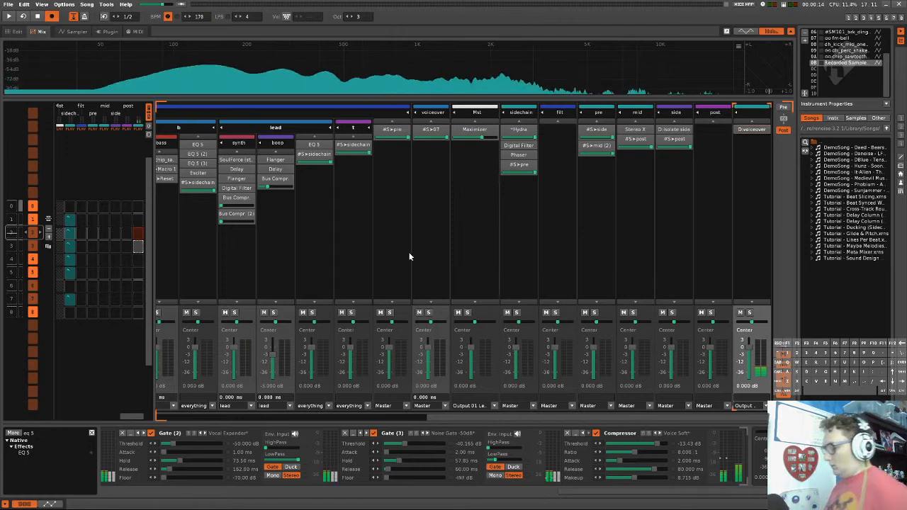
- Play the song from pattern sequence slot 2, stop it, and restart playback
key(super+space)
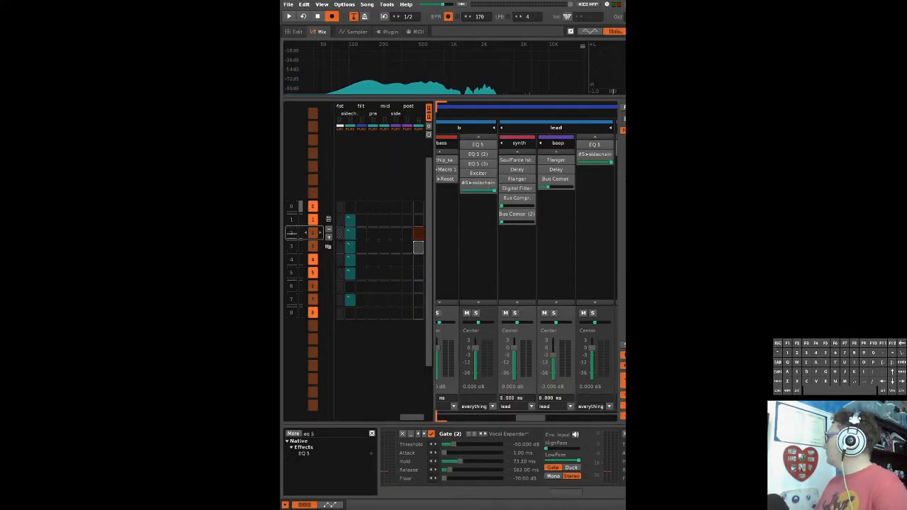
key(super+space)
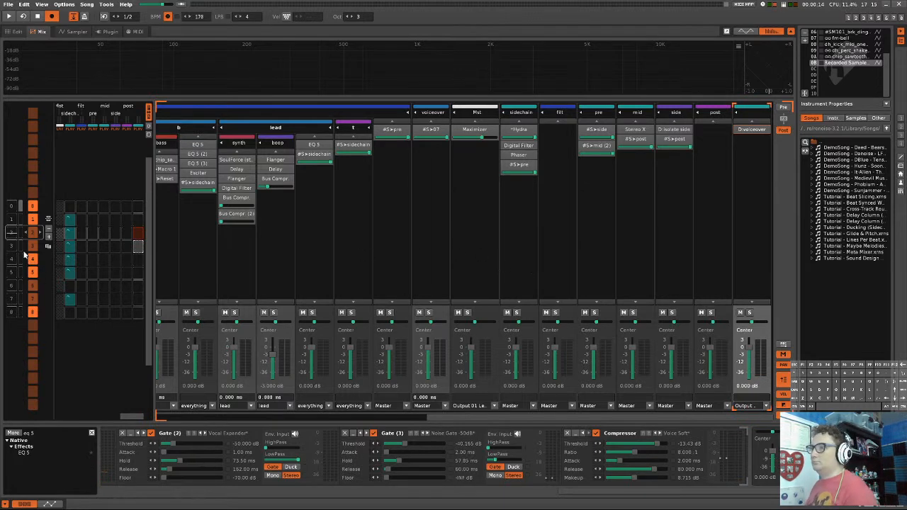
double_click(12, 233)
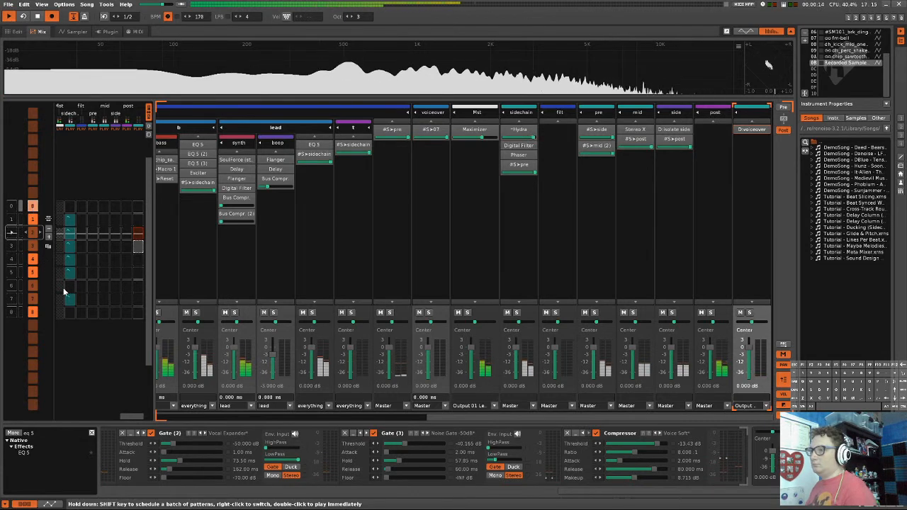
key(ctrl+z)
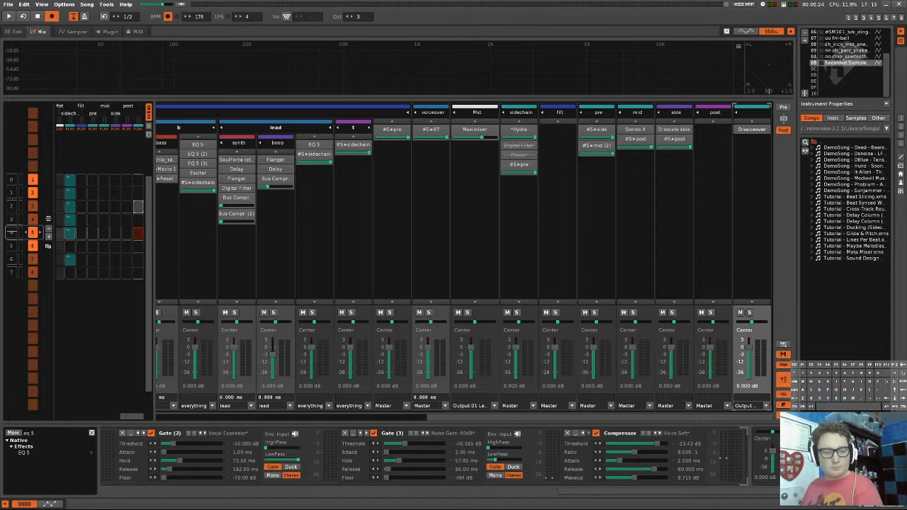
key(space)
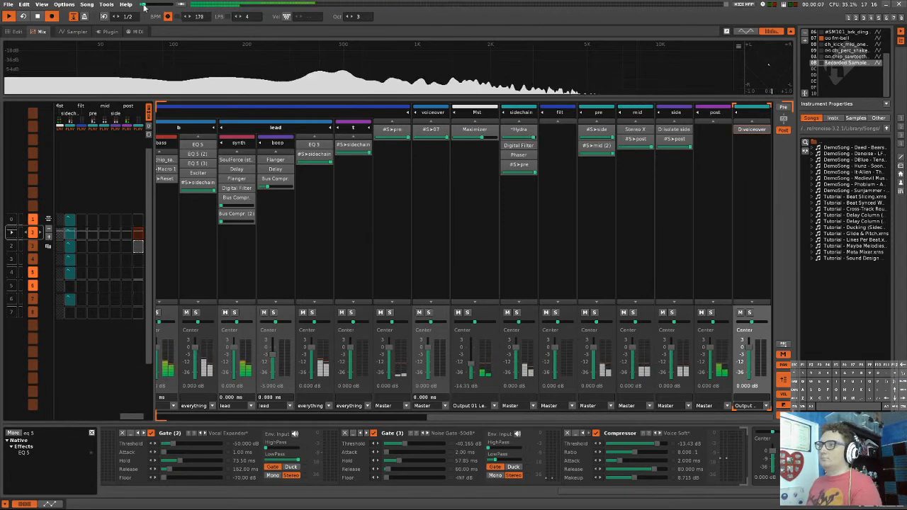
- Play the song from pattern sequence slot 6 and stop playback
double_click(14, 299)
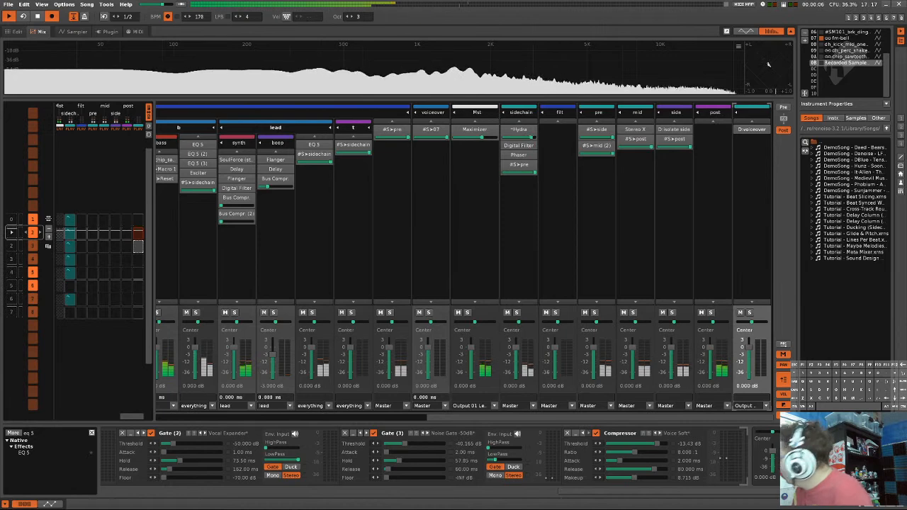
key(space)
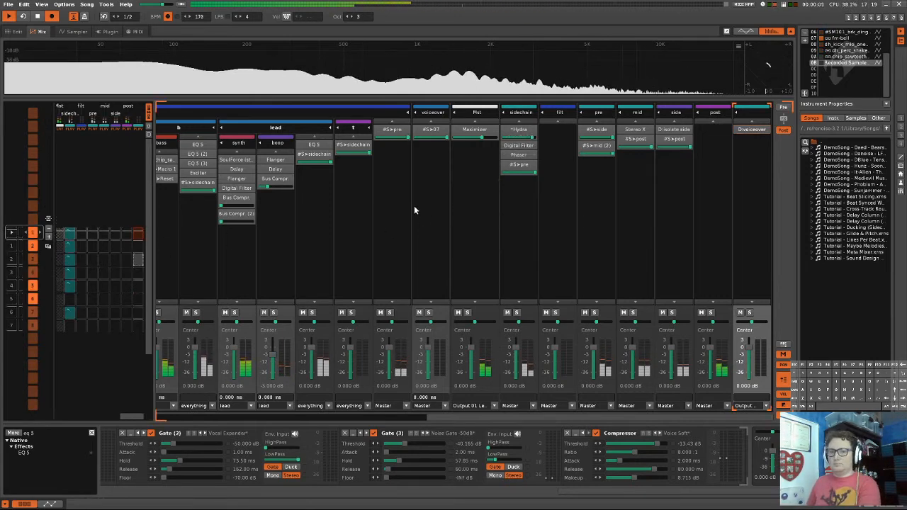
click(12, 314)
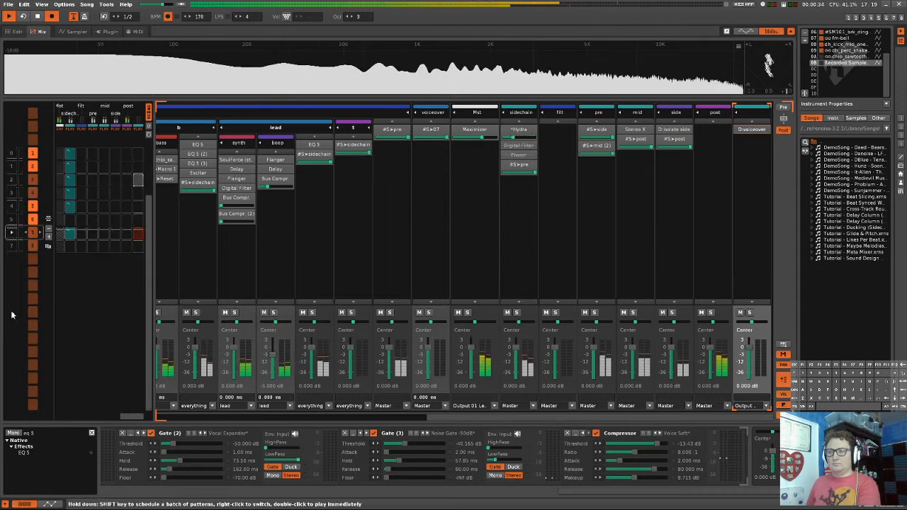
key(space)
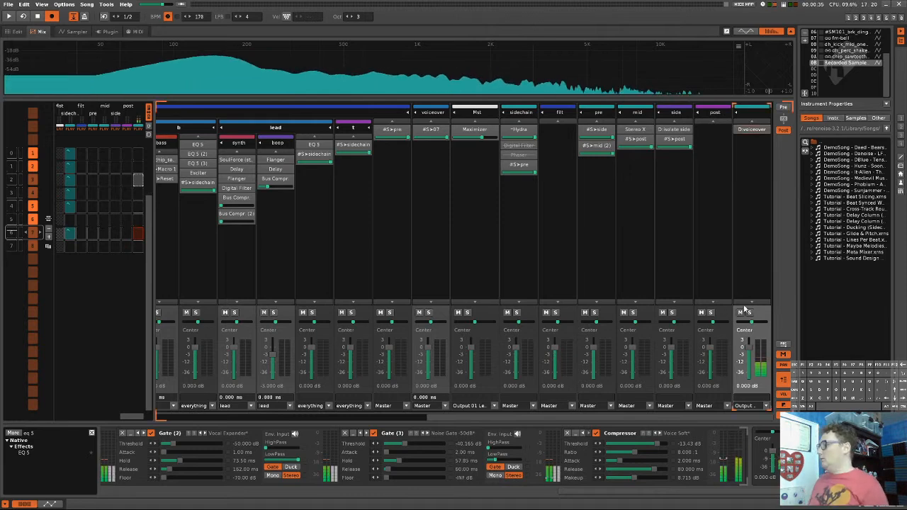
- Mute the post send track and the unnamed send track holding the voiceover device
click(740, 313)
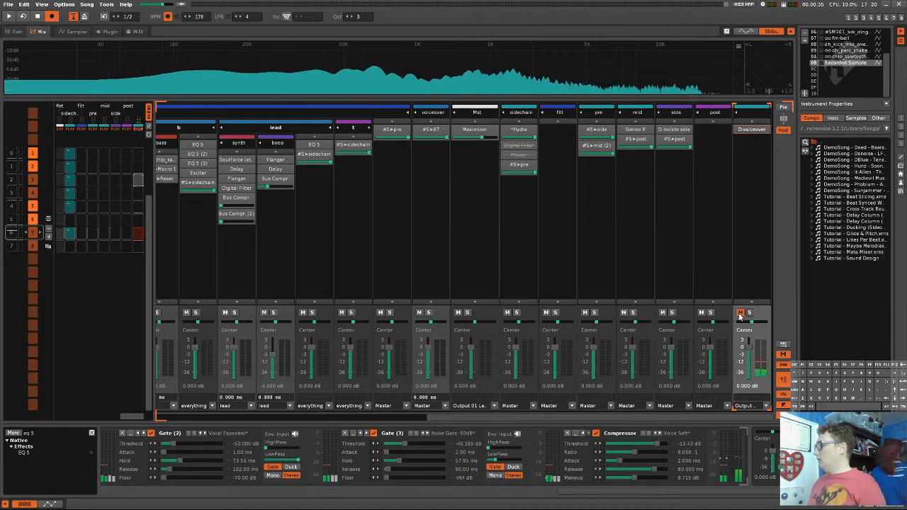
click(701, 312)
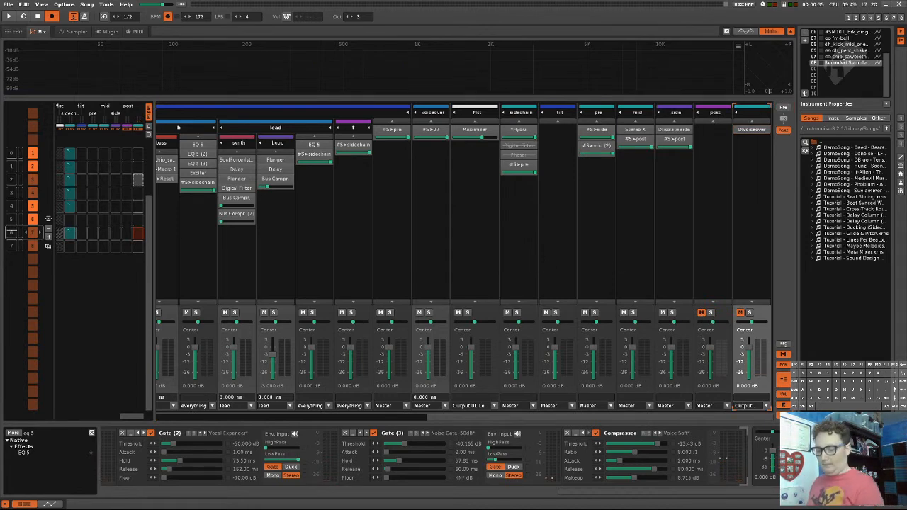
key(r)
key(b)
key(i)
key(space)
key(t)
key(e)
key(space)
key(d)
key(l)
key(Return)
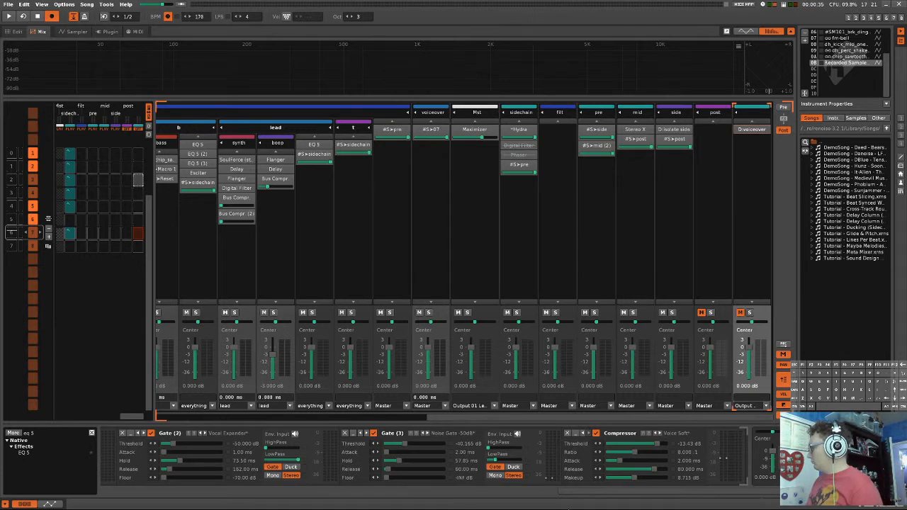
key(minus)
key(e)
key(t)
key(p)
key(h)
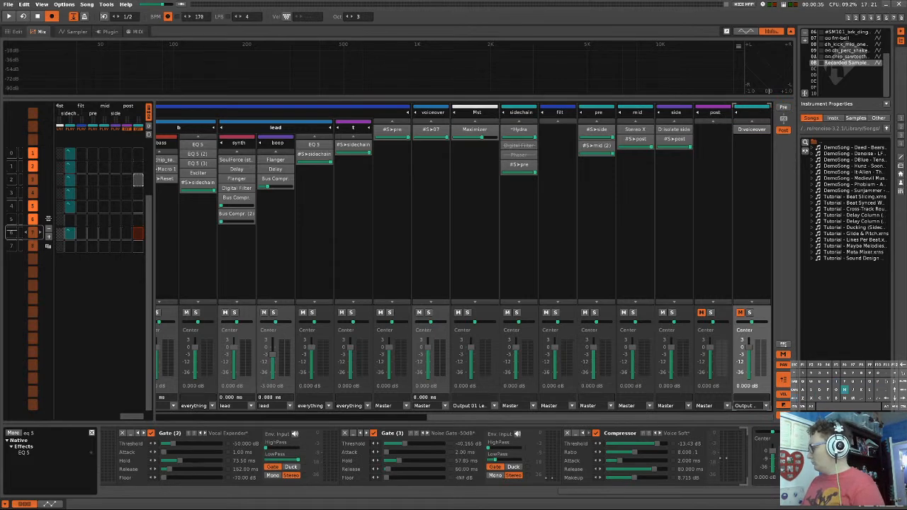
key(i)
key(o)
key(p)
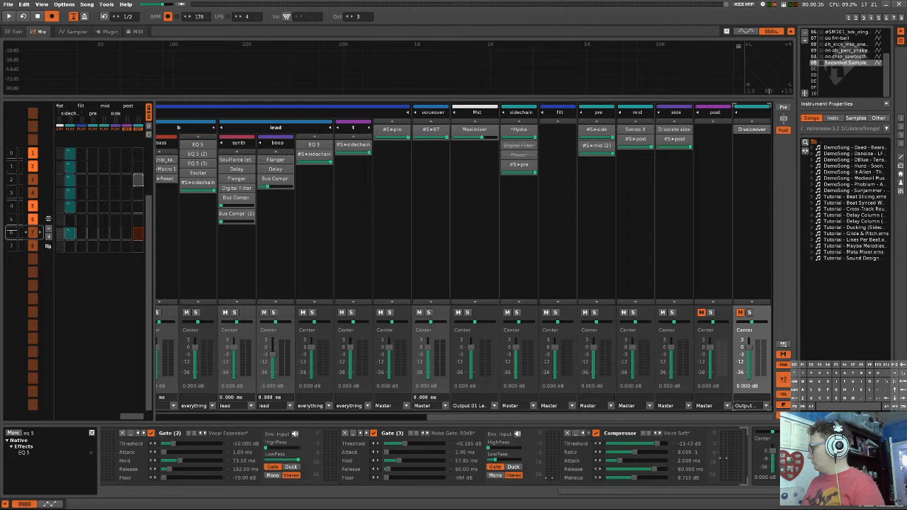
key(p)
key(minus)
key(l)
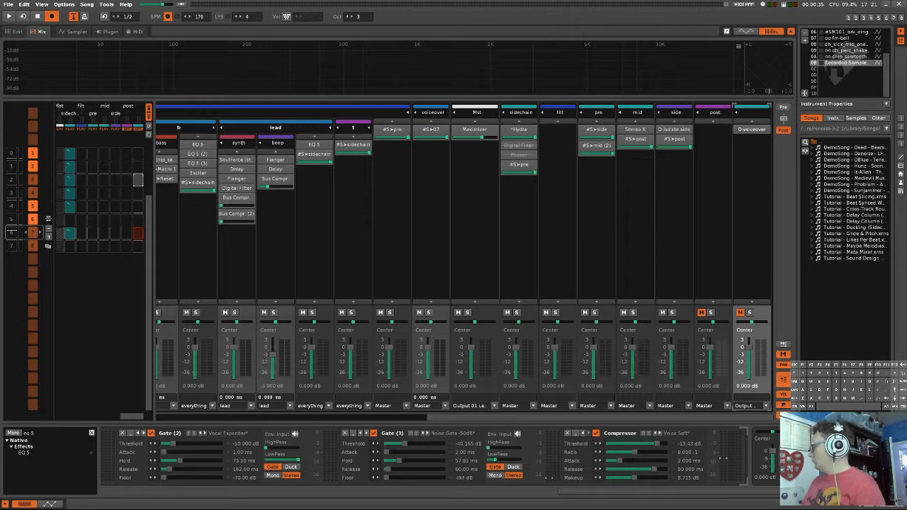
key(i)
key(minus)
key(u)
key(p)
key(h)
key(o)
key(e)
key(c)
key(o)
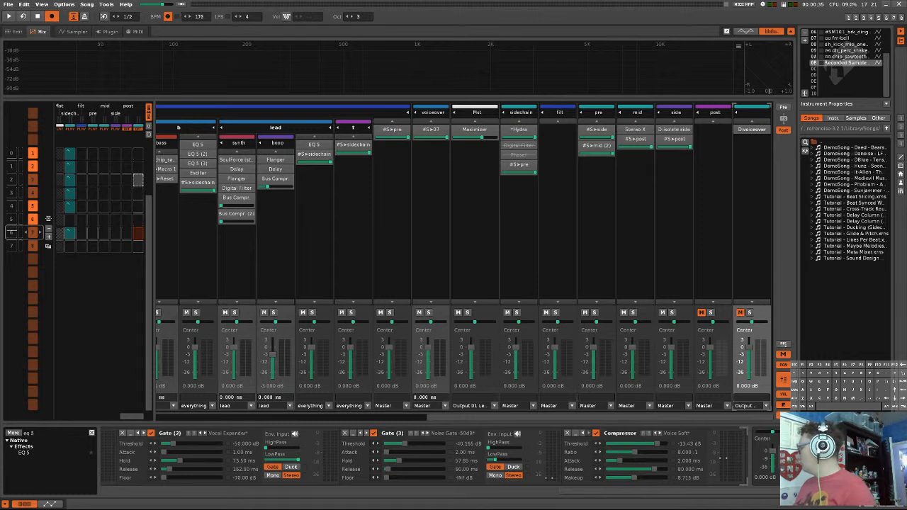
key(minus)
key(e)
key(i)
key(Tab)
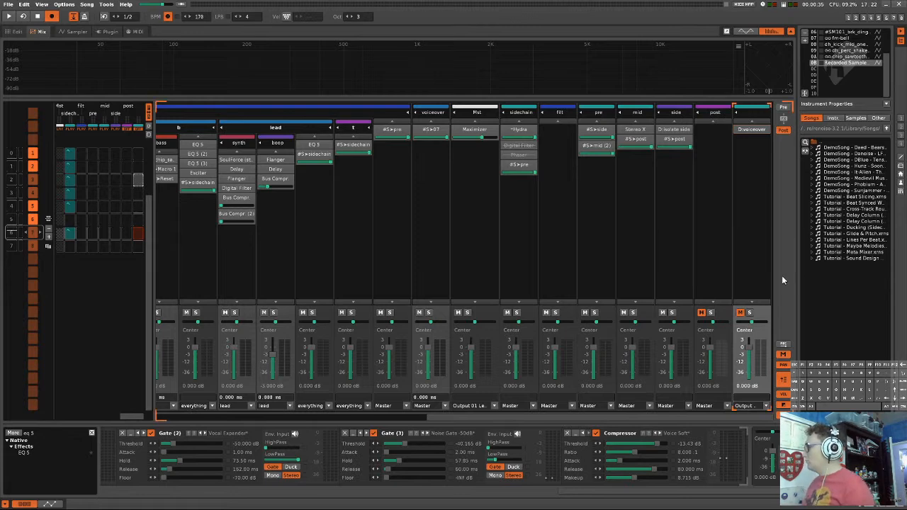
- Unmute the post send track and start song playback
click(701, 313)
key(space)
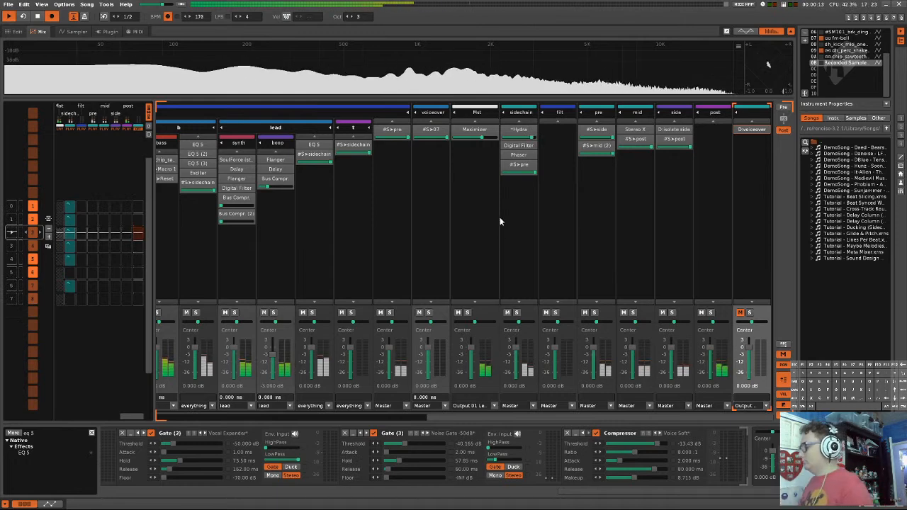
- Examine the effect chains of the send tracks from mid back to sidechain while the song plays
click(625, 176)
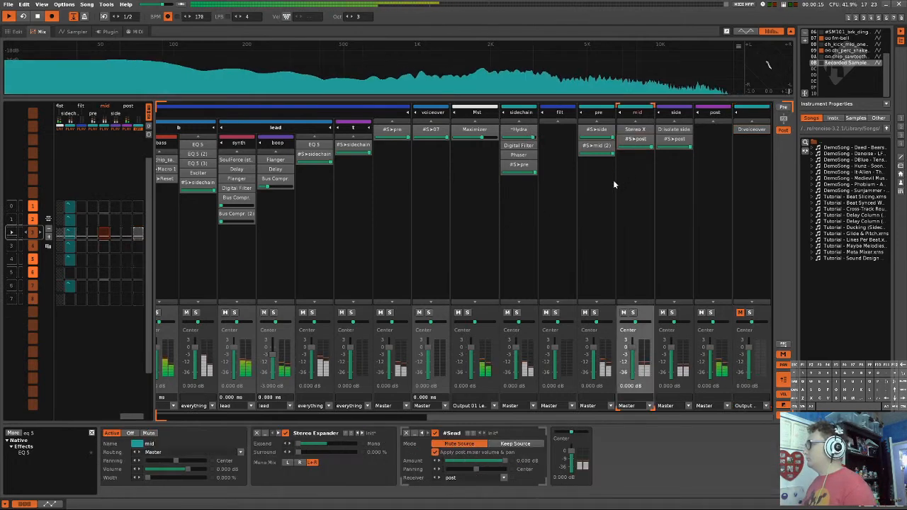
click(597, 187)
click(543, 207)
click(491, 207)
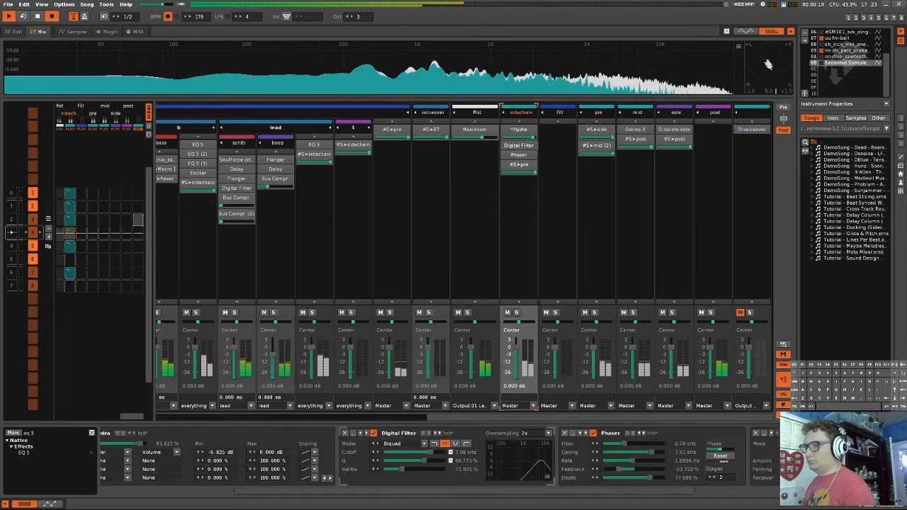
- Play pattern sequence slot 6 while viewing the sidechain track's Digital Filter and the first tracks in the pattern matrix, and stop playback
double_click(12, 273)
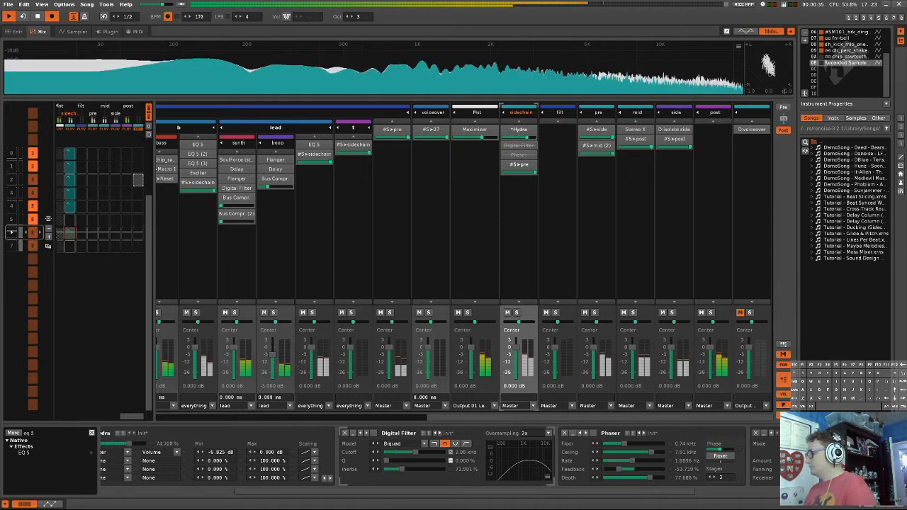
click(519, 145)
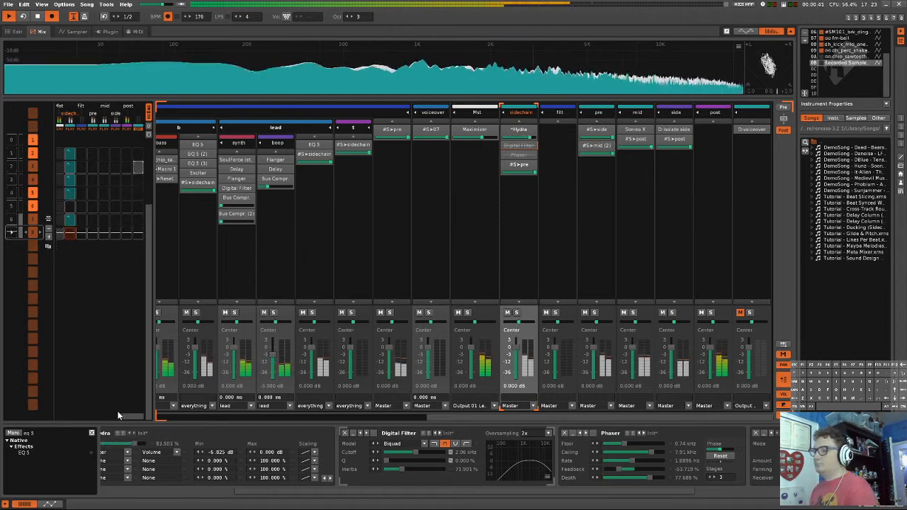
drag(127, 416, 64, 416)
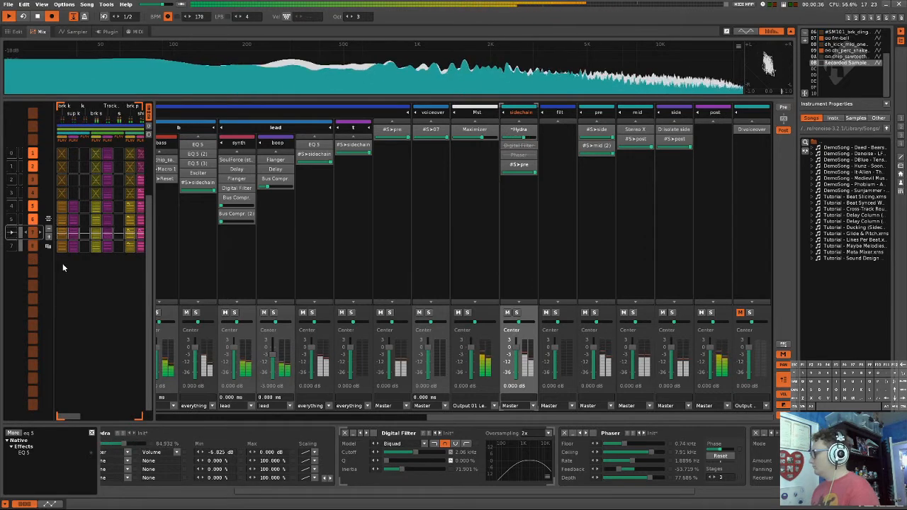
key(space)
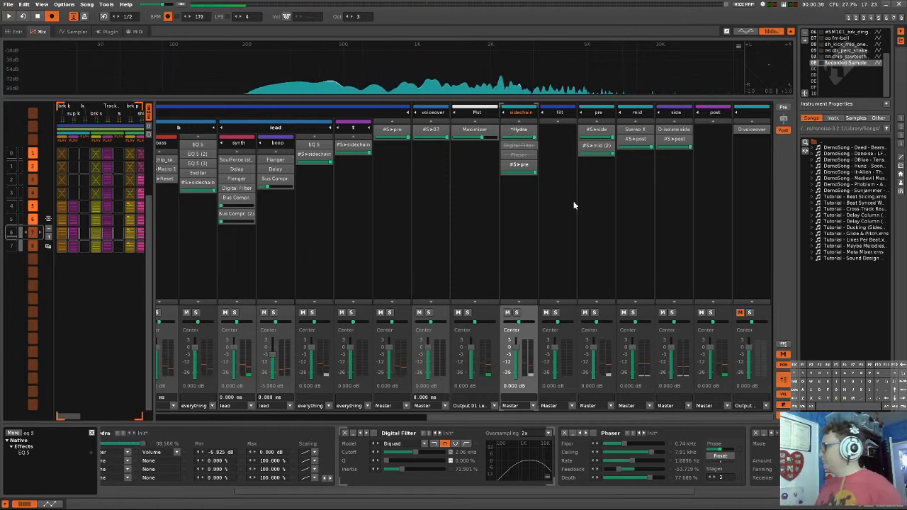
- Mute and unmute the post send track, and play from sequence slot 6 while viewing the sidechain track's Digital Filter, Phaser and Send
click(701, 313)
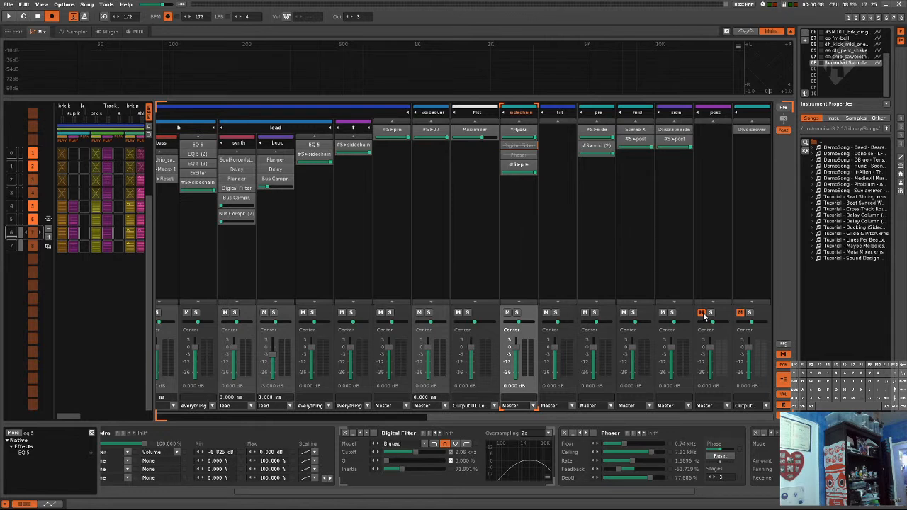
click(14, 235)
click(702, 313)
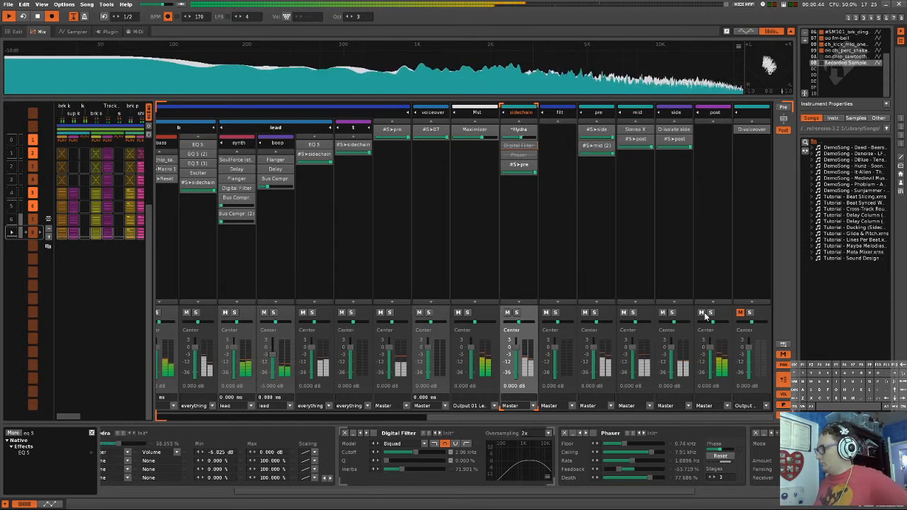
scroll(692, 484, down, 2)
scroll(693, 484, down, 2)
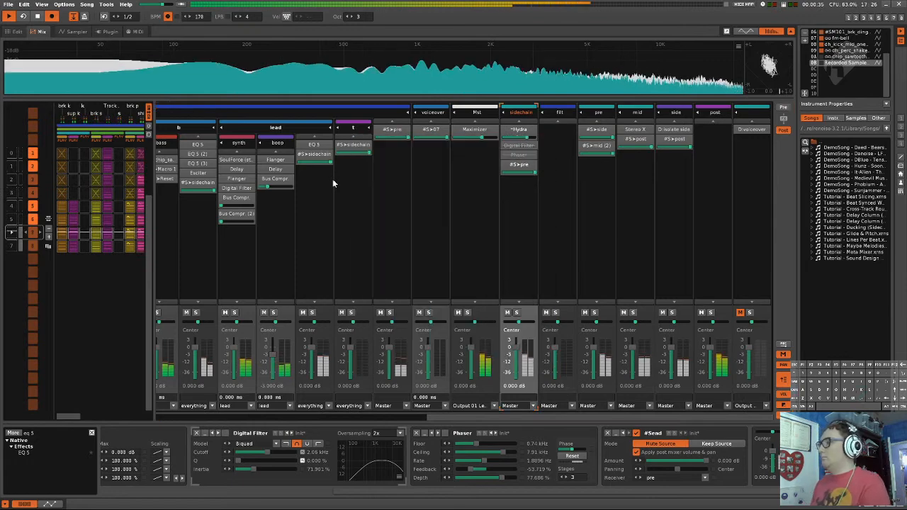
- Examine the device, multi-CPU, plugin delay compensation and CPU load settings in the Audio preferences, and close the dialog
key(ctrl+comma)
key(Escape)
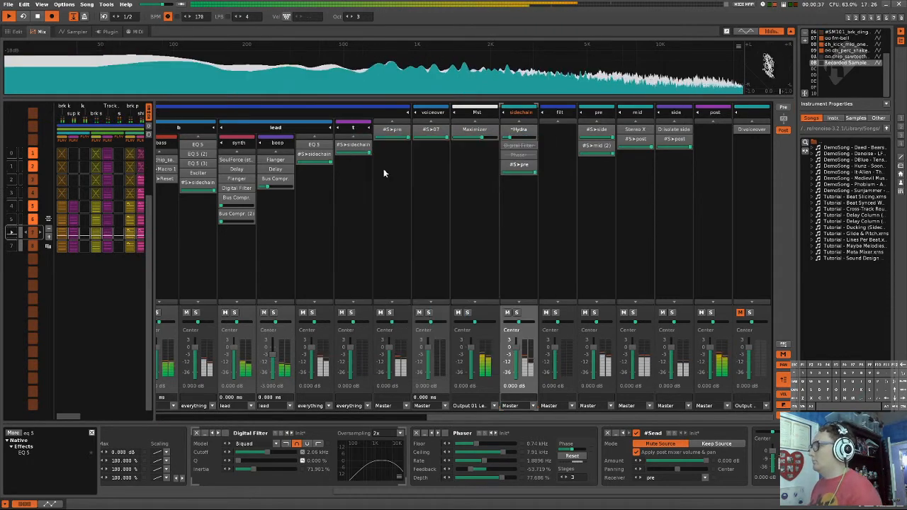
key(ctrl+comma)
key(Escape)
key(ctrl+comma)
key(Escape)
key(ctrl+comma)
key(Escape)
key(ctrl+comma)
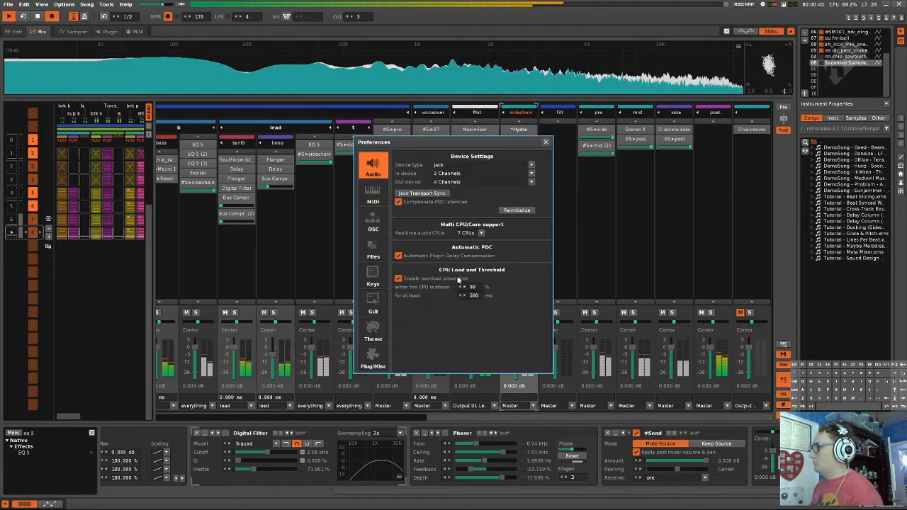
key(Escape)
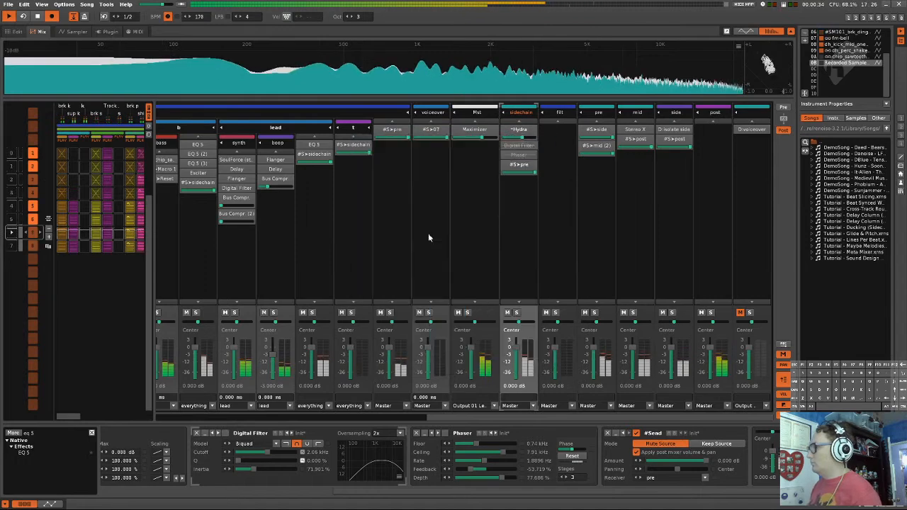
key(ctrl+comma)
key(Escape)
key(ctrl+comma)
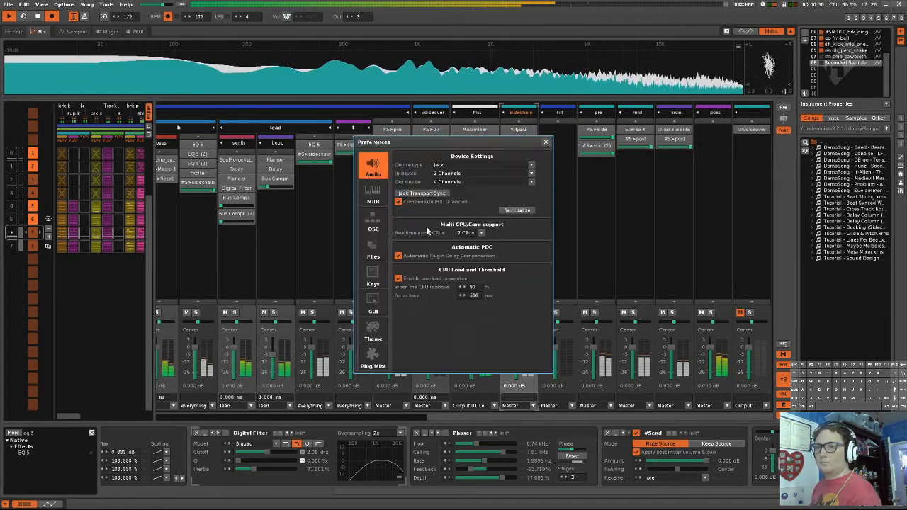
key(Escape)
key(ctrl+comma)
key(Escape)
key(ctrl+comma)
key(Escape)
key(ctrl+comma)
key(Escape)
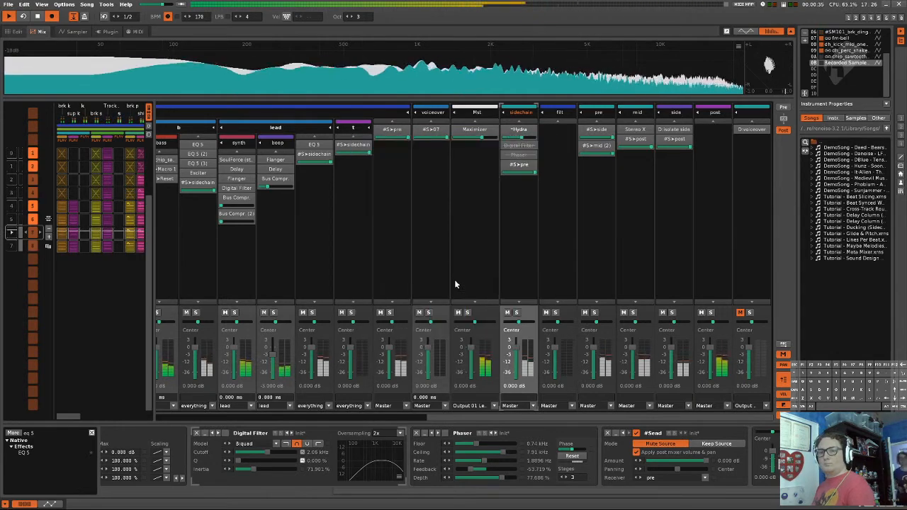
key(ctrl+comma)
key(Escape)
key(ctrl+comma)
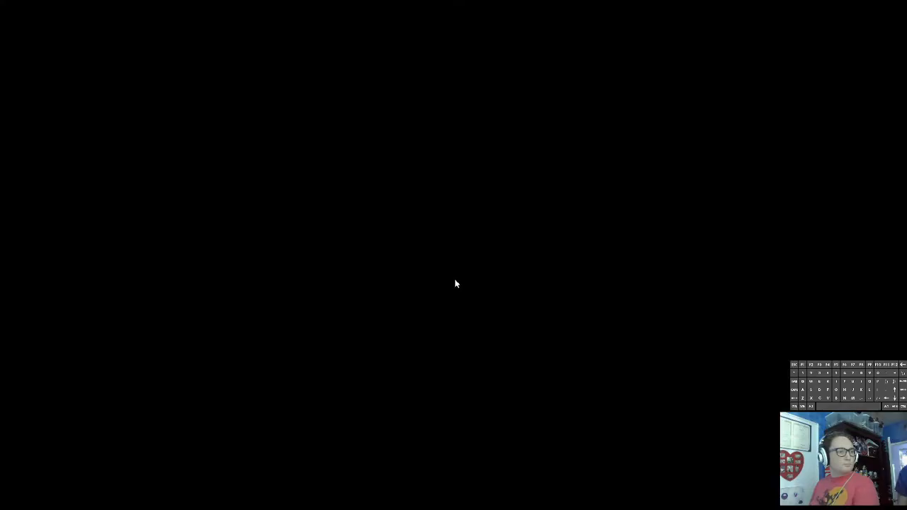
key(Escape)
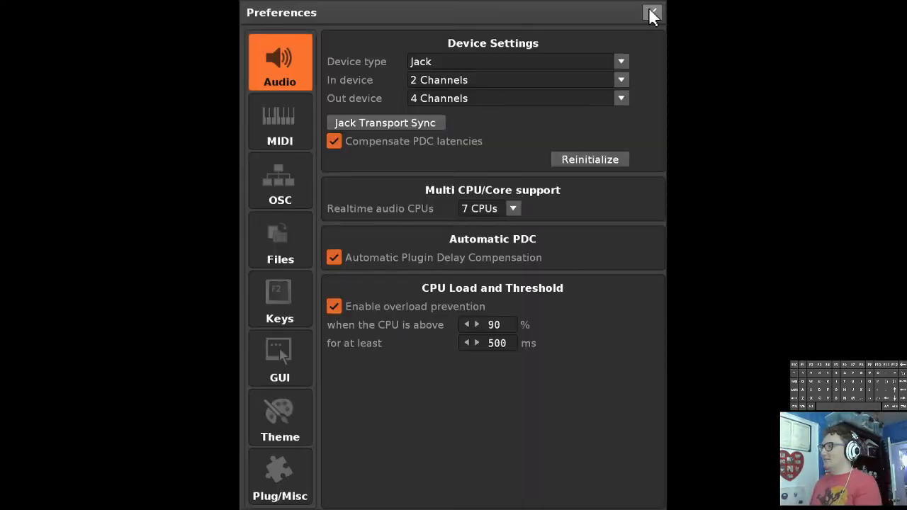
click(517, 185)
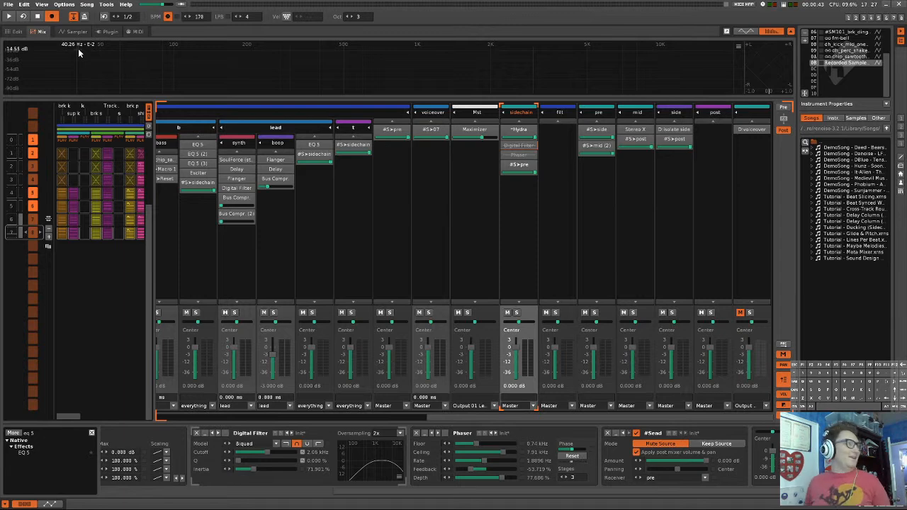
drag(450, 490, 573, 490)
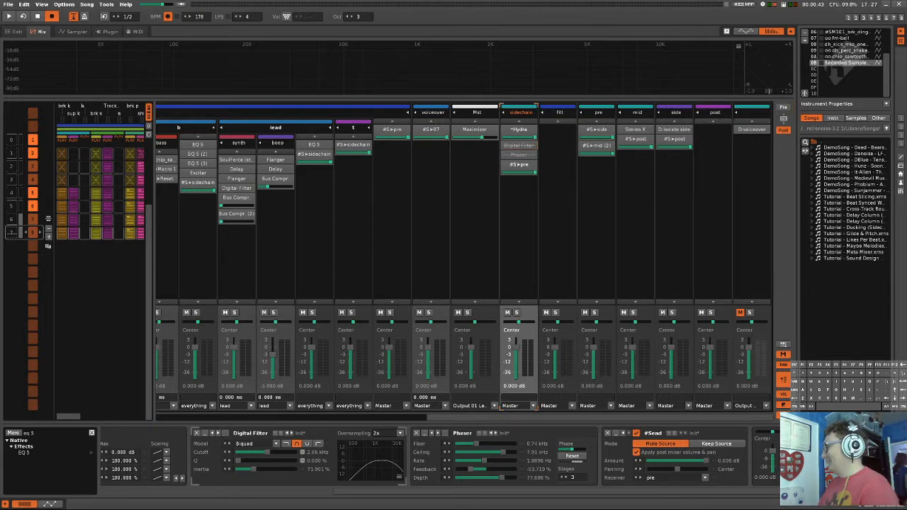
scroll(564, 421, left, 4)
scroll(509, 416, right, 4)
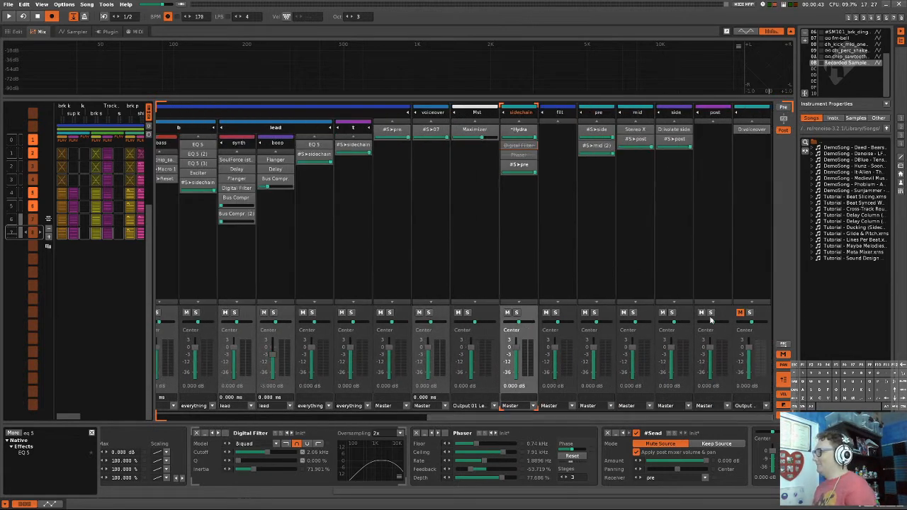
drag(149, 234, 142, 257)
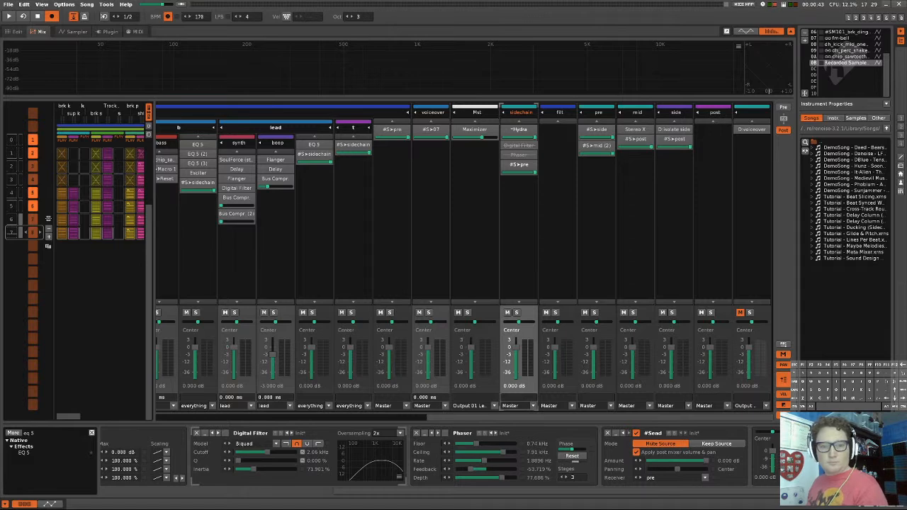
key(d)
key(e)
key(i)
key(e)
key(comma)
key(space)
key(1)
key(0)
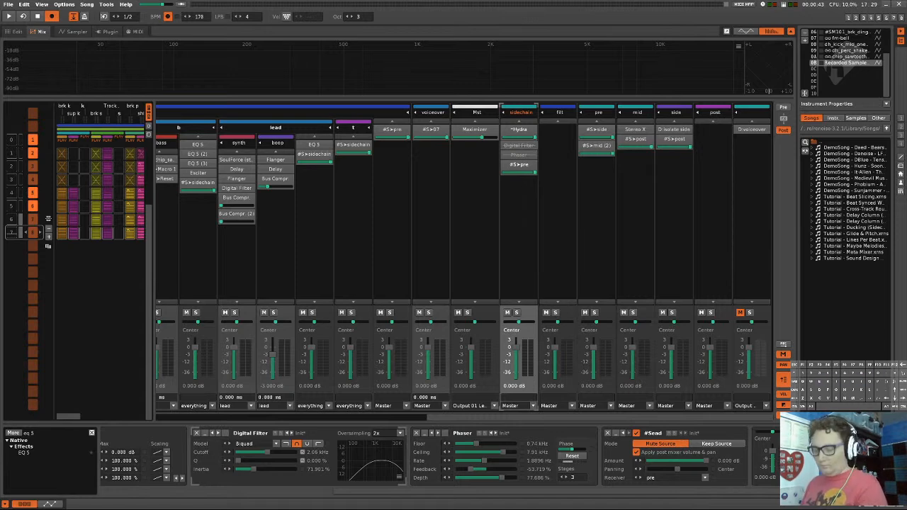
key(5)
text(ourit yie)
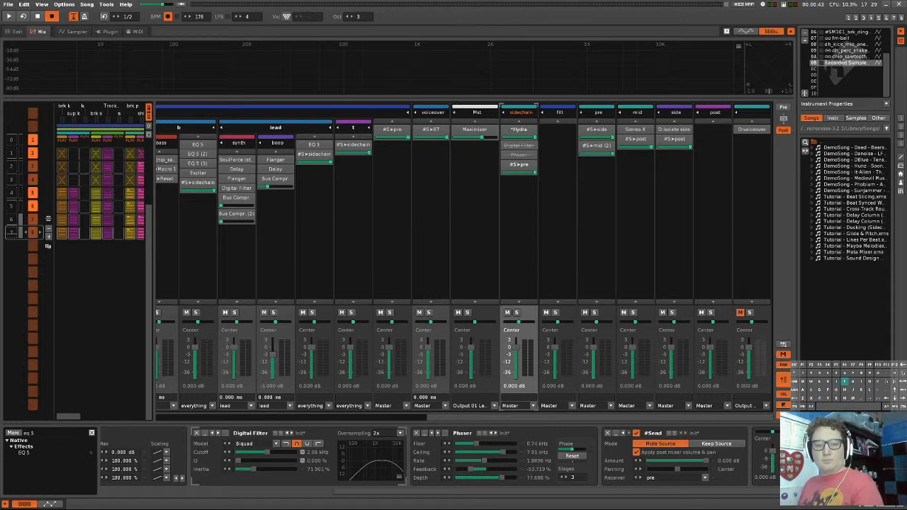
key(BackSpace)
text(ert.)
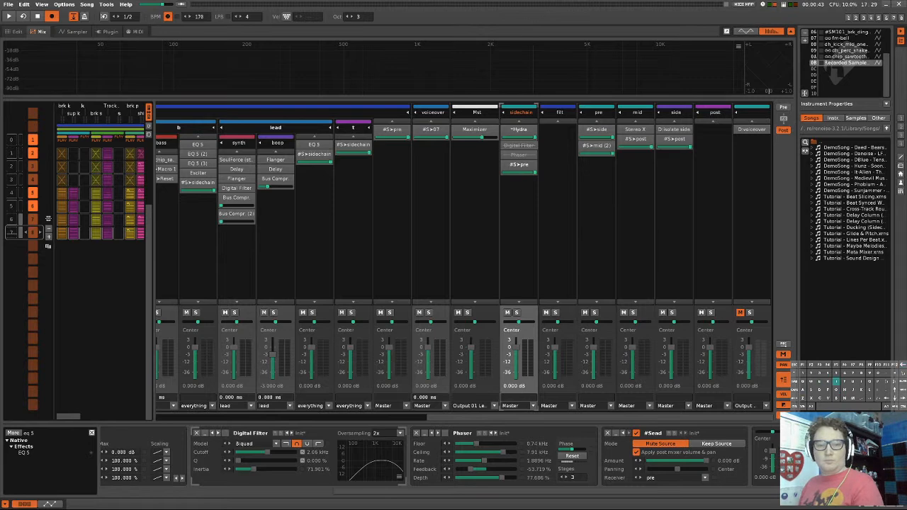
text(ou)
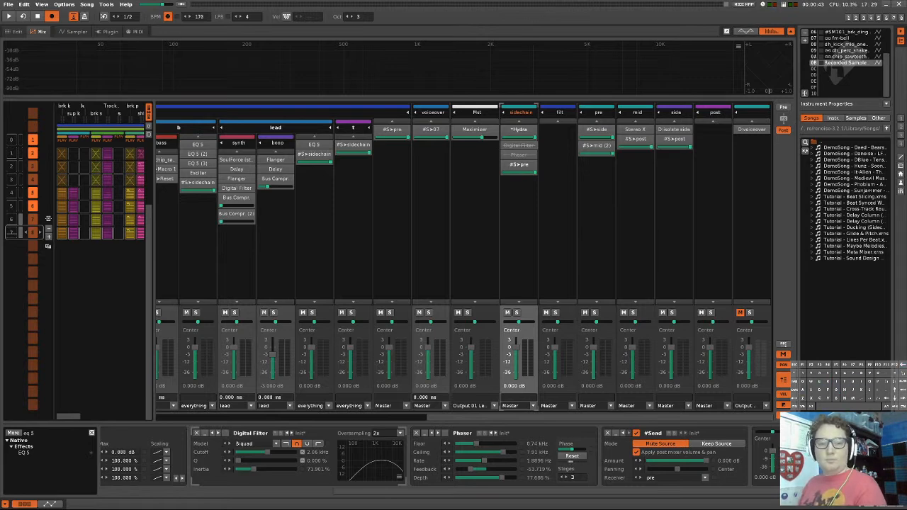
text(titeeuh)
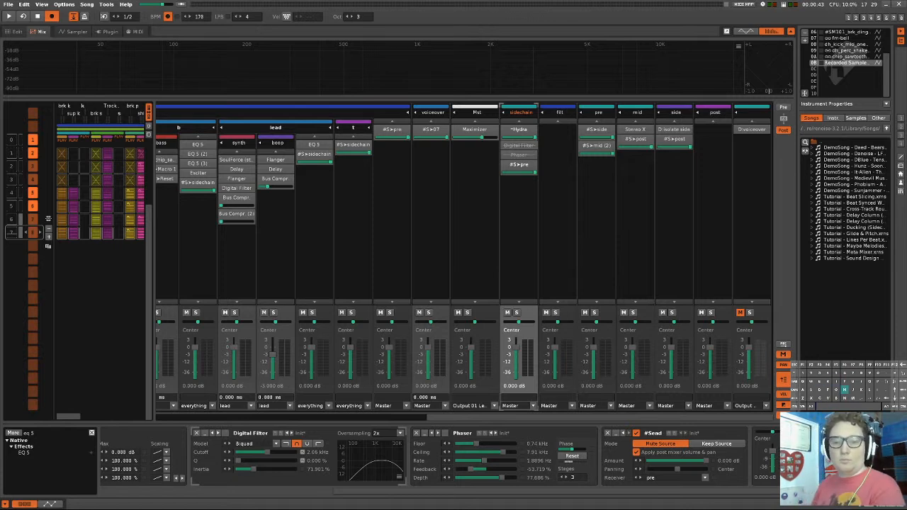
text(ie)
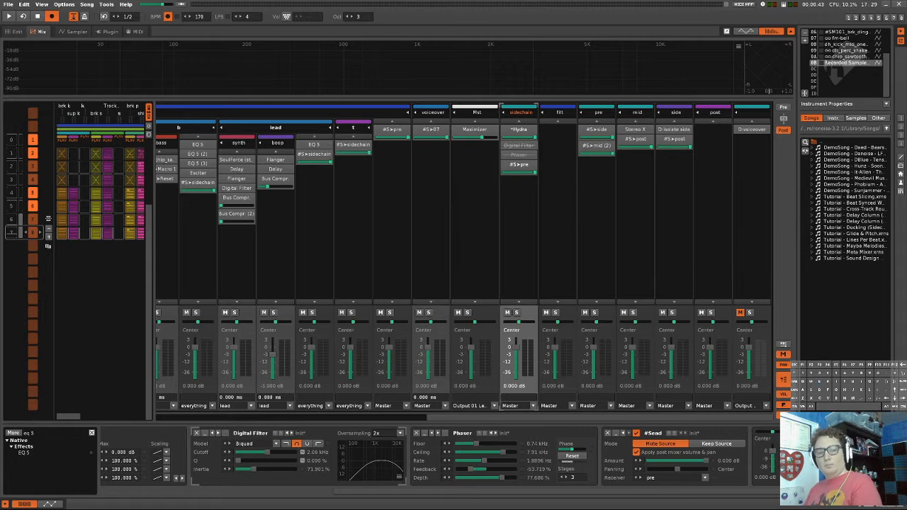
text(o)
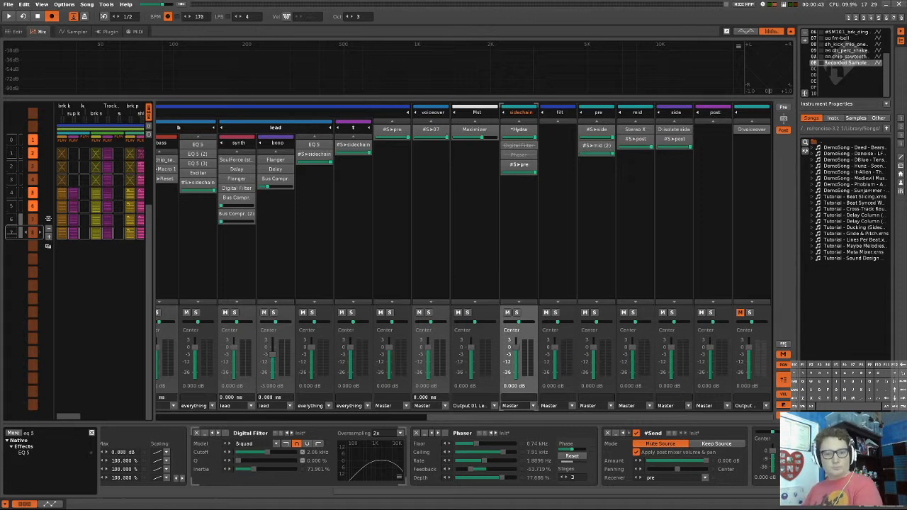
key(o)
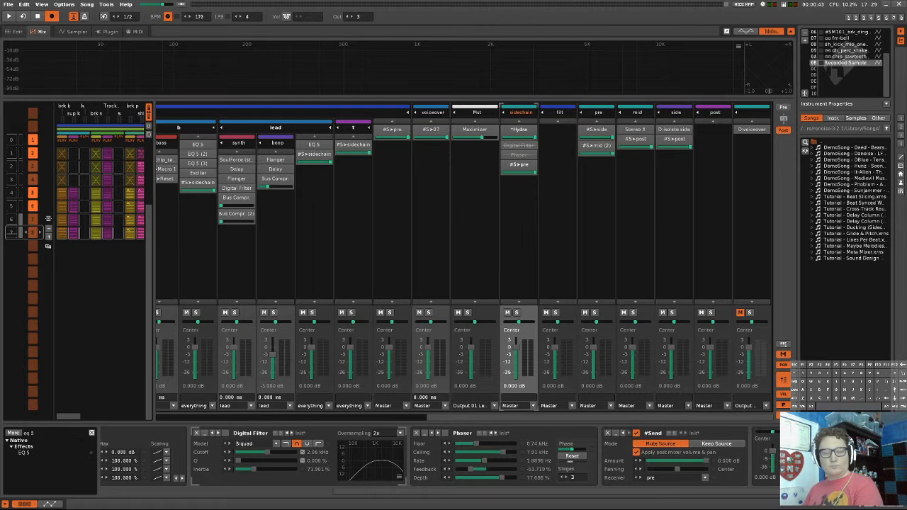
key(i)
key(a)
key(s)
key(u)
key(space)
key(o)
key(apostrophe)
key(w)
key(r)
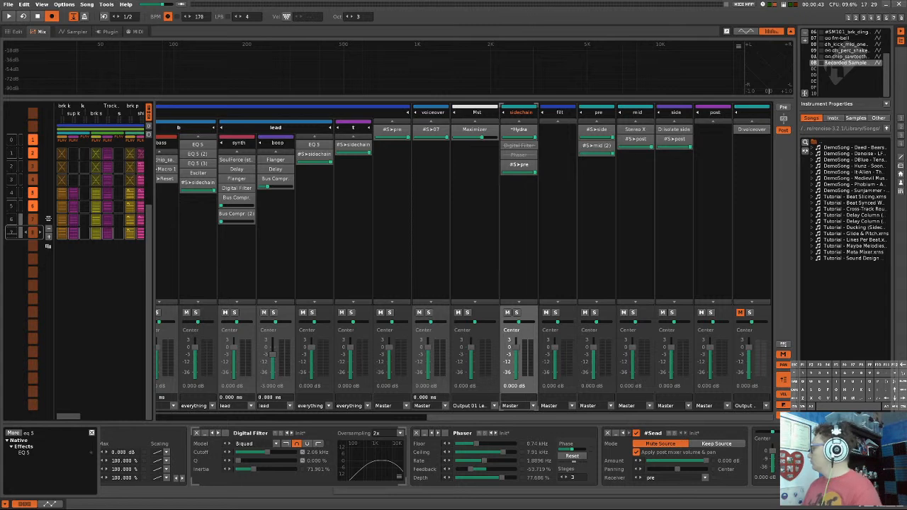
key(e)
key(e)
key(p)
key(o)
key(BackSpace)
key(o)
key(t)
key(p)
key(i)
key(space)
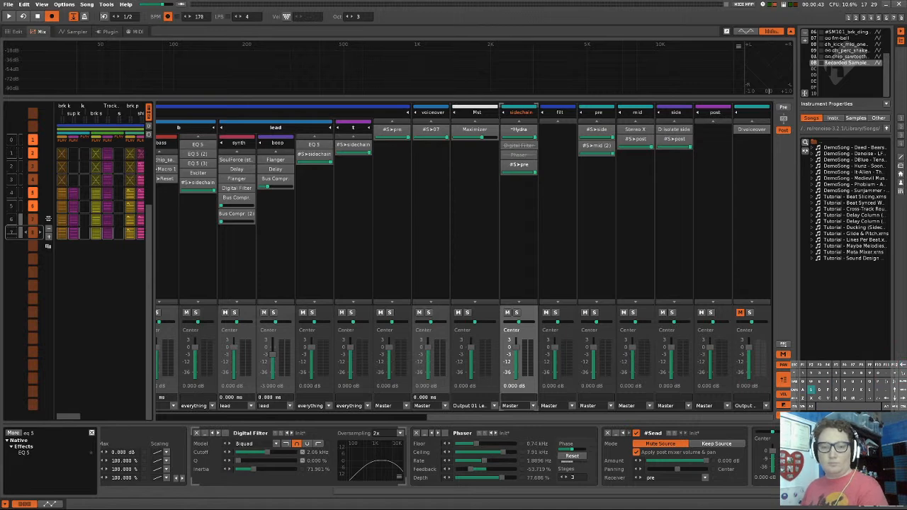
key(y)
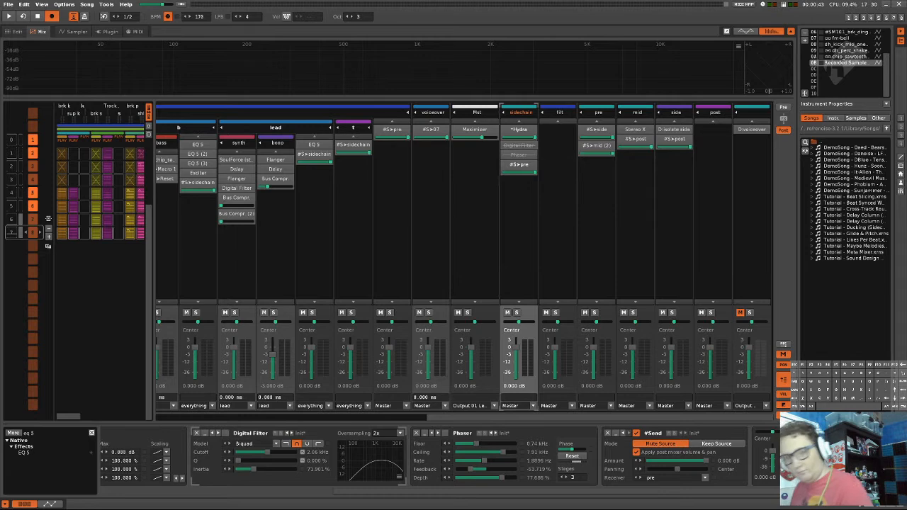
key(e)
key(r)
key(e)
key(t)
key(h)
key(space)
key(u)
key(t)
key(r)
key(Caps_Lock)
key(o)
key(m)
key(Caps_Lock)
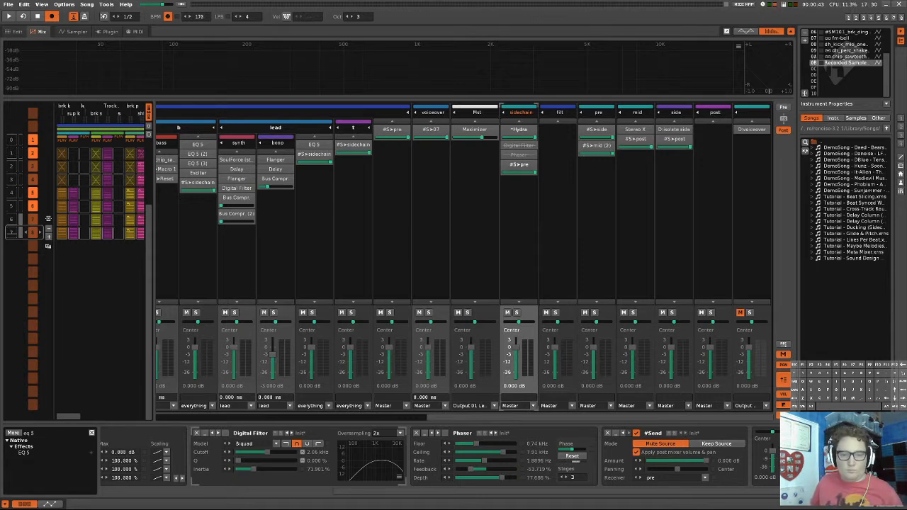
key(t)
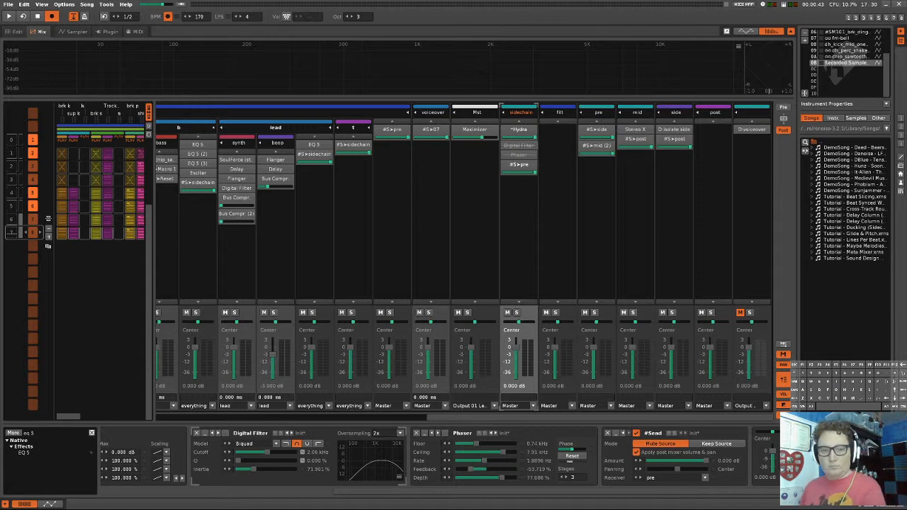
key(u)
key(e)
key(r)
key(c)
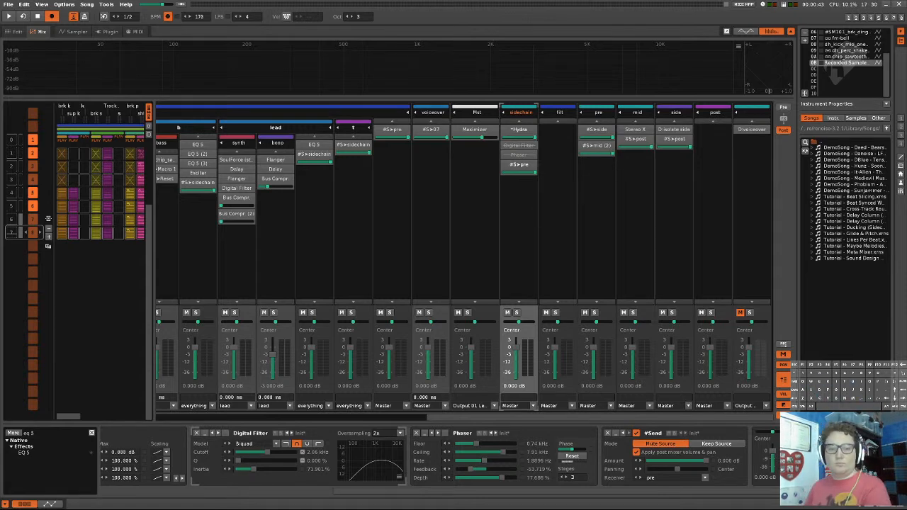
key(w)
key(y)
key(BackSpace)
key(y)
key(u)
key(o)
key(t)
key(e)
key(r)
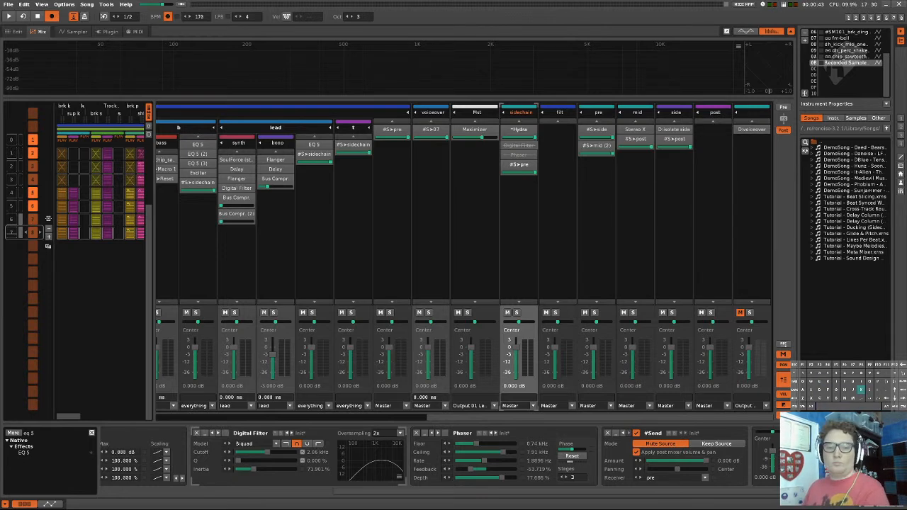
key(e)
key(w)
key(u)
key(r)
key(w)
key(e)
key(i)
key(y)
key(i)
key(w)
key(o)
key(u)
key(y)
key(o)
key(q)
key(w)
key(r)
key(u)
key(r)
key(s)
key(u)
key(r)
key(i)
key(e)
key(e)
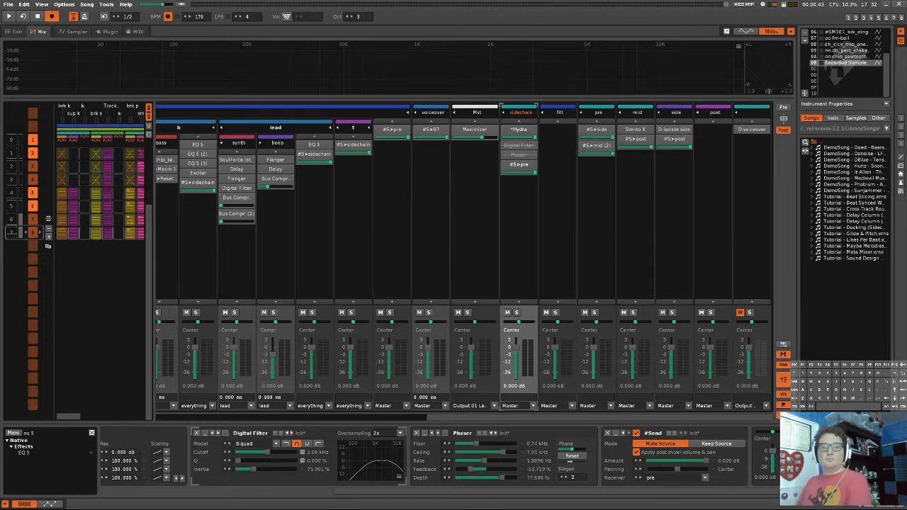
text(on)
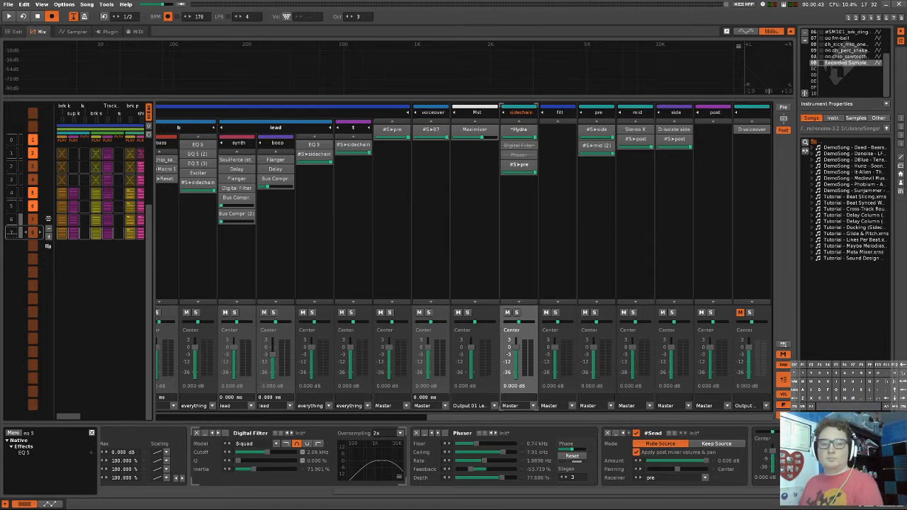
key(BackSpace)
key(Caps_Lock)
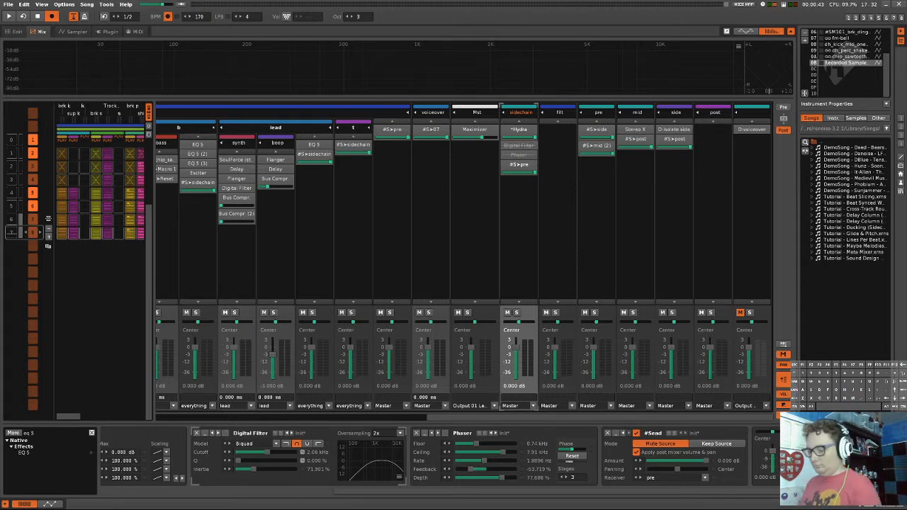
text(n)
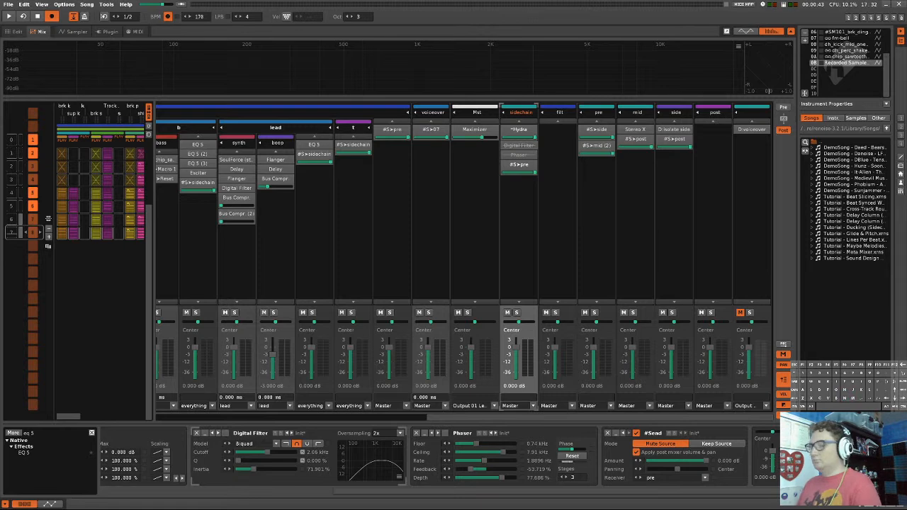
text(o though)
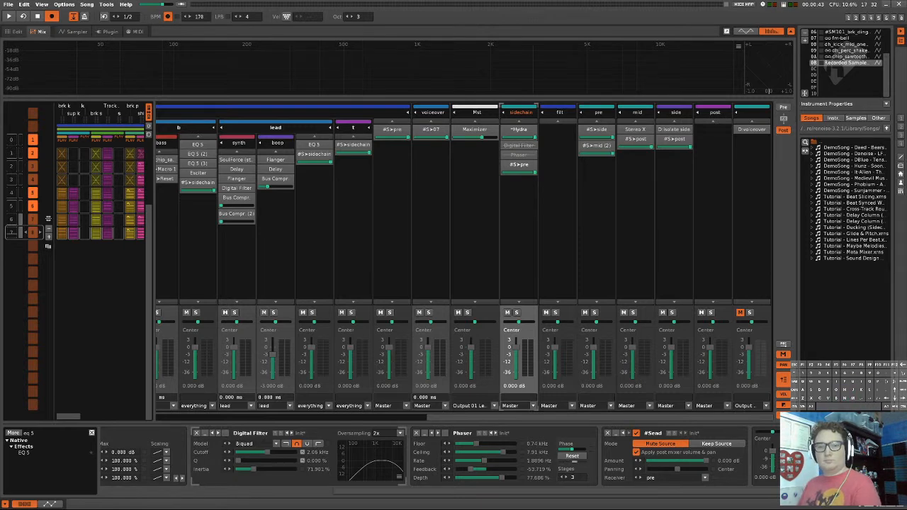
text(re some)
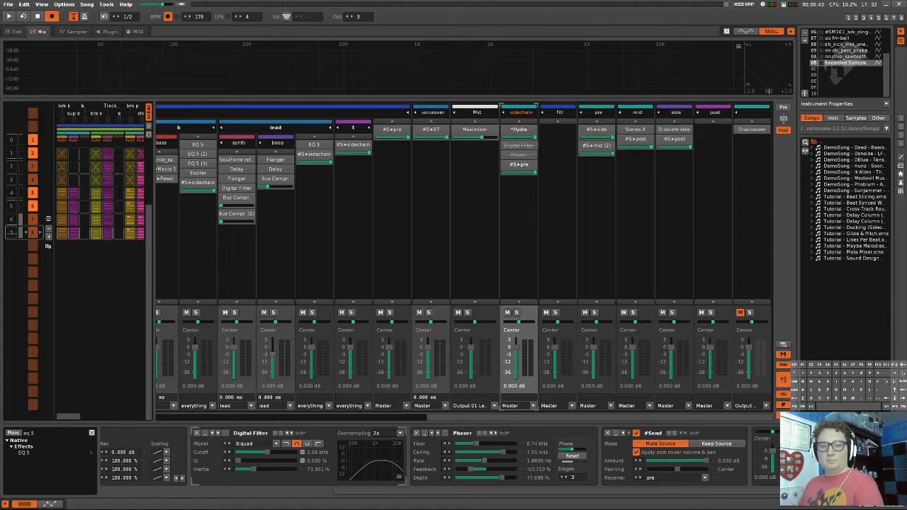
text(oo)
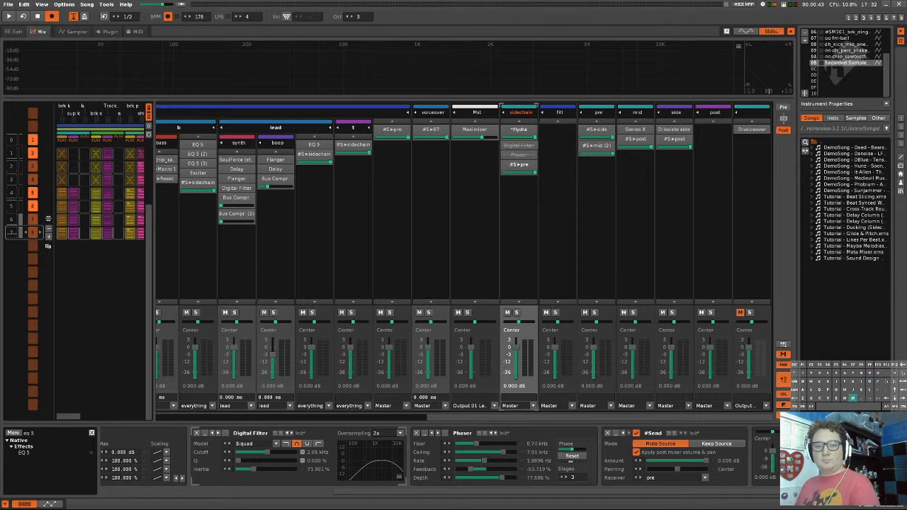
key(i)
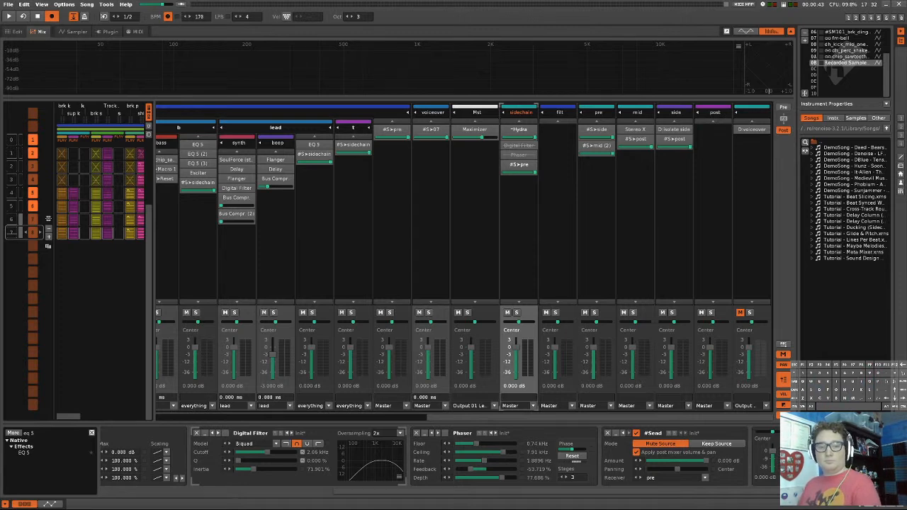
key(o)
key(t)
key(u)
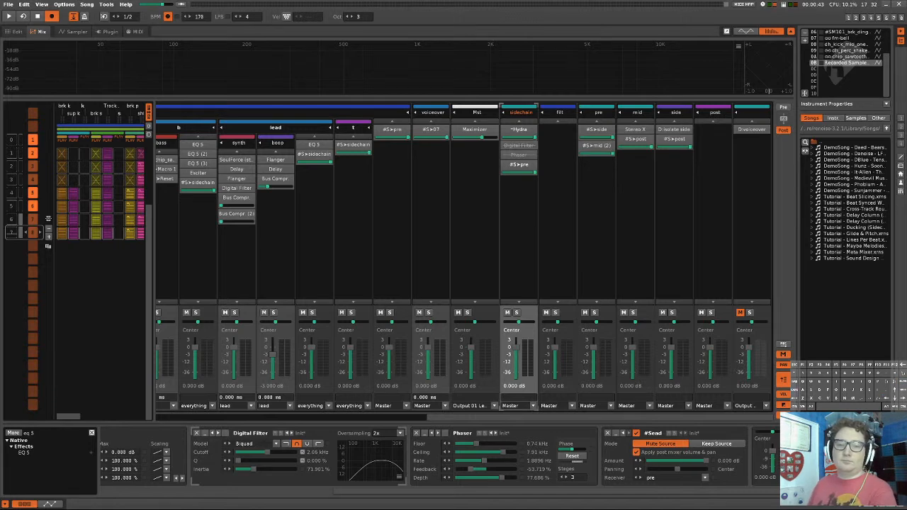
key(1)
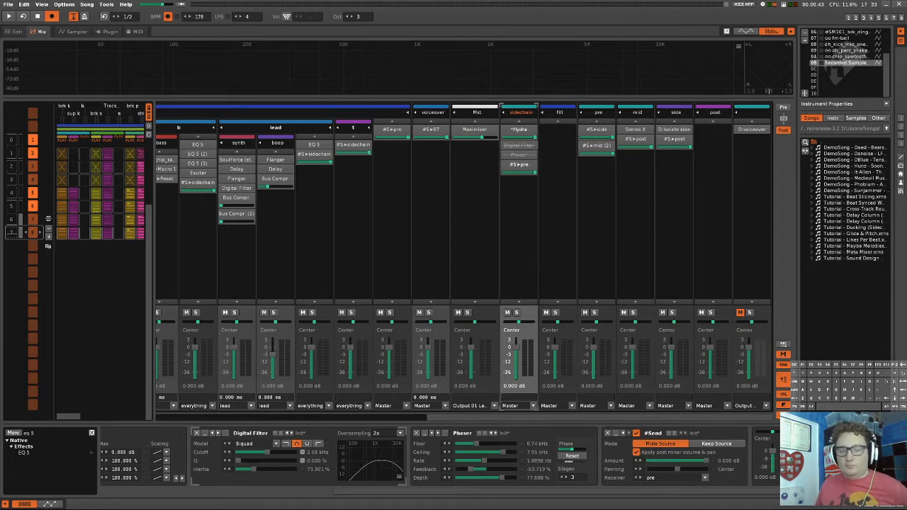
- Play the song from pattern sequence slot 6 while viewing the mixer meters and the sidechain track's effects
middle_click(444, 161)
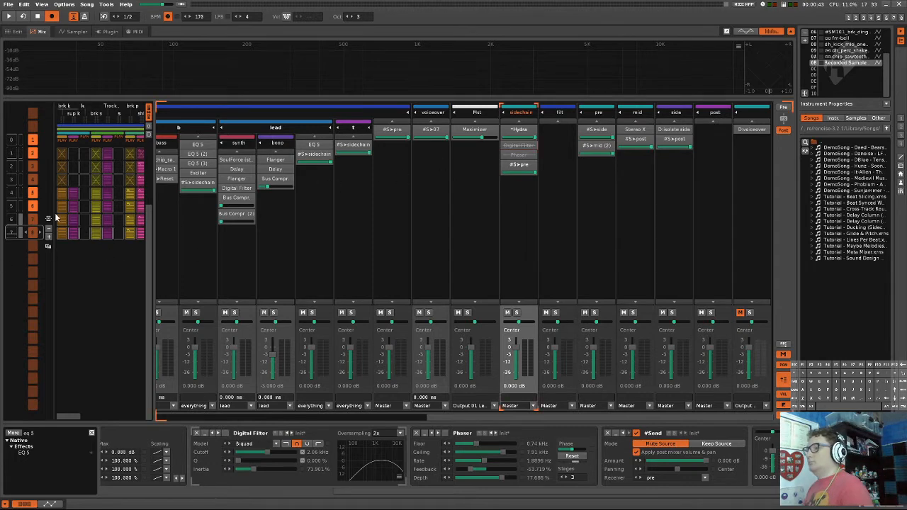
double_click(12, 221)
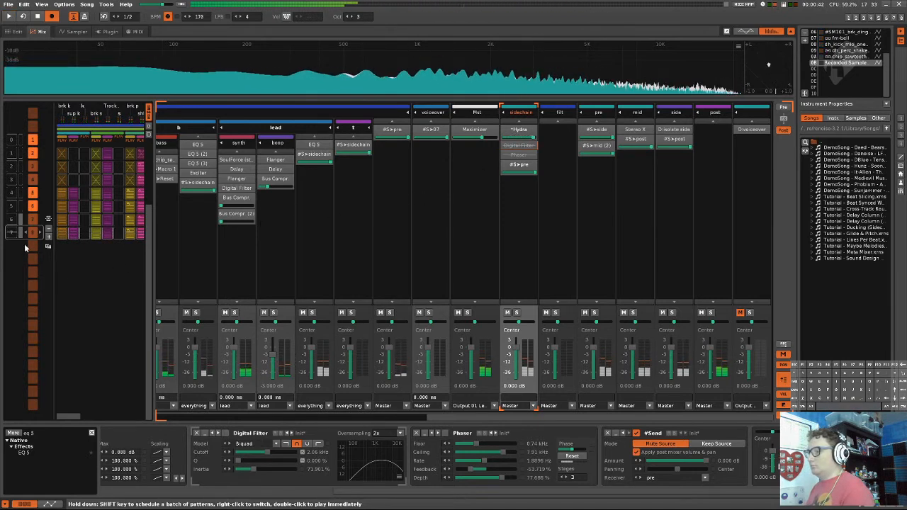
key(super+Return)
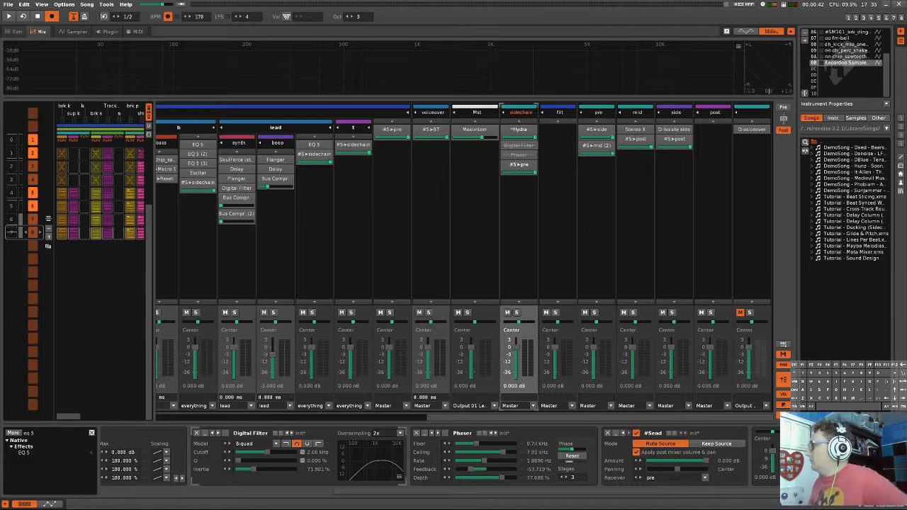
- Unmute the last send track after post, and play the song from pattern sequence slots 5 and 6
click(740, 319)
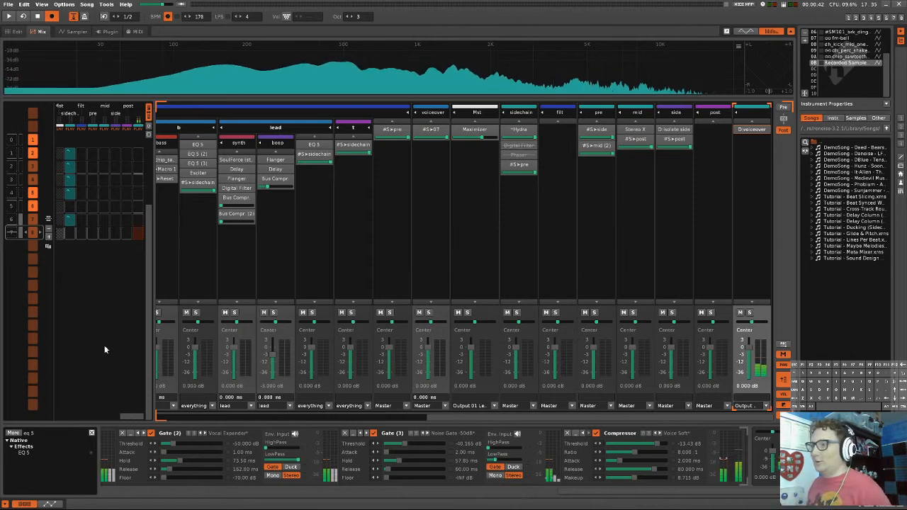
double_click(12, 207)
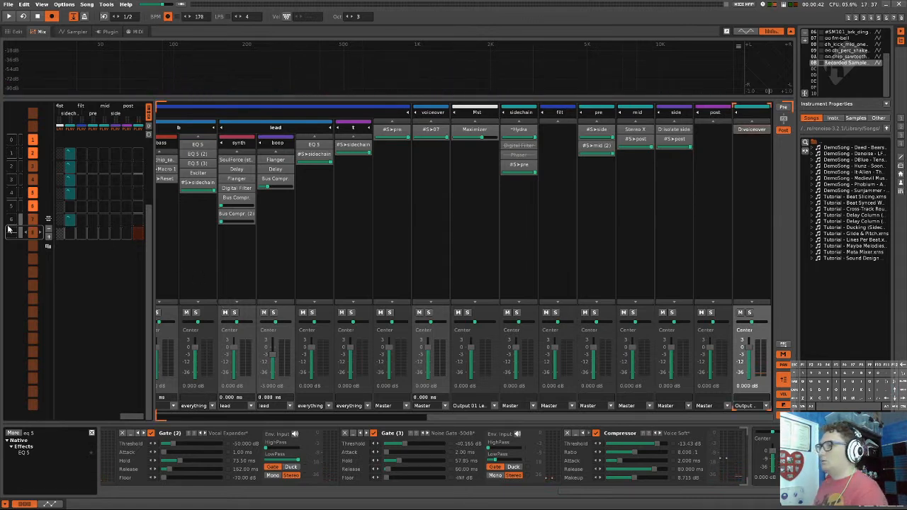
double_click(12, 220)
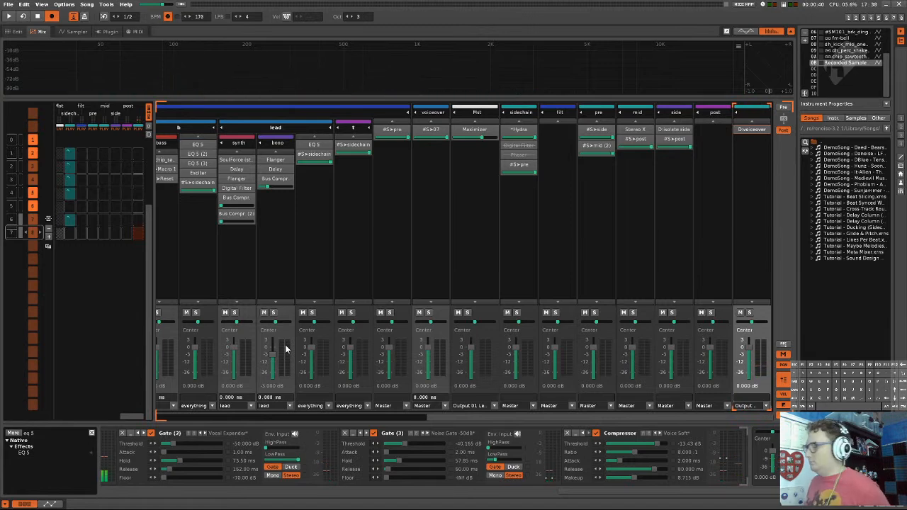
- Select the everything group track to view its Send device routed to pre
click(402, 190)
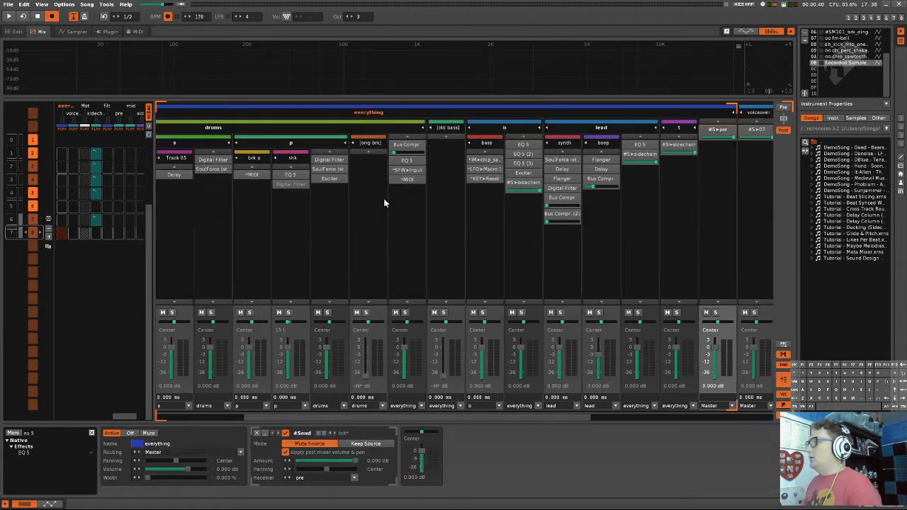
- Select the t and lead group tracks to view their Send devices routed to sidechain
click(693, 219)
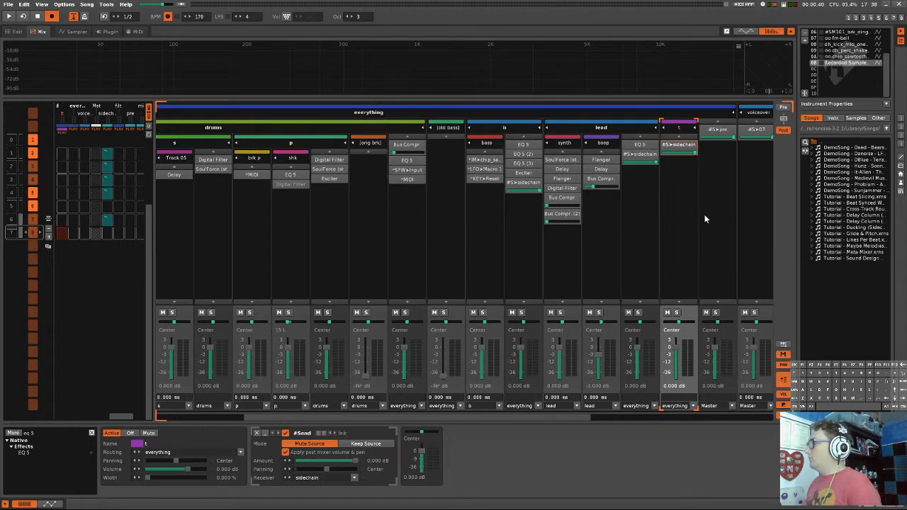
click(640, 225)
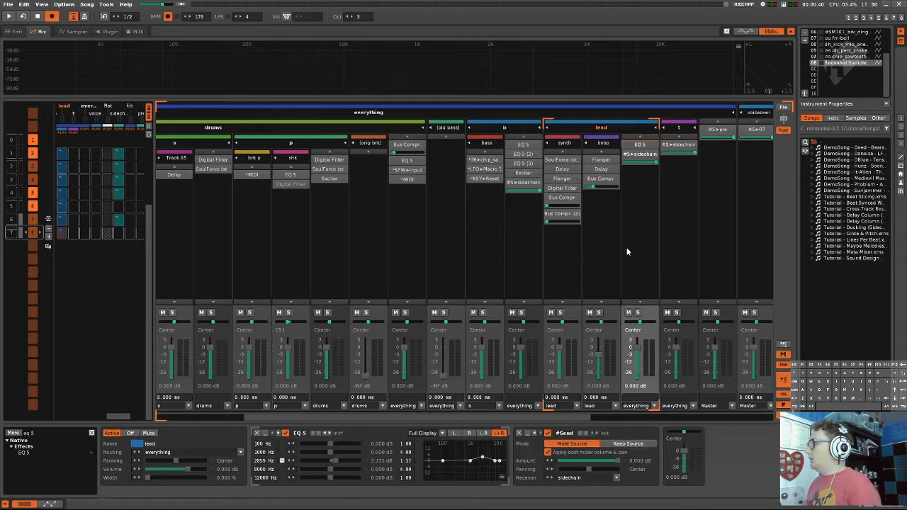
click(695, 188)
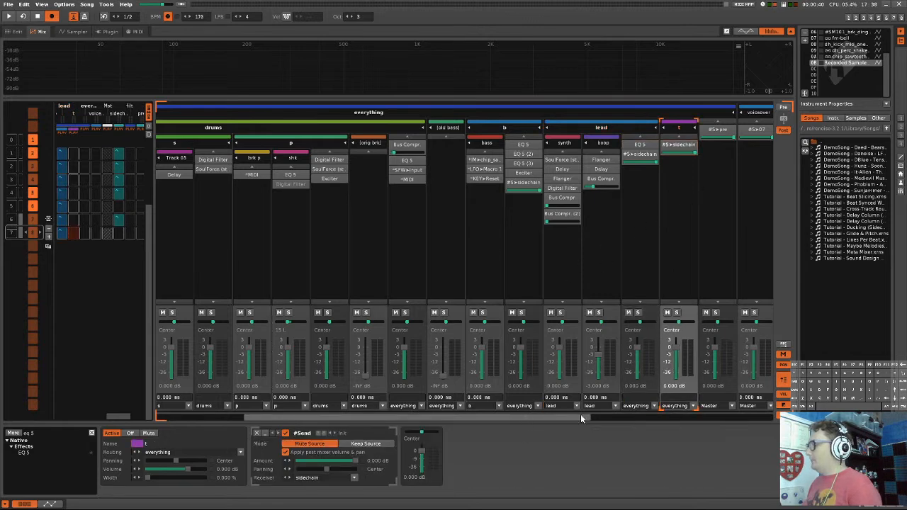
- Select the last send track after post to view its Gate and Compressor devices and its output routing
drag(580, 416, 762, 416)
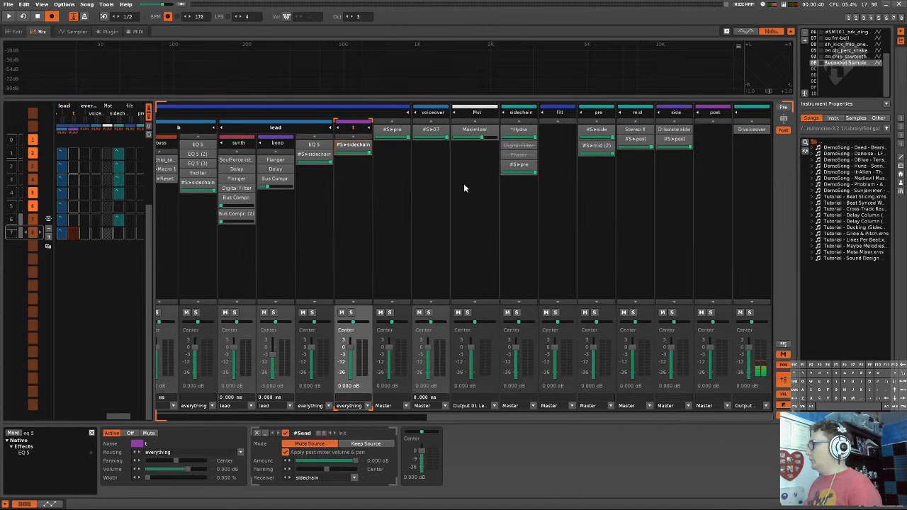
click(750, 199)
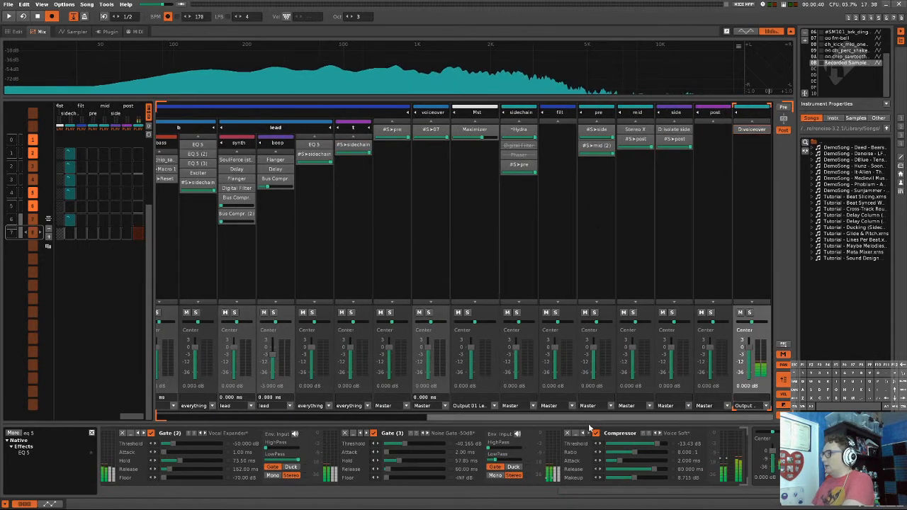
drag(601, 419, 768, 419)
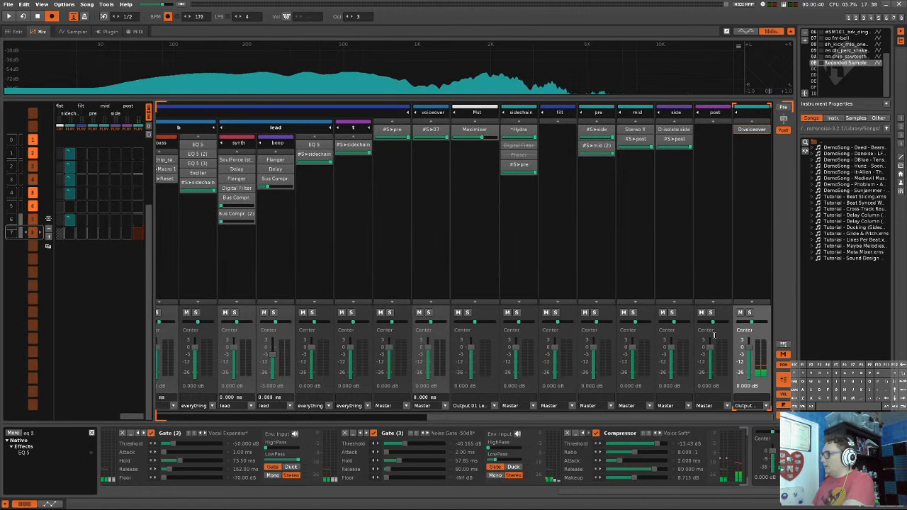
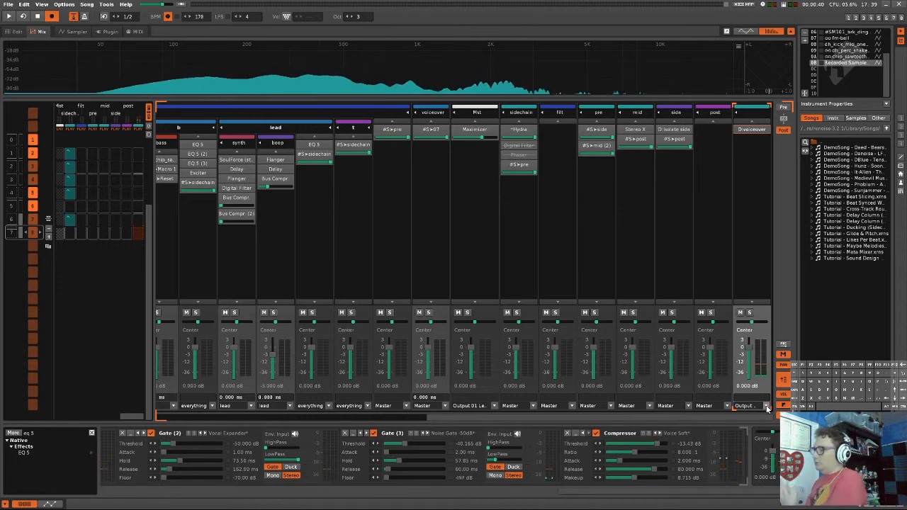
mouse_move(726, 418)
mouse_down()
mouse_move(682, 419)
mouse_move(727, 418)
mouse_up()
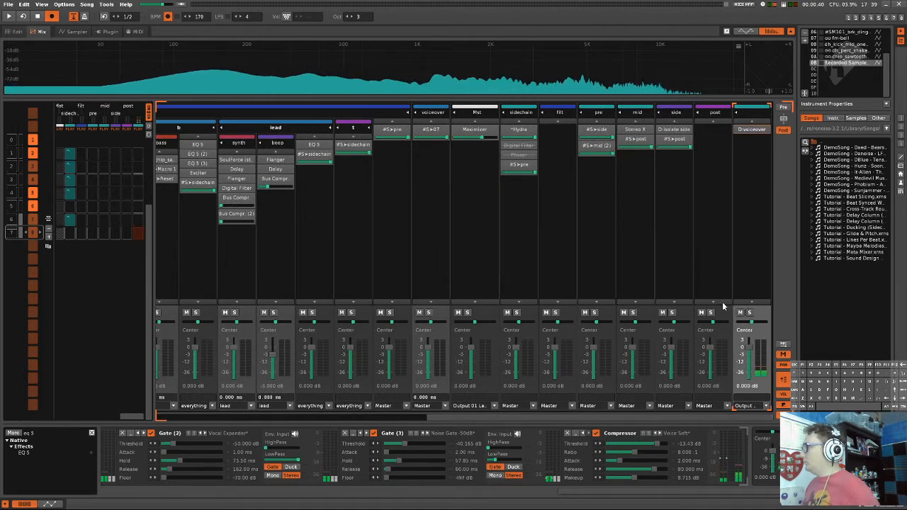
mouse_move(742, 419)
mouse_down()
mouse_move(712, 415)
mouse_move(745, 418)
mouse_up()
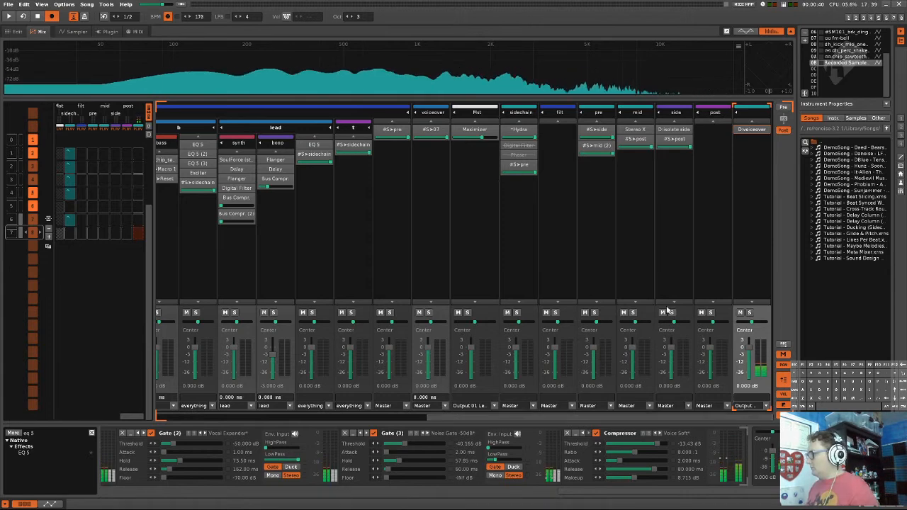
- Select the brk k and sup k tracks and their k group track to view their routing
drag(616, 417, 303, 433)
click(179, 253)
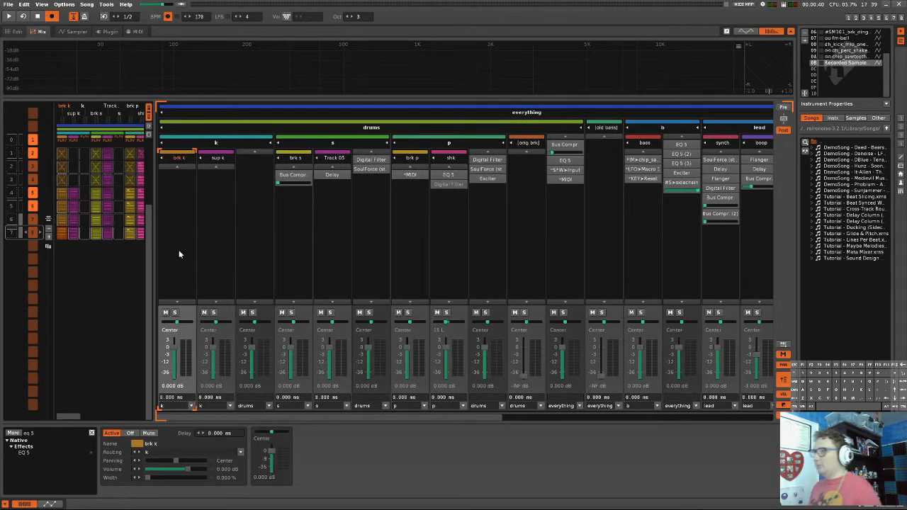
click(227, 226)
click(257, 217)
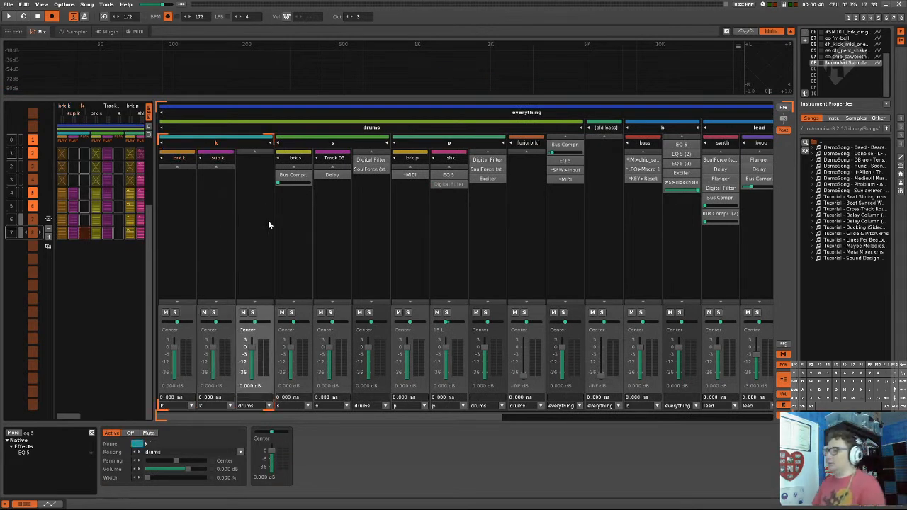
- Step through the mixer tracks from brk s to the drums group track to view their devices
click(279, 225)
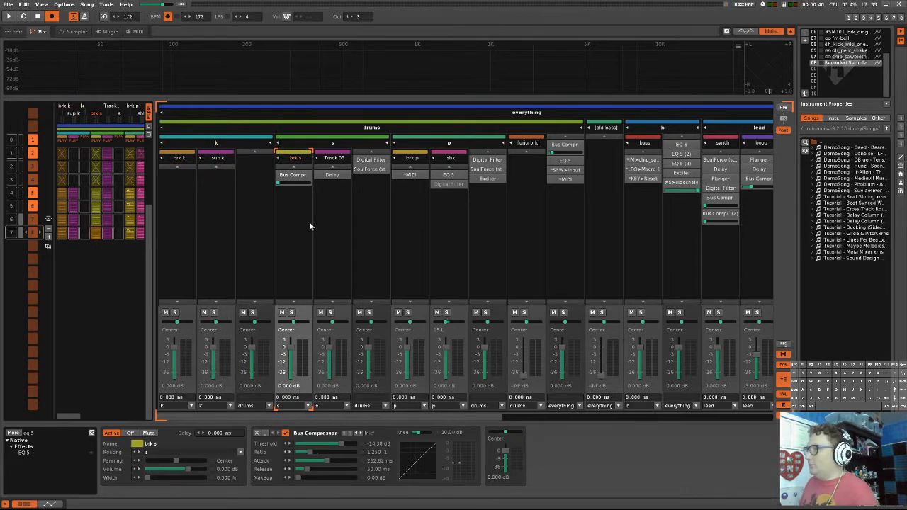
key(Tab)
key(Tab)
key(Tab)
key(Tab)
key(Tab)
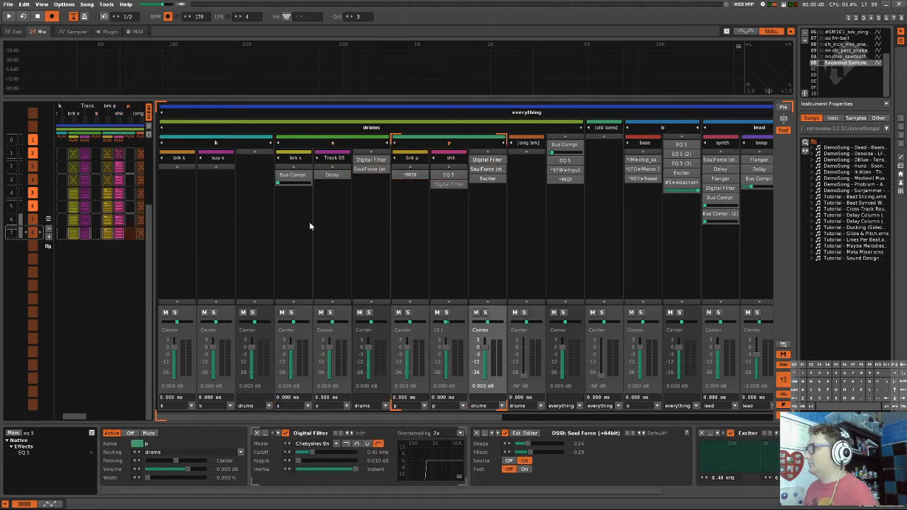
key(Tab)
key(Tab)
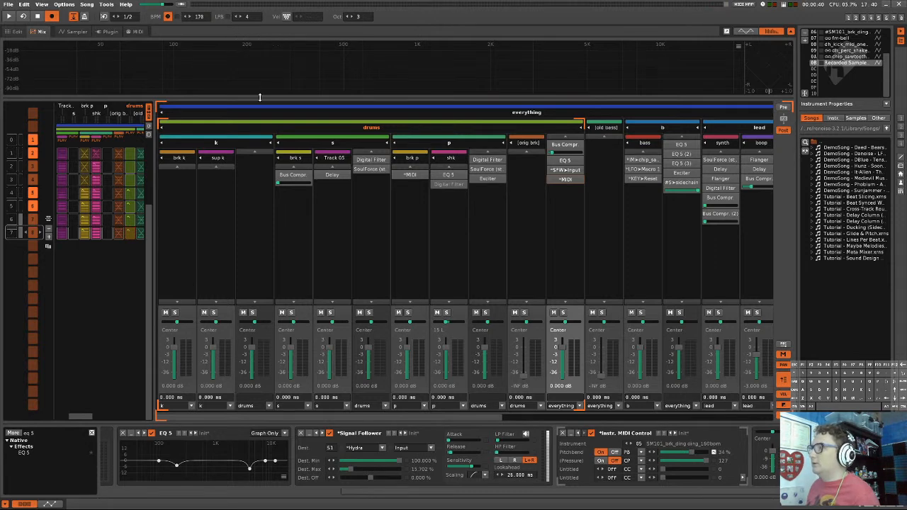
- Enlarge the spectrum display slightly, and revisit the brk k, sup k and k group tracks
mouse_move(260, 97)
mouse_down()
mouse_move(267, 112)
mouse_move(273, 107)
mouse_up()
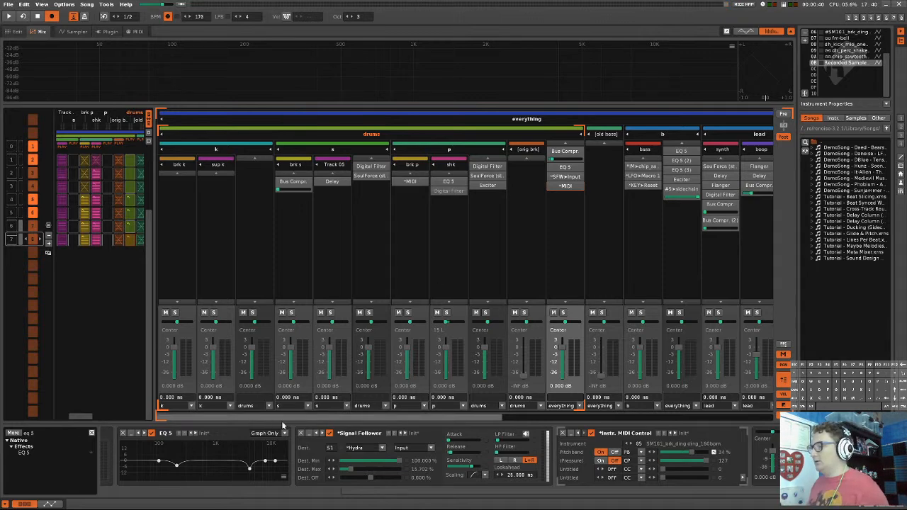
drag(259, 419, 341, 431)
scroll(174, 212, left, 5)
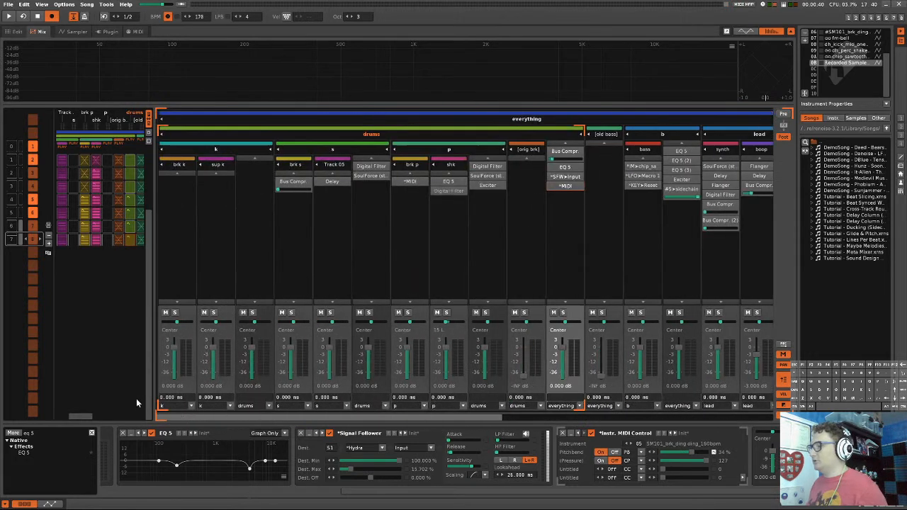
click(175, 207)
click(210, 224)
click(252, 214)
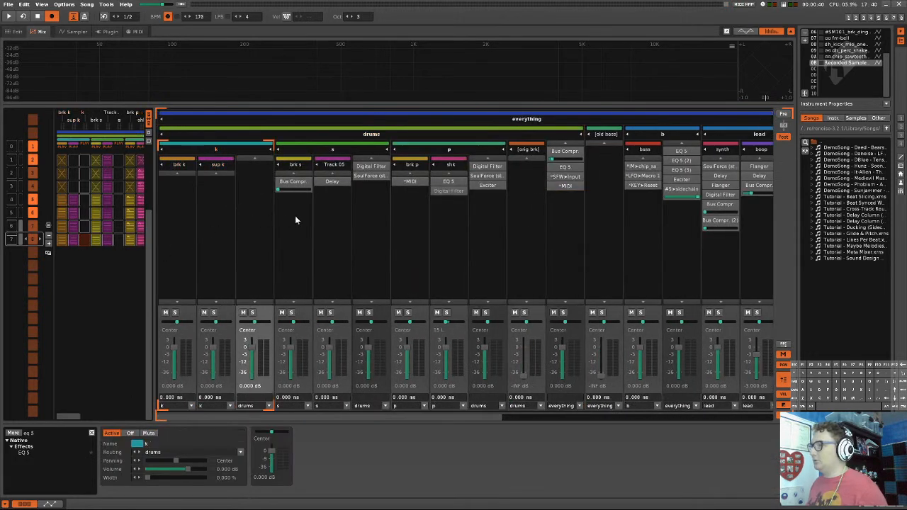
- Select the brk s and Track 05 tracks, the s group, brk p and shk in turn to view their devices
click(296, 215)
click(337, 208)
click(384, 201)
click(417, 224)
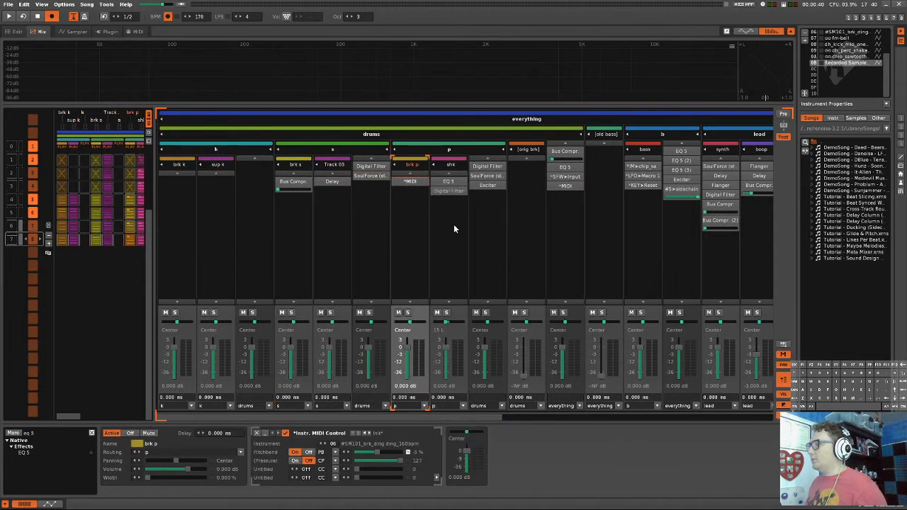
click(453, 229)
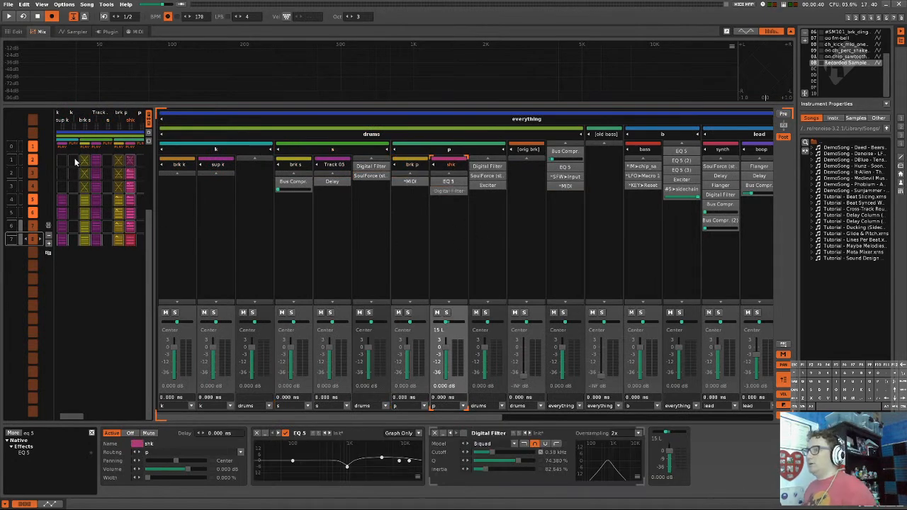
- Go to pattern sequence slot 1 and show the drum group's tracks in the pattern editor
scroll(78, 219, up, 7)
scroll(79, 218, down, 3)
scroll(79, 218, up, 2)
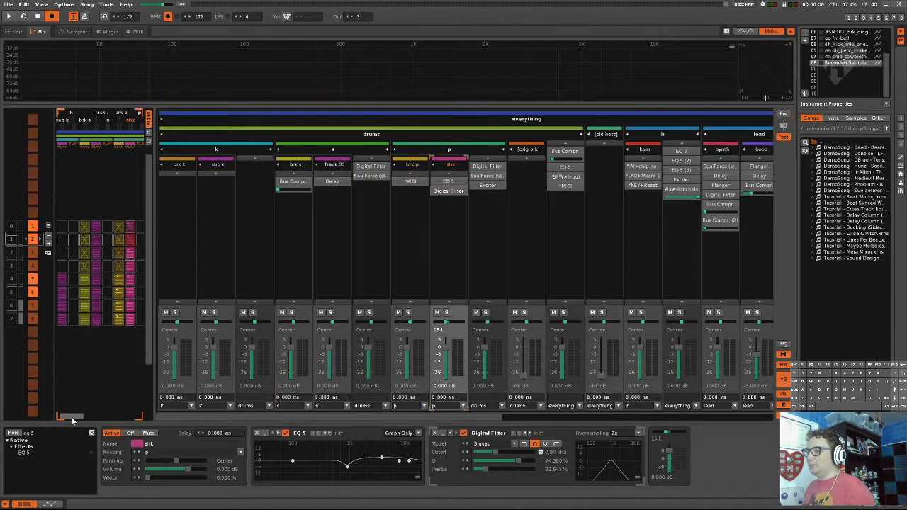
drag(71, 417, 51, 416)
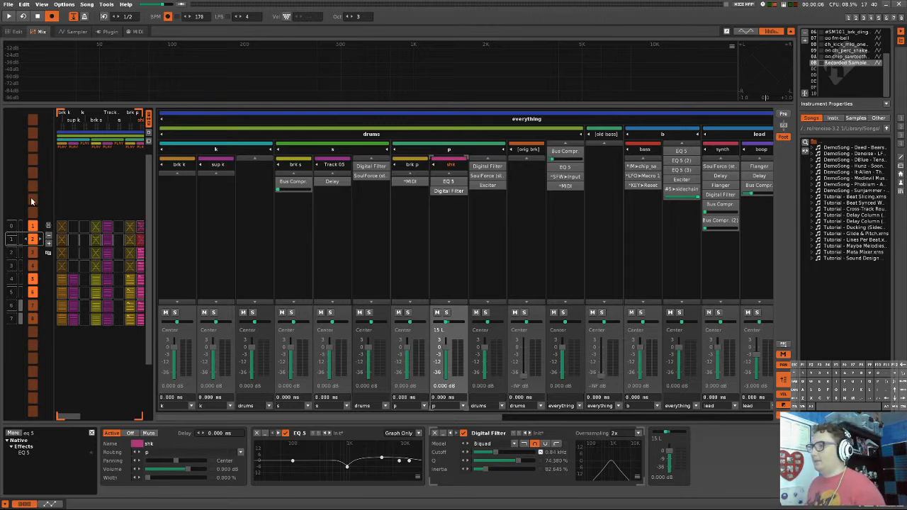
click(17, 32)
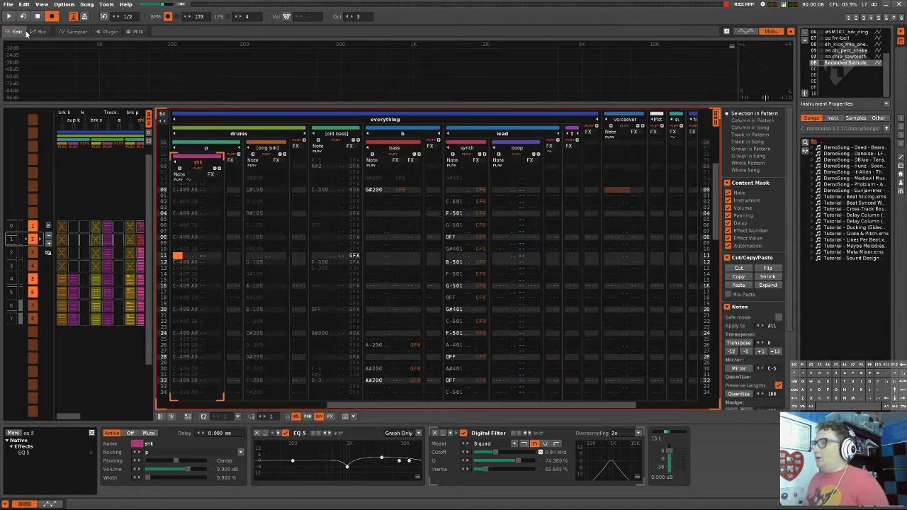
drag(507, 404, 260, 418)
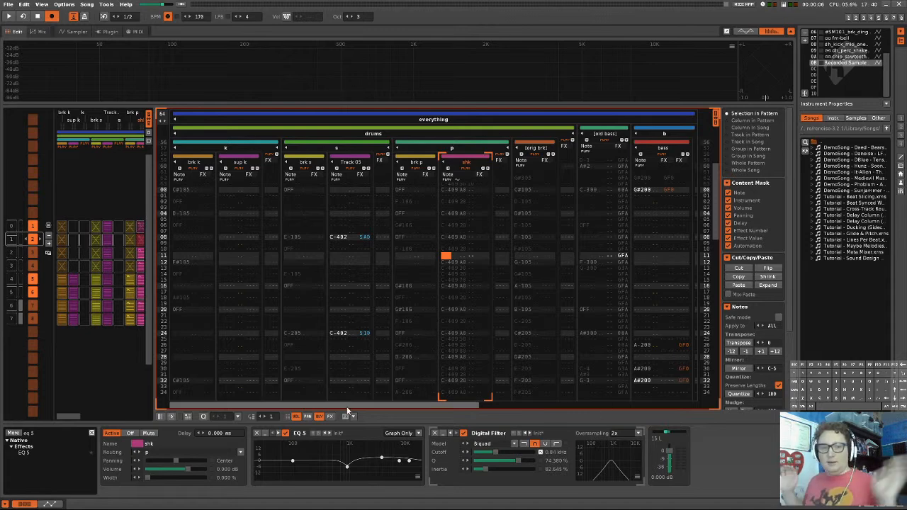
drag(347, 407, 206, 356)
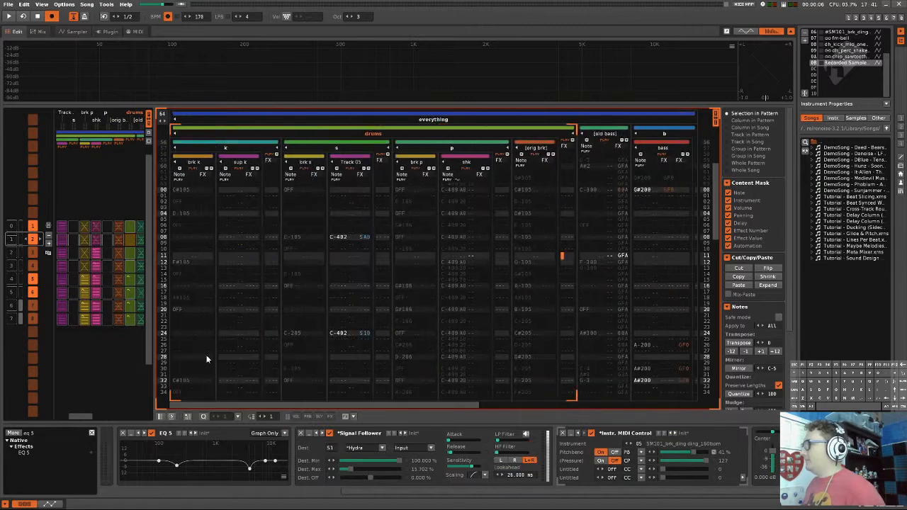
- Browse the brk k track's notes through the patterns to the start of pattern sequence slot 7
click(192, 189)
scroll(202, 245, up, 4)
scroll(201, 242, up, 8)
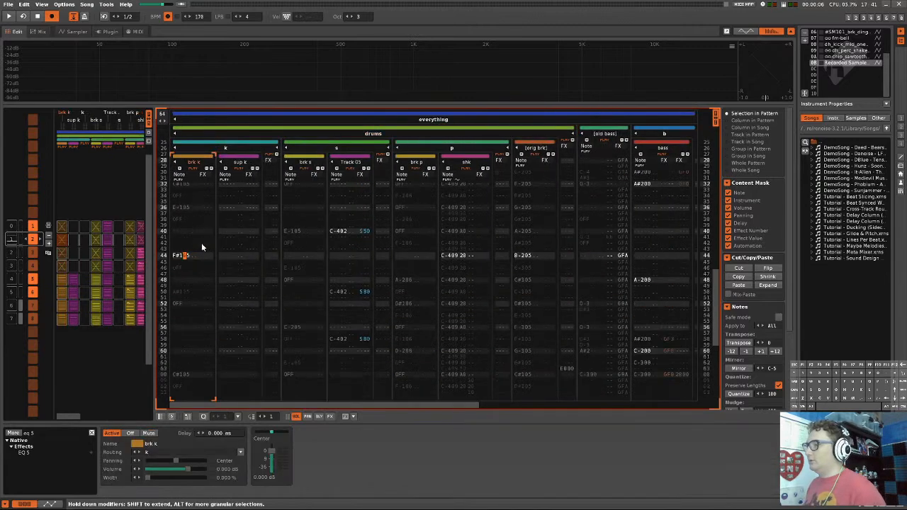
scroll(37, 252, down, 5)
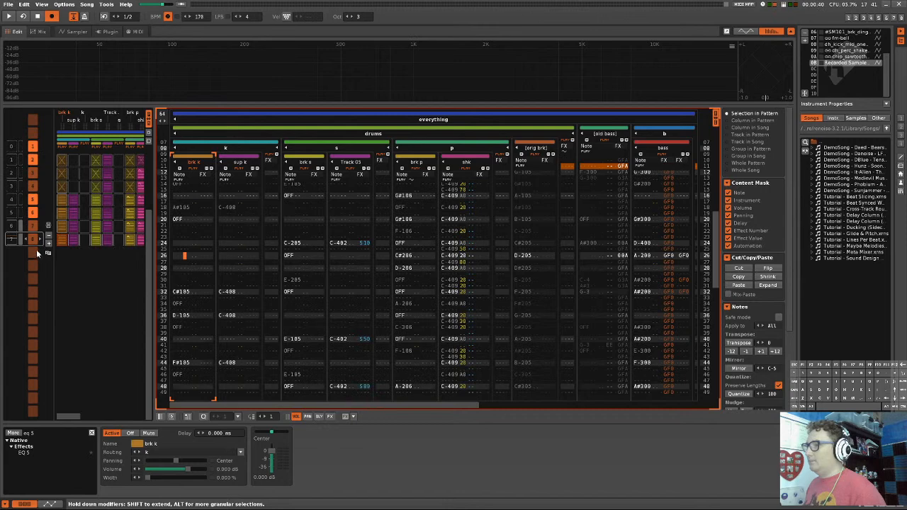
scroll(217, 216, down, 9)
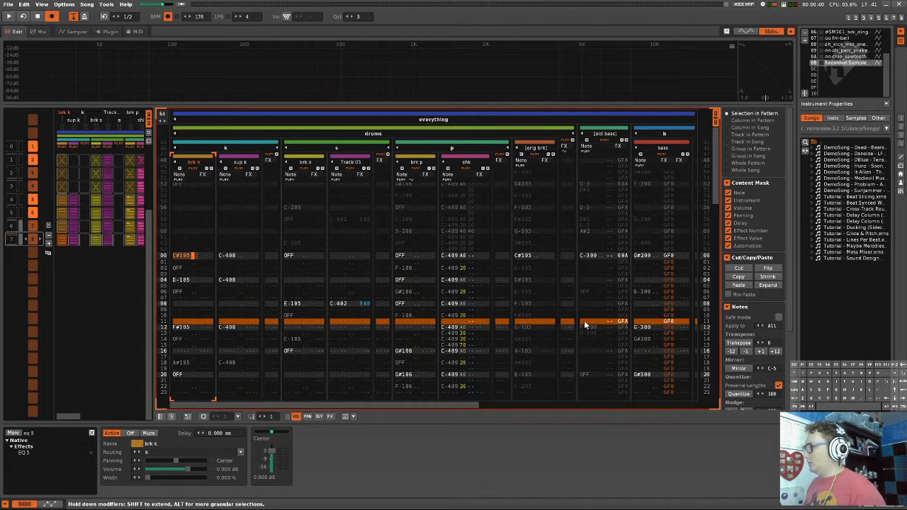
- Play the song from pattern sequence slot 6, and place the cursor in the brk p track
click(16, 231)
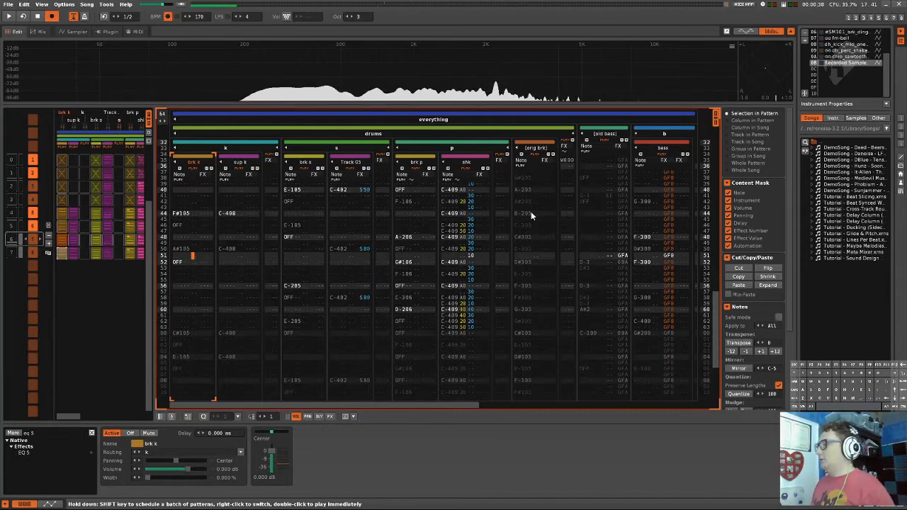
click(425, 220)
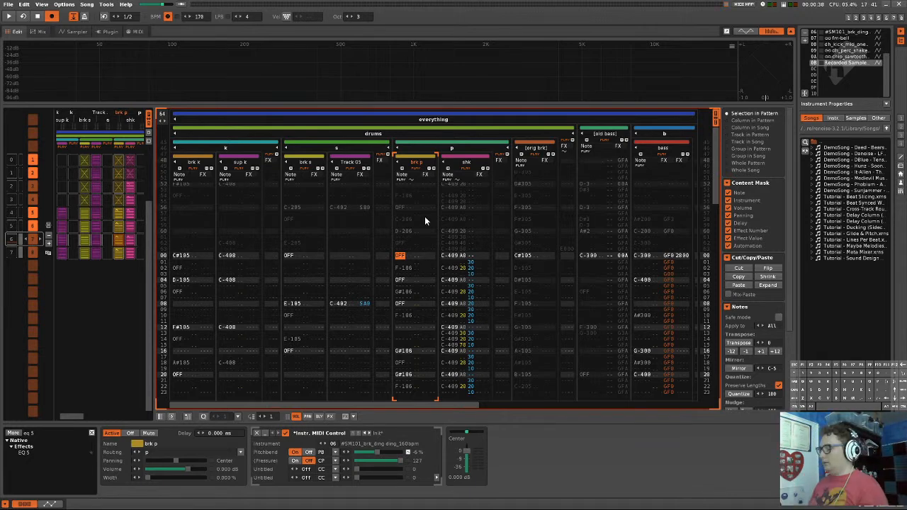
- Move the pattern cursor back from brk p to the k group's effect column on line 04
key(Left)
key(Left)
key(Left)
key(Left)
key(Left)
key(Left)
key(Left)
key(Left)
key(Left)
key(Left)
key(Down)
key(Down)
key(Down)
key(Down)
key(Left)
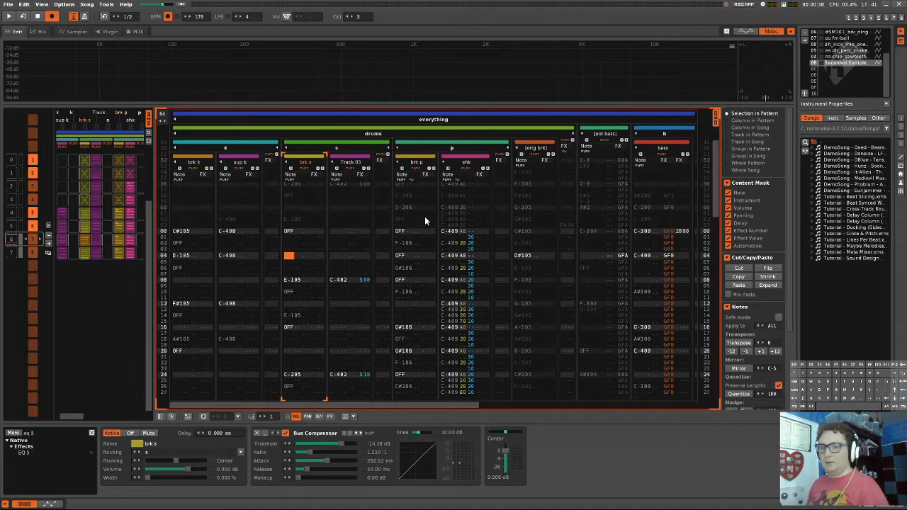
key(Left)
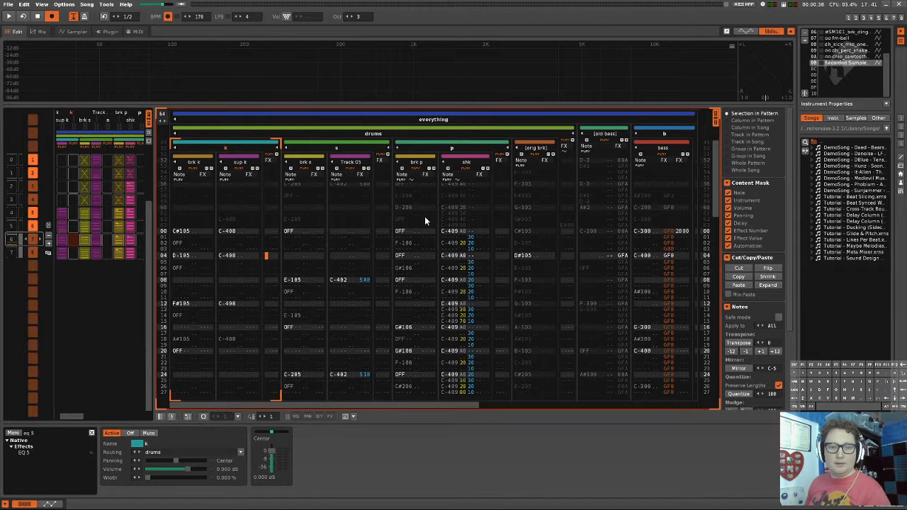
- Move the cursor along line 04 to the shk track's note to compare the drum tracks
key(Right)
key(Right)
key(Right)
key(Right)
key(Right)
key(Right)
key(Right)
key(Right)
key(Right)
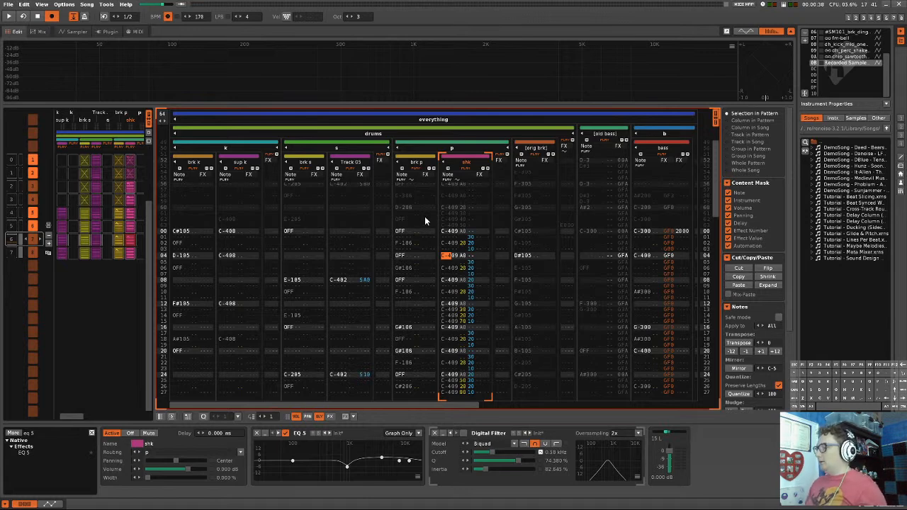
key(Right)
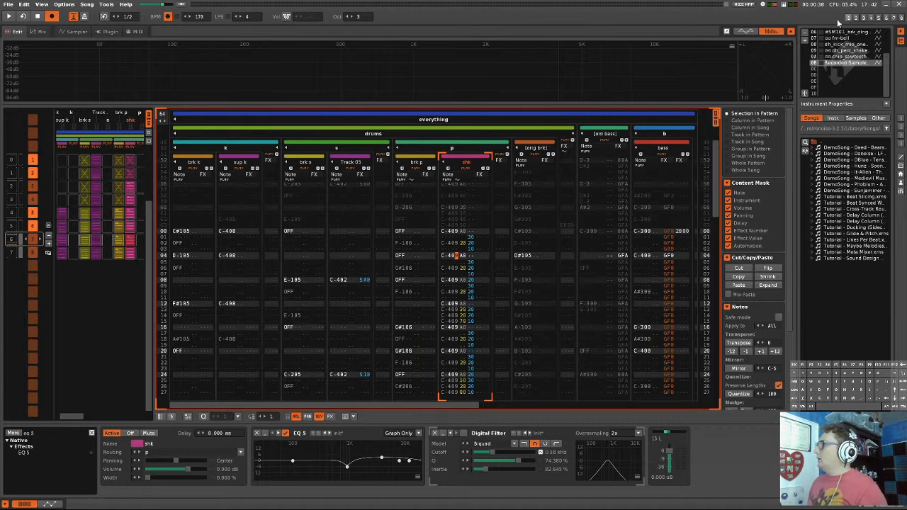
- Examine the volume value of the shk note on line 04 and the values on the neighbouring lines
drag(465, 258, 466, 260)
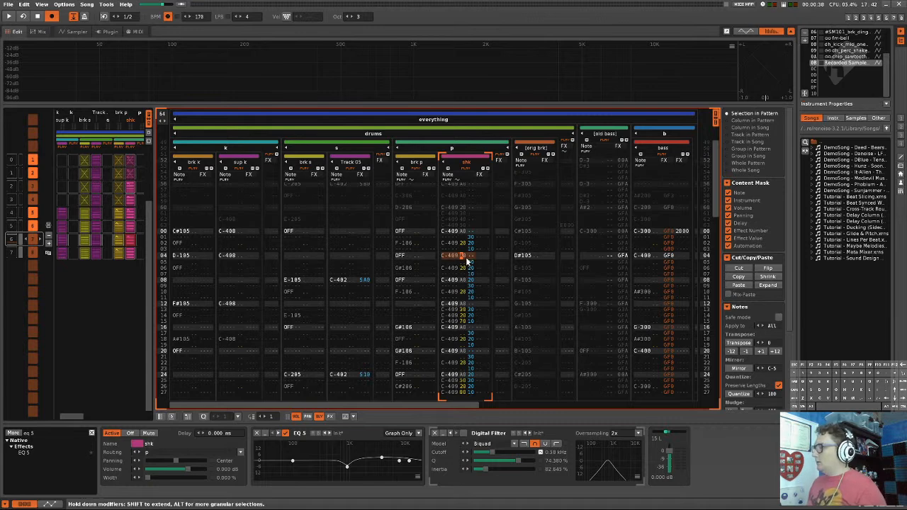
key(Up)
key(Up)
key(Down)
key(Down)
key(Up)
key(Up)
key(Down)
key(Down)
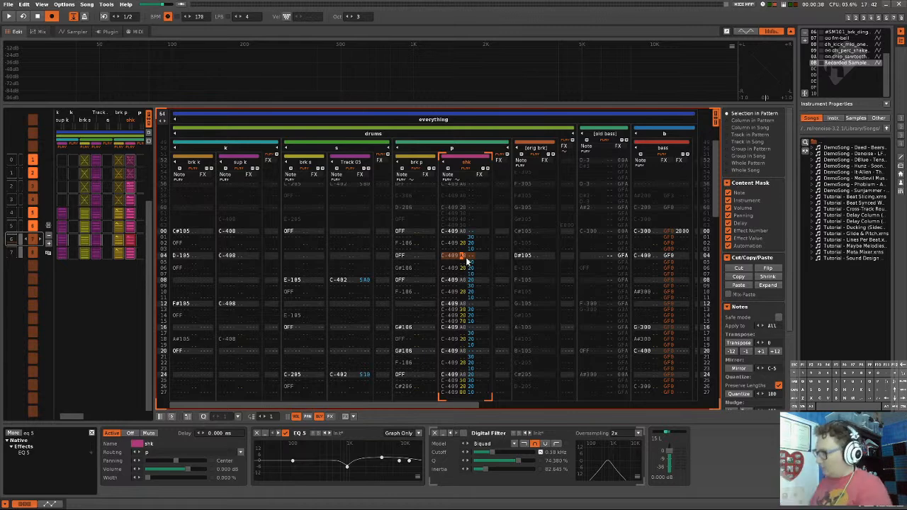
- Compare the shk track's volume values and the blue column beside them on lines 02 to 06
key(Right)
key(Right)
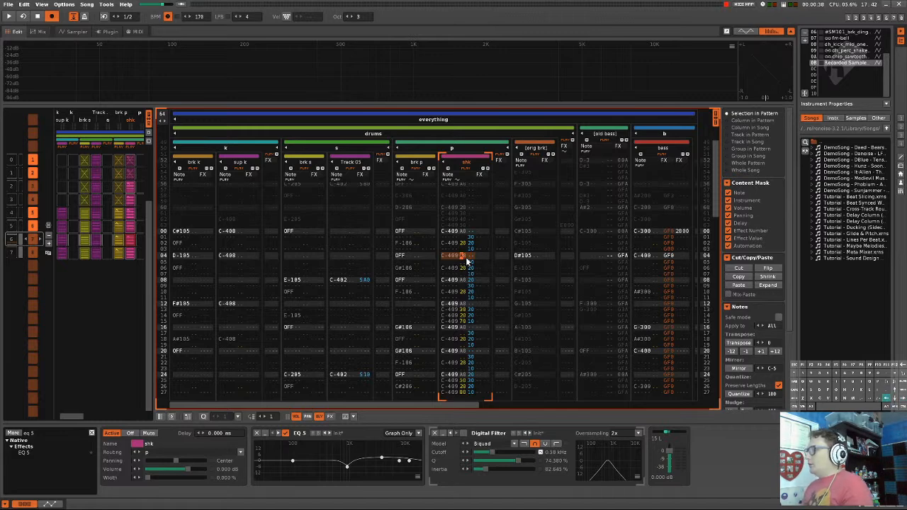
click(467, 262)
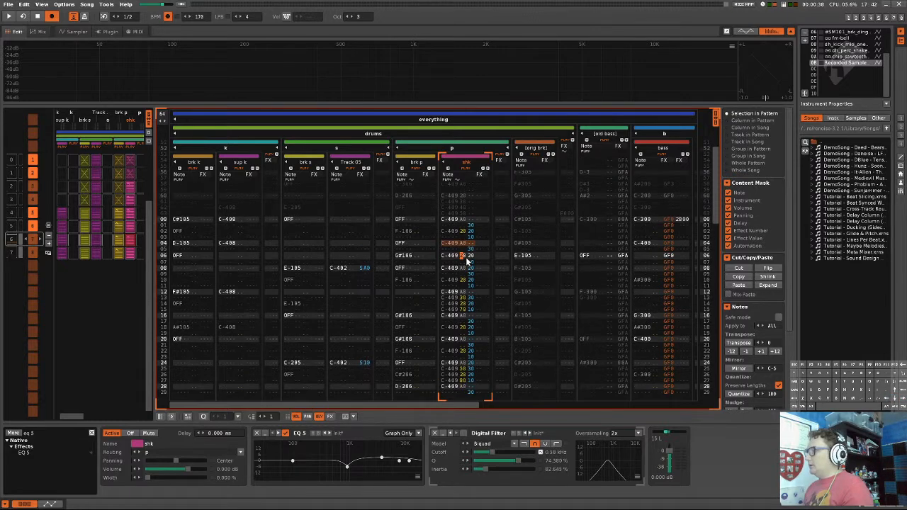
key(Right)
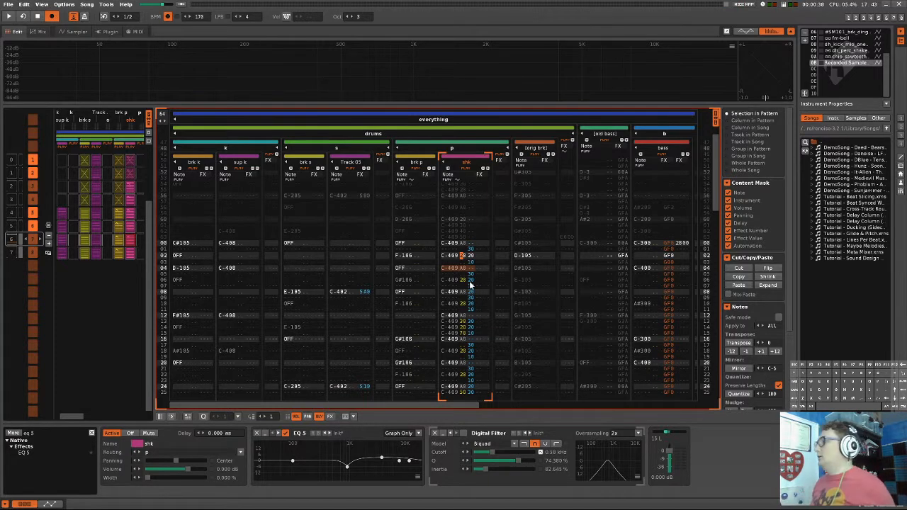
- Solo the shk track and play it from pattern sequence slot 6 into slot 7
right_click(466, 171)
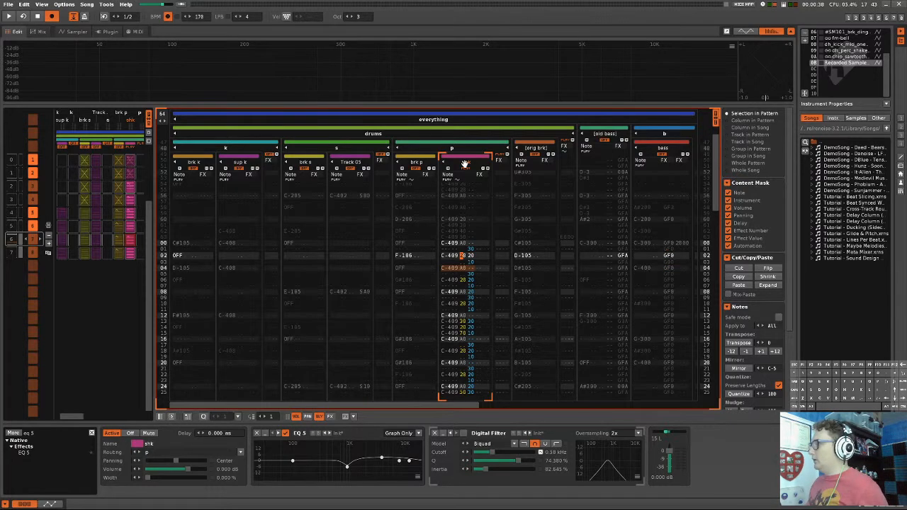
key(space)
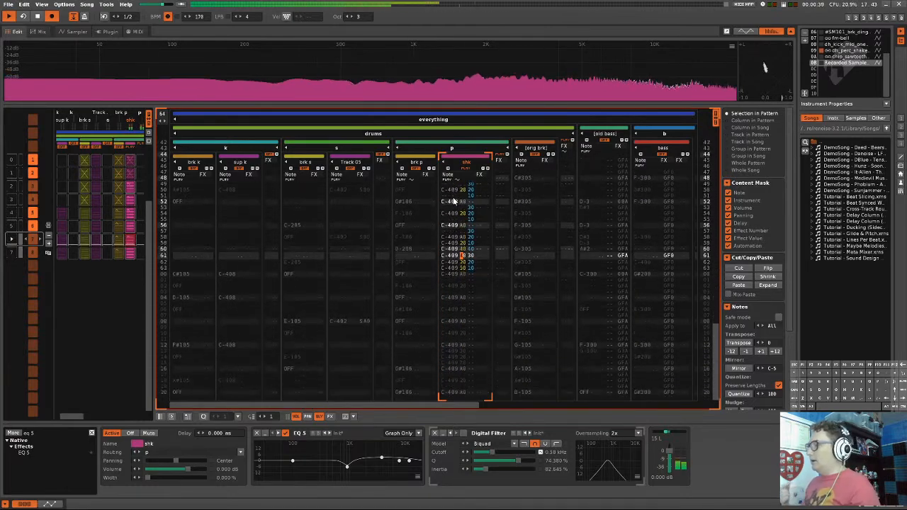
key(space)
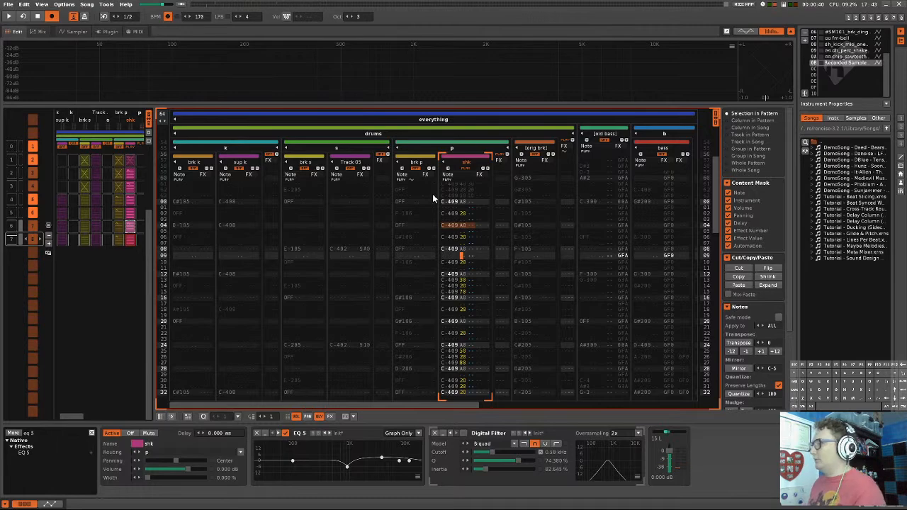
key(space)
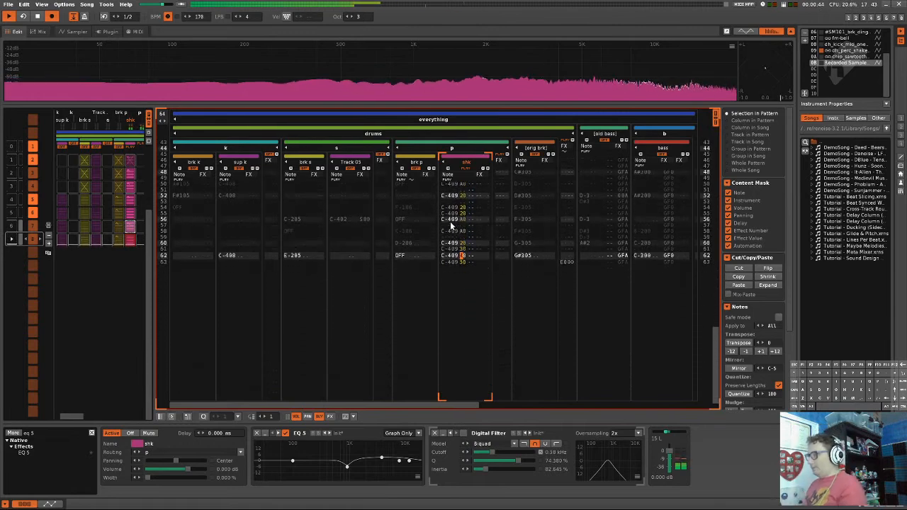
- Review the shk volume values in sequence slot 7 from around line 58 back to line 04
click(462, 227)
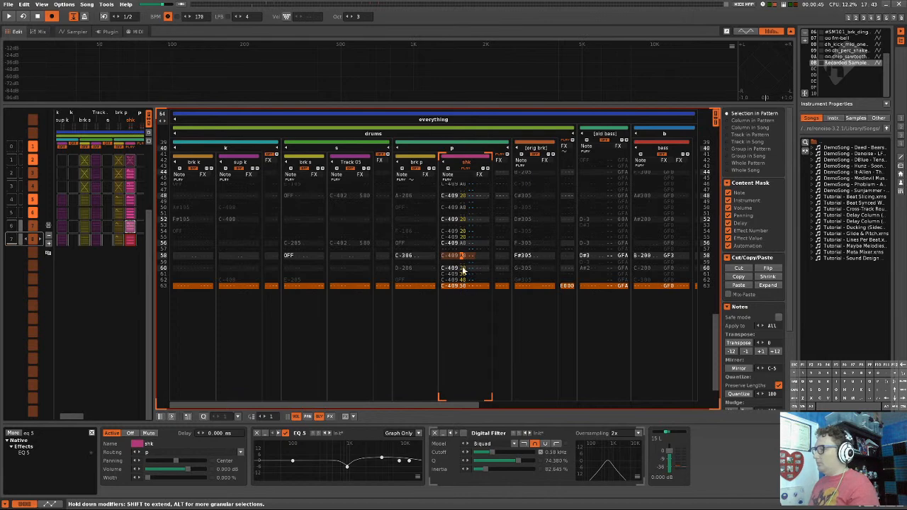
scroll(461, 223, up, 10)
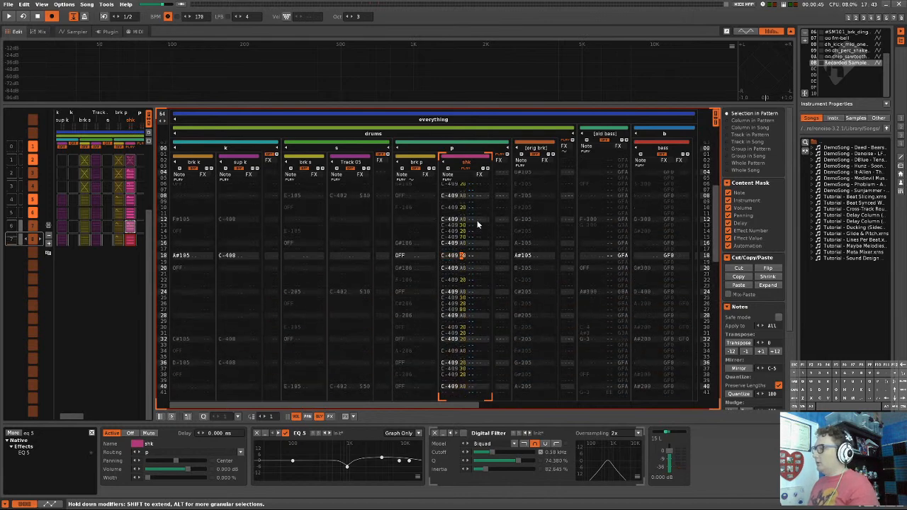
scroll(466, 211, up, 4)
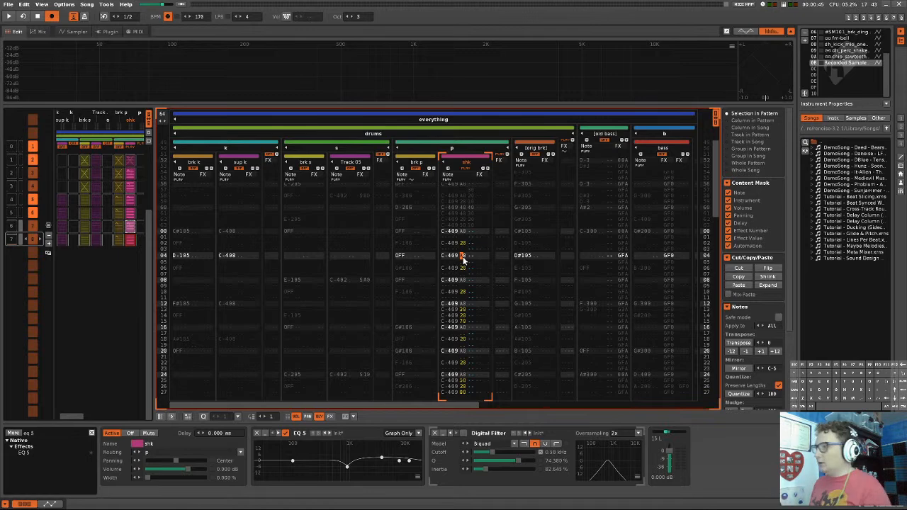
- Go back to sequence slot 6 and examine the shk track's blue-column values on the first lines
key(ctrl+Up)
key(Down)
key(Right)
key(Right)
key(Down)
key(Down)
key(Down)
key(Down)
scroll(464, 261, up, 2)
key(Up)
key(Down)
key(Down)
key(Up)
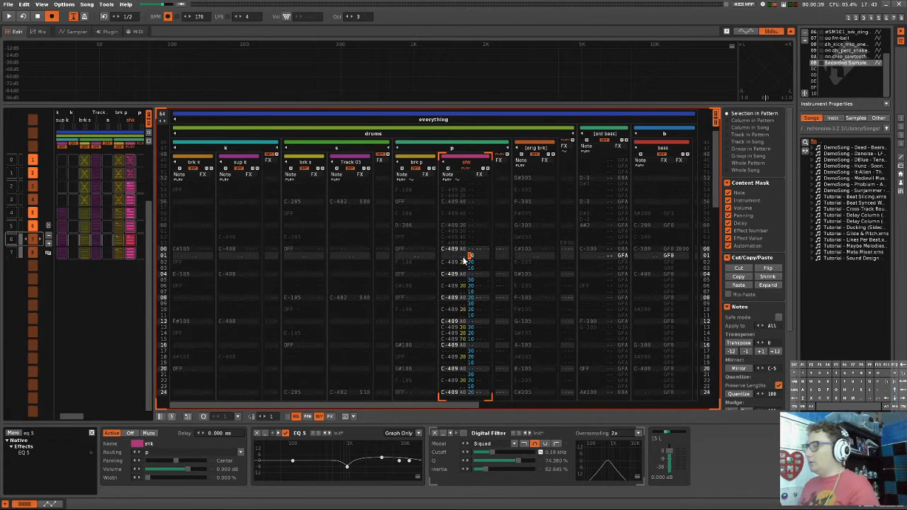
- Play the soloed shk track in slot 6, stop it, and review the shk values on earlier lines
key(space)
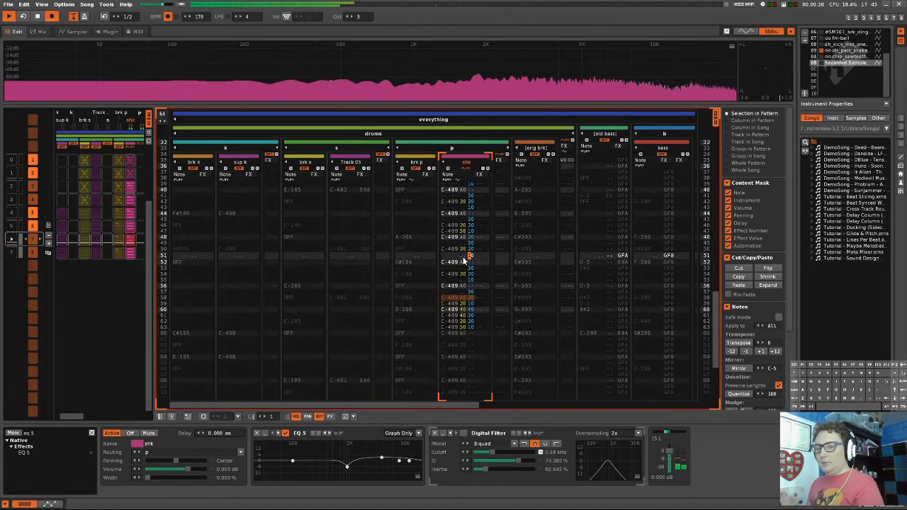
key(space)
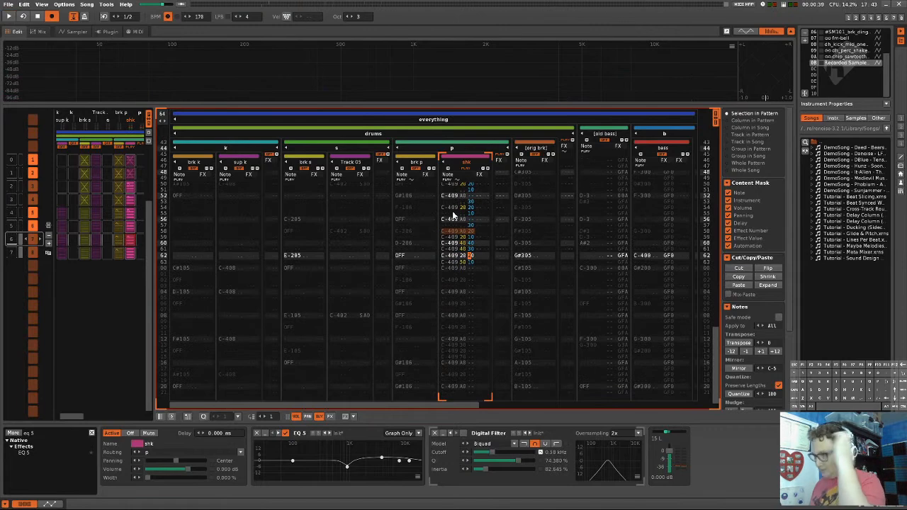
scroll(464, 214, up, 5)
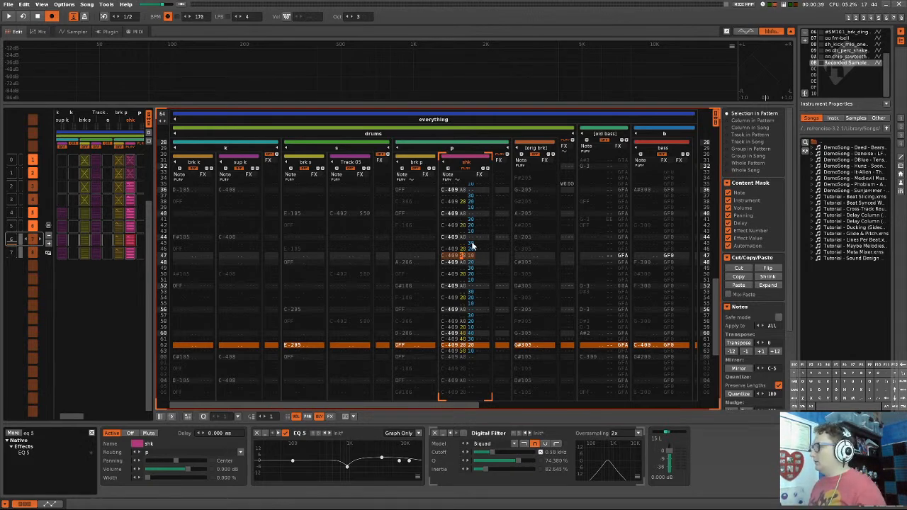
- Unsolo the shk track and place the pattern cursor in the p group's effect column
click(305, 209)
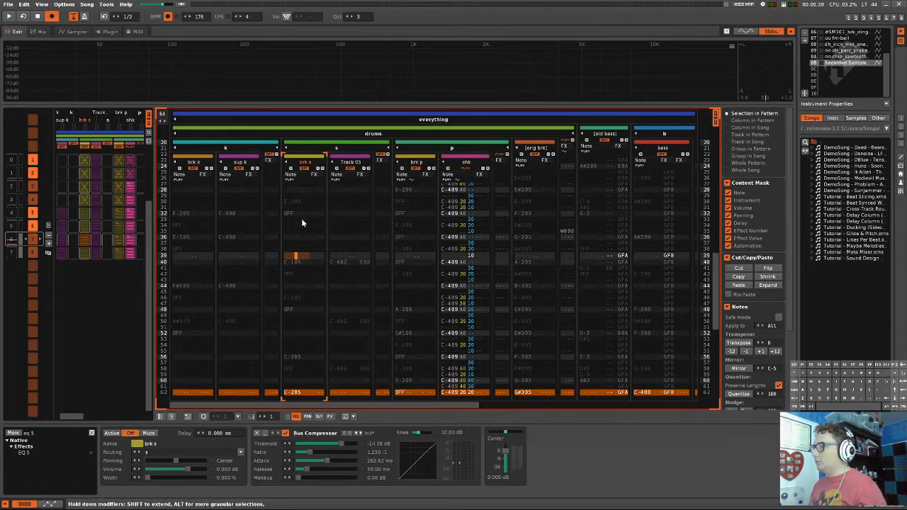
right_click(467, 169)
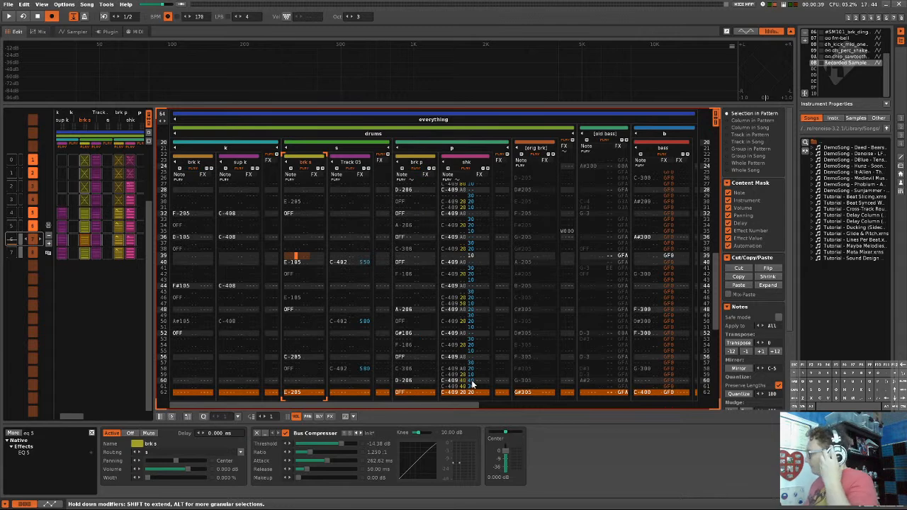
click(485, 212)
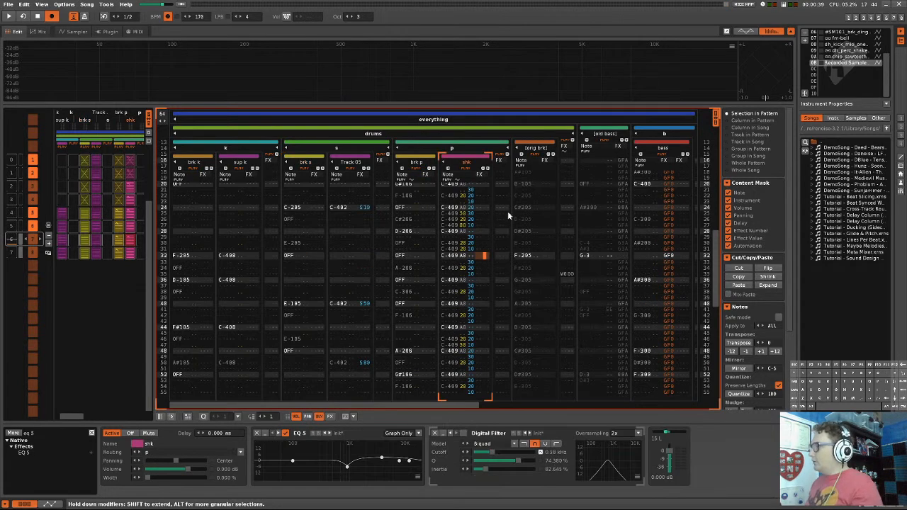
click(508, 212)
click(504, 233)
click(499, 210)
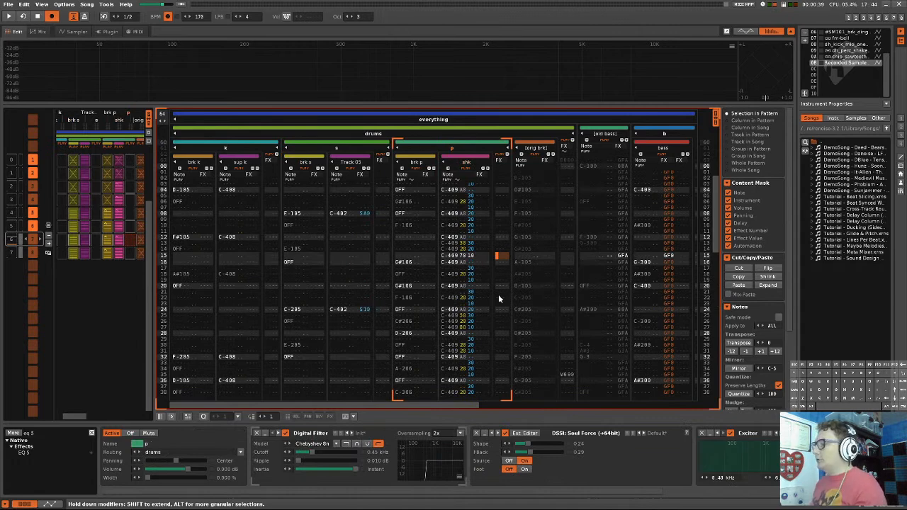
- Move the pattern cursor from the p group to the bass track's effect column on line 23
key(Up)
key(Up)
key(Up)
key(Right)
key(Right)
key(Right)
key(Right)
key(Right)
key(Right)
key(Right)
key(Right)
key(Right)
key(Right)
key(Right)
key(Right)
key(Right)
key(Right)
key(Right)
key(Right)
key(Right)
key(Right)
key(Right)
key(Right)
key(Right)
key(Down)
key(Down)
key(Down)
key(Down)
key(Down)
key(Down)
key(Down)
key(Down)
key(Down)
key(Down)
key(Down)
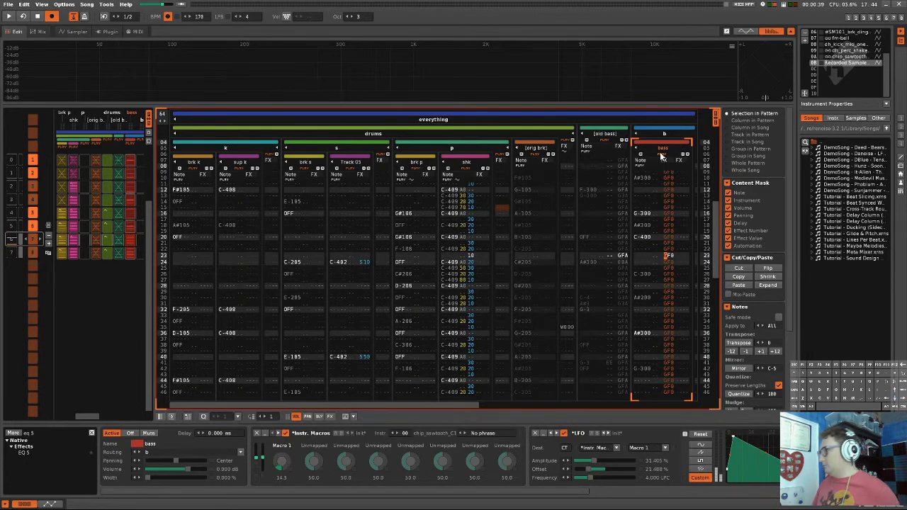
- Solo the bass track and play it into sequence slot 7
right_click(662, 157)
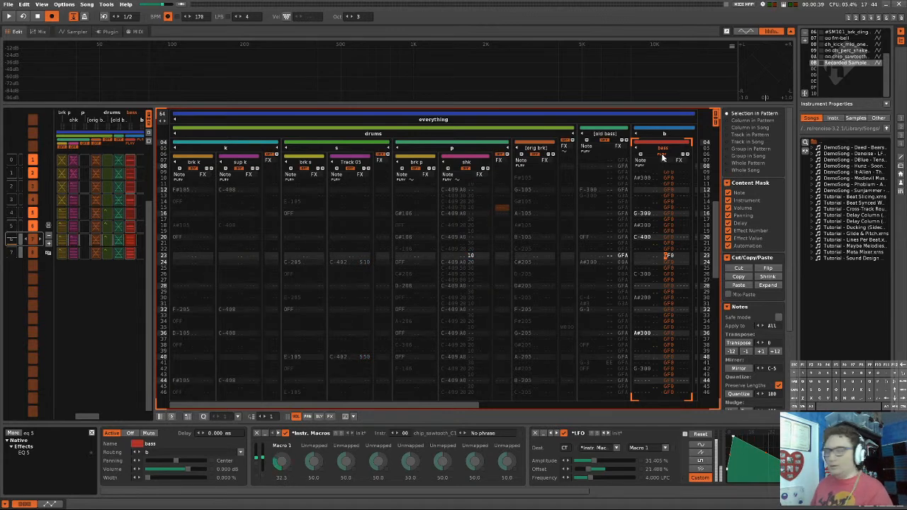
key(space)
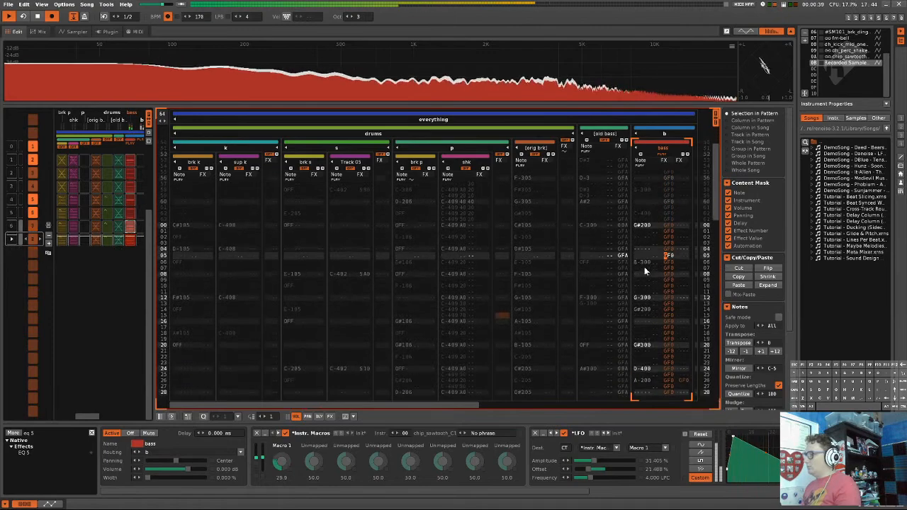
key(space)
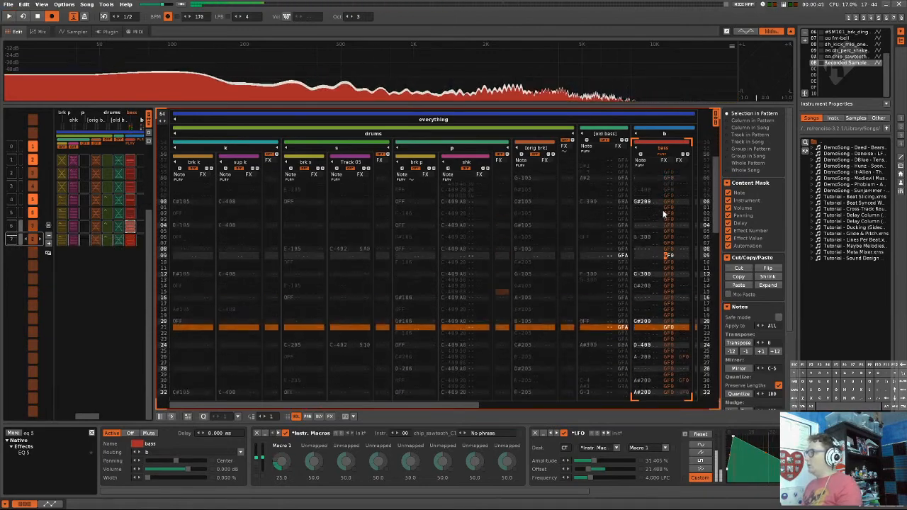
- Return to sequence slot 6 and examine the bass track's glide commands on lines 01 to 17
key(ctrl+Up)
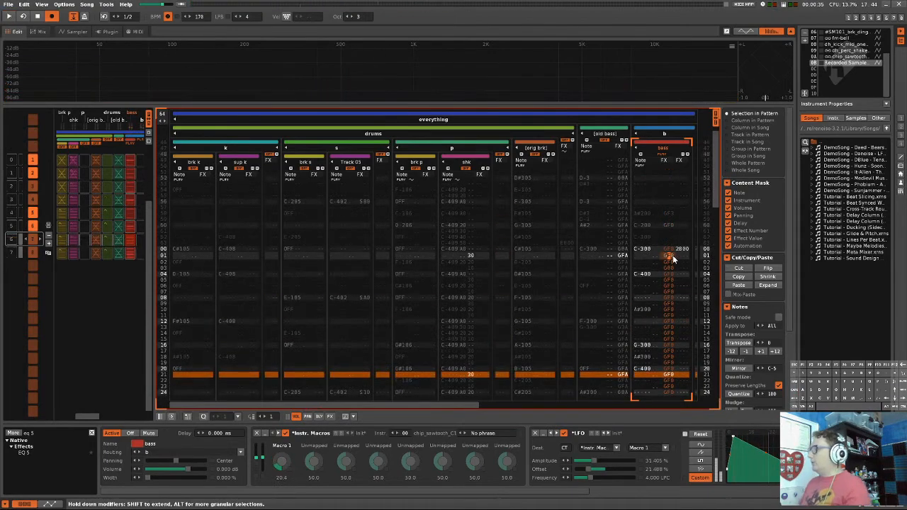
key(Down)
key(Down)
key(Down)
key(Down)
key(Up)
key(Up)
key(Up)
key(Down)
key(Down)
key(Down)
key(Down)
key(Down)
key(Down)
key(Down)
key(Down)
key(Down)
key(Down)
key(Down)
key(Down)
key(Down)
key(Down)
key(Down)
key(Down)
key(Down)
key(Down)
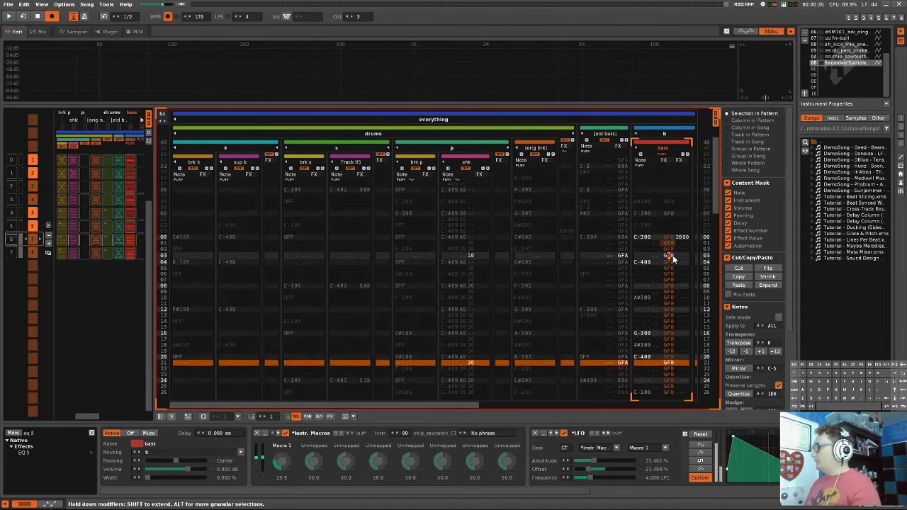
key(Up)
key(Up)
key(Up)
key(Up)
key(Up)
key(Up)
key(Up)
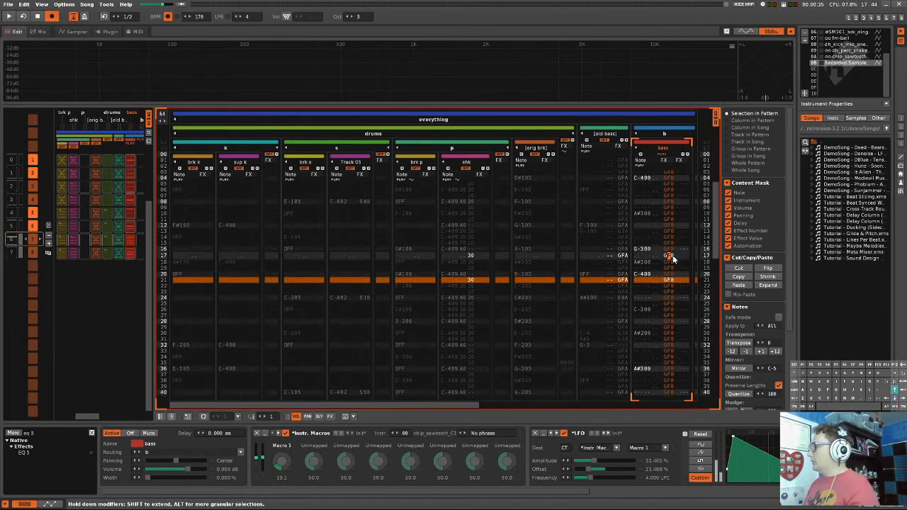
key(Down)
key(Down)
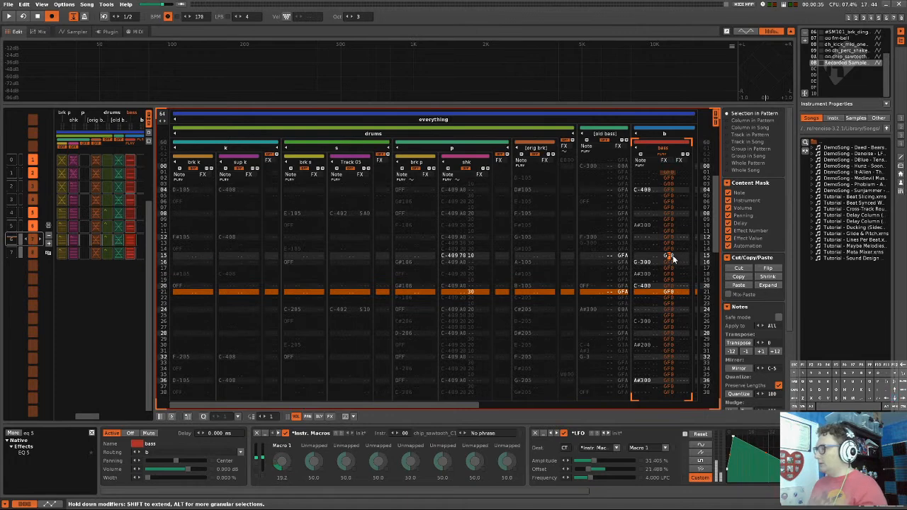
key(Down)
key(Down)
key(Up)
key(Right)
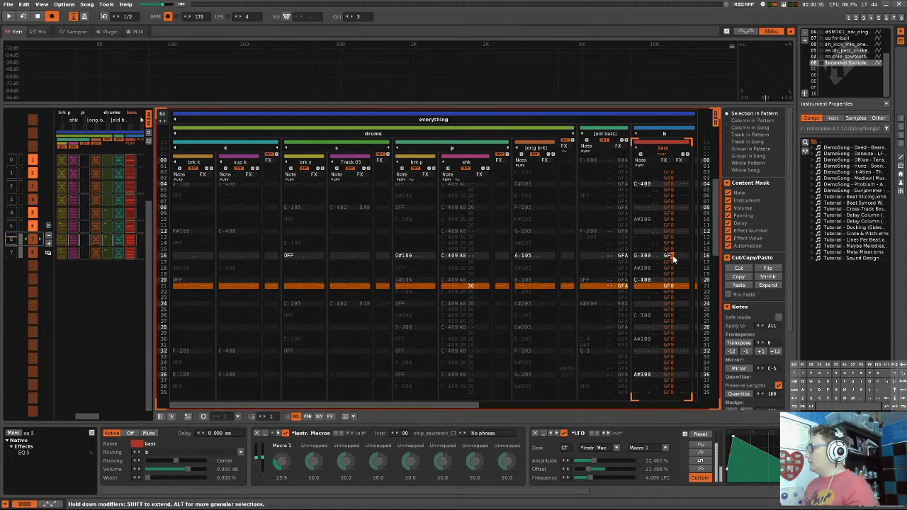
- Follow the bass track's notes and glide commands down to line 20 and back up to line 03
key(Down)
key(Down)
key(Down)
key(Down)
key(Down)
key(Down)
key(Down)
key(Down)
key(Down)
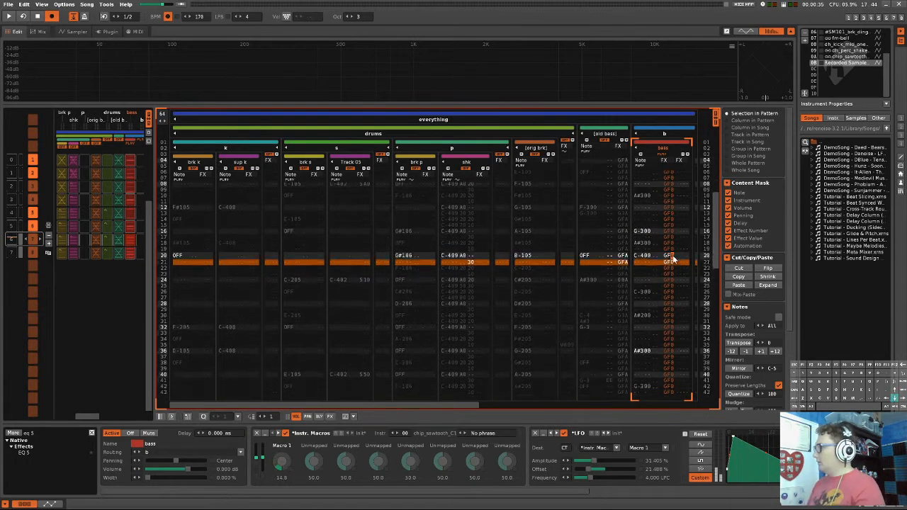
key(Up)
key(Up)
key(Up)
key(Up)
key(Up)
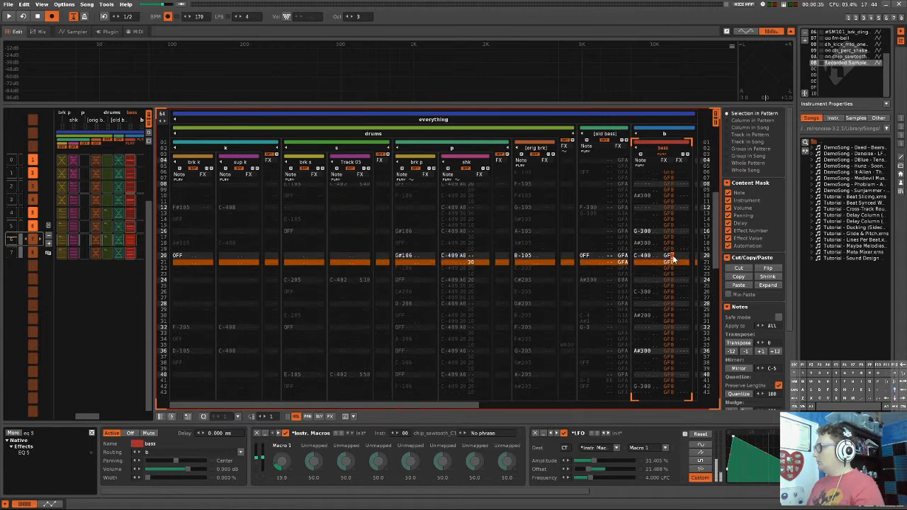
key(Up)
key(Up)
key(Up)
key(Up)
key(Up)
key(Up)
key(Up)
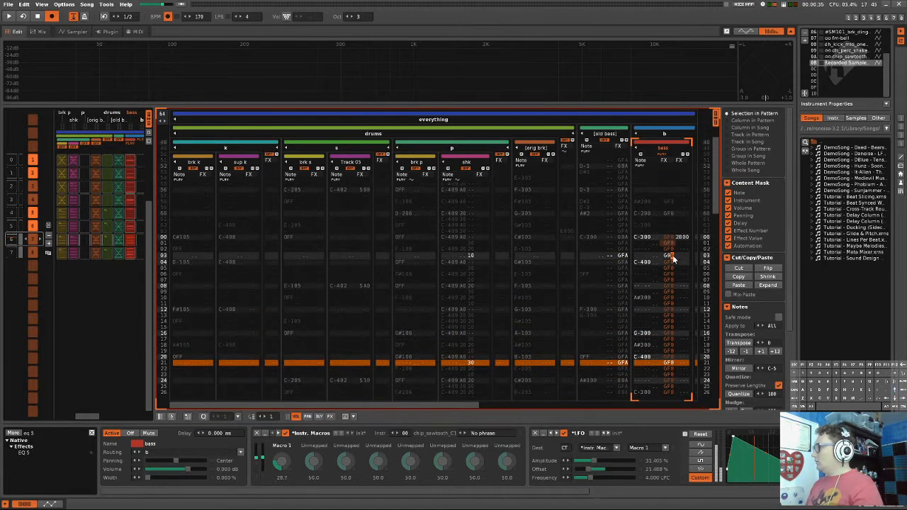
- Play and stop the soloed bass track repeatedly around the first lines of slot 6 to hear its glides
key(space)
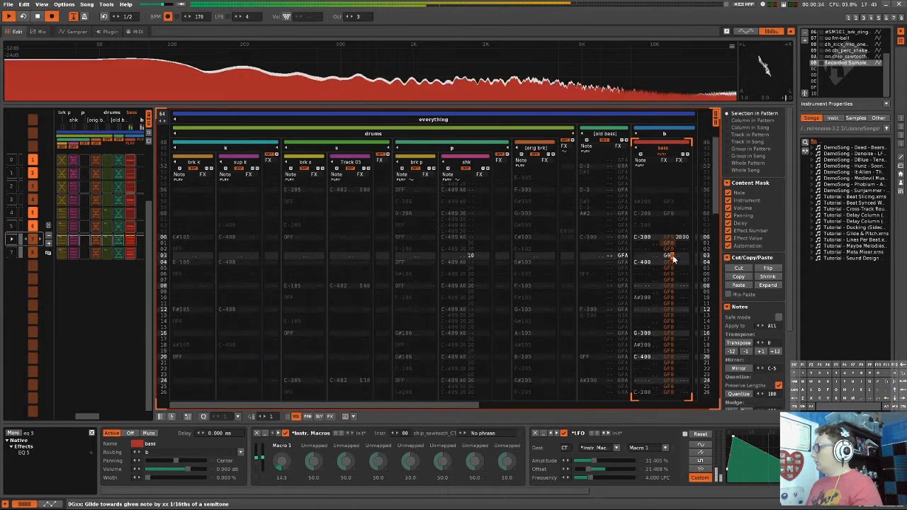
key(space)
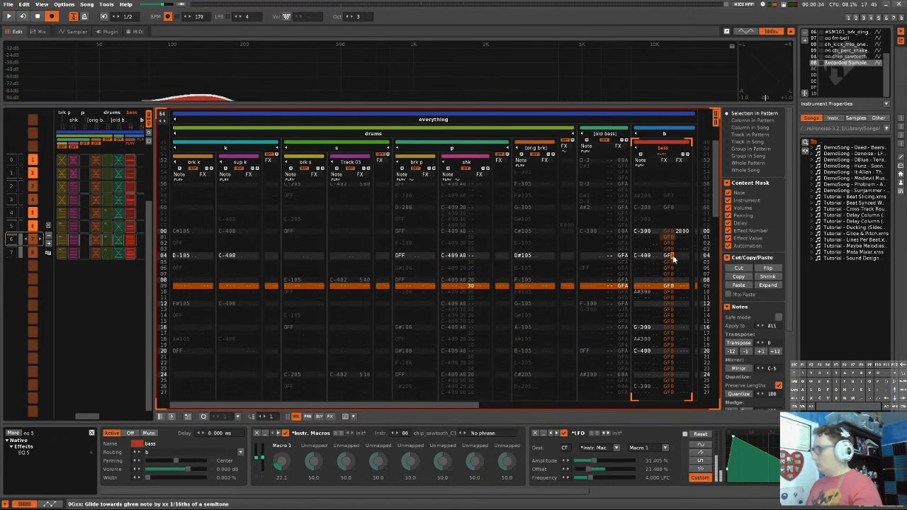
key(space)
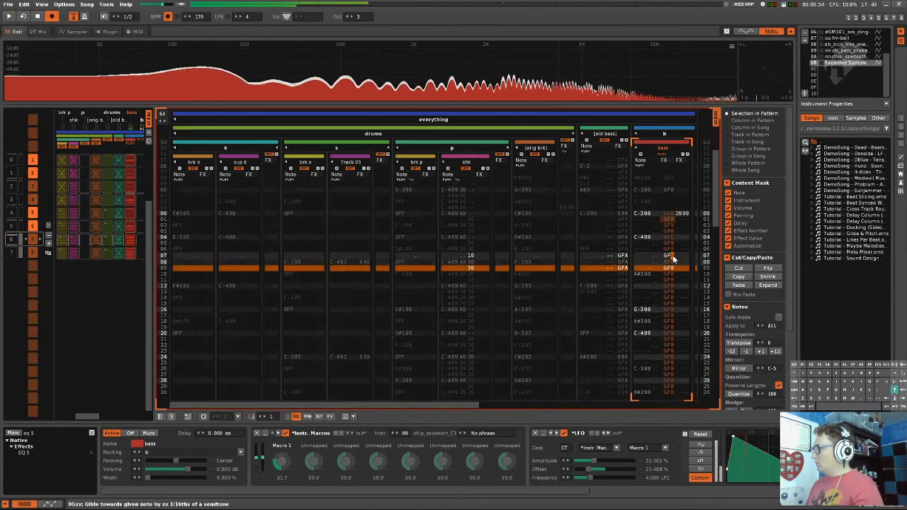
key(space)
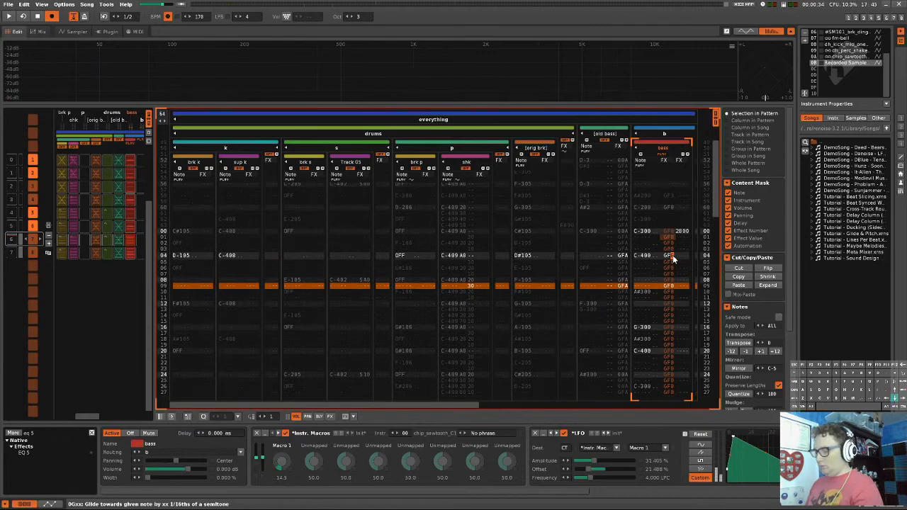
key(space)
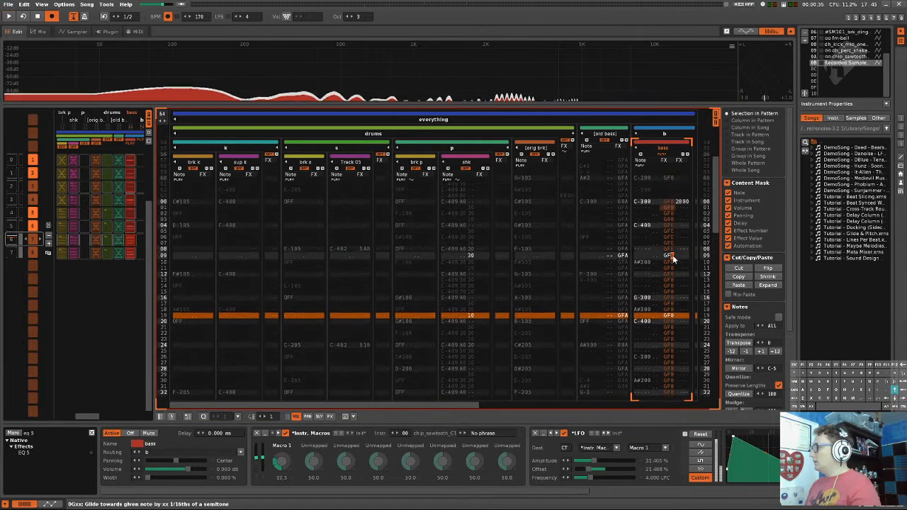
- Play the soloed bass track on through slot 6 and stop around line 38
key(space)
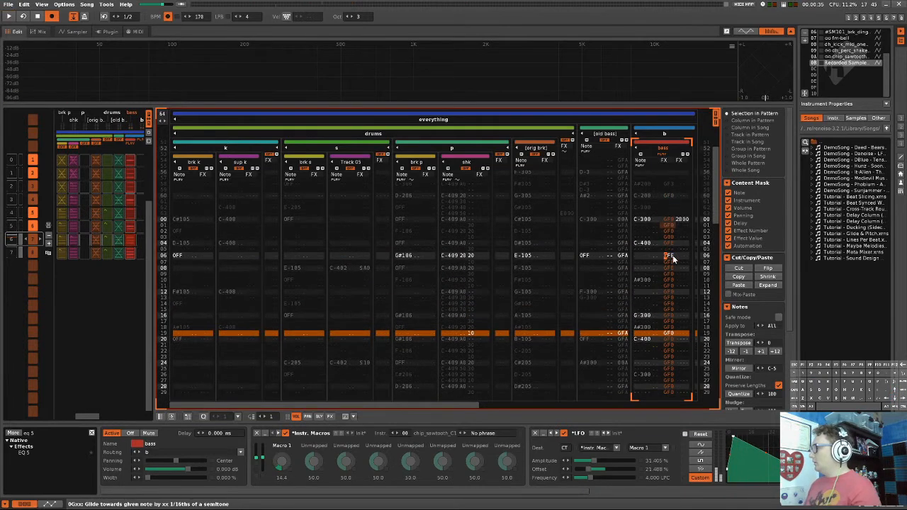
key(space)
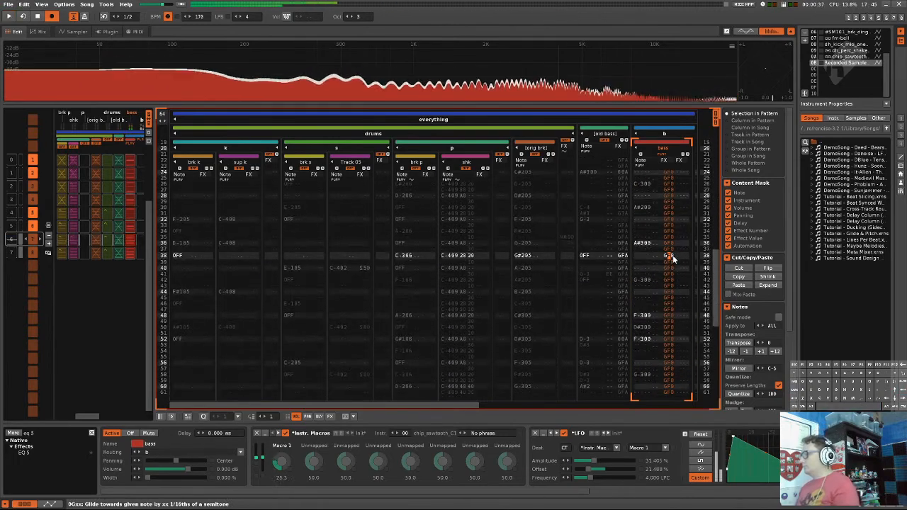
key(space)
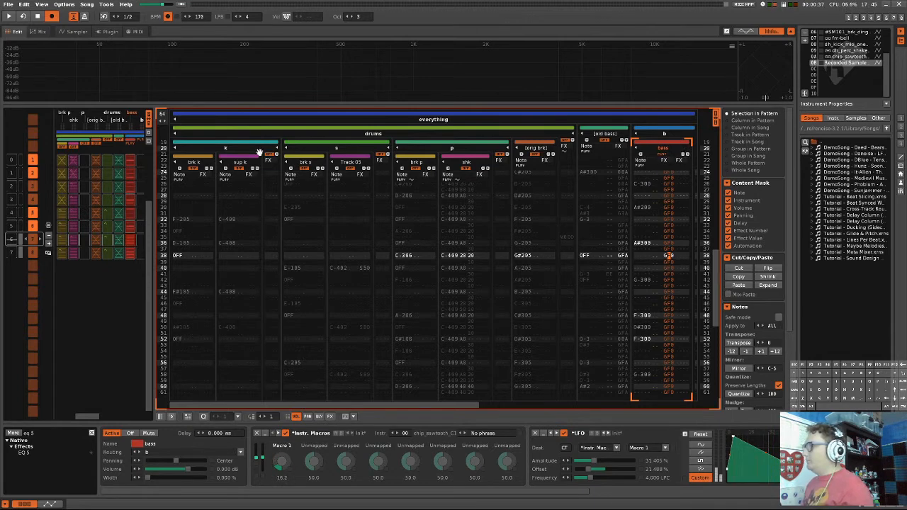
- Select the k group, its parent drums group and the enclosing everything group to show how the groups nest
click(203, 160)
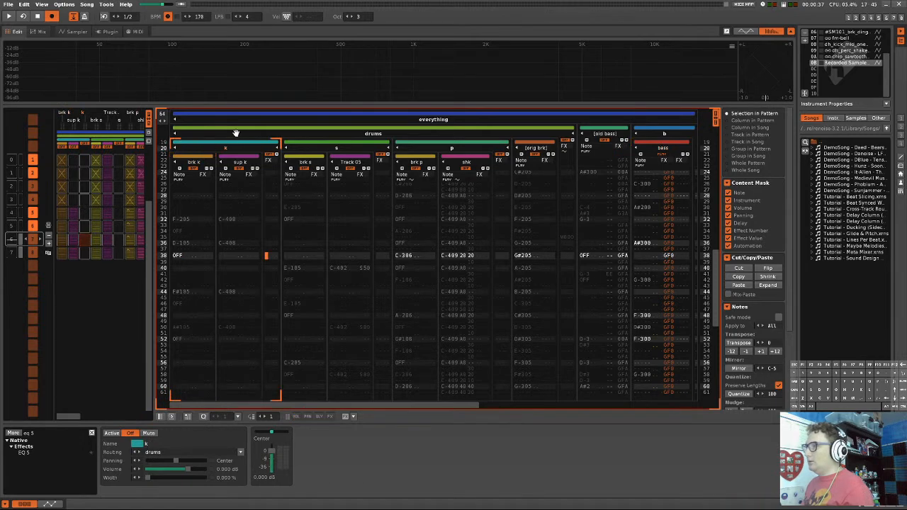
click(235, 133)
click(241, 121)
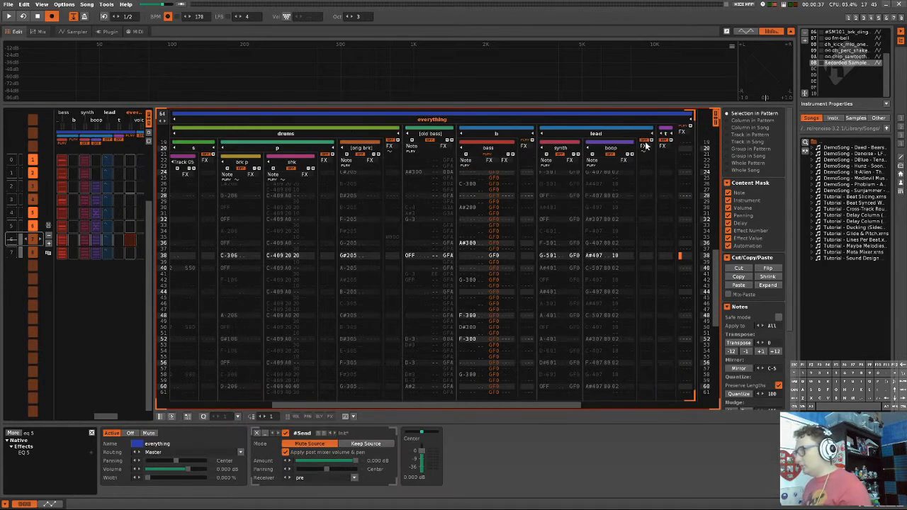
- Look over the voiceover track, the master and the send tracks through post, and return to the bass track
drag(453, 407, 568, 407)
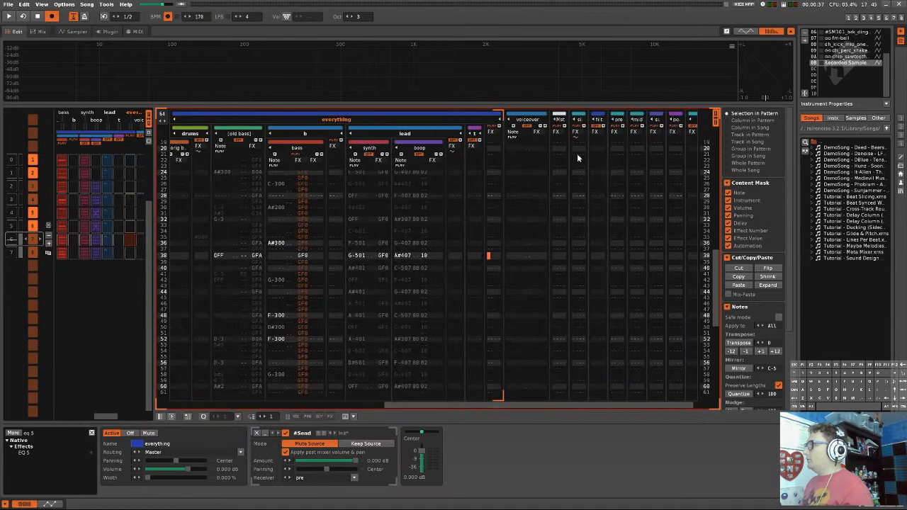
click(544, 120)
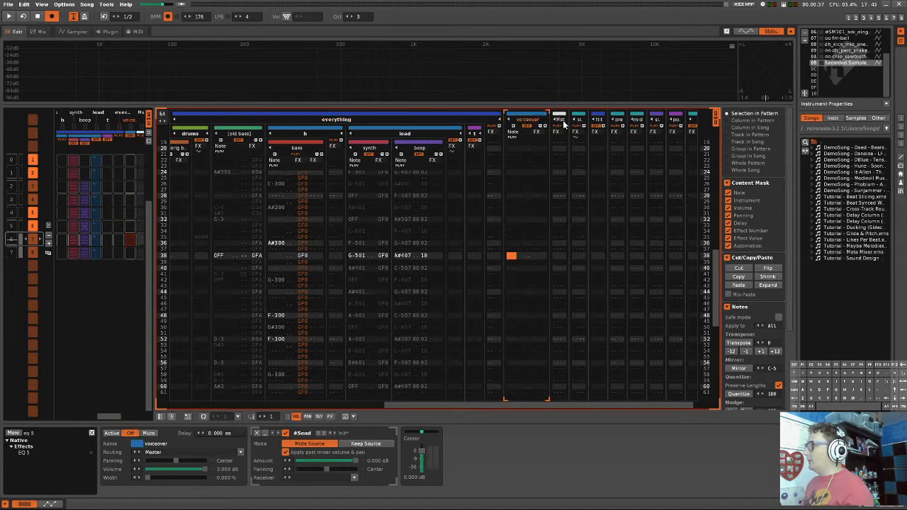
click(565, 123)
click(677, 118)
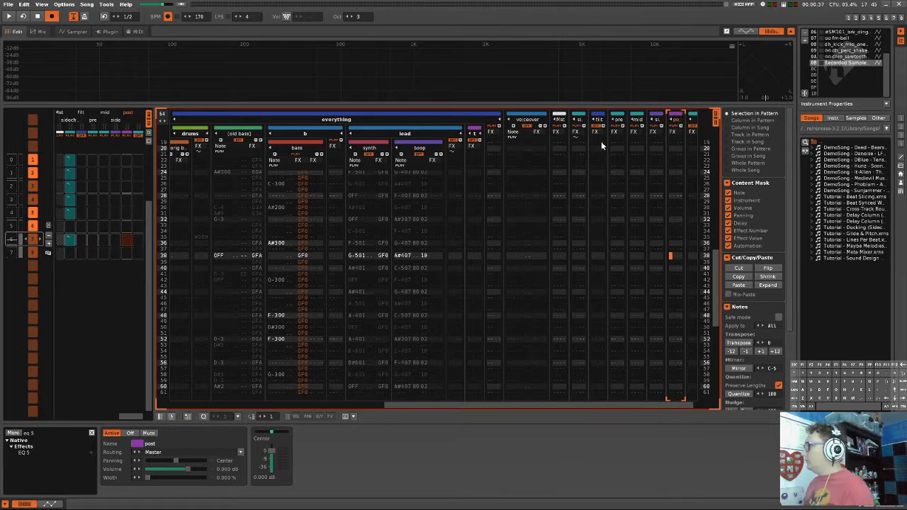
drag(555, 404, 190, 377)
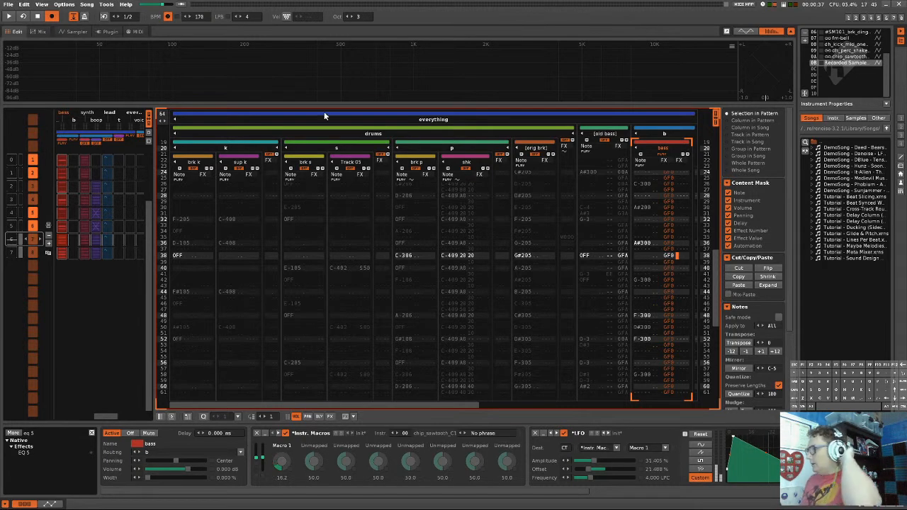
- Select the drums group, its k subgroup and the sup k and brk k tracks inside it to show the drum grouping
click(316, 134)
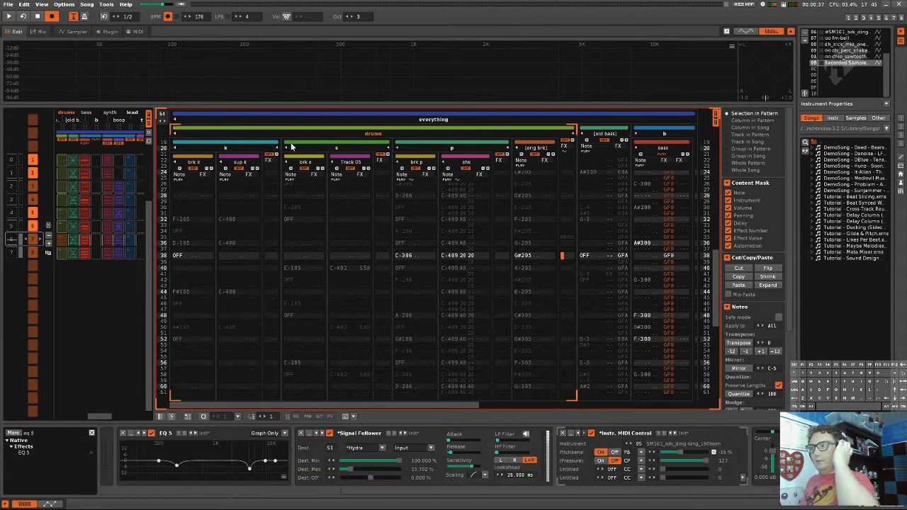
click(255, 144)
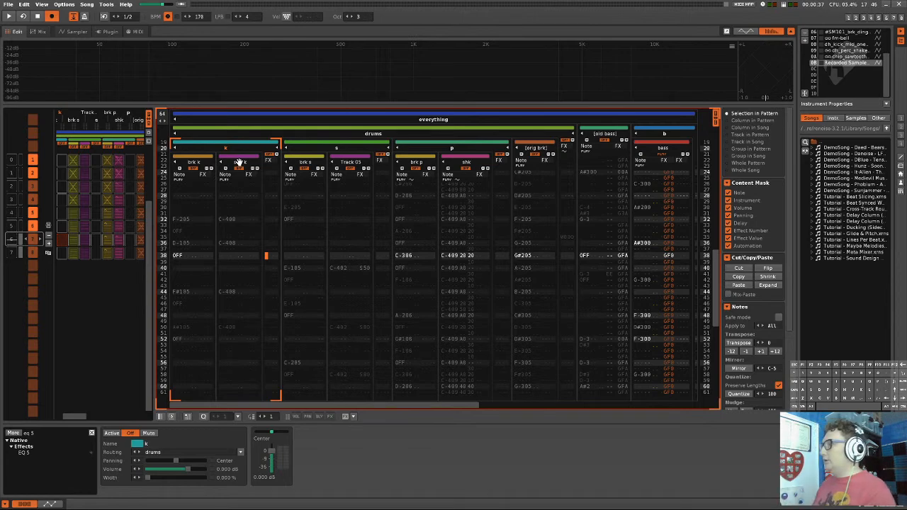
click(239, 161)
click(192, 162)
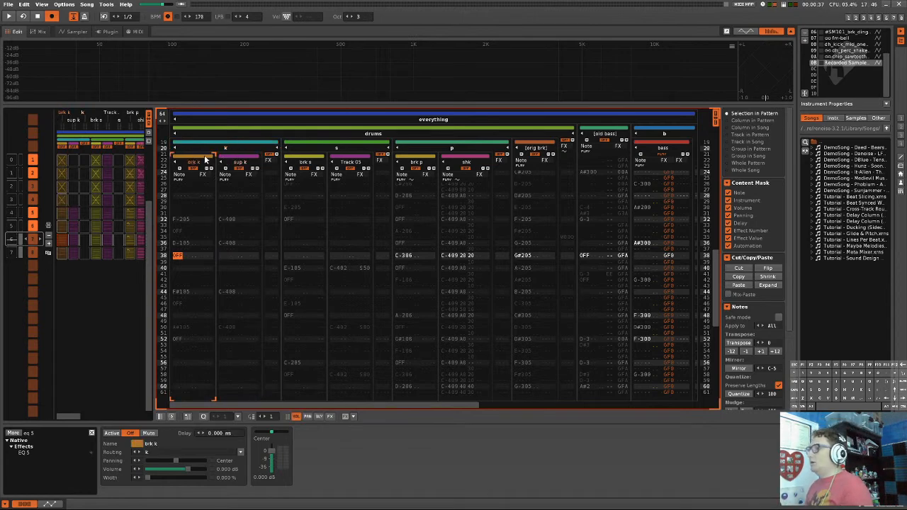
click(210, 152)
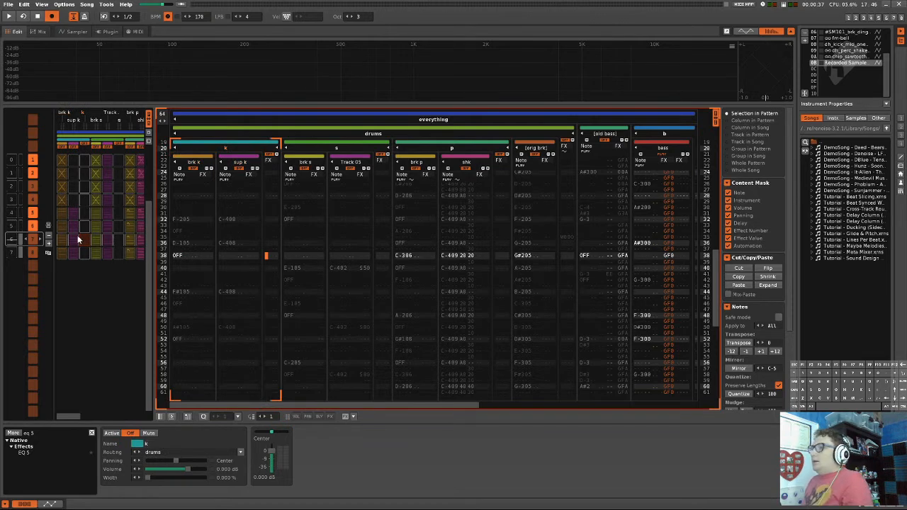
- Browse the instruments between the SM101_brk break and Recorded Sample, and view the dh_perc_shake instrument's closed-hat waveform in the Sampler
click(840, 56)
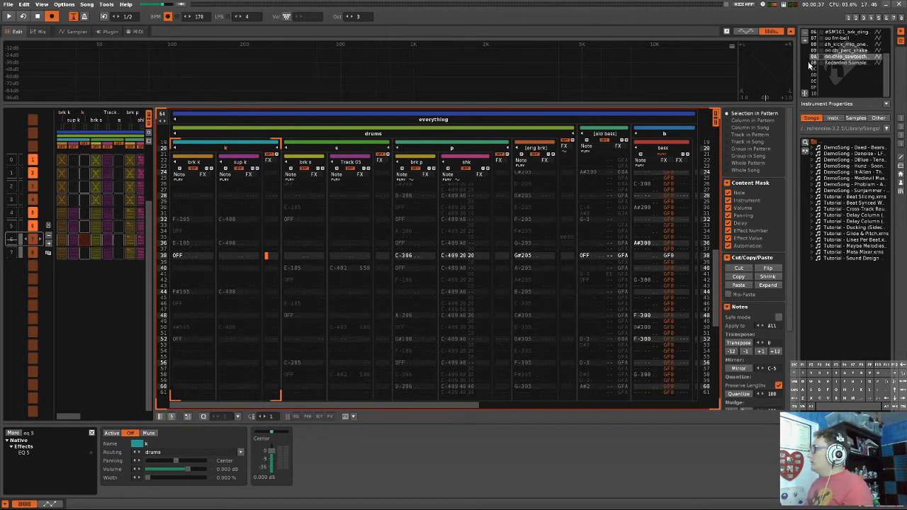
click(863, 63)
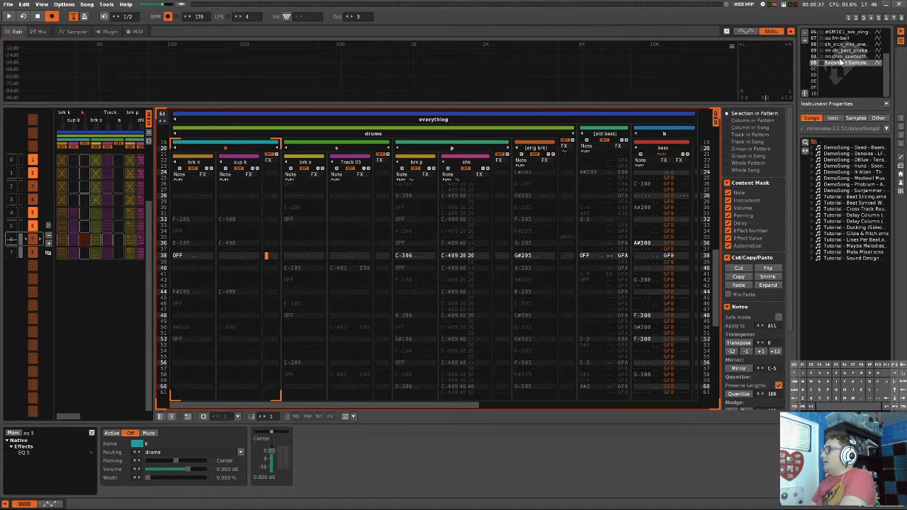
click(834, 34)
click(841, 52)
click(842, 58)
click(849, 63)
click(849, 69)
click(850, 63)
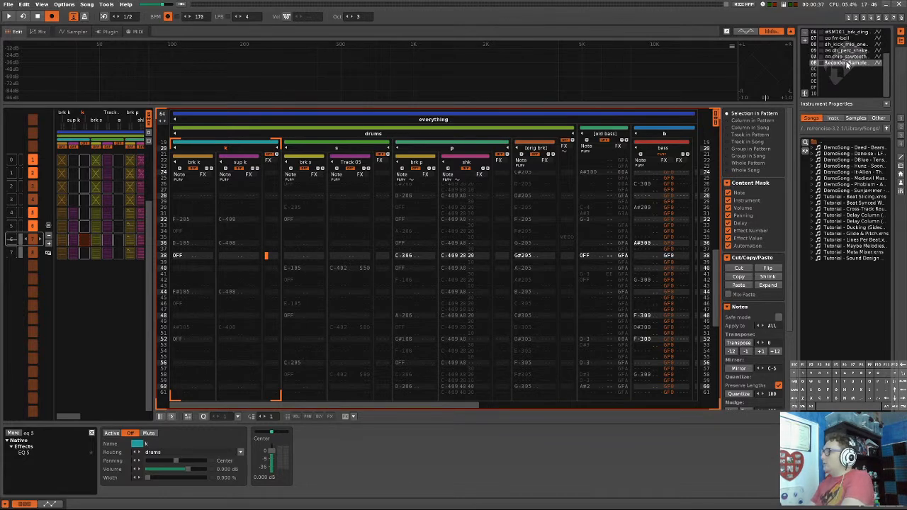
click(845, 51)
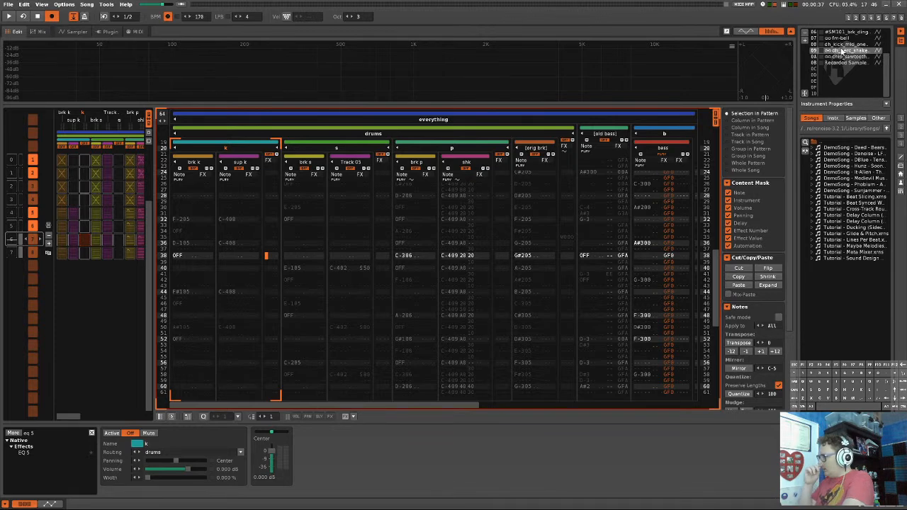
click(71, 32)
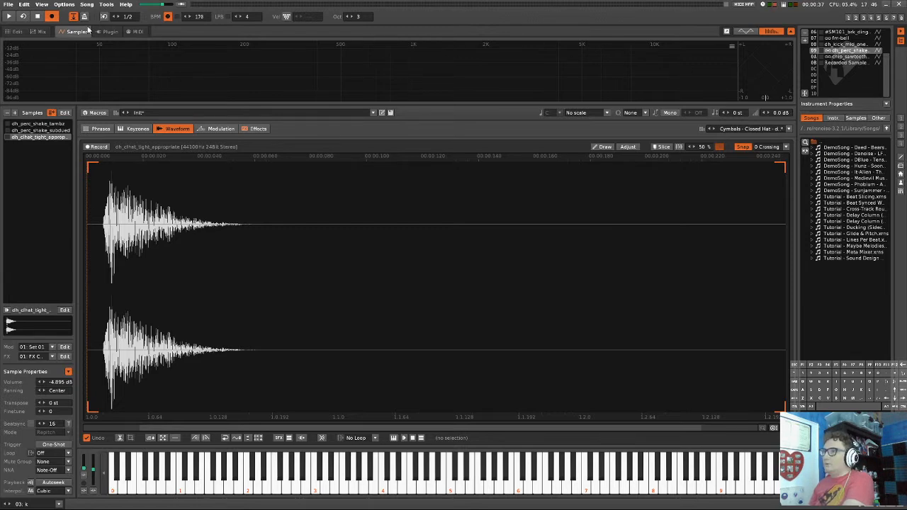
click(13, 32)
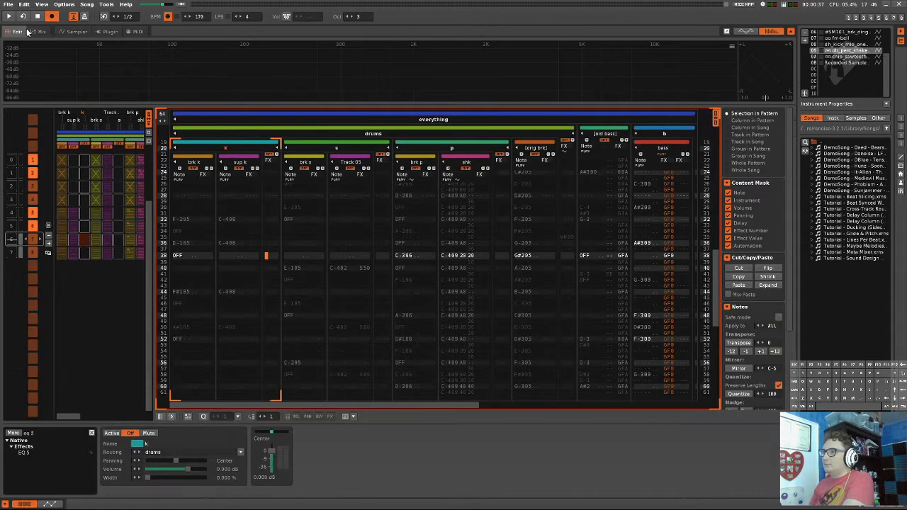
- In the mixer, select the last send track and examine its voiceover device chain from the Doofer to the gates and compressor
click(37, 31)
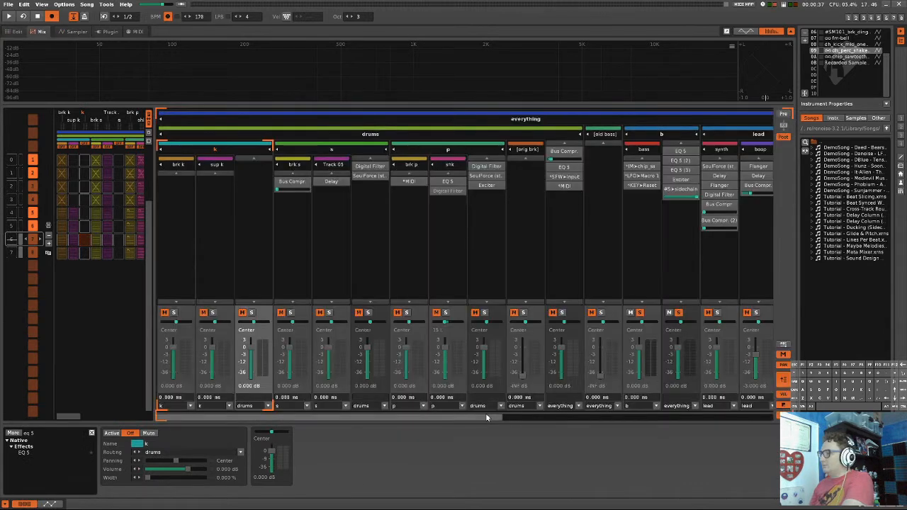
drag(486, 418, 755, 418)
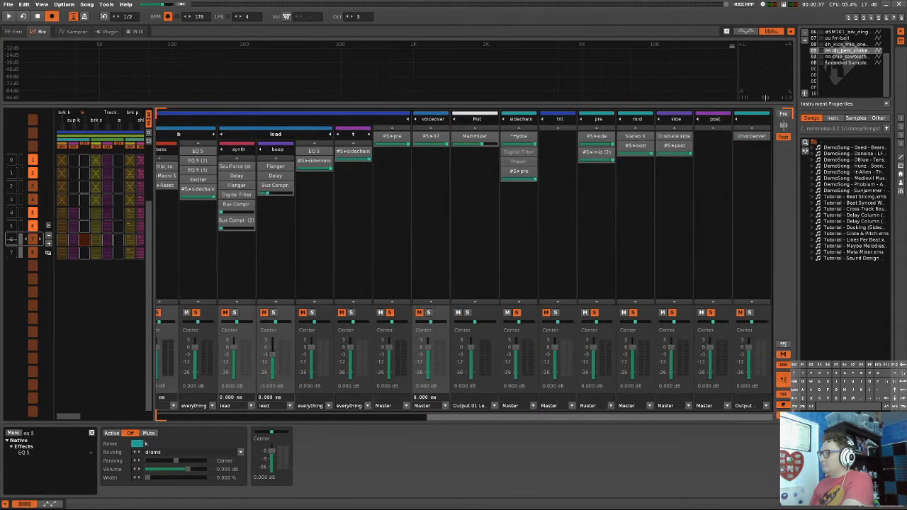
click(740, 314)
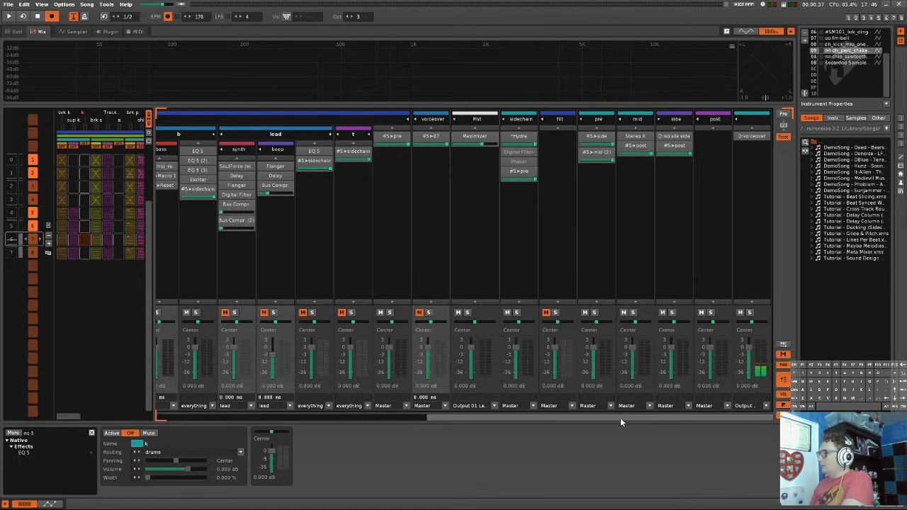
click(735, 222)
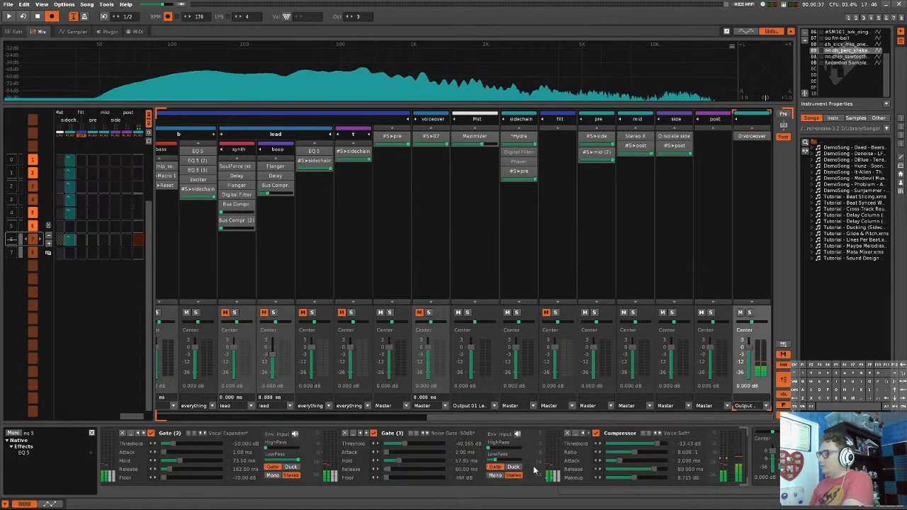
drag(646, 496, 142, 507)
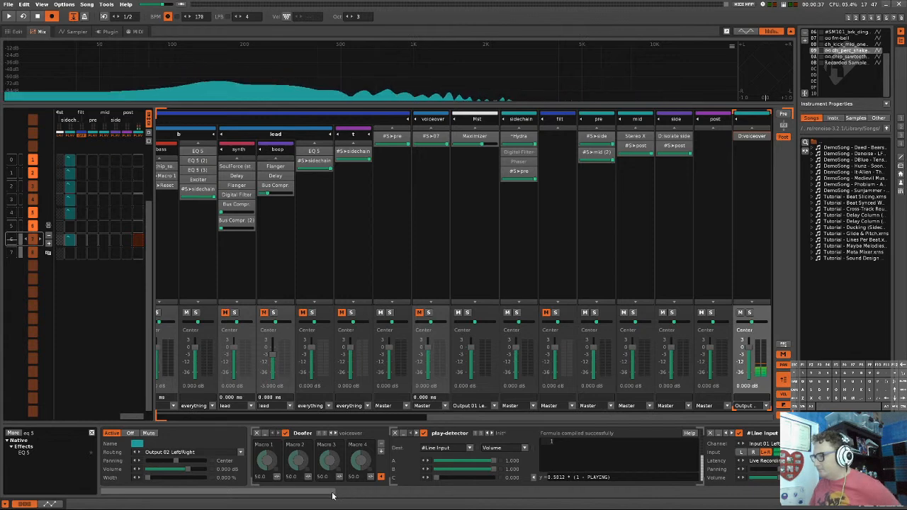
drag(333, 493, 433, 495)
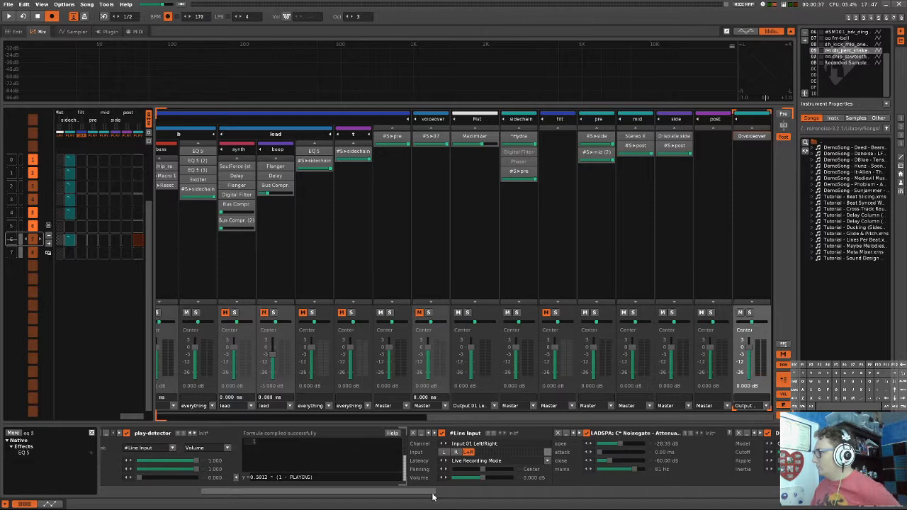
drag(433, 495, 677, 494)
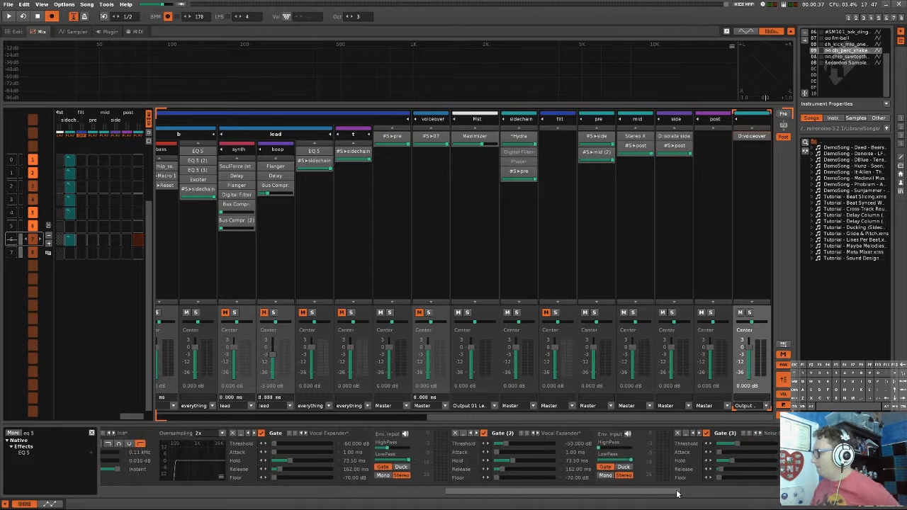
- Clear the effect search text to list all native effects
click(50, 431)
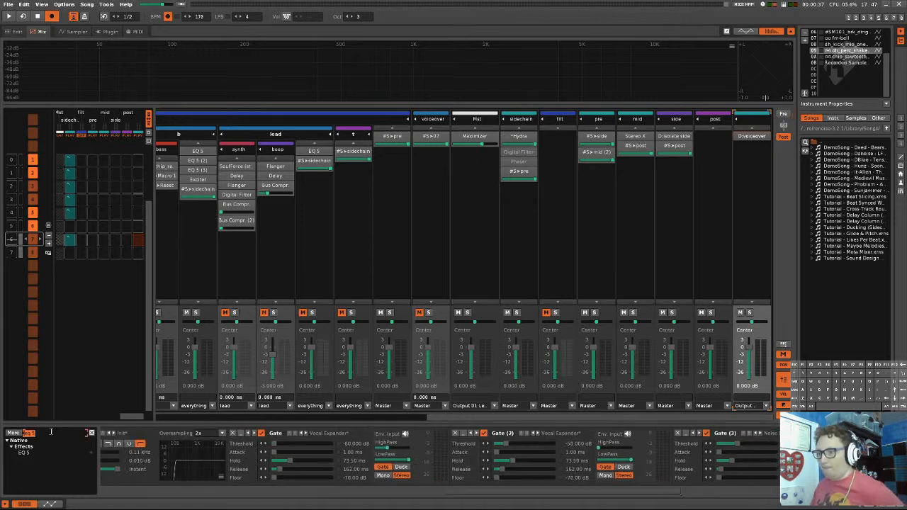
key(BackSpace)
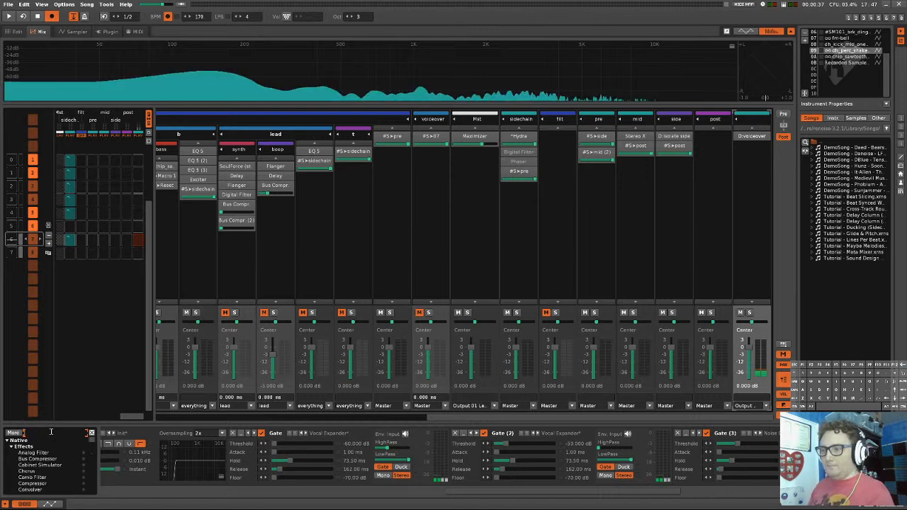
click(532, 413)
key(space)
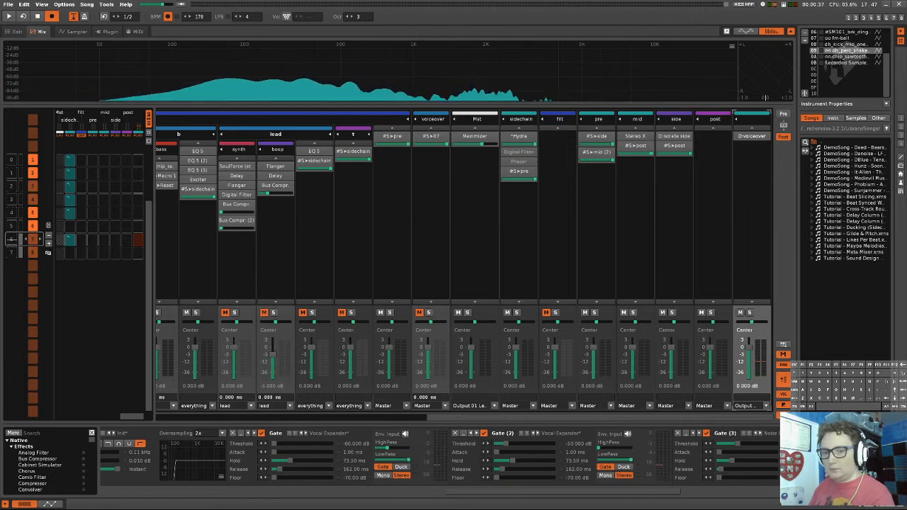
- Return to the start of the voiceover device chain and to the drums tracks at the beginning of the mixer
drag(508, 494, 159, 492)
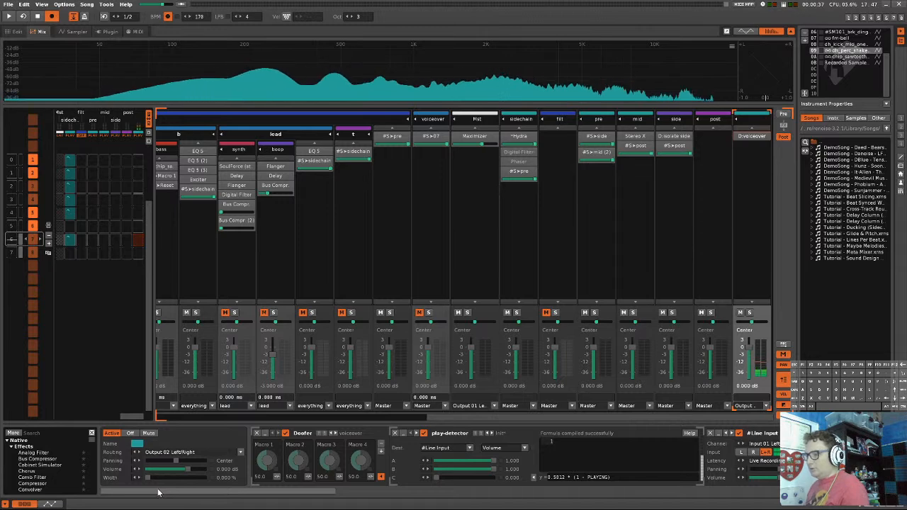
drag(154, 492, 141, 494)
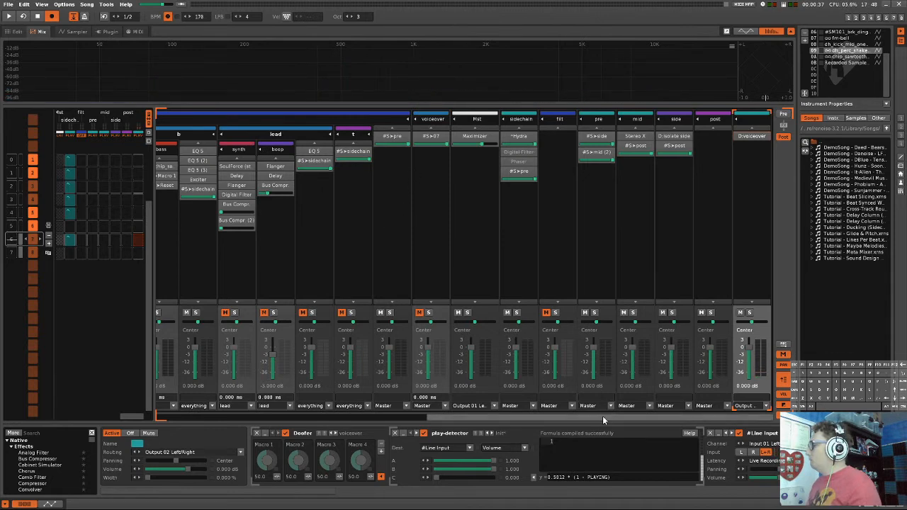
drag(599, 415, 635, 412)
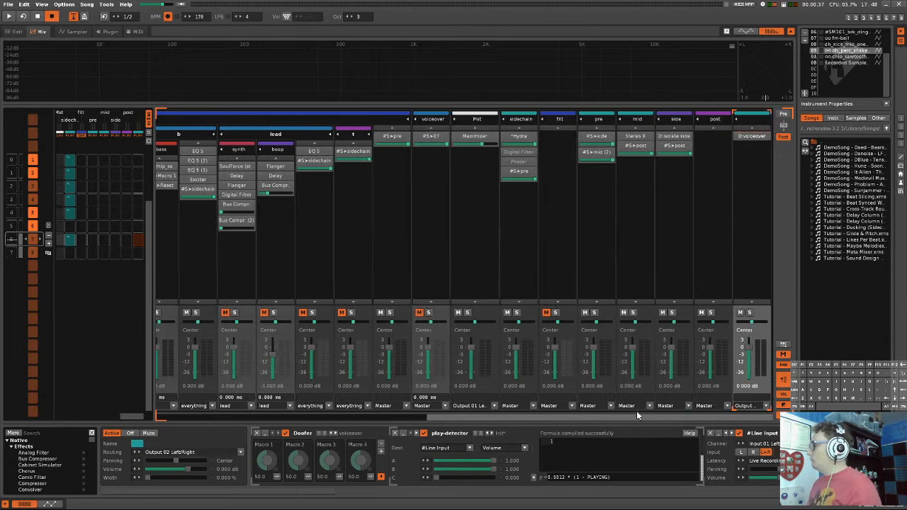
drag(636, 411, 315, 417)
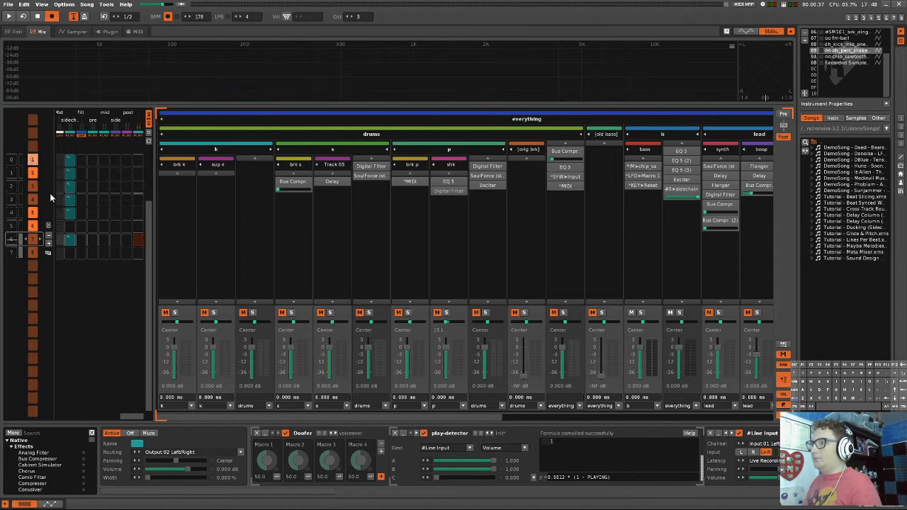
- Clear the pattern sequence by deleting all of its patterns except a single empty one
key(ctrl+z)
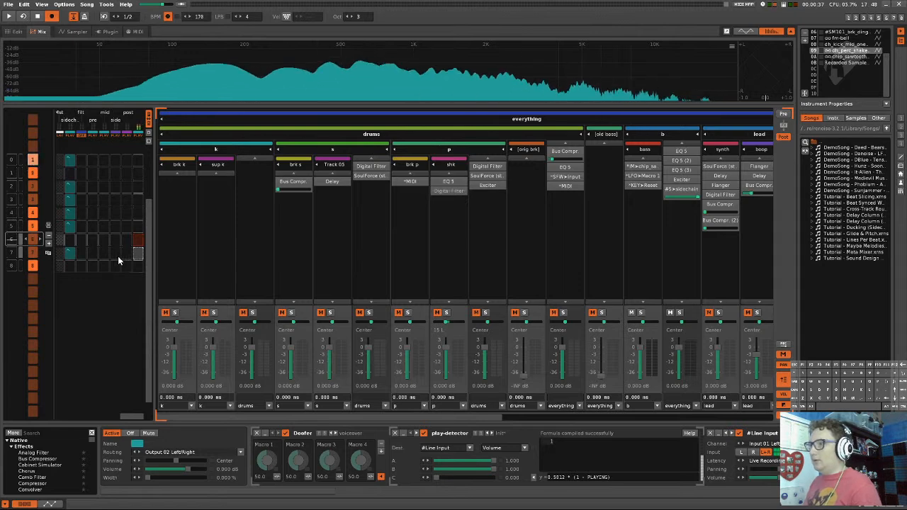
key(ctrl+z)
drag(32, 174, 33, 253)
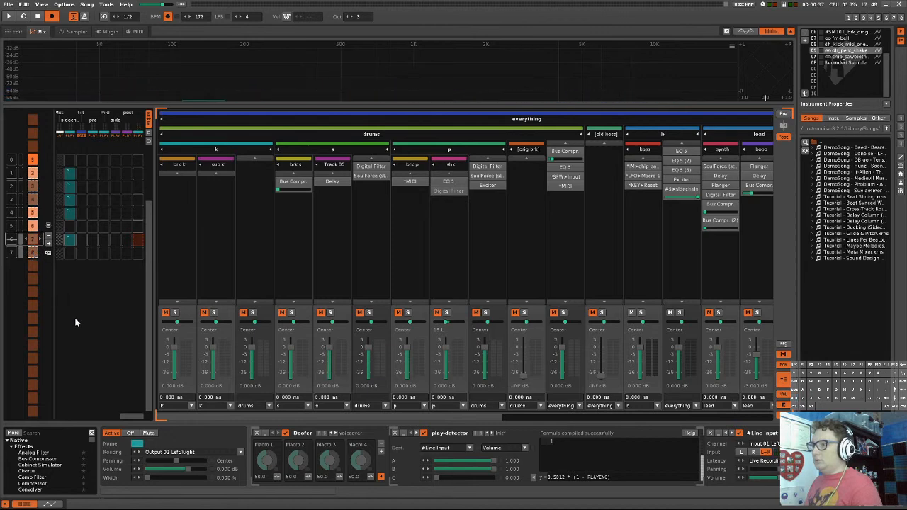
key(Delete)
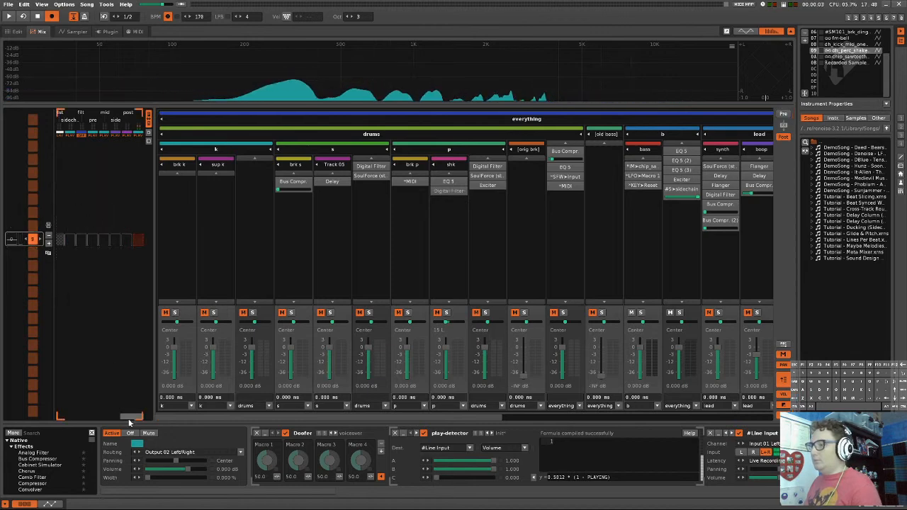
- Delete the [old bass] track in the pattern editor, keeping the bass track in group b
drag(128, 419, 68, 418)
click(14, 31)
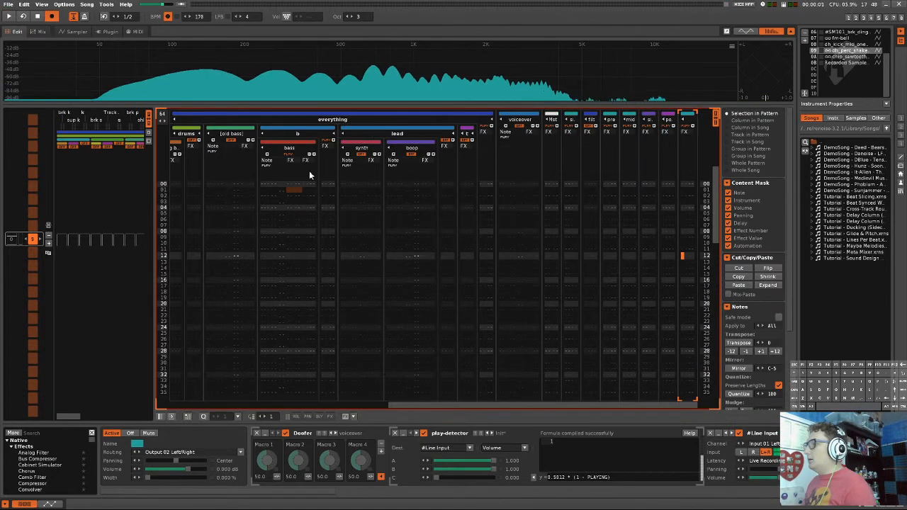
drag(262, 177, 273, 176)
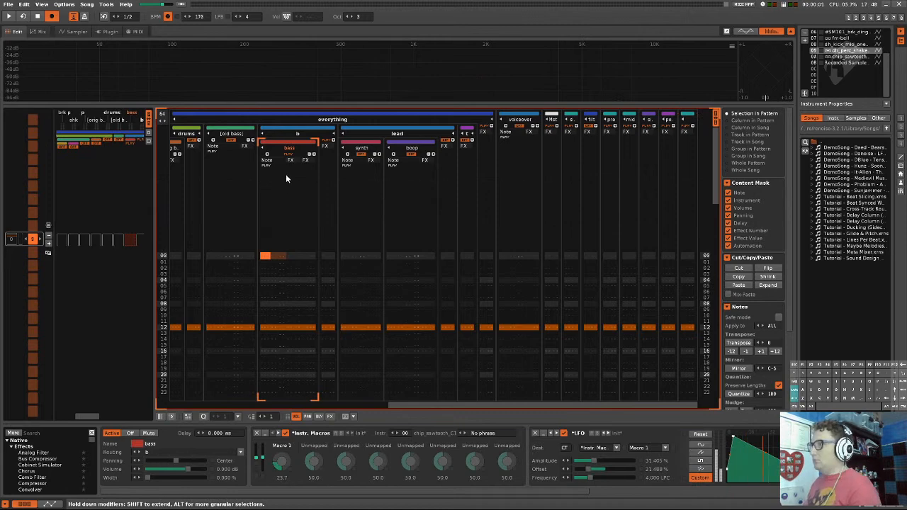
key(ctrl+shift+t)
key(ctrl+z)
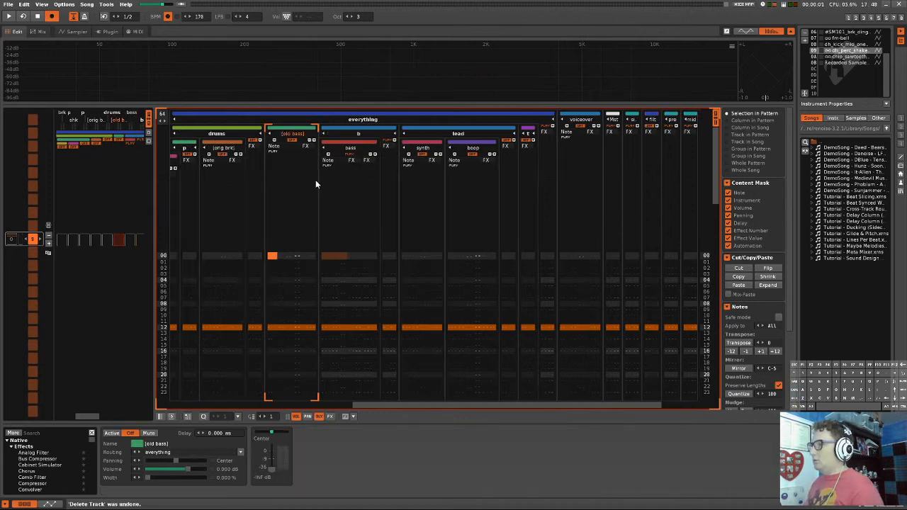
click(288, 196)
key(ctrl+shift+t)
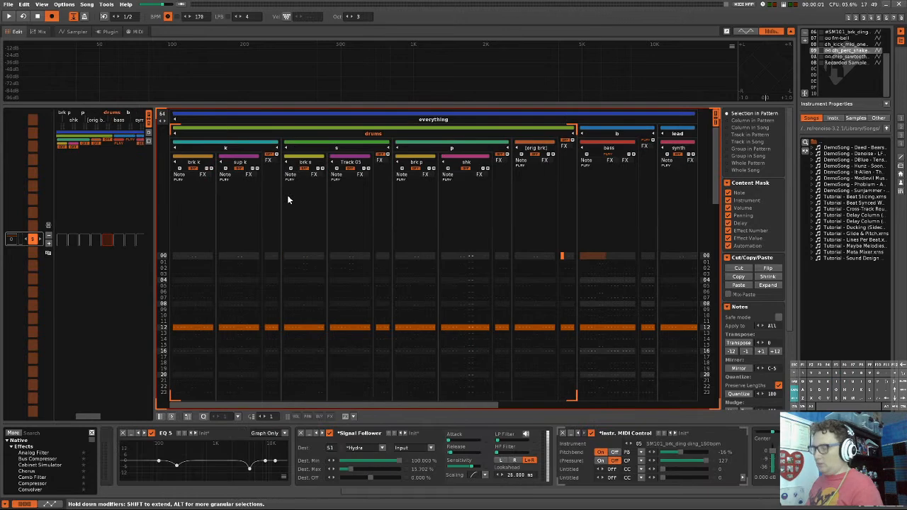
- Examine the remaining tracks and groups in the emptied pattern, from drums through bass and lead to the send tracks
click(409, 219)
click(342, 214)
click(273, 217)
click(249, 219)
click(553, 212)
click(600, 211)
key(Tab)
key(Tab)
key(Tab)
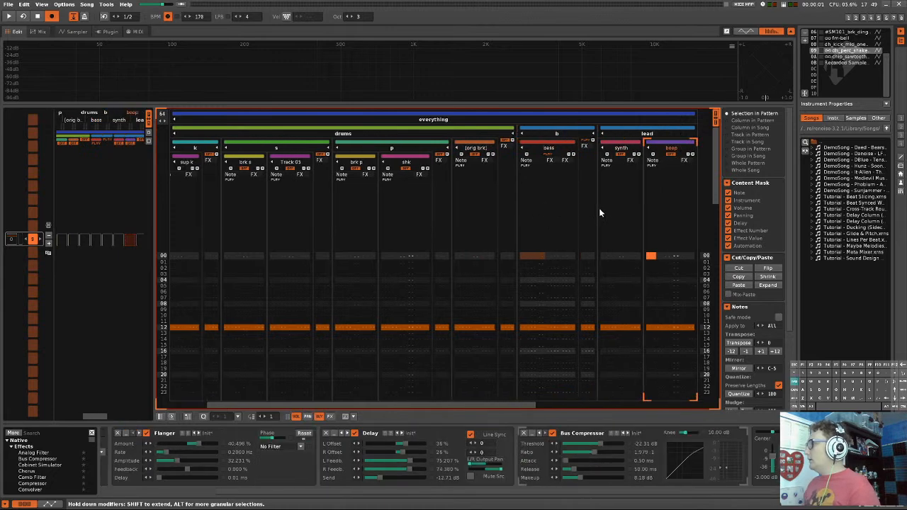
key(Tab)
key(Tab)
key(shift+Tab)
key(shift+Tab)
key(shift+Tab)
key(shift+Tab)
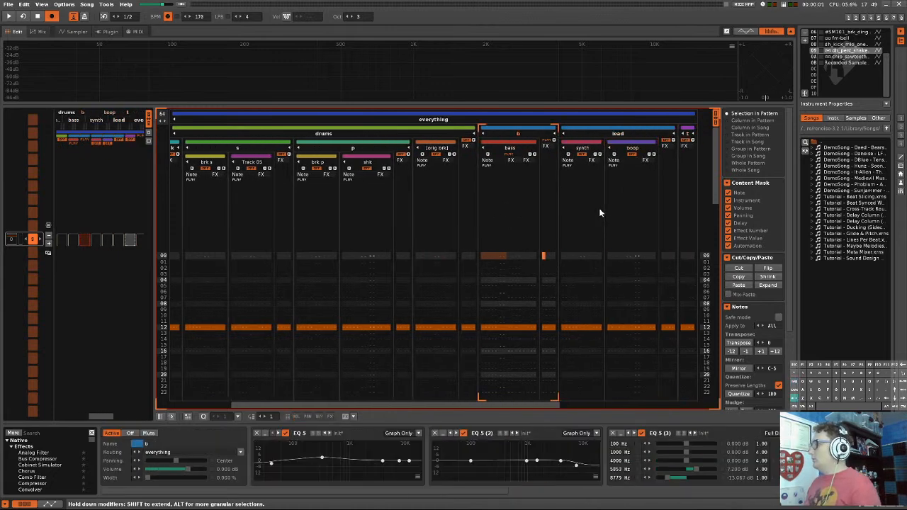
key(shift+Tab)
key(shift+Tab)
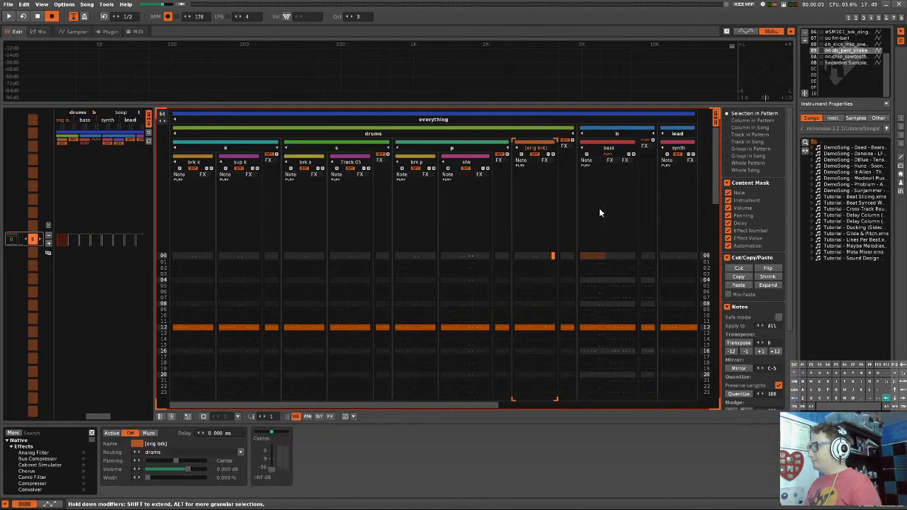
key(Tab)
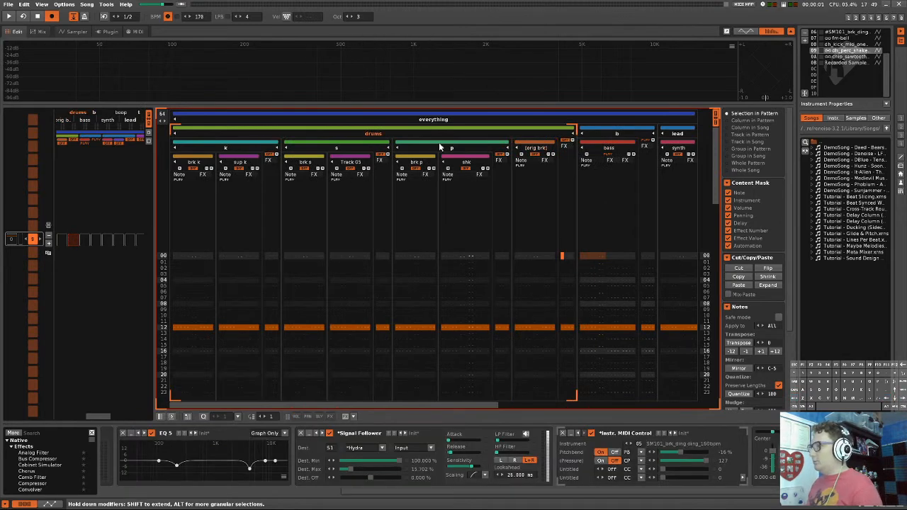
drag(496, 405, 635, 404)
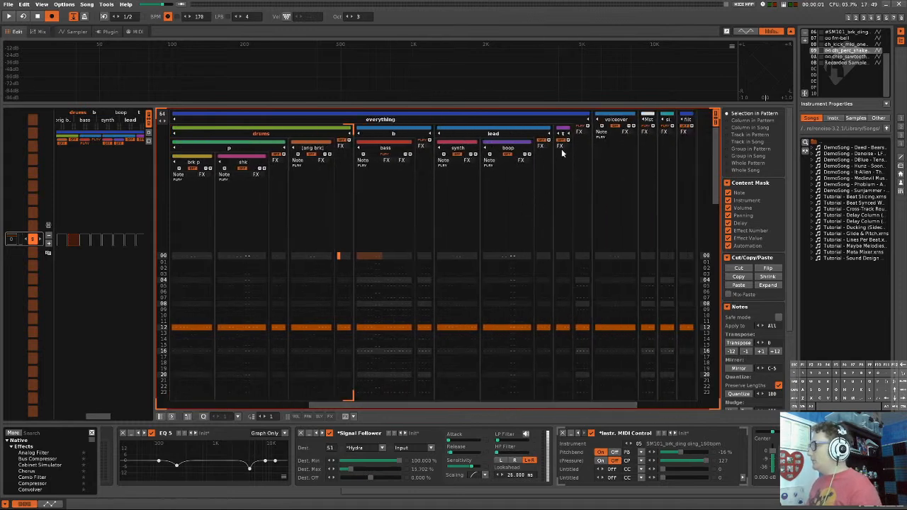
- Load the chip_sawtooth_C1.flac library sample into an empty instrument slot in the Sampler and audition it
click(865, 71)
double_click(838, 66)
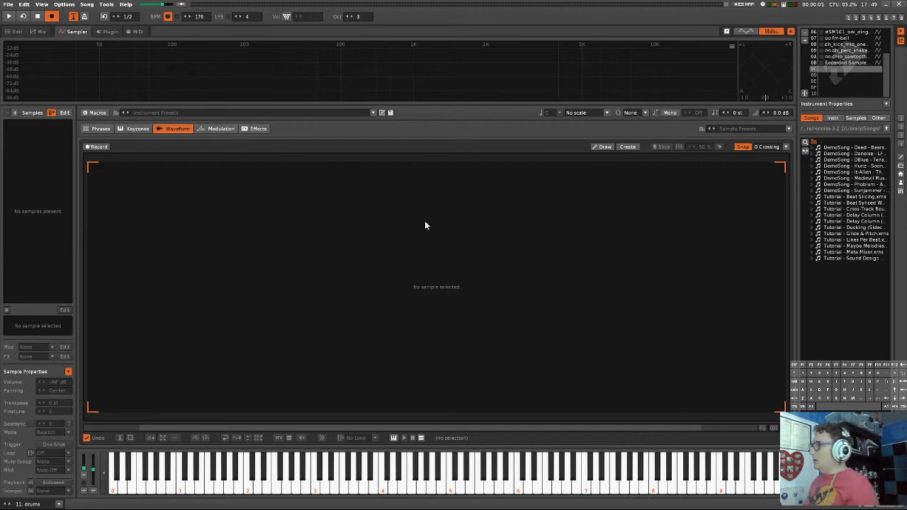
key(b)
key(z)
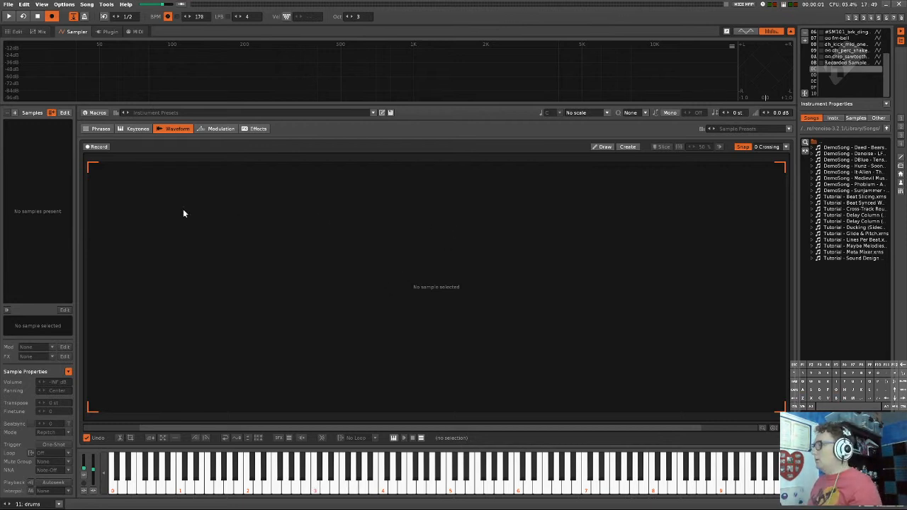
click(855, 118)
drag(846, 147, 44, 202)
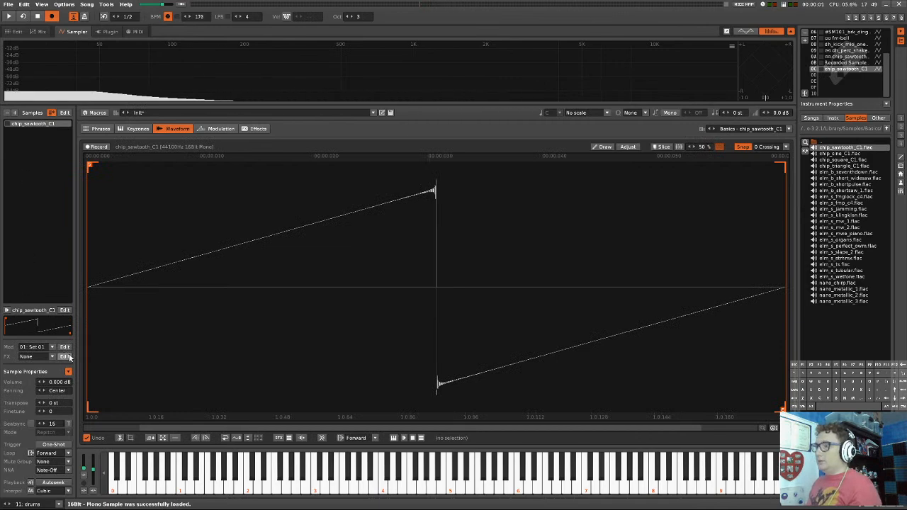
key(b)
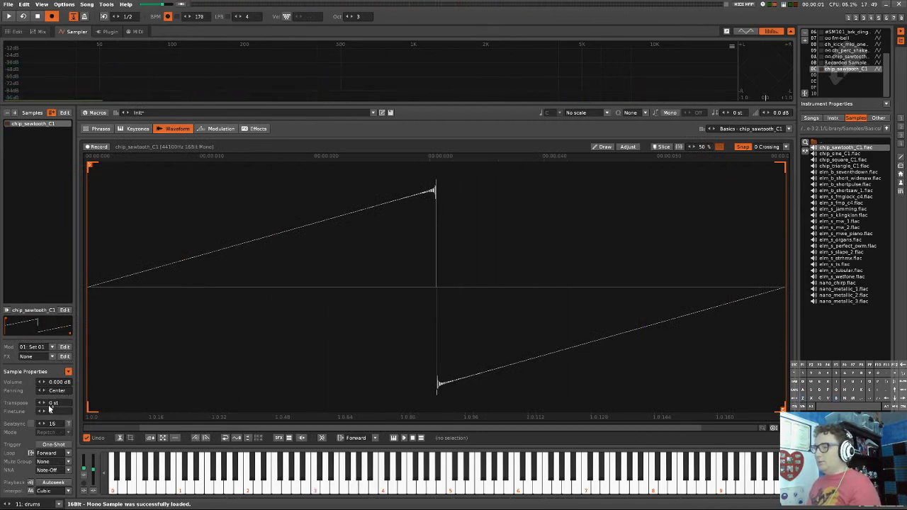
- Set the chip_sawtooth_C1 sample's transpose to 48 st and play a test note
double_click(51, 403)
text(48)
key(Return)
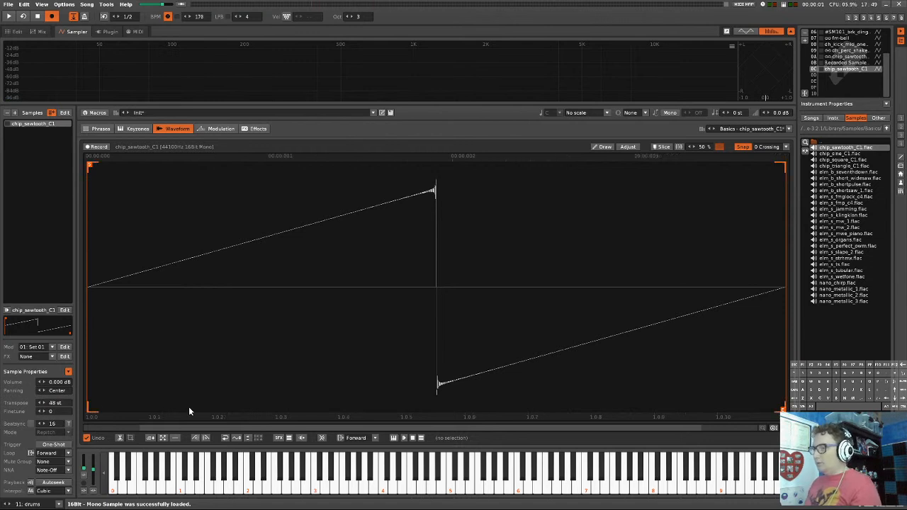
key(b)
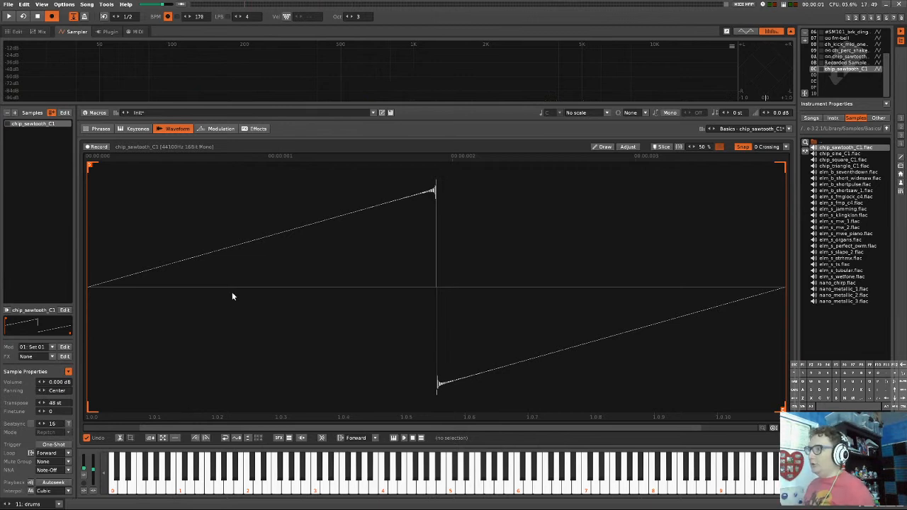
- Set the filter type of modulation set 01 to LP Moog and play a test note
click(229, 129)
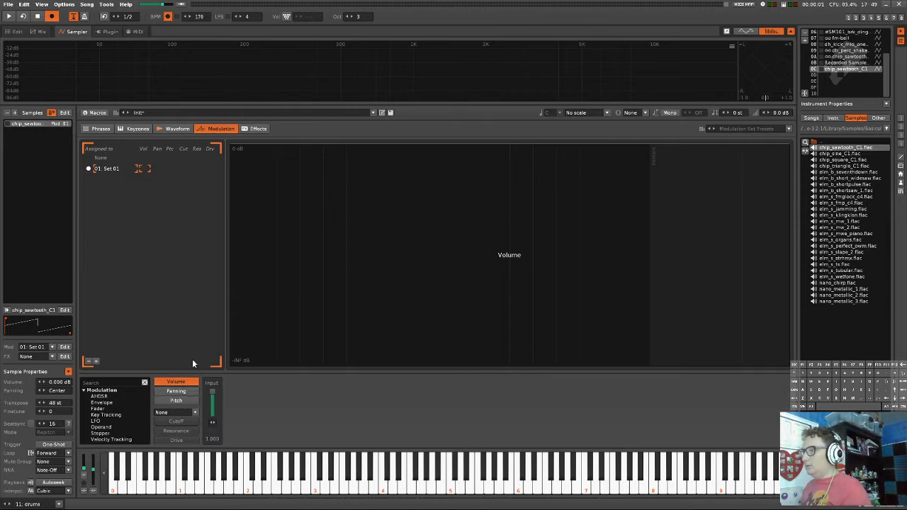
click(176, 301)
key(z)
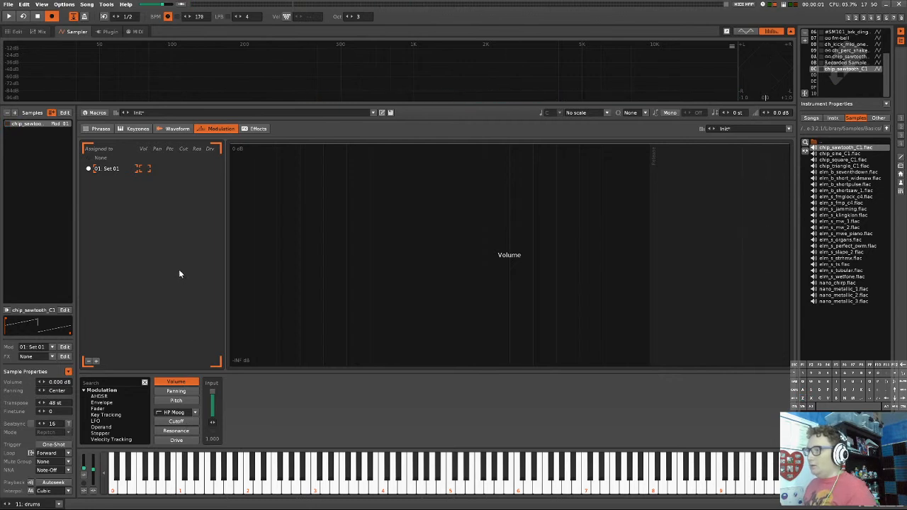
click(179, 275)
key(b)
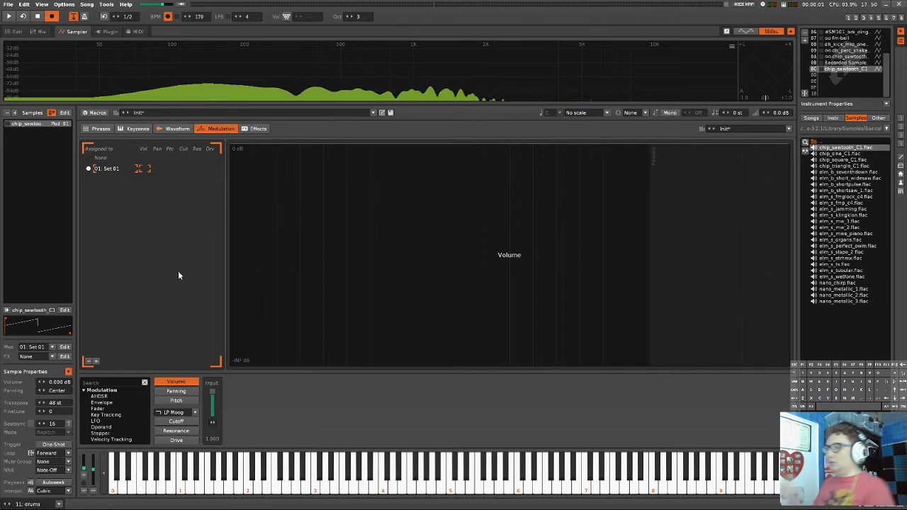
- Audition the low-pass-filtered sawtooth instrument with repeated notes, intervals and short melodic runs
key(b)
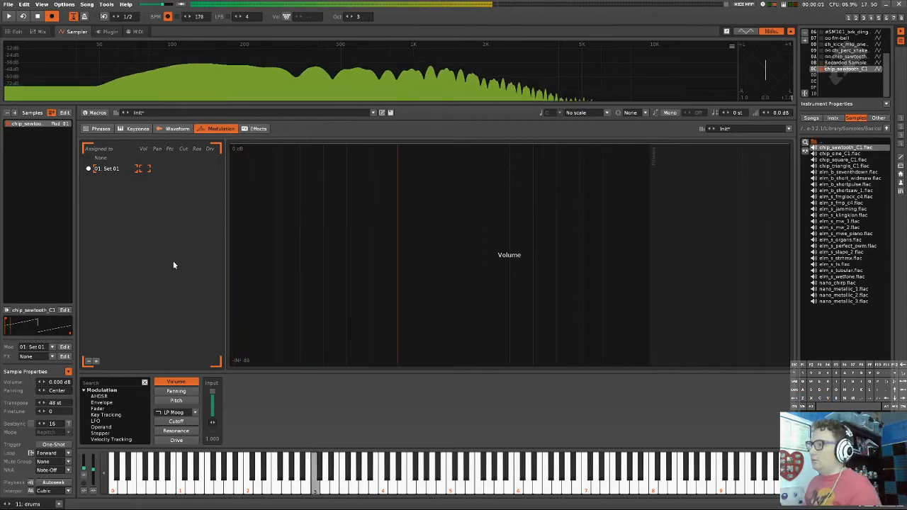
key(b)
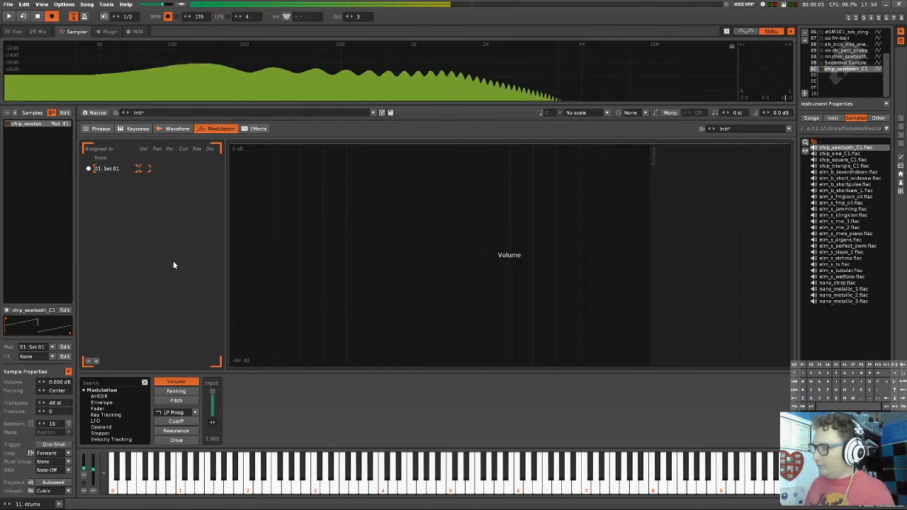
key(b)
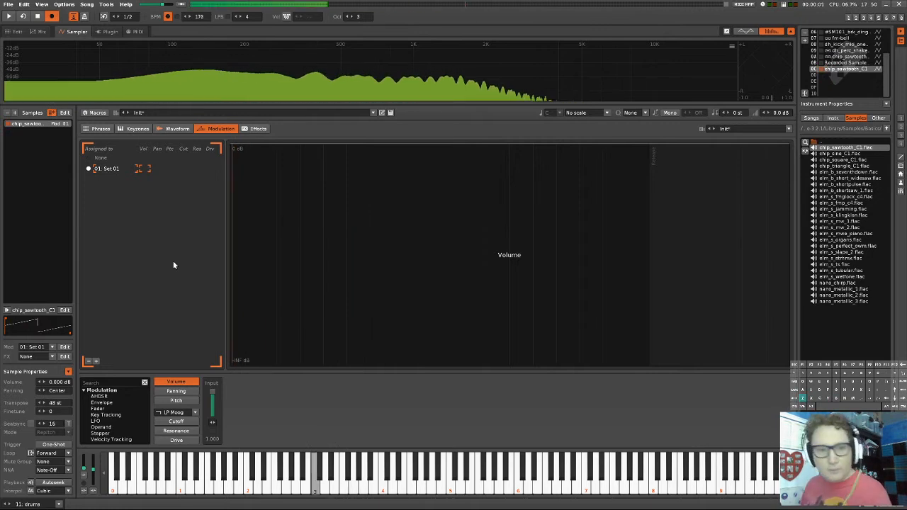
key(b)
key(b)
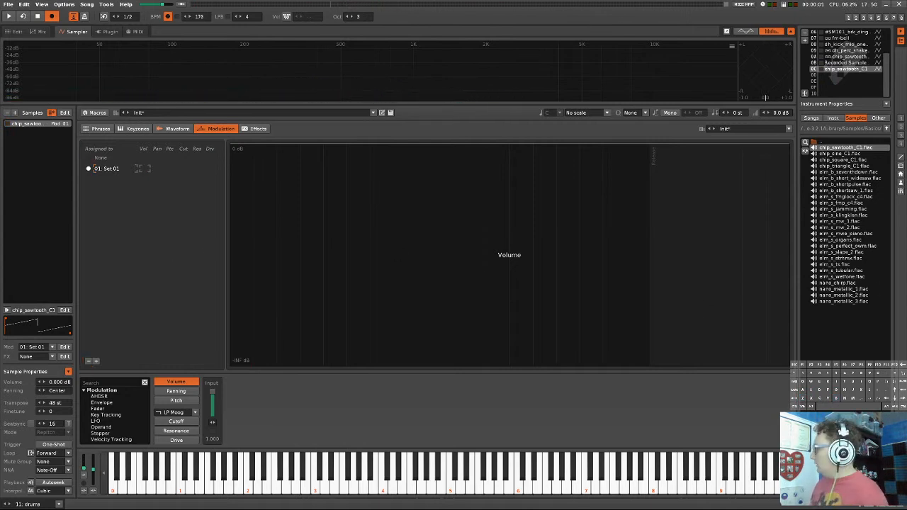
key(b)
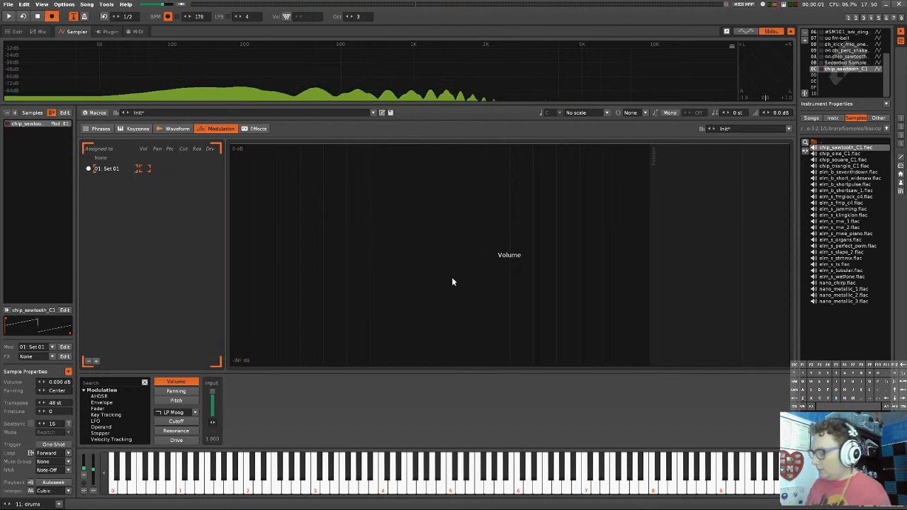
key(z)
key(b)
key(comma)
key(j)
key(b)
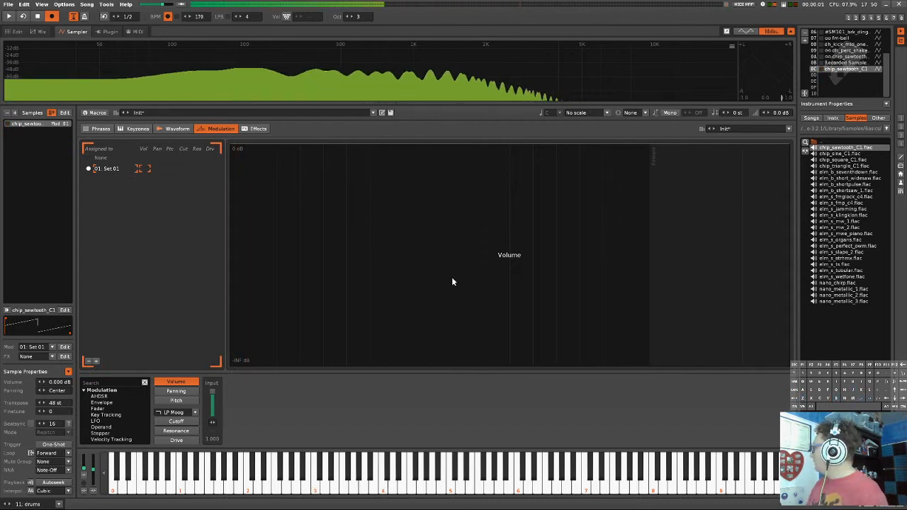
key(comma)
key(i)
key(comma)
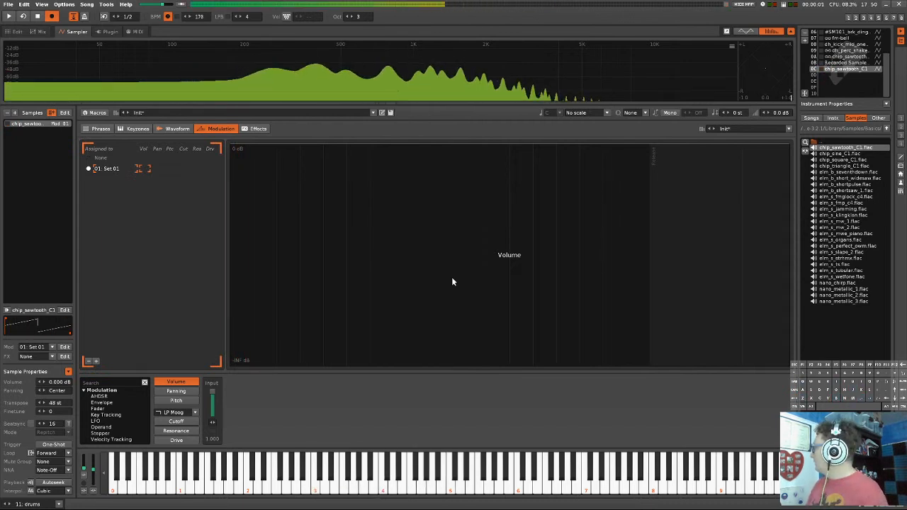
key(z)
key(c)
key(comma)
key(z)
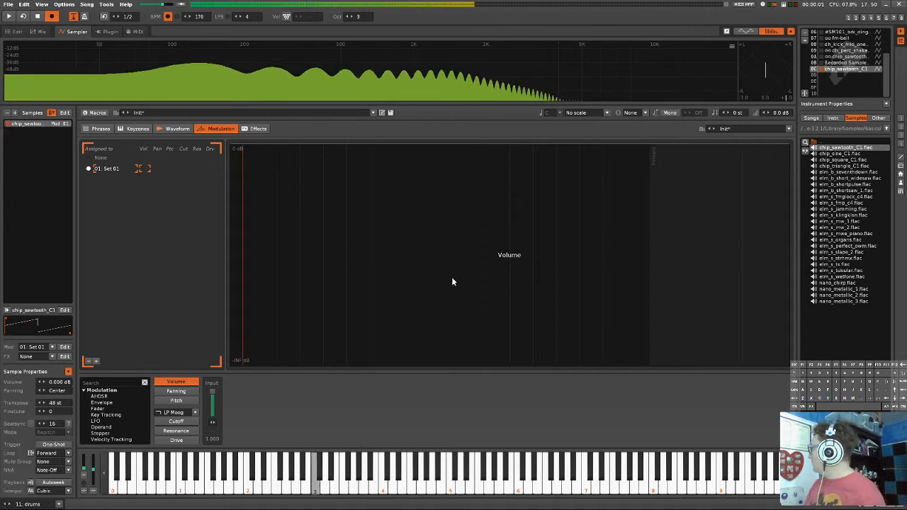
key(g)
key(b)
key(h)
key(n)
key(j)
key(m)
key(comma)
key(comma)
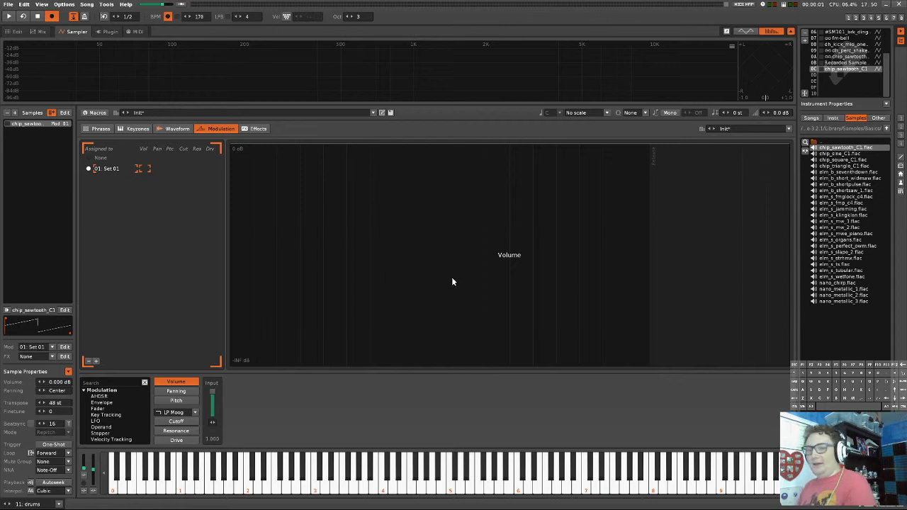
key(z)
key(b)
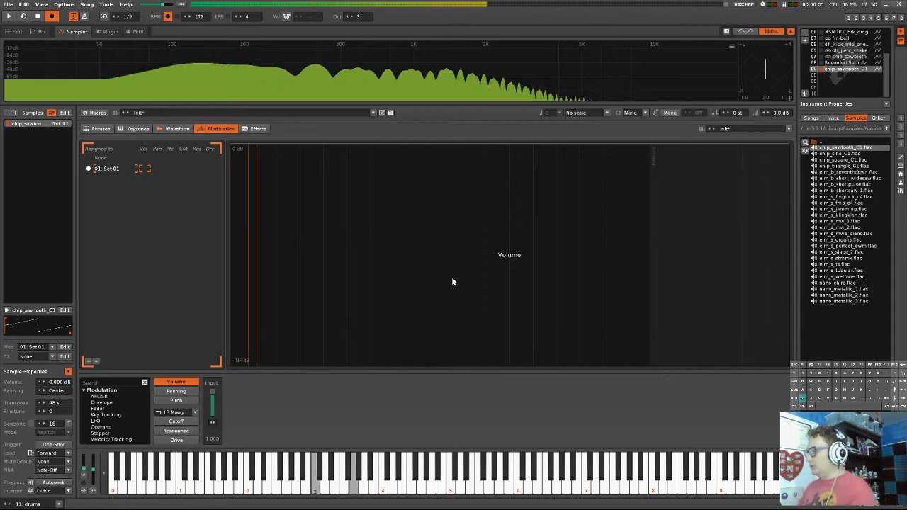
key(z)
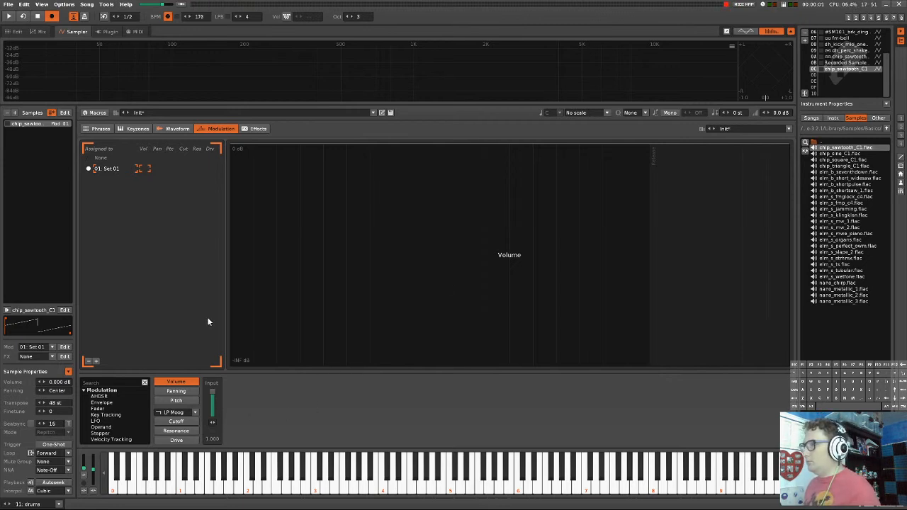
- Check the sawtooth sample's sound and waveform, and return to its modulation settings
key(b)
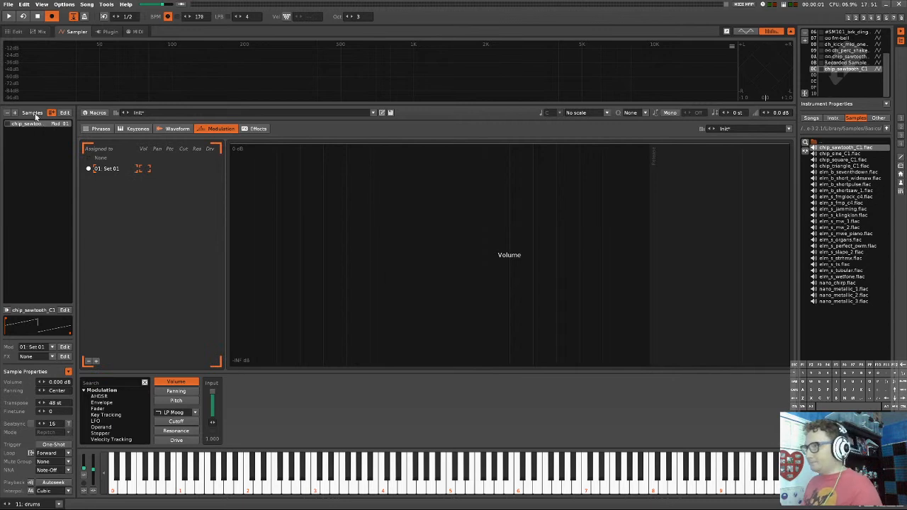
click(179, 129)
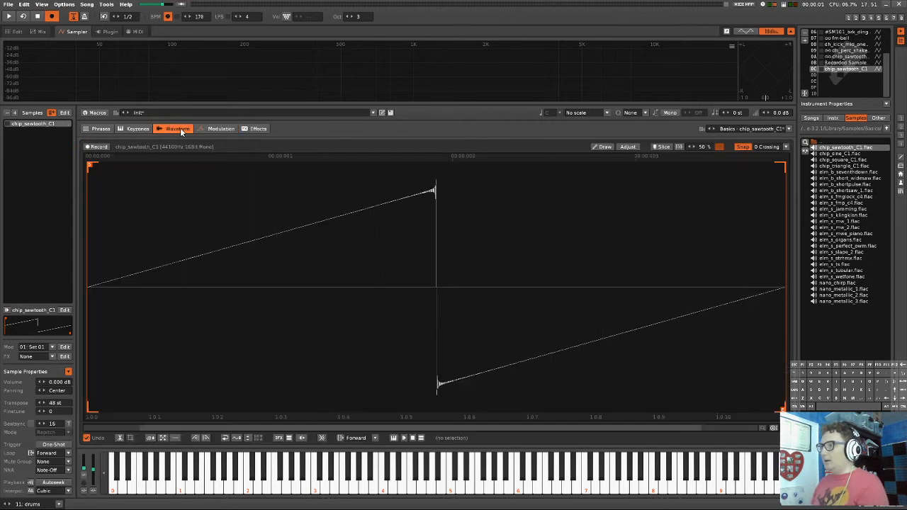
click(221, 129)
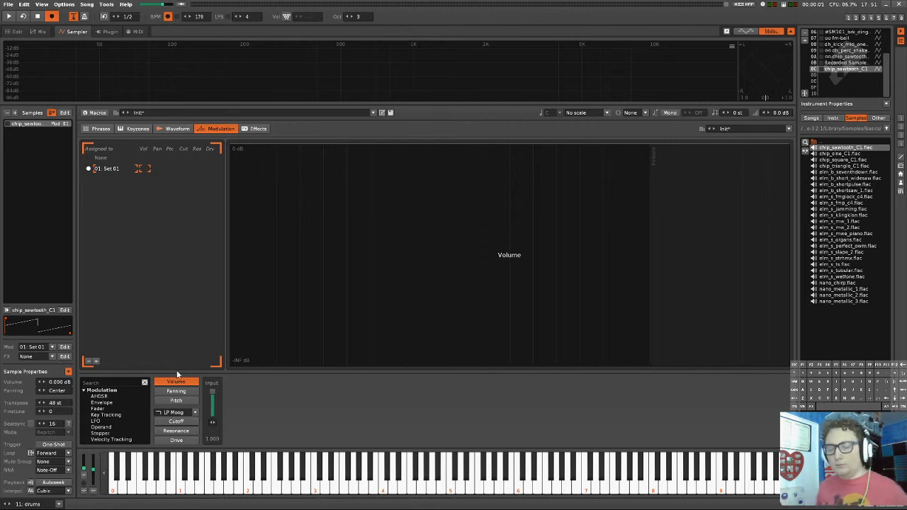
- Add an AHDSR envelope to the volume modulation and reduce its attack to 0 ms
click(133, 397)
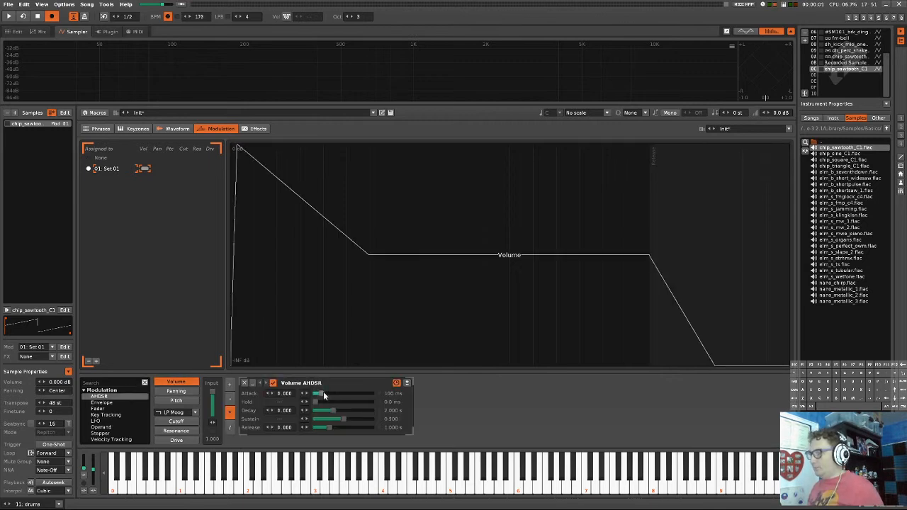
drag(318, 393, 310, 394)
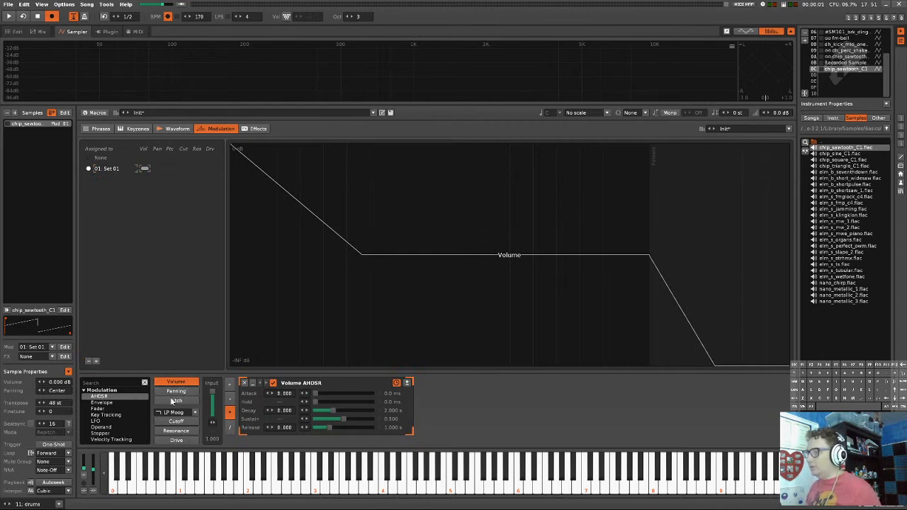
- Look through the panning, pitch, cutoff, resonance and drive modulation targets, and return to the volume envelope
click(179, 392)
click(178, 401)
click(179, 421)
click(180, 431)
click(187, 440)
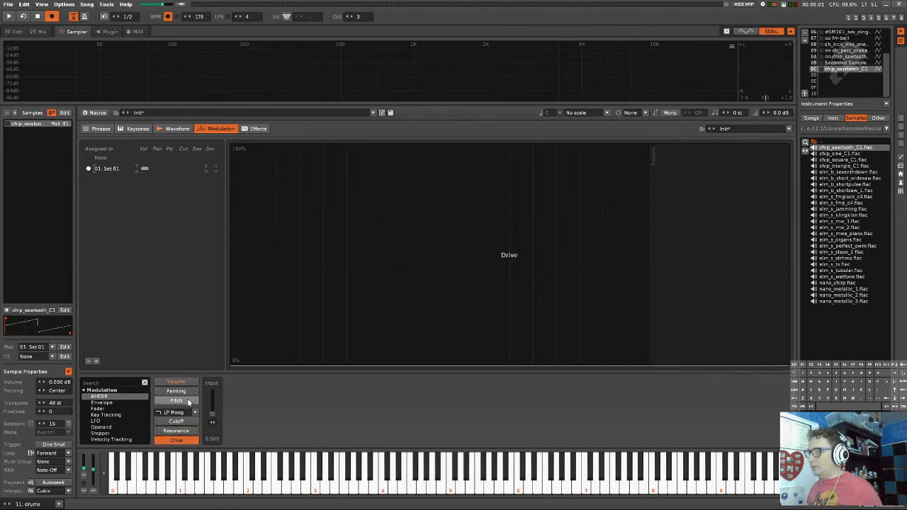
click(190, 383)
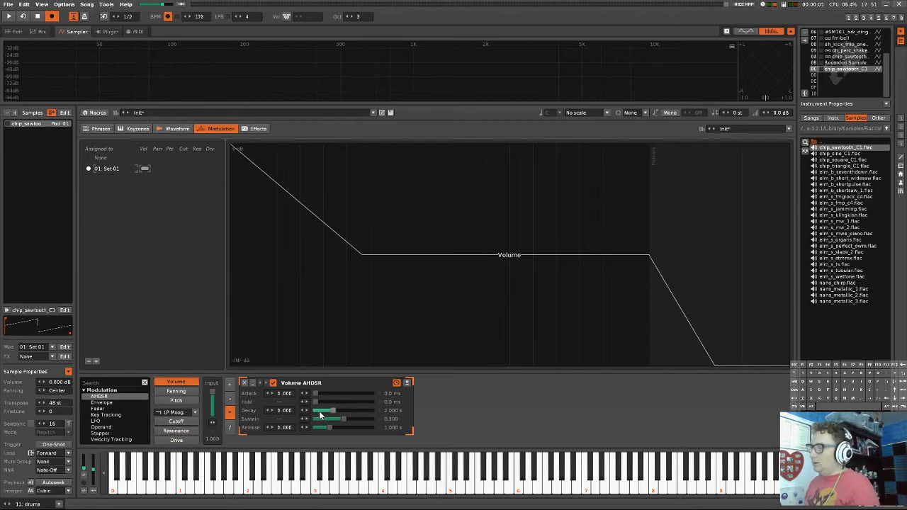
- Try the volume AHDSR with 74 ms decay, 0.595 sustain and 45 ms release, playing test notes, and remove the device
key(z)
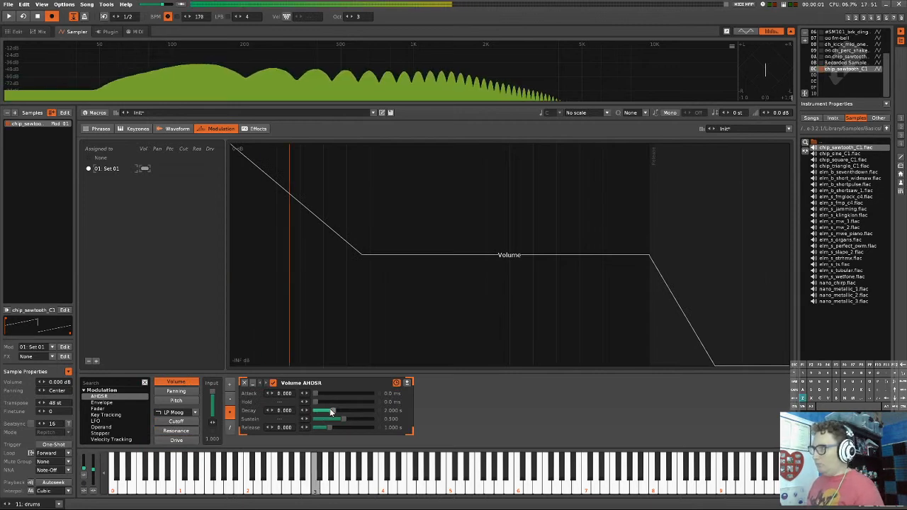
mouse_move(334, 412)
mouse_down()
mouse_move(320, 411)
mouse_move(322, 429)
mouse_move(347, 423)
mouse_up()
key(z)
key(z)
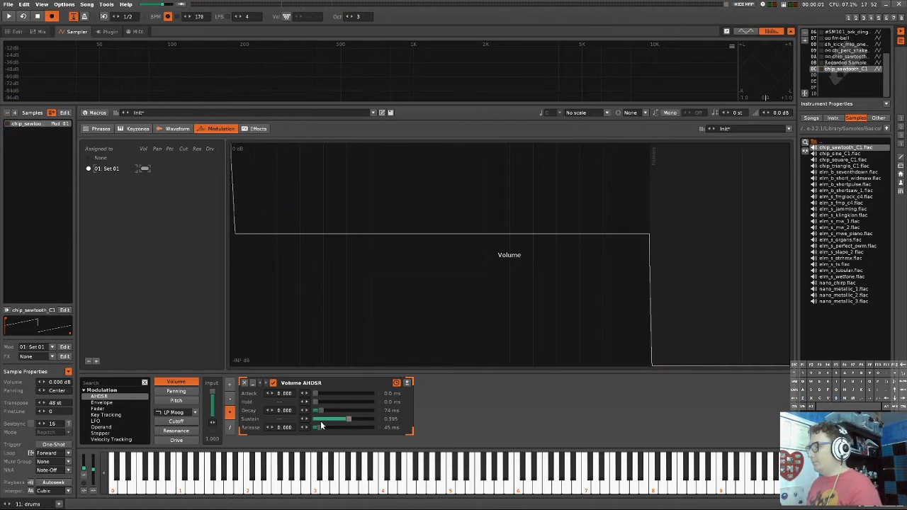
click(244, 383)
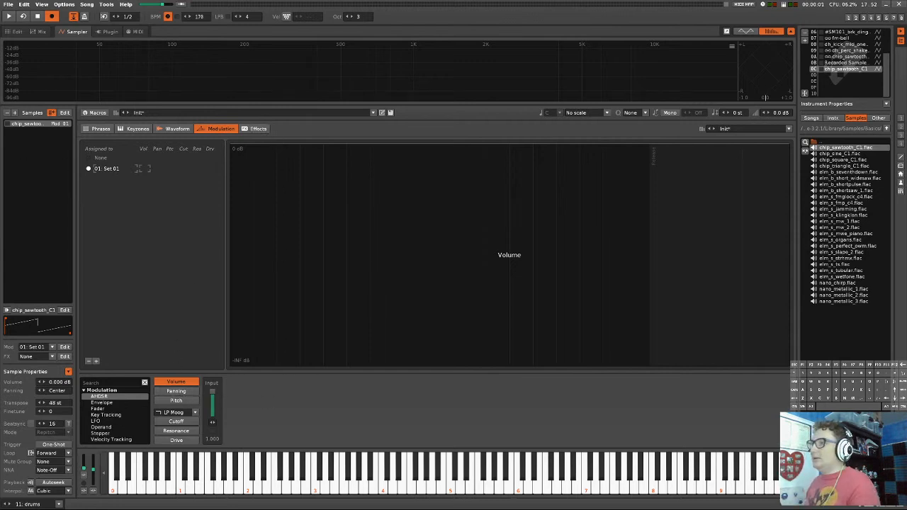
click(51, 112)
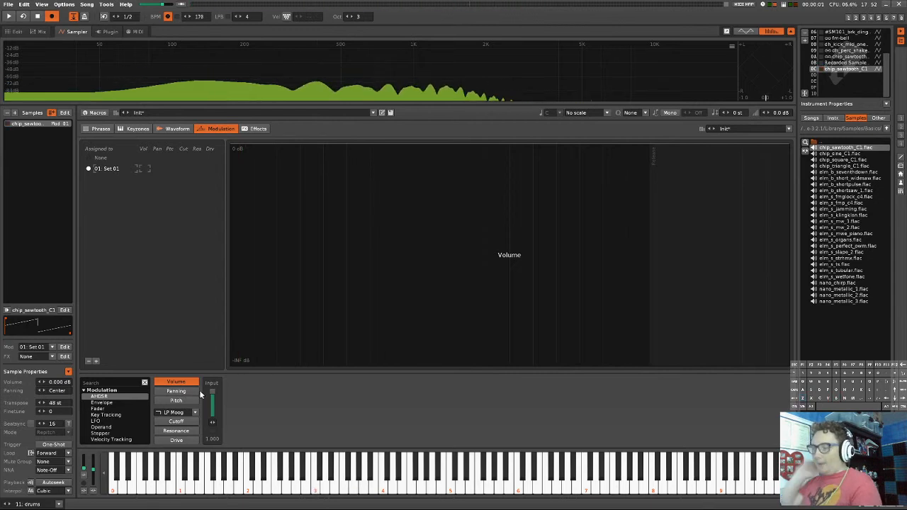
- Add an AHDSR envelope to the filter cutoff, shorten its attack to almost 0 ms, and play test notes
click(176, 421)
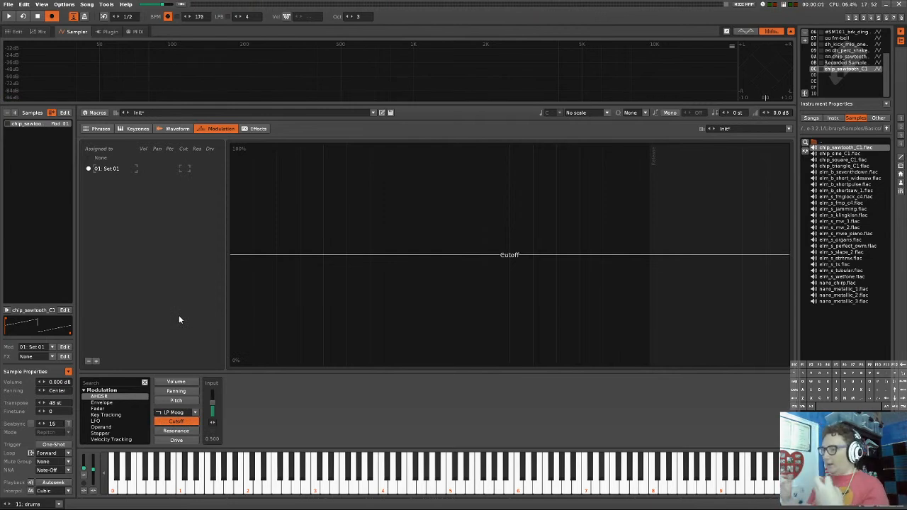
double_click(111, 397)
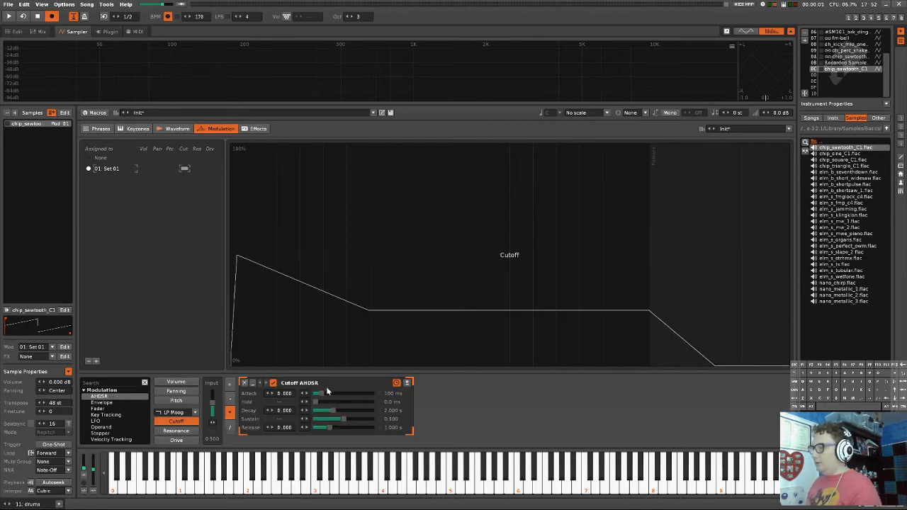
drag(320, 395, 315, 393)
key(z)
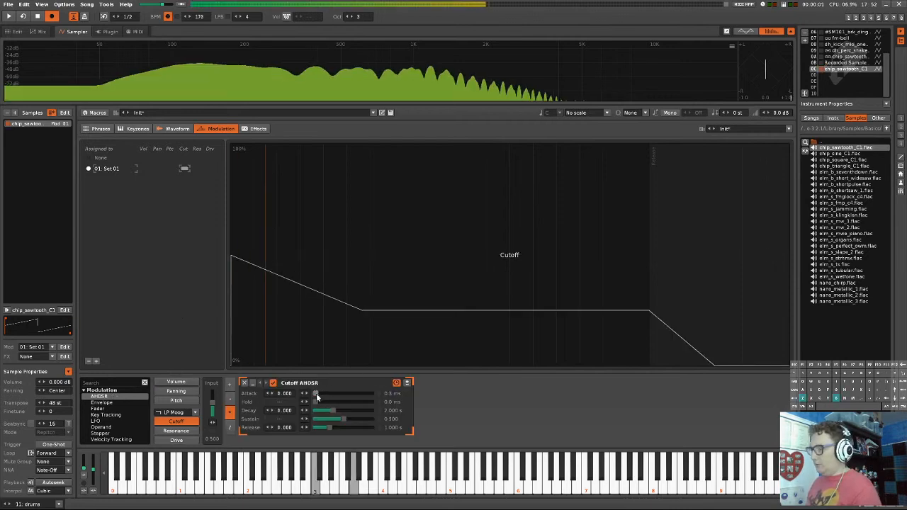
key(b)
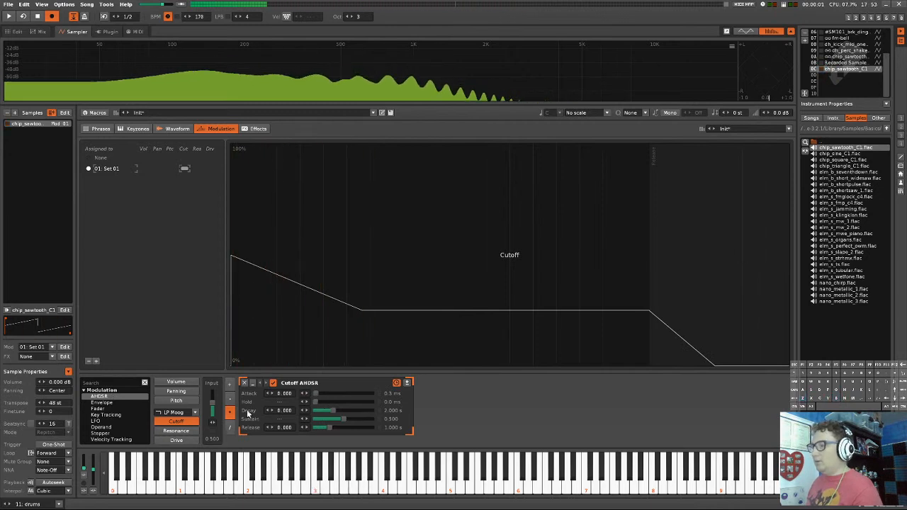
- Raise the cutoff input to 0.667 and audition the filter envelope with low test notes
drag(212, 409, 213, 402)
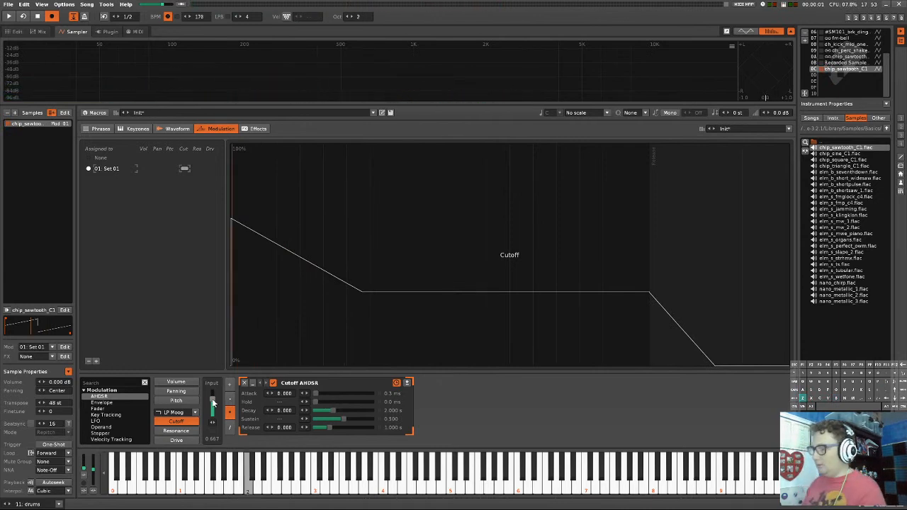
key(z)
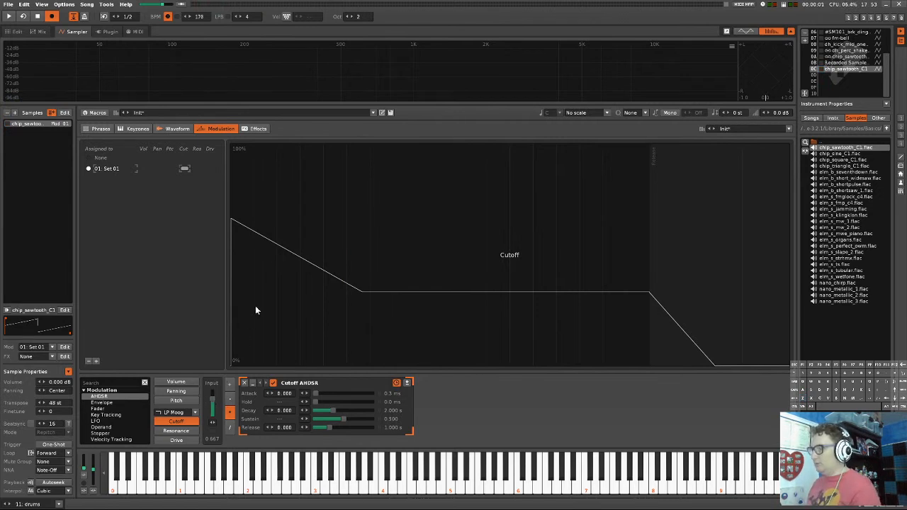
key(z)
key(z)
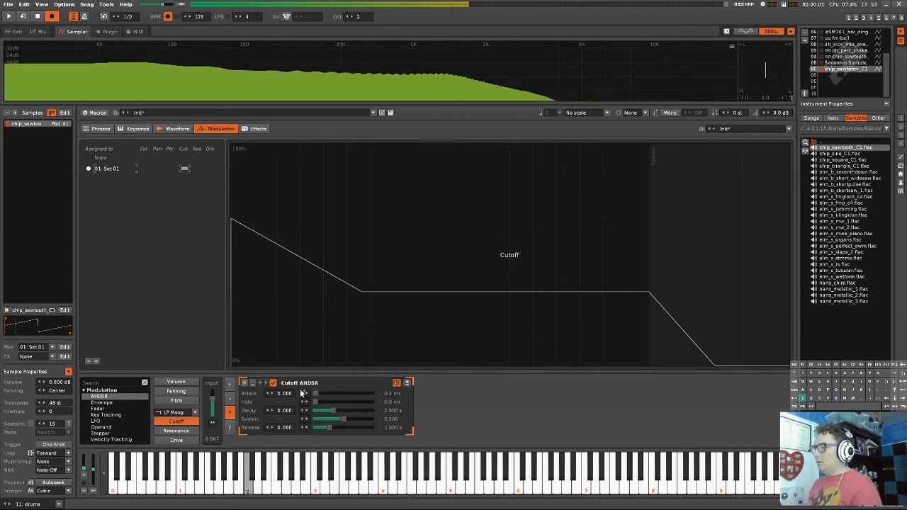
- Try resonance input levels of 0.208 and 0.521, and return to the cutoff envelope to audition the sound
click(185, 431)
drag(211, 404, 211, 414)
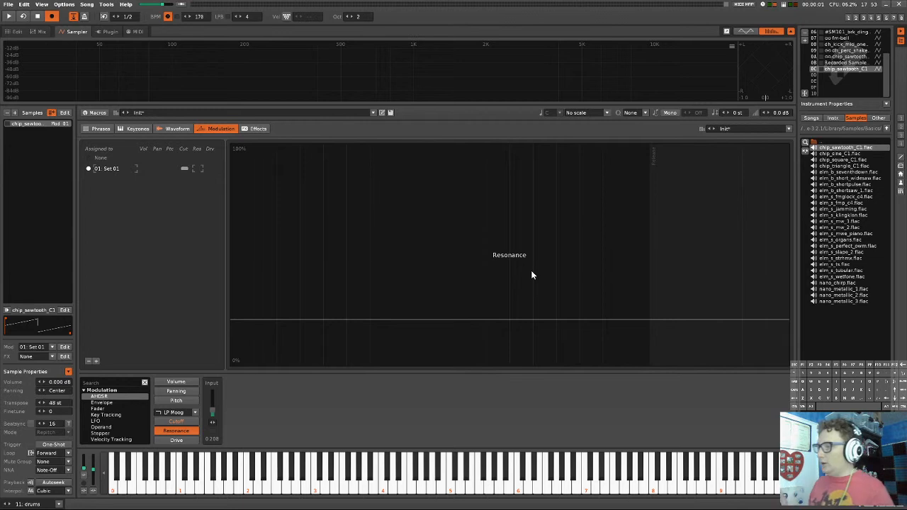
drag(212, 412, 216, 406)
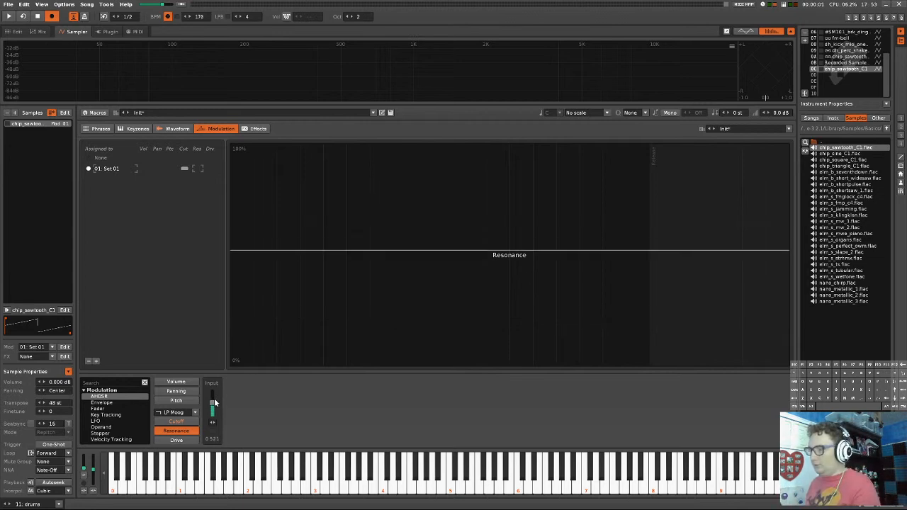
click(175, 420)
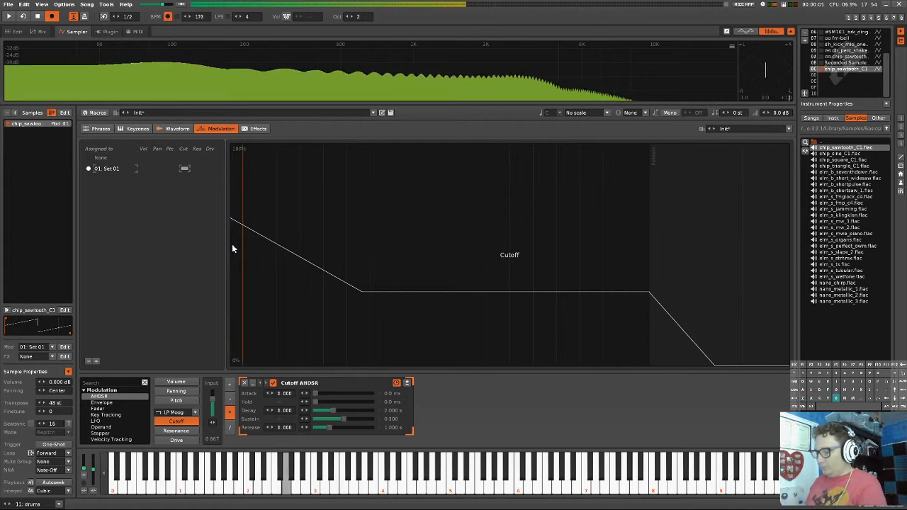
- Audition the resonance input at 0.833 and lower it to 0.396
click(176, 430)
drag(212, 411, 214, 398)
key(z)
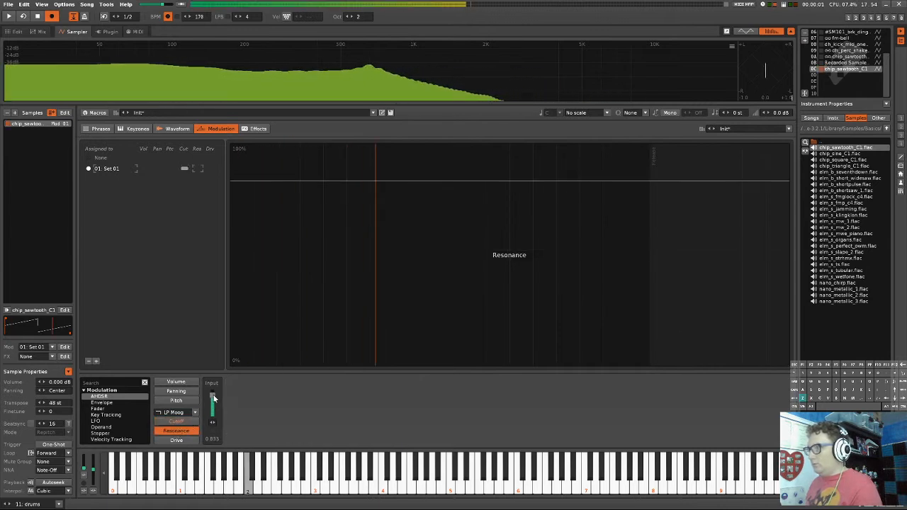
drag(214, 398, 211, 408)
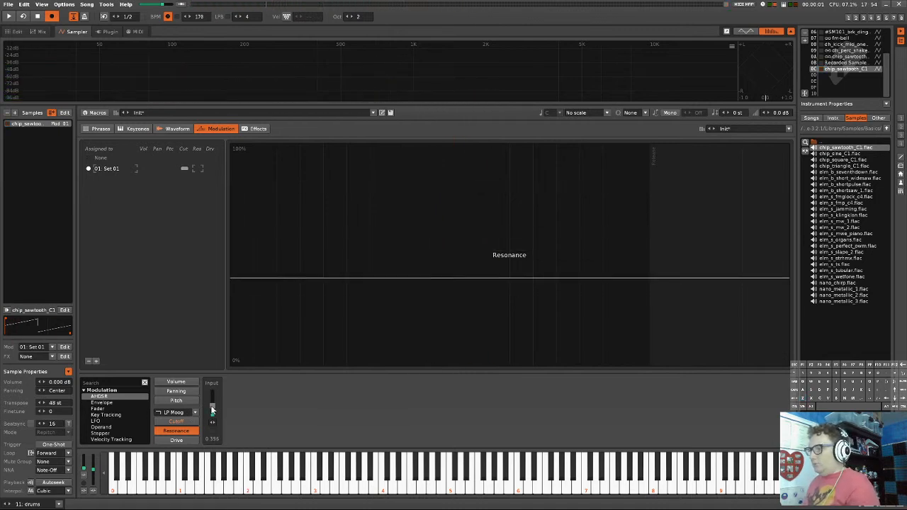
- Try an AHDSR on the resonance, remove it, and add an LFO in its place
double_click(111, 399)
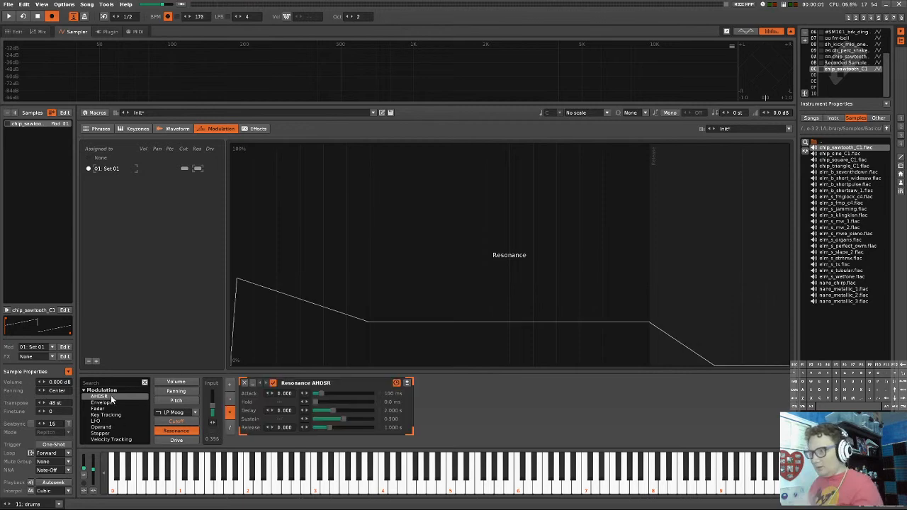
click(243, 381)
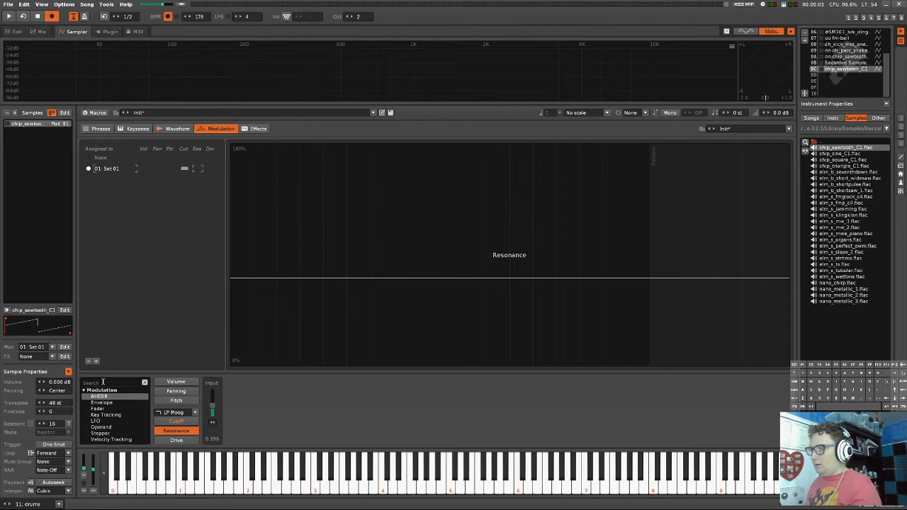
click(95, 421)
drag(96, 422, 265, 418)
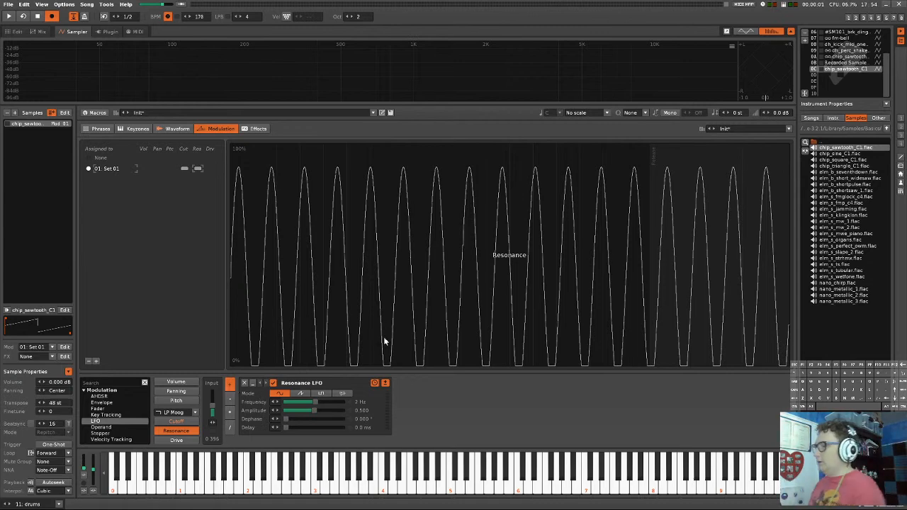
- Set the resonance LFO's amplitude to 0.132 and frequency to 4.56 Hz, and raise the resonance input to 0.542
drag(323, 402, 291, 413)
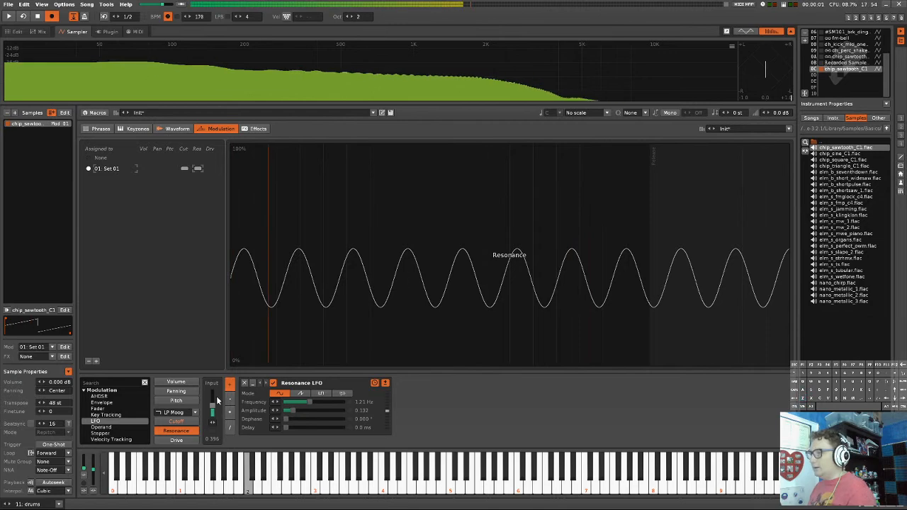
drag(212, 413, 212, 408)
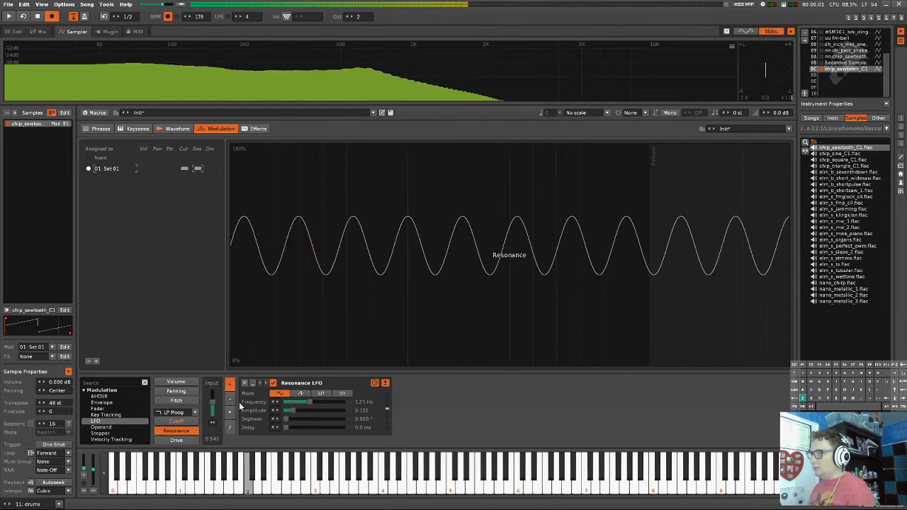
mouse_move(309, 403)
mouse_down()
mouse_move(337, 402)
mouse_move(326, 403)
mouse_up()
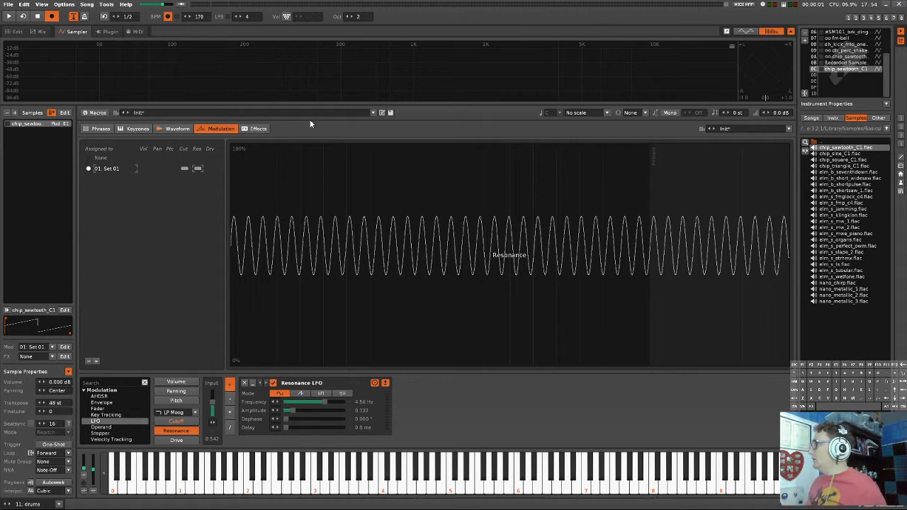
- Route the sawtooth sample through FX Chain 01, add a Cabinet Simulator to the chain, and play test notes
click(259, 129)
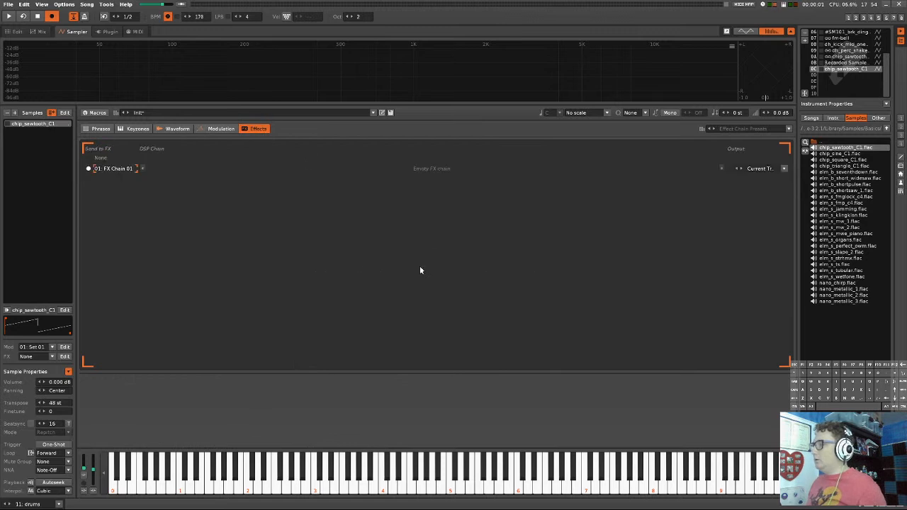
click(420, 266)
click(103, 383)
text(cabin)
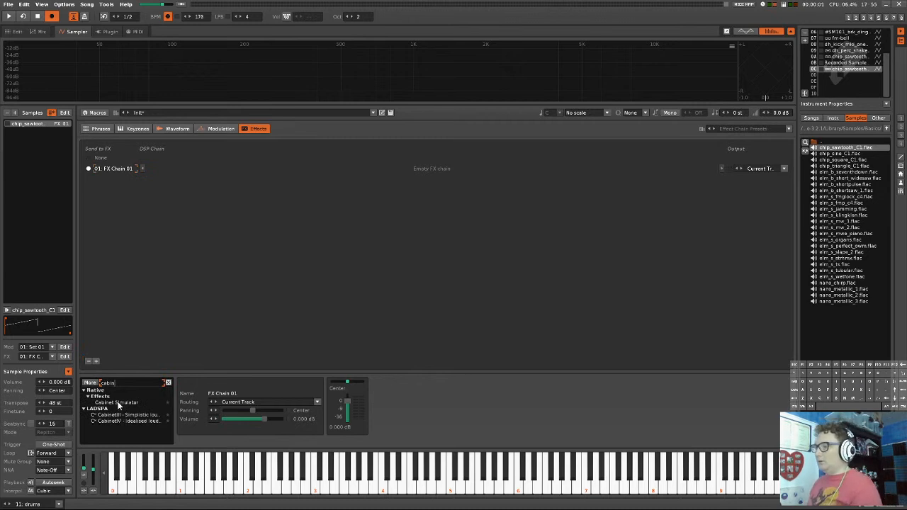
click(118, 403)
double_click(113, 403)
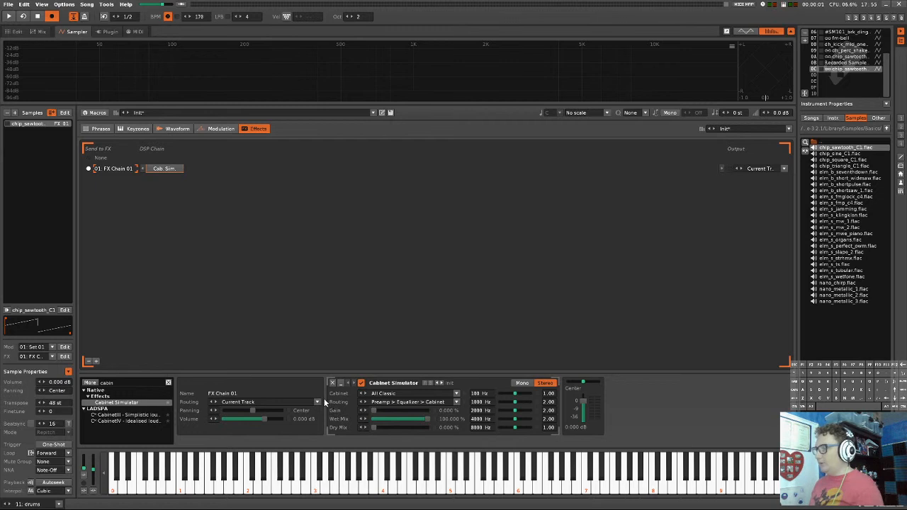
key(z)
key(b)
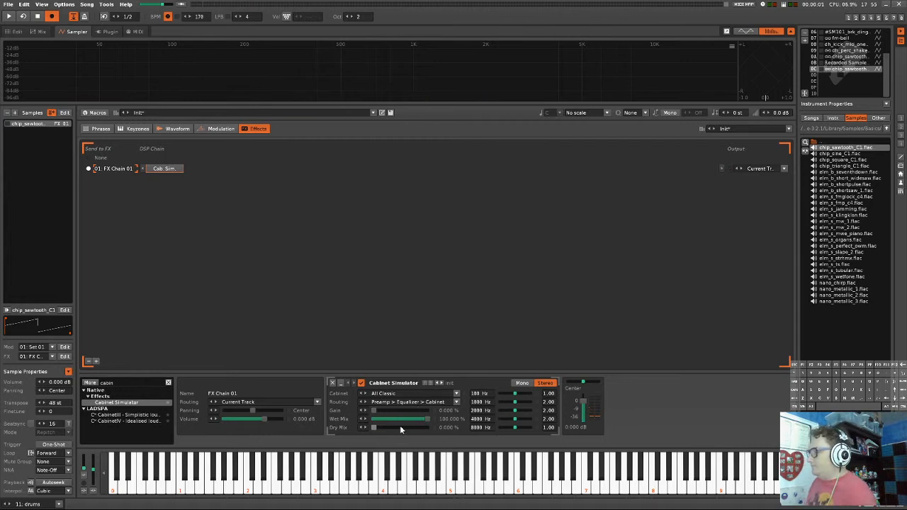
- Set the Cabinet Simulator's dry mix to 100%, wet mix to 10.619% and gain to 43.363%, playing test notes
drag(401, 419, 379, 424)
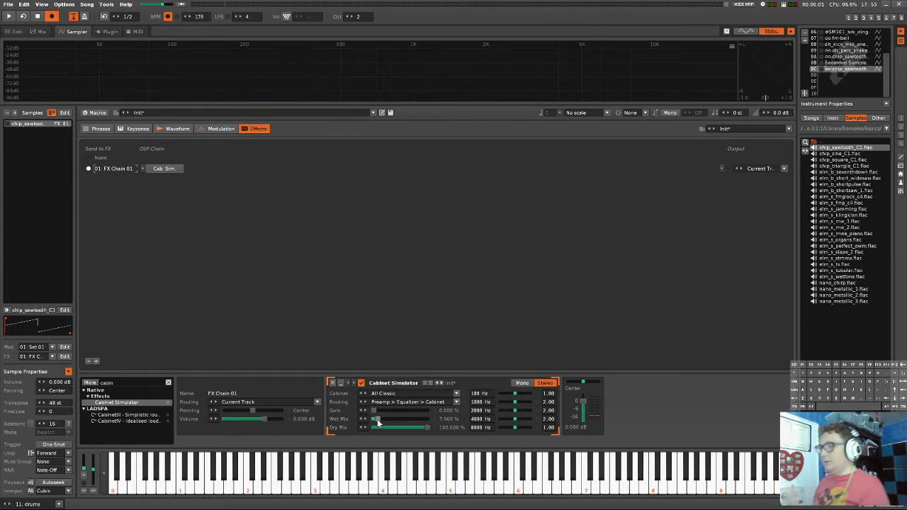
key(b)
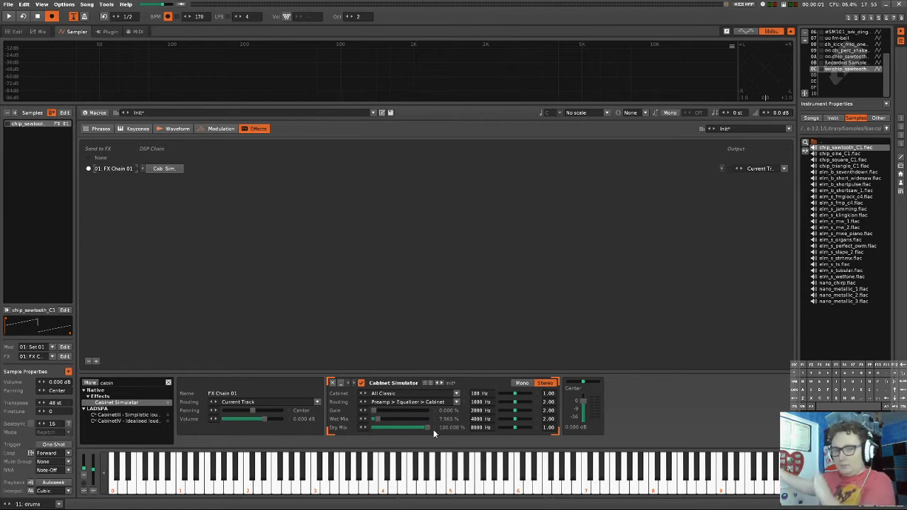
drag(376, 419, 403, 421)
drag(406, 420, 382, 421)
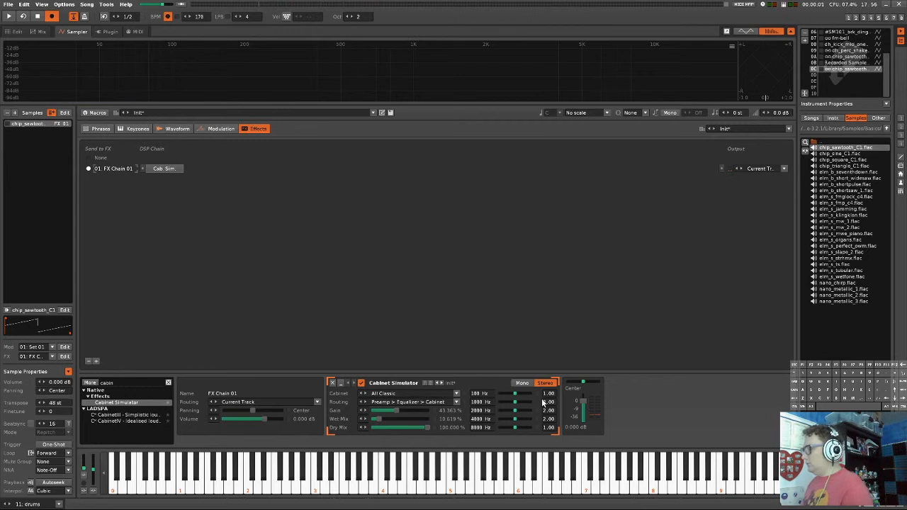
- Try the Event Off-Axis cabinet, switch the cabinet type to Mans Deluxe, and play a test note
click(455, 394)
click(473, 293)
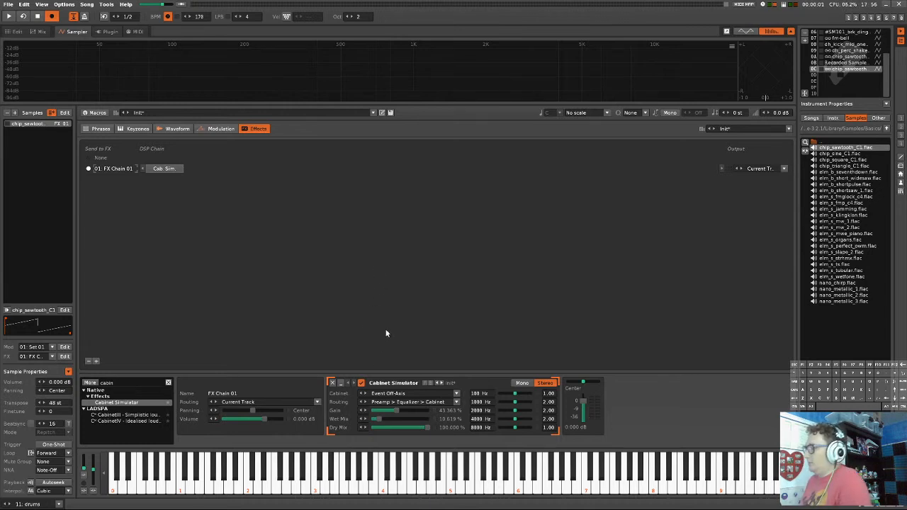
click(383, 348)
key(b)
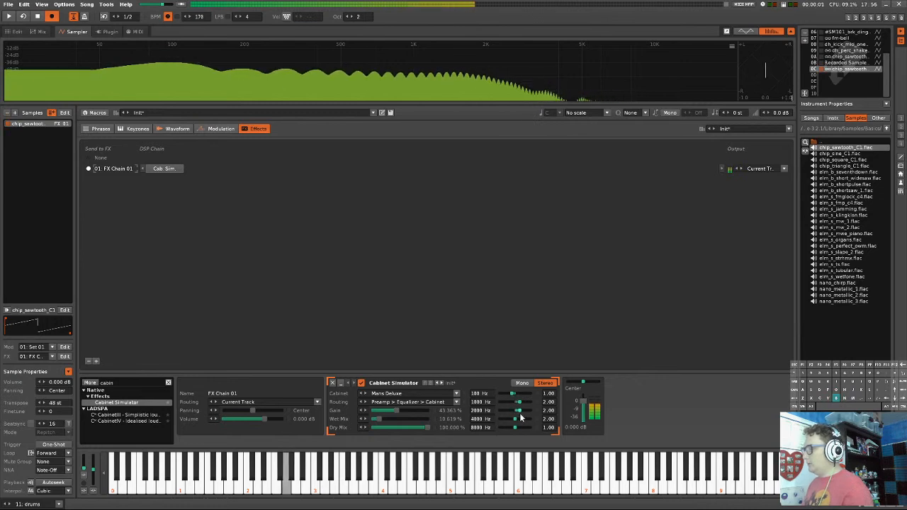
- Raise the Cabinet Simulator's 100 Hz equalizer band, lower its 1000 Hz band, and play test notes
mouse_move(513, 393)
mouse_down()
mouse_move(531, 396)
mouse_move(515, 402)
mouse_up()
key(b)
key(z)
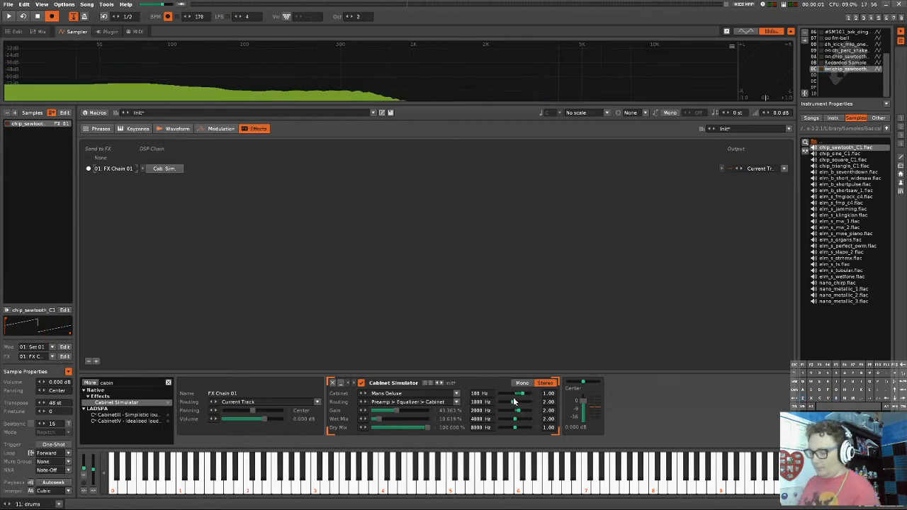
key(x)
key(g)
key(n)
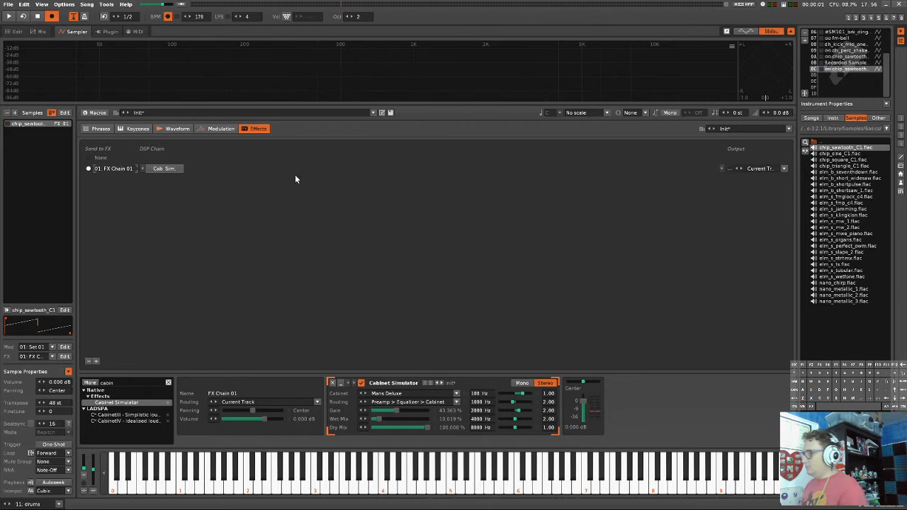
- Add three empty effect chains, FX Chain 02 to FX Chain 04, below FX Chain 01
click(169, 173)
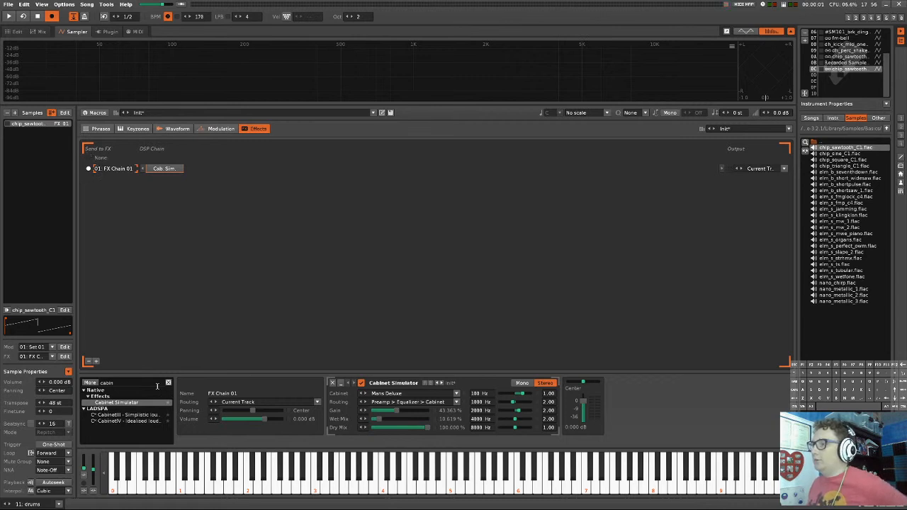
click(95, 362)
click(95, 362)
click(96, 363)
click(96, 362)
click(96, 362)
click(96, 362)
click(87, 362)
click(87, 362)
click(87, 362)
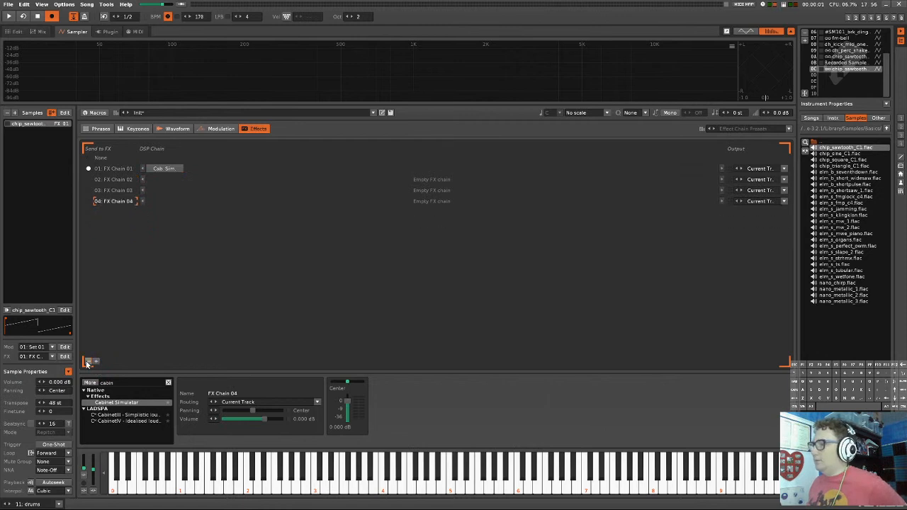
click(765, 170)
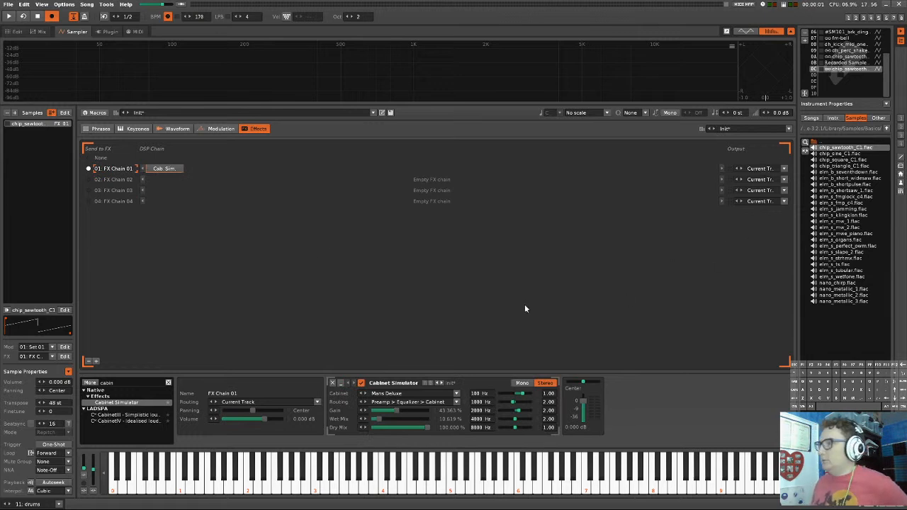
click(95, 180)
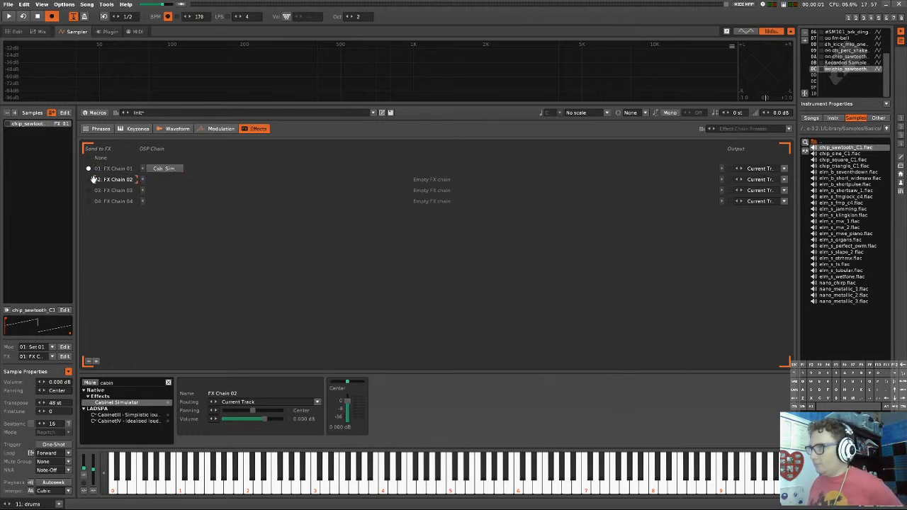
- Add a #Send device after the Cabinet Simulator in FX Chain 01 and set its receiver to FX Chain 02
click(158, 169)
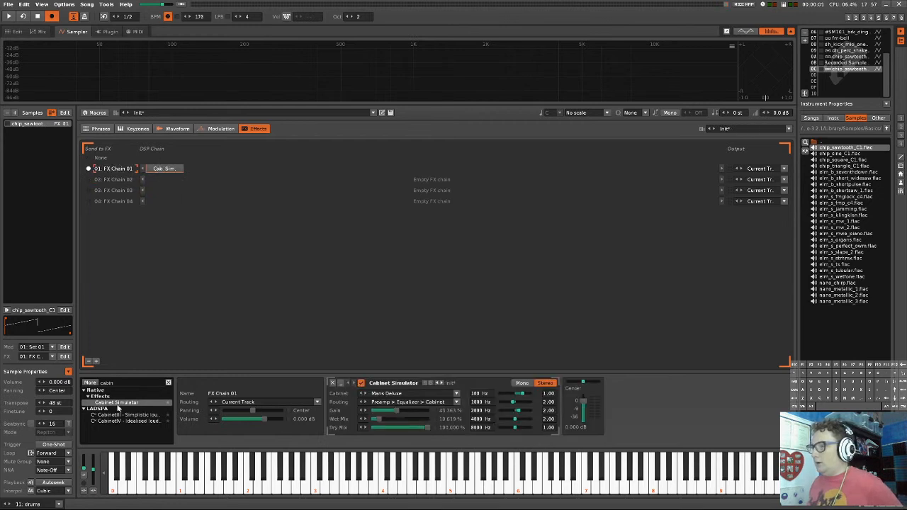
click(126, 381)
key(BackSpace)
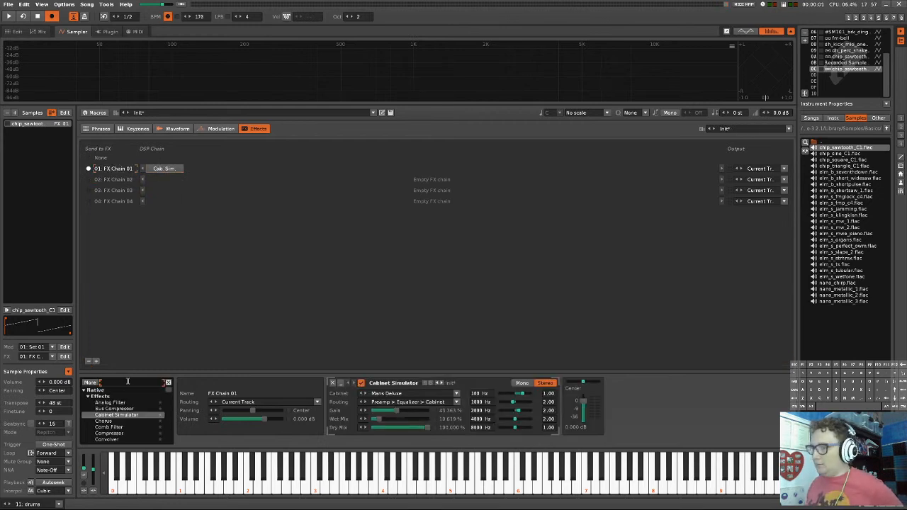
scroll(106, 418, down, 8)
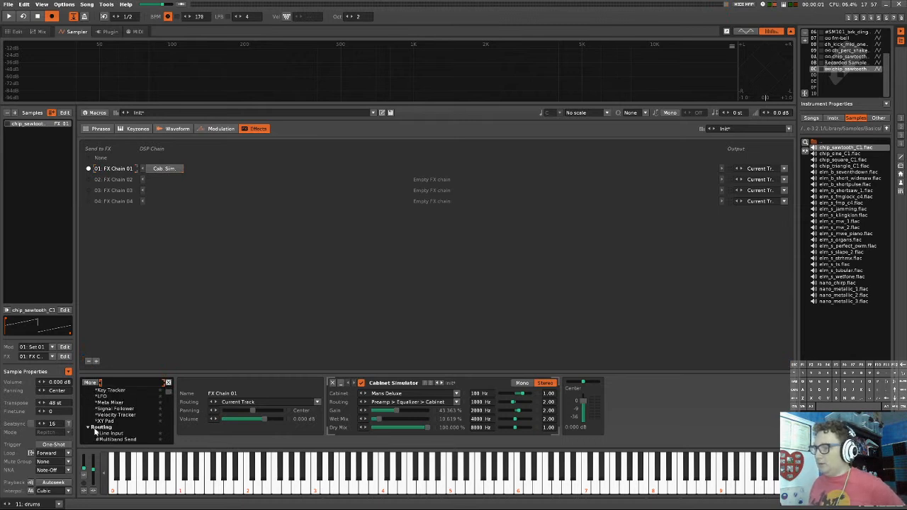
scroll(100, 426, down, 5)
drag(103, 416, 608, 383)
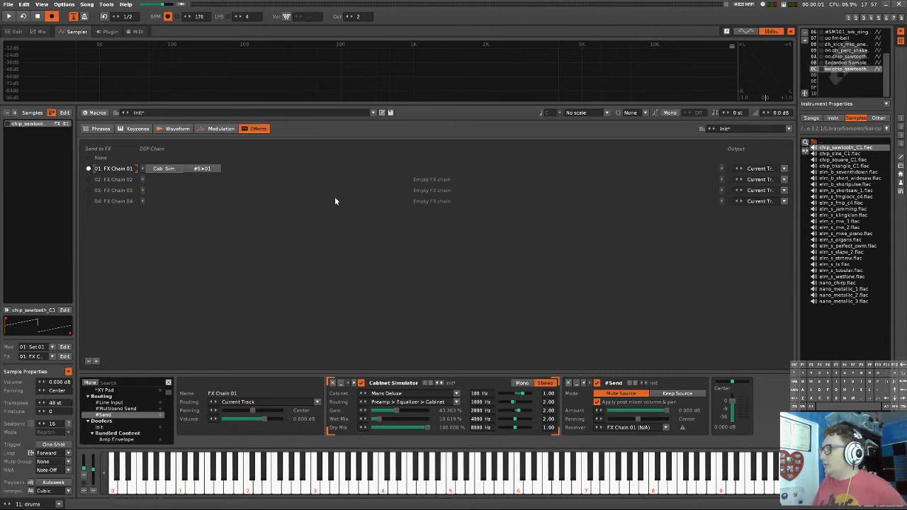
click(117, 190)
click(125, 201)
click(125, 170)
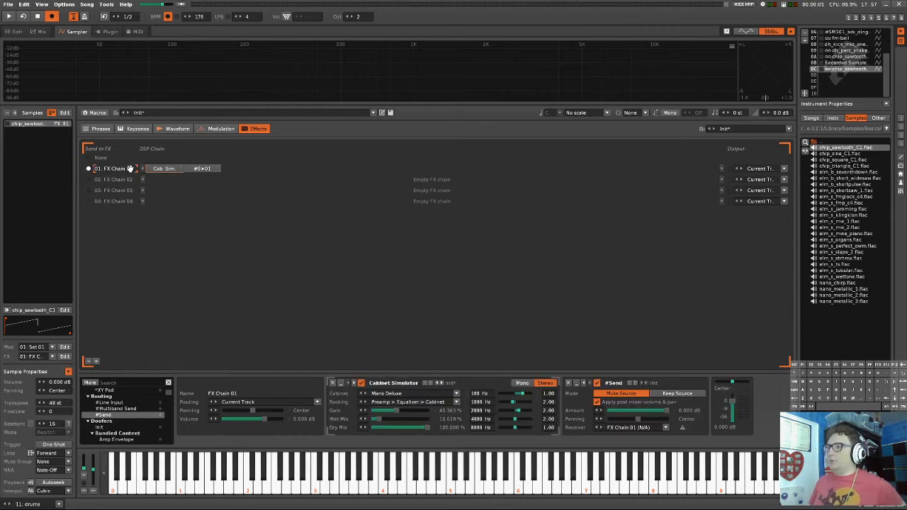
click(640, 427)
click(633, 406)
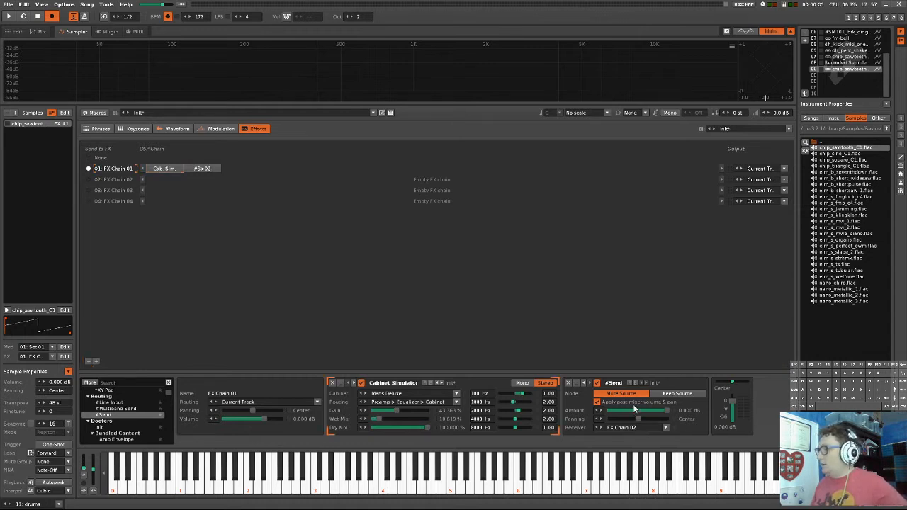
- Rename FX Chain 02 as "left" and FX Chain 03 as "right"
double_click(107, 180)
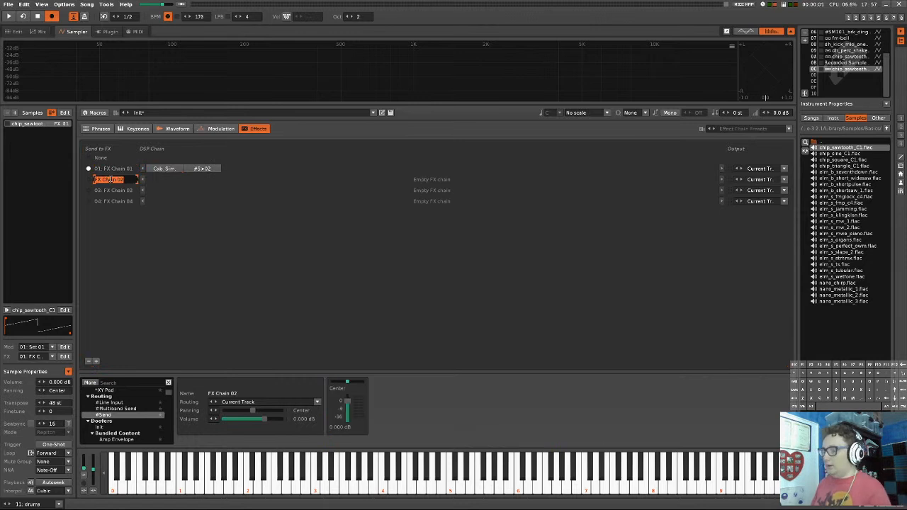
text(left)
key(Return)
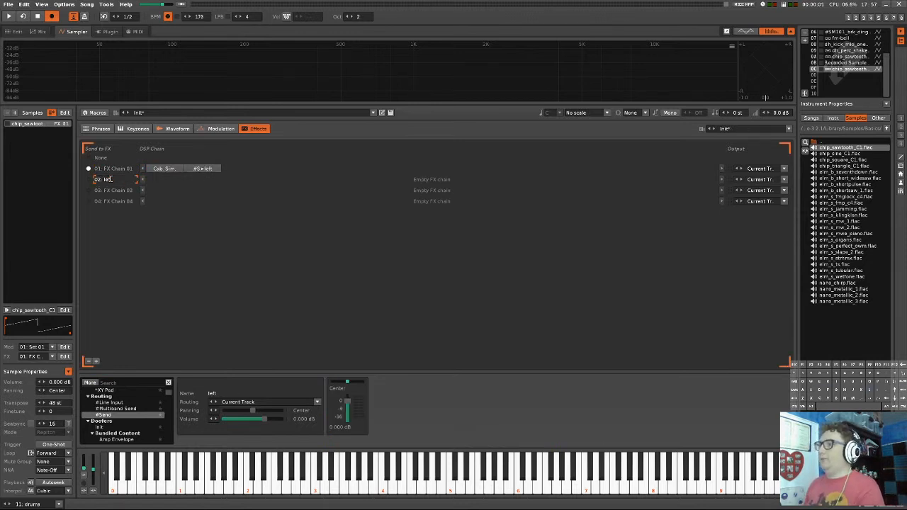
double_click(106, 190)
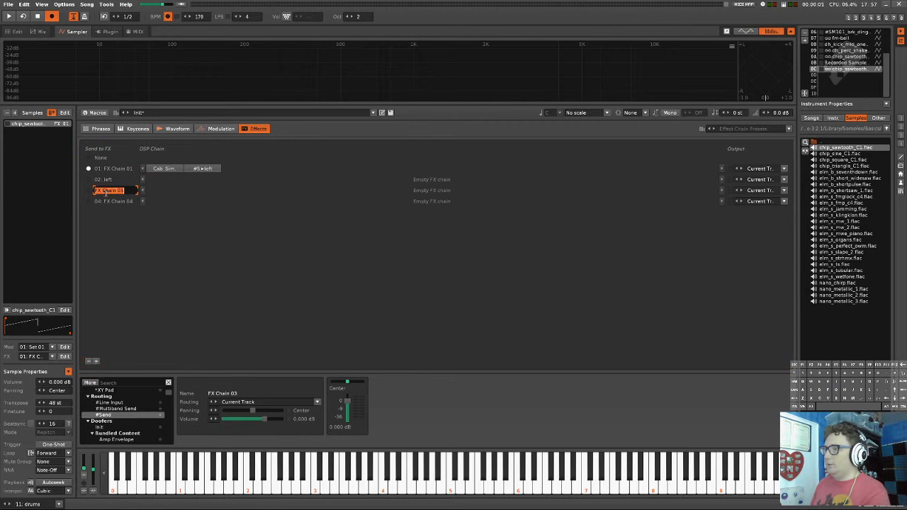
text(right)
key(Return)
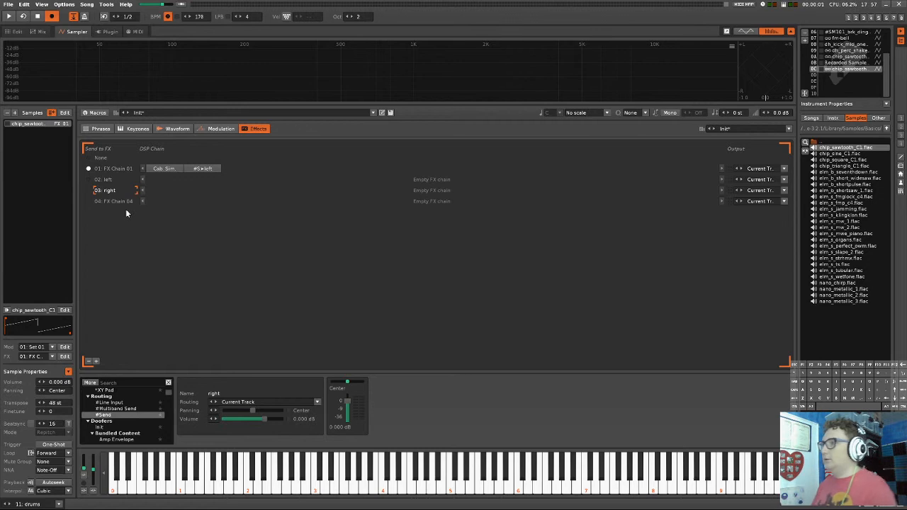
- Add a second #Send to FX Chain 01 with the right chain as receiver, and set the first send to Keep Source
click(187, 168)
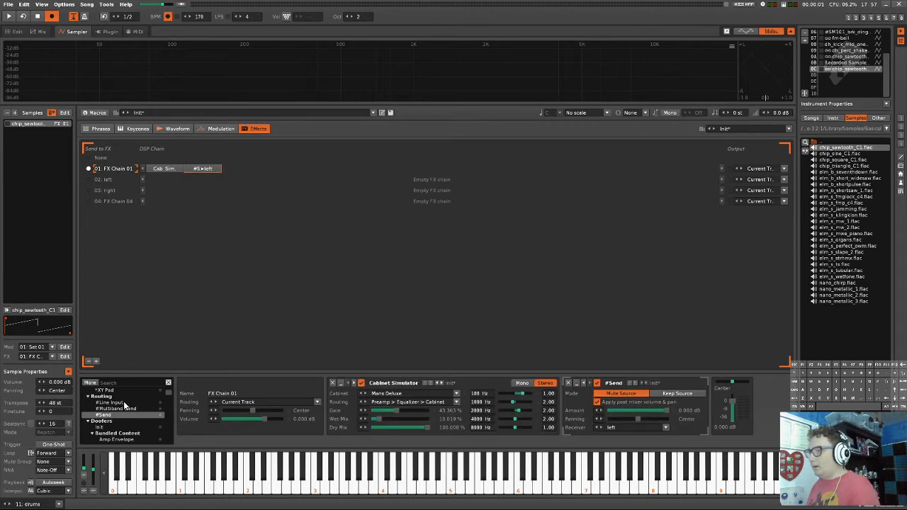
double_click(122, 415)
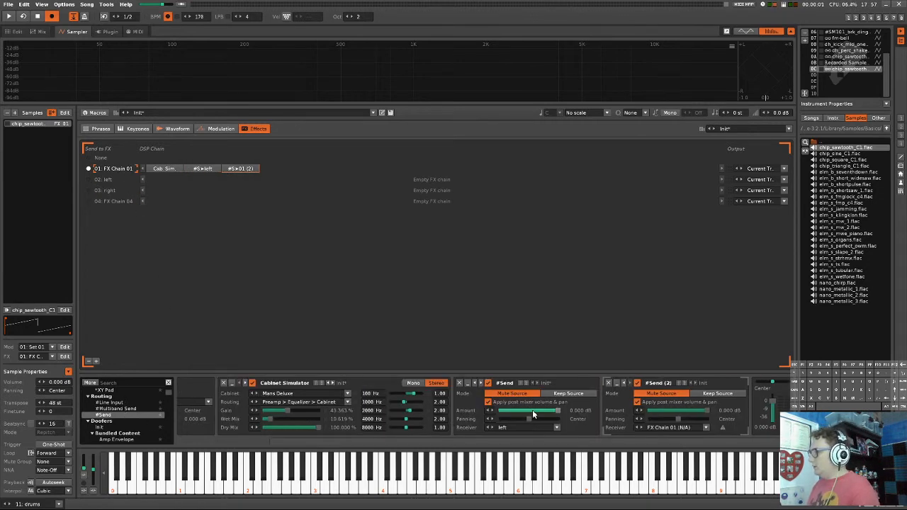
click(564, 393)
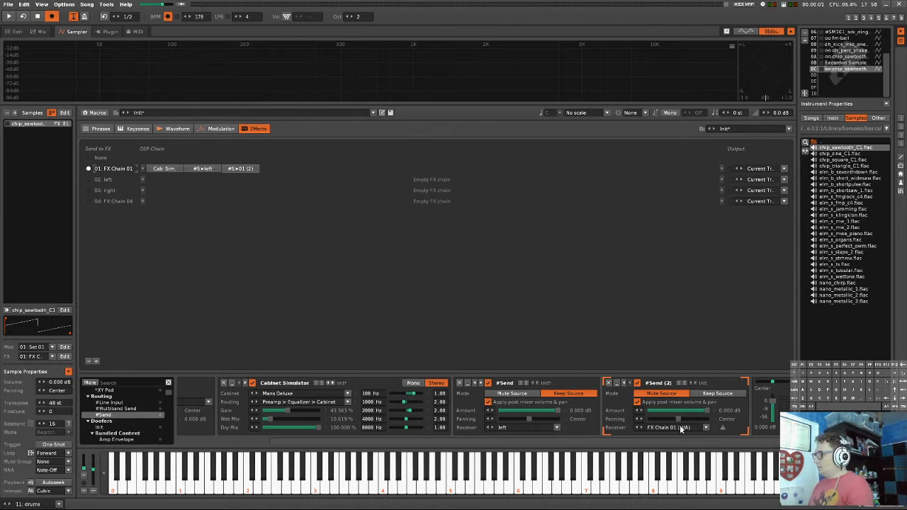
scroll(677, 427, down, 2)
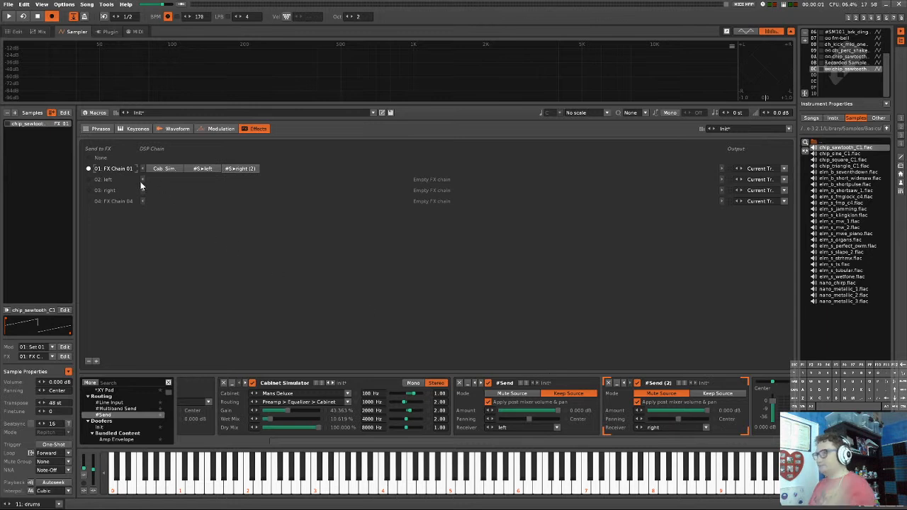
- Pan the left chain to 50 L and the right chain to 50 R, and play test notes
click(117, 182)
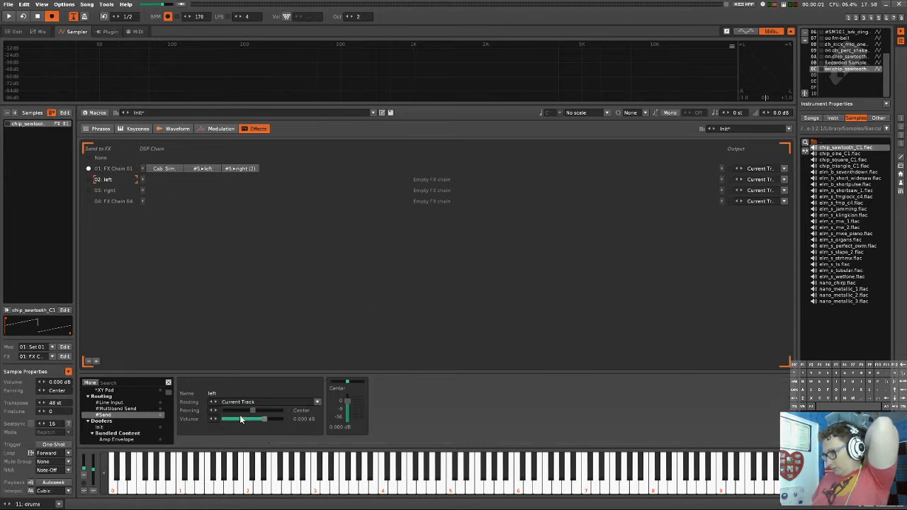
click(108, 190)
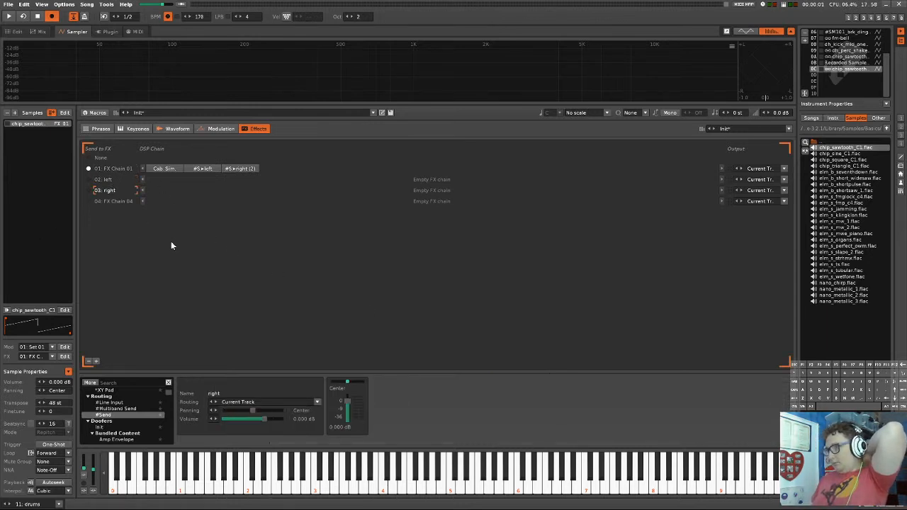
drag(257, 414, 392, 413)
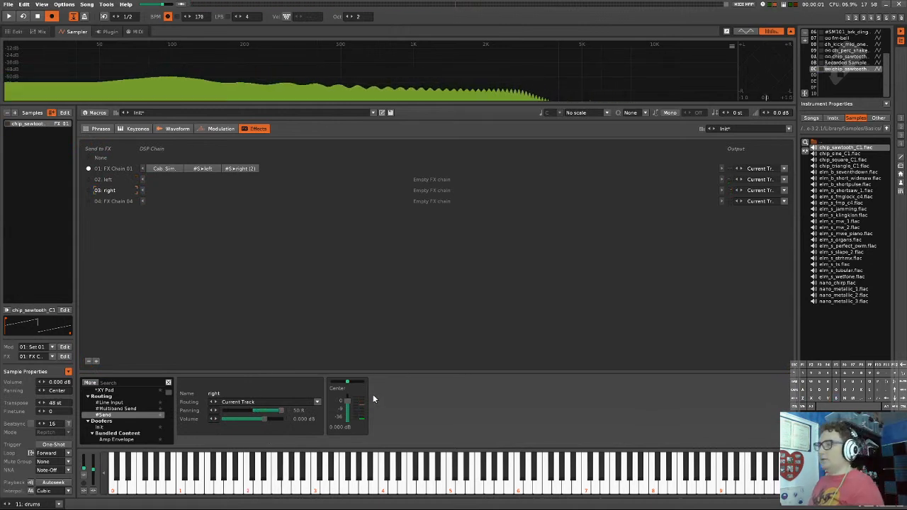
key(z)
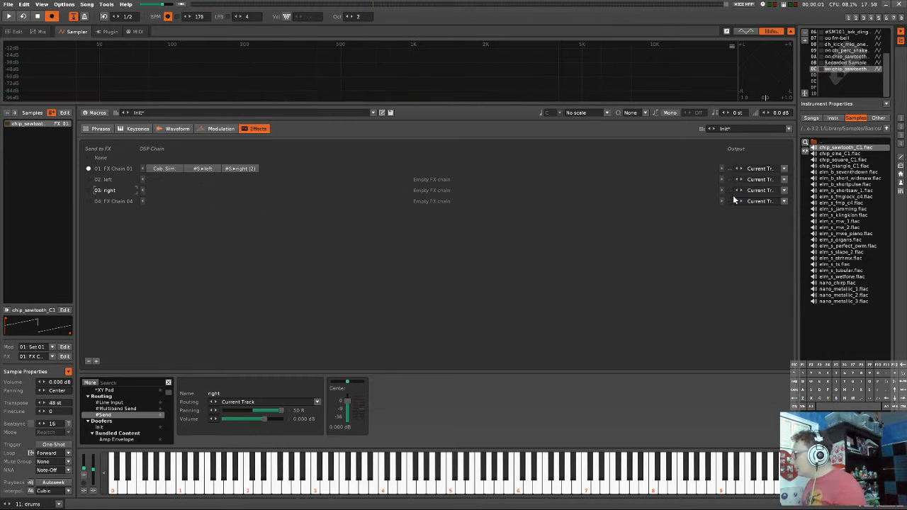
key(z)
key(b)
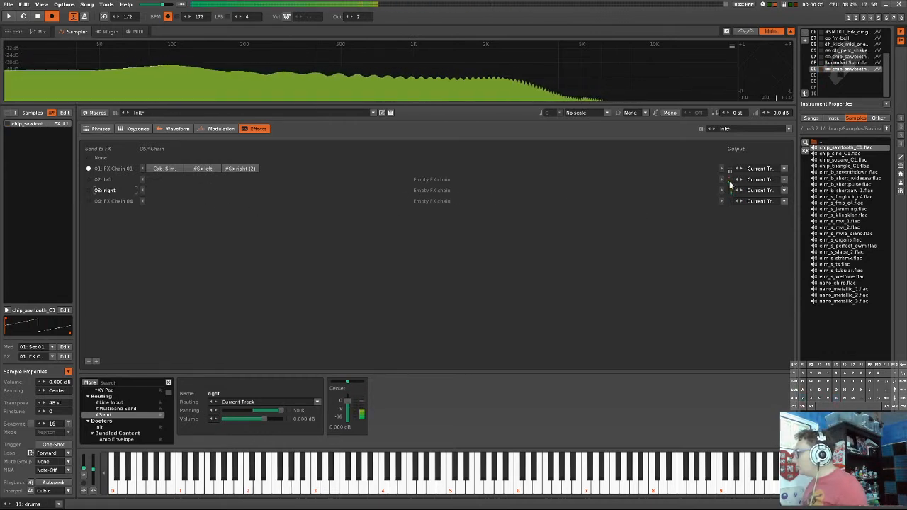
key(b)
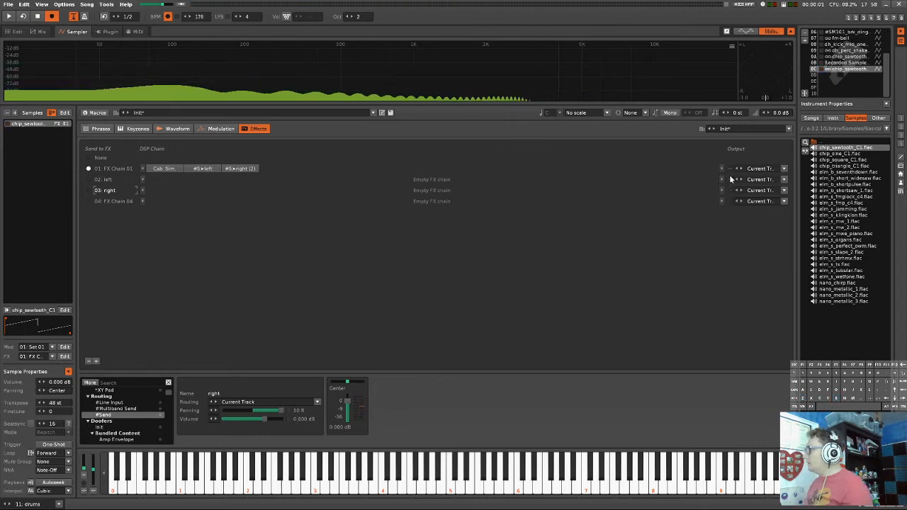
key(z)
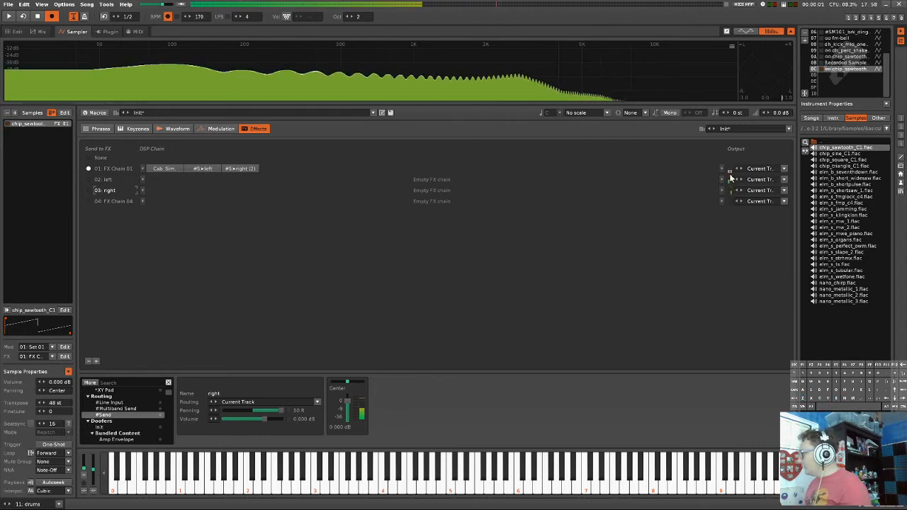
- Move the Cabinet Simulator from FX Chain 01 to the left chain and paste a copy into the right chain
click(119, 181)
click(128, 382)
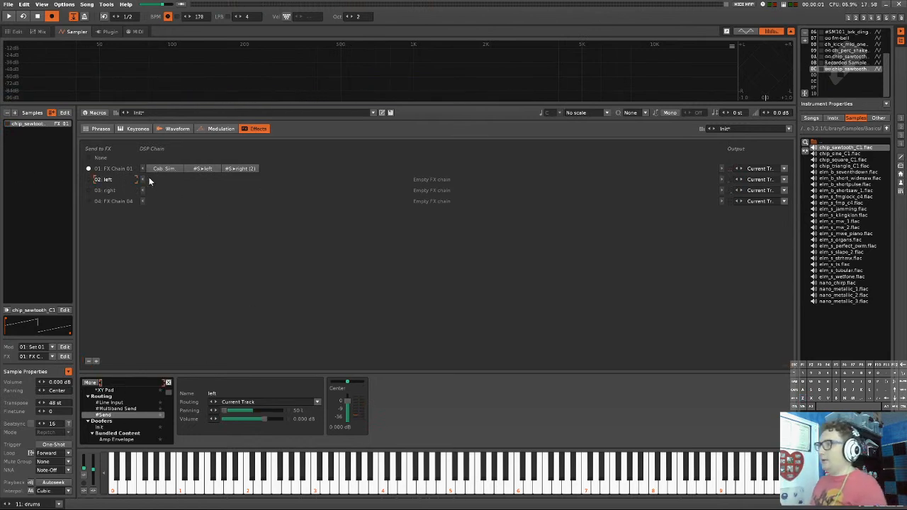
drag(162, 170, 168, 184)
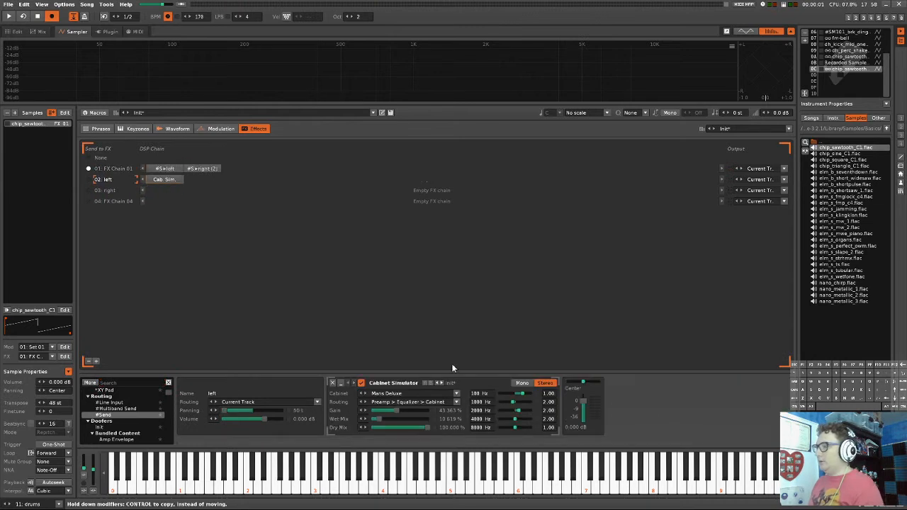
click(469, 389)
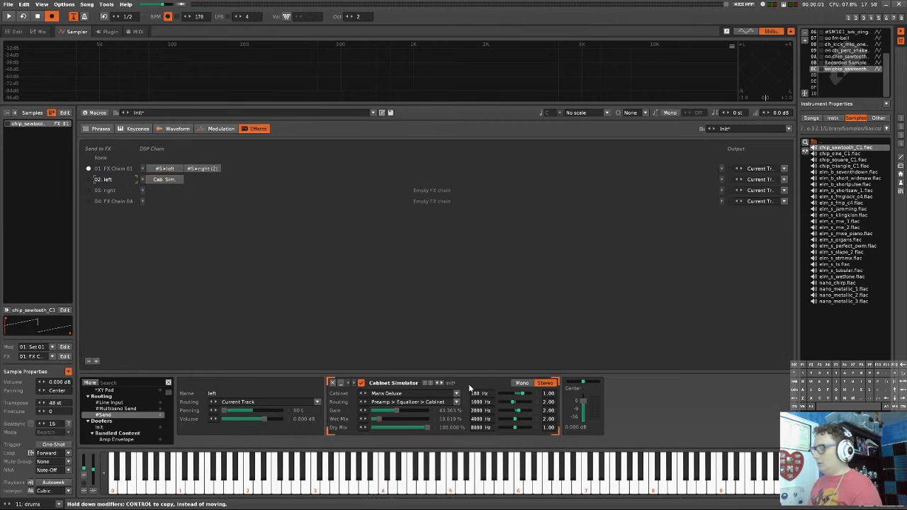
click(223, 191)
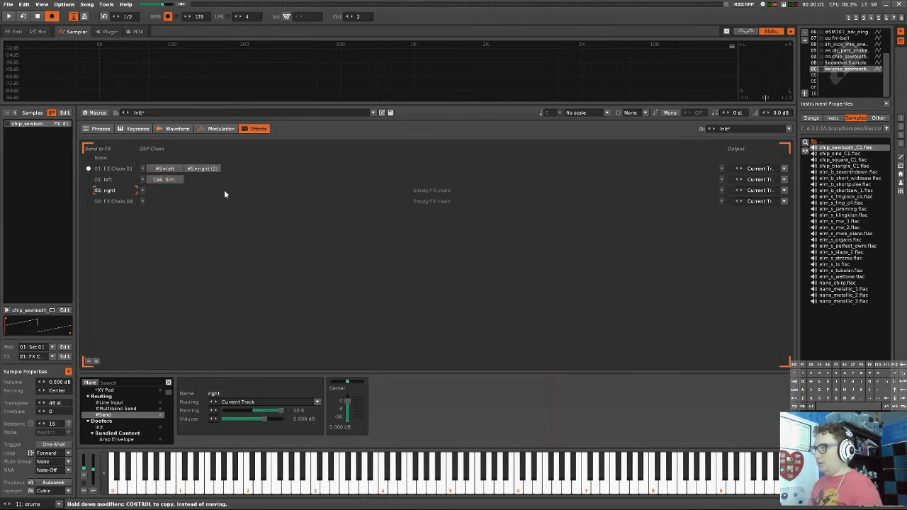
click(443, 424)
key(ctrl+v)
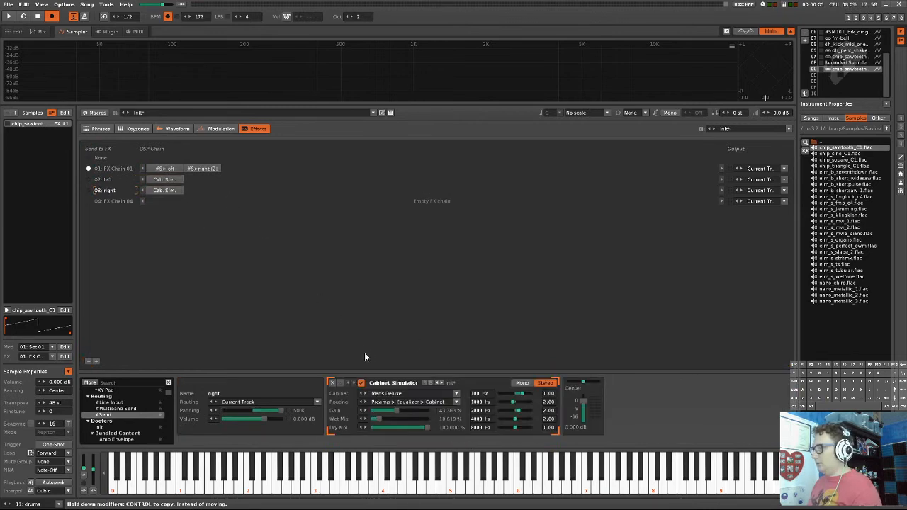
- Lower the gain of the right chain's Cabinet Simulator to 35.388% while playing a test note
key(space)
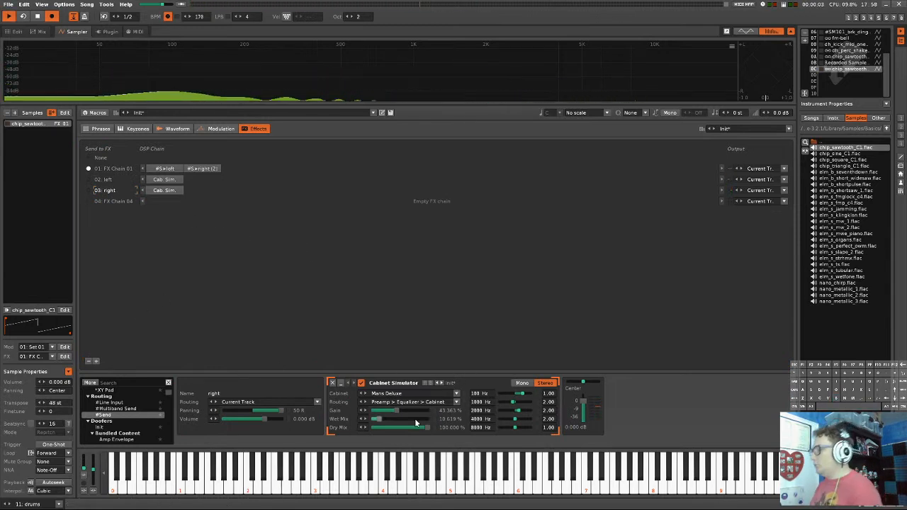
key(z)
drag(384, 410, 394, 420)
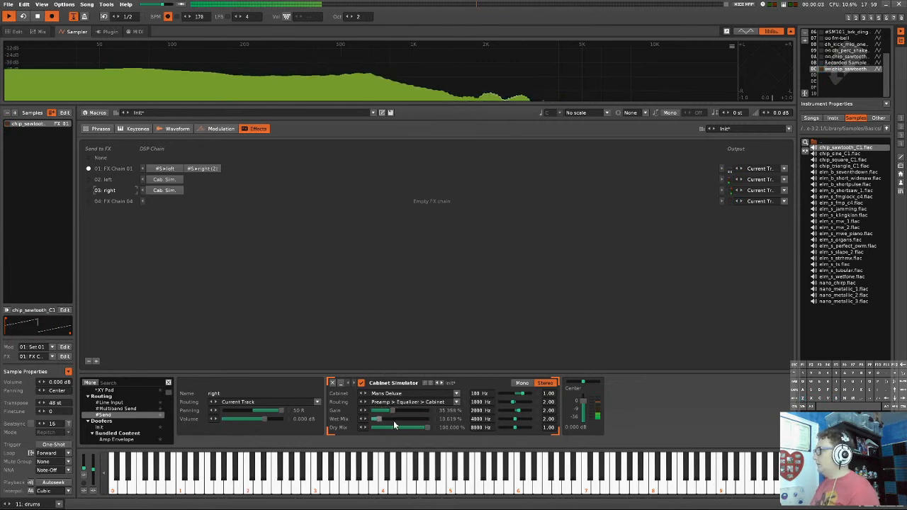
click(583, 290)
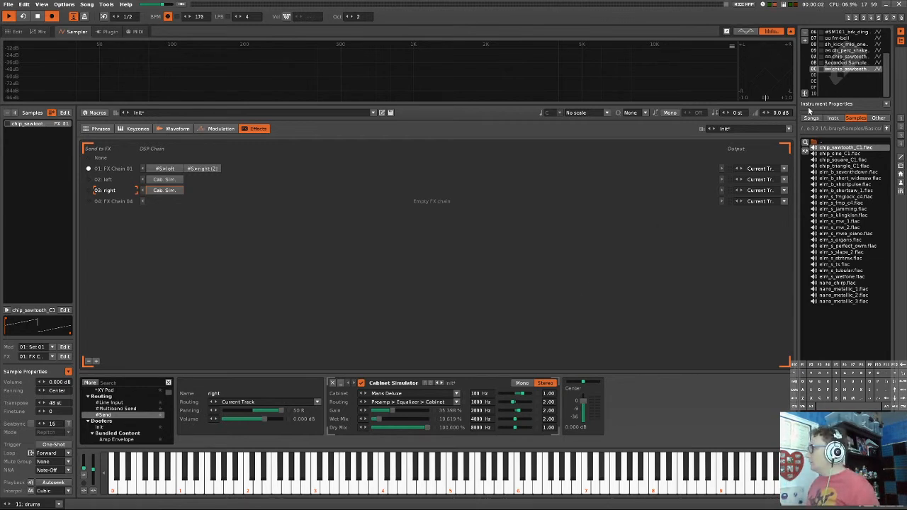
- Play several test notes to check the stereo result of the left and right effect chains
key(z)
key(b)
key(b)
key(b)
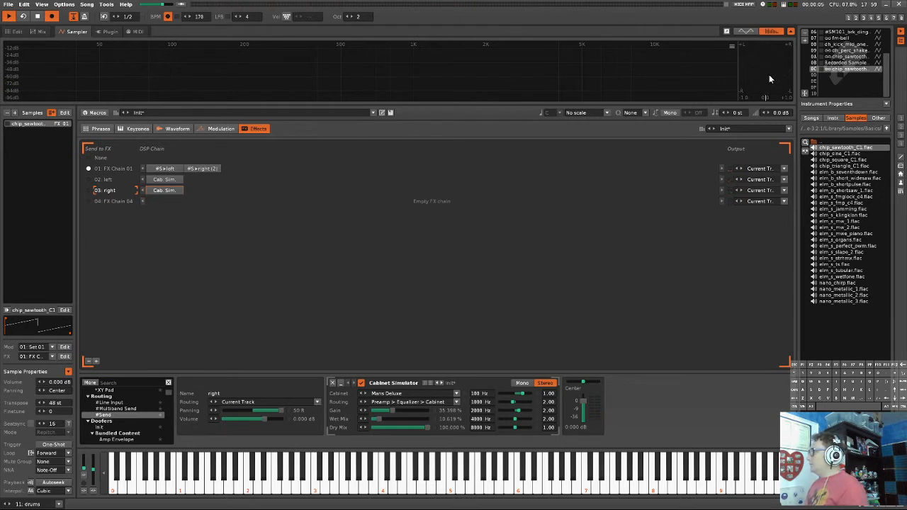
key(z)
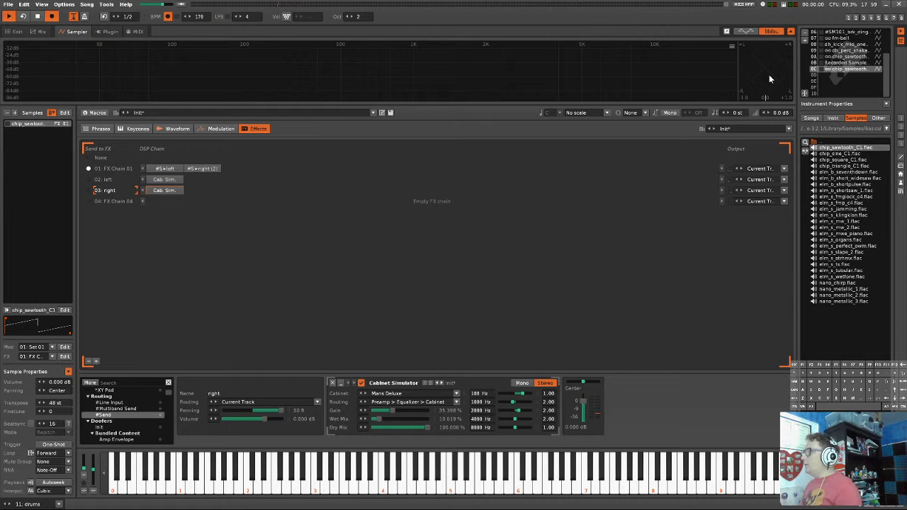
key(z)
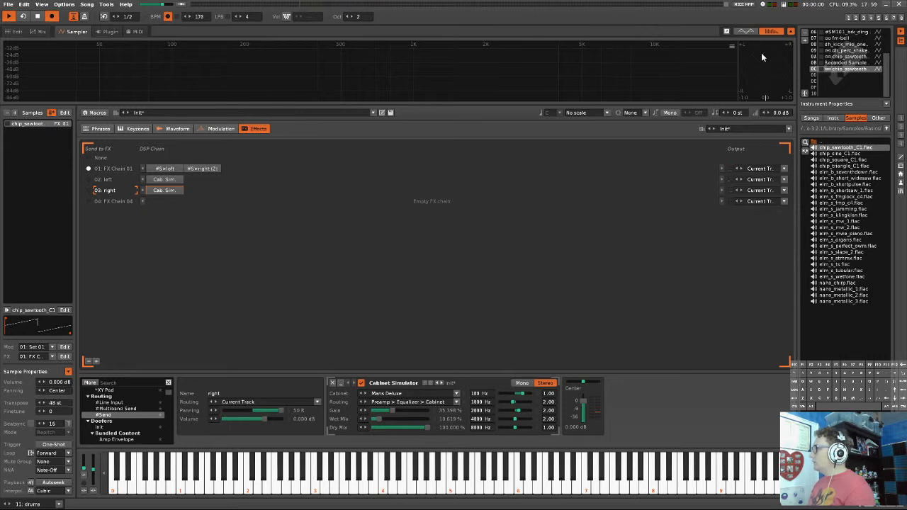
key(z)
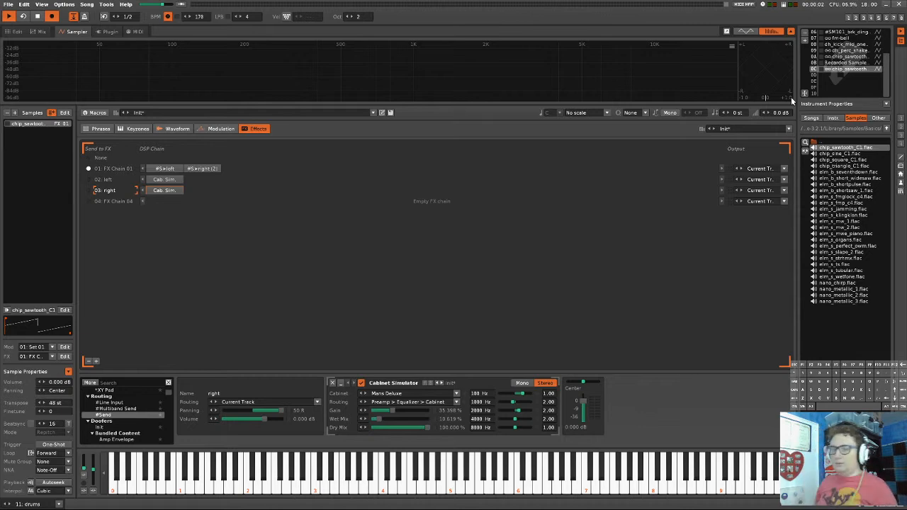
- Switch to the pattern editor and stop the song playback
click(9, 32)
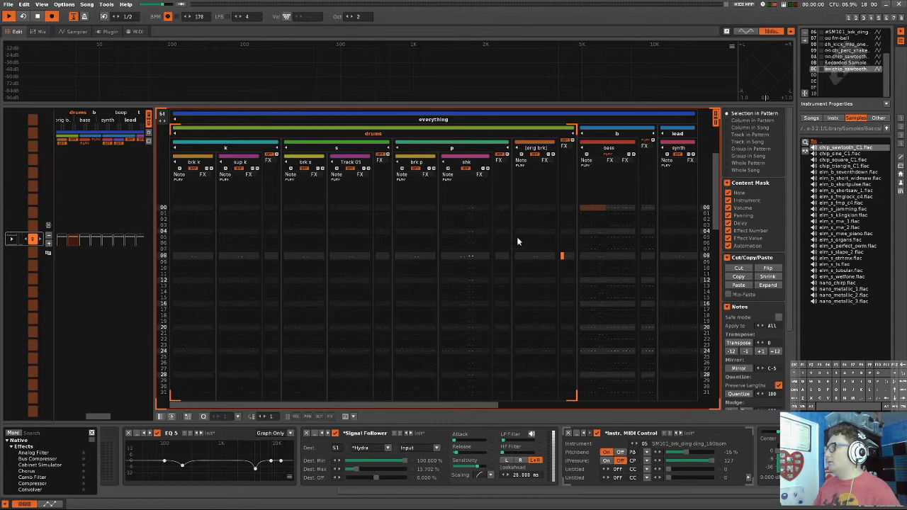
key(space)
key(Escape)
key(Escape)
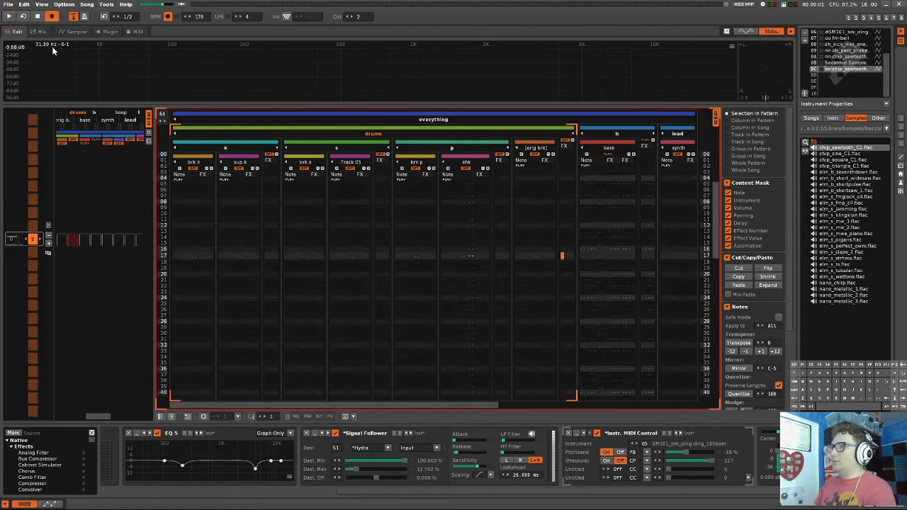
- Inspect the mixer's master and send tracks while playing notes, and return to the instrument's effect chains
click(43, 32)
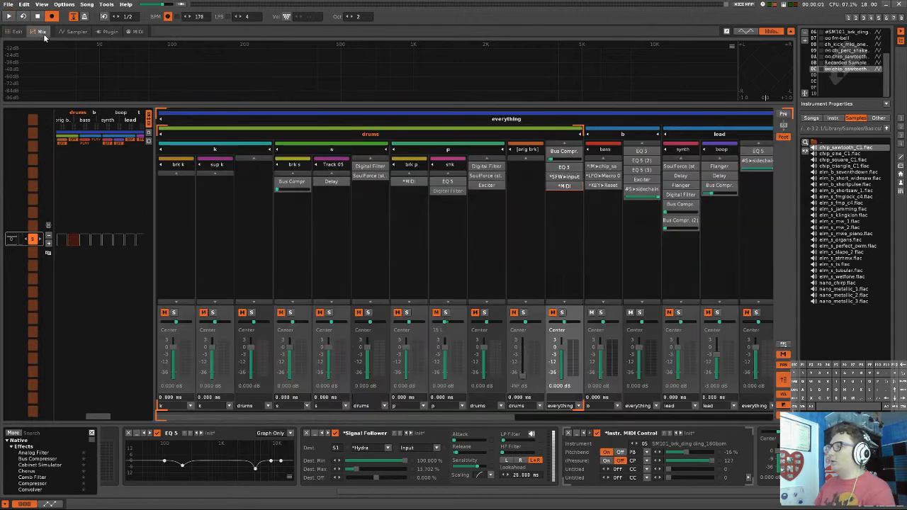
drag(370, 416, 694, 413)
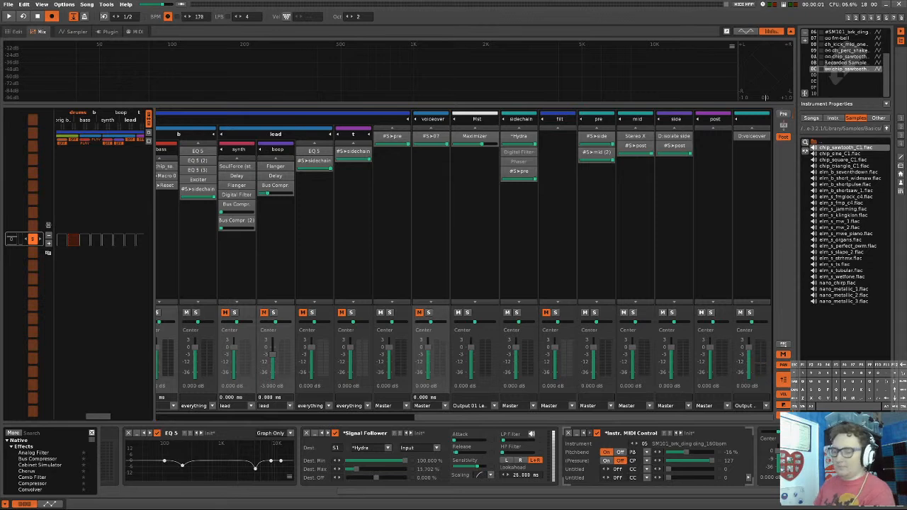
text(jwga )
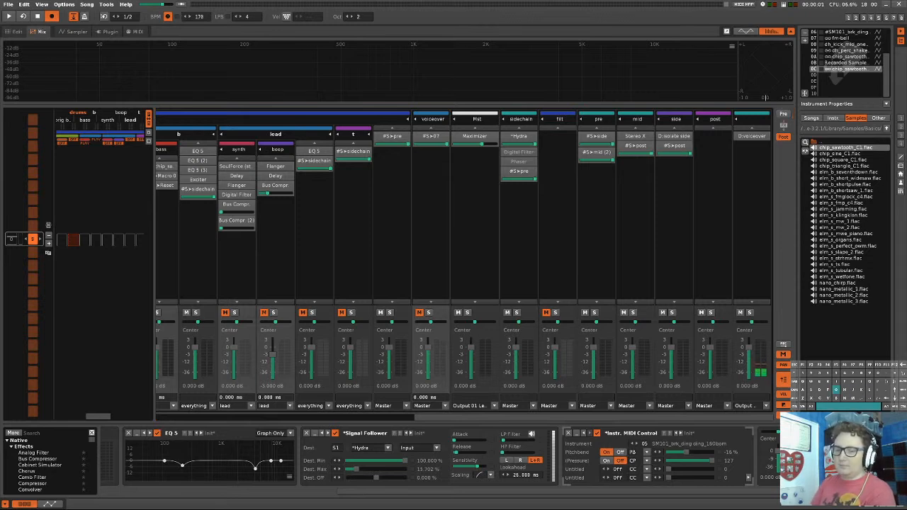
text( ue)
key(Return)
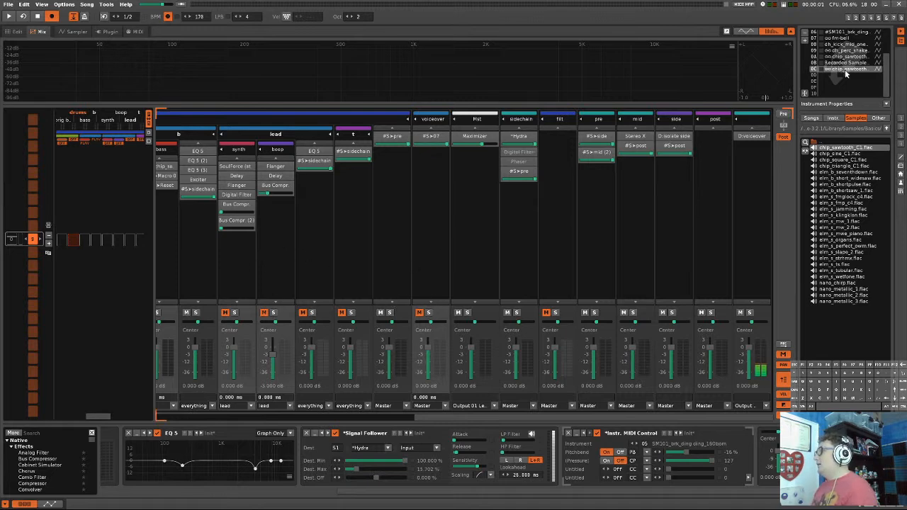
key(F3)
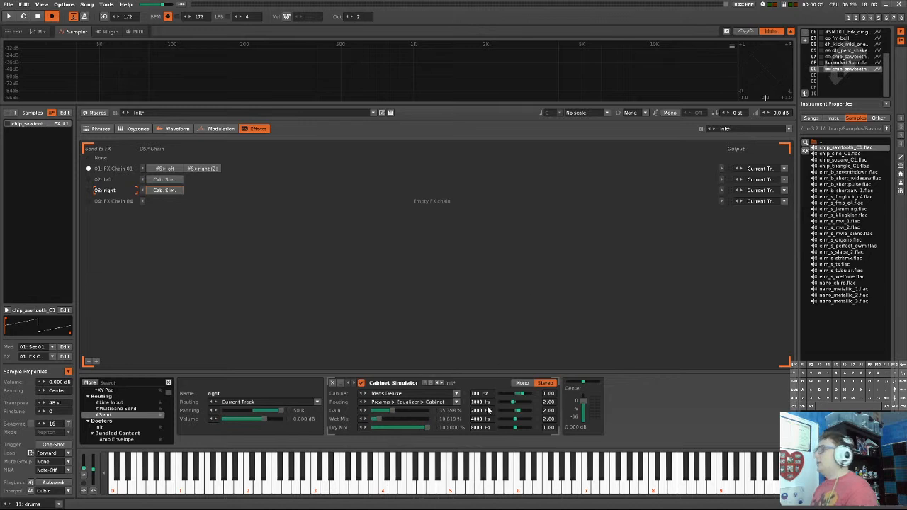
- Change the right chain's Cabinet Simulator to Tweed Deluxe, lower its 2000 Hz band and raise its 100 Hz band to maximum while playing notes
key(b)
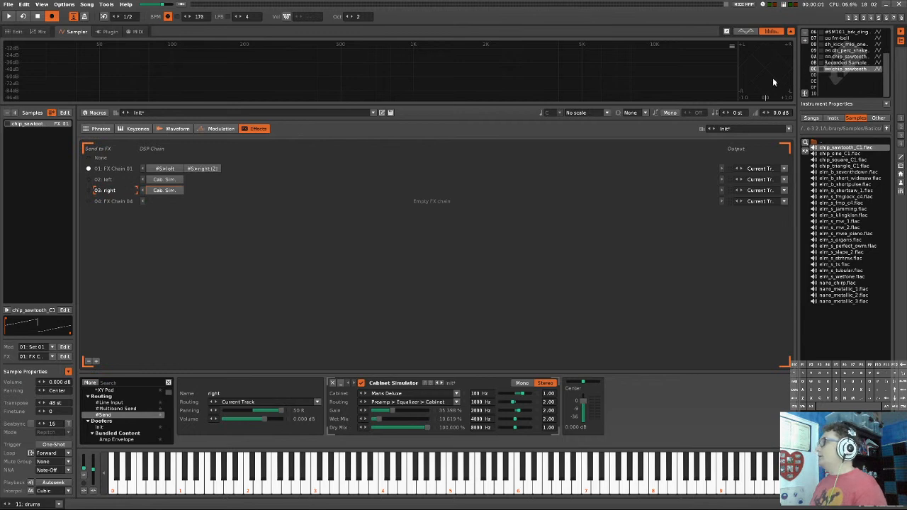
key(z)
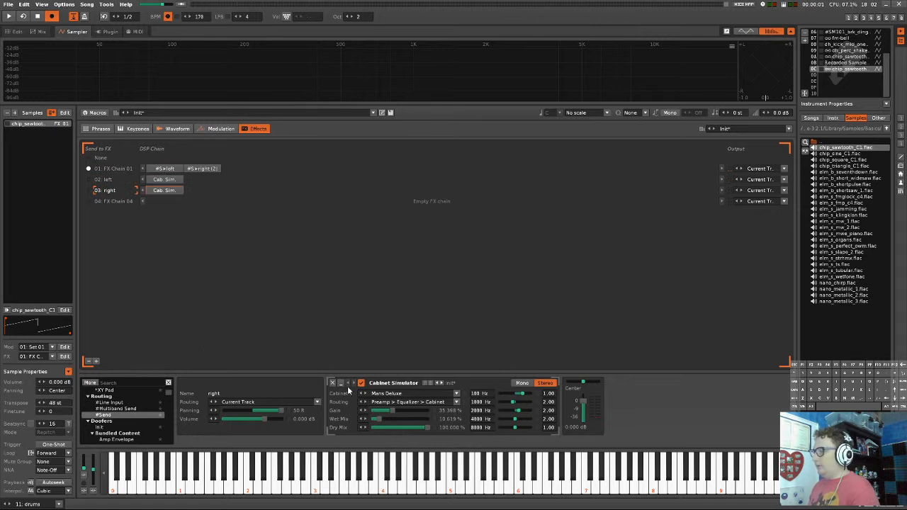
click(398, 400)
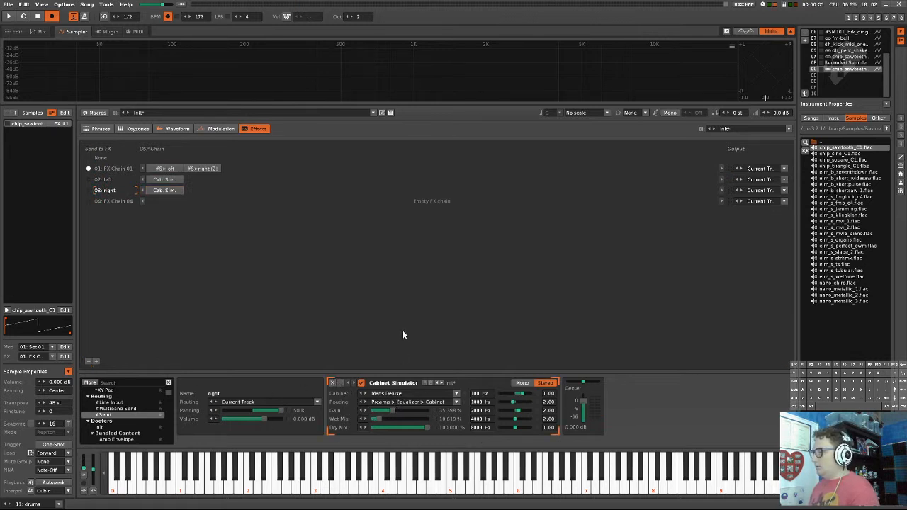
click(398, 307)
key(z)
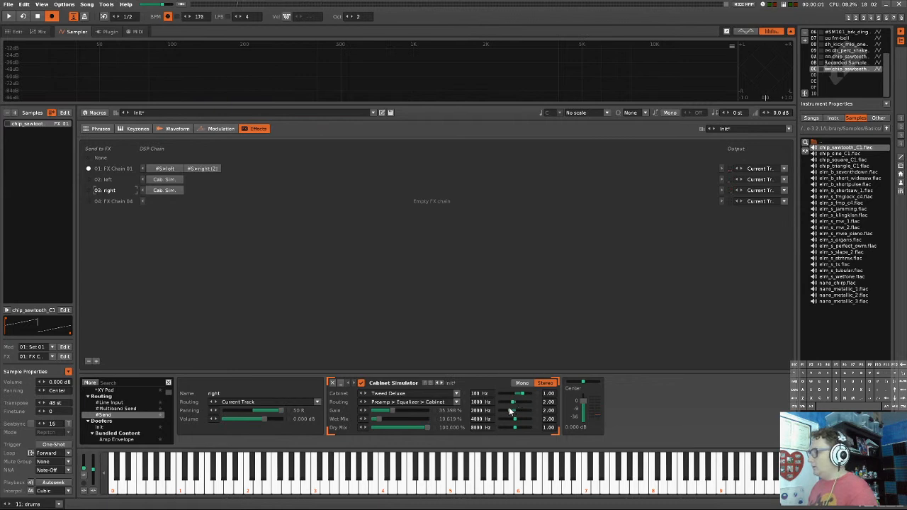
key(z)
key(b)
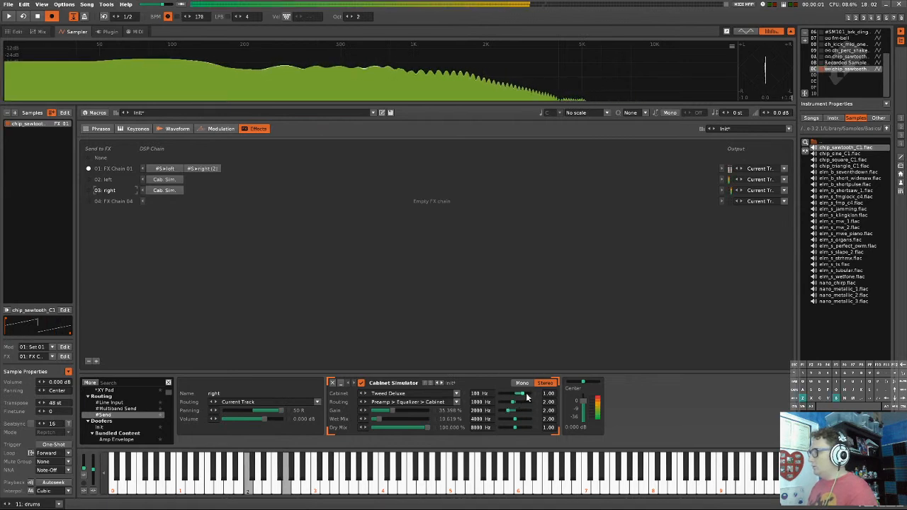
drag(526, 394, 530, 395)
key(s)
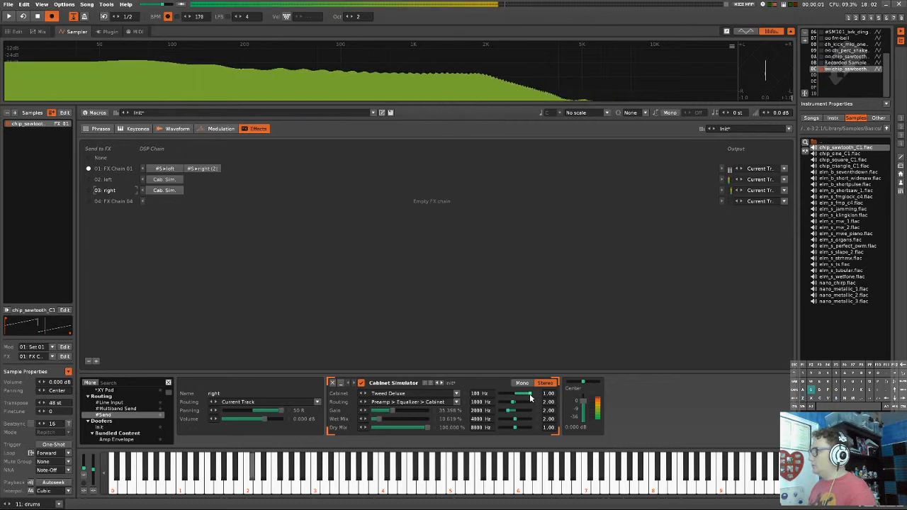
key(h)
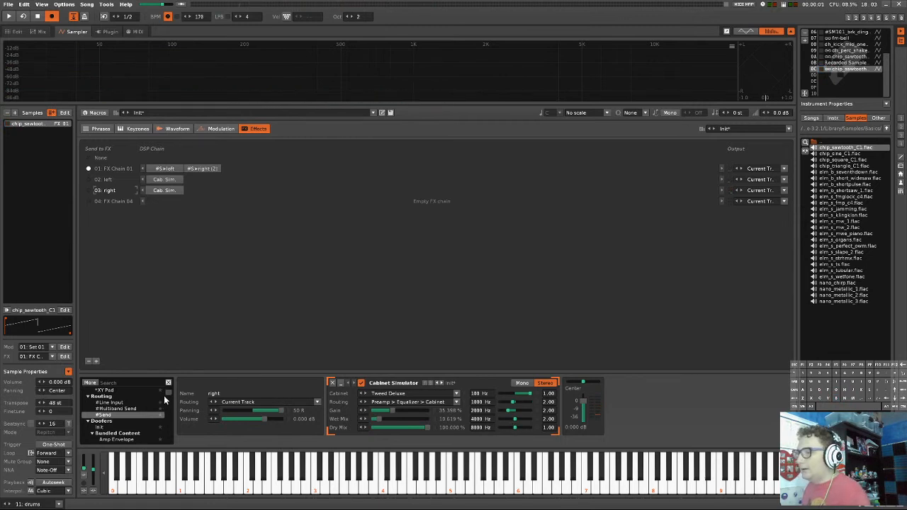
- Search the effects for "soul", add LADSPA Soul Force before the right chain's Cabinet Simulator, and set its Shape to 0.25
scroll(164, 395, up, 10)
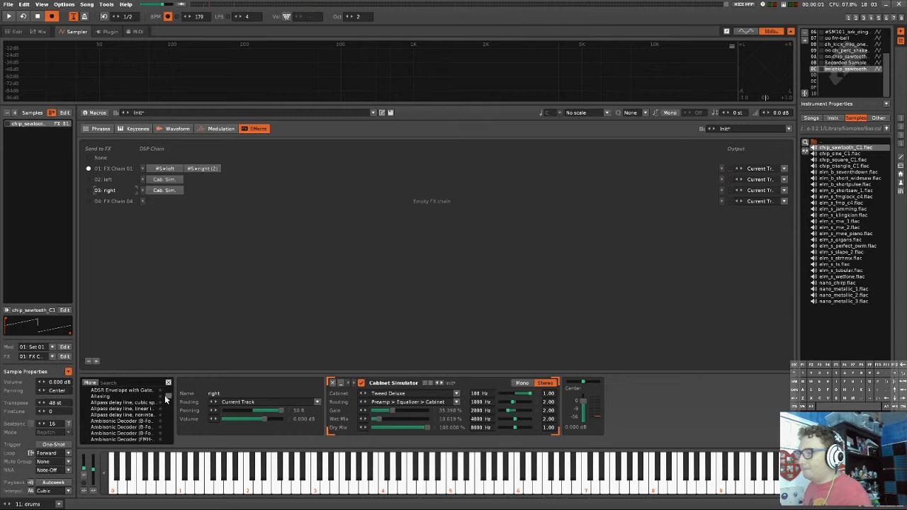
click(102, 383)
text(Sou)
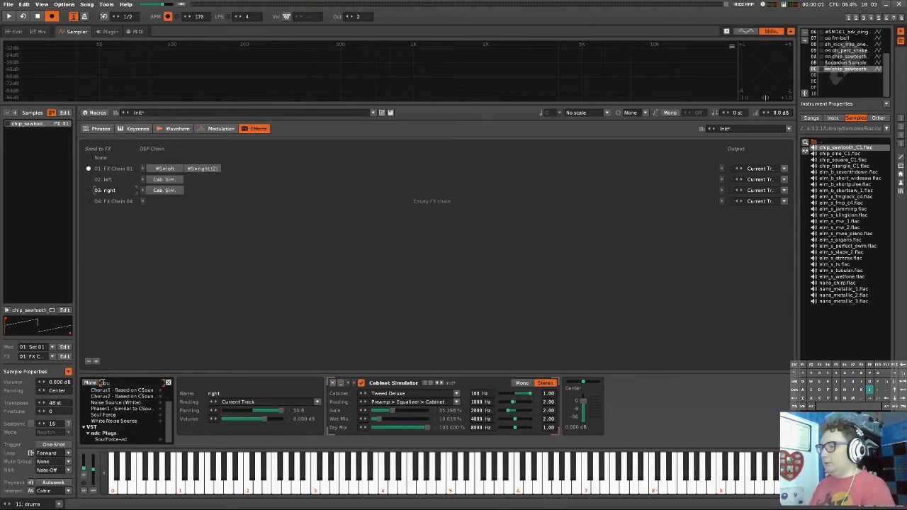
text(l)
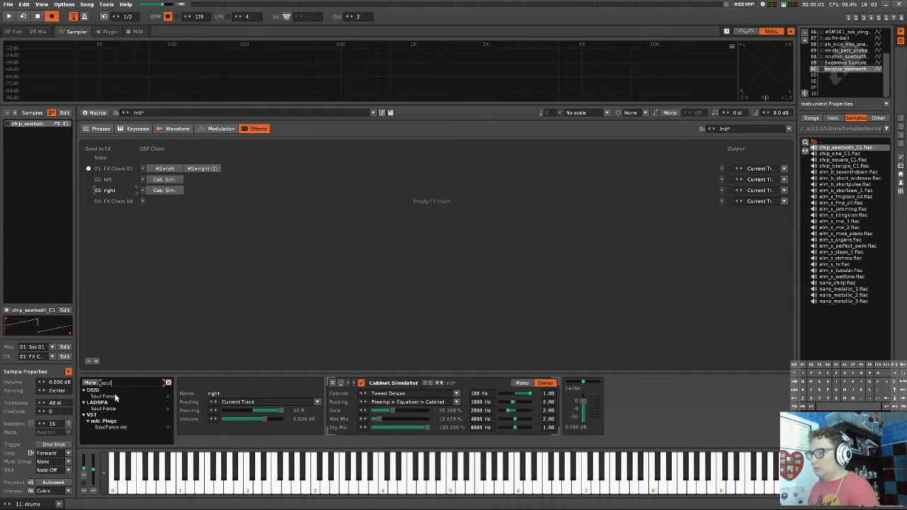
mouse_move(113, 412)
mouse_down()
mouse_move(267, 413)
mouse_move(312, 403)
mouse_up()
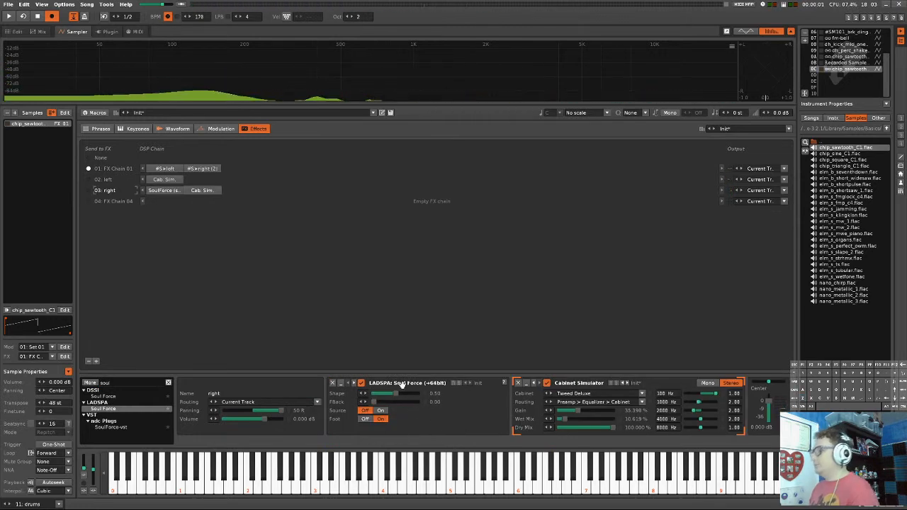
drag(394, 394, 379, 397)
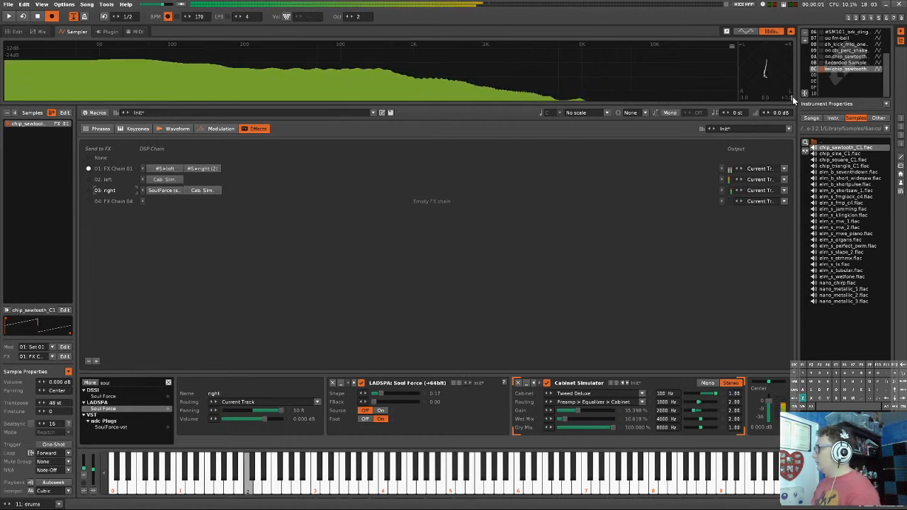
drag(380, 393, 387, 394)
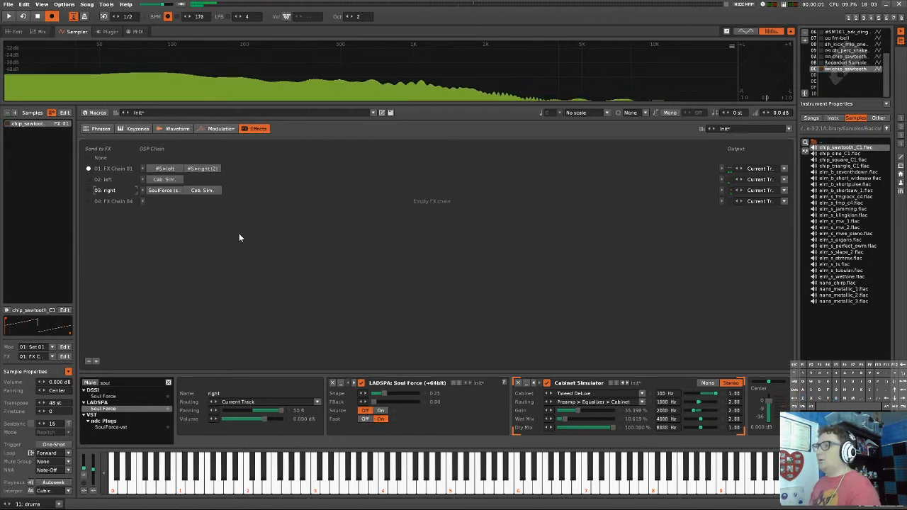
- Copy Soul Force from the right chain, paste it after the left chain's Cabinet Simulator, and play test notes
click(173, 192)
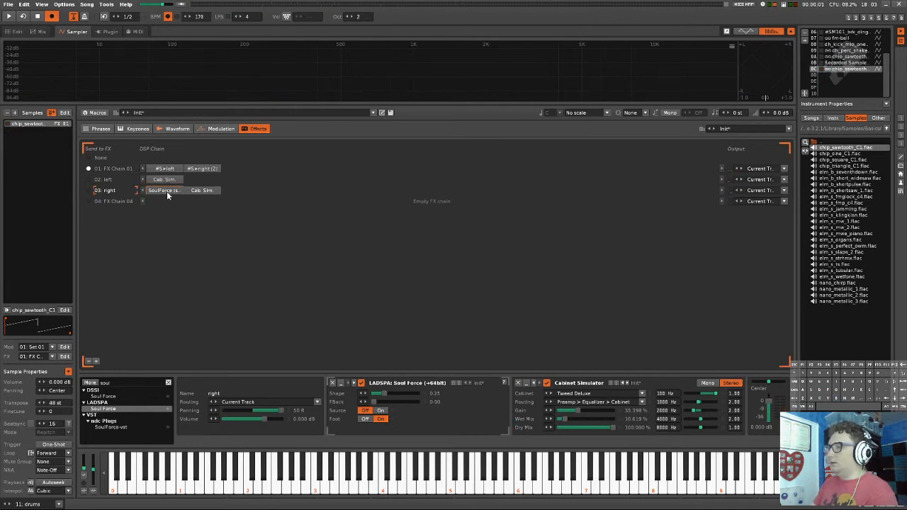
click(220, 182)
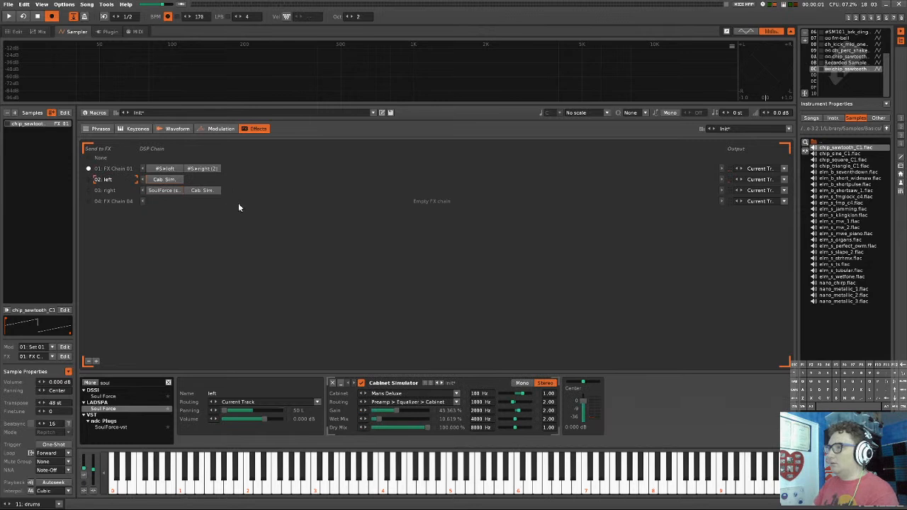
key(ctrl+v)
key(z)
key(b)
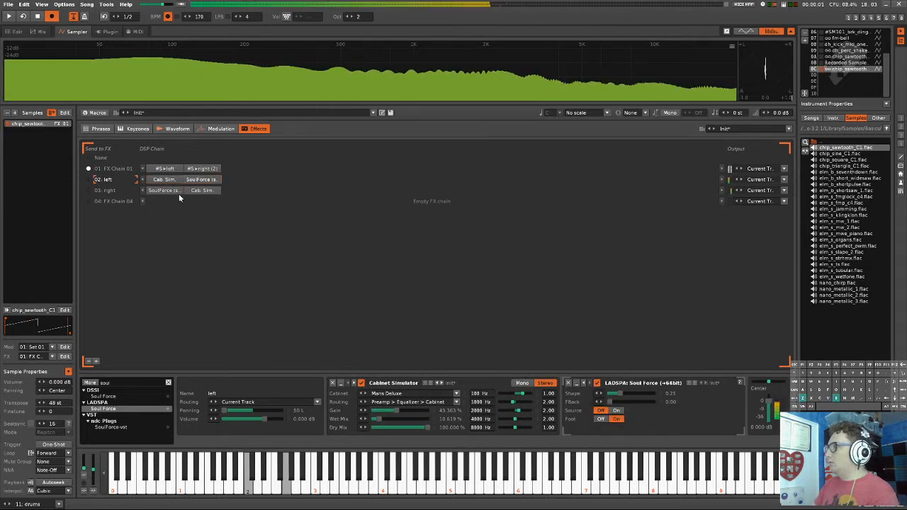
- Raise FBack to 0.47 in the left chain's Soul Force editor while testing the sound, and close the editor
double_click(190, 182)
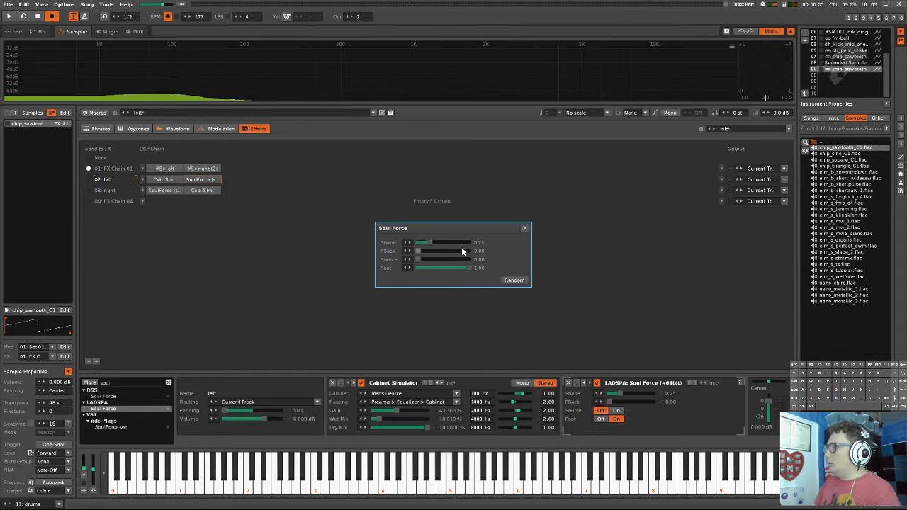
key(Return)
key(Return)
key(Return)
key(Return)
key(Return)
key(Return)
drag(423, 252, 434, 257)
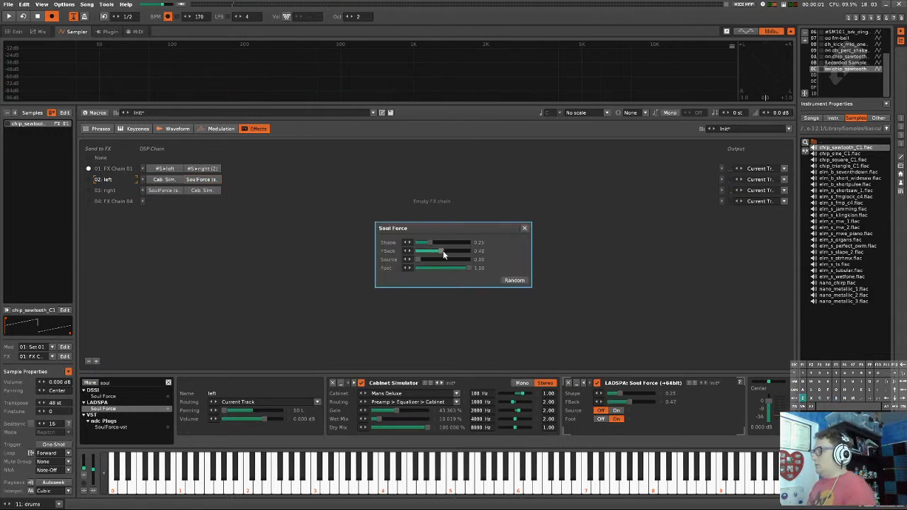
key(Return)
key(Return)
key(Return)
key(Return)
key(Return)
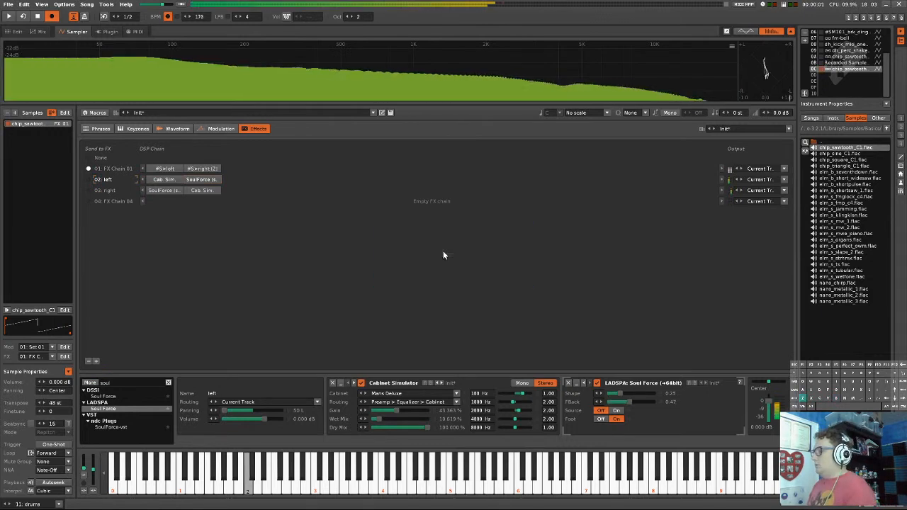
click(525, 229)
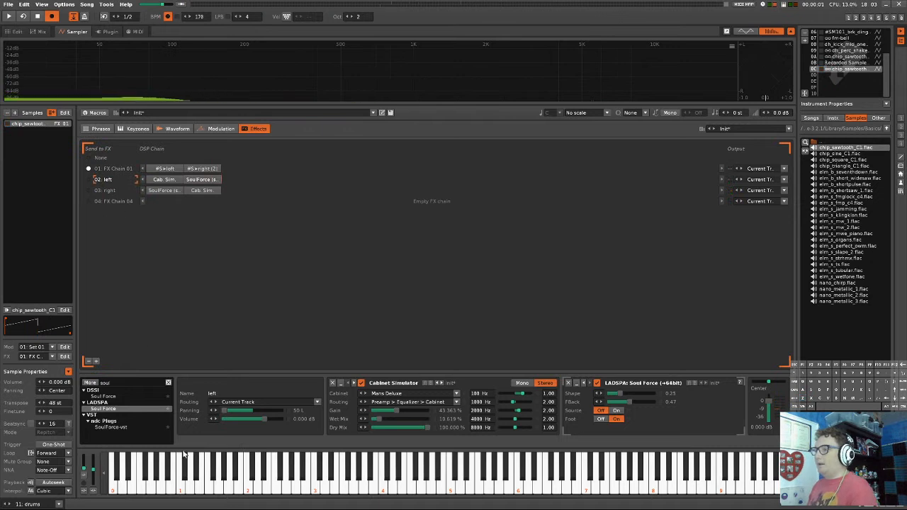
- Clear the effect search filter to list all available effects and plugins, and play a test note
click(133, 384)
key(BackSpace)
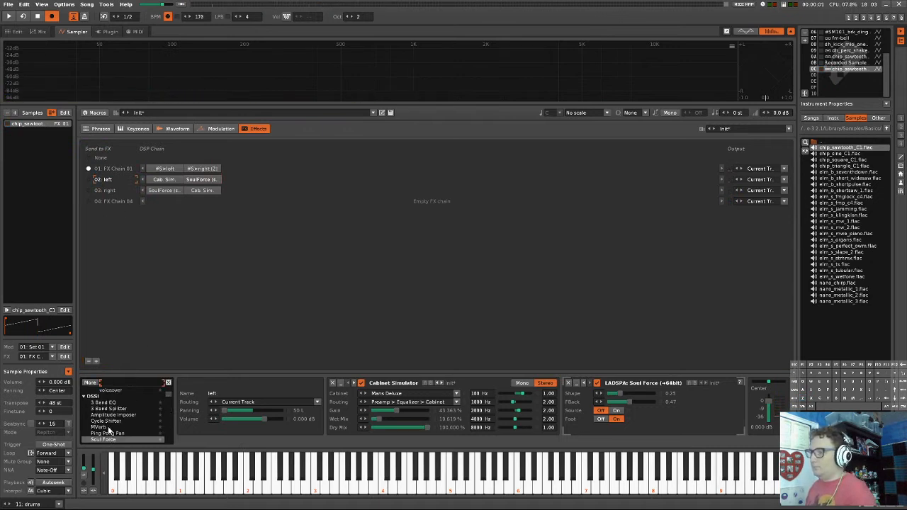
scroll(110, 429, down, 10)
scroll(110, 428, up, 5)
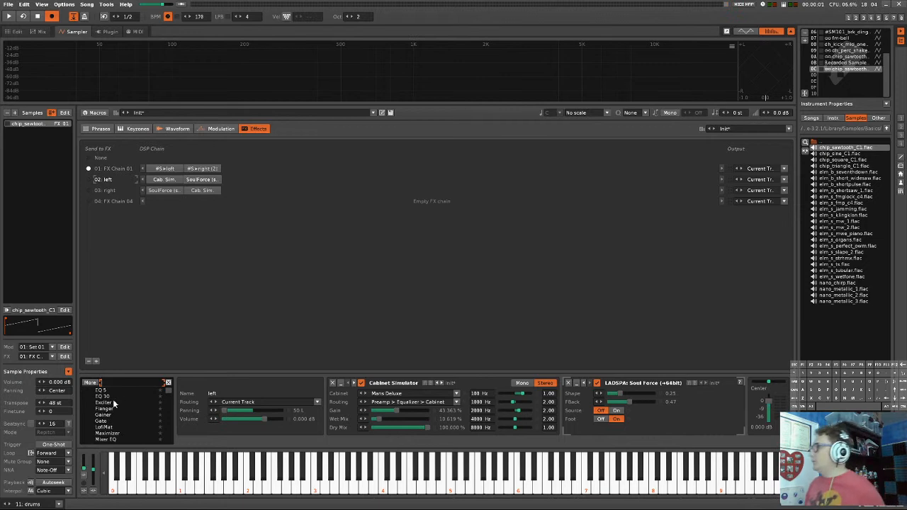
text(z)
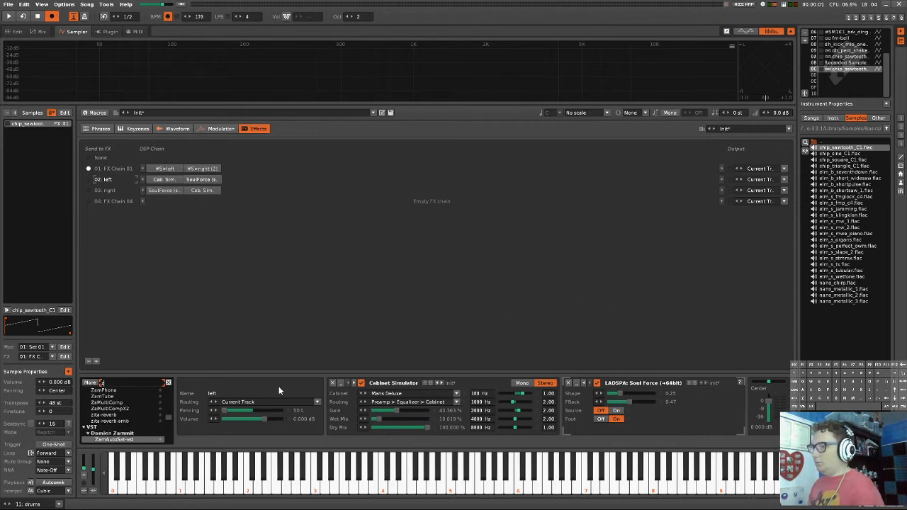
key(BackSpace)
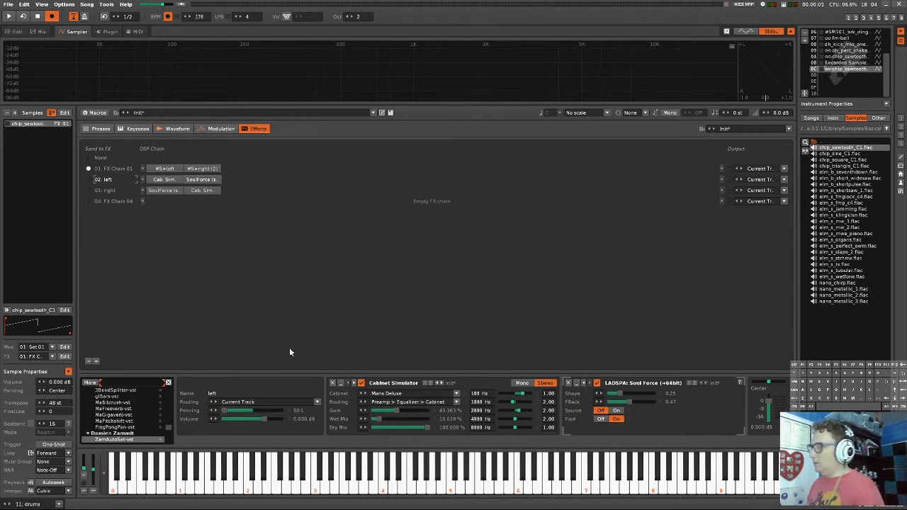
text(s)
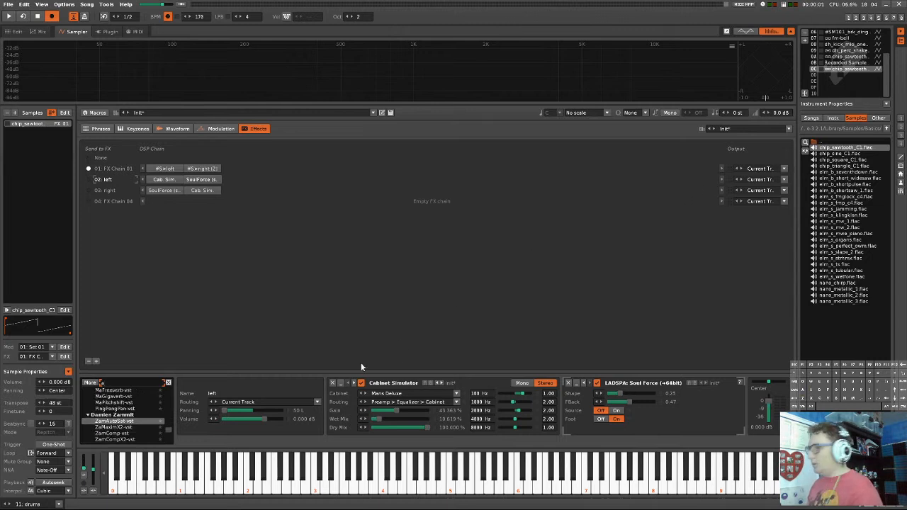
key(BackSpace)
click(276, 285)
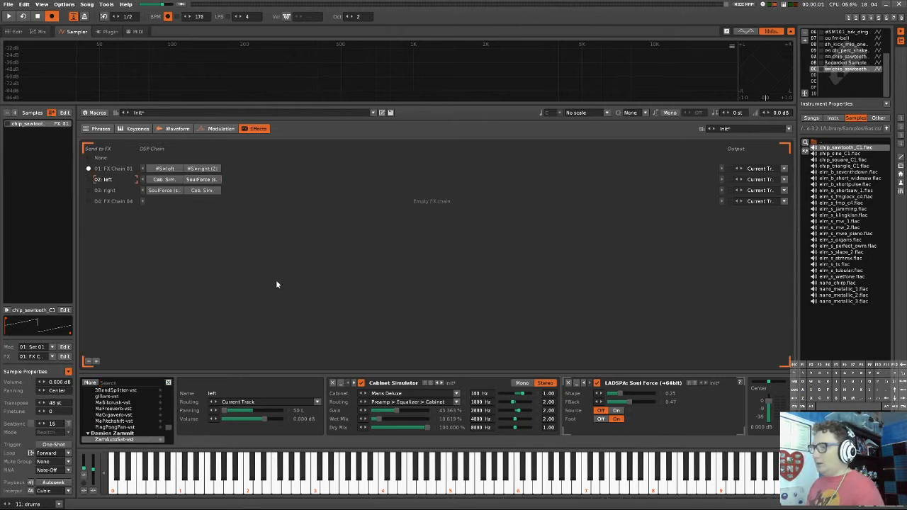
key(b)
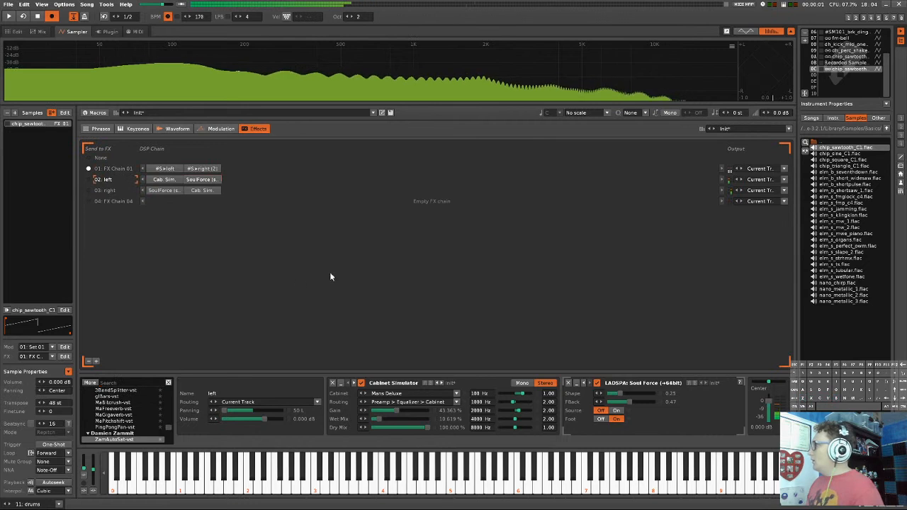
- Browse the native effects for another effect to use in the left chain
drag(169, 425, 170, 392)
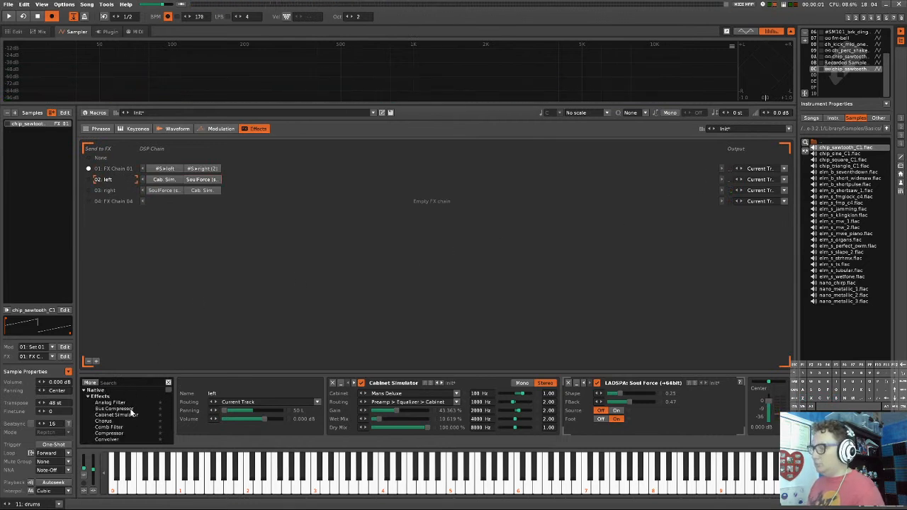
scroll(115, 417, down, 1)
scroll(121, 406, down, 1)
scroll(121, 409, down, 2)
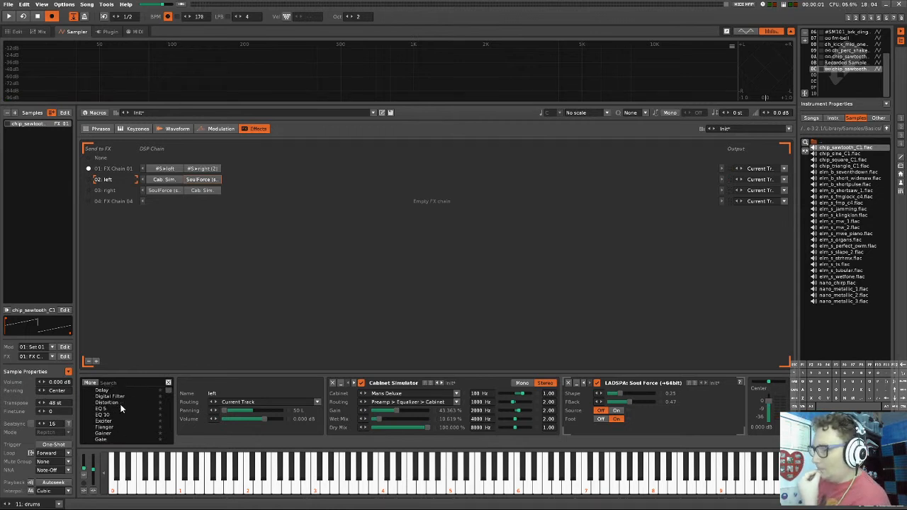
- Add an mpReverb to the end of the left FX chain and set its duration to 1000 ms while auditioning the sound
scroll(121, 408, down, 2)
scroll(113, 411, down, 2)
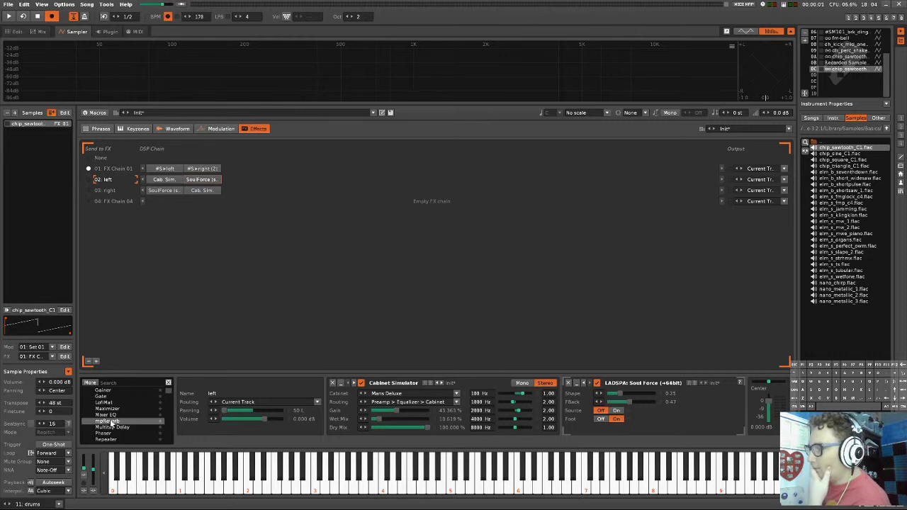
drag(109, 422, 707, 393)
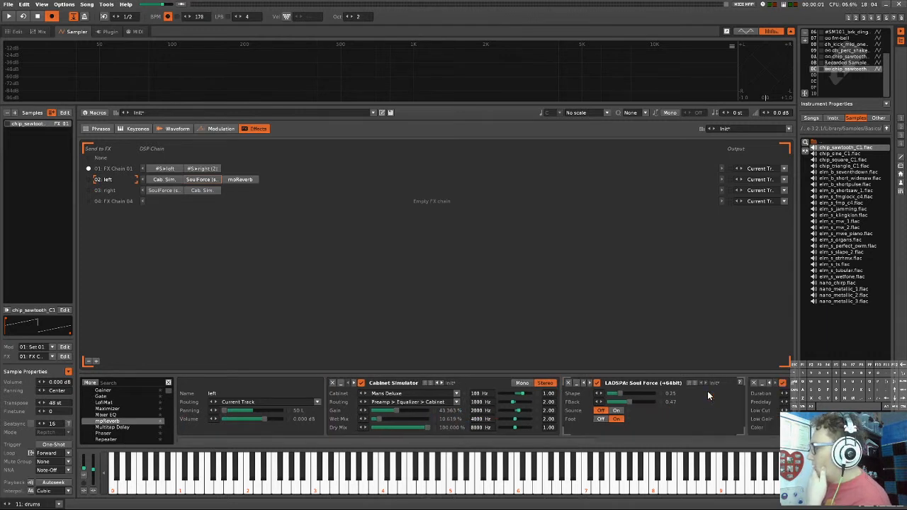
drag(610, 442, 728, 435)
key(z)
drag(523, 394, 512, 394)
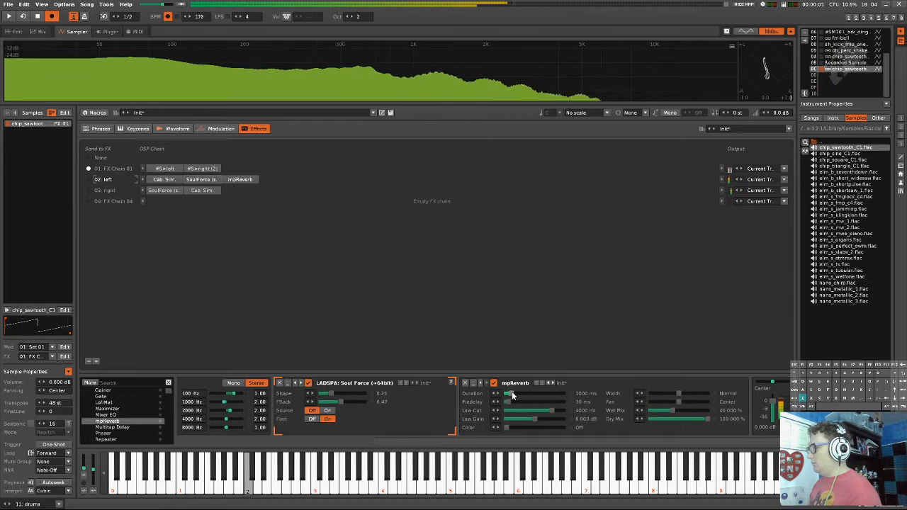
- Add an mpReverb after the Cabinet Simulator in the right FX chain and show its settings
click(125, 189)
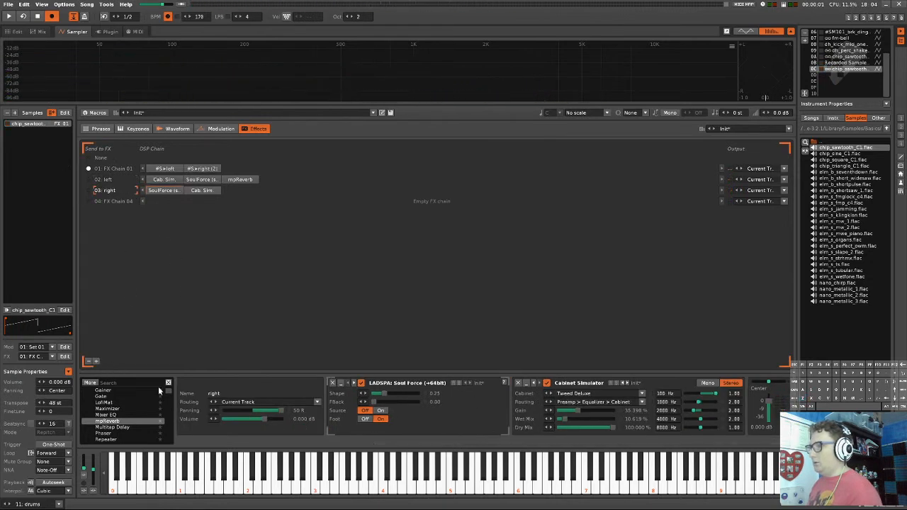
drag(131, 423, 244, 192)
click(183, 181)
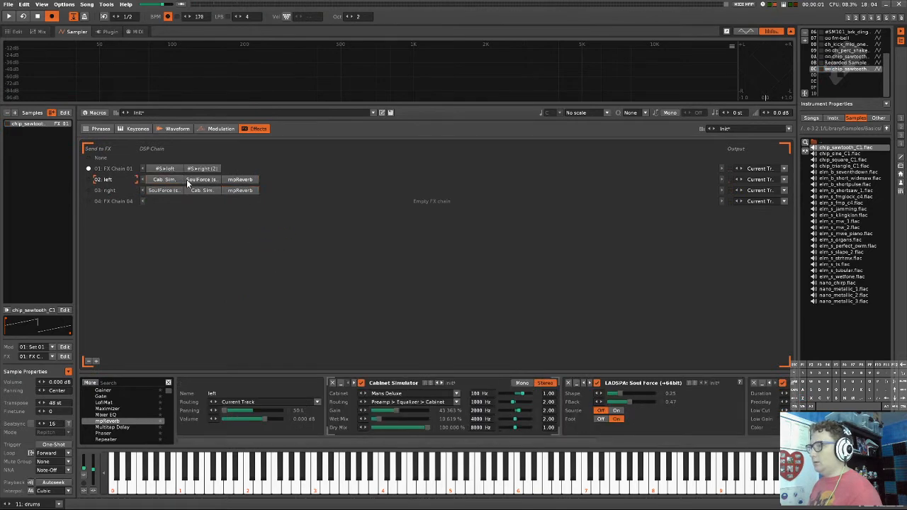
click(237, 190)
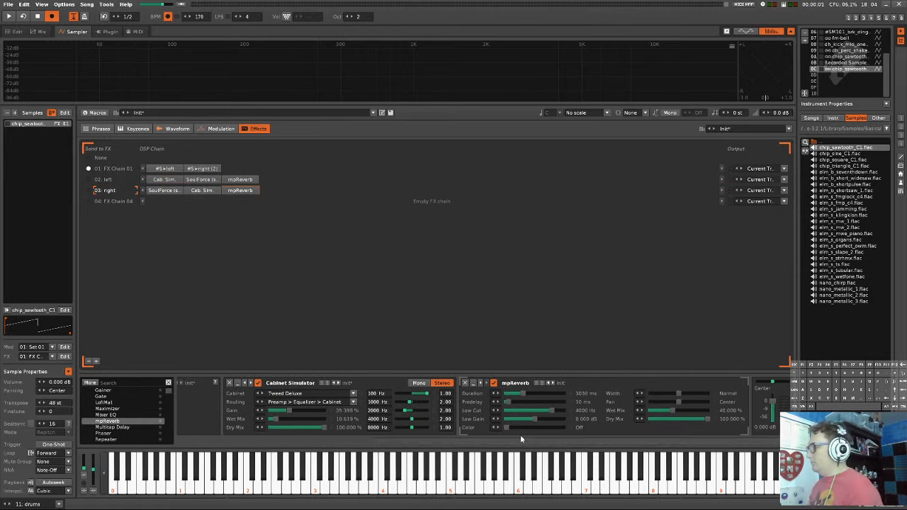
- Set the right chain's mpReverb to low gain -18 dB, color about 1099 Hz, duration 1164 ms and wet mix 8.264%
key(z)
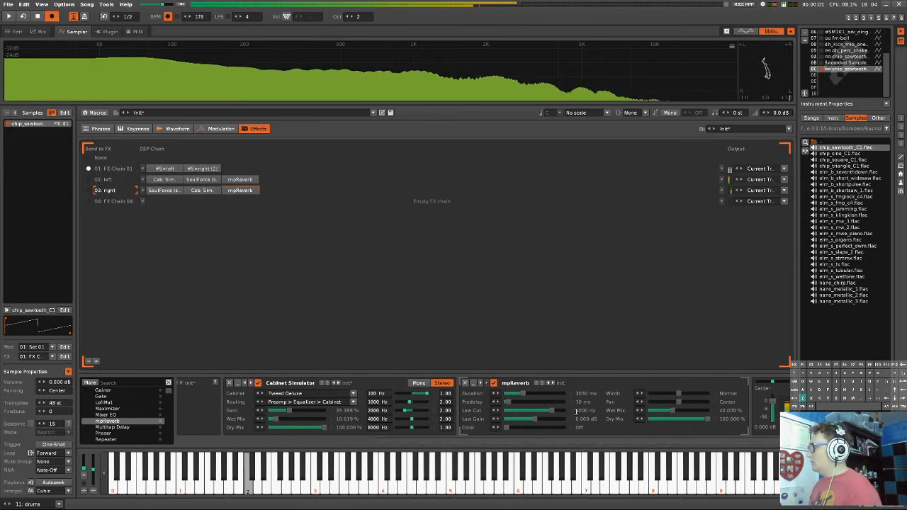
drag(530, 420, 496, 420)
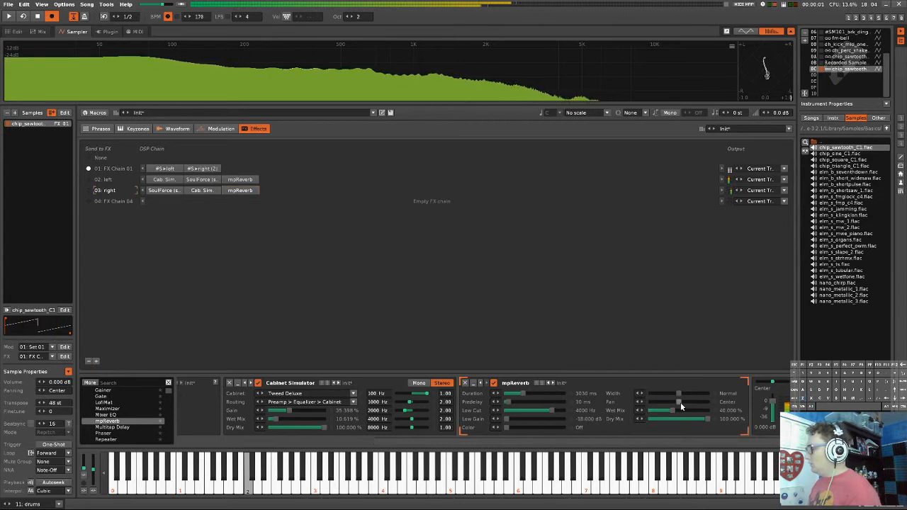
drag(508, 428, 521, 426)
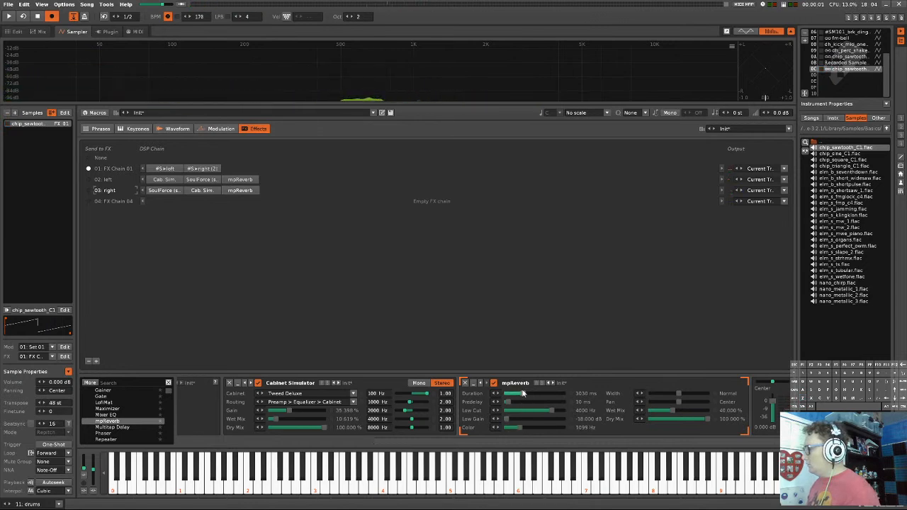
drag(512, 392, 510, 392)
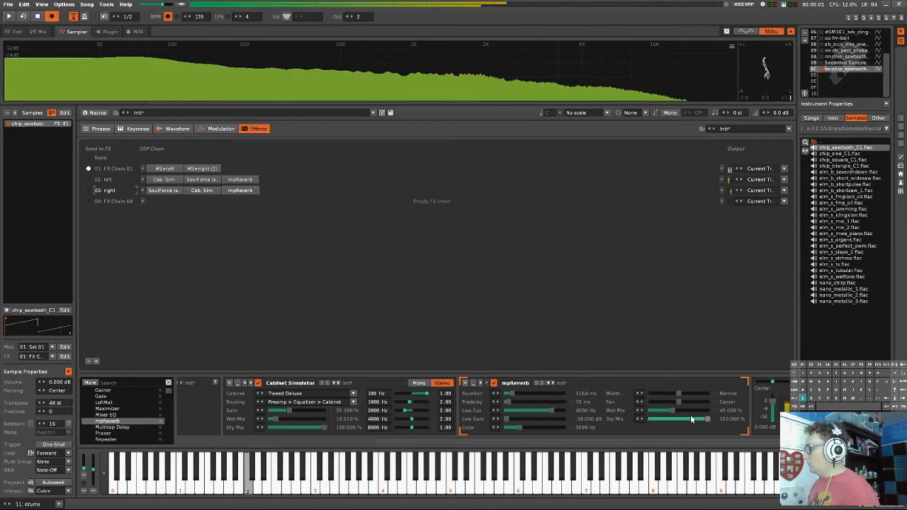
drag(673, 410, 653, 411)
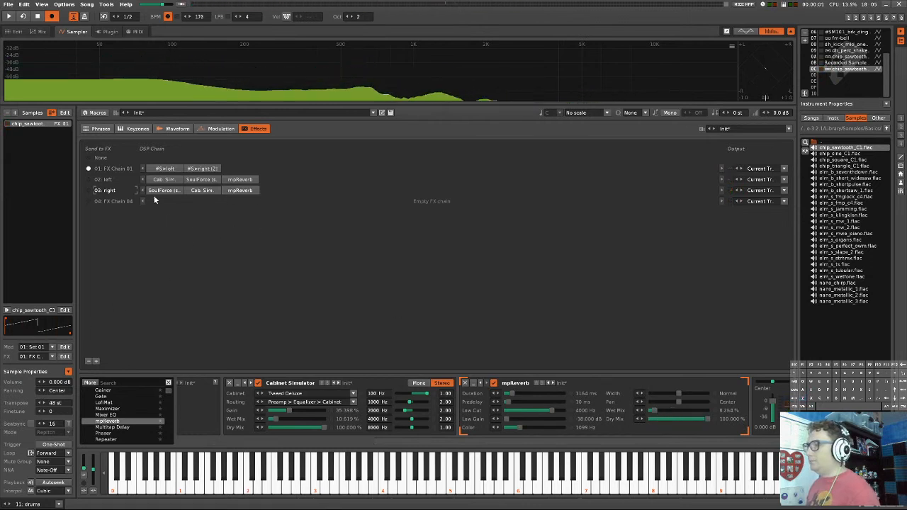
- Rename the empty fourth FX chain as post
click(271, 180)
click(116, 382)
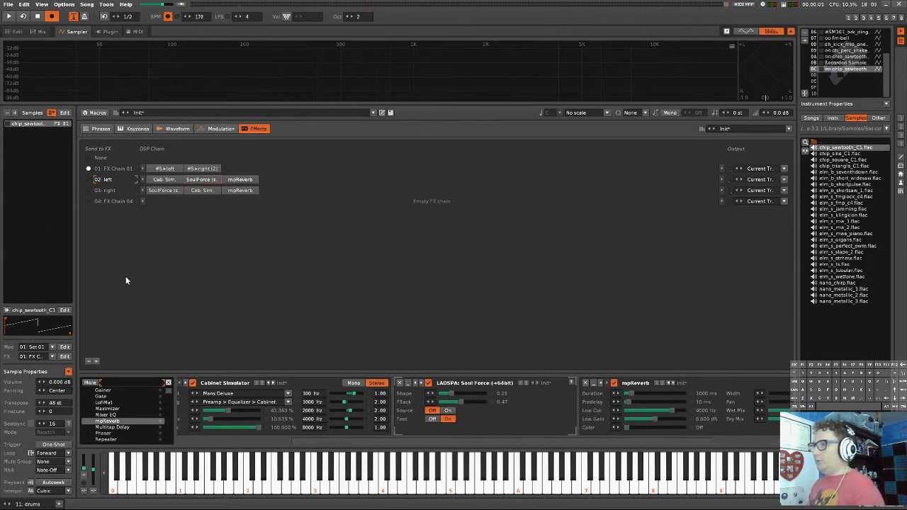
double_click(129, 201)
text(post)
key(Return)
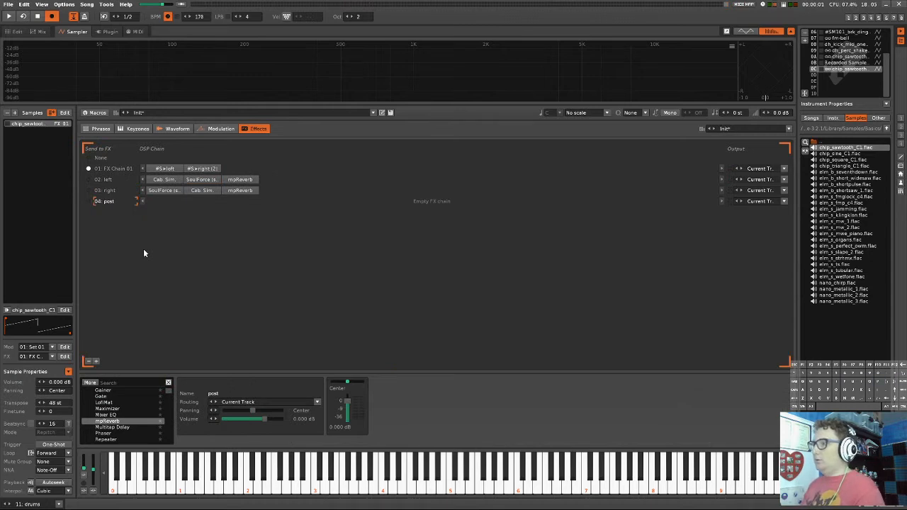
- Find the #Send device and add one to the end of both the left and right FX chains
click(138, 384)
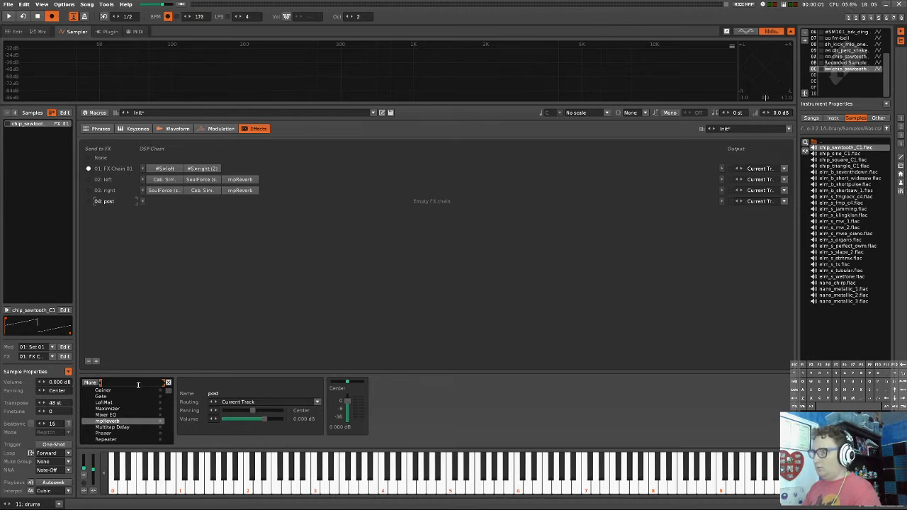
text(end)
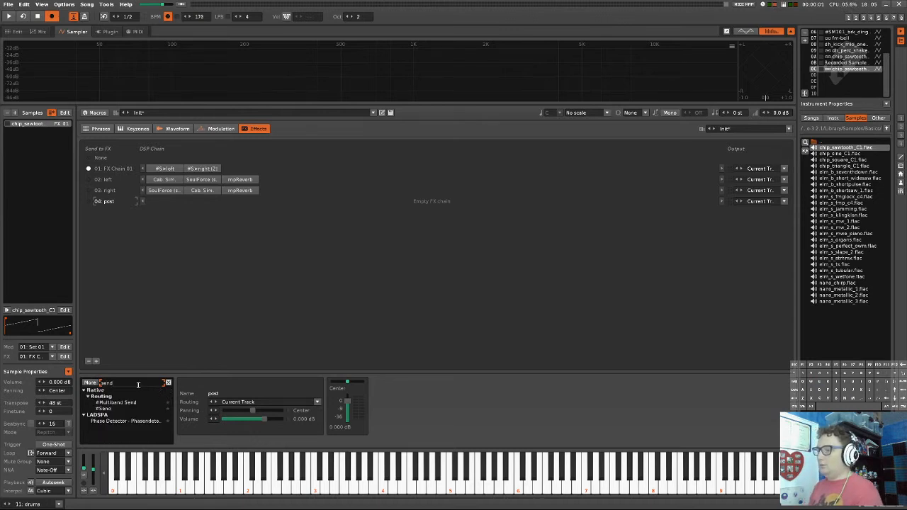
drag(115, 402, 287, 181)
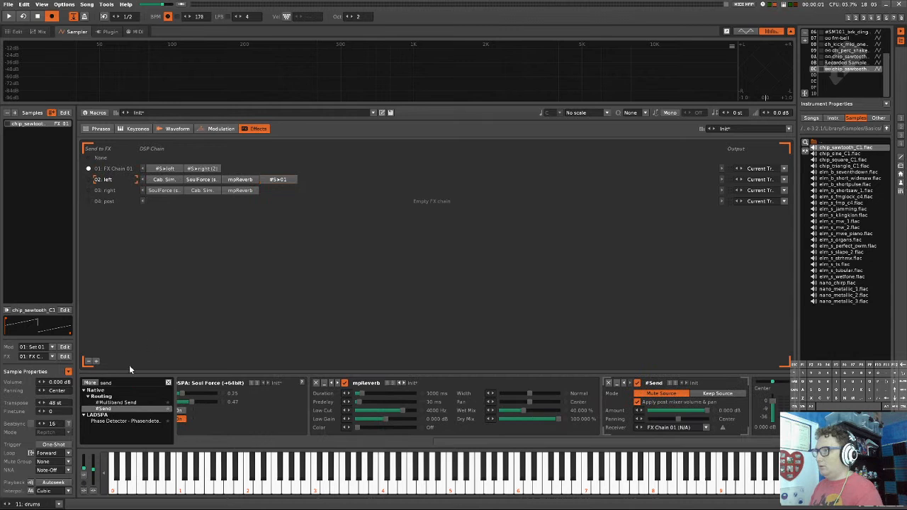
drag(123, 407, 291, 192)
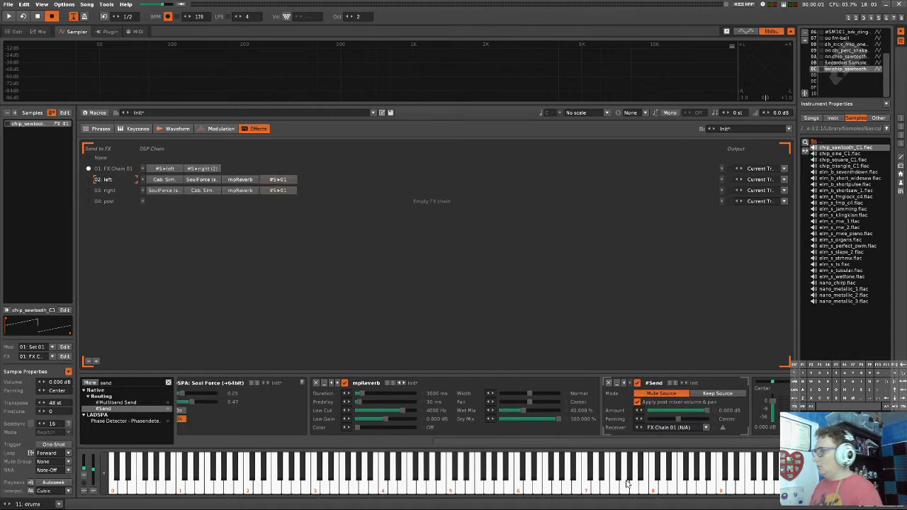
- Set the receiver of the new sends in the left and right chains to post and play a test note
click(688, 421)
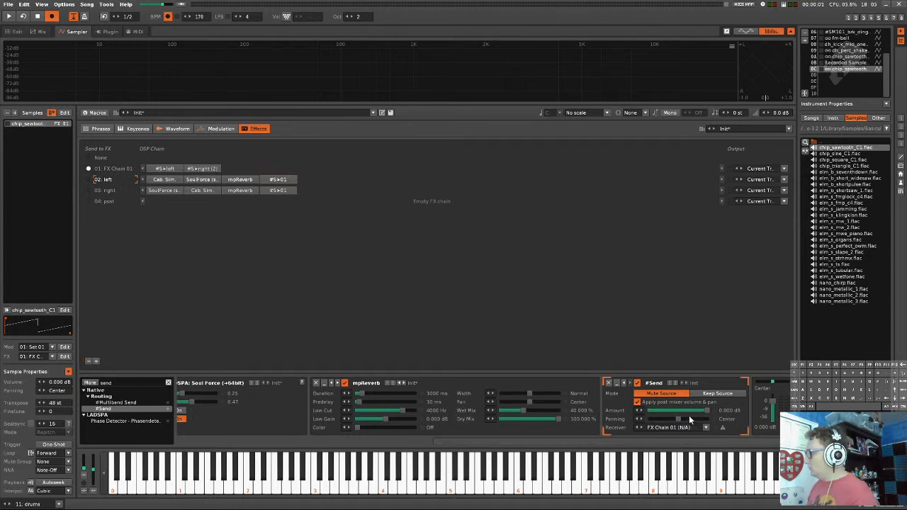
click(279, 191)
click(705, 427)
click(698, 418)
key(space)
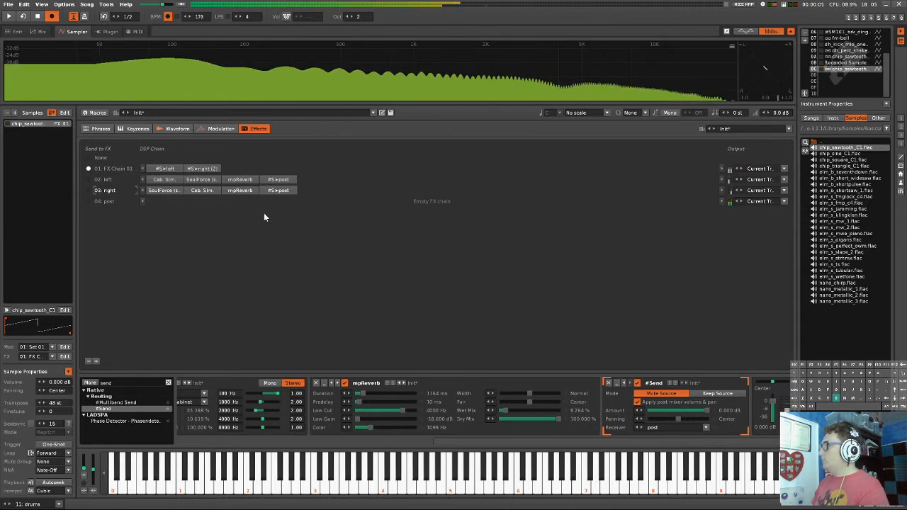
click(20, 31)
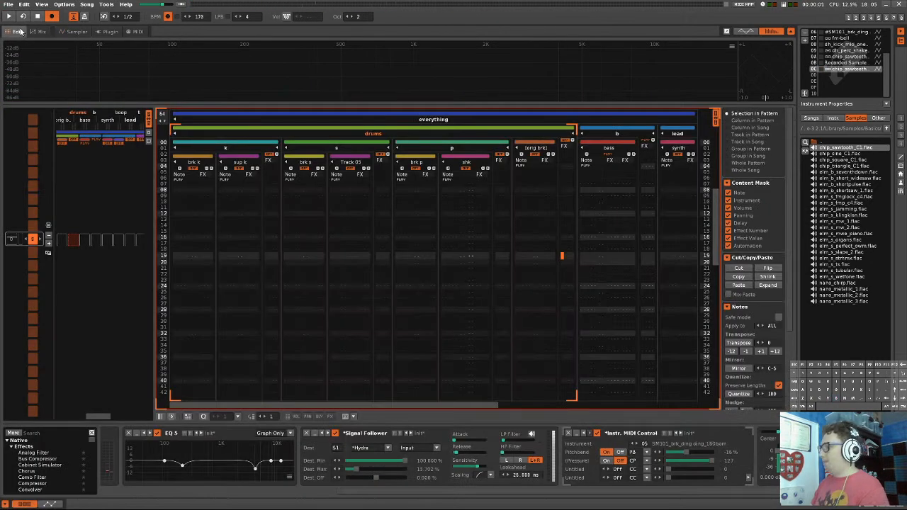
text(zzzz)
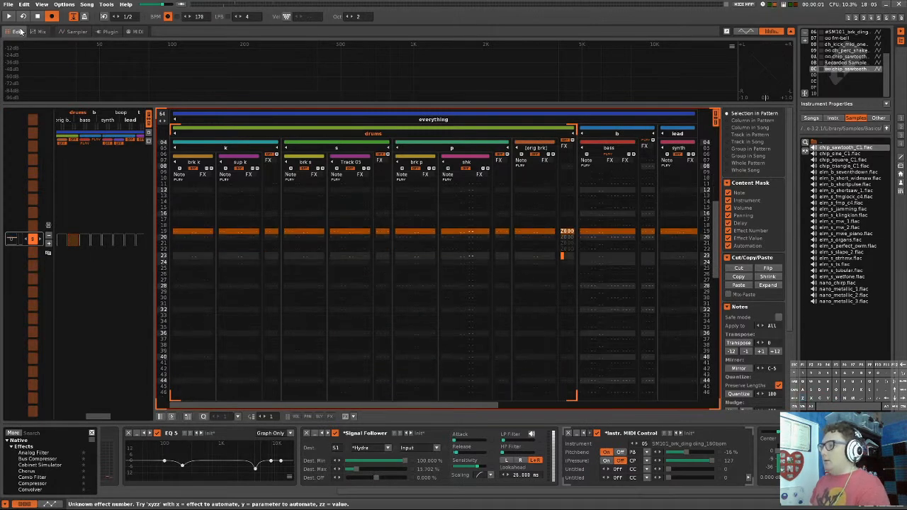
key(ctrl+z)
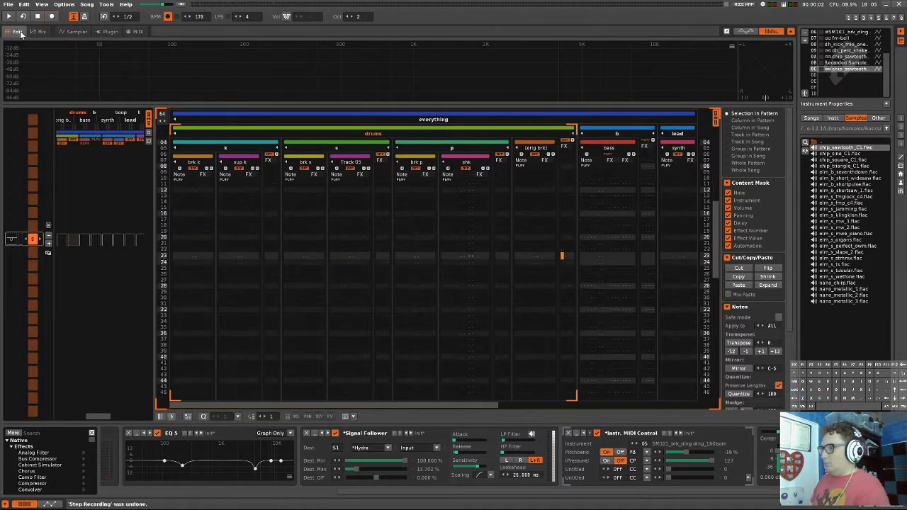
click(76, 32)
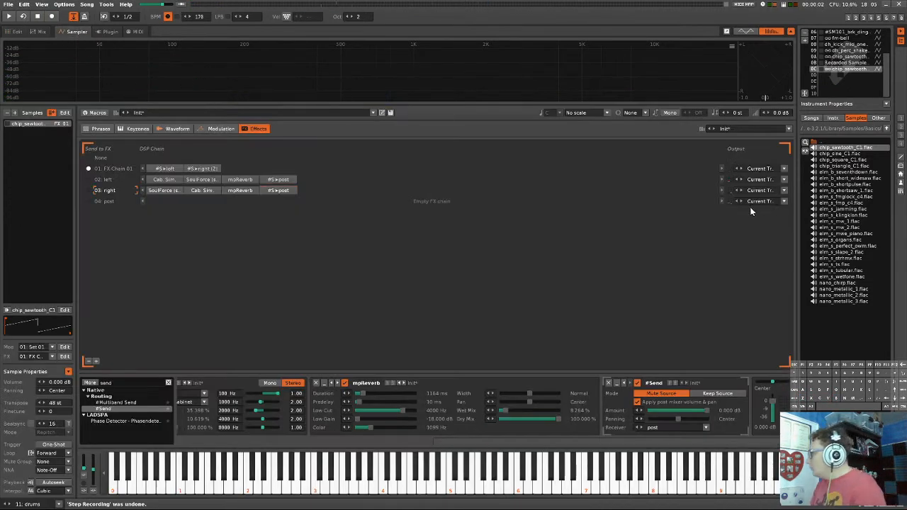
- Insert an EQ 5 between the mpReverb and the send in the left chain, and shape its third band into a boost near 1 kHz
key(b)
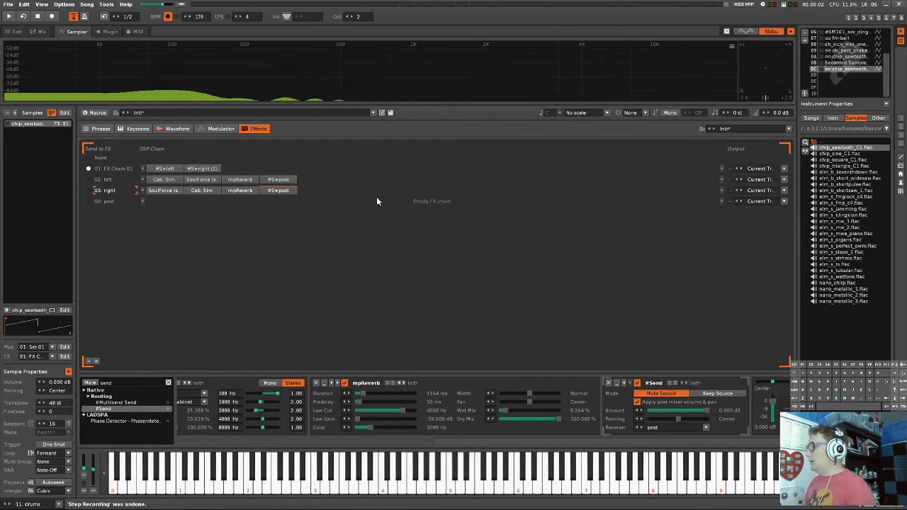
mouse_move(481, 442)
mouse_down()
mouse_move(461, 443)
mouse_move(482, 442)
mouse_up()
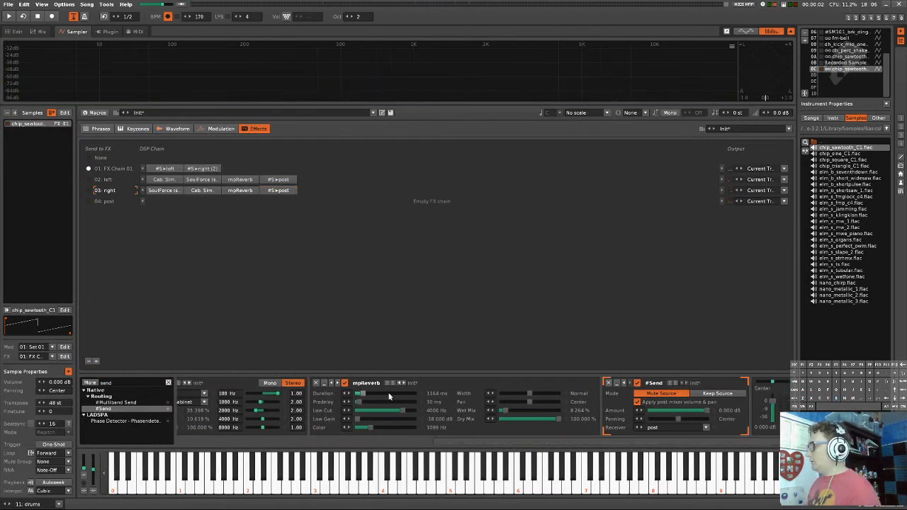
click(126, 382)
key(BackSpace)
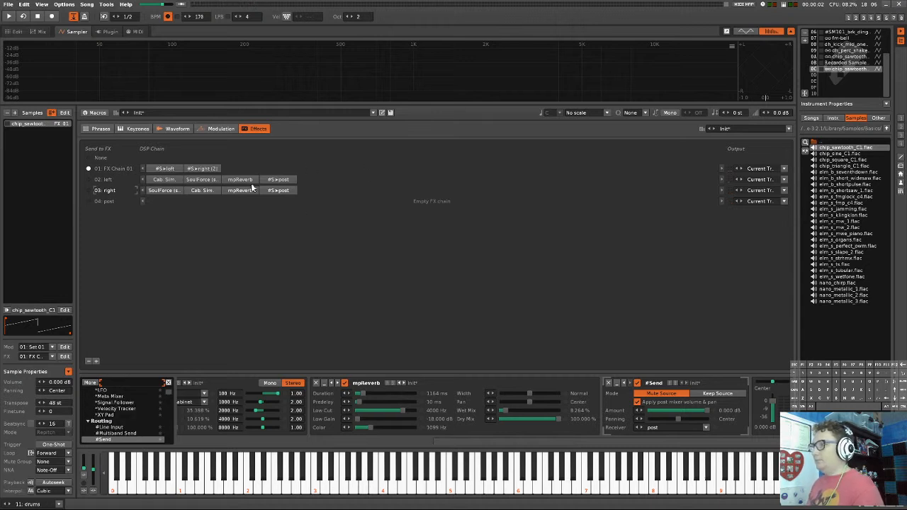
click(240, 281)
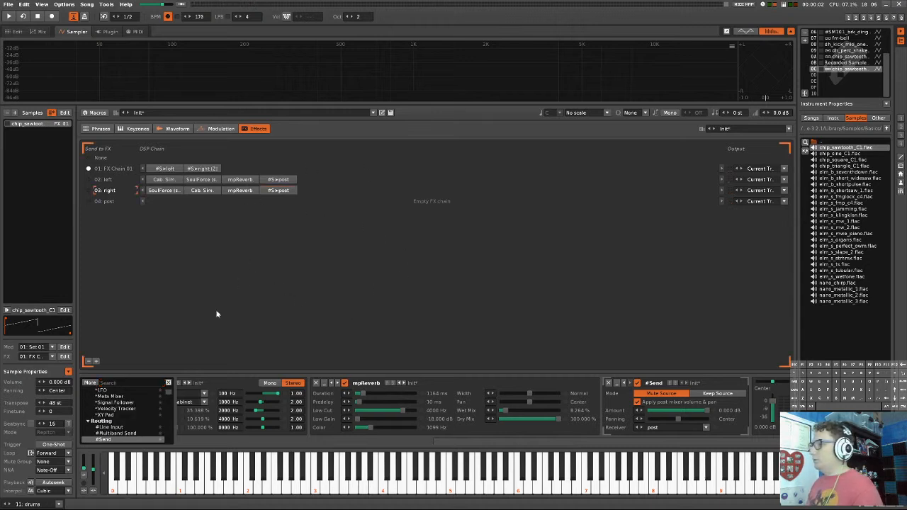
scroll(120, 416, up, 10)
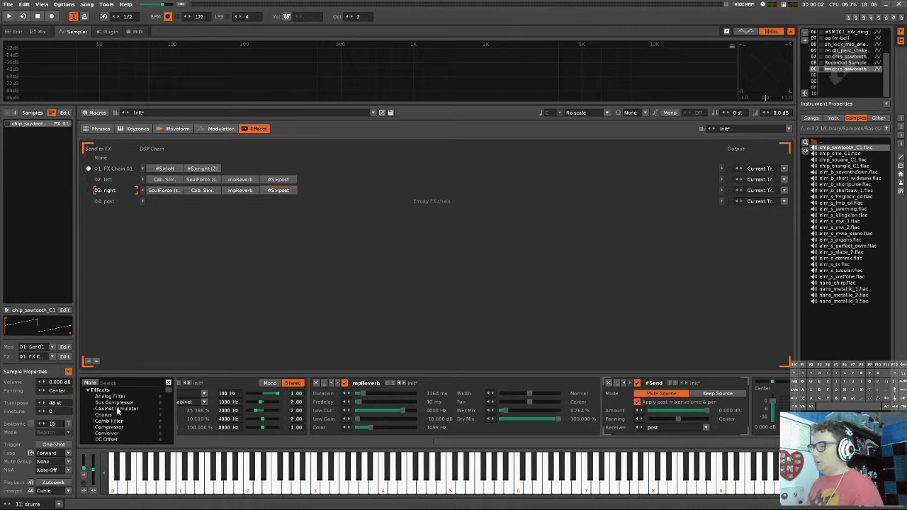
scroll(117, 407, down, 2)
scroll(117, 415, down, 1)
mouse_move(122, 415)
mouse_down()
mouse_move(155, 396)
mouse_move(323, 189)
mouse_up()
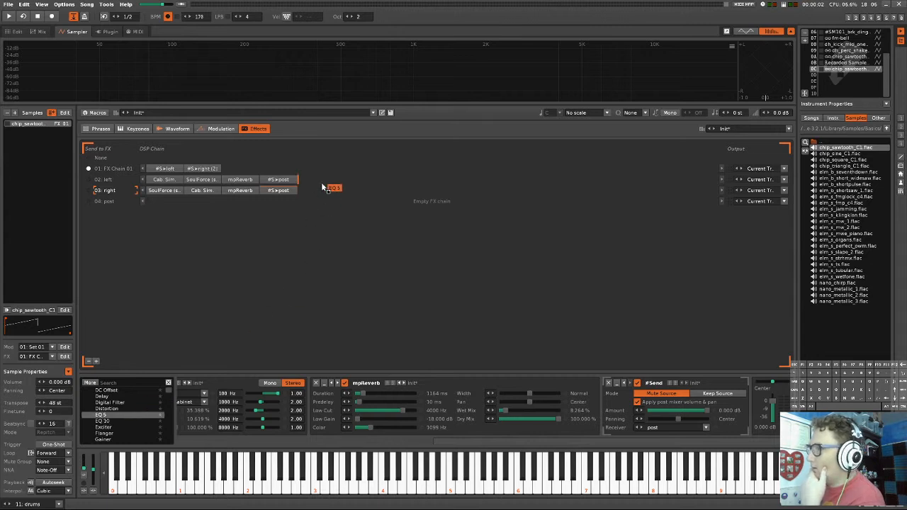
drag(264, 183, 265, 181)
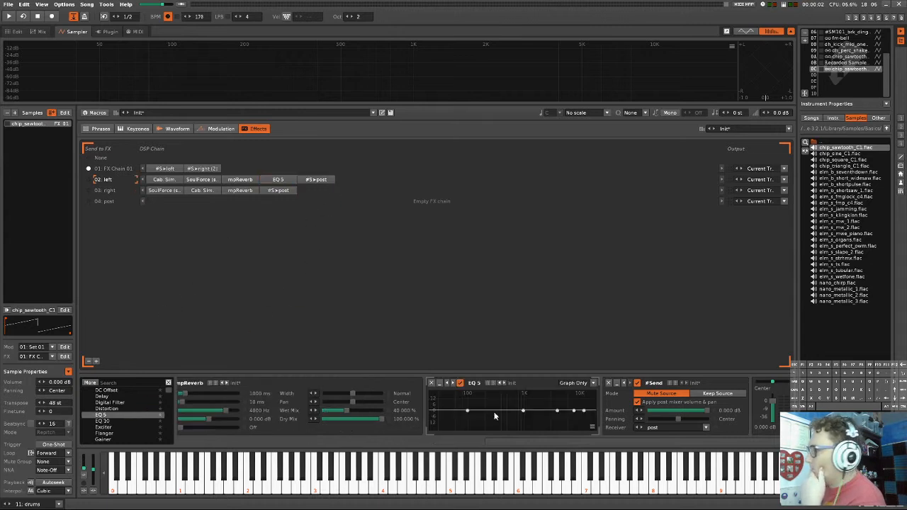
key(z)
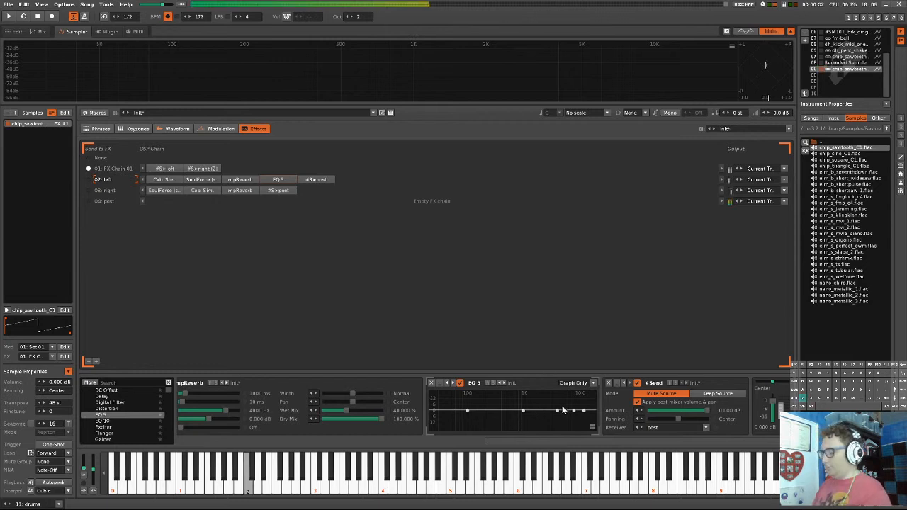
drag(558, 411, 520, 405)
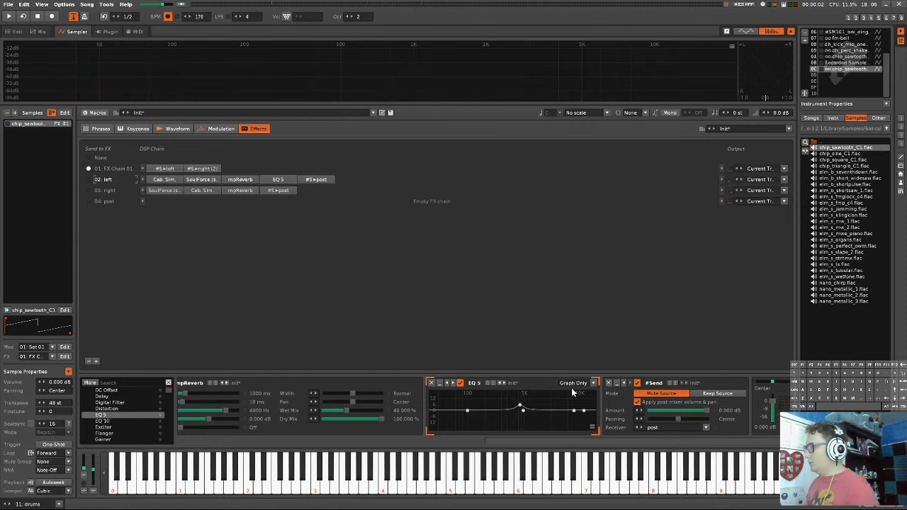
- Insert an *LFO device between the EQ 5 and the send in the left chain and choose EQ 5 as its destination device
click(121, 382)
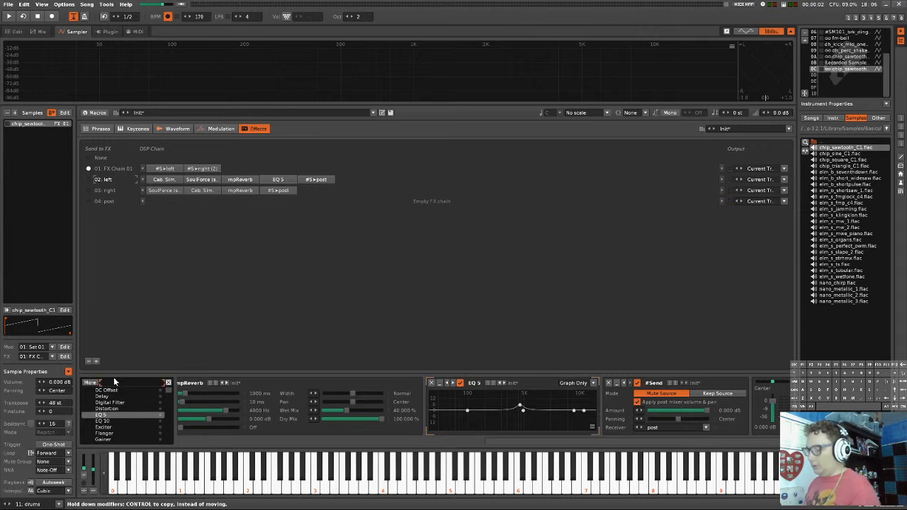
text(lfo)
click(114, 399)
drag(173, 404, 572, 425)
drag(472, 440, 560, 440)
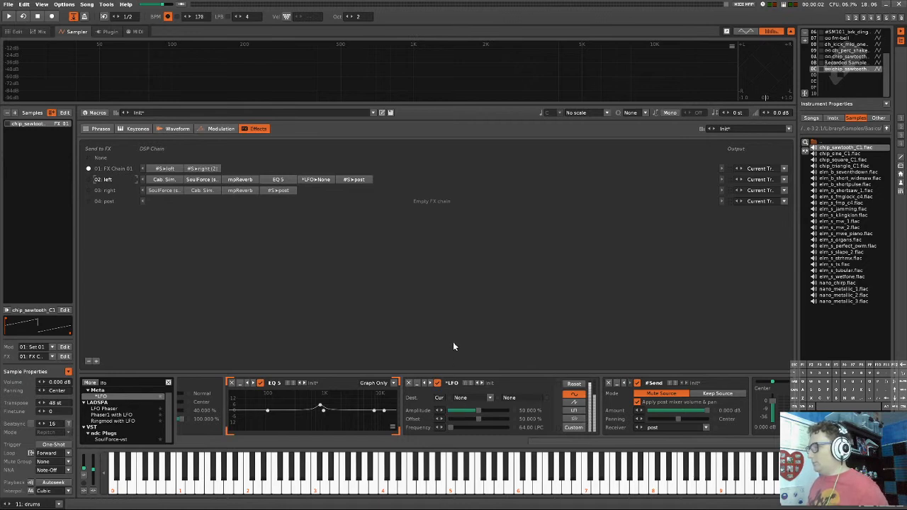
click(484, 376)
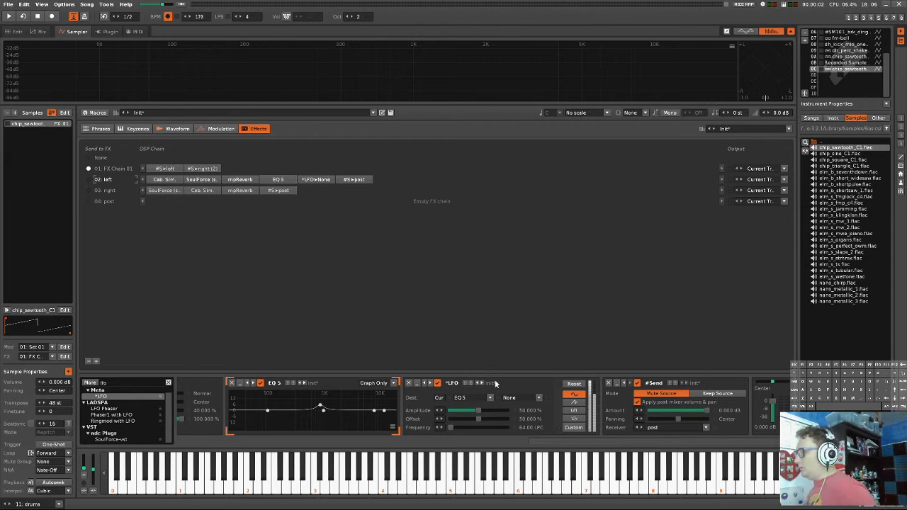
- Target the EQ 5's Frequency 3 with the left chain's LFO and set its amplitude to about 21.5% and offset to about 23.1%
click(515, 337)
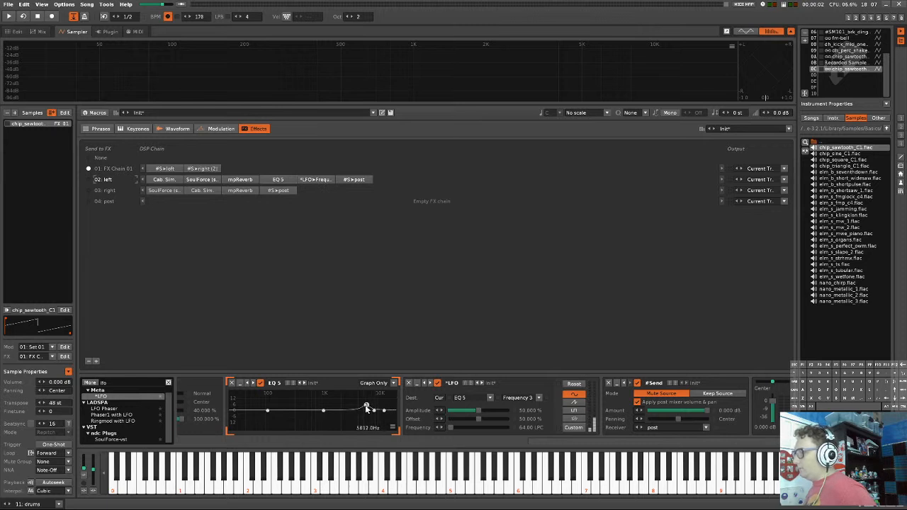
drag(363, 407, 383, 407)
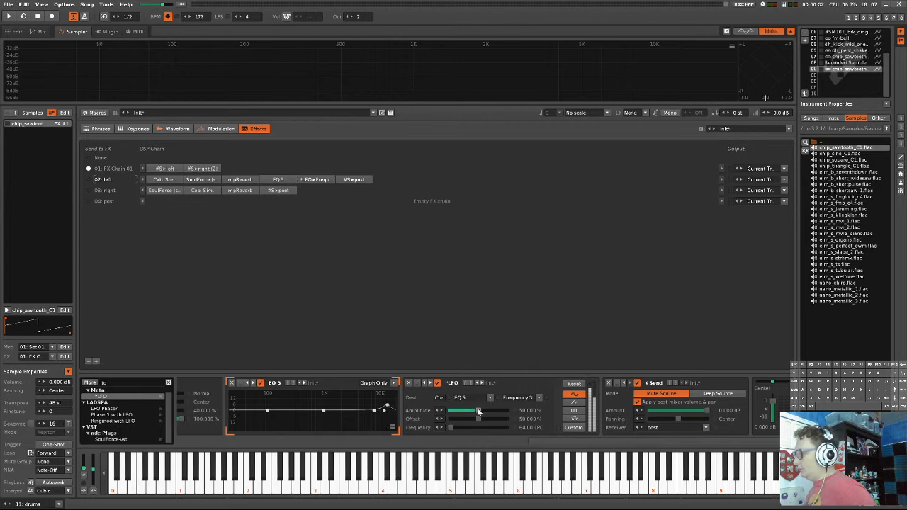
drag(481, 419, 462, 422)
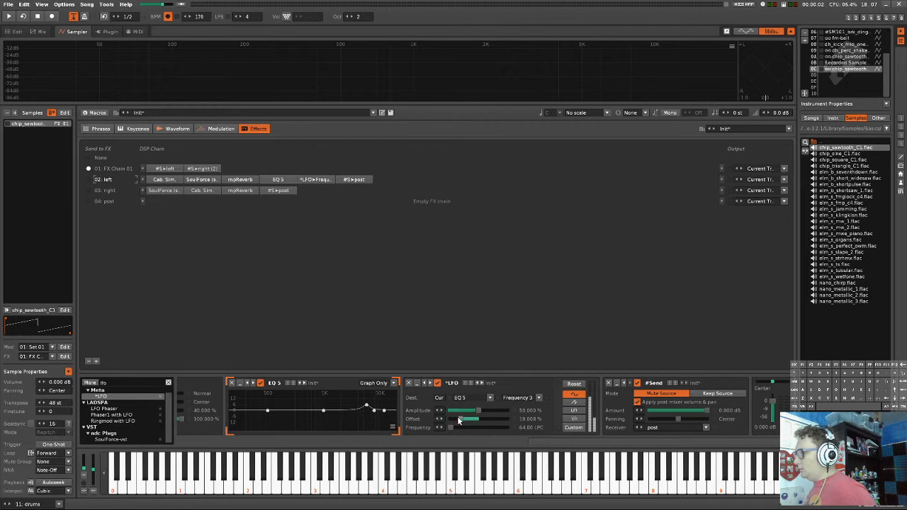
mouse_move(460, 421)
mouse_down()
mouse_move(471, 422)
mouse_move(450, 414)
mouse_move(462, 424)
mouse_up()
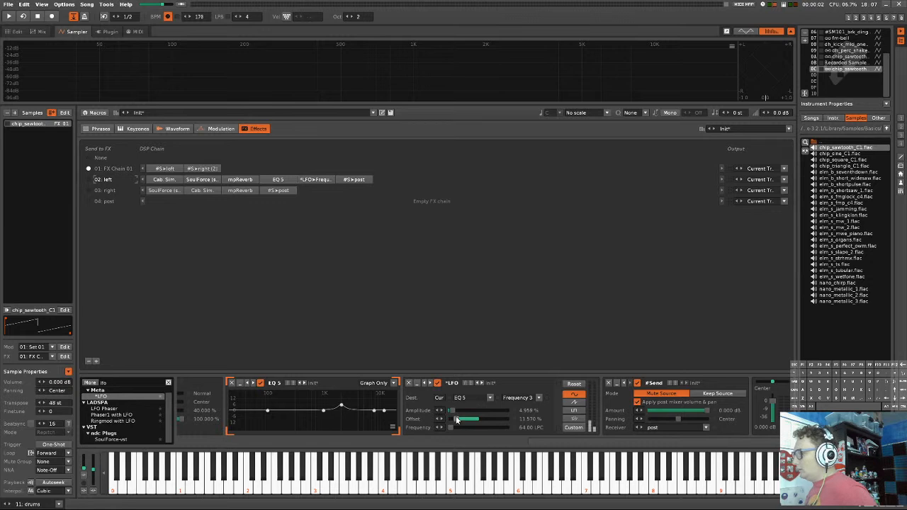
drag(457, 414, 463, 416)
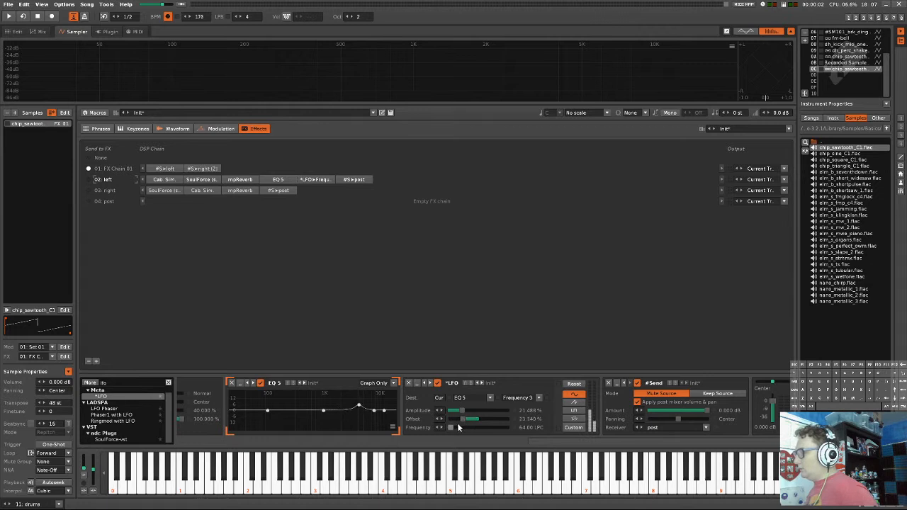
- Set the LFO's offset to about 11.6% and its frequency to about 17.3 LPC, and play a test note
mouse_move(451, 426)
mouse_down()
mouse_move(480, 429)
mouse_move(457, 422)
mouse_up()
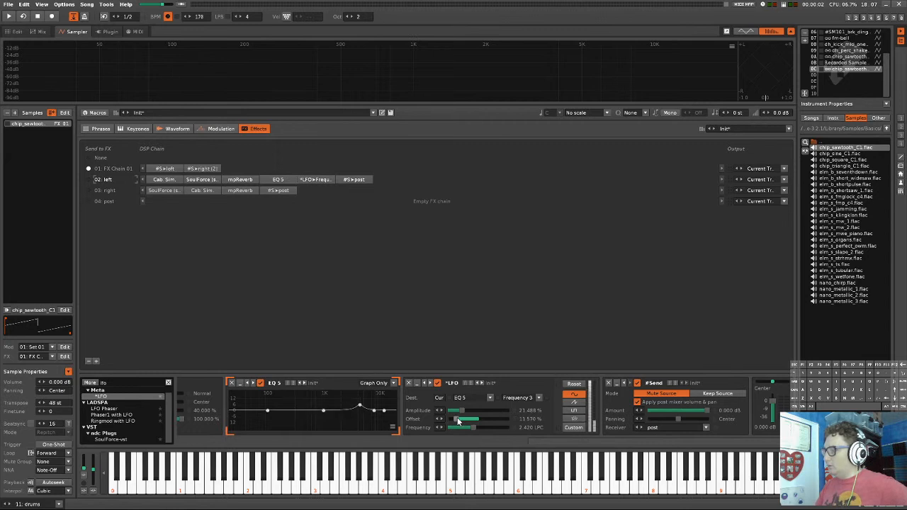
drag(472, 428, 452, 427)
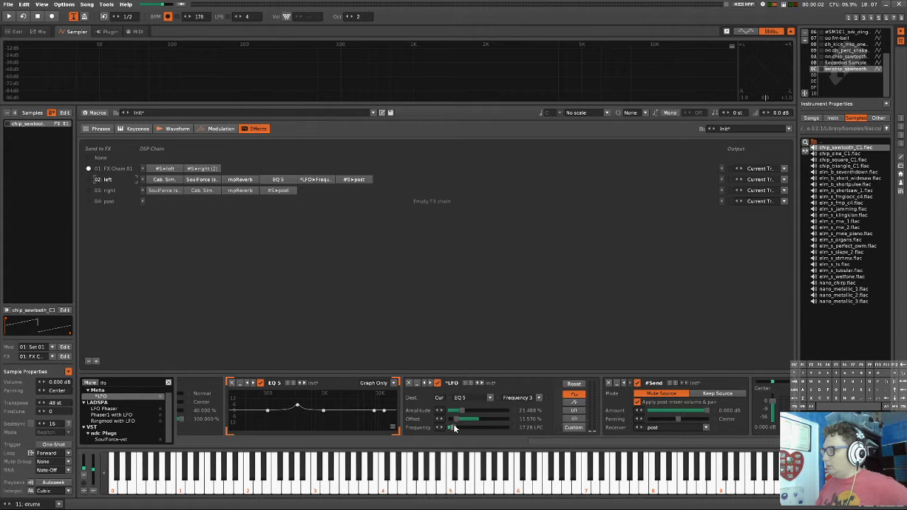
key(z)
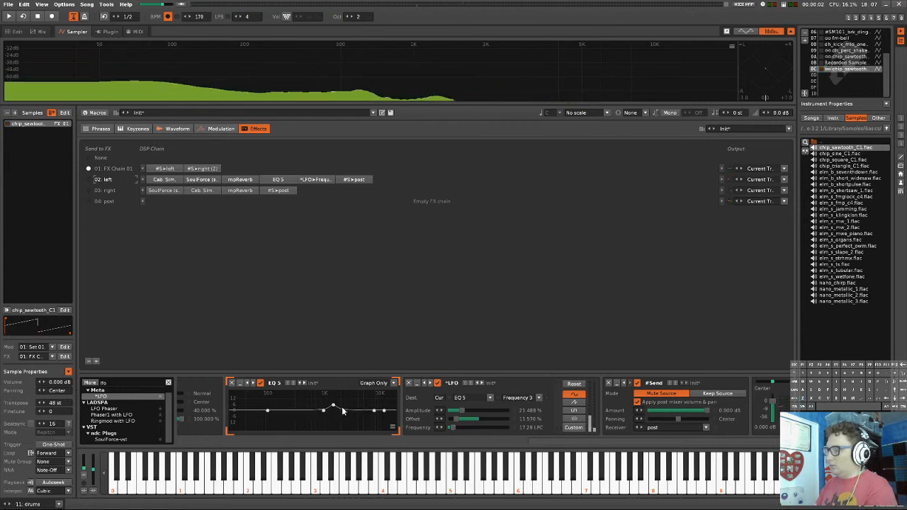
- Show the EQ 5 in Full Display and set its third band's gain to about 2.8 dB
click(374, 382)
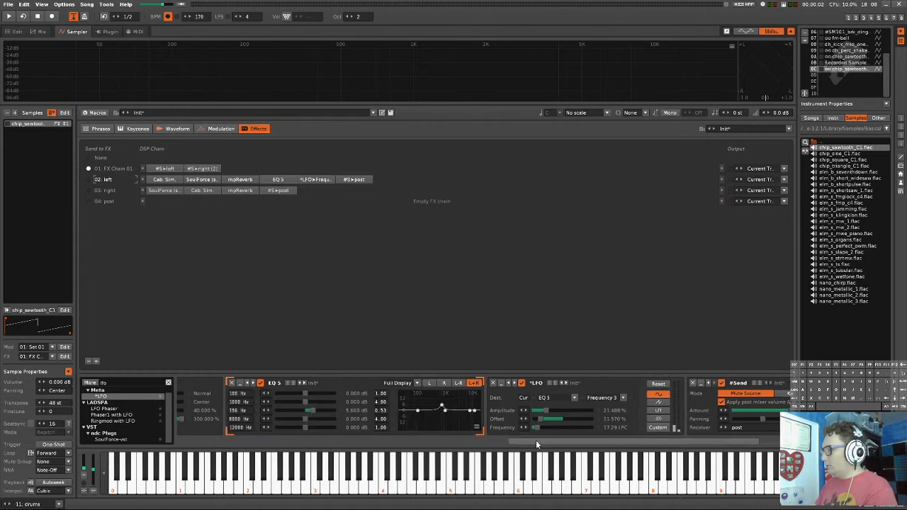
drag(536, 440, 523, 444)
drag(347, 411, 342, 410)
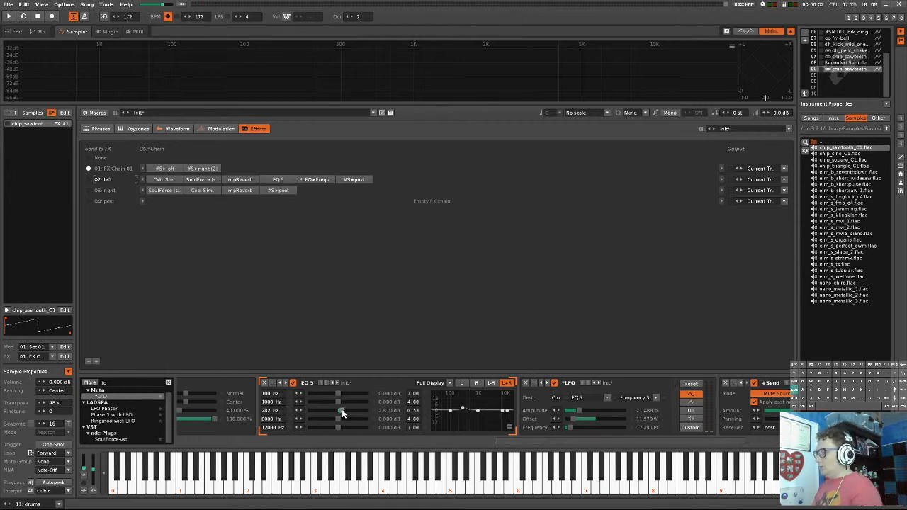
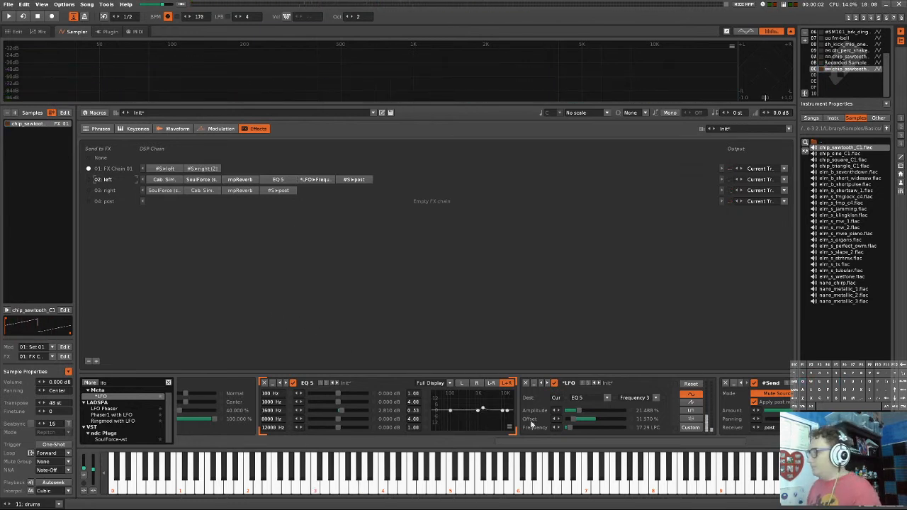
- Clear the device search and add a Distortion device to the end of the right chain
drag(631, 438, 574, 438)
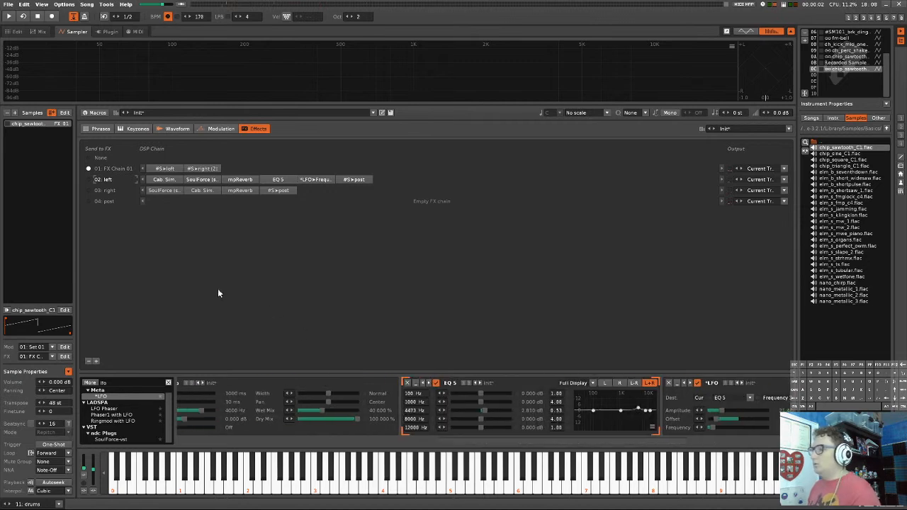
click(126, 382)
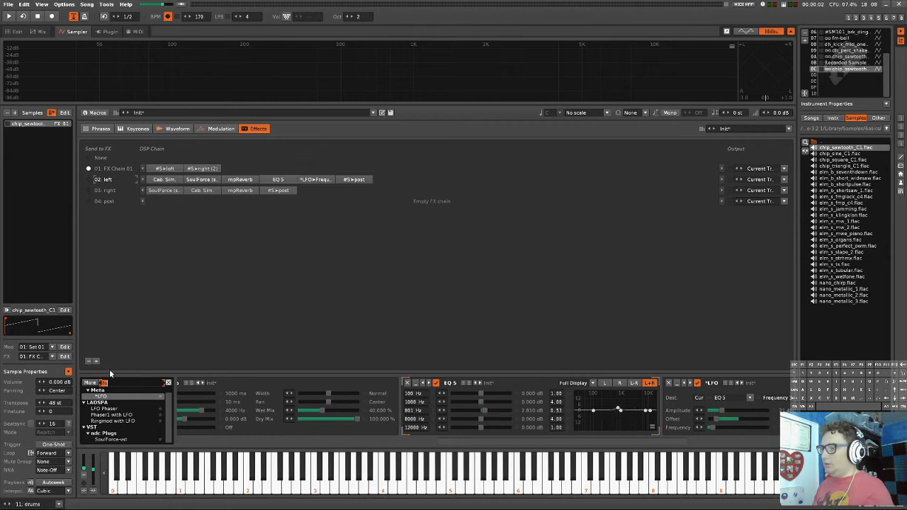
key(BackSpace)
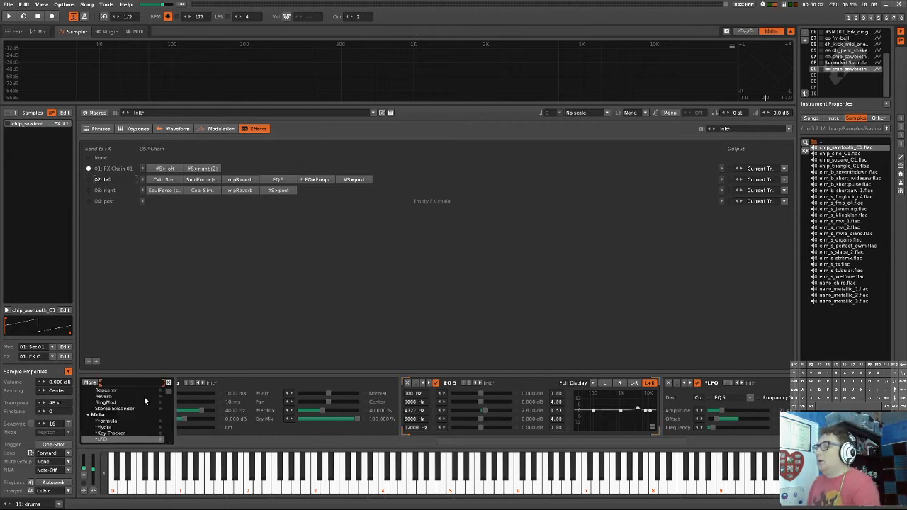
scroll(140, 401, up, 3)
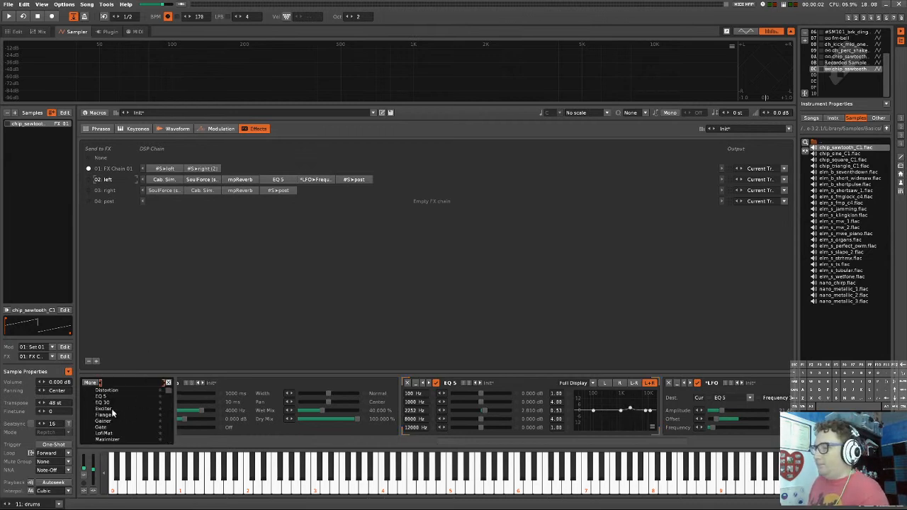
scroll(112, 421, up, 2)
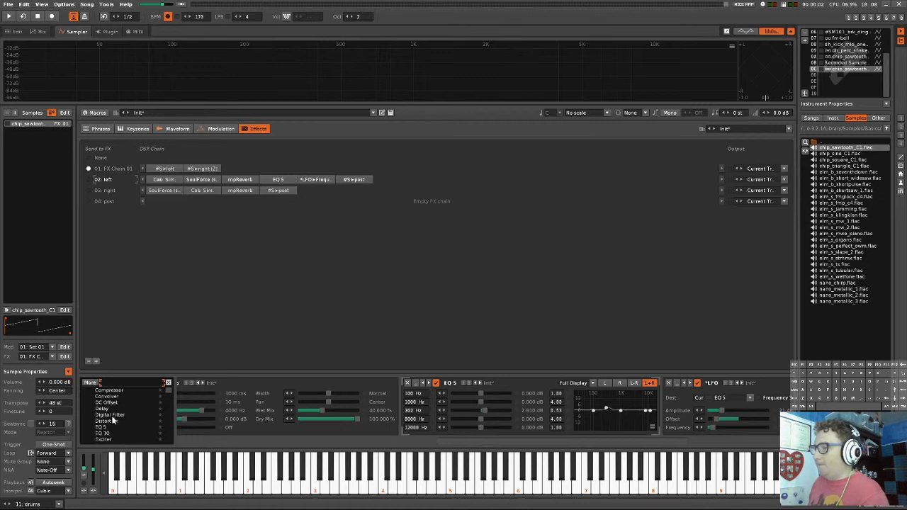
mouse_move(101, 423)
mouse_down()
mouse_move(383, 251)
mouse_move(348, 198)
mouse_up()
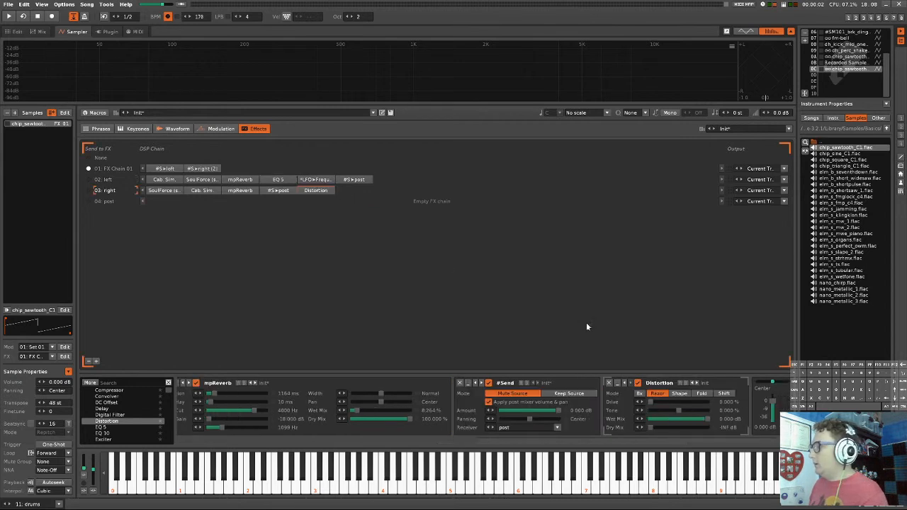
- Set the Distortion's wet mix to about -18.7 dB, dry mix to 0 dB, drive to about 33% and tone to about -60%, playing a test note
drag(707, 420, 769, 429)
key(z)
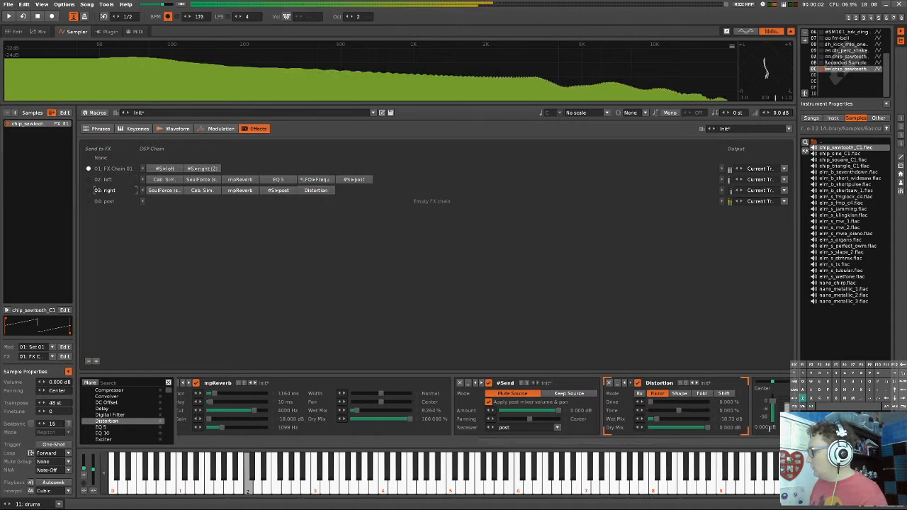
click(658, 401)
mouse_move(658, 402)
mouse_down()
mouse_move(691, 405)
mouse_move(661, 413)
mouse_up()
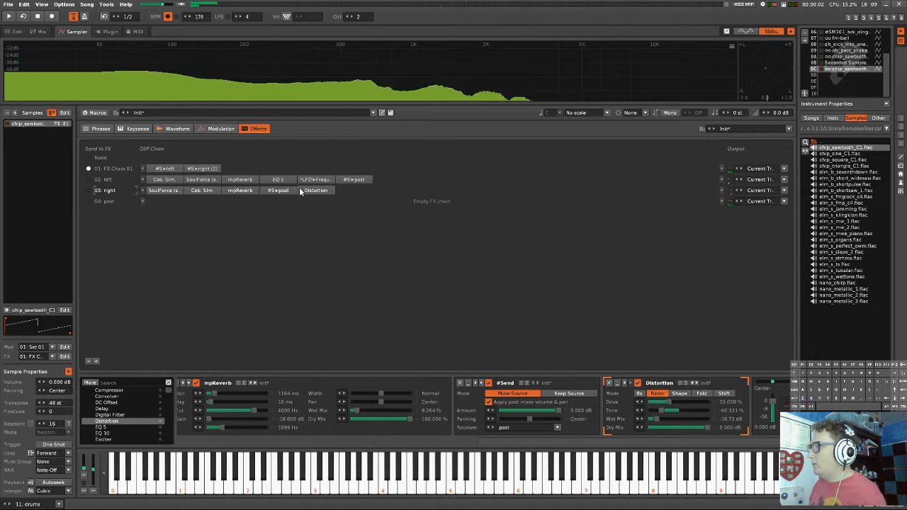
- Move the Distortion ahead of the send in the right chain and set its wet mix to about -15.2 dB
drag(309, 190, 276, 195)
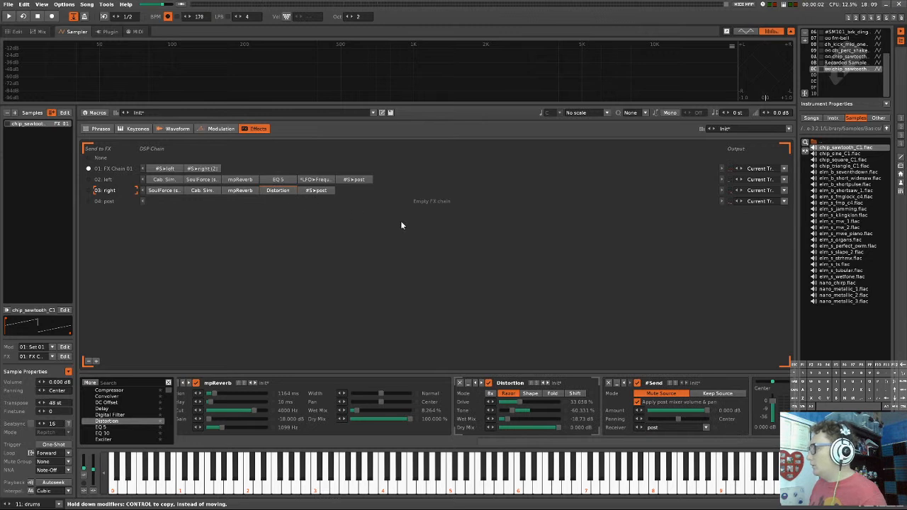
drag(501, 423, 527, 422)
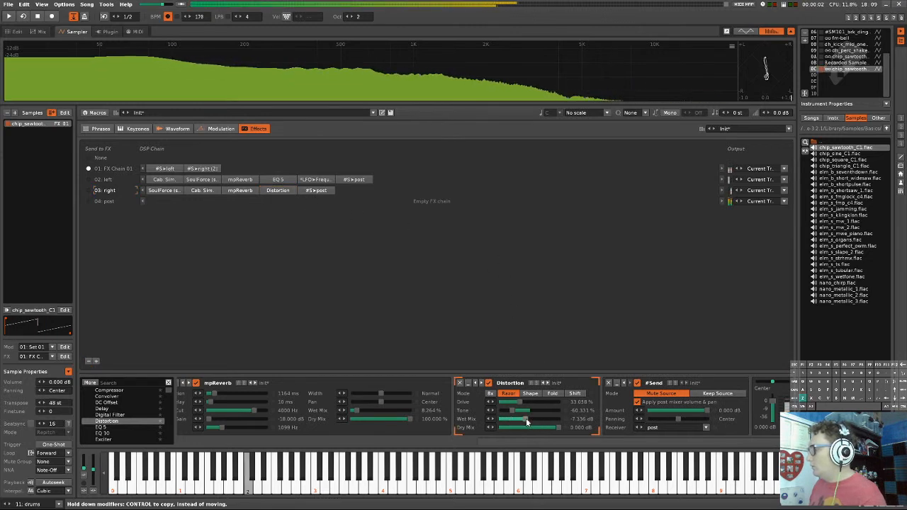
drag(526, 422, 512, 421)
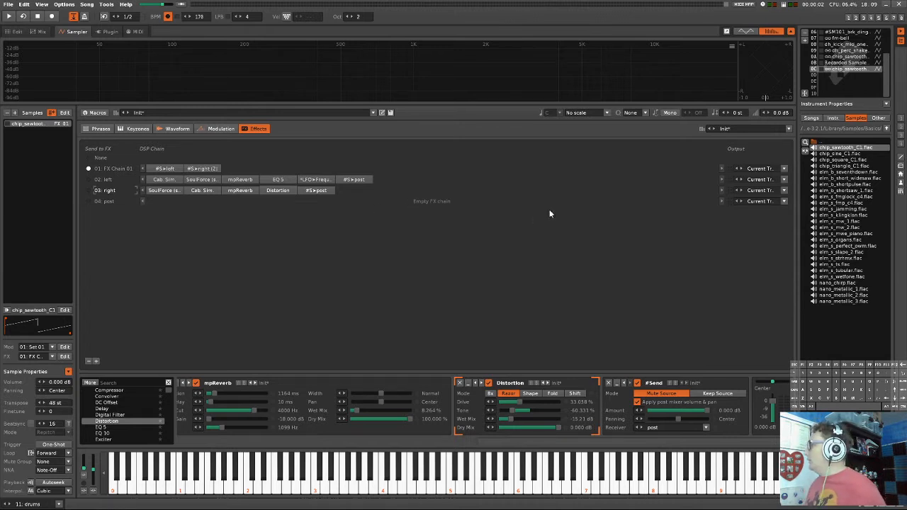
- Audition several elm samples in the Basics folder, including elm_s_jamming, elm_s_fmglock_c4 and elm_b_shortsaw_1
click(836, 184)
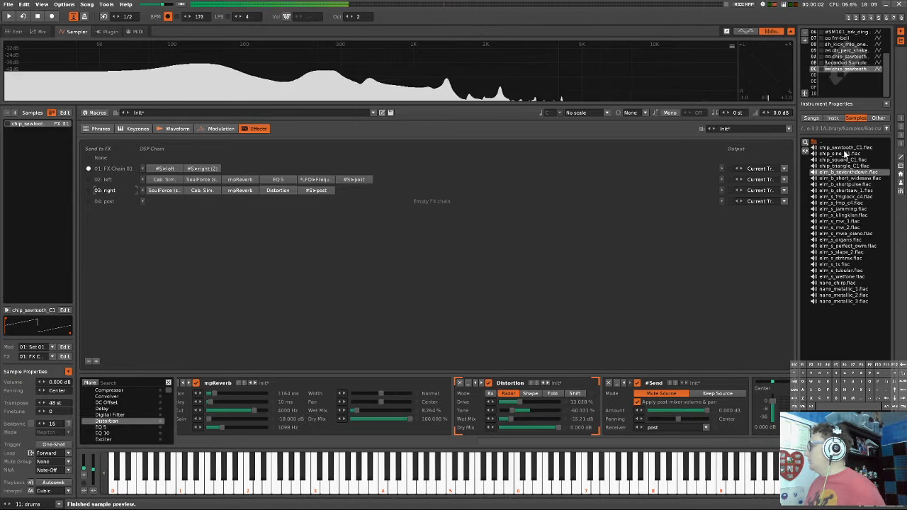
click(851, 210)
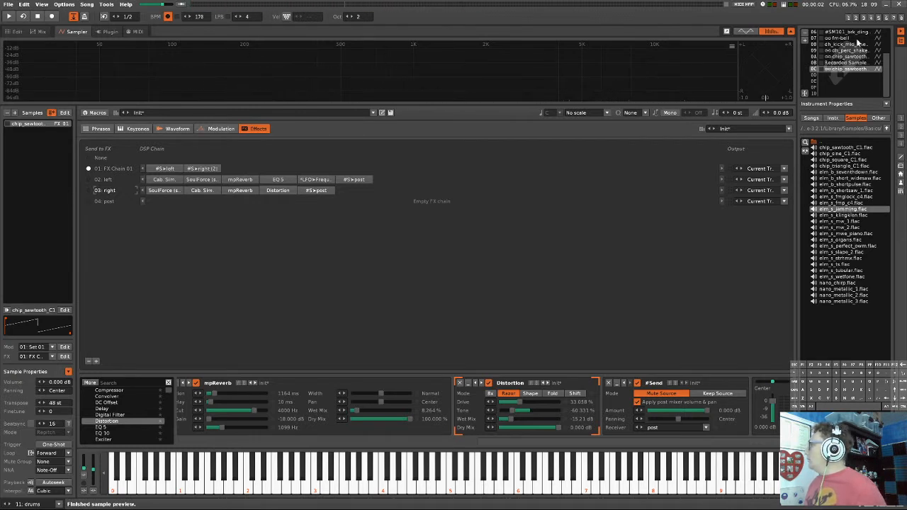
click(851, 143)
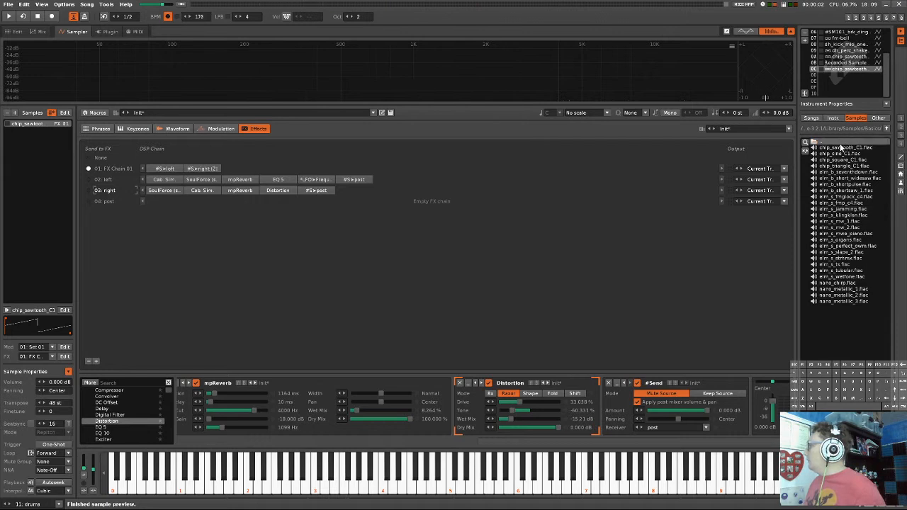
click(838, 177)
click(839, 190)
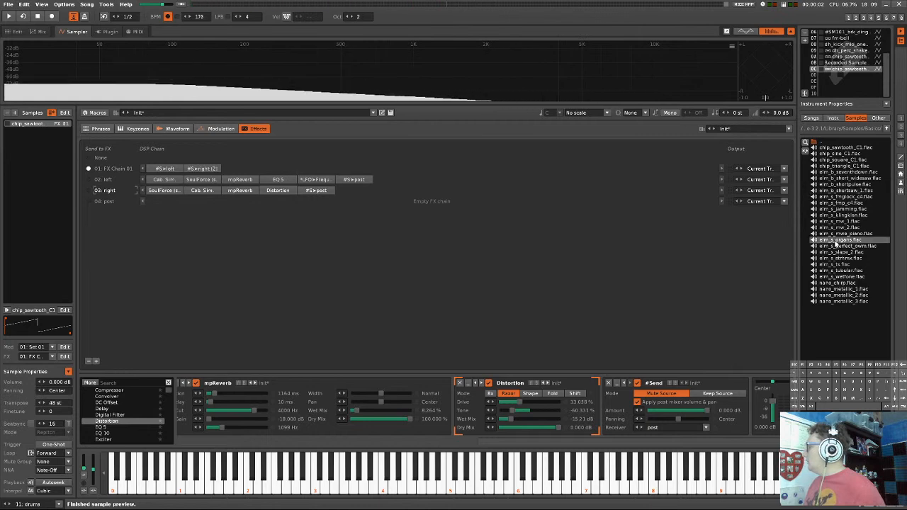
click(844, 208)
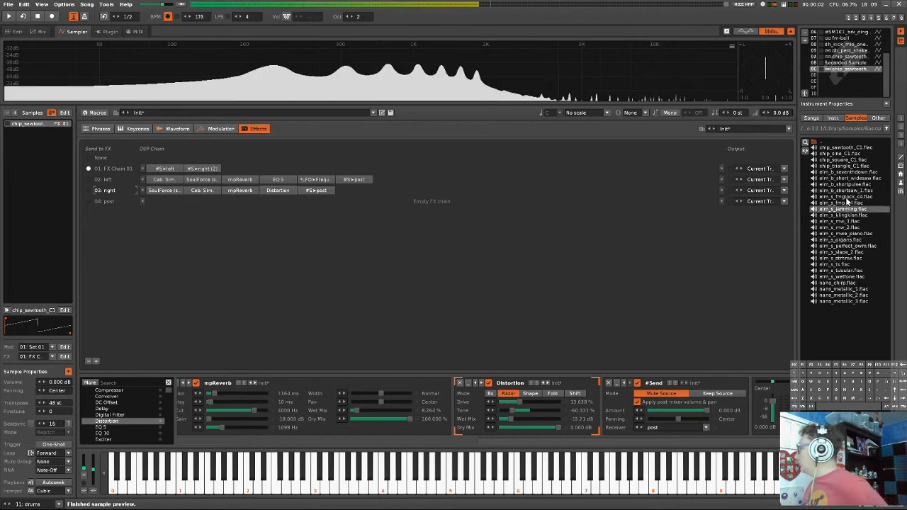
click(847, 197)
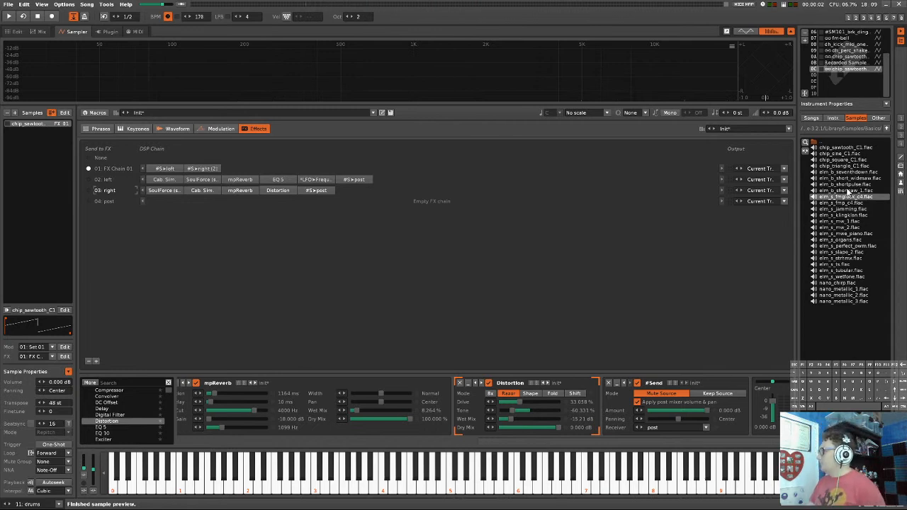
click(848, 190)
- Add elm_b_shortpulse.flac to the instrument's samples and set its effects chain assignment to None
drag(853, 193, 159, 236)
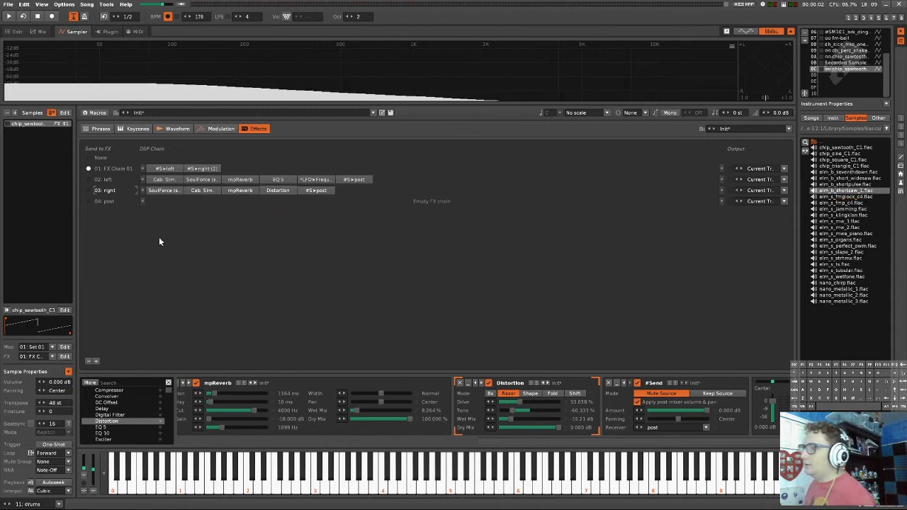
click(855, 184)
drag(859, 188, 29, 176)
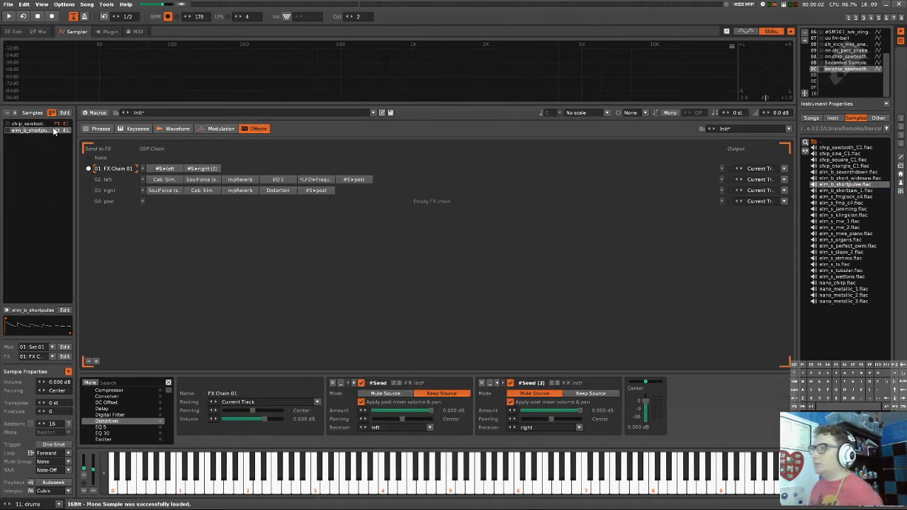
click(87, 156)
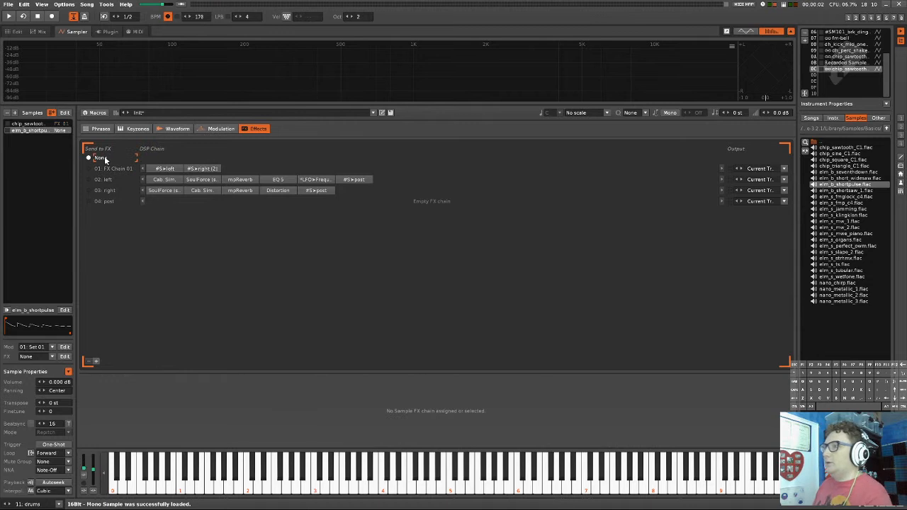
- Inspect the elm_b_shortpulse sample's modulation set and waveform, play a test note, and display the chip_sawtooth_C1 waveform
click(220, 128)
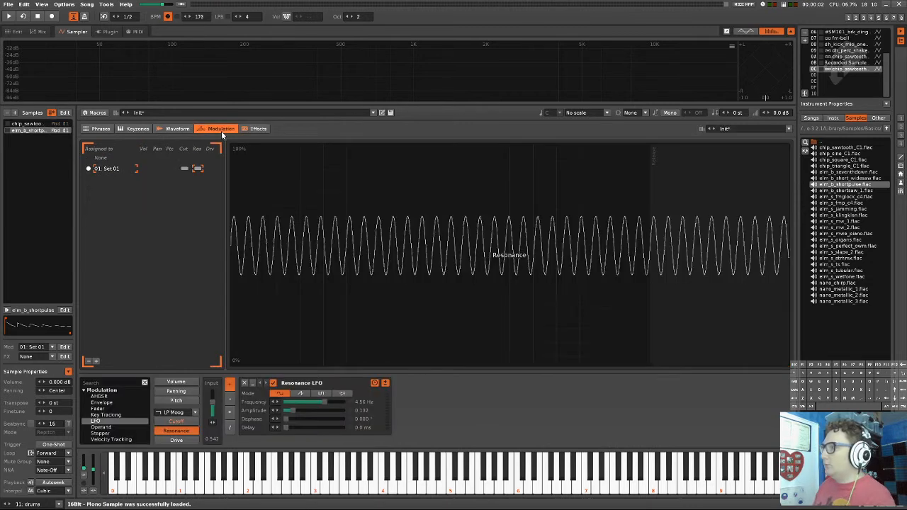
double_click(52, 131)
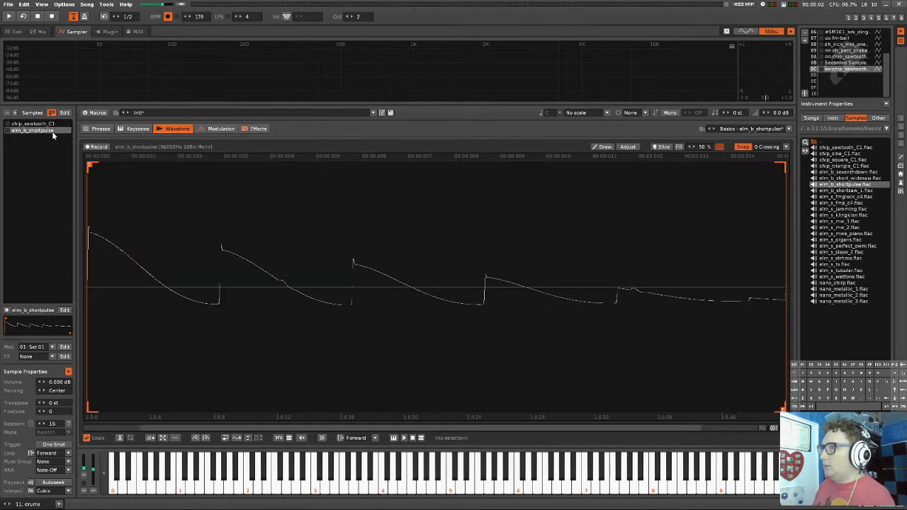
key(z)
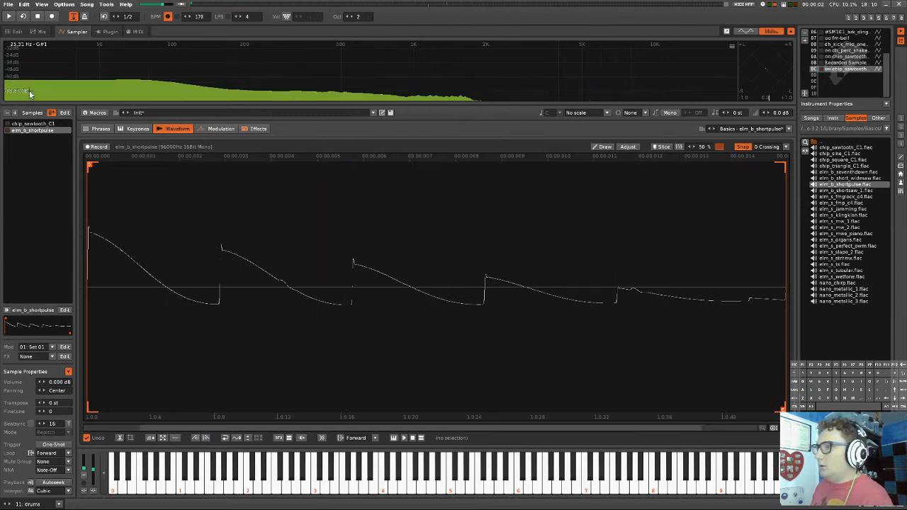
click(41, 124)
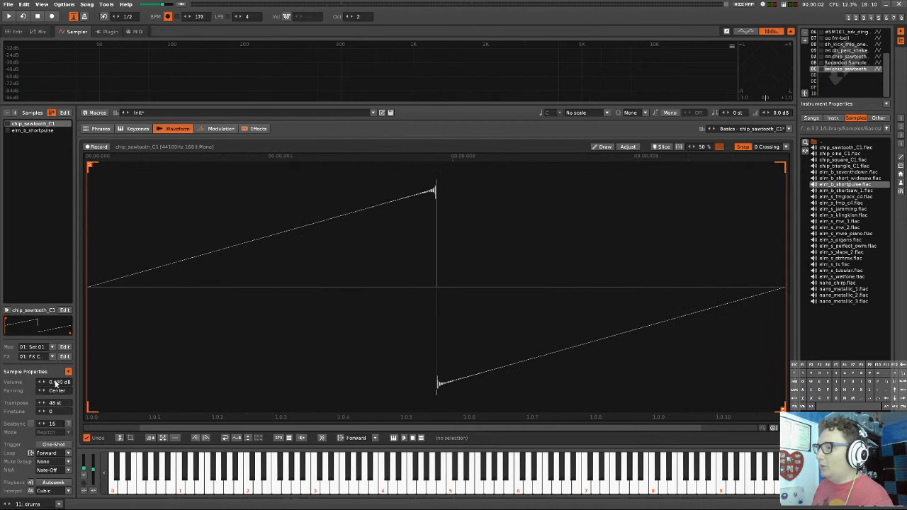
- Play a test note and lower the chip_sawtooth_C1 sample's volume to about -22.1 dB
key(z)
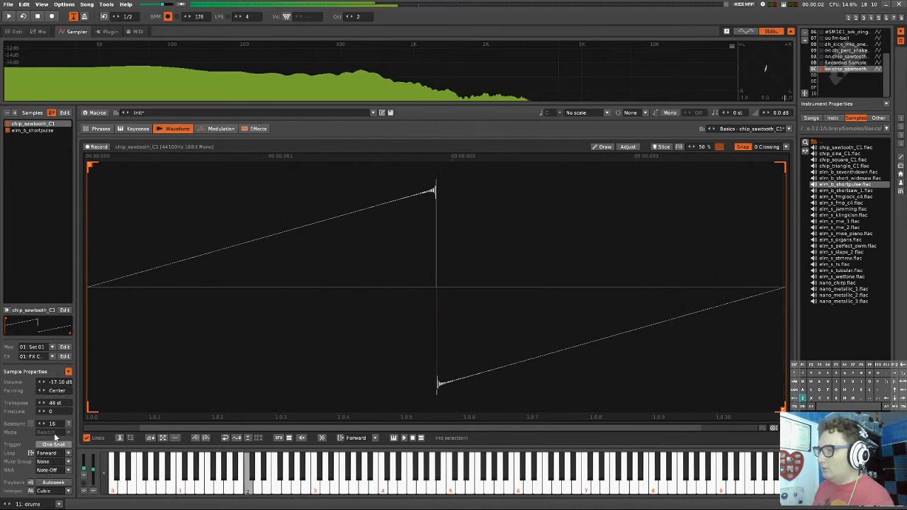
drag(66, 382, 60, 401)
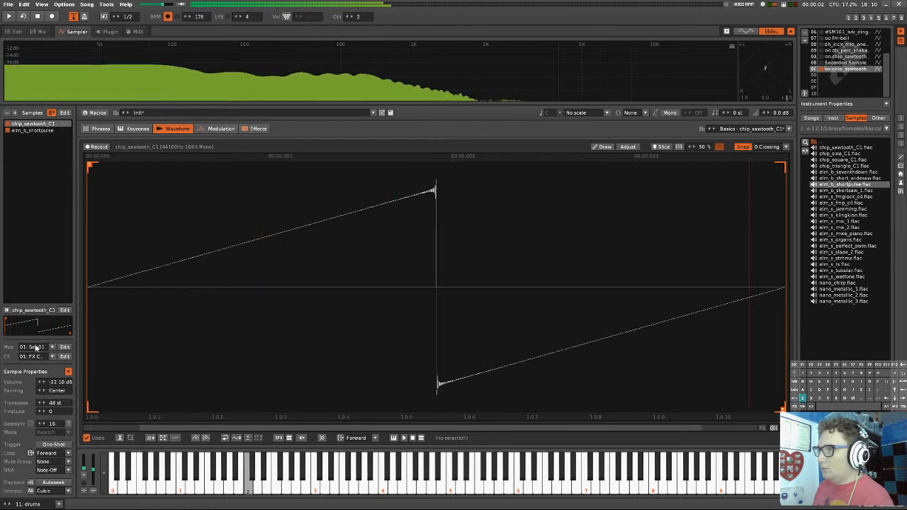
- Set the elm_b_shortpulse sample's transpose to 19 st and play a test note
click(55, 132)
key(z)
drag(61, 404, 55, 375)
double_click(51, 402)
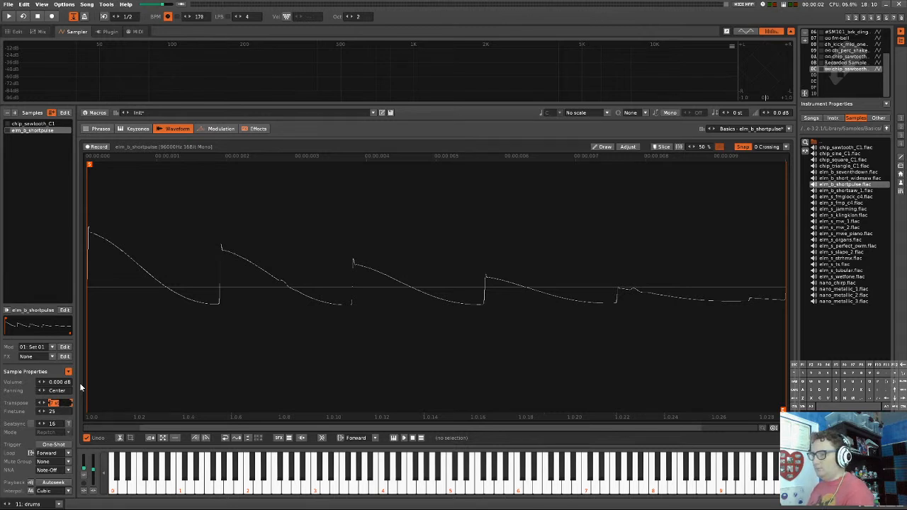
key(Return)
key(z)
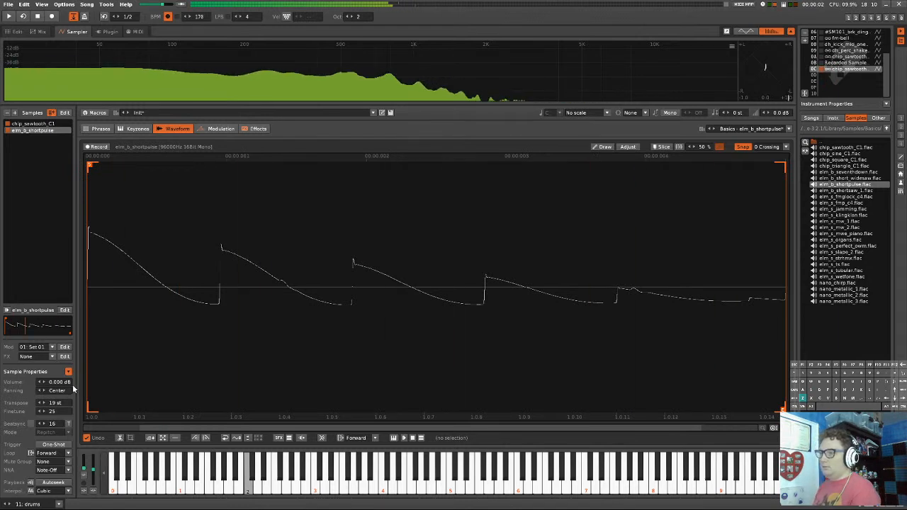
- Try elm_b_shortpulse transpose values between 19 and 24 st by ear while playing a test note
scroll(61, 403, down, 1)
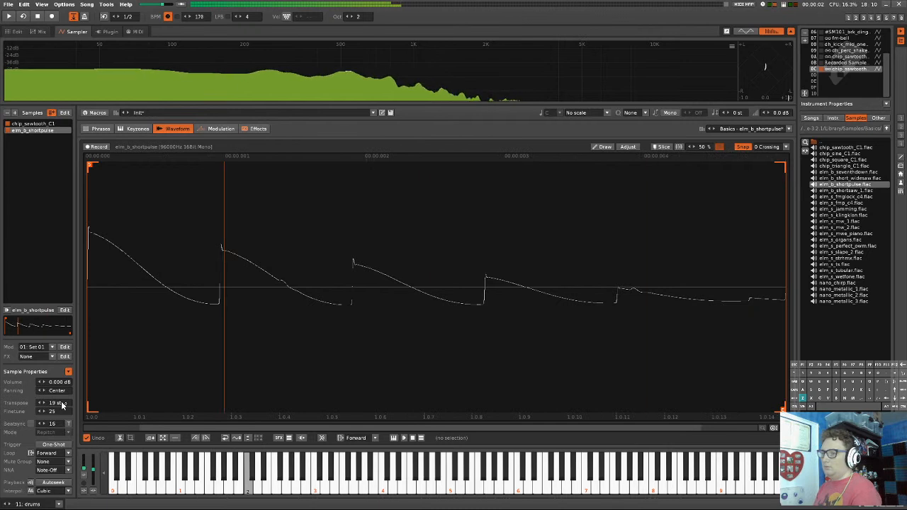
scroll(61, 404, up, 1)
scroll(61, 404, up, 5)
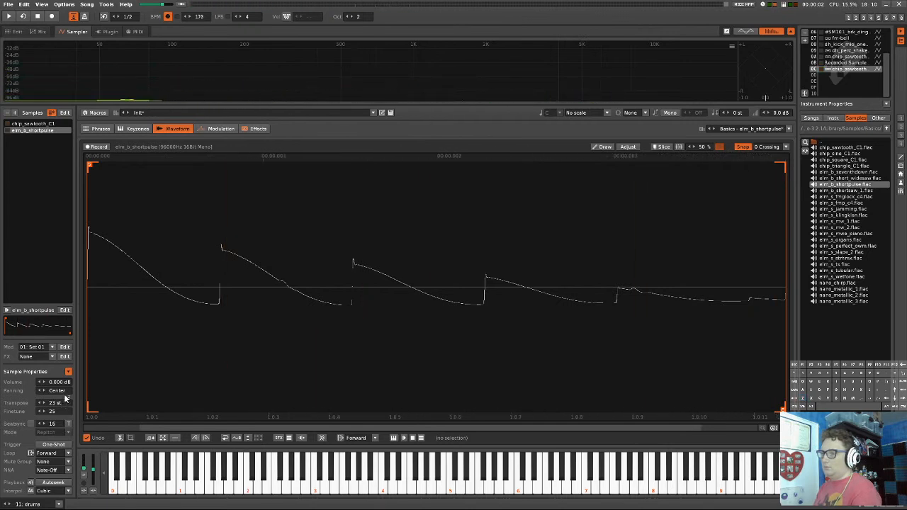
key(z)
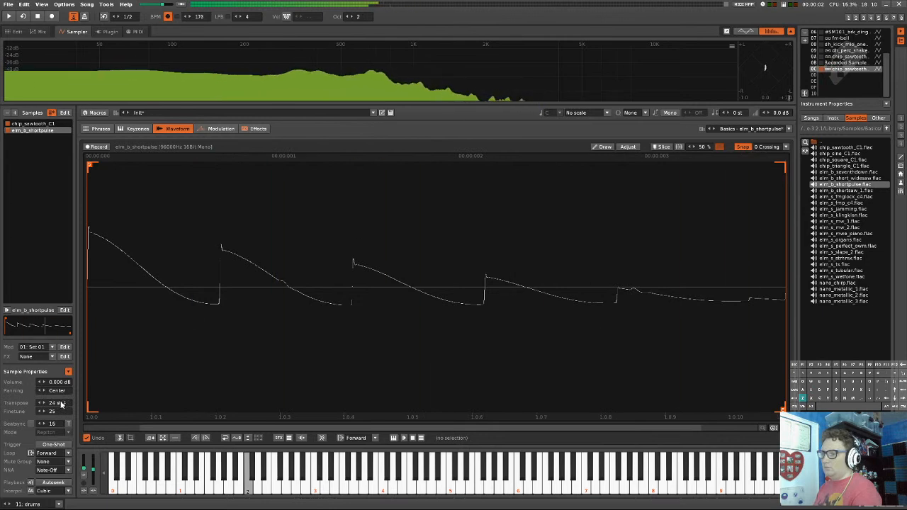
scroll(62, 405, down, 2)
scroll(65, 406, down, 2)
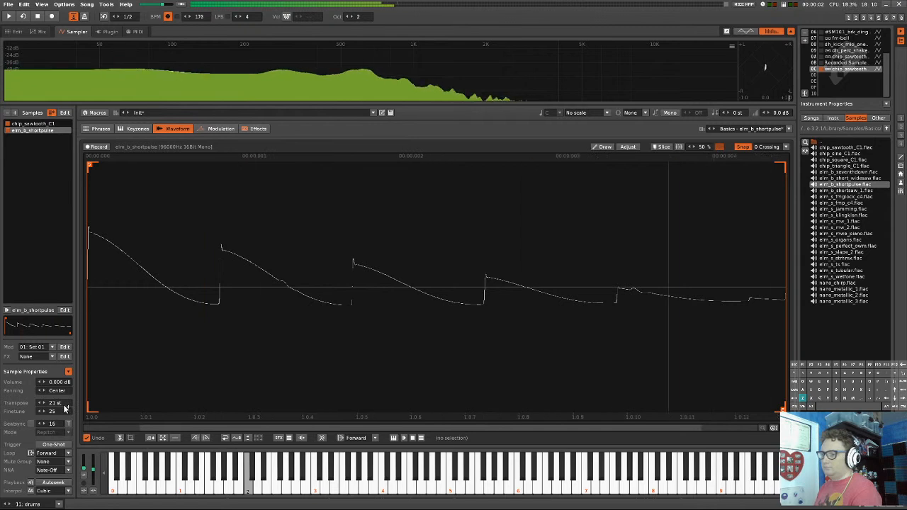
- Set the elm_b_shortpulse finetune to 0 and transpose to 48 st, and audition it with test notes
mouse_move(64, 412)
mouse_down()
mouse_move(61, 461)
mouse_move(59, 423)
mouse_up()
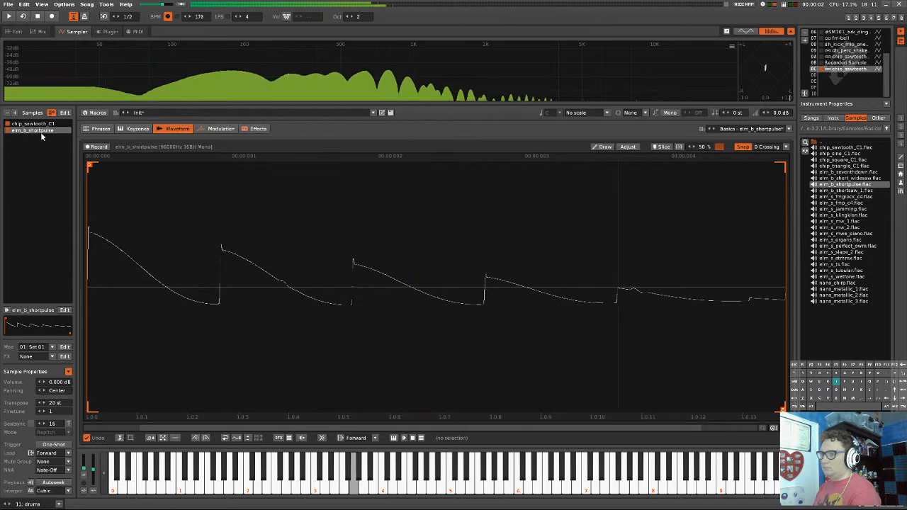
mouse_move(62, 404)
mouse_down()
mouse_move(64, 412)
mouse_move(67, 397)
mouse_up()
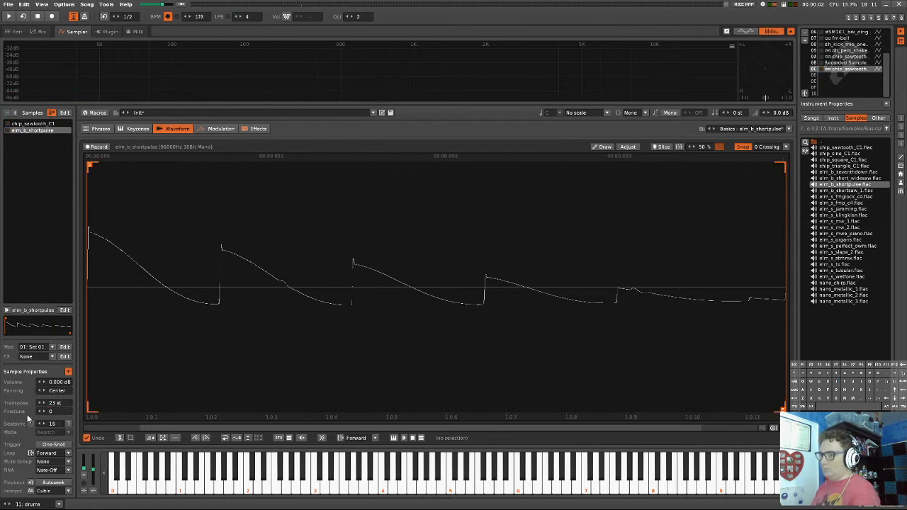
double_click(50, 403)
text(48)
key(Return)
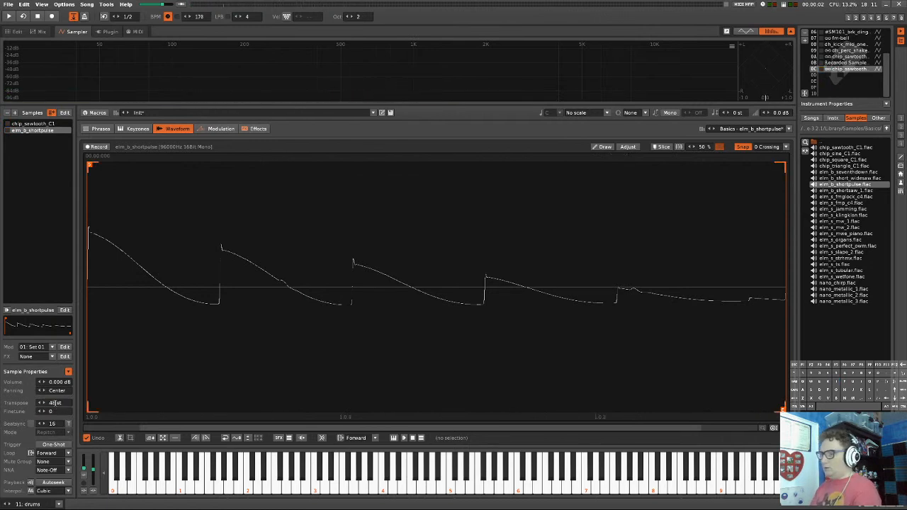
key(q)
key(t)
key(q)
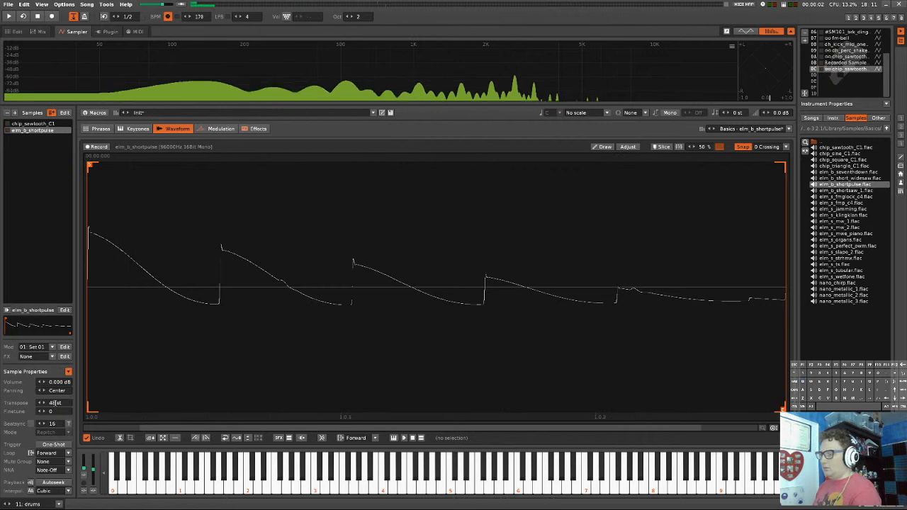
- Set the elm_b_shortpulse transpose to 36 st and audition both layers with several test notes
double_click(53, 402)
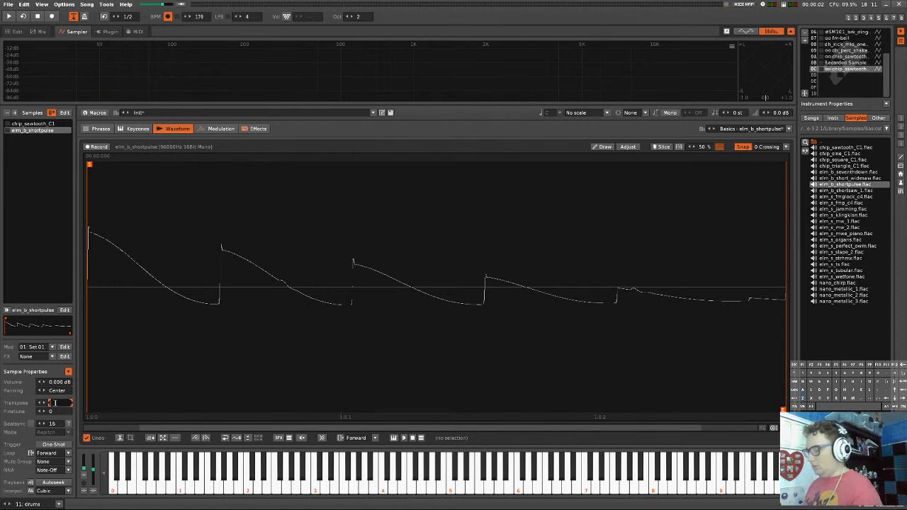
text(36)
key(Return)
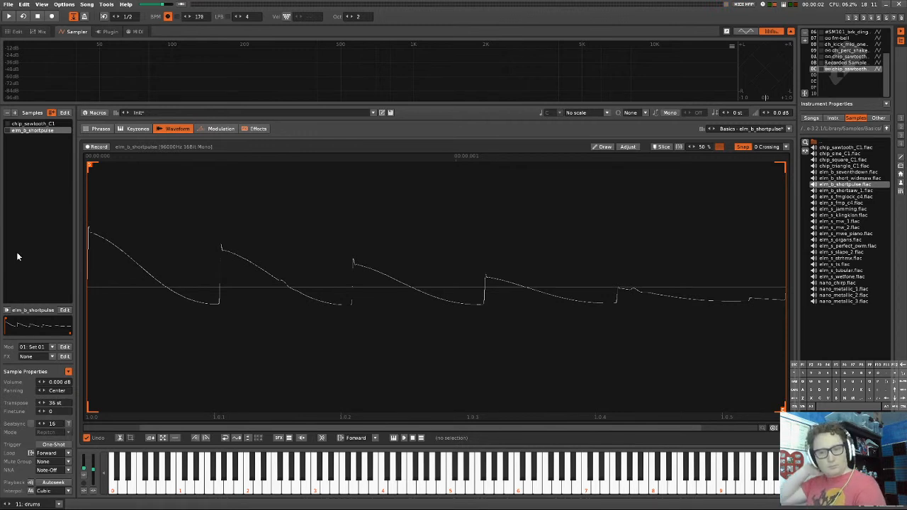
key(b)
key(v)
key(b)
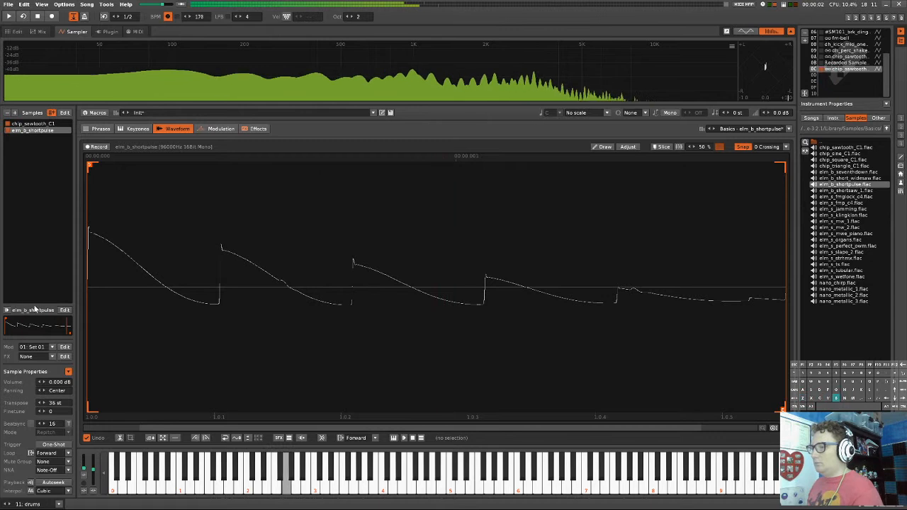
key(v)
key(b)
key(v)
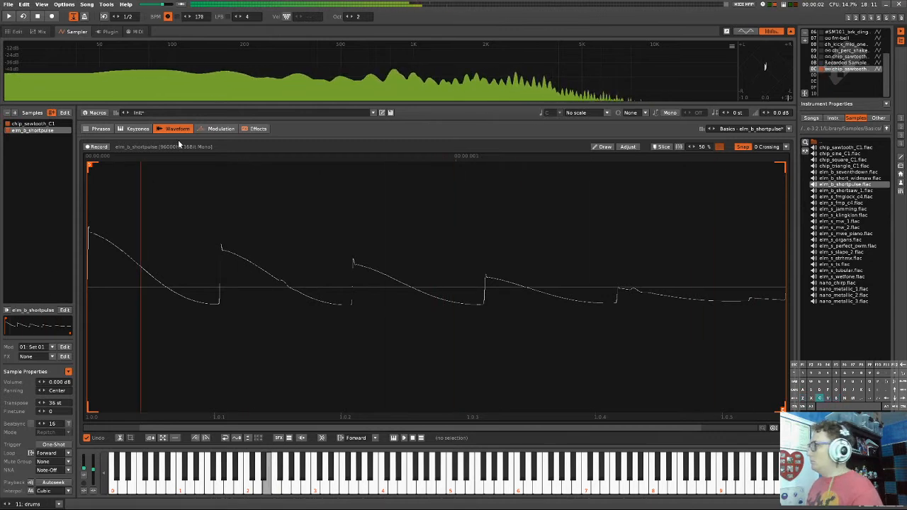
key(z)
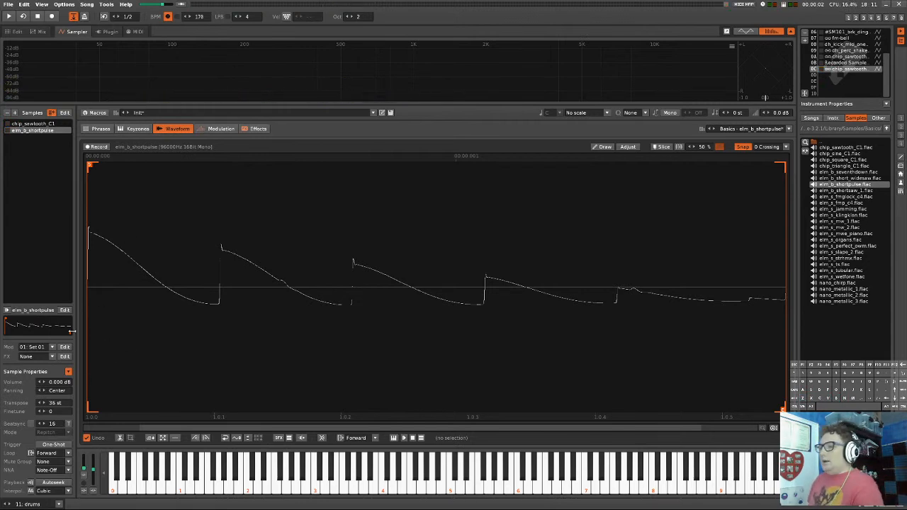
- Balance the layers by ear, setting chip_sawtooth_C1's volume to about -3.4 dB and elm_b_shortpulse's to about -2.1 dB
click(32, 124)
double_click(63, 382)
key(z)
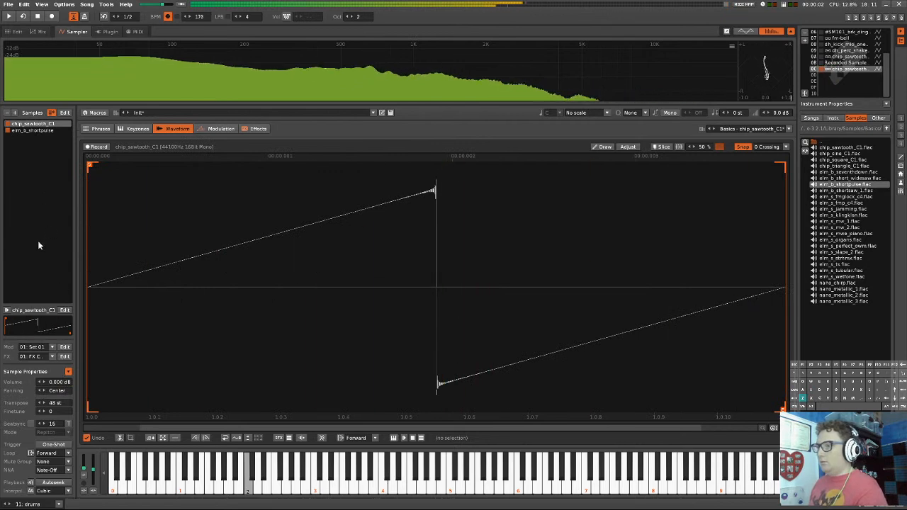
click(44, 130)
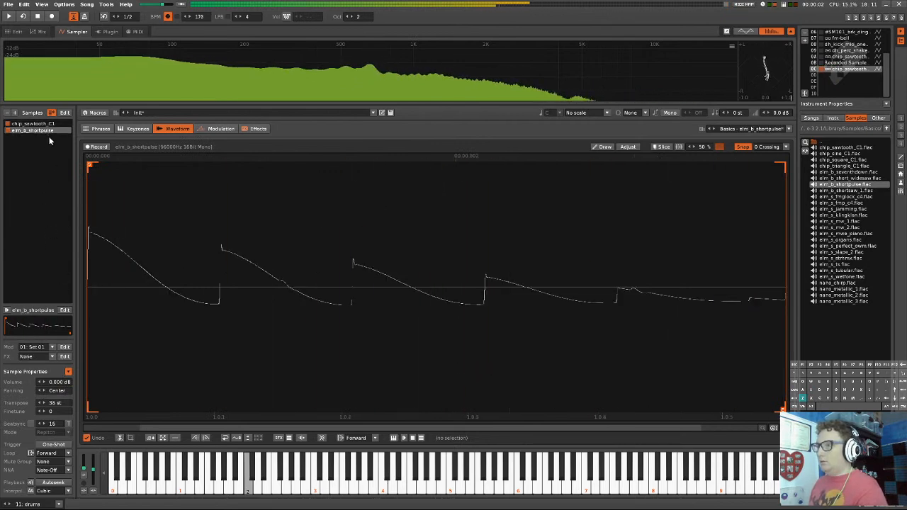
click(34, 124)
drag(68, 383, 67, 421)
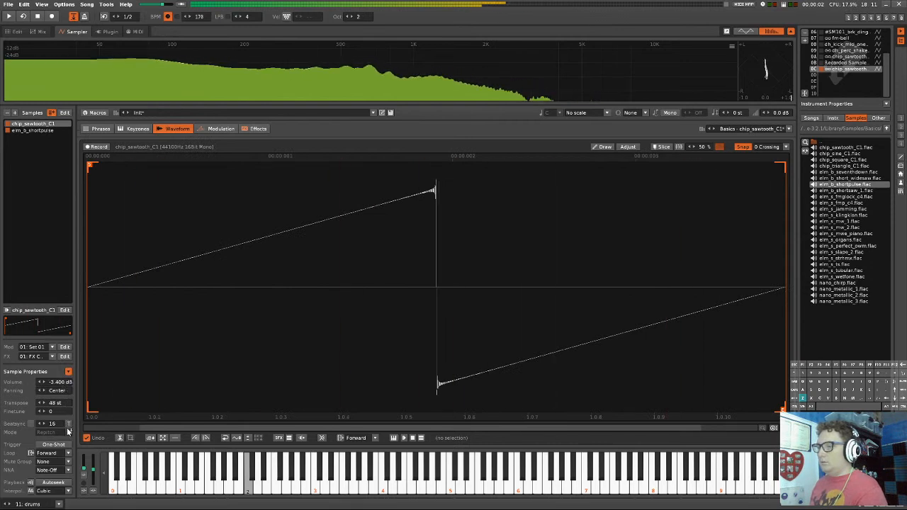
click(44, 131)
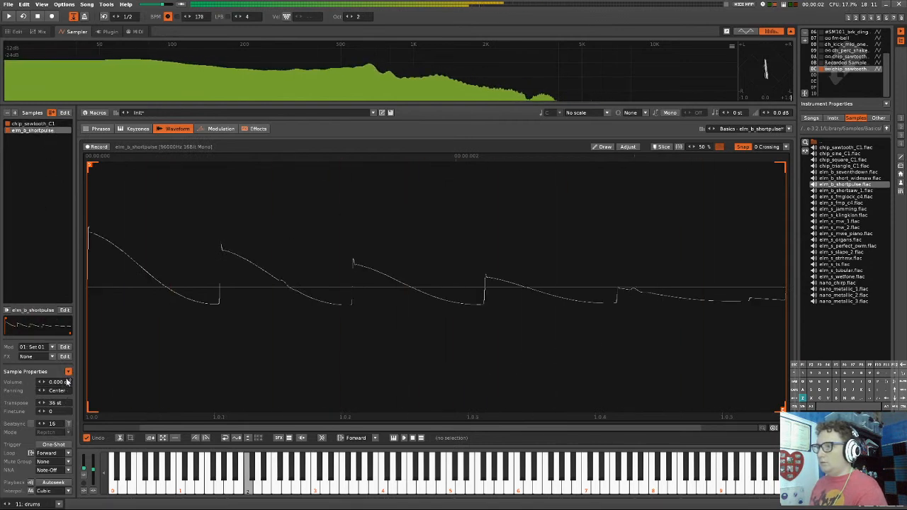
drag(68, 384, 62, 406)
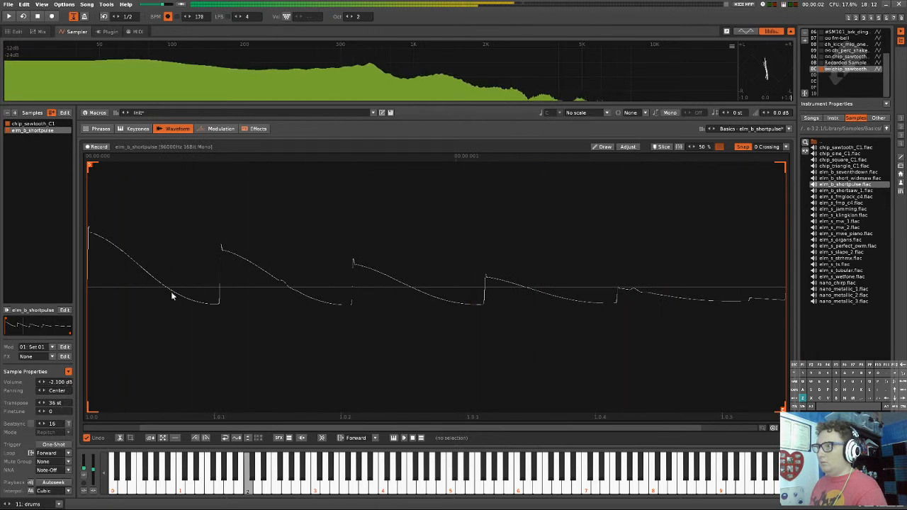
- Create a second modulation set for the elm_b_shortpulse sample and compare it with the sawtooth's set
click(221, 128)
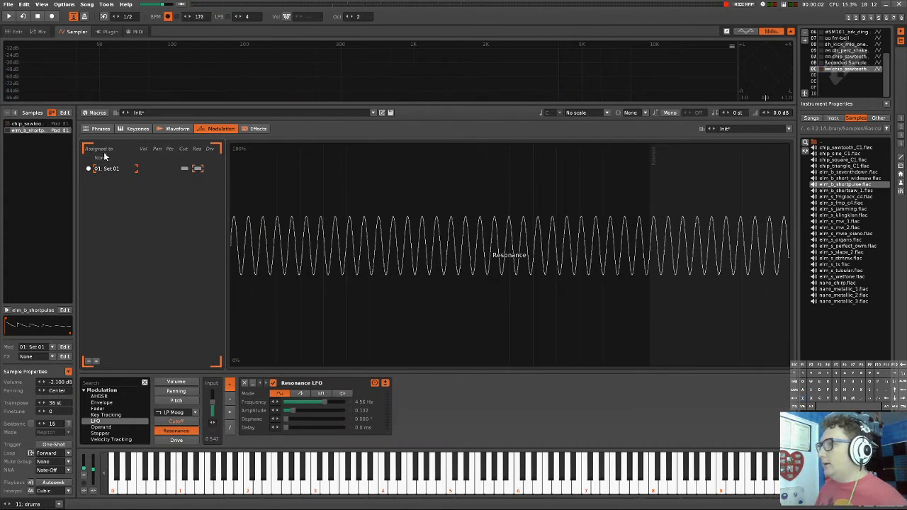
click(97, 362)
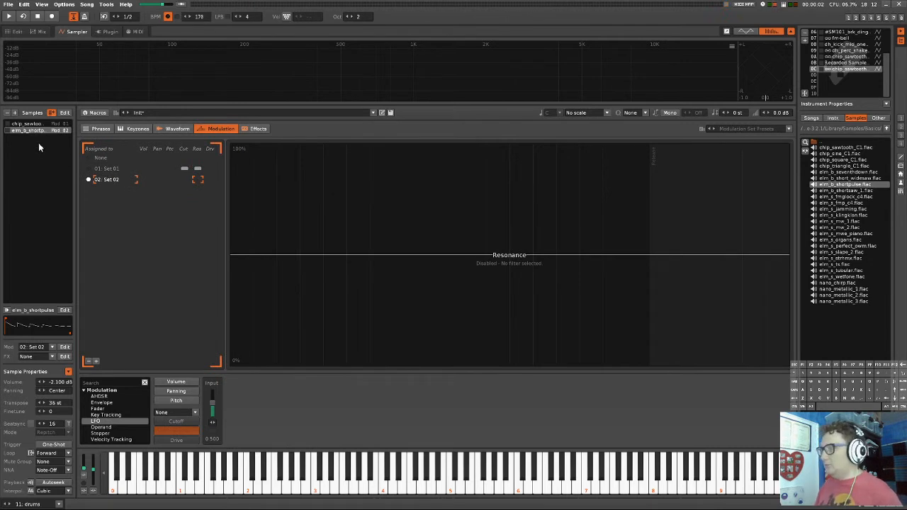
click(30, 125)
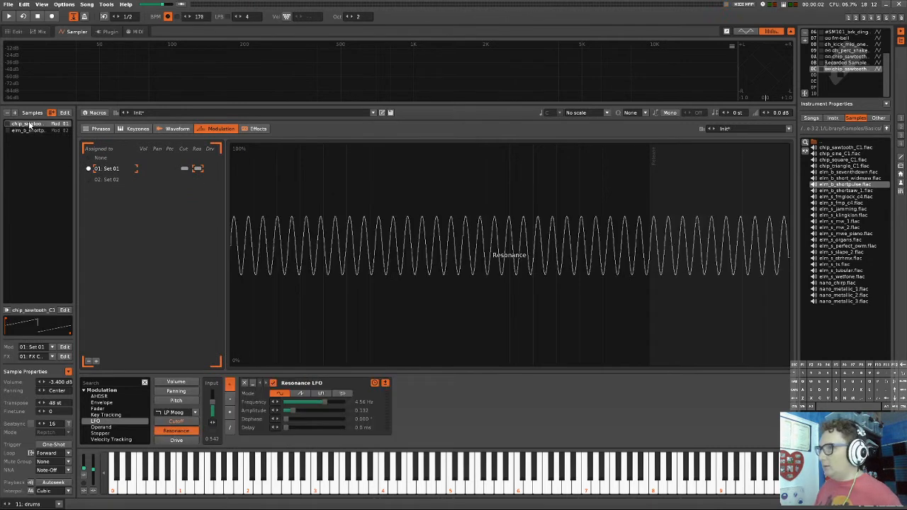
- Give modulation Set 02 an LP Moog filter with its resonance input at 0, and play test notes
click(107, 178)
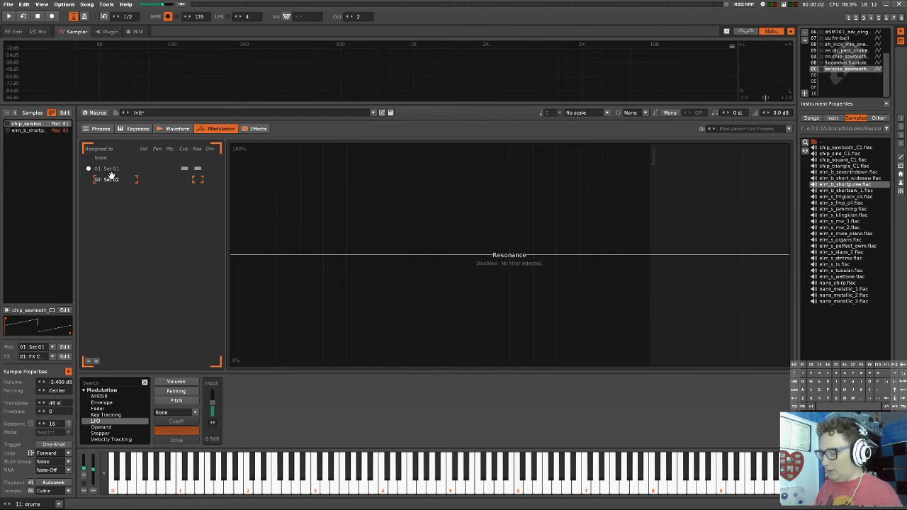
key(z)
key(b)
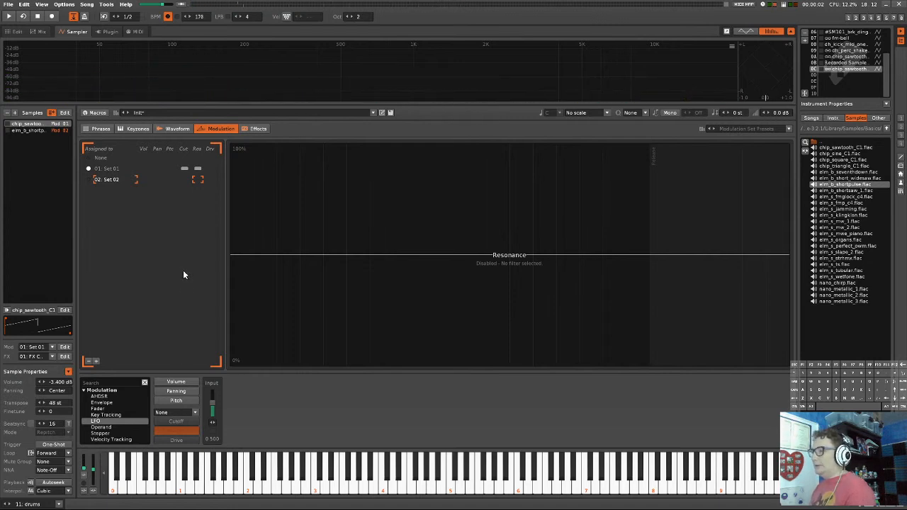
key(ctrl+z)
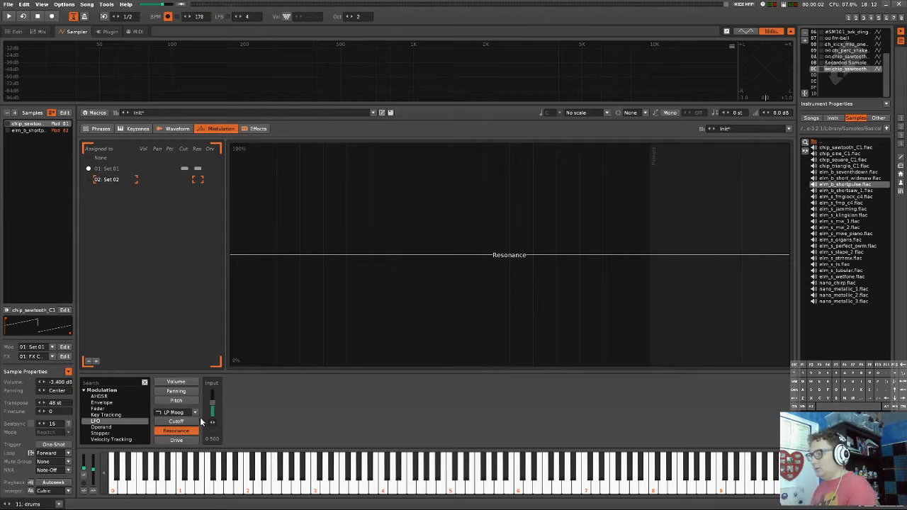
drag(210, 408, 190, 503)
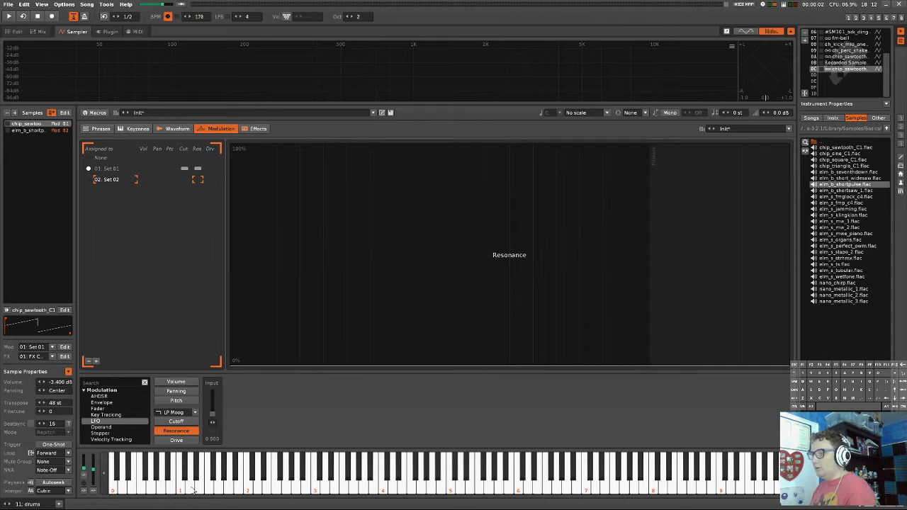
key(a)
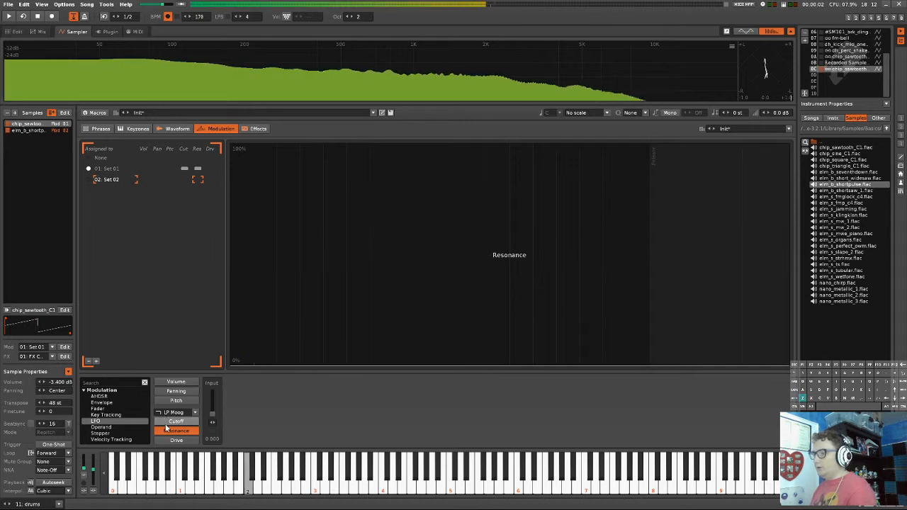
- Set the filter cutoff input of modulation Set 02 to about 0.521 and play test notes
click(173, 422)
drag(212, 414, 212, 405)
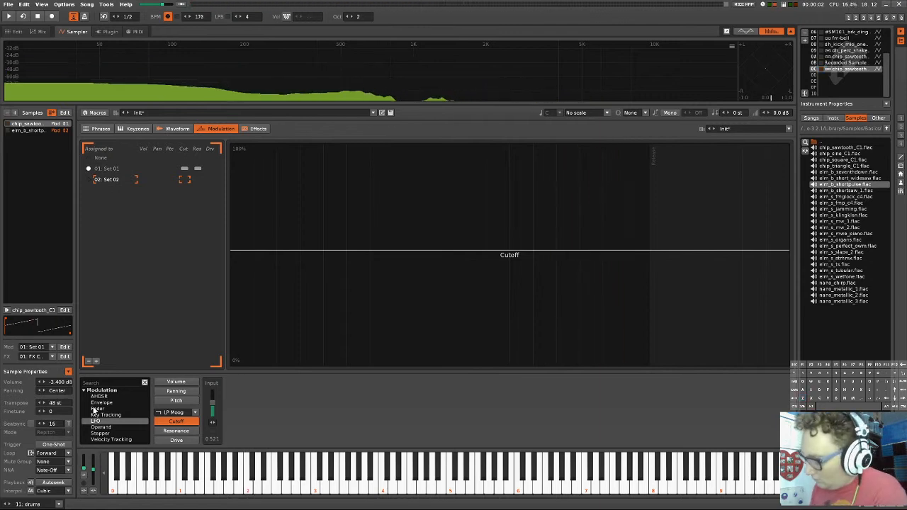
key(d)
key(z)
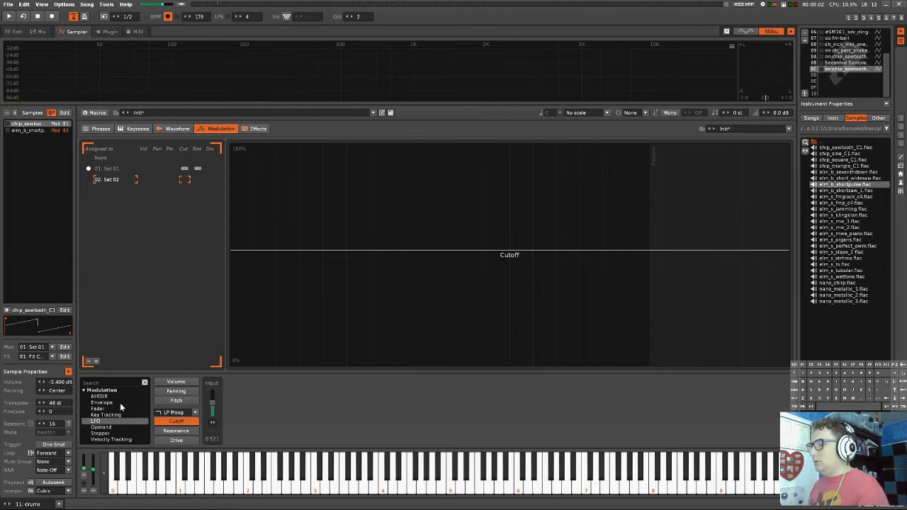
- Add a new effects chain for the elm_b_shortpulse sample, assign the sample to it, and place the chain below post
click(256, 128)
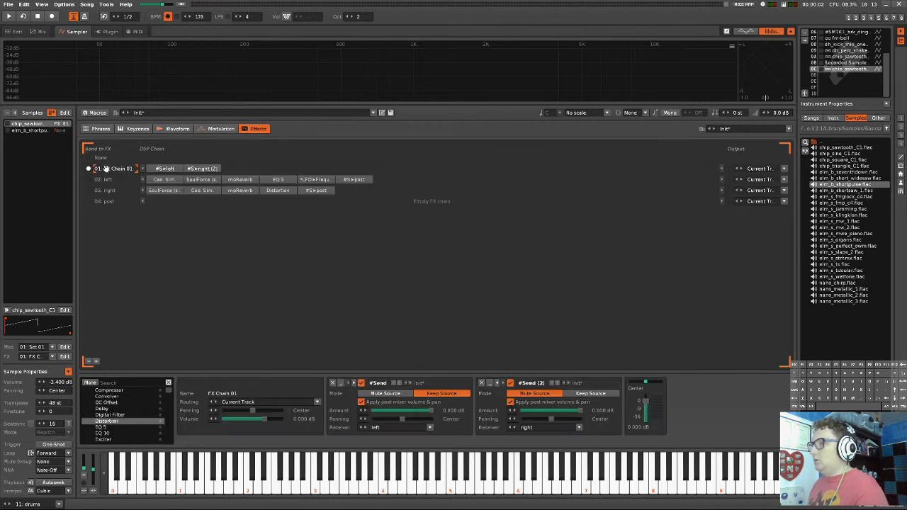
click(94, 361)
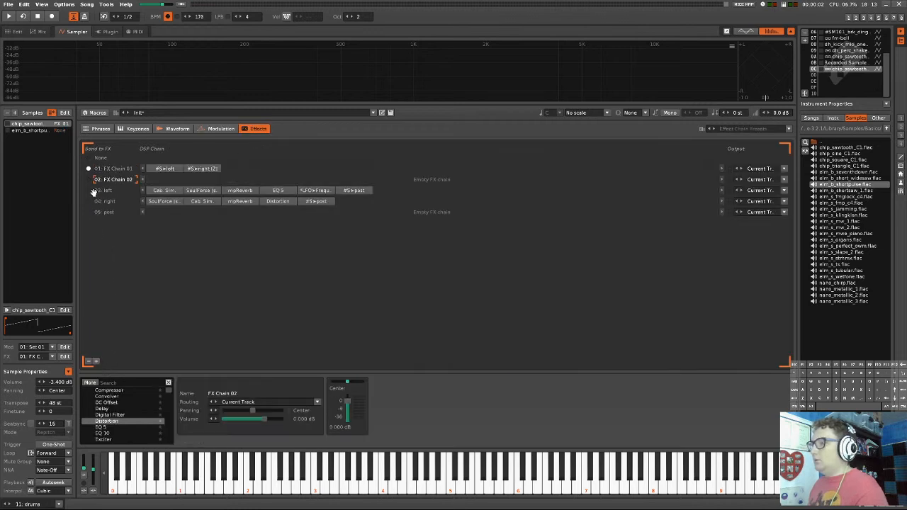
click(37, 131)
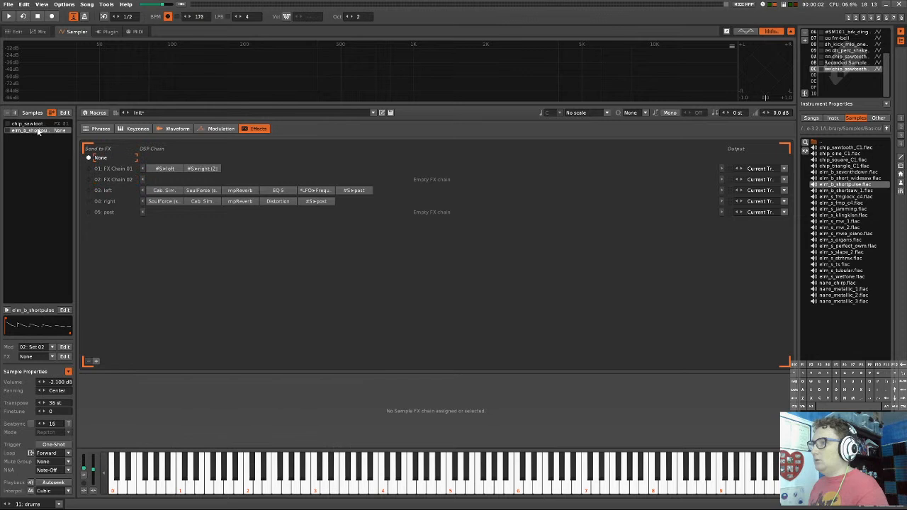
drag(115, 177, 97, 213)
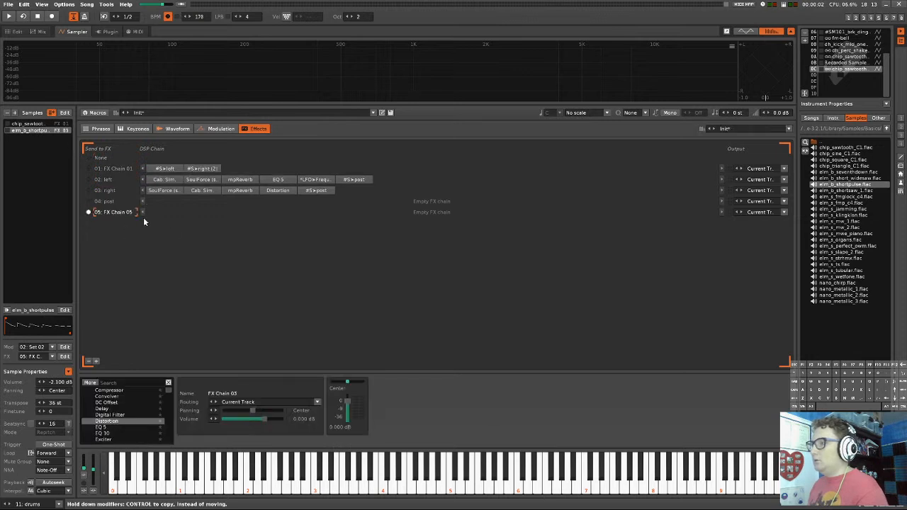
- Add the DSSI Soul Force effect to FX Chain 05, try its Source switch, and set Shape to about 0.19 while playing notes
click(134, 383)
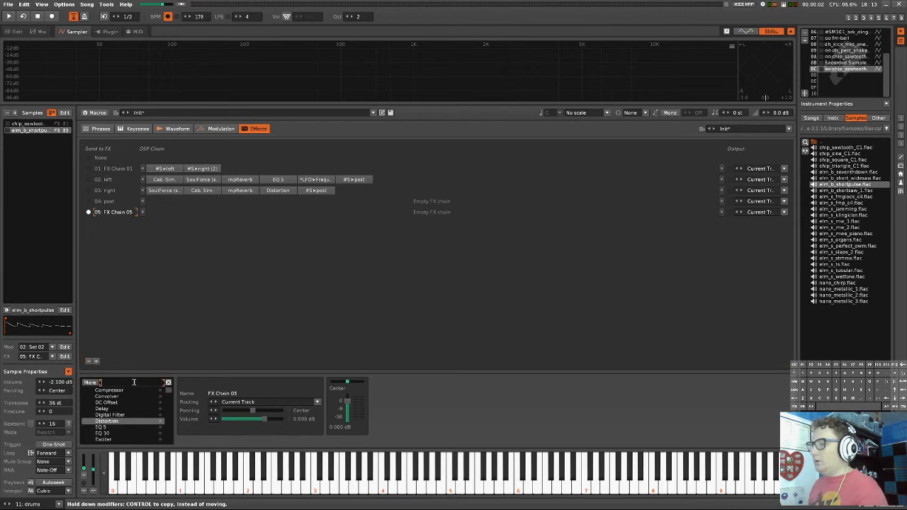
text(soul)
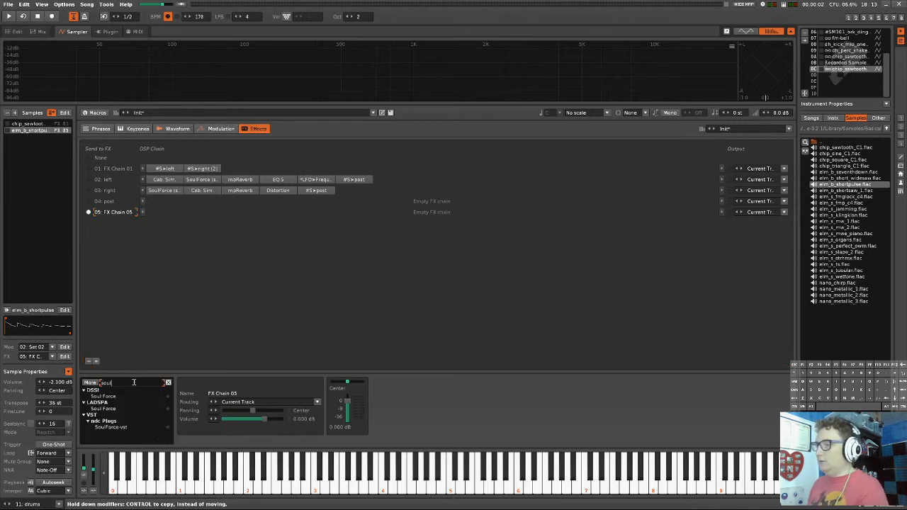
double_click(123, 397)
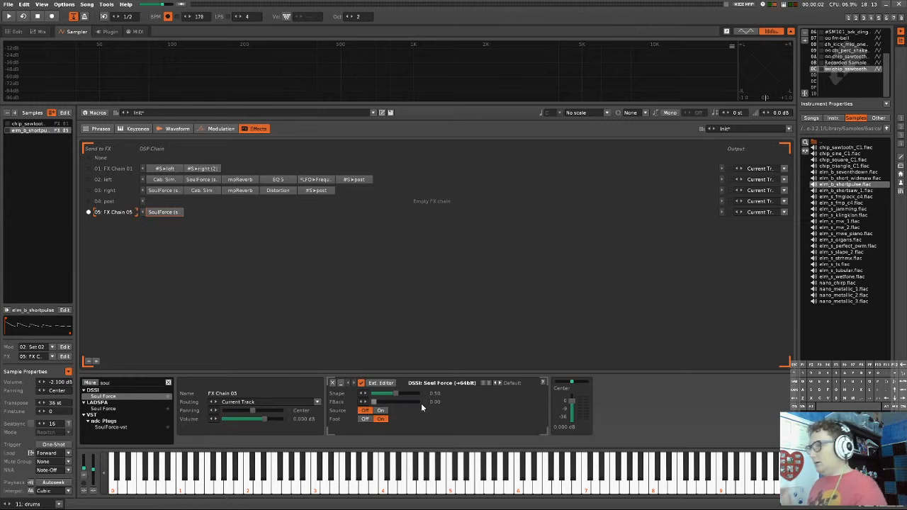
key(z)
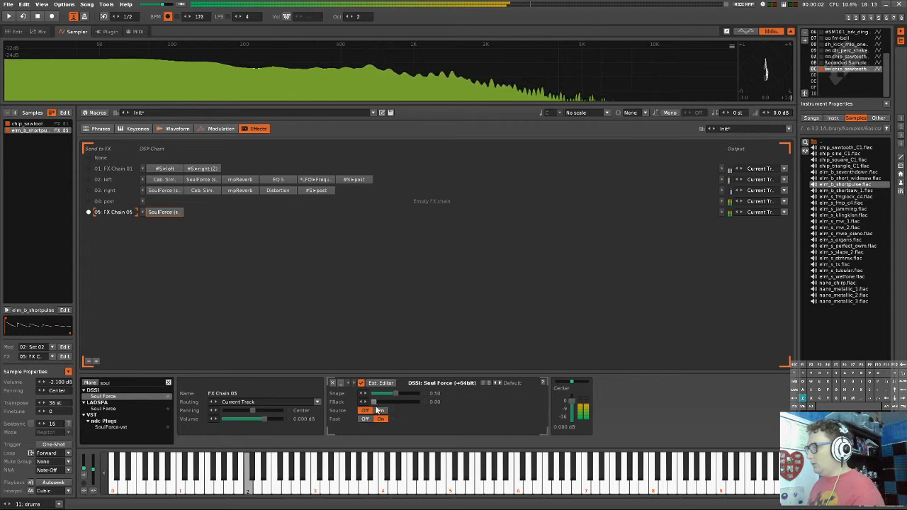
click(380, 410)
click(367, 410)
mouse_move(394, 393)
mouse_down()
mouse_move(403, 394)
mouse_move(383, 397)
mouse_up()
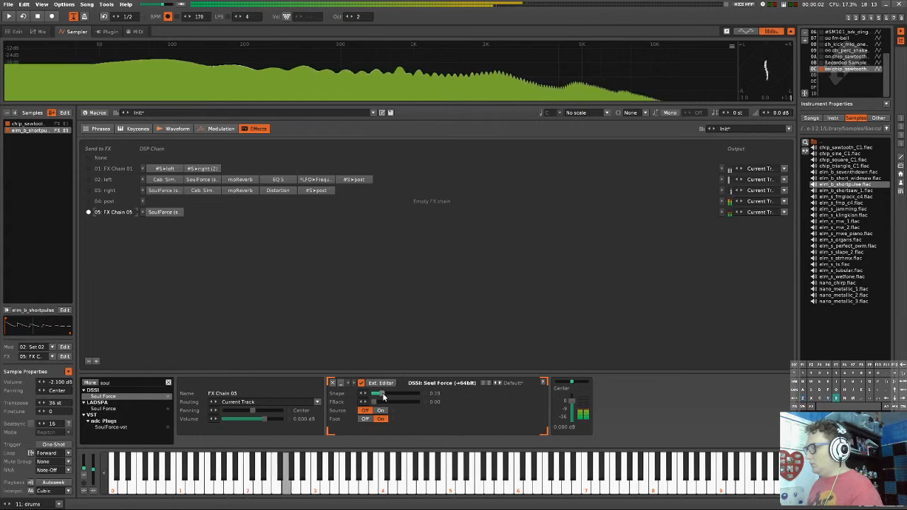
- Add an EQ 5 after Soul Force in FX Chain 05, showing its full display and using L-R mode
click(140, 381)
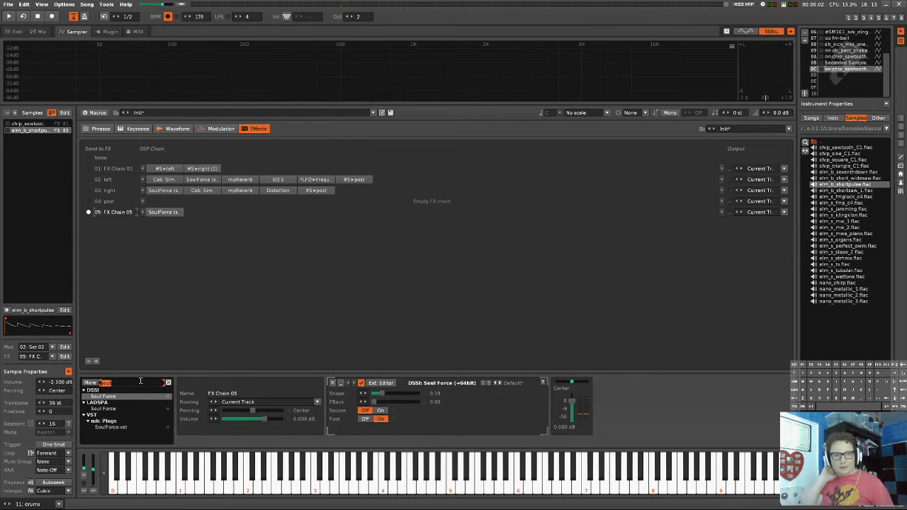
key(BackSpace)
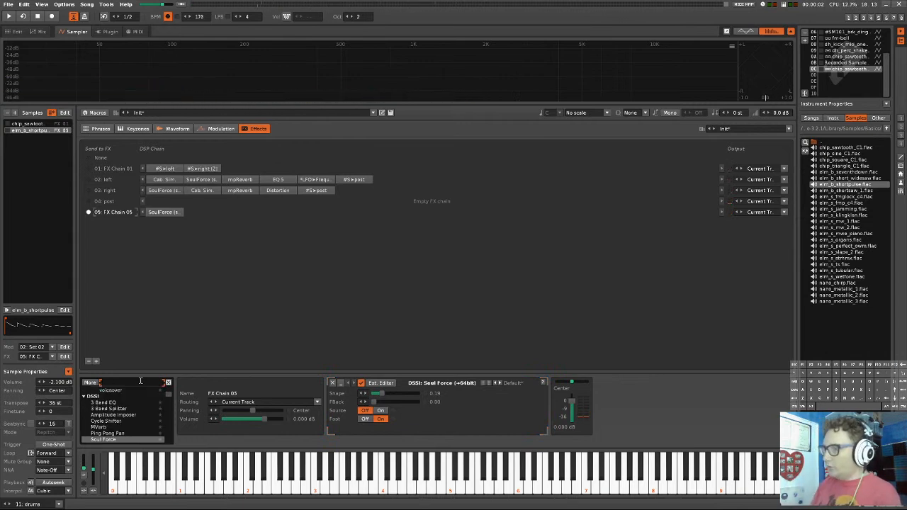
text(eq)
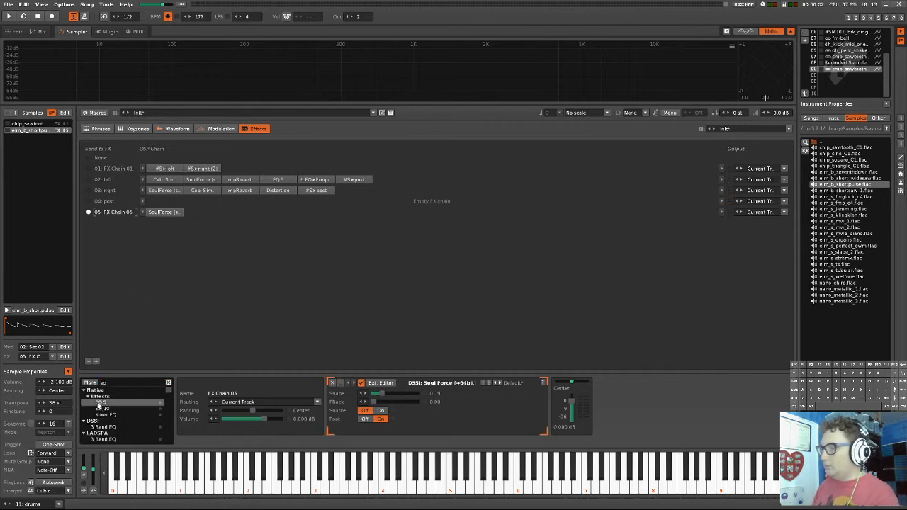
double_click(99, 403)
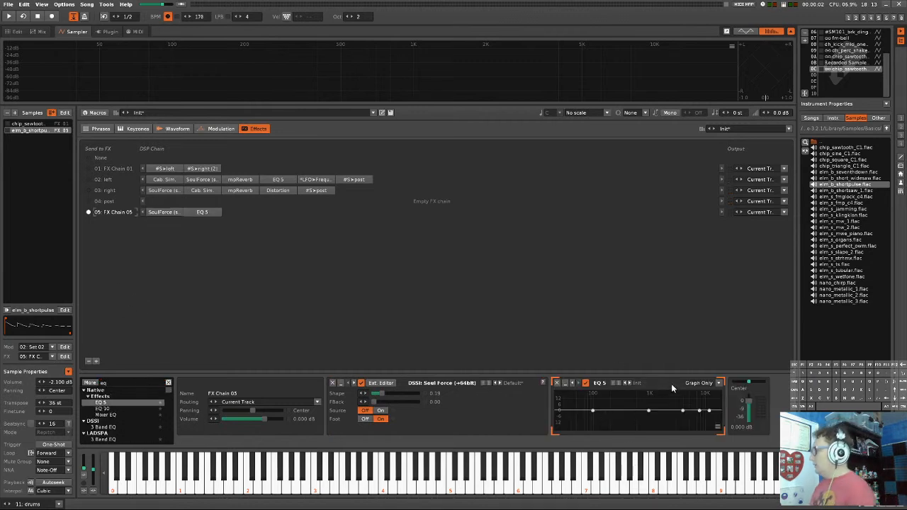
click(717, 383)
drag(537, 444, 686, 431)
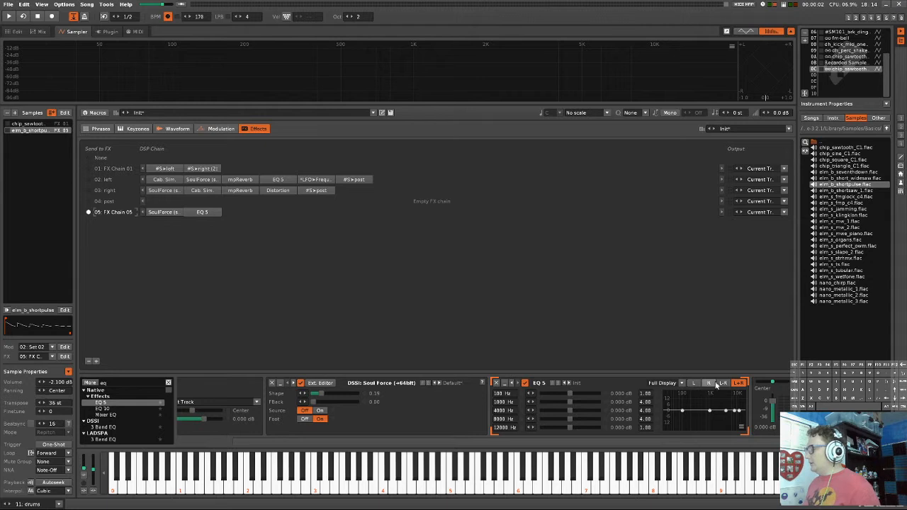
click(722, 383)
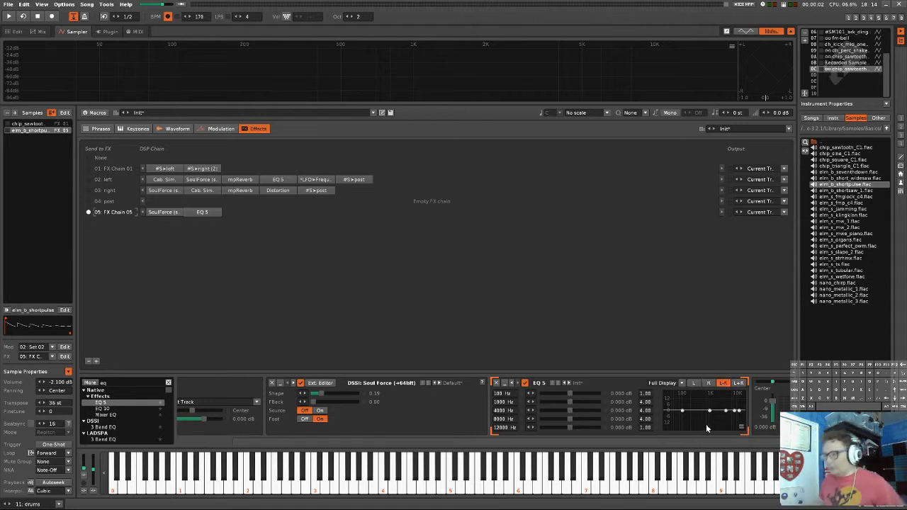
- Shape the EQ 5 with a boost of about 8 dB at 910 Hz and a cut of about 8 dB at 2369 Hz
drag(726, 413, 724, 392)
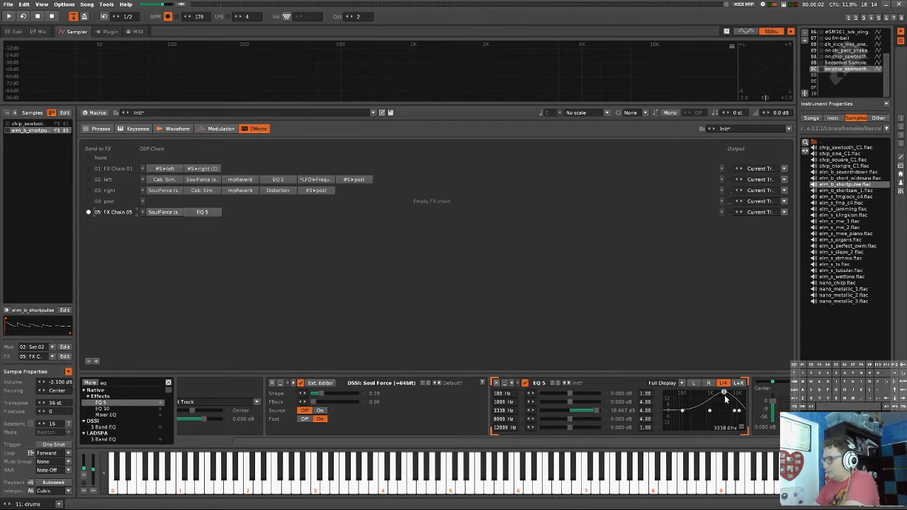
mouse_move(724, 394)
mouse_down()
mouse_move(721, 412)
mouse_move(722, 402)
mouse_move(712, 416)
mouse_move(708, 403)
mouse_up()
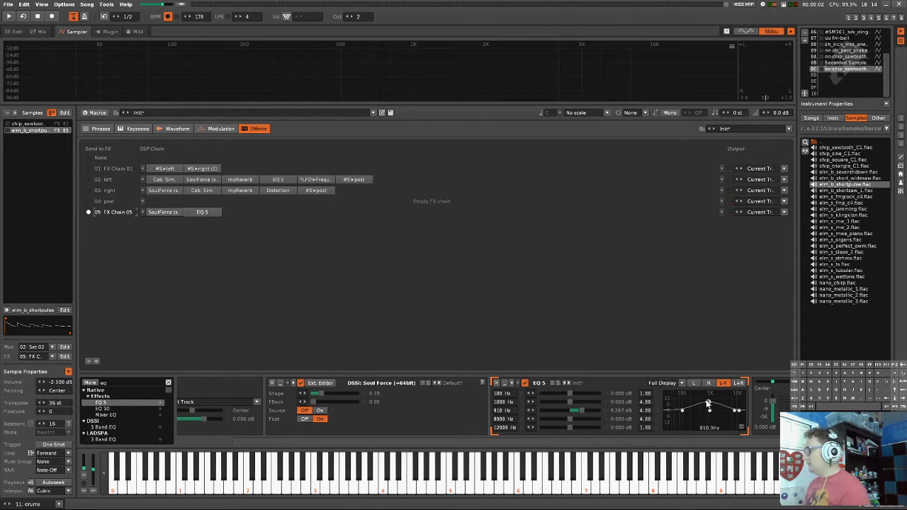
drag(734, 413, 719, 418)
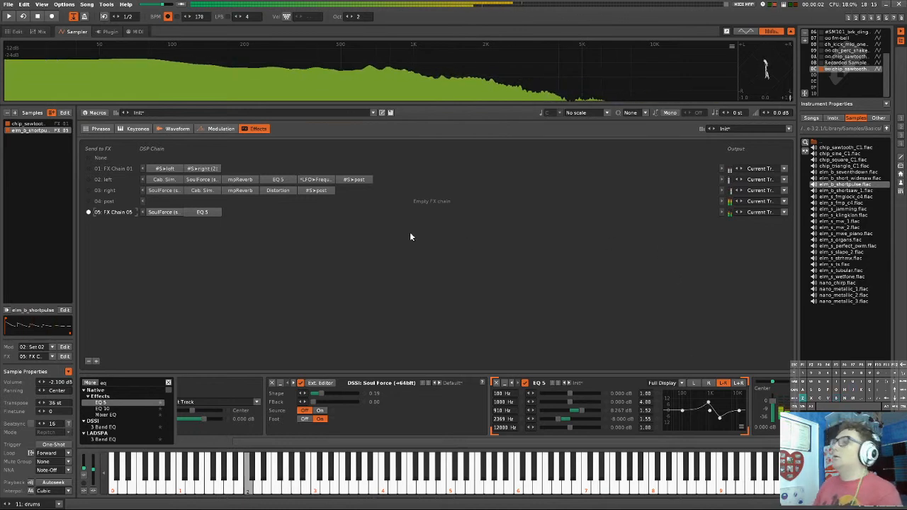
- Lower elm_b_shortpulse's volume to about -3.8 dB and play test notes to check the balance
drag(450, 440, 351, 438)
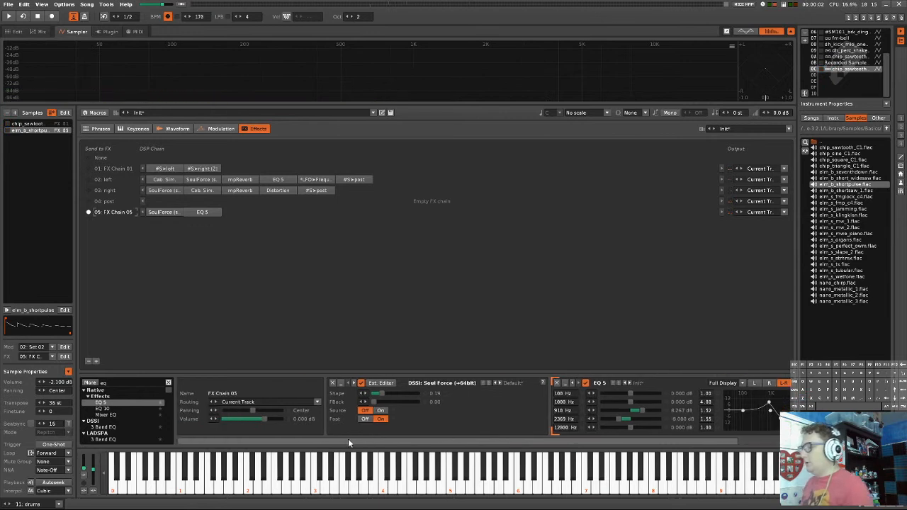
click(136, 409)
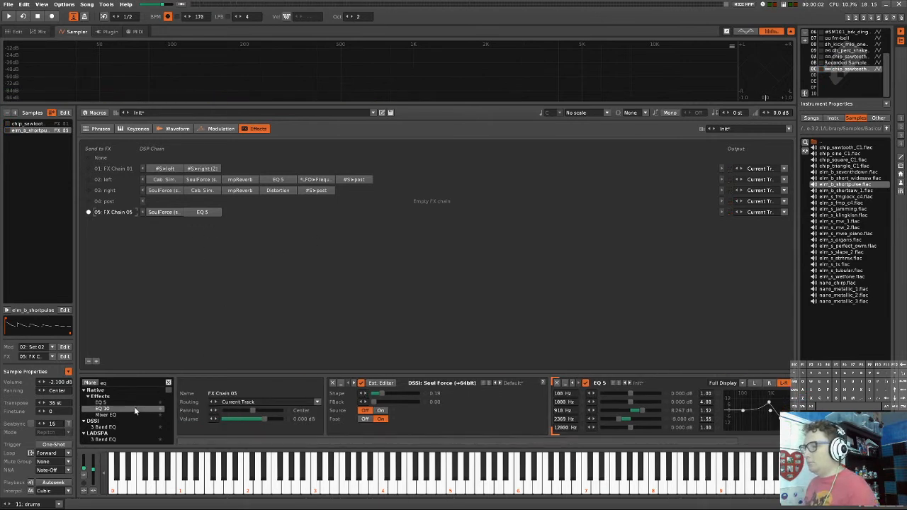
click(17, 125)
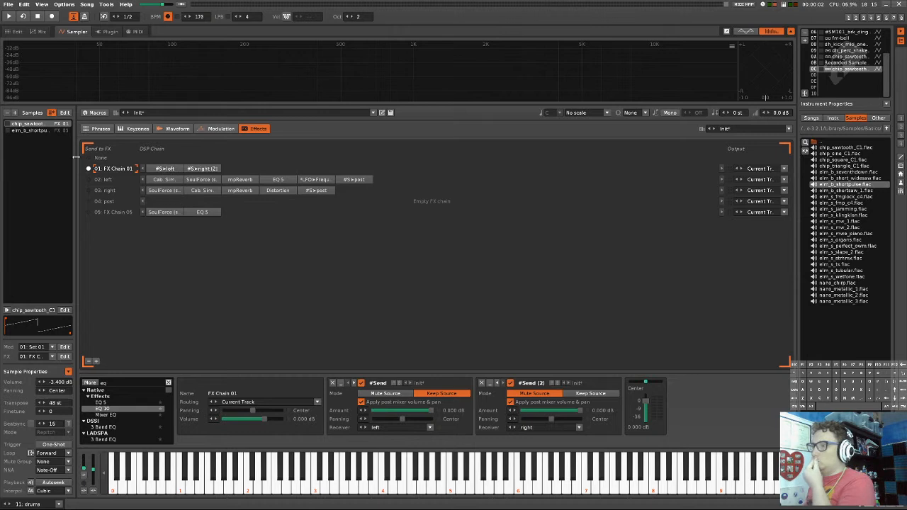
click(55, 132)
drag(60, 391, 58, 398)
key(b)
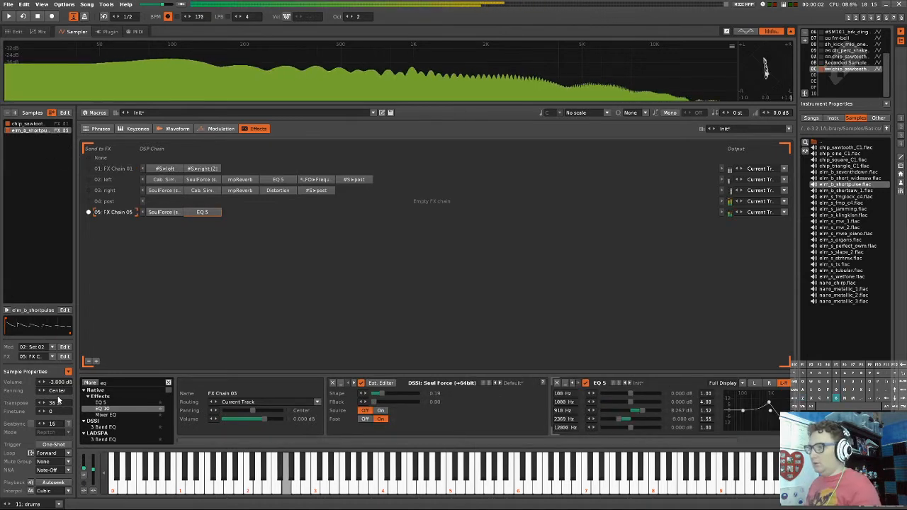
key(v)
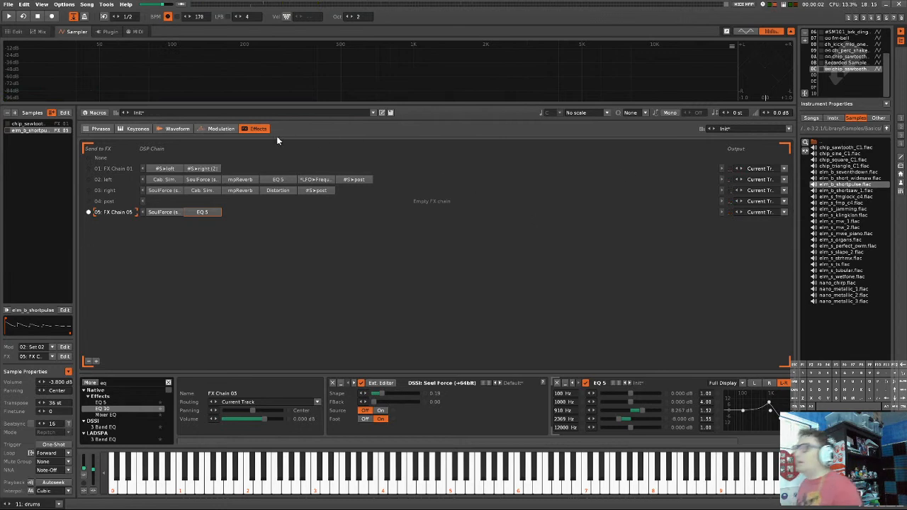
- Redraw parts of the chip_sawtooth_C1 waveform freehand, adding smooth curves in both halves and narrow steps, and play test notes
click(211, 130)
click(175, 130)
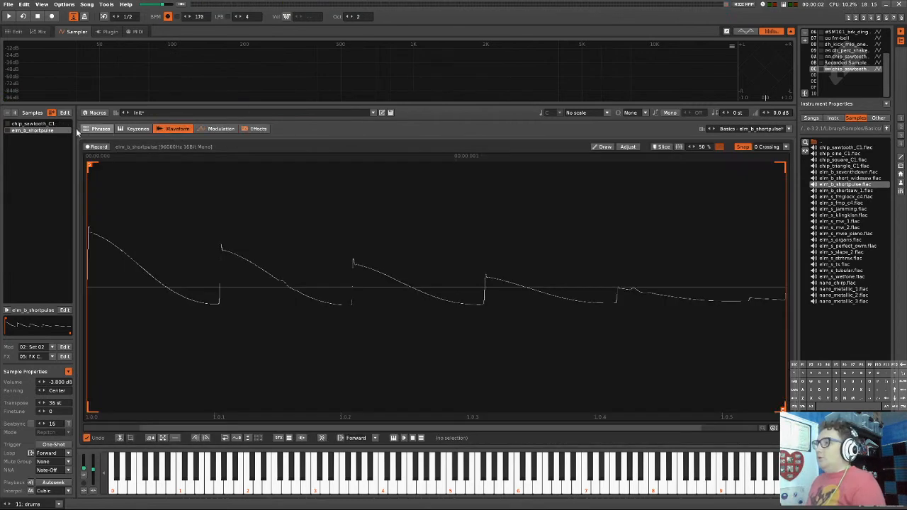
click(38, 125)
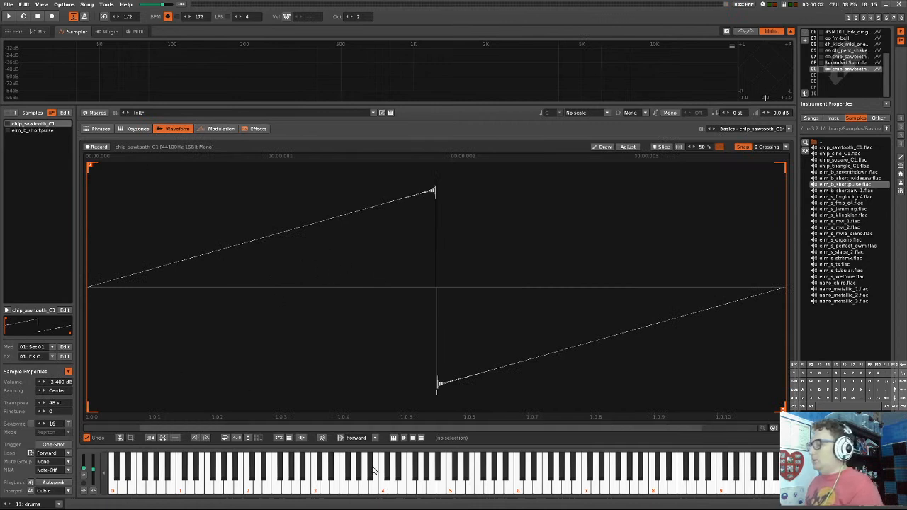
click(603, 147)
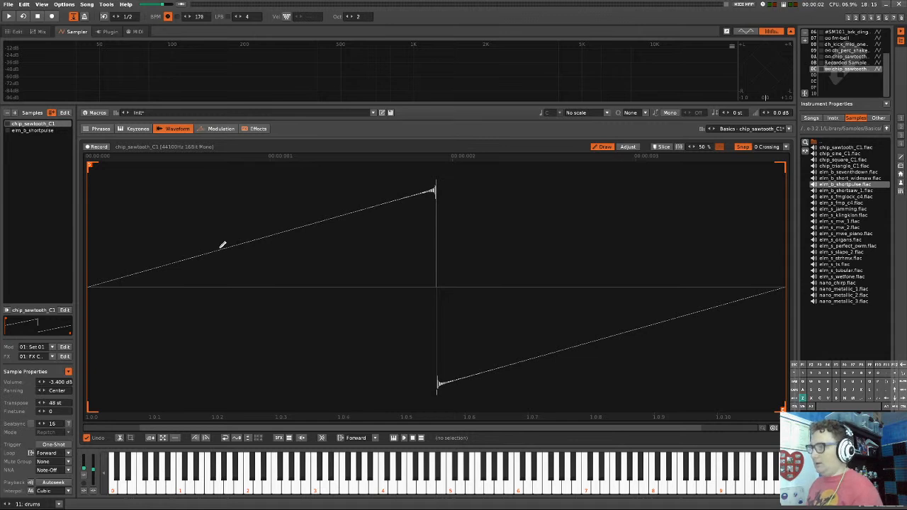
mouse_move(235, 243)
mouse_down()
mouse_move(234, 293)
mouse_move(310, 298)
mouse_move(298, 223)
mouse_move(344, 210)
mouse_move(367, 242)
mouse_up()
mouse_move(529, 358)
mouse_down()
mouse_move(522, 243)
mouse_move(622, 265)
mouse_move(624, 276)
mouse_move(617, 297)
mouse_move(577, 324)
mouse_move(538, 258)
mouse_move(523, 248)
mouse_up()
mouse_move(109, 243)
mouse_down()
mouse_move(200, 313)
mouse_move(254, 290)
mouse_up()
mouse_move(285, 225)
mouse_down()
mouse_move(303, 207)
mouse_move(401, 202)
mouse_move(411, 216)
mouse_up()
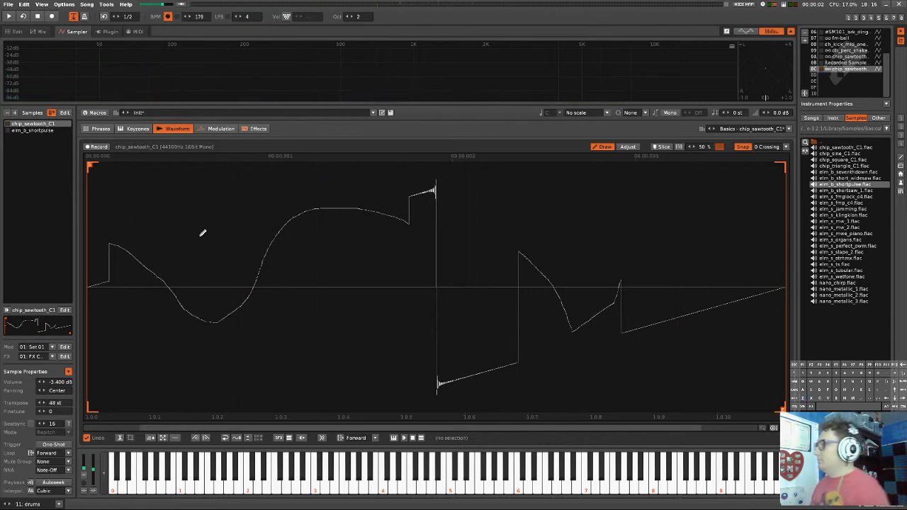
mouse_move(287, 227)
mouse_down()
mouse_move(298, 331)
mouse_move(285, 330)
mouse_up()
key(z)
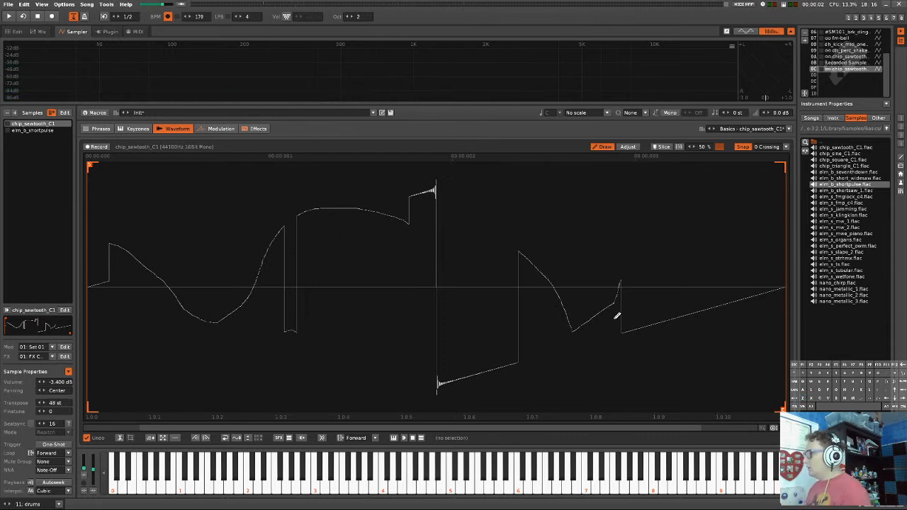
mouse_move(645, 321)
mouse_down()
mouse_move(640, 245)
mouse_move(656, 242)
mouse_move(639, 200)
mouse_up()
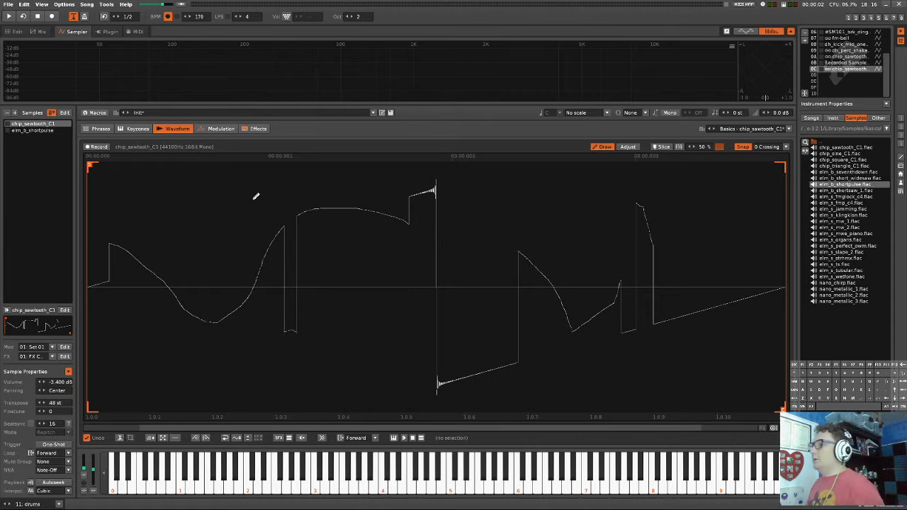
- Map the filter cutoff input of modulation Set 01 to the first instrument macro
click(224, 128)
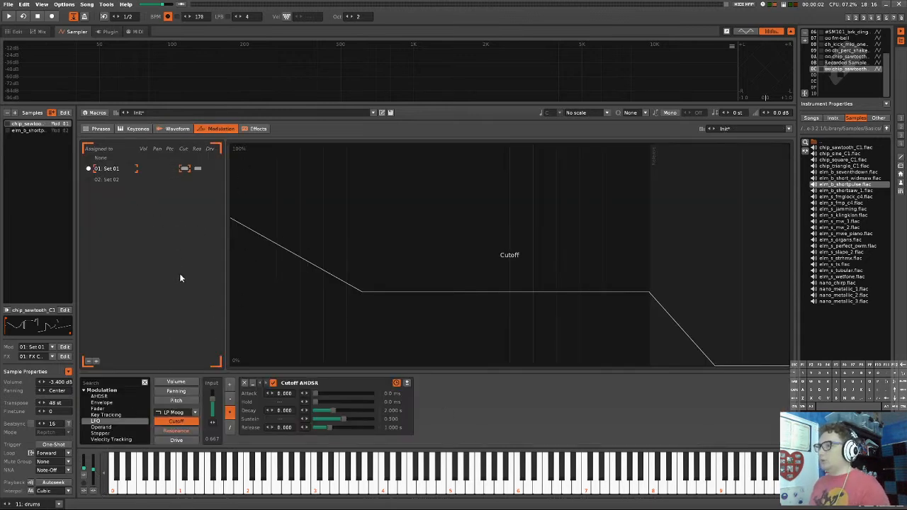
click(85, 492)
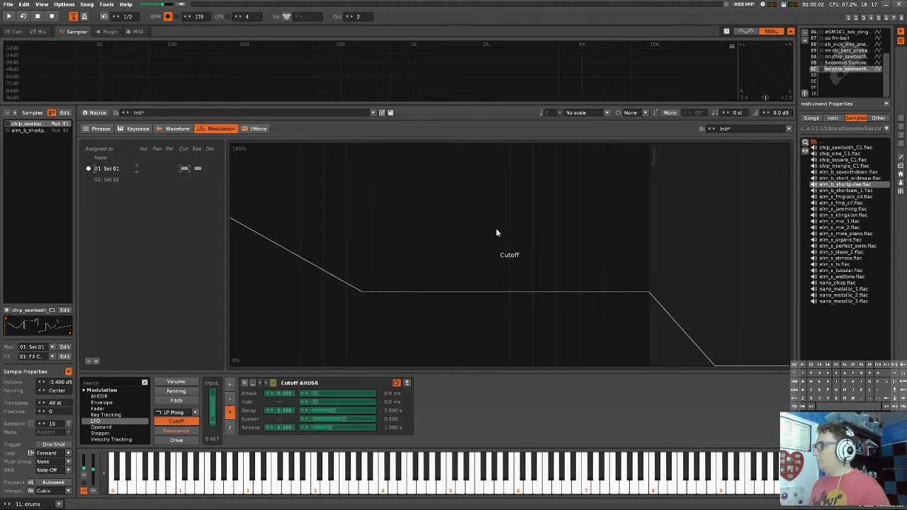
click(562, 240)
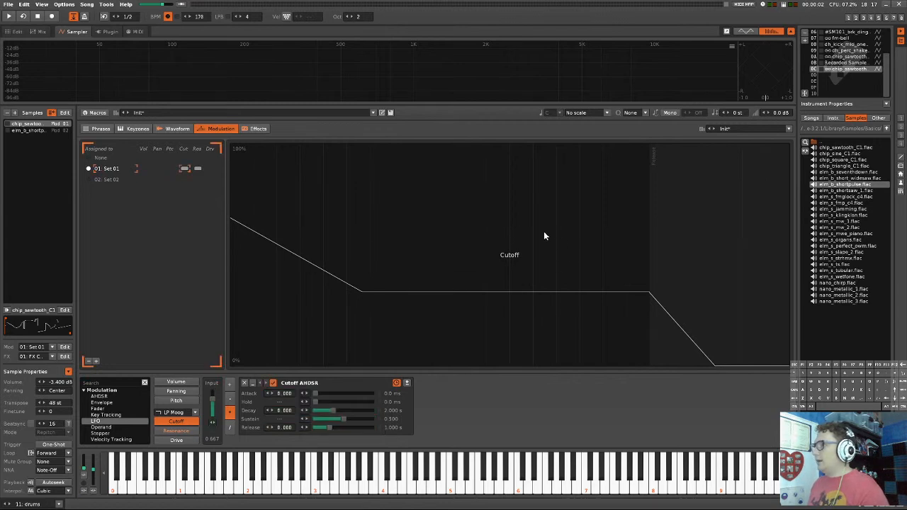
click(102, 114)
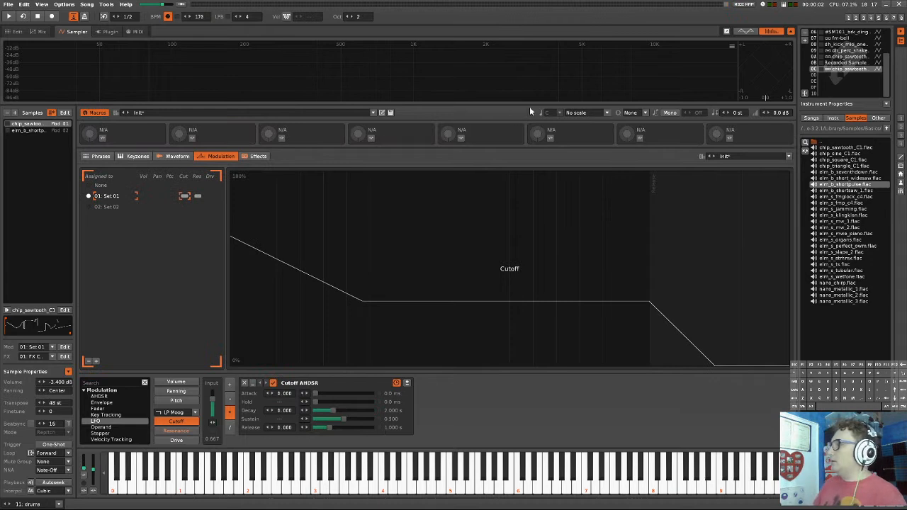
click(103, 138)
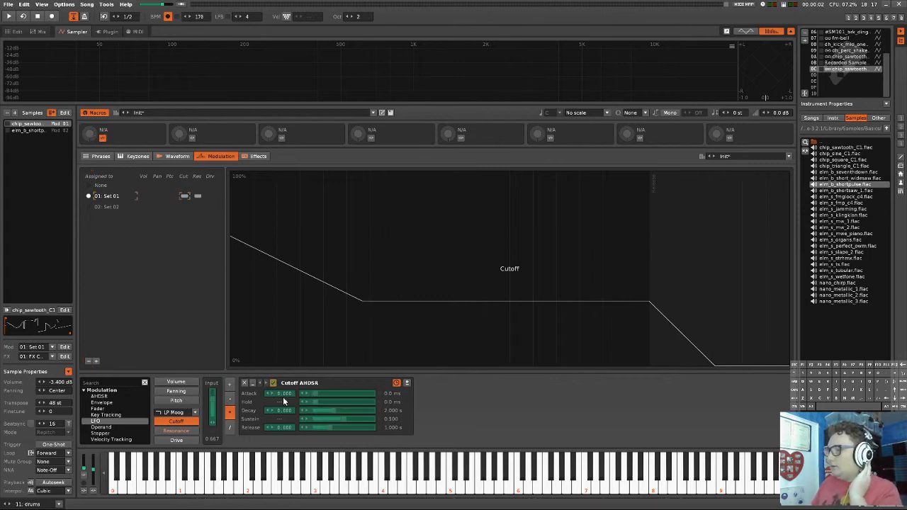
click(214, 414)
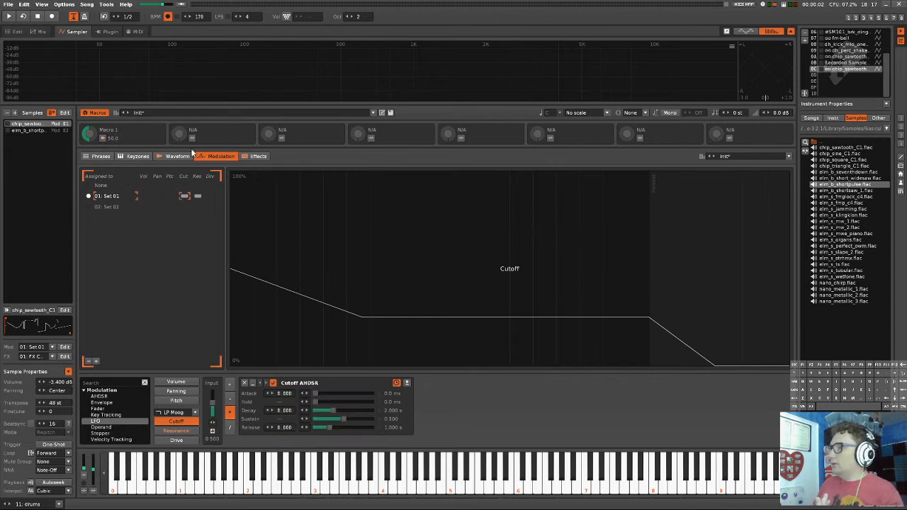
- Raise Macro 1 to about 57.6 and play a test note to hear the cutoff change
mouse_move(89, 135)
mouse_down()
mouse_move(97, 116)
mouse_move(110, 180)
mouse_move(87, 112)
mouse_move(101, 163)
mouse_move(98, 156)
mouse_move(99, 174)
mouse_move(85, 113)
mouse_move(93, 177)
mouse_move(90, 123)
mouse_up()
key(z)
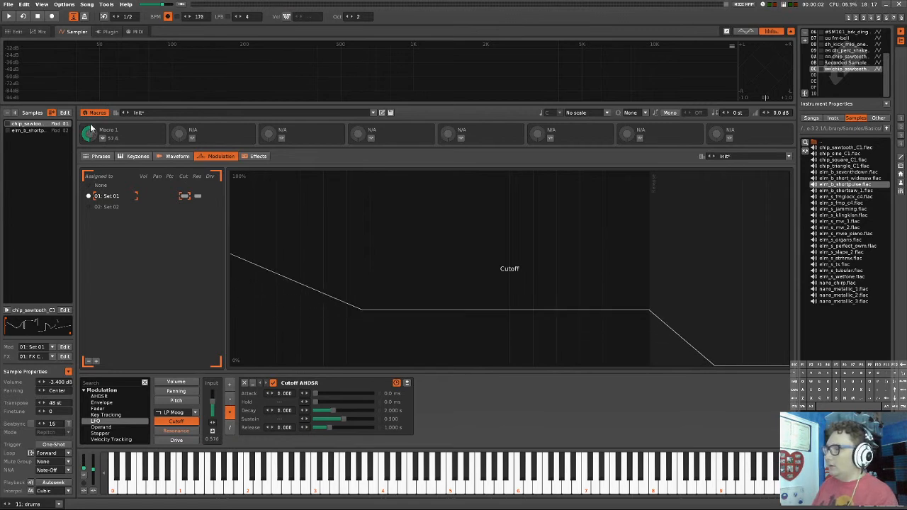
- Bring up the Distortion device in the effects chain named right
click(258, 156)
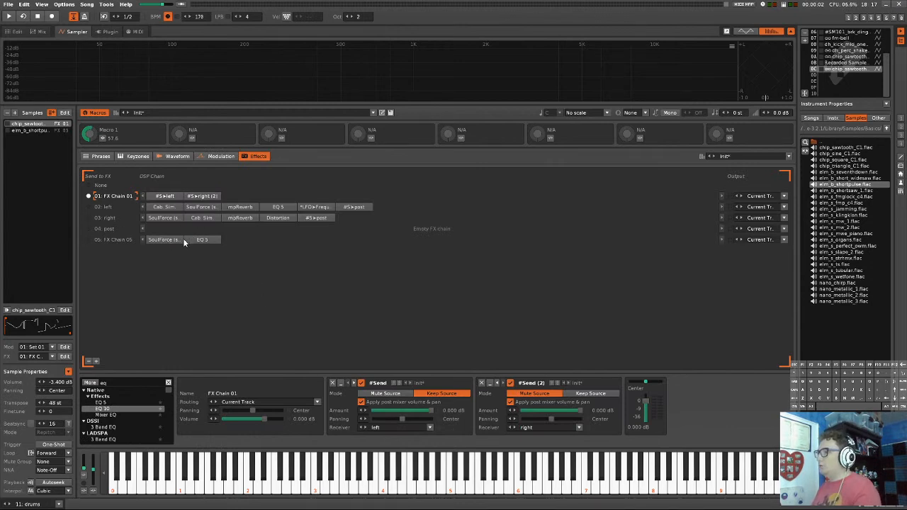
click(212, 218)
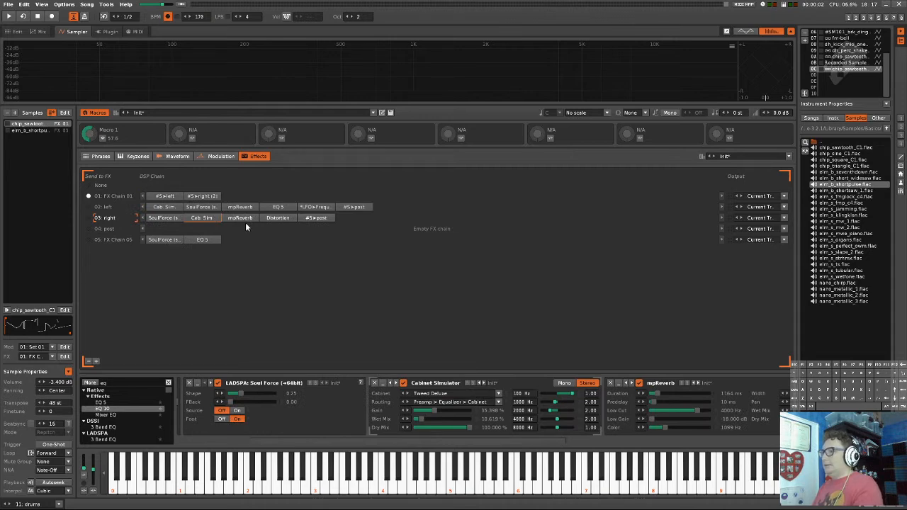
click(248, 219)
click(287, 218)
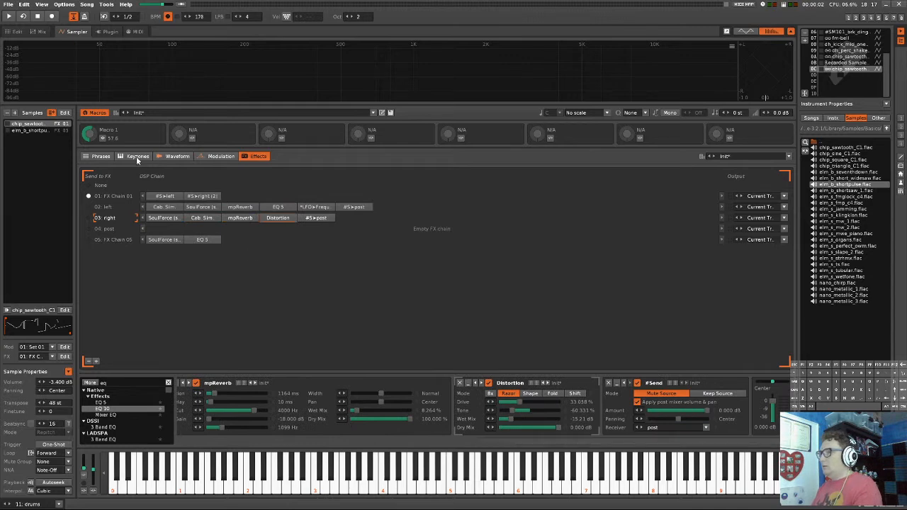
- Try mapping the Distortion's drive in the right chain to Macro 1, and undo the change
click(103, 138)
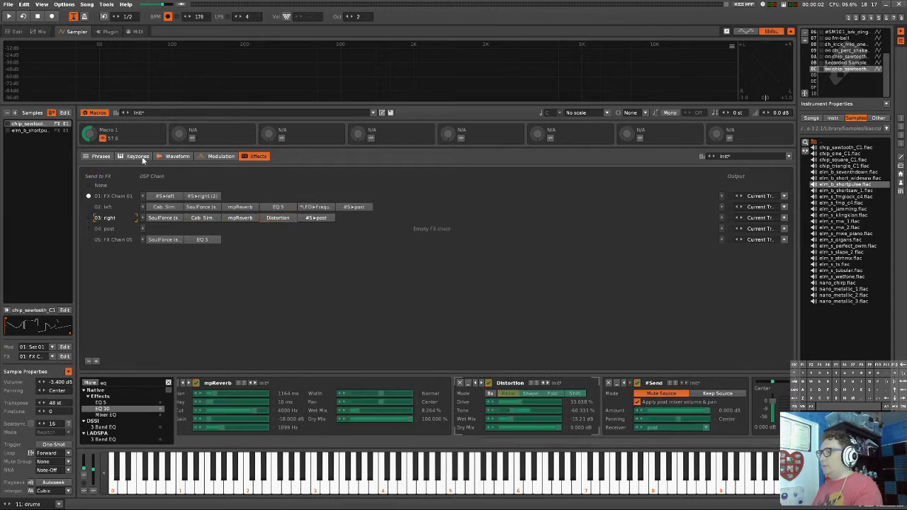
click(508, 401)
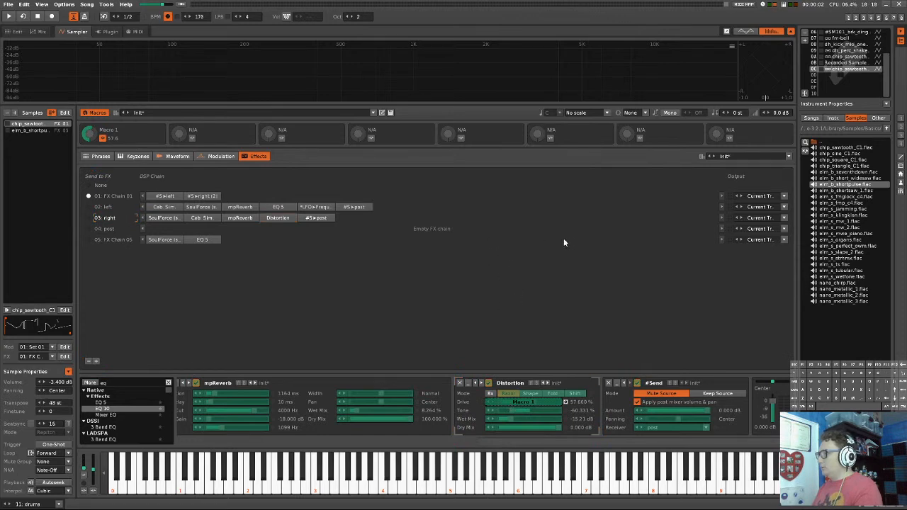
key(Escape)
key(ctrl+z)
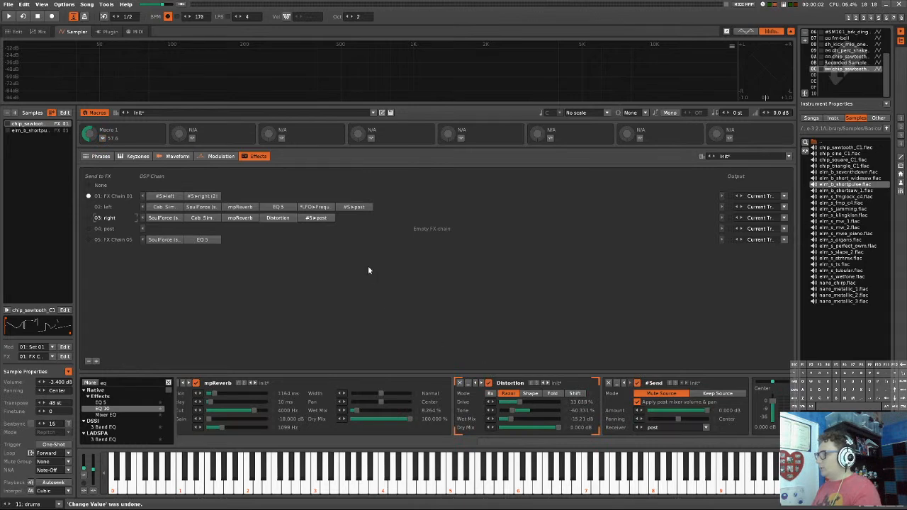
- Map the right chain's Distortion drive to Macro 1 with a reduced range, lower the macro to about 53.2 and play a test note
click(103, 139)
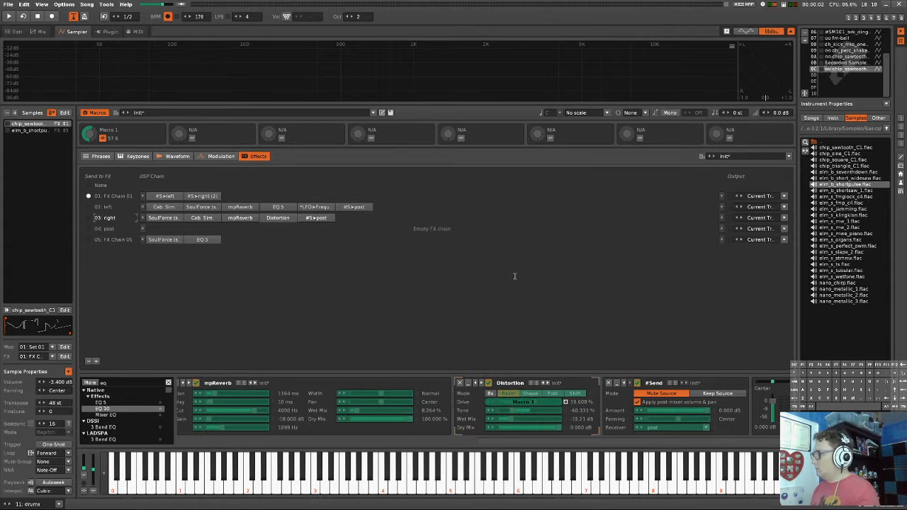
click(557, 239)
mouse_move(85, 134)
mouse_down()
mouse_move(103, 201)
mouse_move(95, 159)
mouse_move(104, 158)
mouse_move(126, 99)
mouse_move(119, 152)
mouse_move(108, 119)
mouse_move(103, 138)
mouse_up()
key(z)
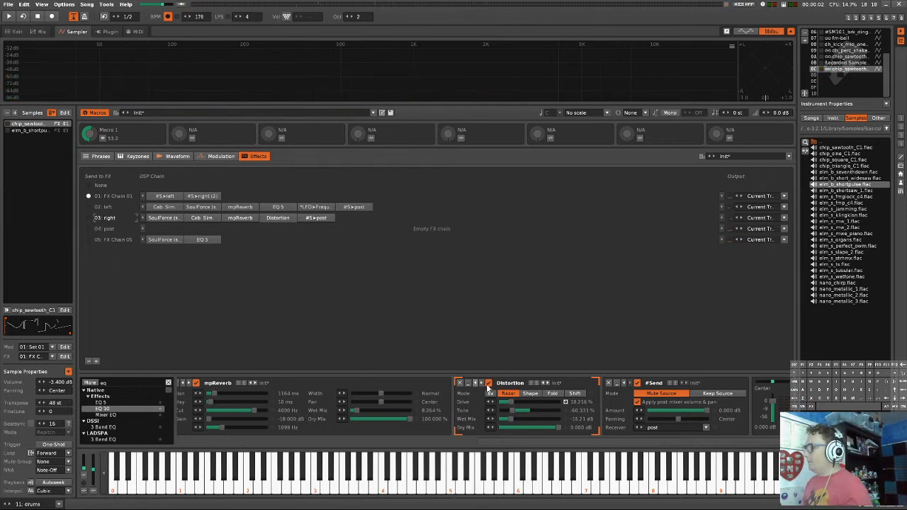
- Map the left chain's Cabinet Simulator gain to Macro 1 with a reduced range, play a test note and raise the macro to about 61.2
click(278, 207)
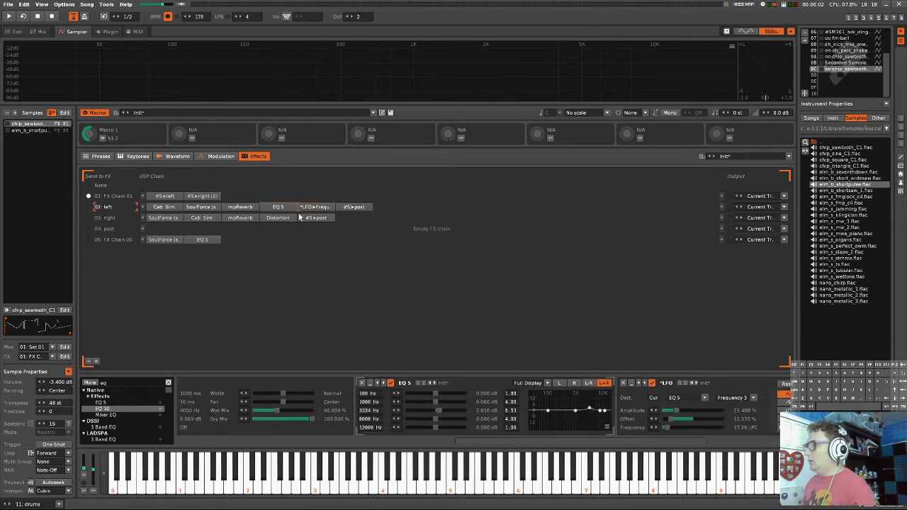
click(197, 208)
click(181, 208)
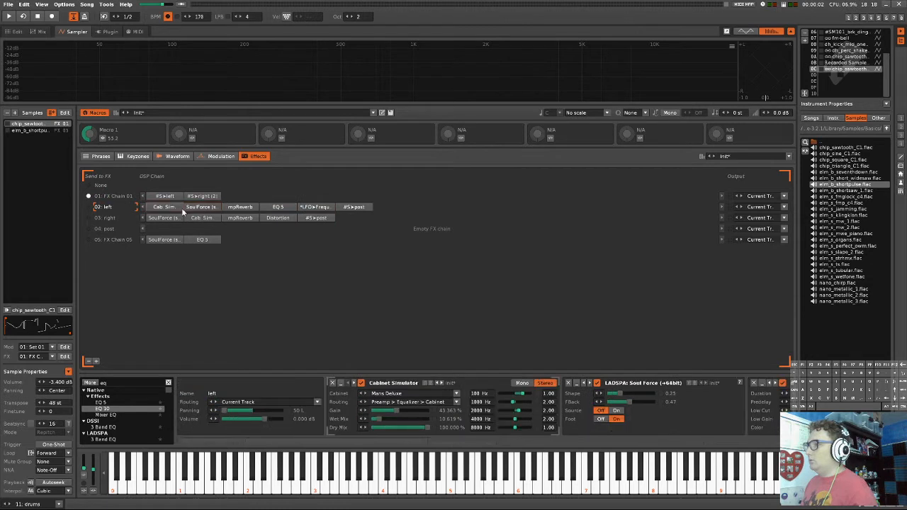
drag(398, 441, 419, 442)
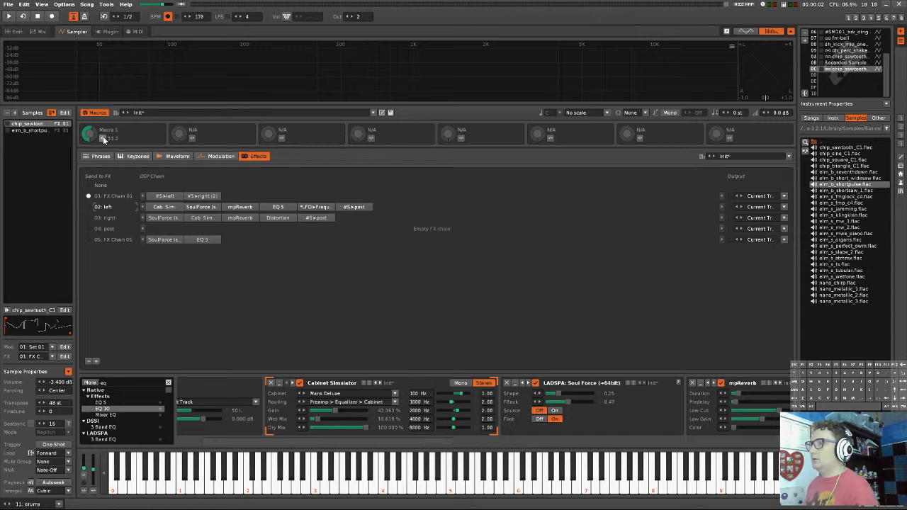
click(103, 138)
click(339, 409)
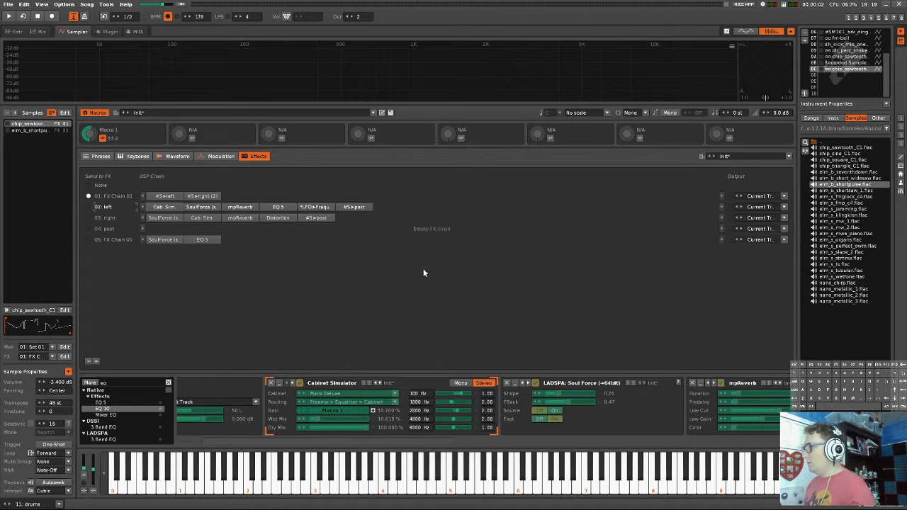
click(448, 281)
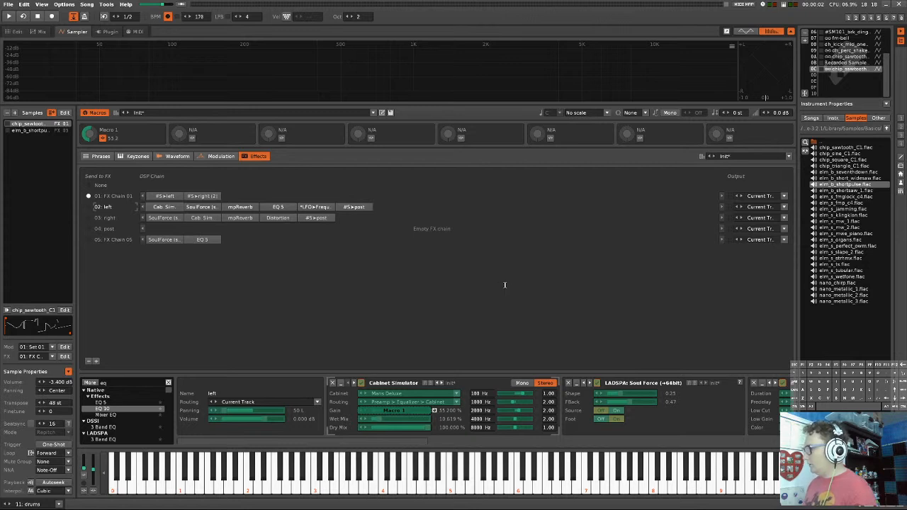
key(Escape)
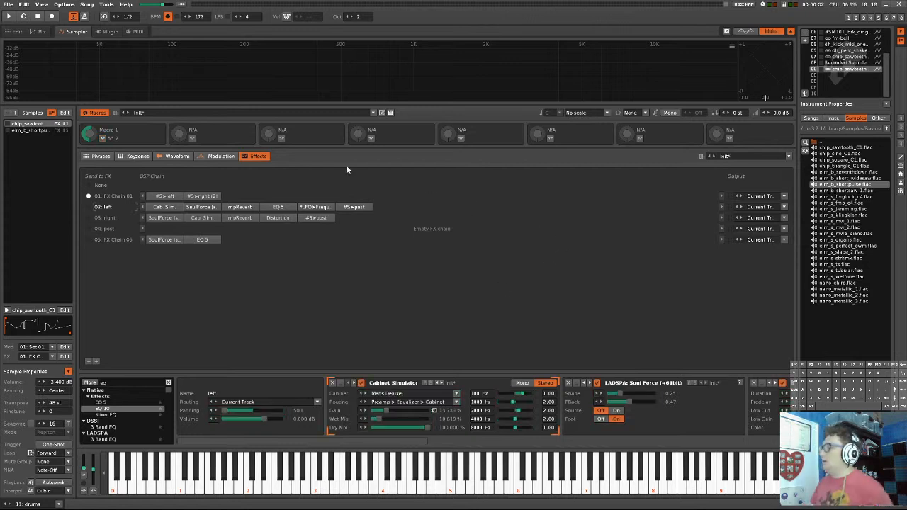
key(z)
mouse_move(92, 129)
mouse_down()
mouse_move(97, 190)
mouse_move(103, 136)
mouse_up()
- Map elm_b_shortpulse's Set 02 resonance input to Macro 1 with an inverted range, and sweep the macro to about 68
click(50, 130)
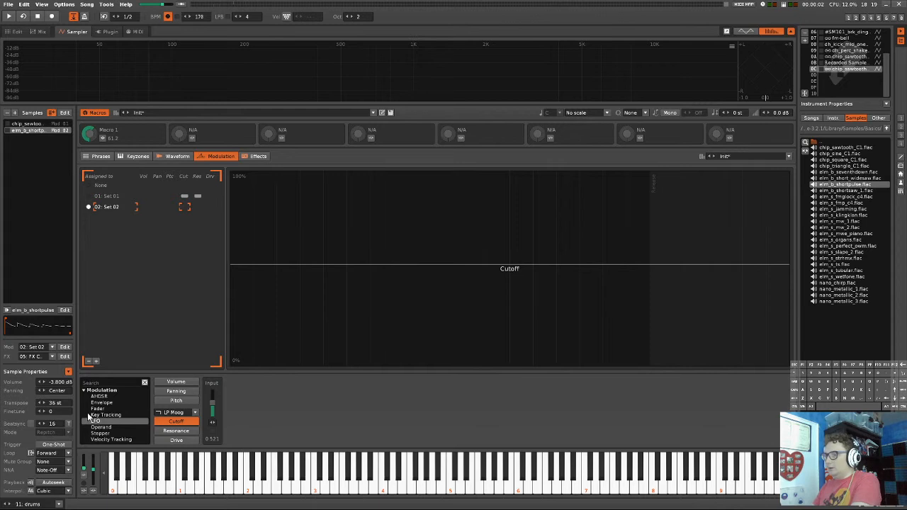
click(172, 432)
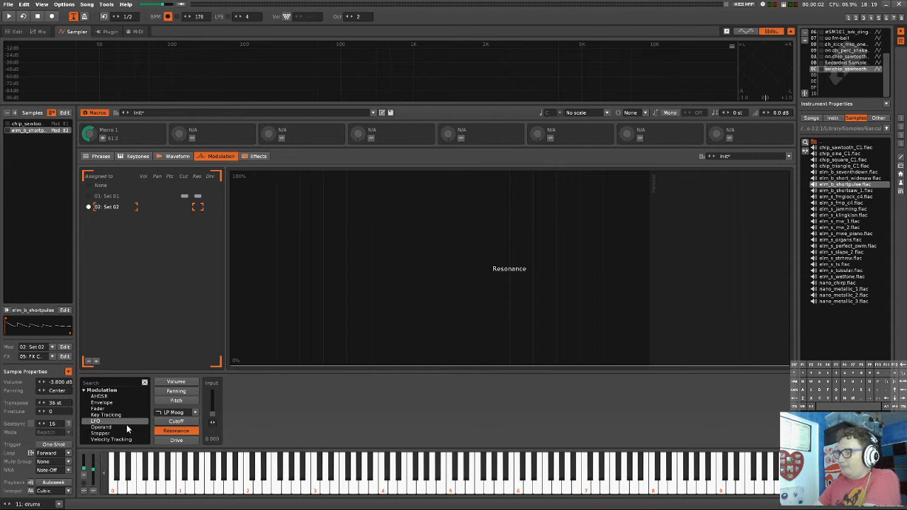
click(102, 139)
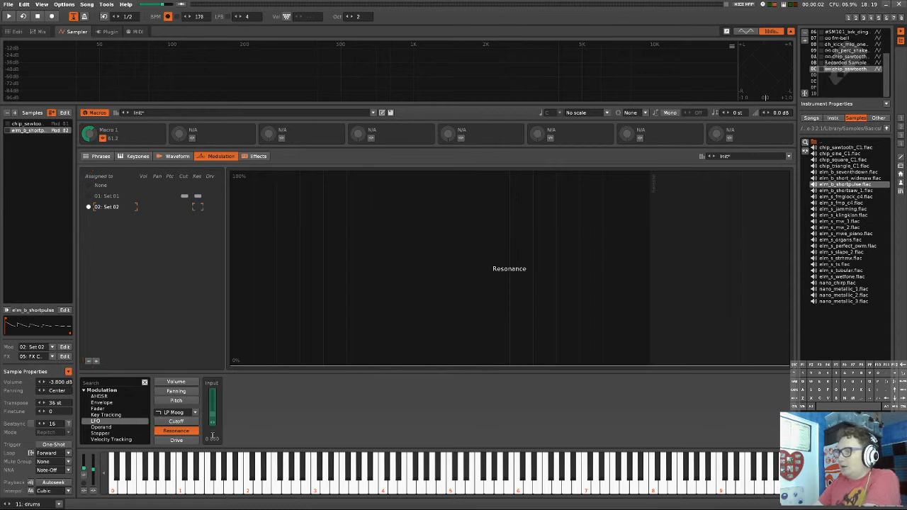
click(212, 410)
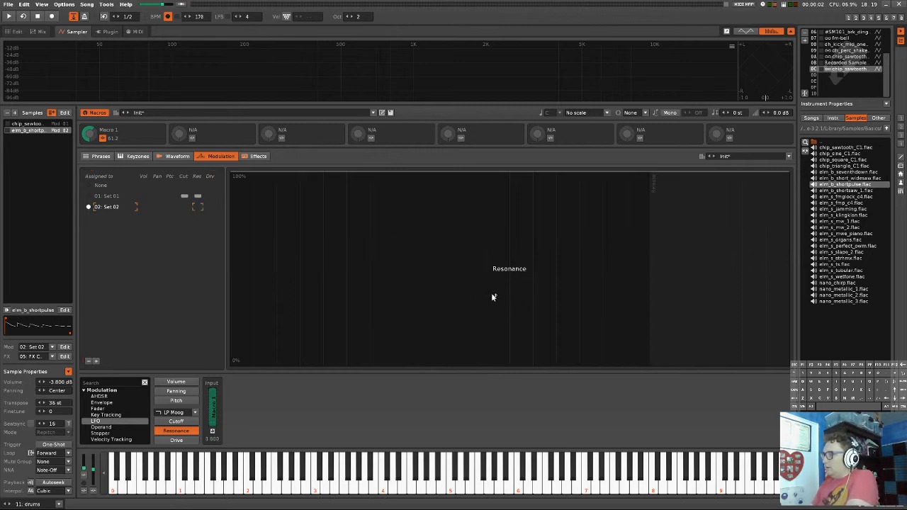
click(505, 289)
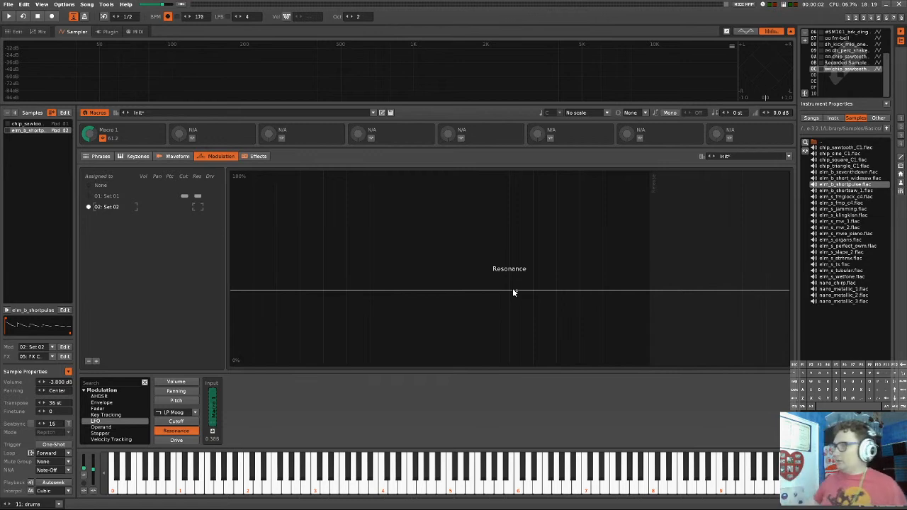
drag(89, 134, 100, 94)
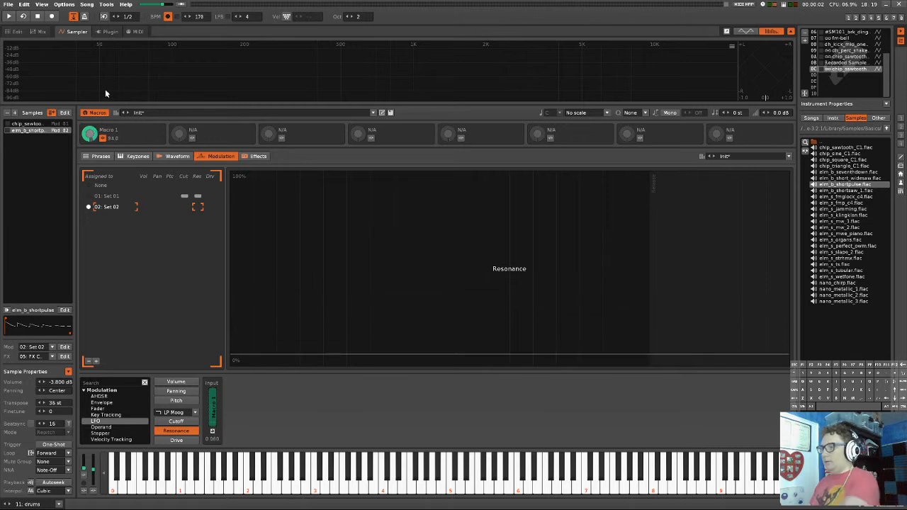
drag(89, 134, 90, 87)
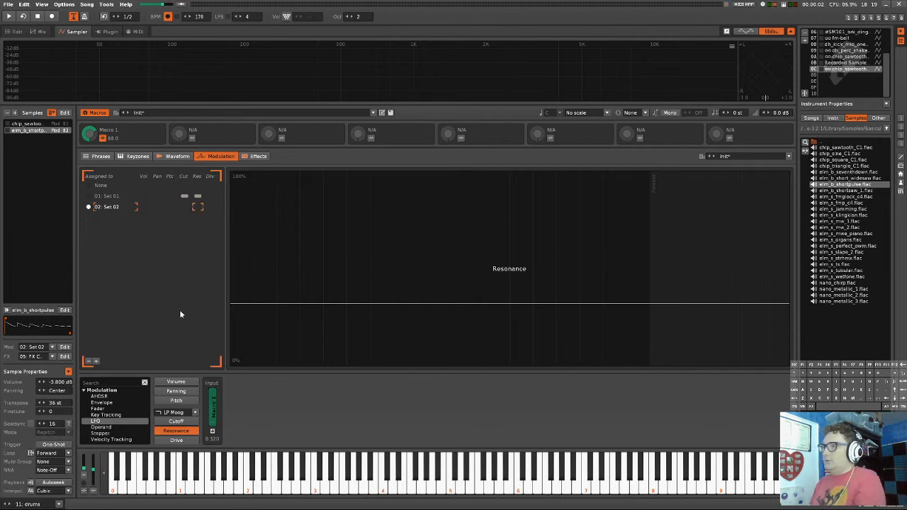
- Map the cutoff input of modulation Set 02 to Macro 1, lower the macro to about 52 and play a test note
click(175, 421)
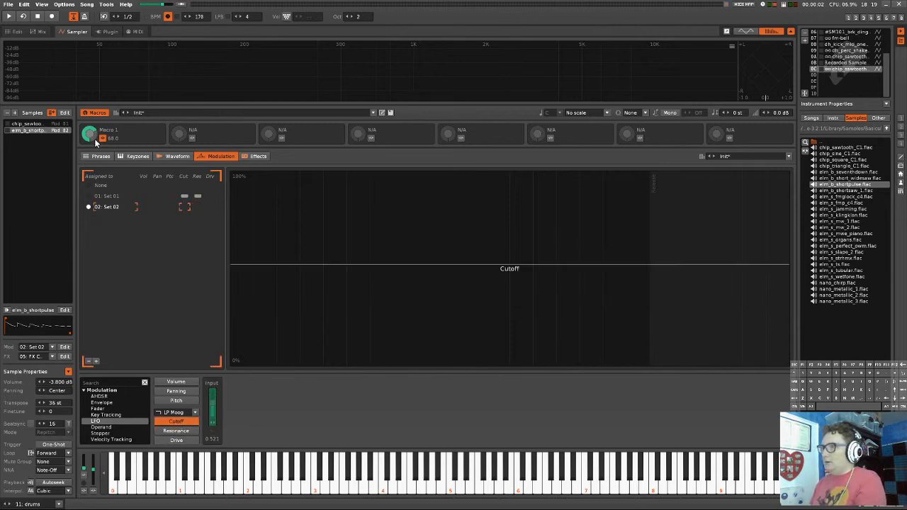
click(212, 401)
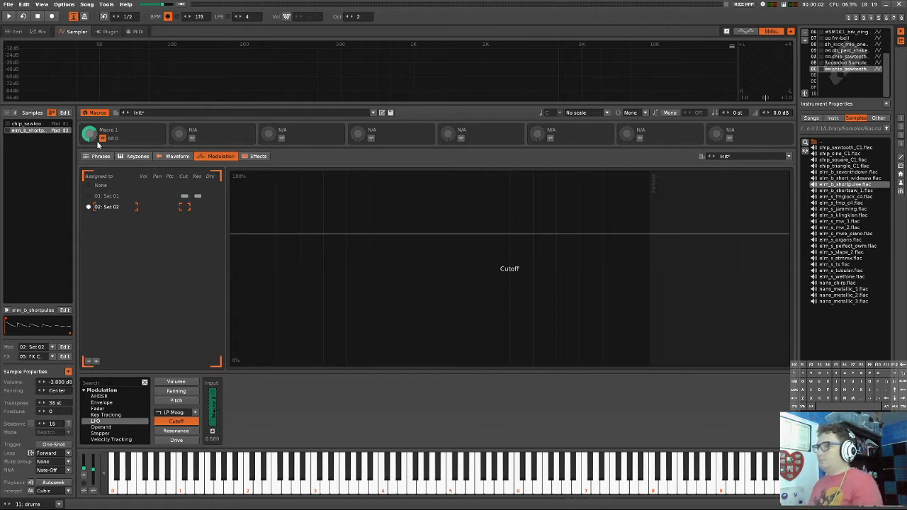
drag(89, 134, 77, 159)
key(z)
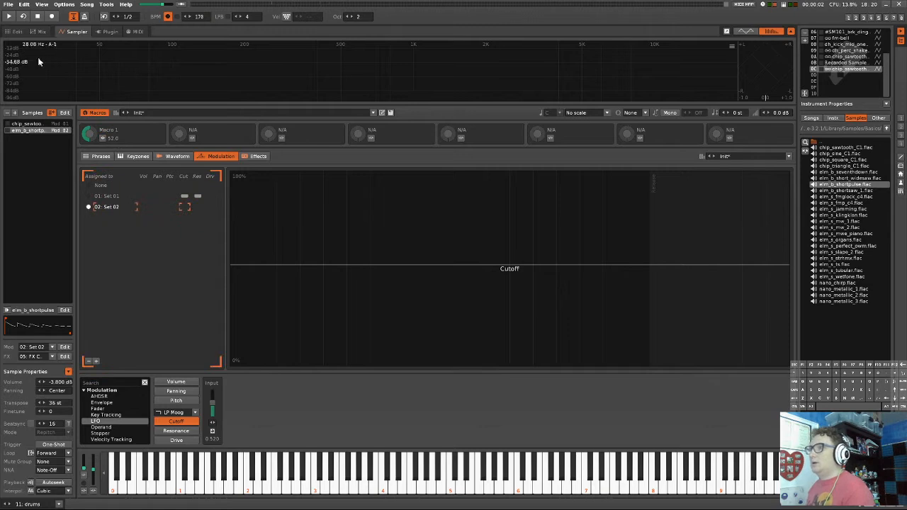
- Remove all devices from the bass track in the pattern editor, including the *Instr. Macros, *LFO and *Key Tracker
click(14, 31)
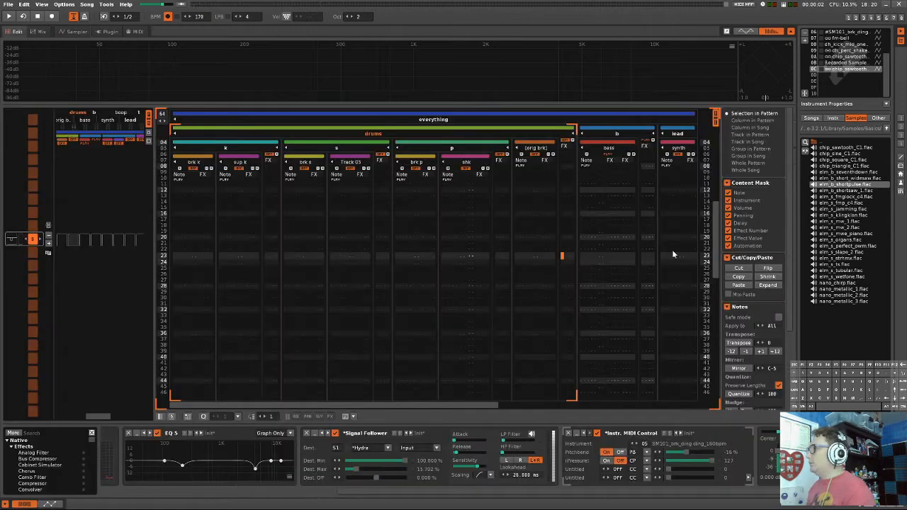
click(592, 182)
drag(482, 405, 674, 404)
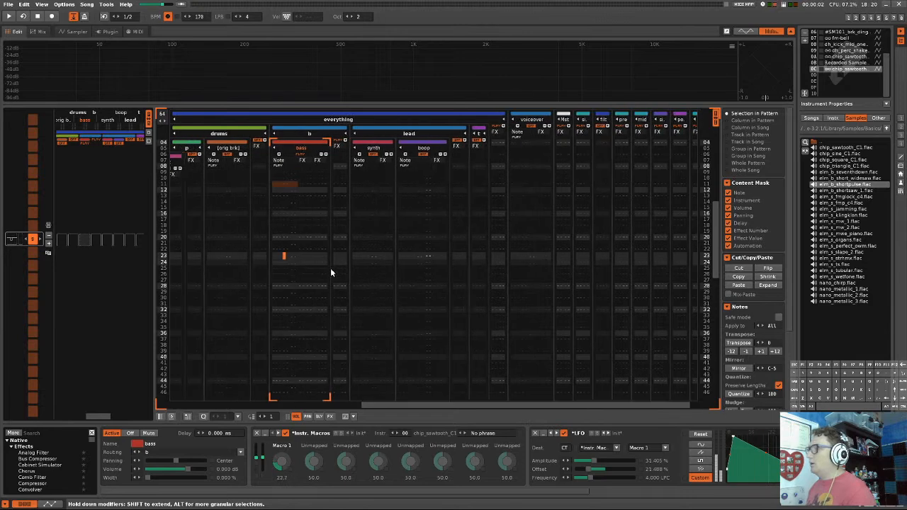
click(86, 241)
scroll(298, 253, up, 2)
scroll(291, 248, up, 16)
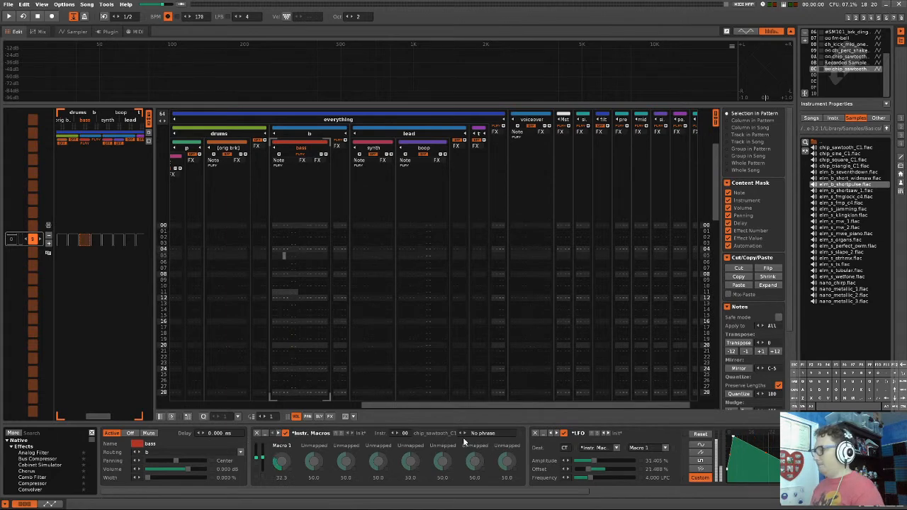
click(258, 433)
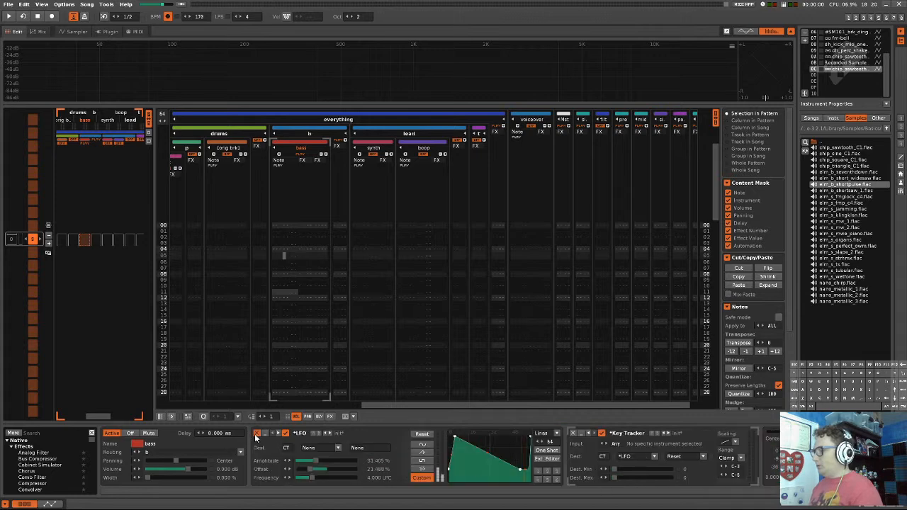
click(257, 433)
click(257, 433)
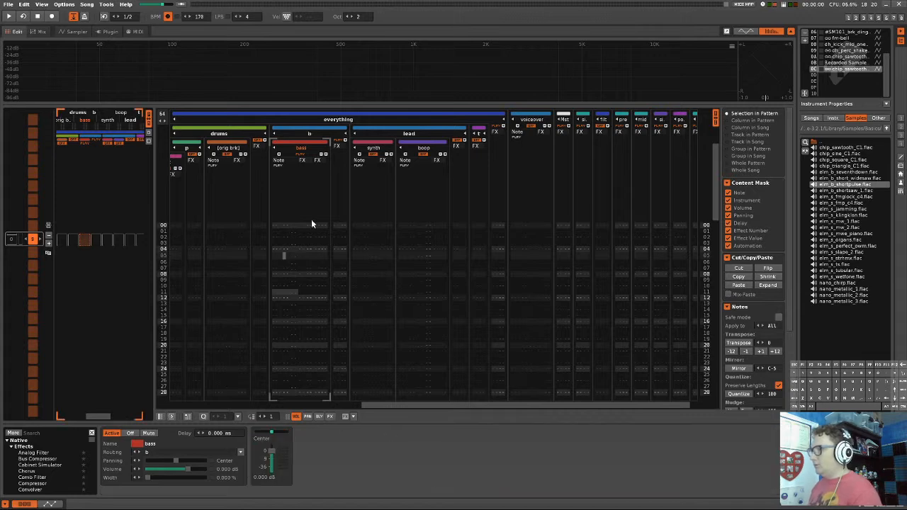
- Place the pattern cursor in the bass track's note column on line 00
drag(285, 225, 284, 225)
key(Up)
key(Up)
key(Up)
key(Up)
key(Up)
key(Up)
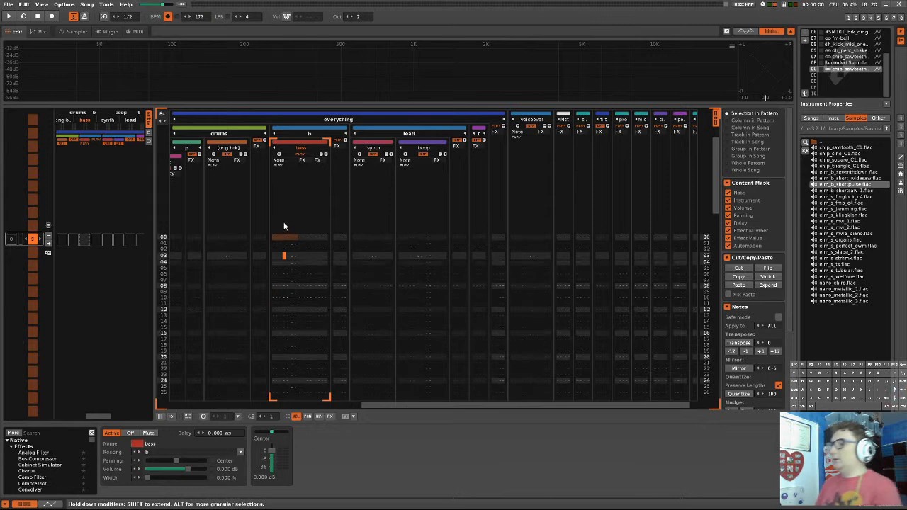
key(Left)
key(Down)
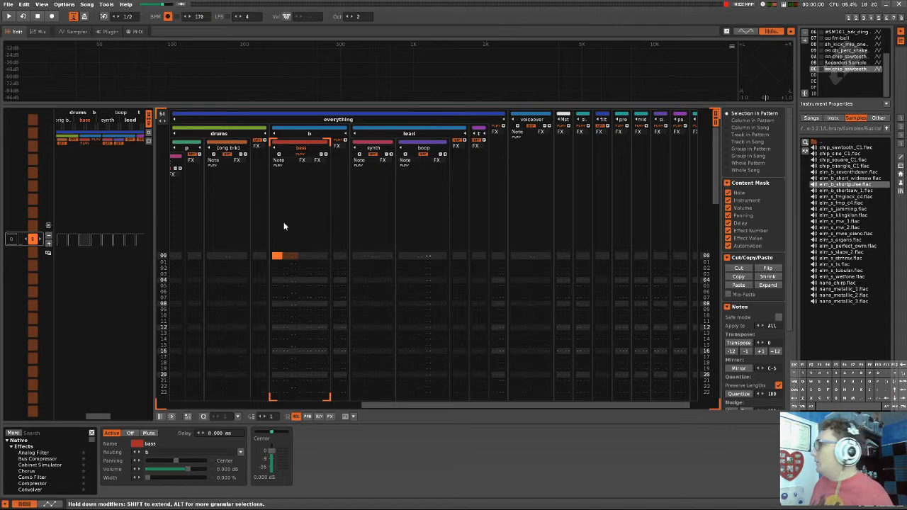
key(Escape)
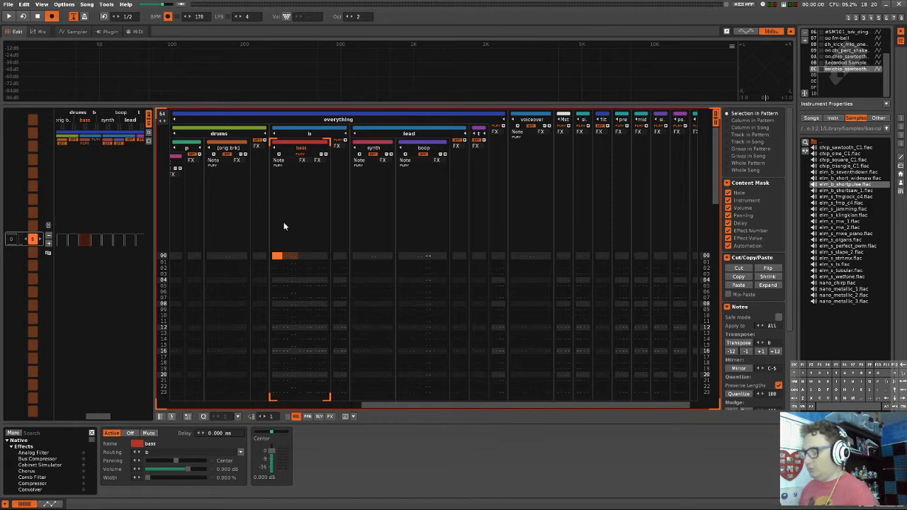
key(Down)
key(Down)
key(Up)
key(Up)
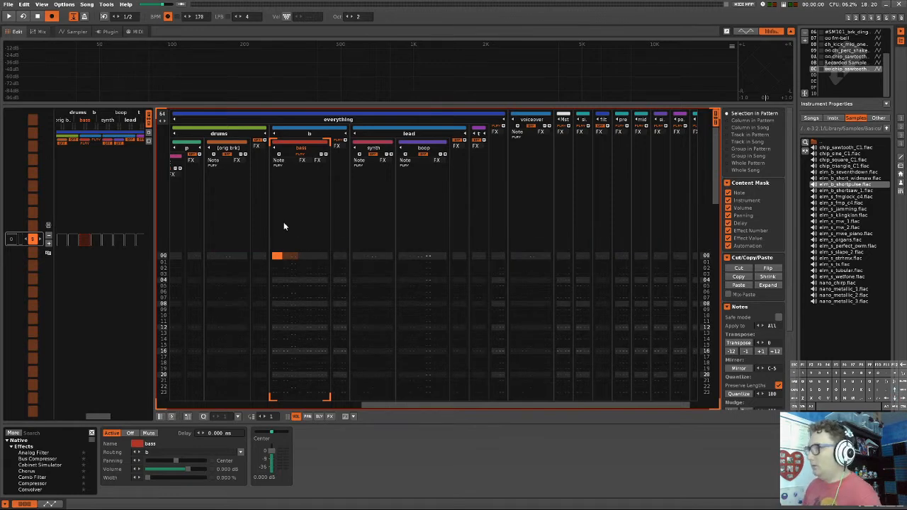
key(Escape)
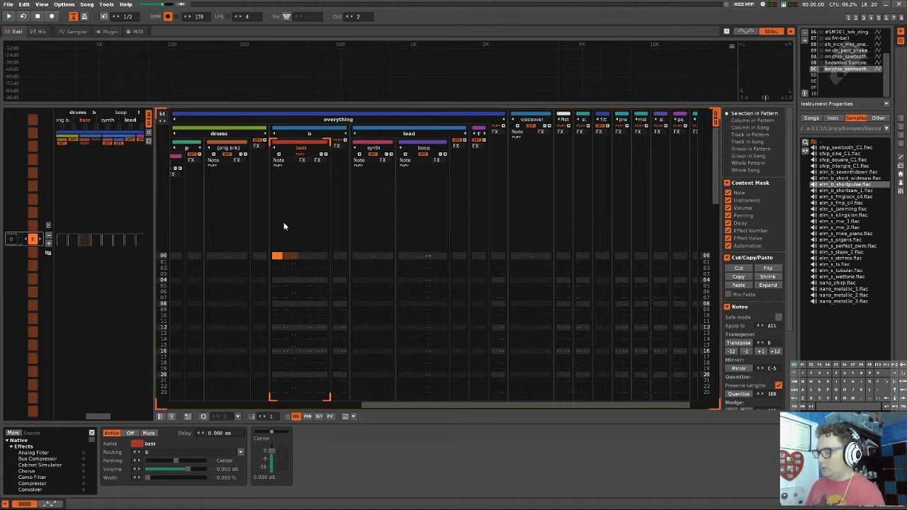
- Play a few low test notes on the bass instrument to hear it through the cleared bass track
key(z)
key(z)
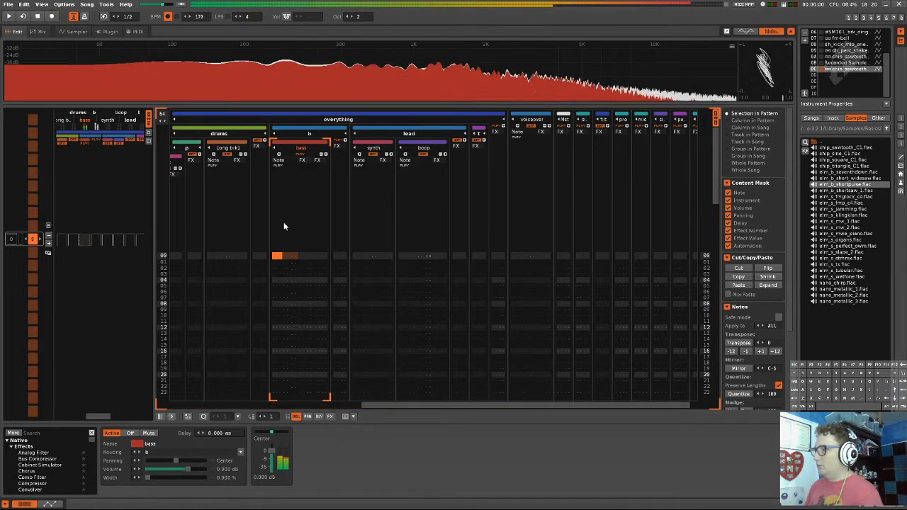
key(z)
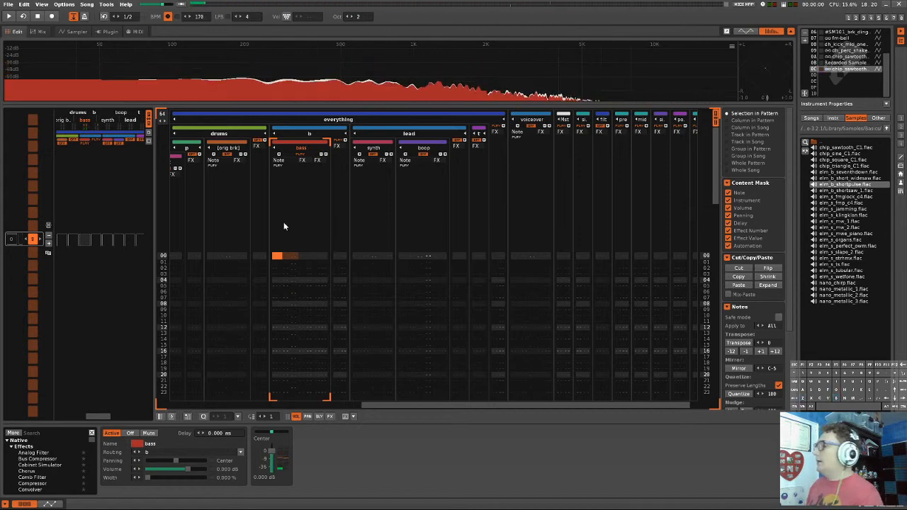
- Turn on pattern edit mode and try a C-2 note on line 00 of the bass track, deleting it again
key(Escape)
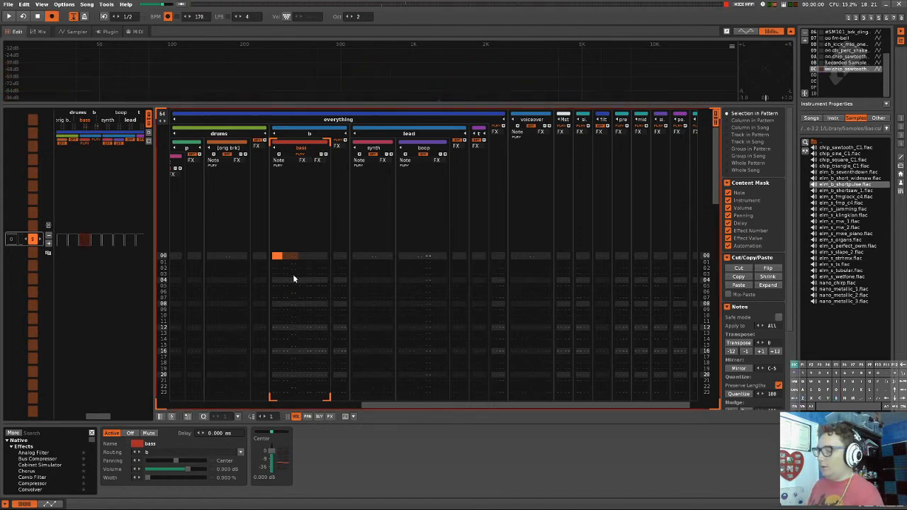
key(z)
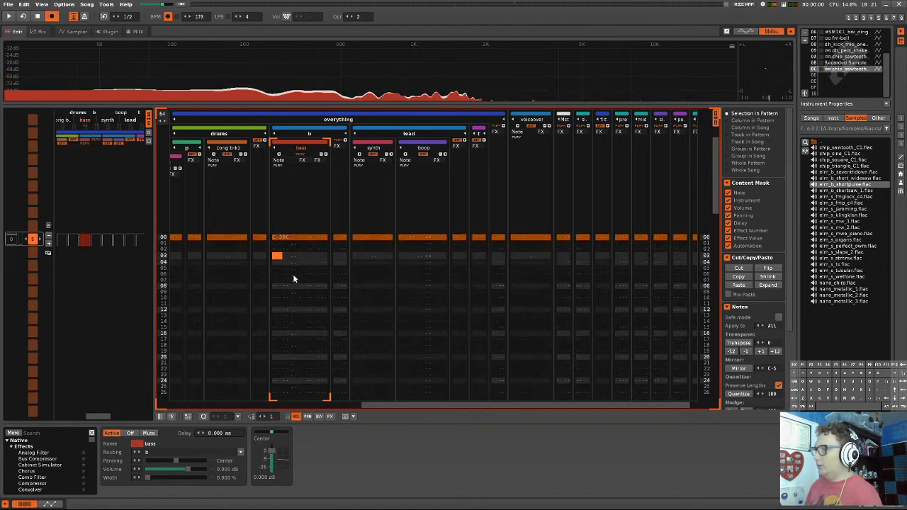
key(Delete)
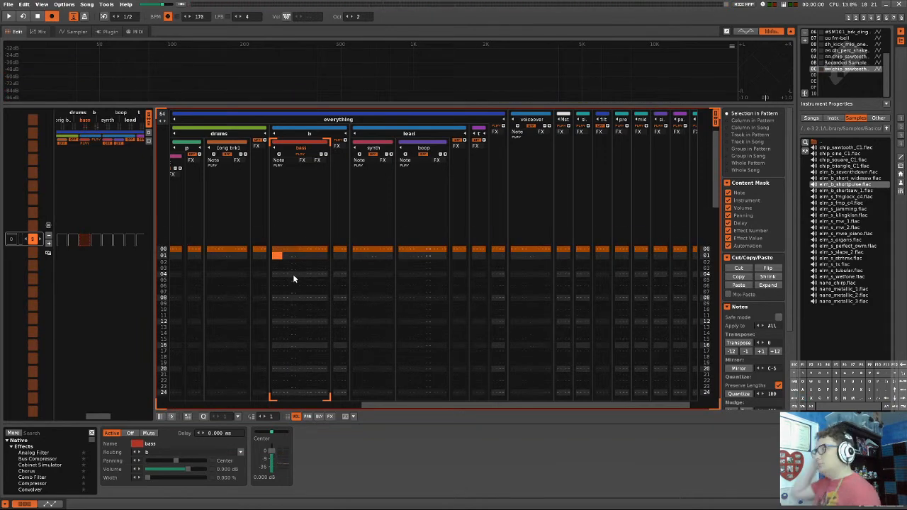
- Browse up and down the instrument list, ending on the bass instrument in slot 0C
key(alt+Up)
key(alt+Up)
key(alt+Up)
key(alt+Up)
key(alt+Up)
key(alt+Up)
key(alt+Down)
key(alt+Down)
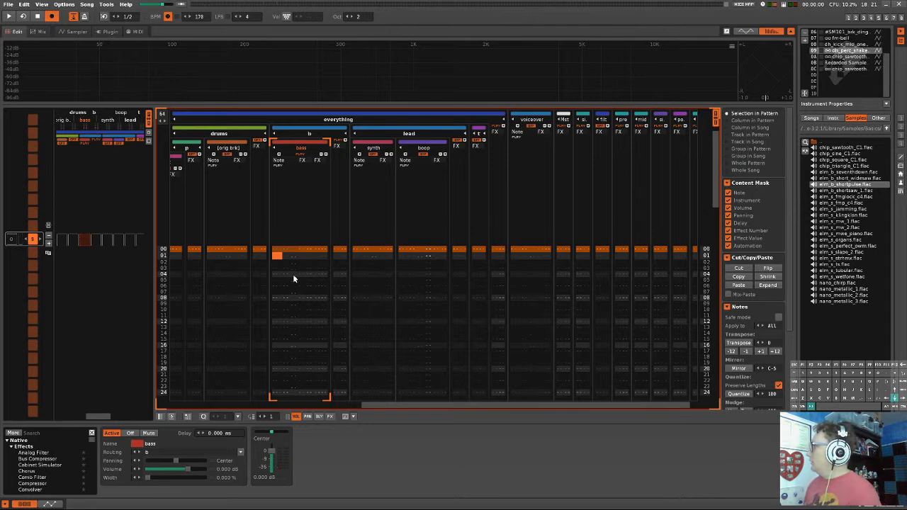
key(alt+Down)
key(alt+Down)
key(alt+Down)
key(alt+Down)
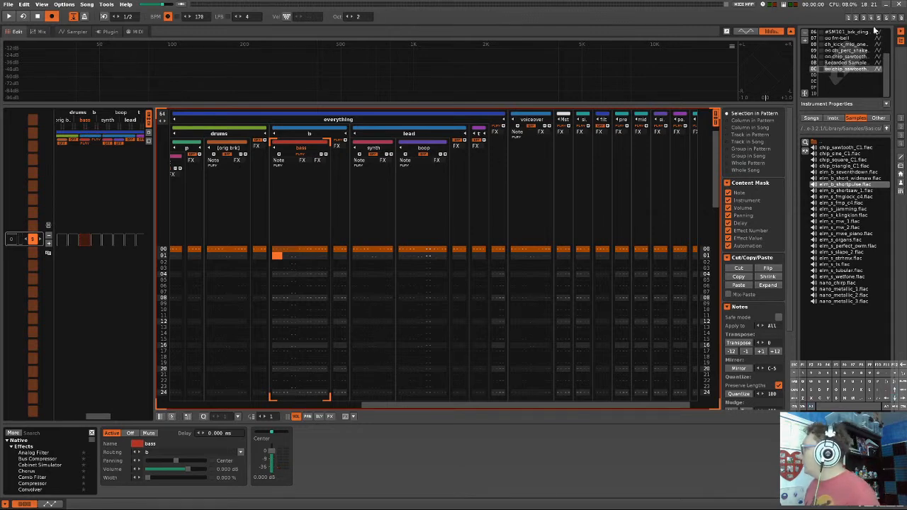
key(alt+Up)
key(alt+Up)
key(alt+Up)
key(alt+Down)
key(alt+Down)
key(alt+Down)
key(alt+Up)
key(alt+Up)
key(alt+Up)
key(alt+Down)
key(alt+Down)
key(alt+Down)
key(alt+Down)
key(alt+Up)
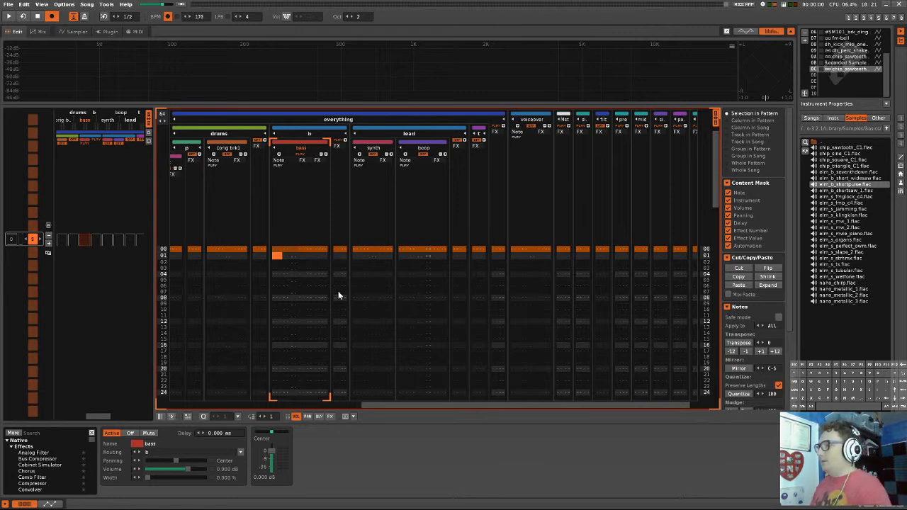
- Enter a C-2 note with instrument 0C on line 00 of the bass track
key(Up)
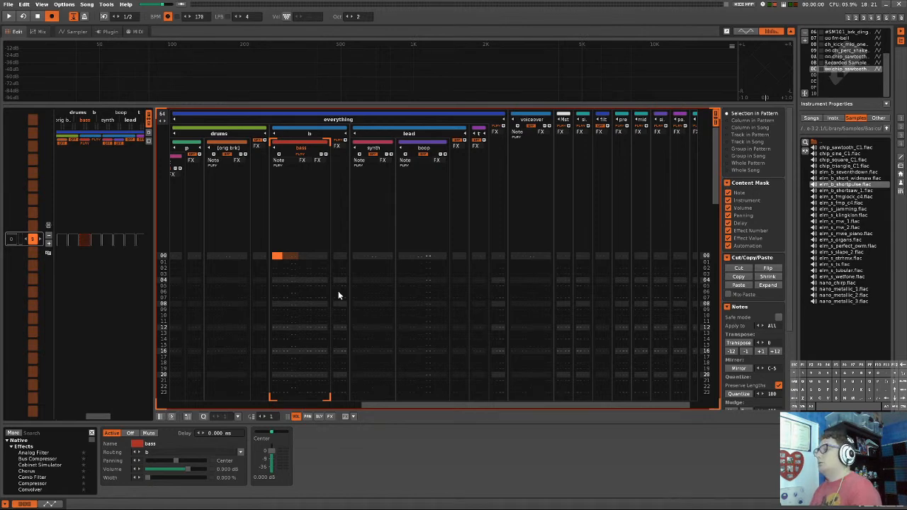
key(z)
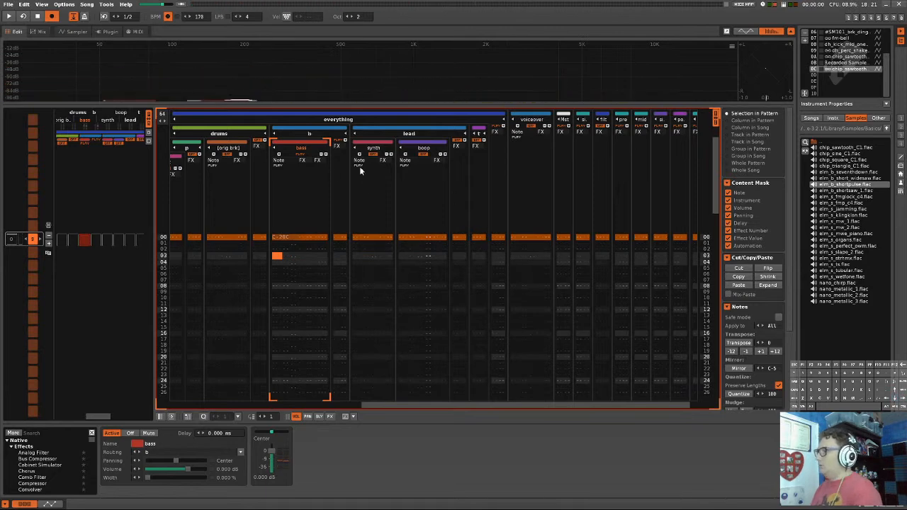
- Add a #Send device to the end of the bass instrument's FX Chain 05 and set its receiver to post
double_click(852, 71)
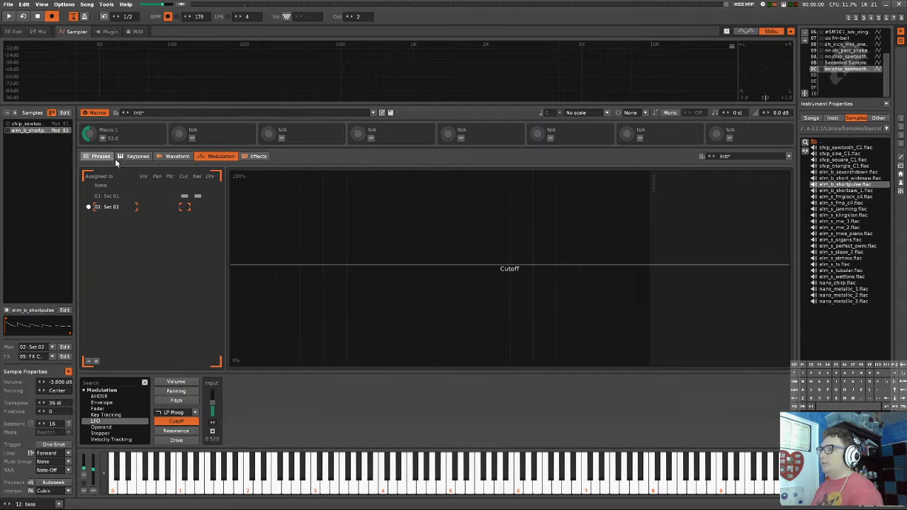
click(257, 156)
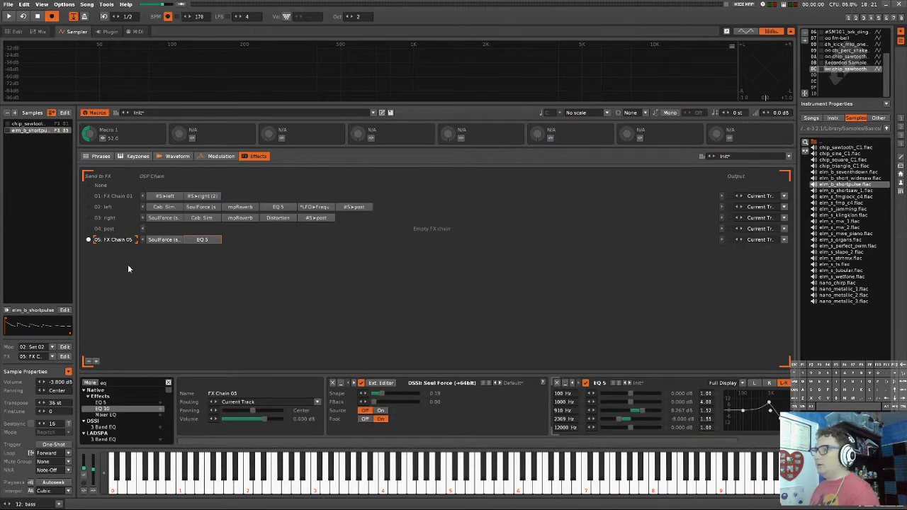
click(134, 386)
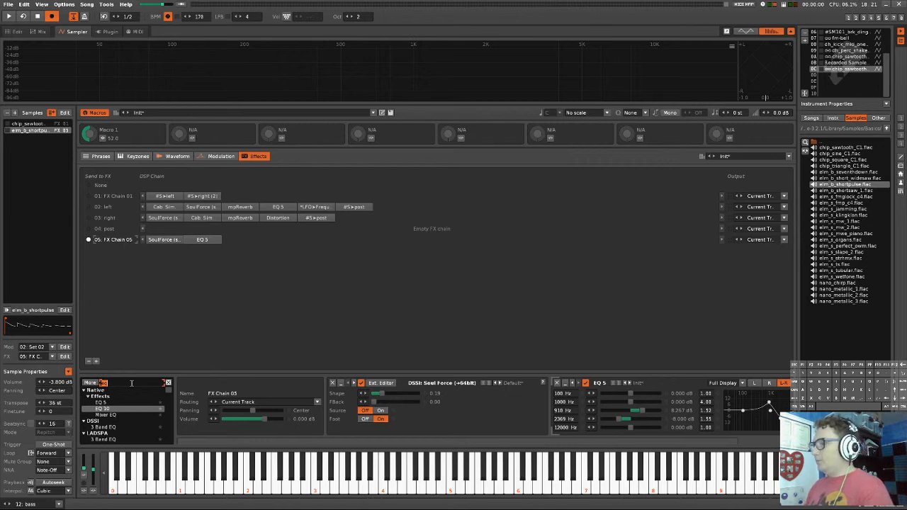
text(send)
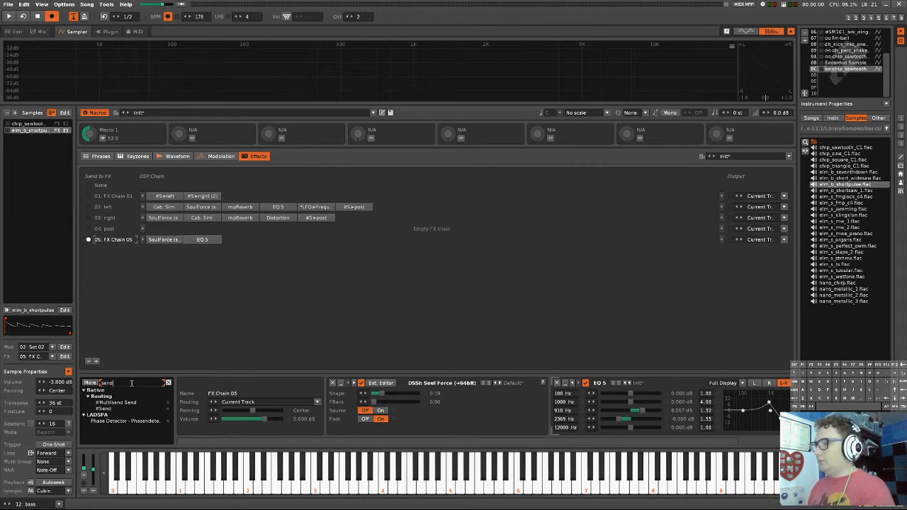
drag(110, 410, 228, 243)
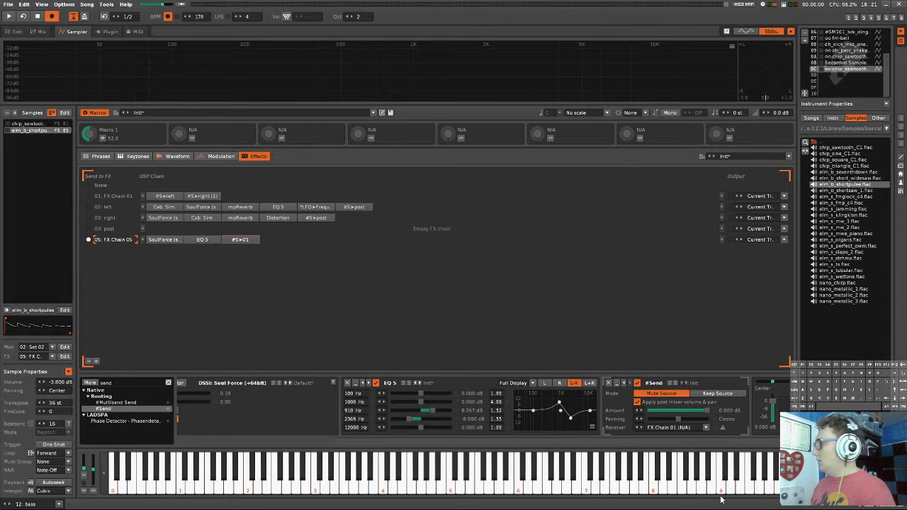
click(688, 428)
click(685, 409)
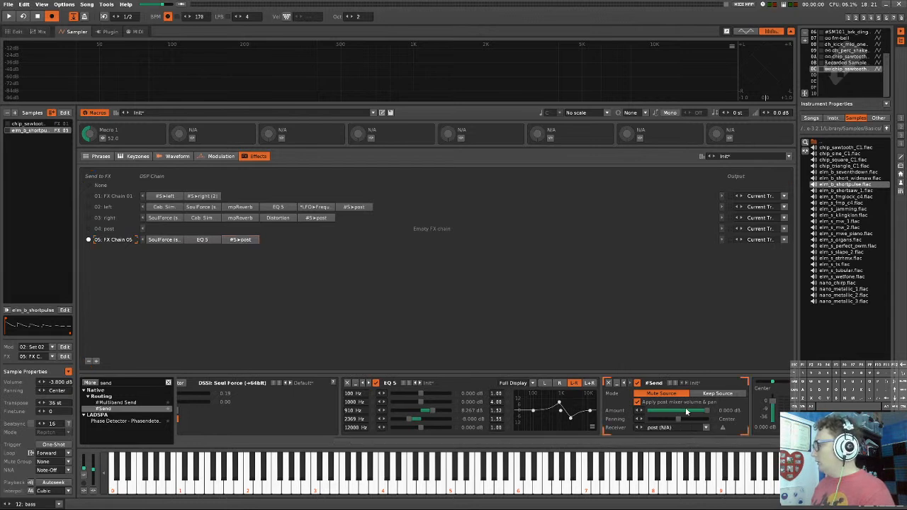
- Reorder the effects chains so post comes last, and rename the short-pulse sample's chain to elm
click(106, 229)
drag(107, 230, 115, 268)
double_click(116, 229)
text(elm)
key(Return)
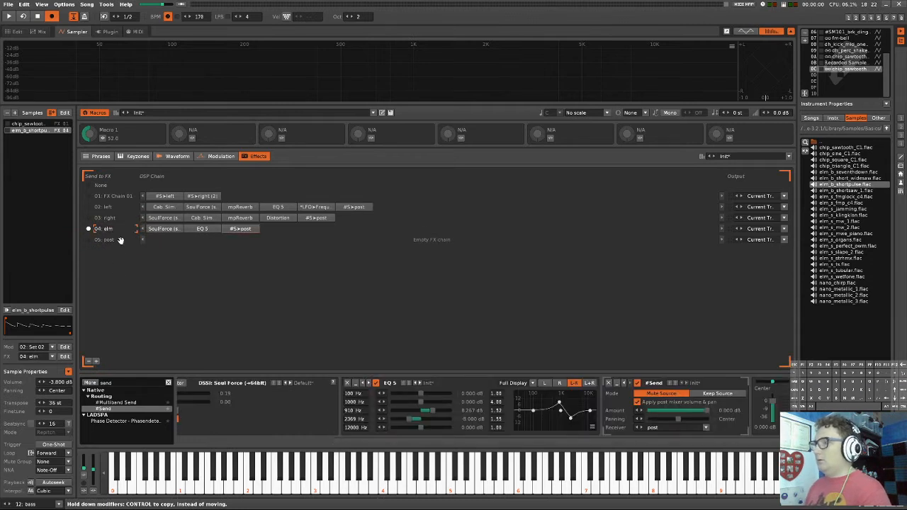
- Add a Bus Compressor to the instrument's empty post effects chain
click(119, 240)
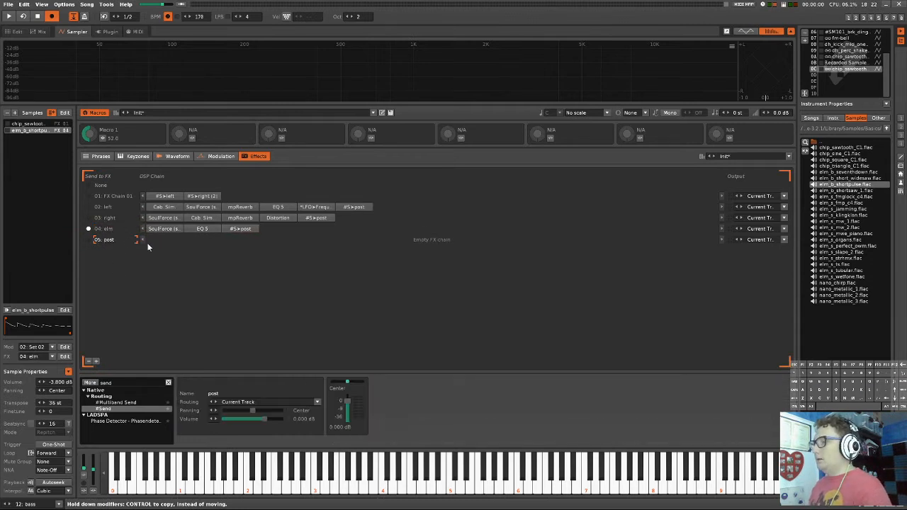
click(143, 382)
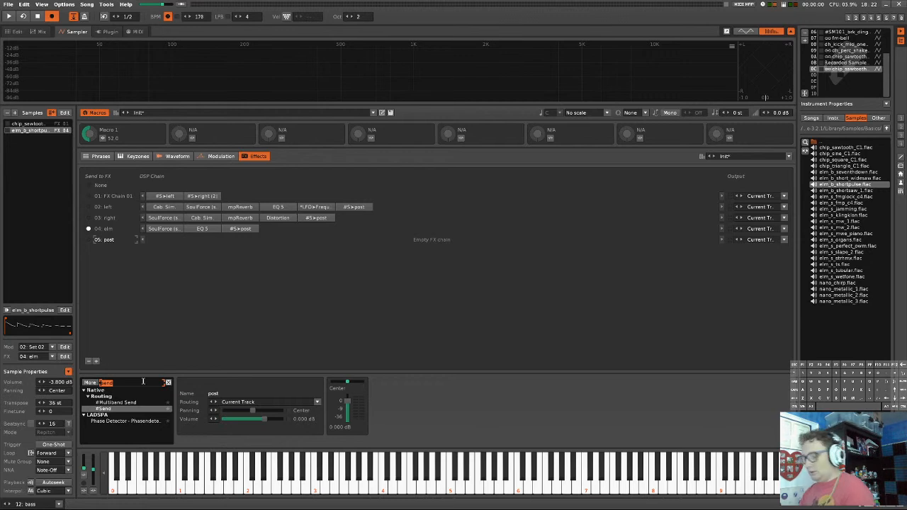
text(comp)
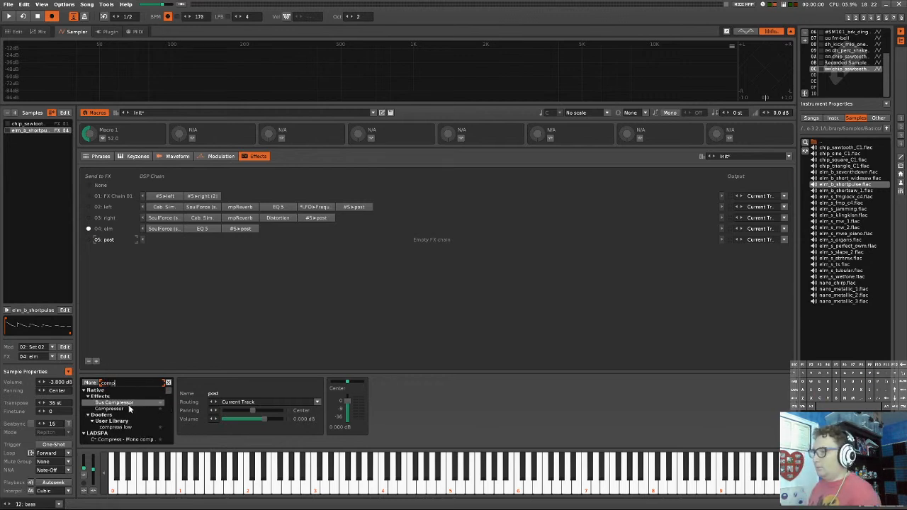
double_click(131, 402)
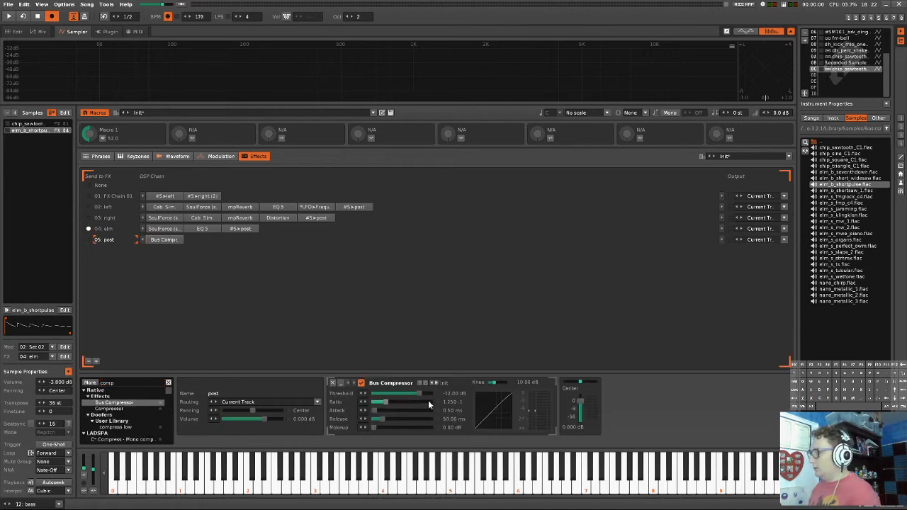
- Set the Bus Compressor's threshold to about -3 dB and its ratio to about 8.9:1 while playing test notes
drag(424, 395, 416, 390)
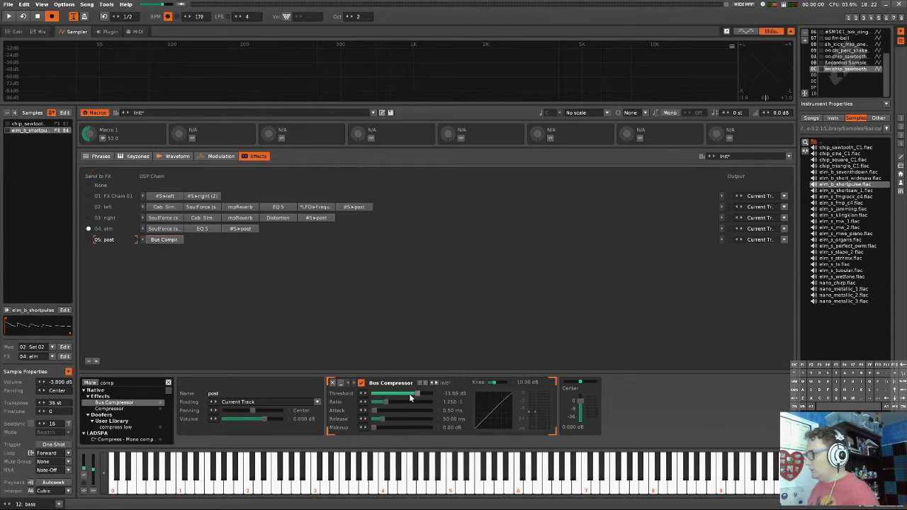
key(z)
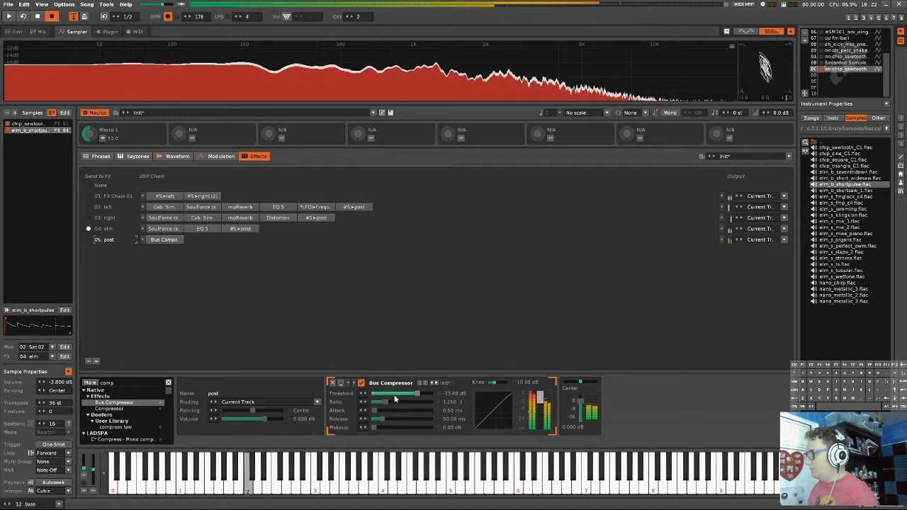
mouse_move(408, 394)
mouse_down()
mouse_move(429, 395)
mouse_move(387, 402)
mouse_move(417, 402)
mouse_up()
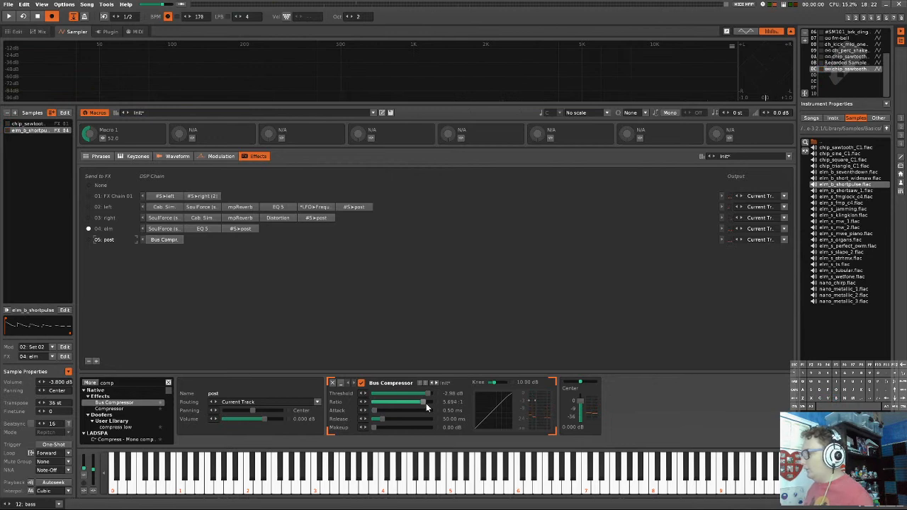
drag(426, 404, 430, 405)
key(z)
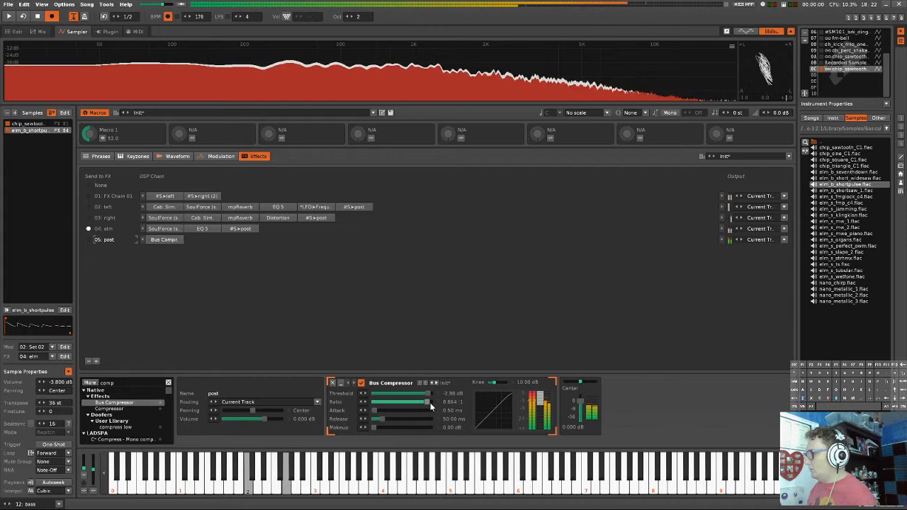
key(b)
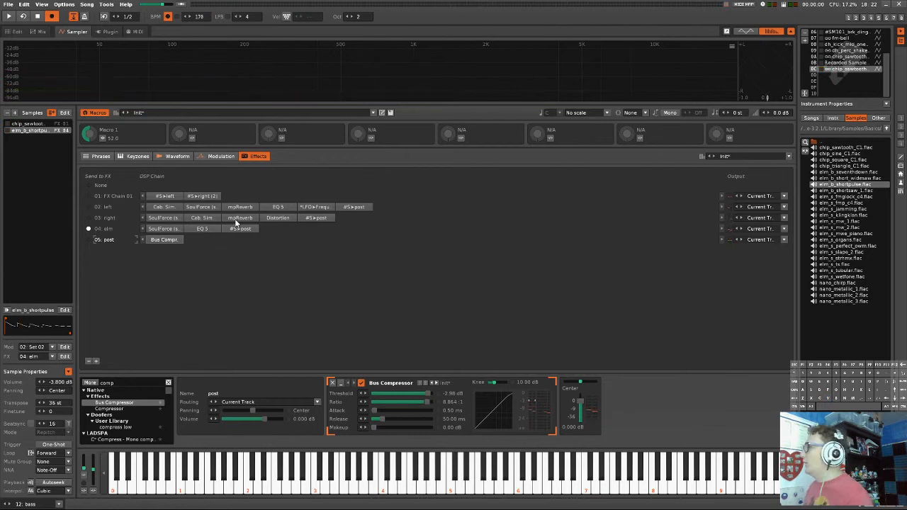
- Lower the left effects chain's output volume to about -3.9 dB and check it with test notes
click(111, 207)
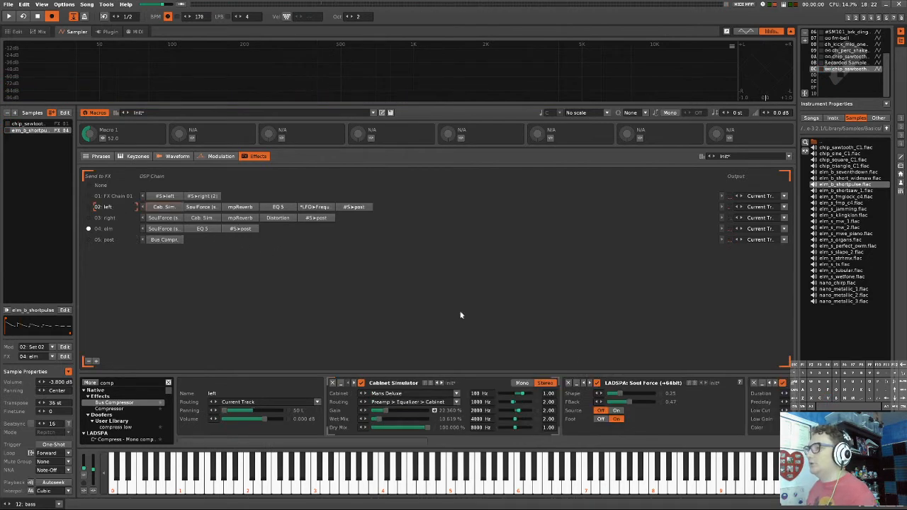
drag(408, 441, 773, 441)
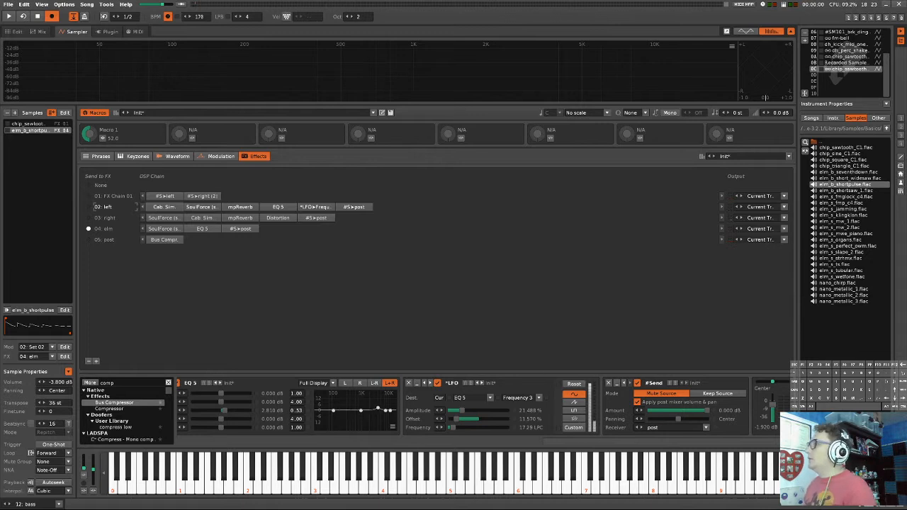
key(z)
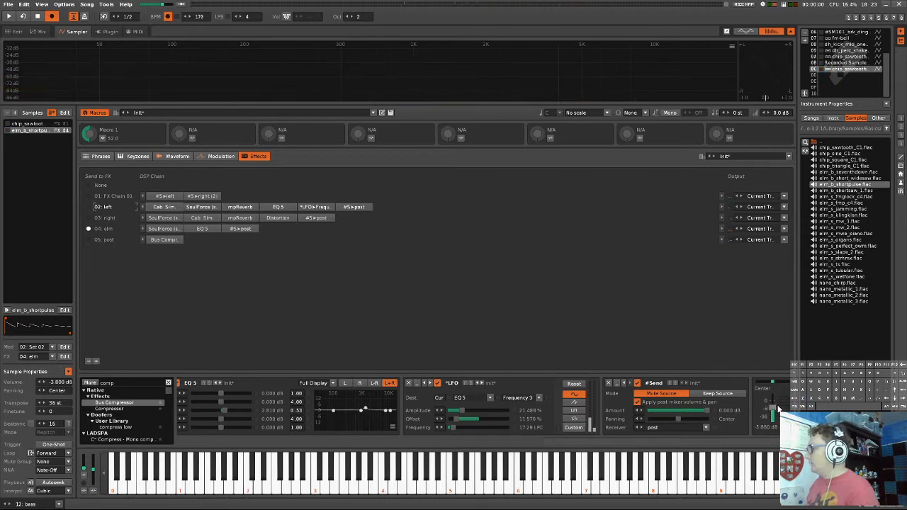
key(z)
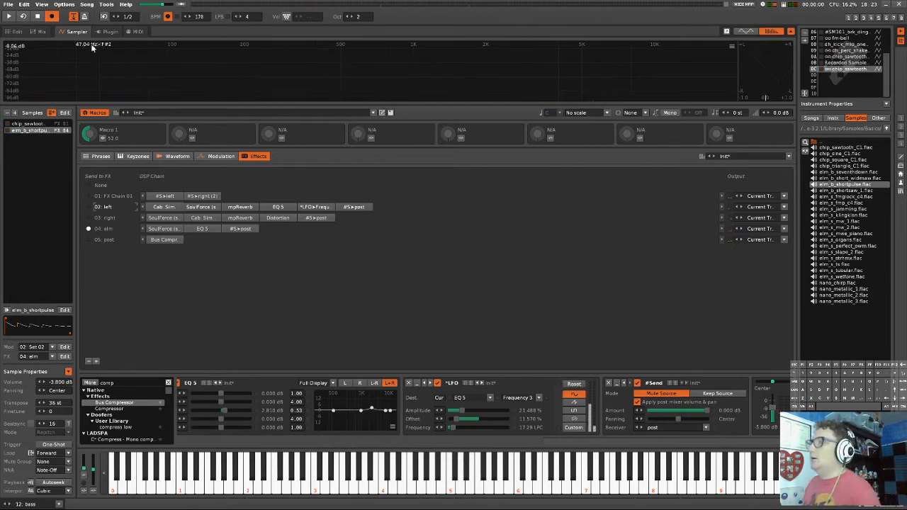
- Enter a G-2 note with instrument 0C on line 06 of the bass track in the pattern editor
click(11, 33)
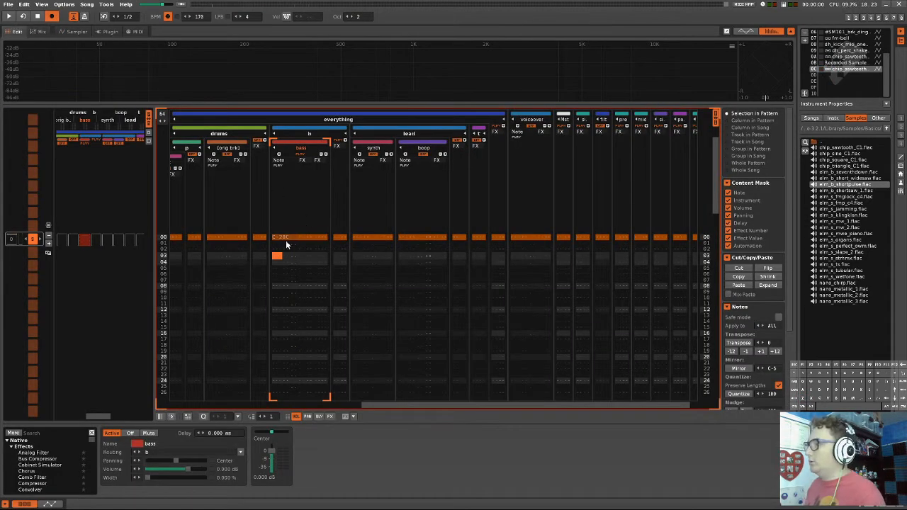
click(280, 238)
key(space)
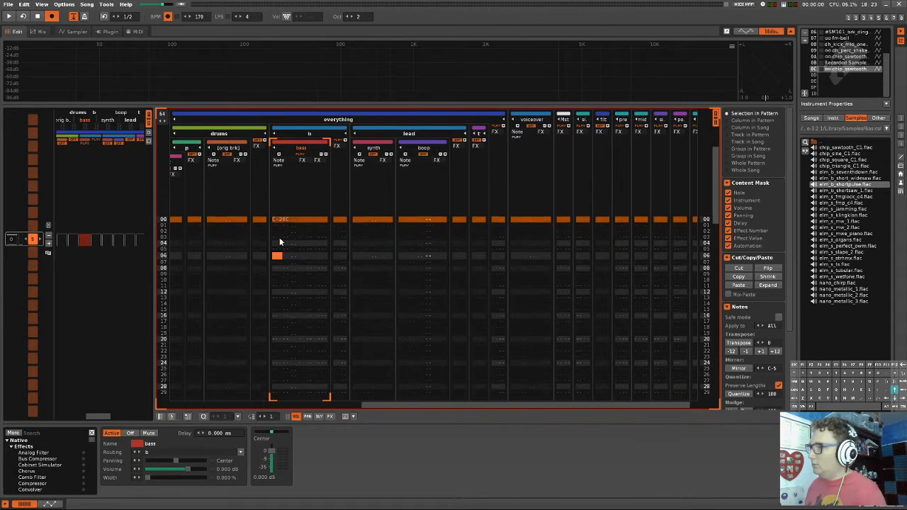
key(Down)
key(Up)
key(b)
key(Down)
key(Down)
key(Down)
key(Down)
key(Down)
key(Down)
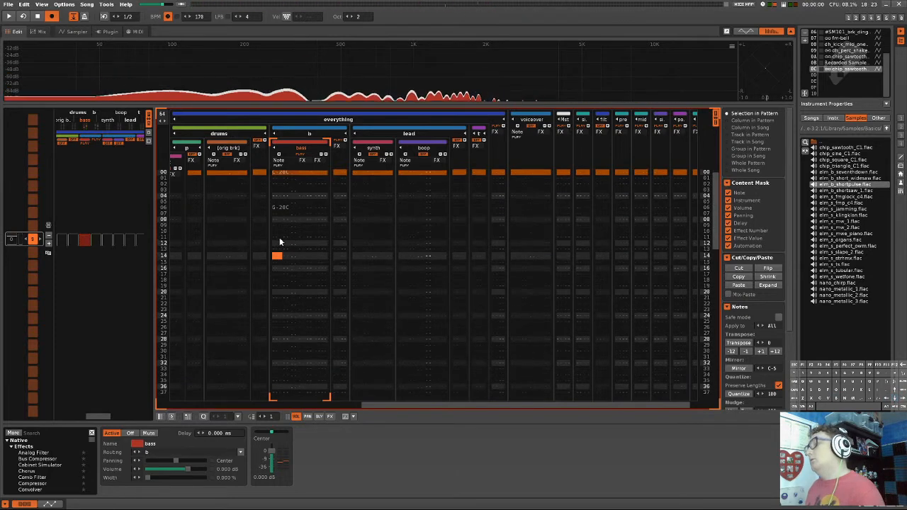
key(Down)
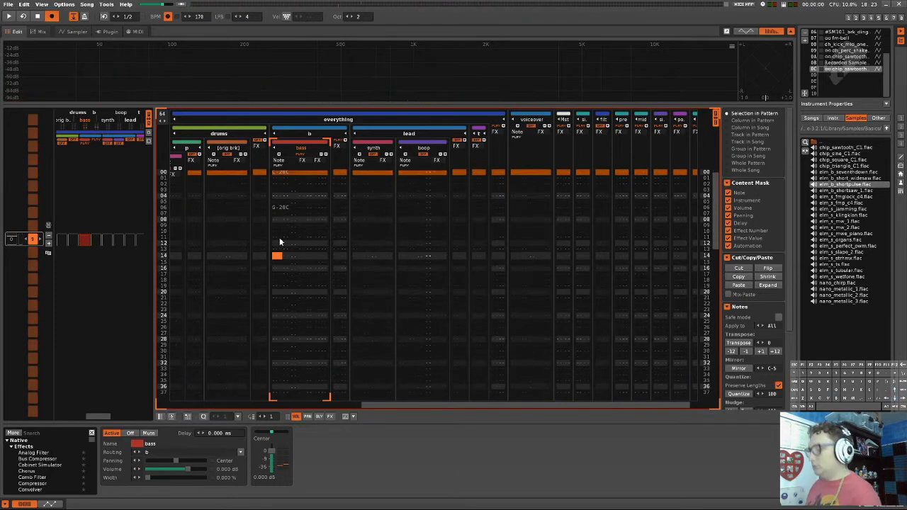
key(Up)
key(Up)
key(Up)
key(Up)
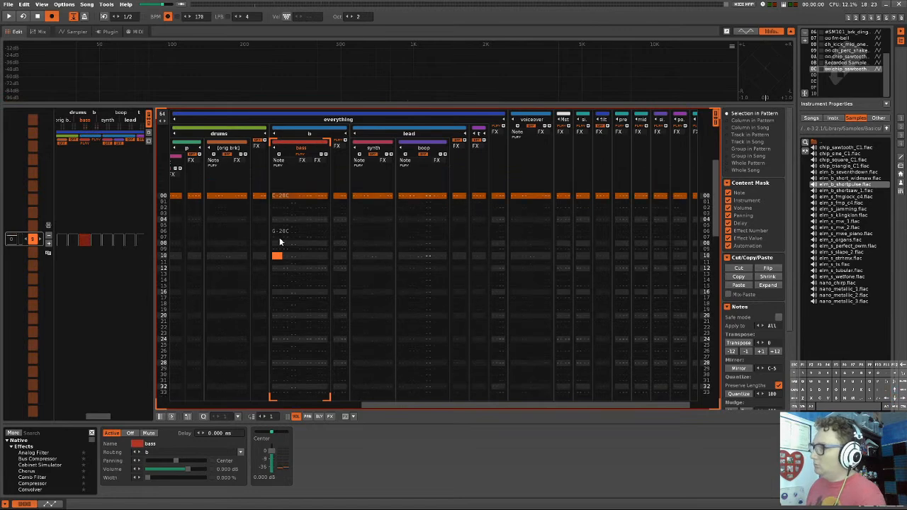
key(Down)
key(Down)
key(Down)
key(Down)
key(Down)
key(Down)
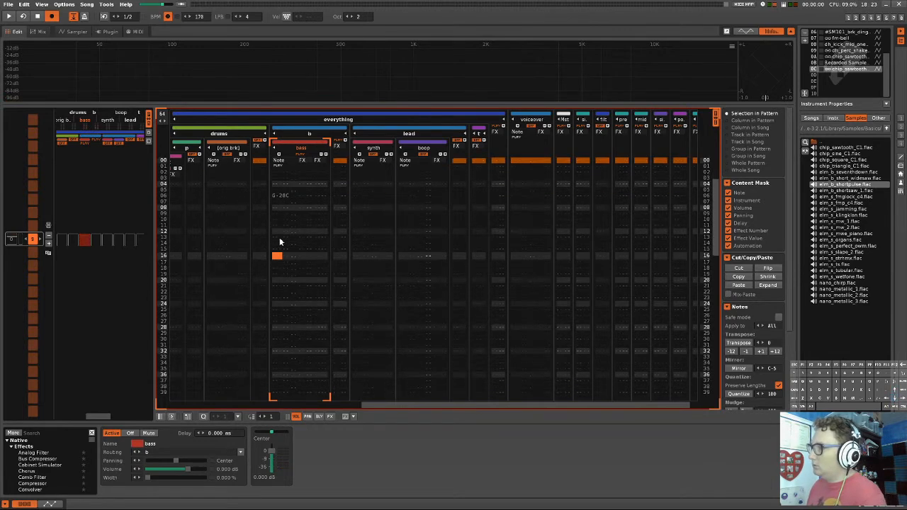
key(Up)
key(Up)
key(Up)
key(Up)
key(Up)
key(Up)
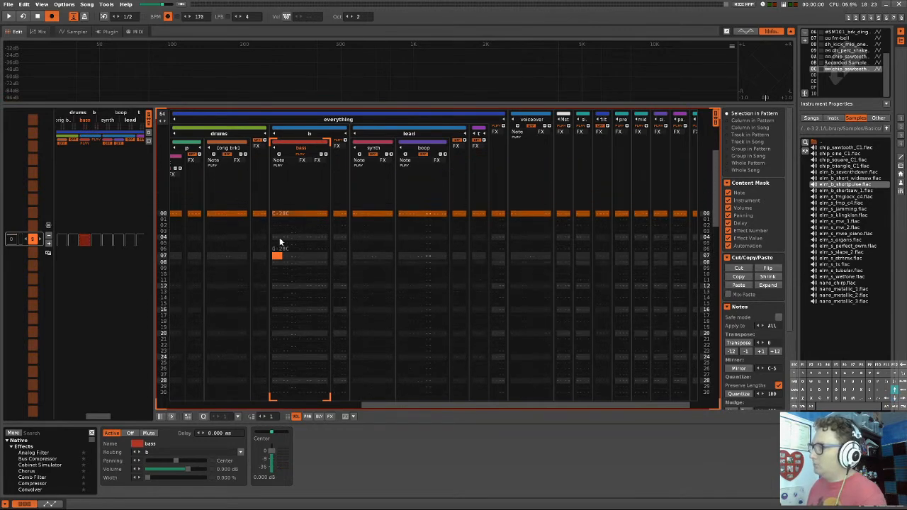
key(Down)
key(Down)
key(Down)
- Play the pattern from line 00 to hear the first two bass notes
key(Up)
key(Up)
key(Up)
key(Up)
key(Up)
key(Up)
key(Up)
key(Up)
key(Up)
key(Up)
key(Up)
key(Up)
key(Up)
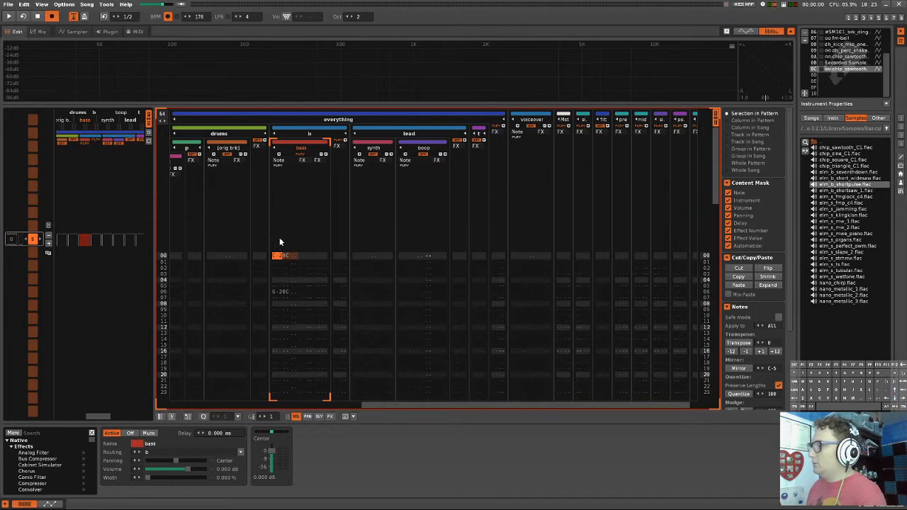
key(space)
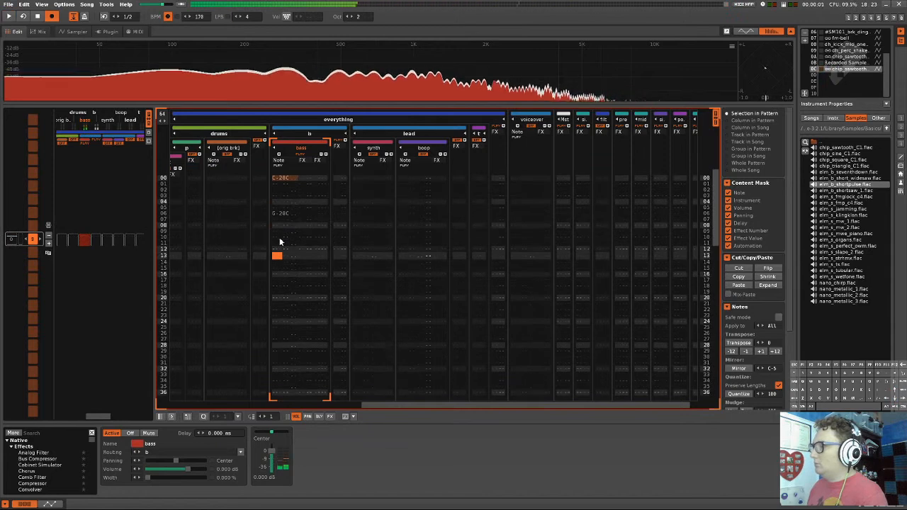
key(space)
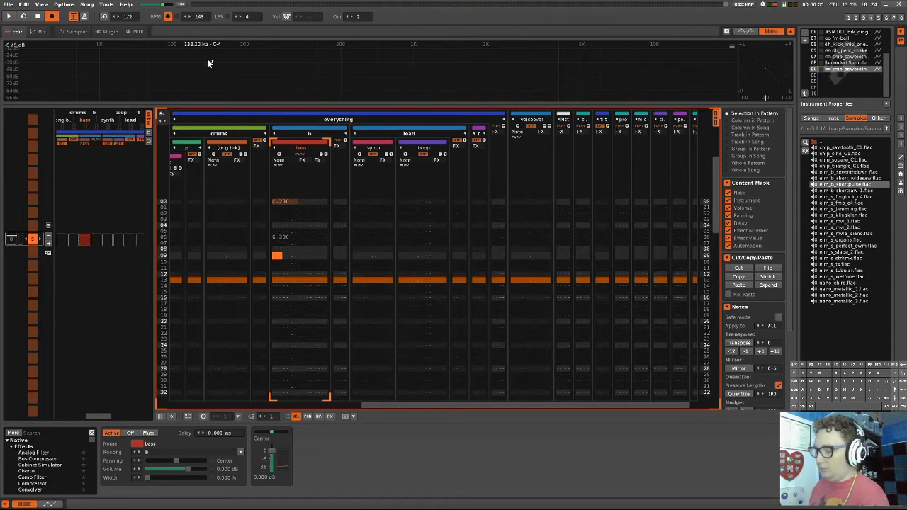
- Set the song tempo to 119 BPM, turn on the metronome and play the pattern
key(grave)
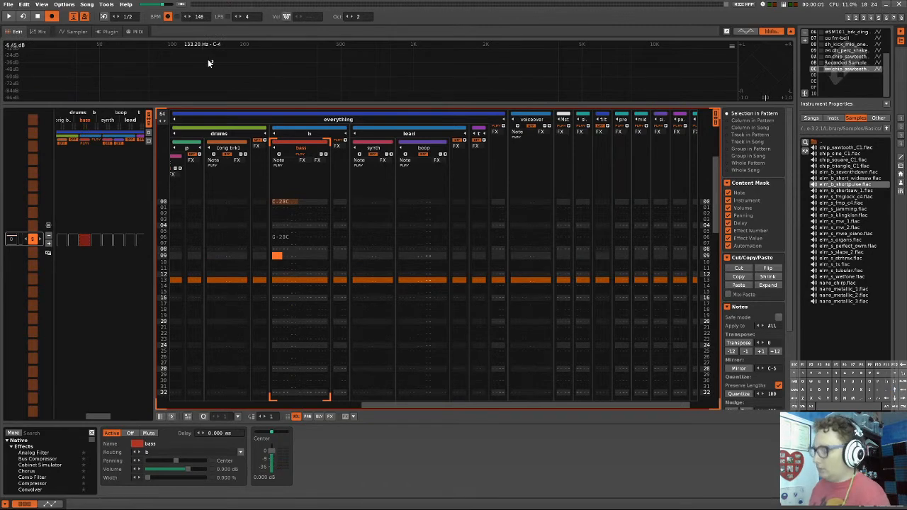
key(space)
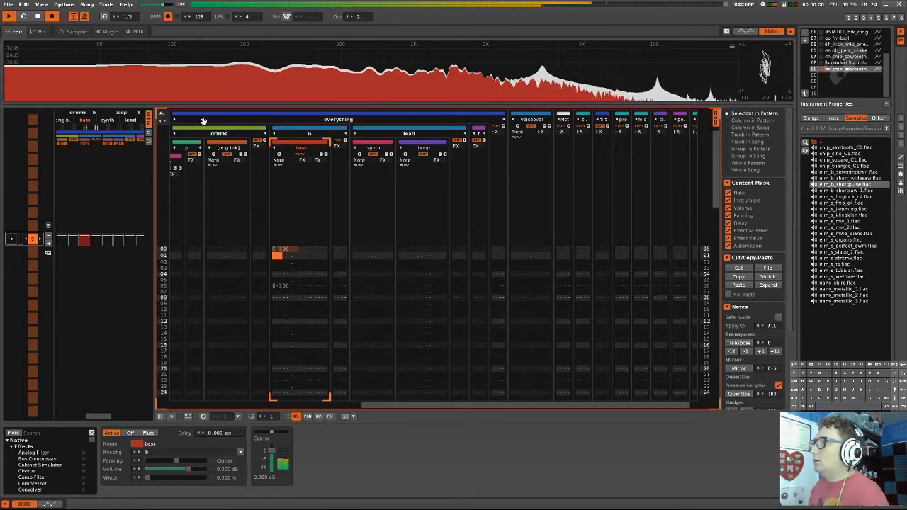
scroll(201, 20, down, 1)
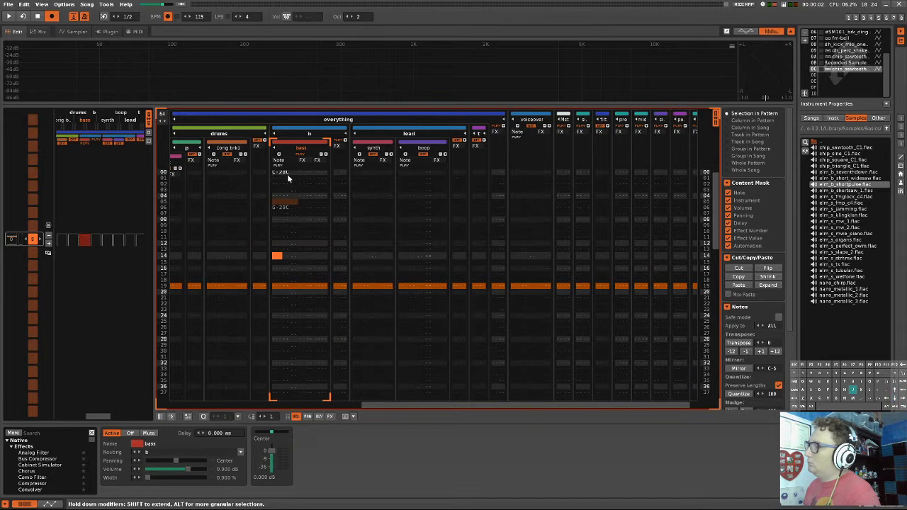
- Enter an A#2 note with instrument 0C on line 14 of the bass track and play the pattern to check it
key(j)
key(Down)
key(Down)
key(Down)
key(Down)
key(Down)
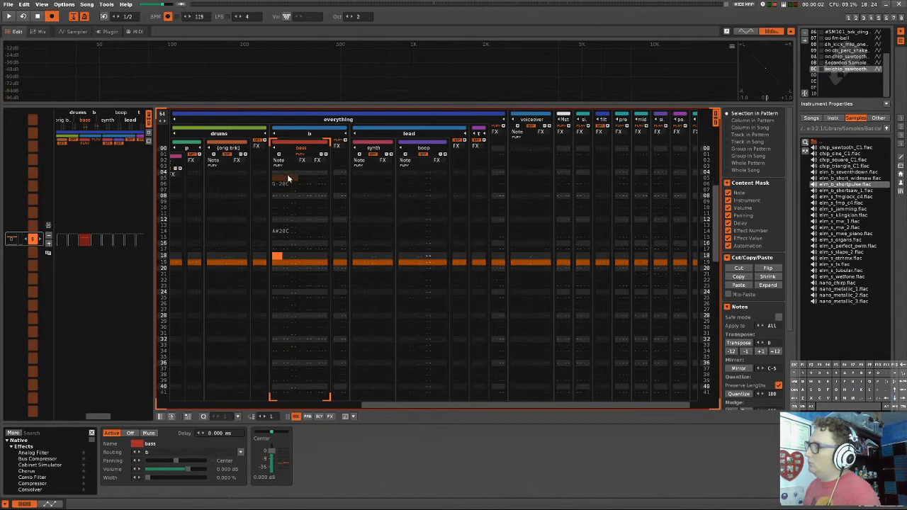
key(Up)
key(Up)
key(space)
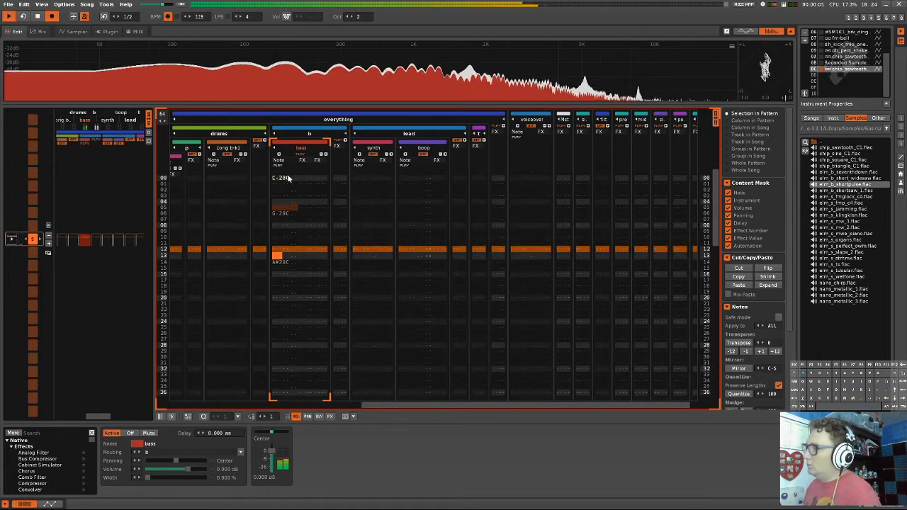
key(space)
key(ctrl+a)
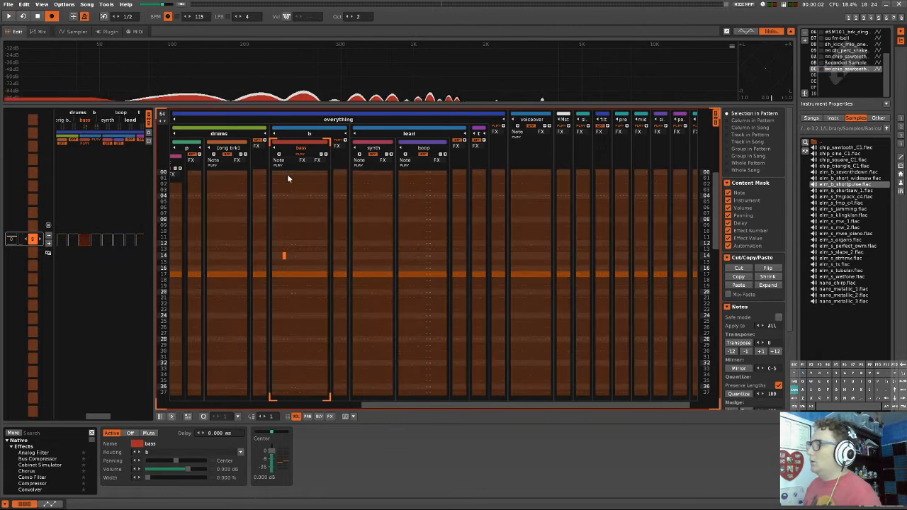
key(ctrl+z)
key(ctrl+z)
key(ctrl+z)
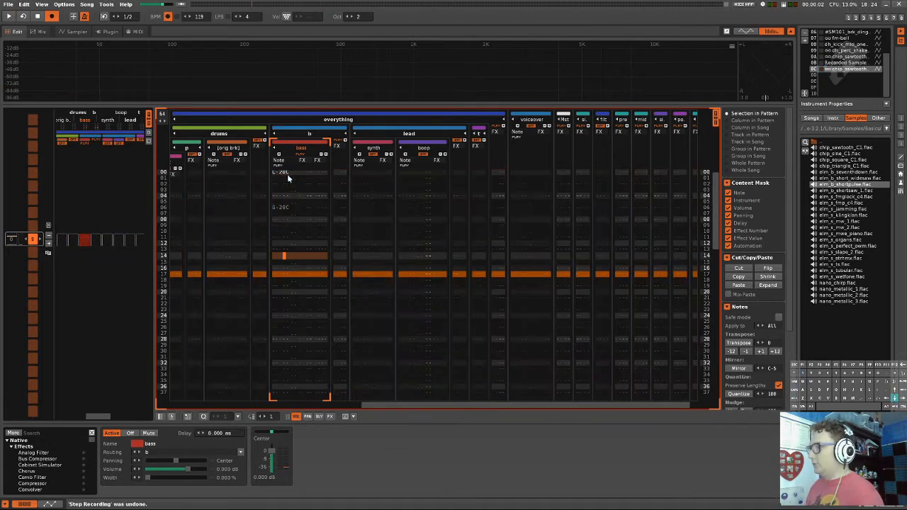
key(ctrl+z)
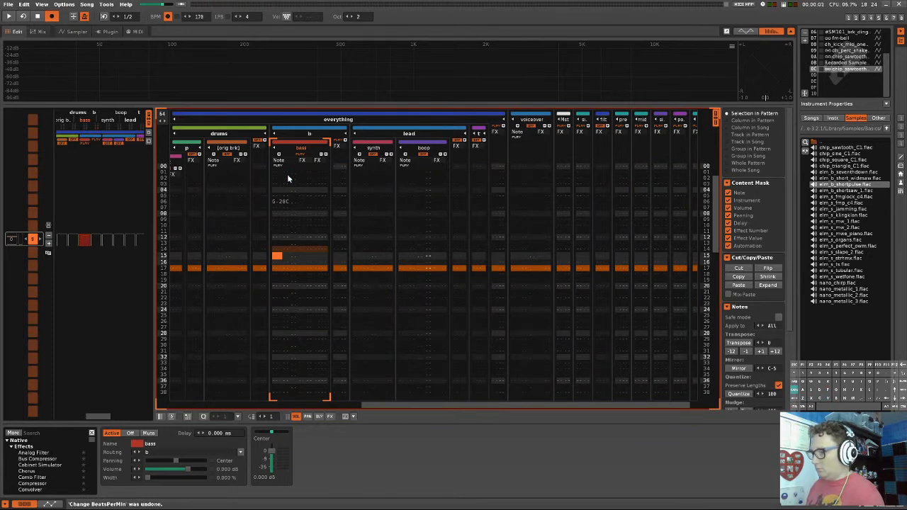
key(ctrl+z)
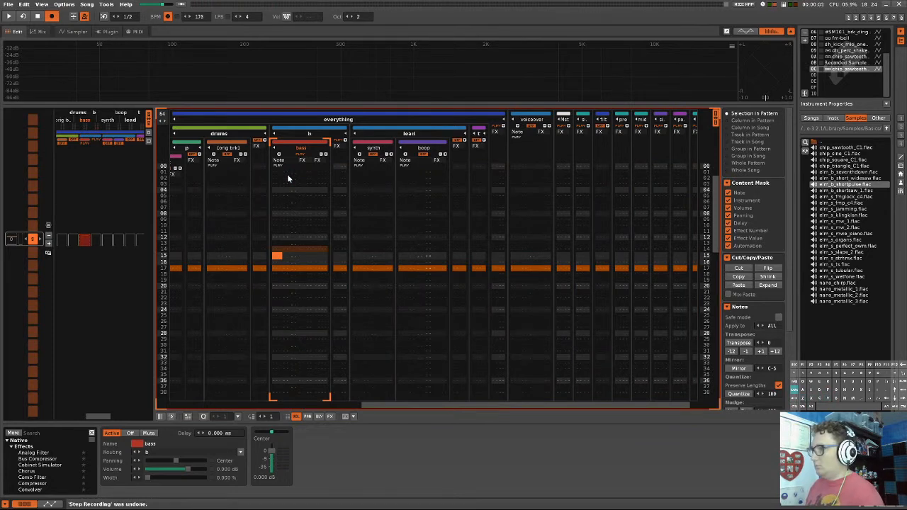
key(ctrl+y)
key(ctrl+y)
key(ctrl+y)
key(ctrl+y)
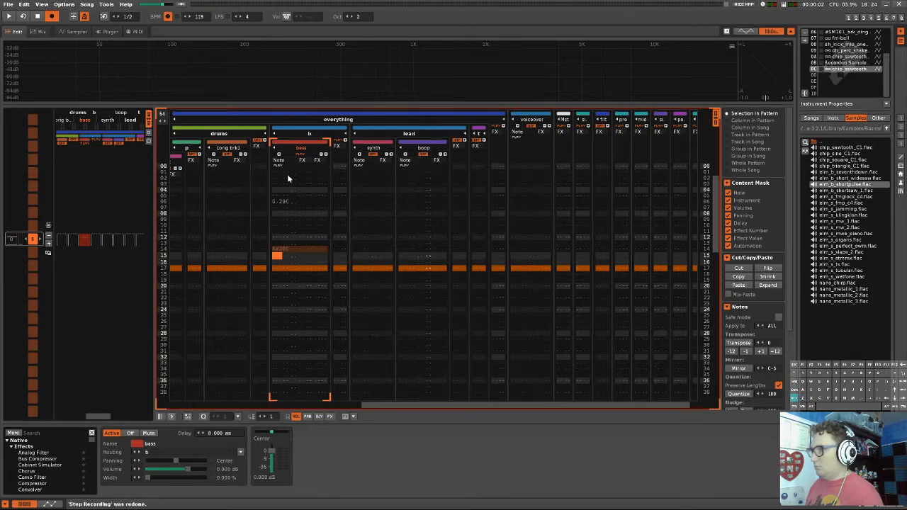
- Move the bass track's A#2 note from line 14 to line 15 and play the result
key(Right)
key(ctrl+x)
key(Down)
key(Left)
key(ctrl+v)
key(space)
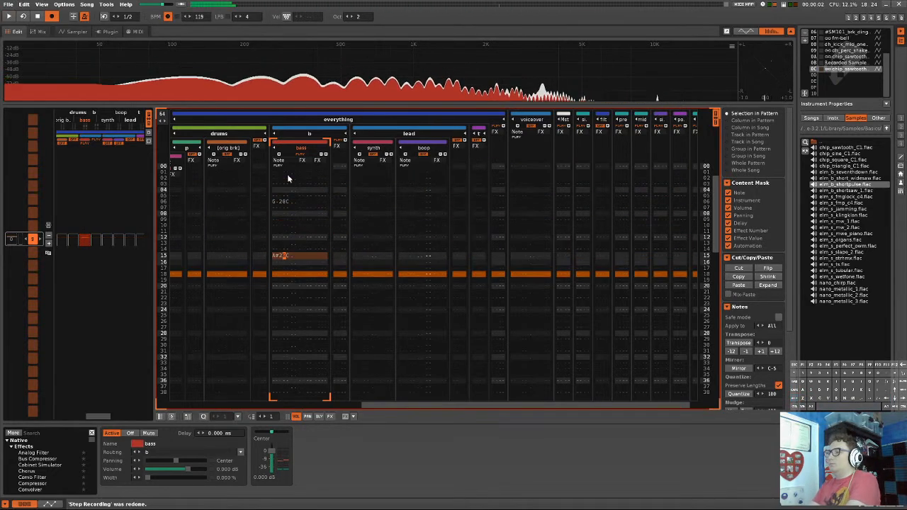
- Move the bass track's A#2 note from line 15 to line 17
key(ctrl+x)
key(Down)
key(Down)
key(Left)
key(ctrl+v)
- Enter C-3 on line 20 and A#2 on line 22 of the bass track, and play the pattern
key(Down)
key(Down)
key(Down)
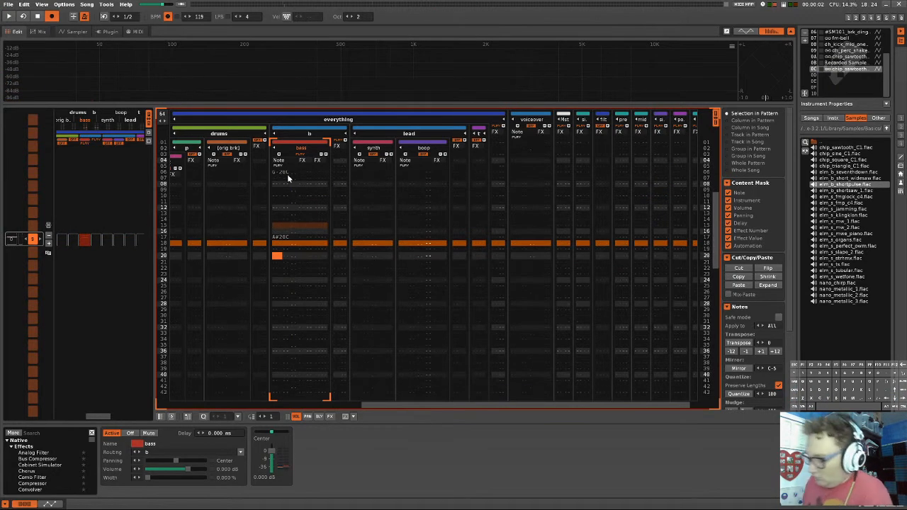
key(q)
key(Down)
key(j)
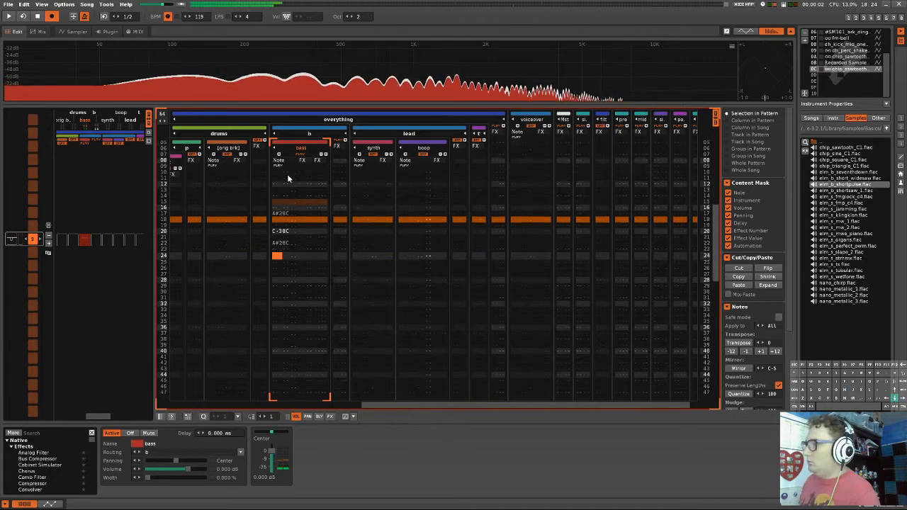
key(Up)
key(Up)
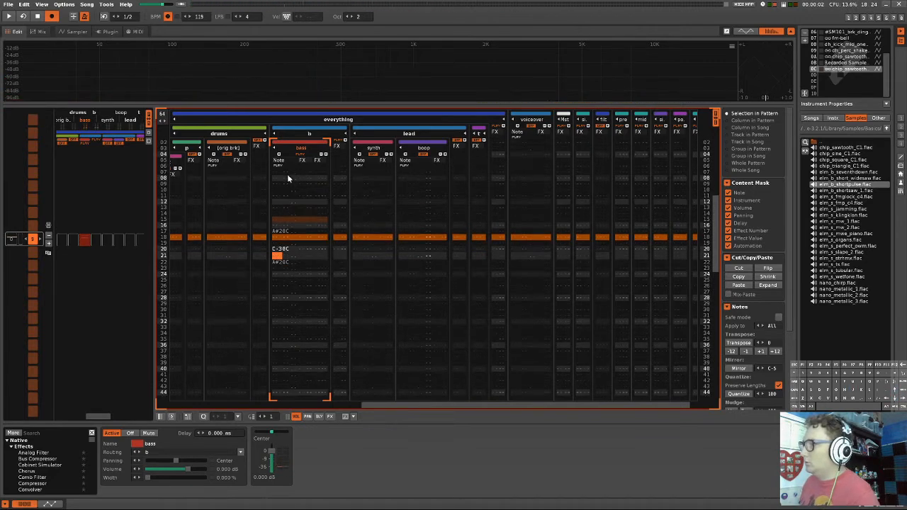
key(space)
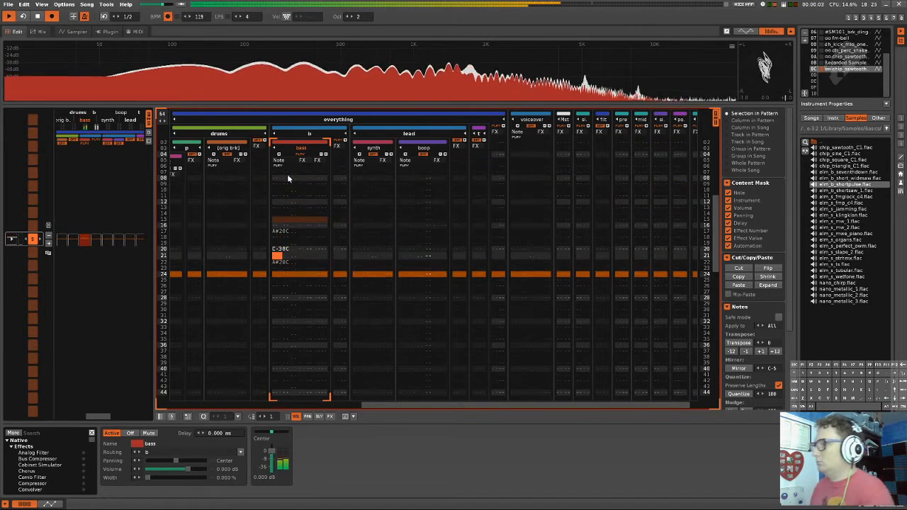
- Delete the bass track's A#2 note on line 17 and enter A#2 on line 18 instead
key(Up)
key(Up)
key(Up)
key(Up)
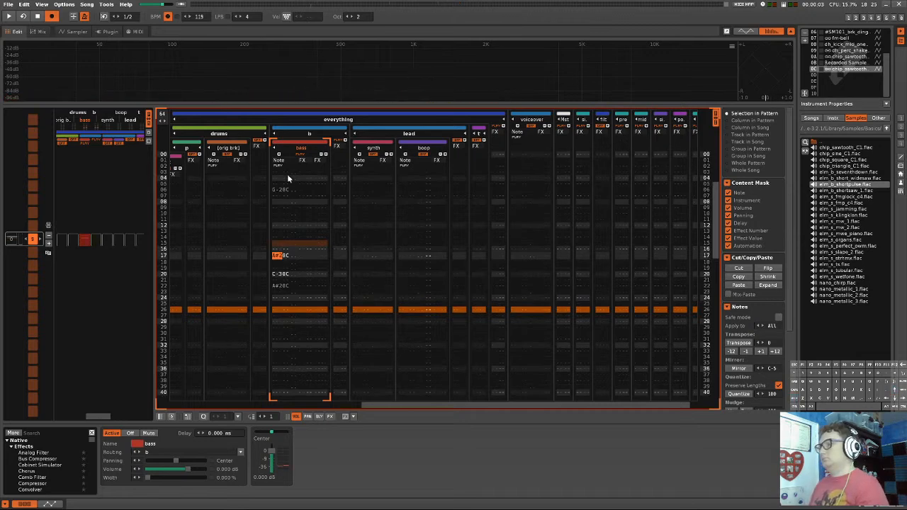
key(space)
key(space)
key(Delete)
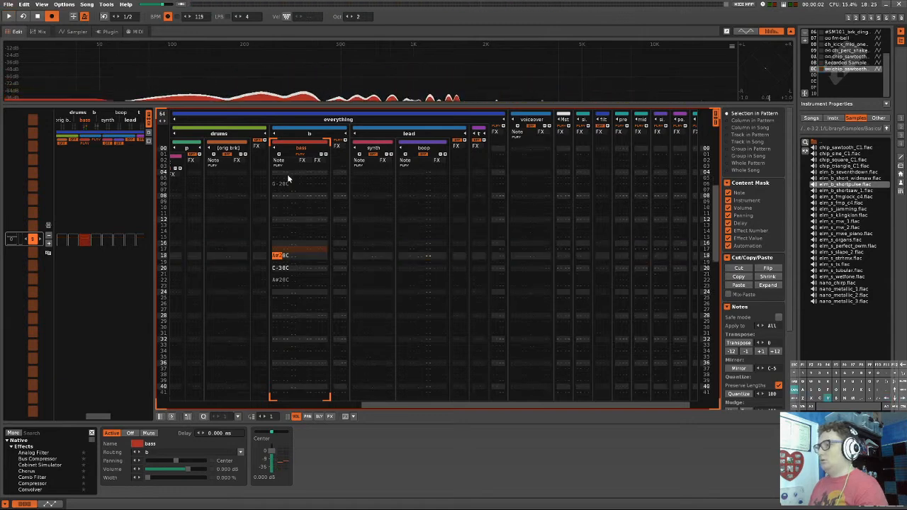
key(j)
- Delete the bass notes on lines 20 and 22
key(Delete)
key(Delete)
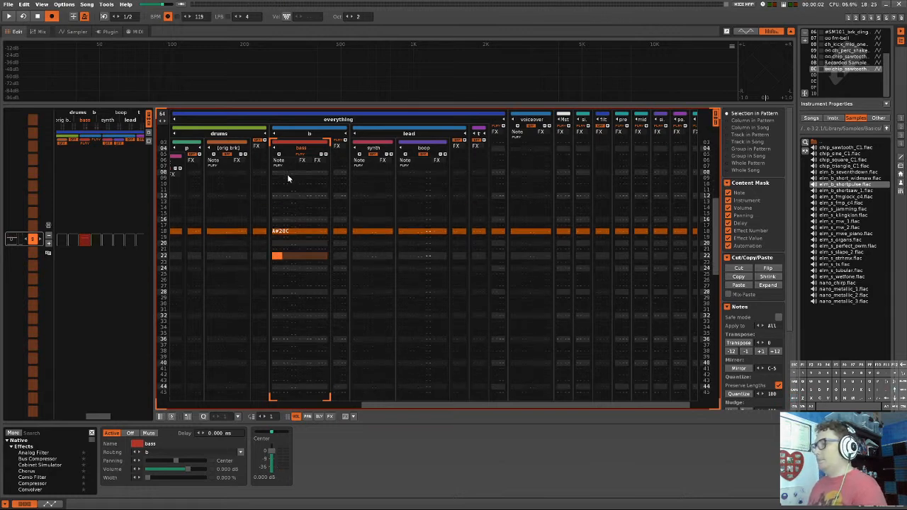
key(Up)
key(Up)
- With an edit step of 2, enter C-3 on line 24, A#2 on line 26 and G-2 on line 28 of the bass track
key(Down)
key(Down)
key(Down)
key(Down)
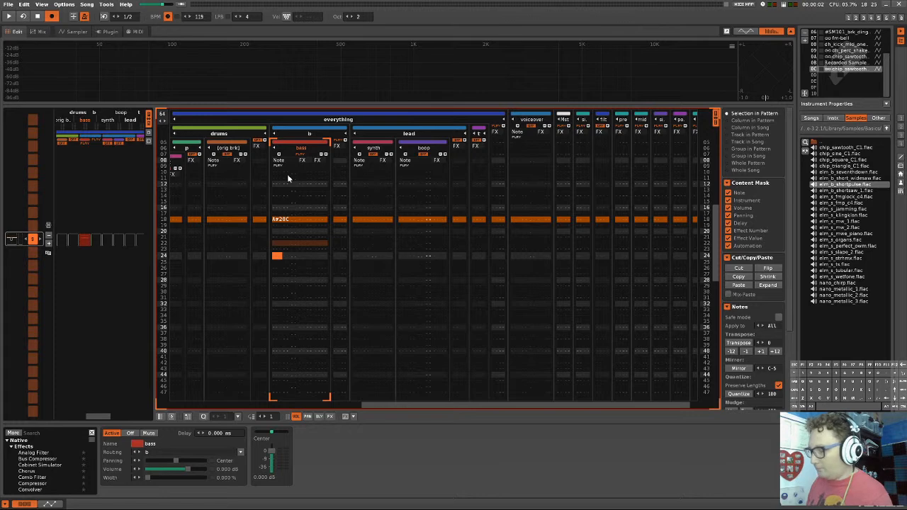
click(281, 260)
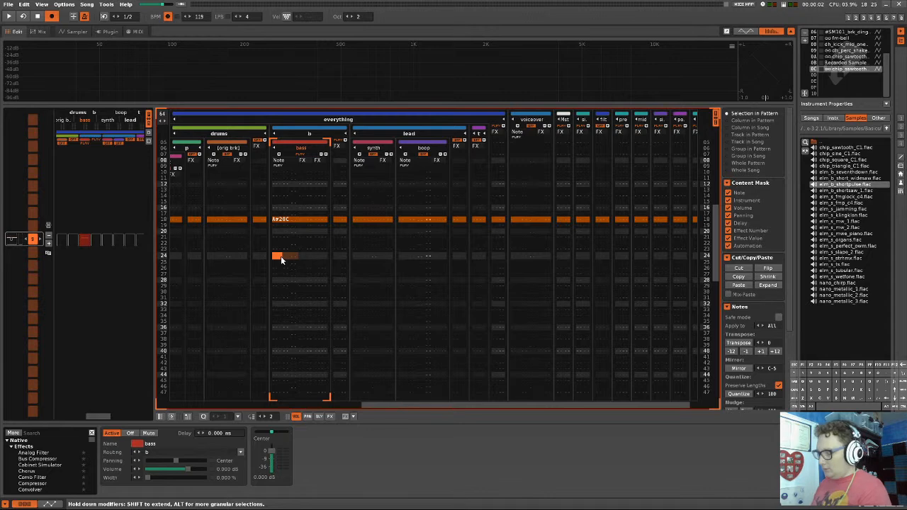
key(q)
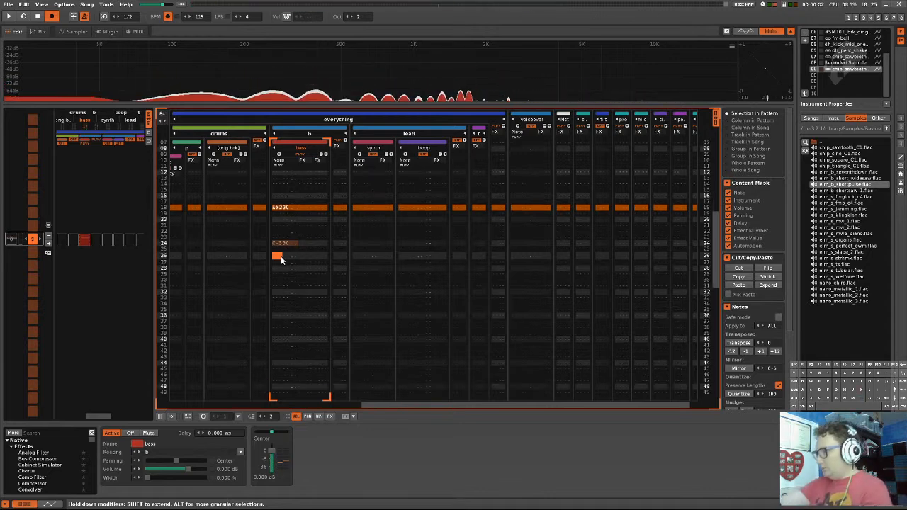
key(j)
key(b)
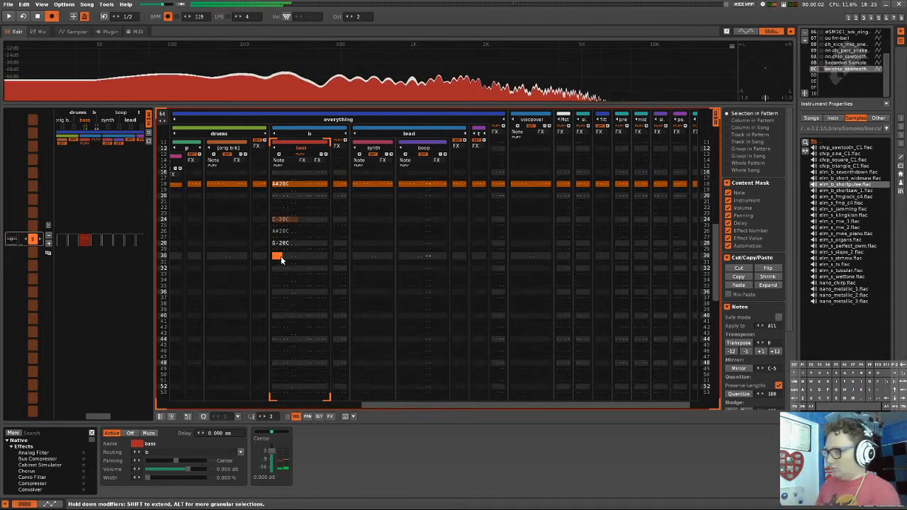
- Replace the bass note on line 28 with F-2, and add D#2 on line 30 and F-2 on line 32
key(Up)
key(Up)
key(v)
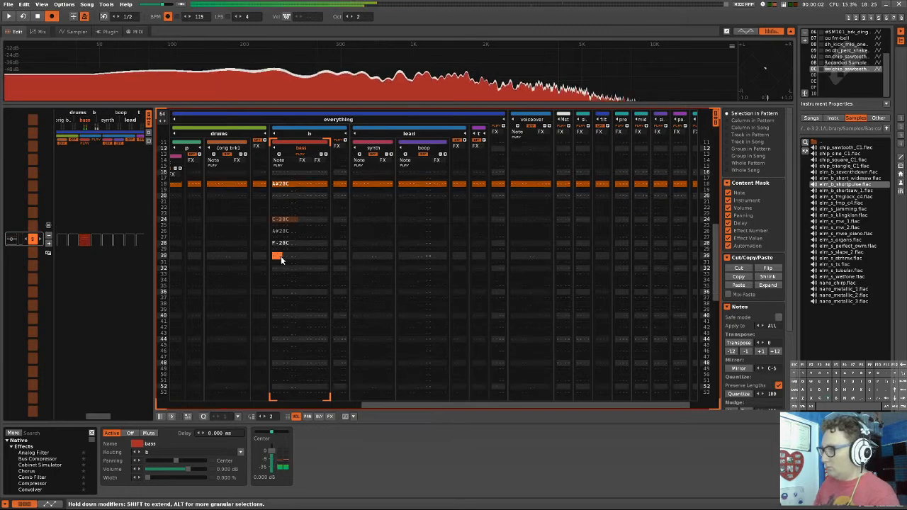
key(d)
key(v)
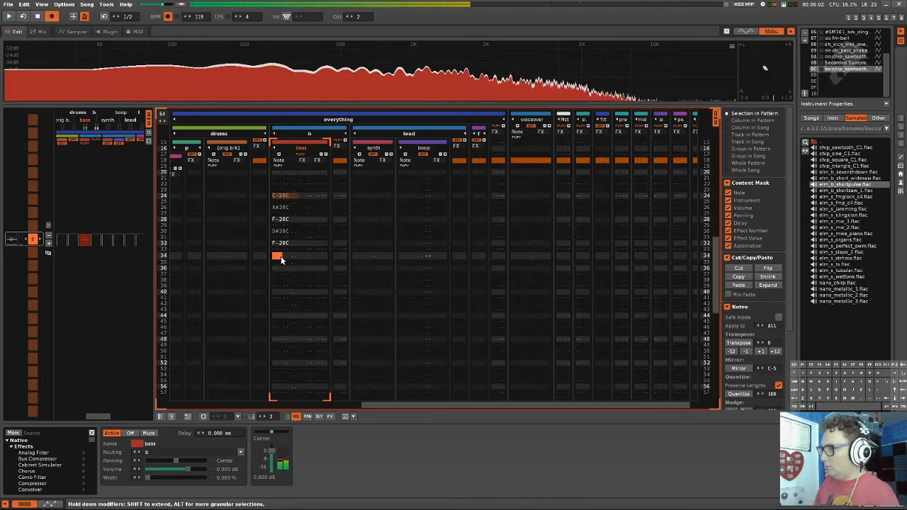
- Enter a C-2 note with instrument 0C on line 38 of the bass track
key(Down)
key(Down)
key(Down)
key(Down)
key(z)
- Play the pattern to check the timing of the whole bassline with the metronome
key(Down)
key(Down)
key(Down)
key(Down)
key(Down)
key(Down)
key(Down)
key(Down)
key(Down)
key(Down)
key(Down)
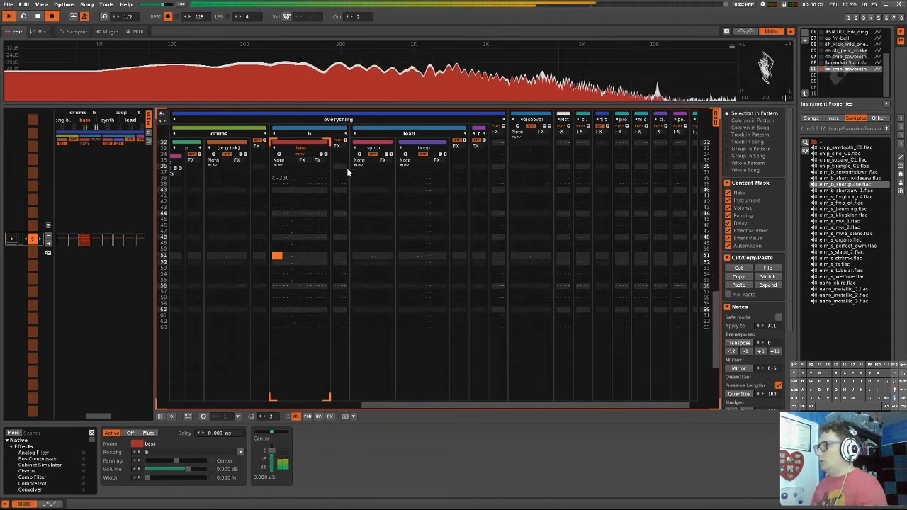
scroll(302, 200, up, 15)
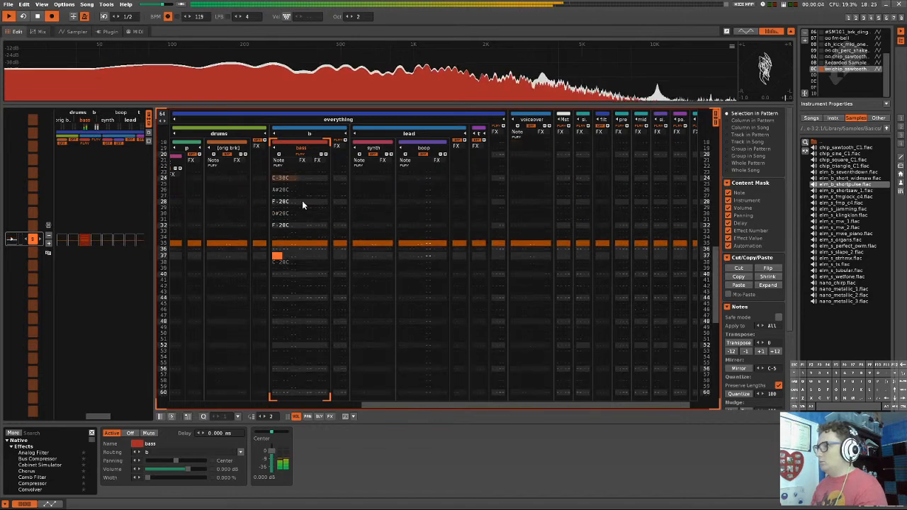
scroll(301, 198, up, 4)
key(space)
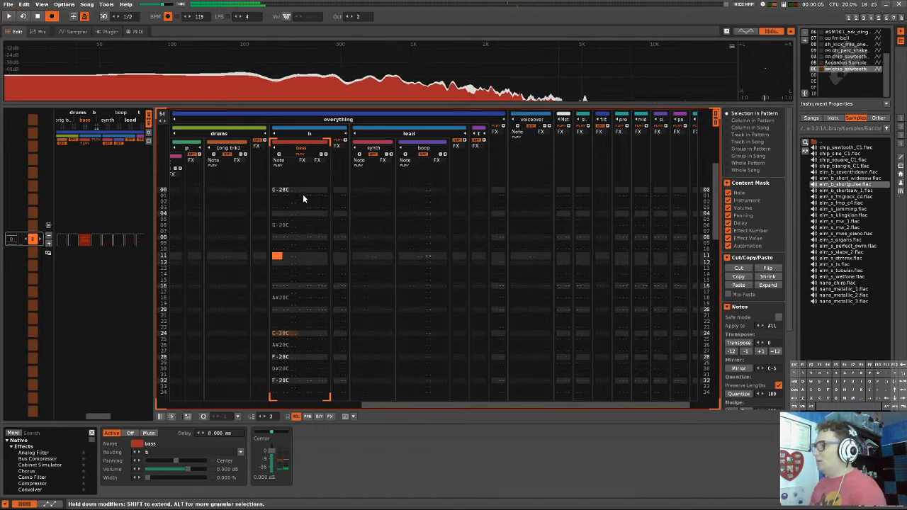
- Enter 0G glide commands on every second line of the bass track's effect column, from line 00 through the end of the pattern
click(302, 194)
key(g)
key(g)
key(g)
key(g)
key(g)
key(g)
key(g)
key(g)
key(g)
key(g)
key(g)
key(g)
key(g)
key(g)
key(g)
key(g)
key(g)
key(g)
key(g)
key(g)
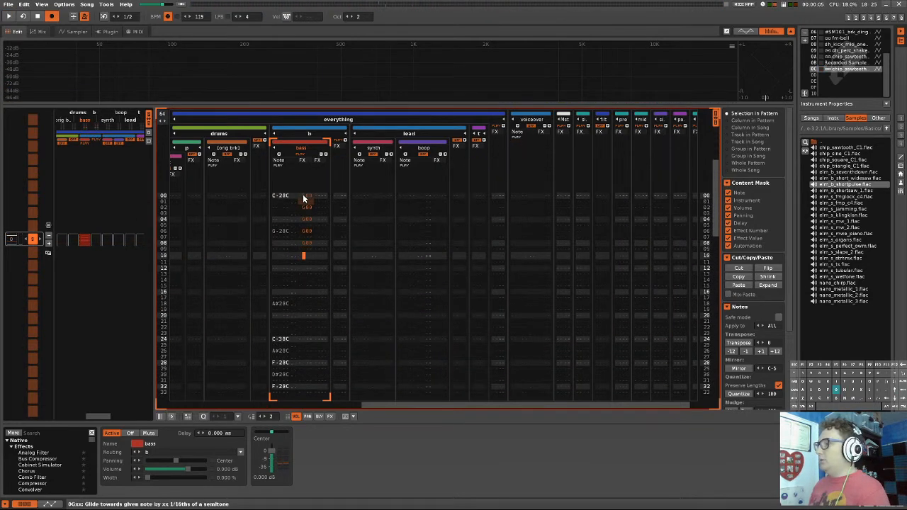
key(g)
key(g)
key(g)
key(g)
key(g)
key(g)
key(g)
key(g)
key(g)
key(g)
key(g)
key(g)
key(g)
key(g)
key(g)
key(g)
key(g)
key(g)
key(g)
key(g)
- Set the glide commands on every second line of the bass track to the value F0
key(Right)
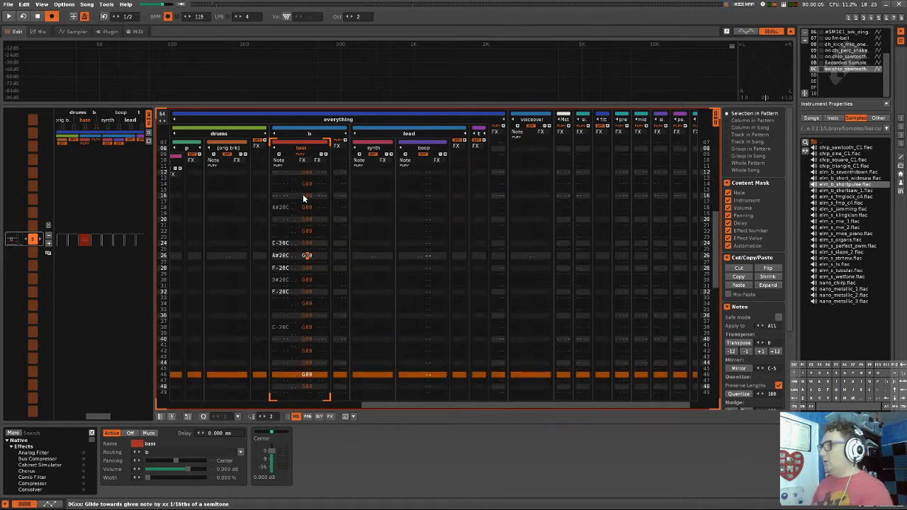
key(f)
key(f)
key(f)
key(f)
key(f)
key(f)
key(f)
key(f)
key(f)
key(f)
key(f)
key(f)
key(f)
key(f)
key(f)
key(f)
key(f)
key(f)
key(f)
key(f)
key(f)
key(f)
key(f)
key(f)
key(f)
key(f)
key(f)
key(f)
key(f)
key(f)
key(f)
key(f)
key(f)
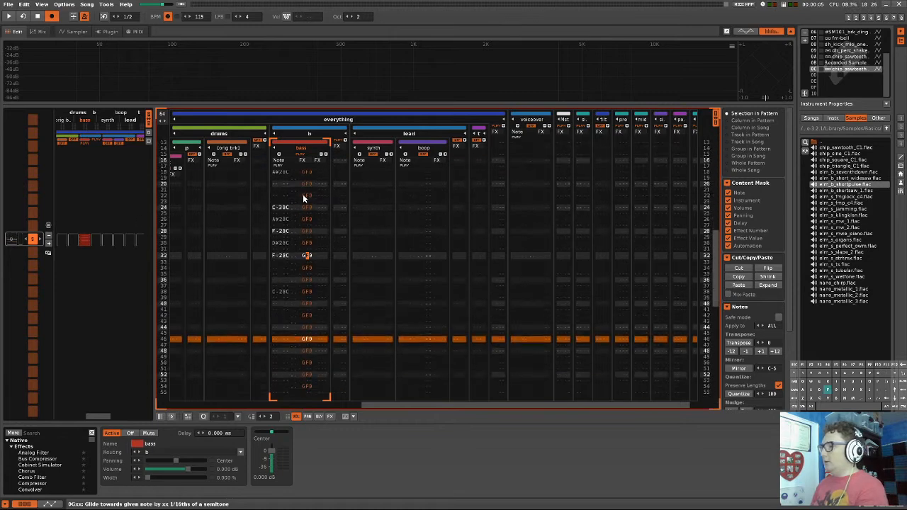
- Play the gliding bassline and clear the glide commands from lines 18, 24 and 32 of the bass track
key(space)
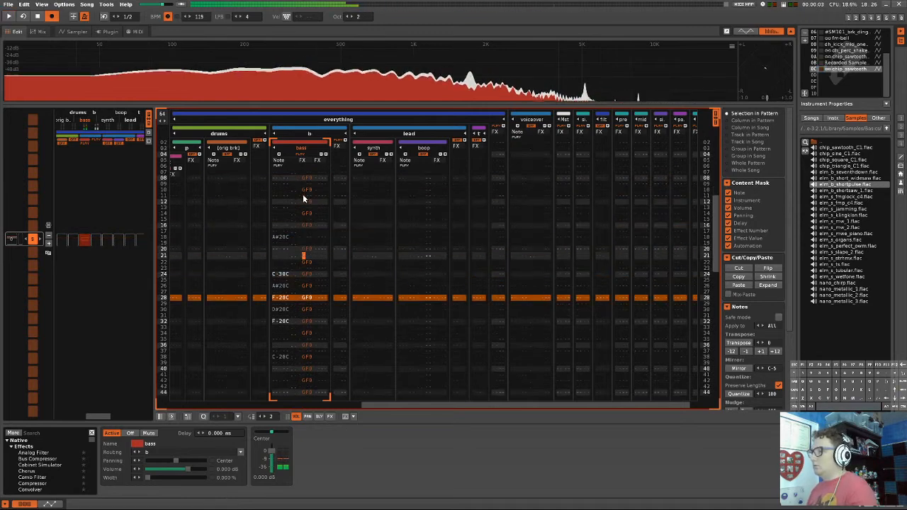
key(space)
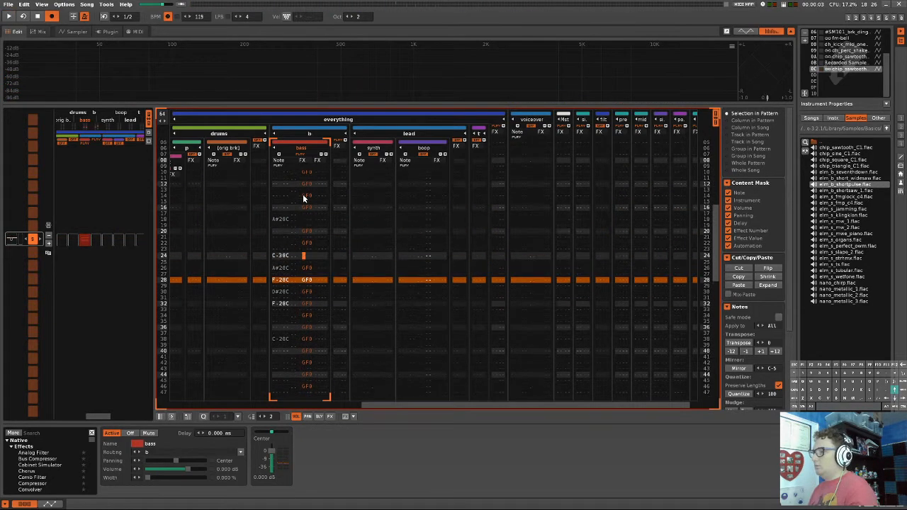
- Replace line 24's bass note with A#2 without a glide and enter C-3 with a GF0 glide on line 25, using edit step 0
key(ctrl+z)
key(ctrl+z)
key(ctrl+z)
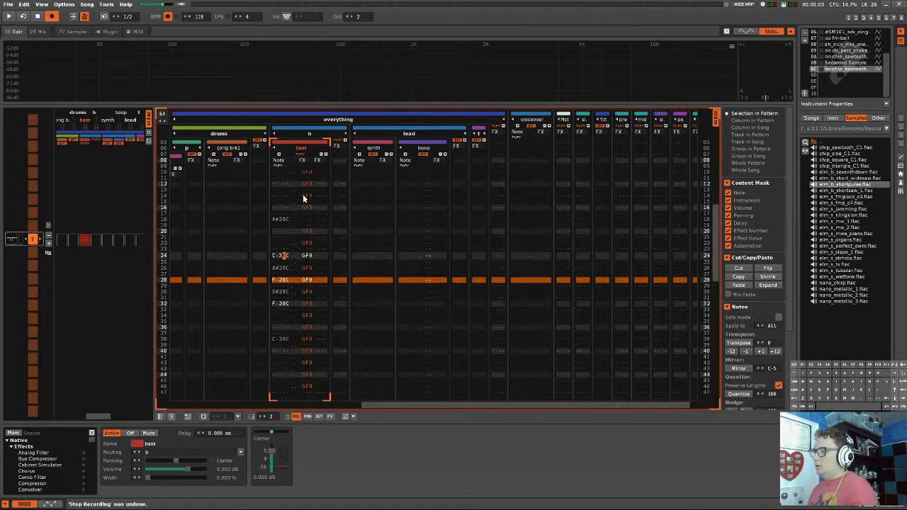
key(Up)
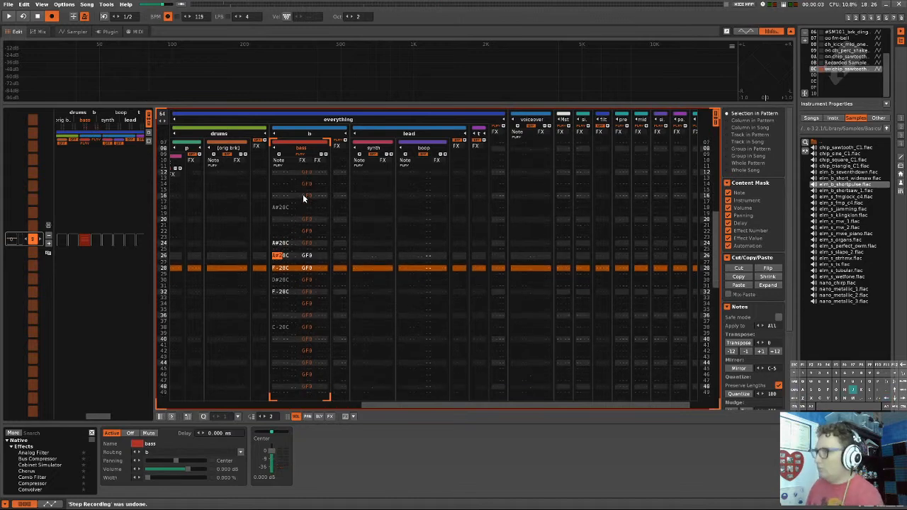
key(space)
key(Right)
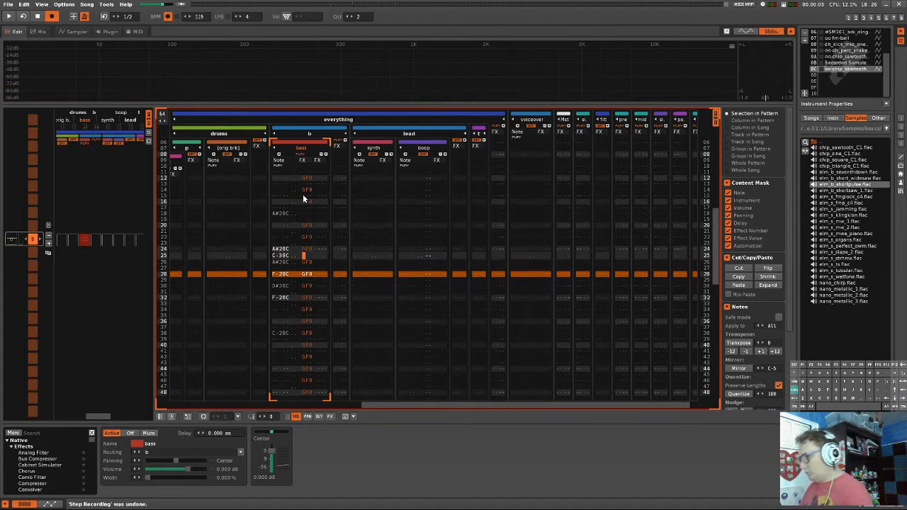
text(g)
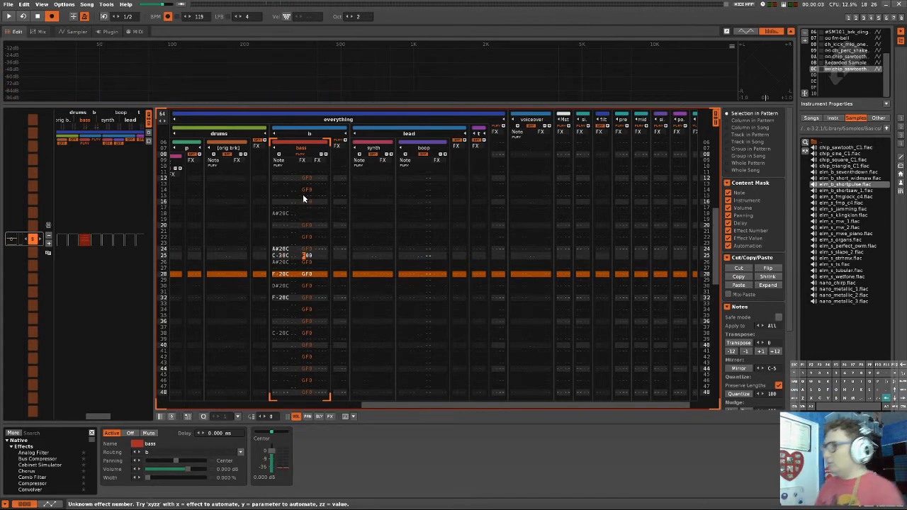
- Play the pattern to check the slide from A#2 to C-3 around line 24
key(space)
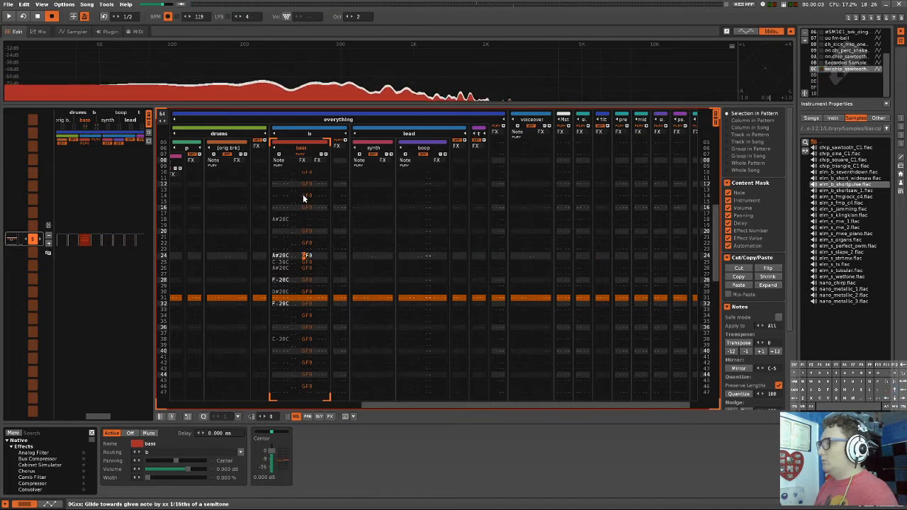
key(space)
key(space)
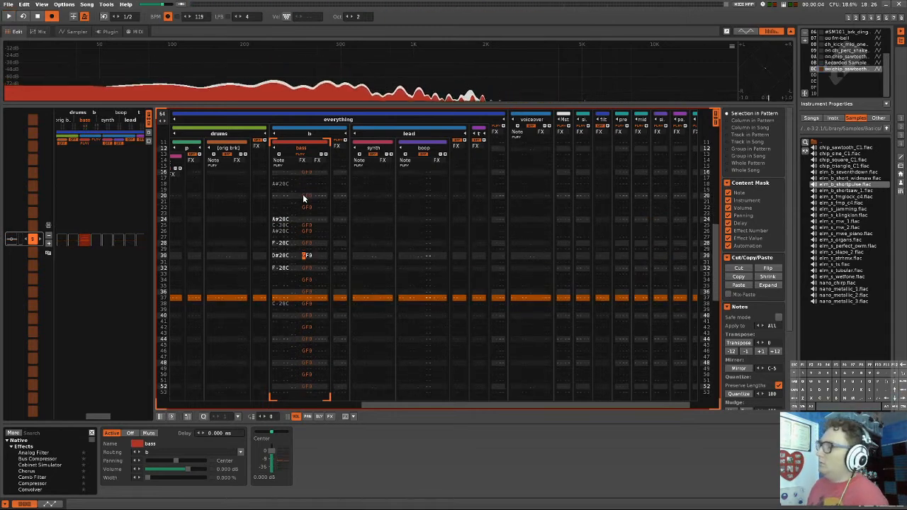
- Enter G-2 with a G10 glide on line 33 and F-2 on line 34 of the bass track, and play the result
scroll(304, 199, down, 1)
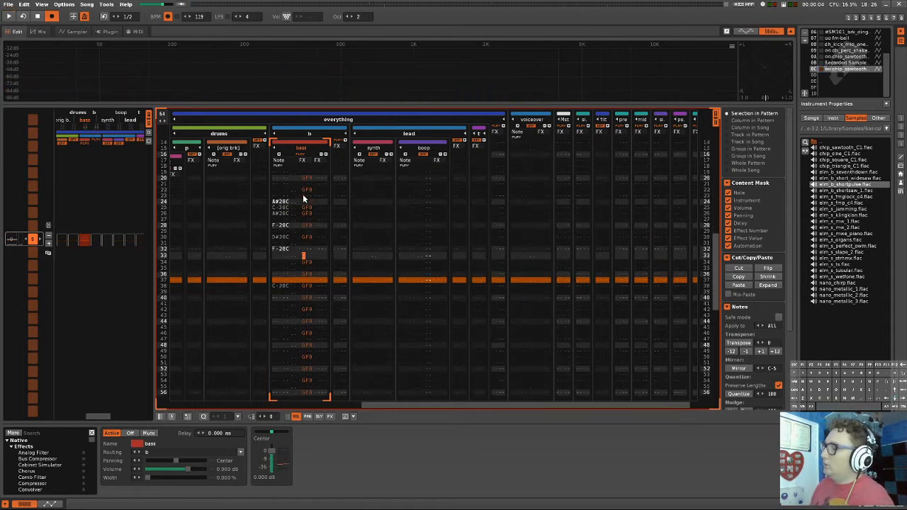
key(Left)
key(Left)
key(Left)
key(Left)
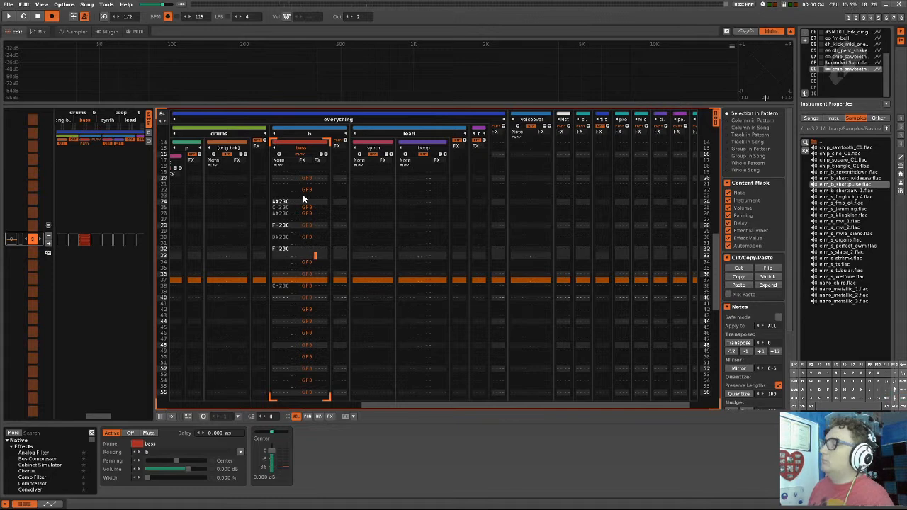
key(Left)
key(Left)
key(Left)
key(Left)
key(Left)
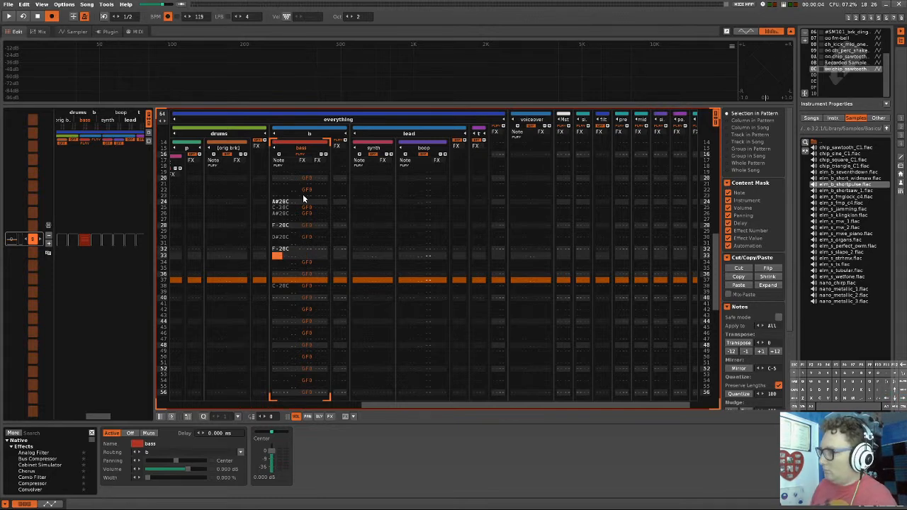
key(b)
key(Down)
key(v)
key(Up)
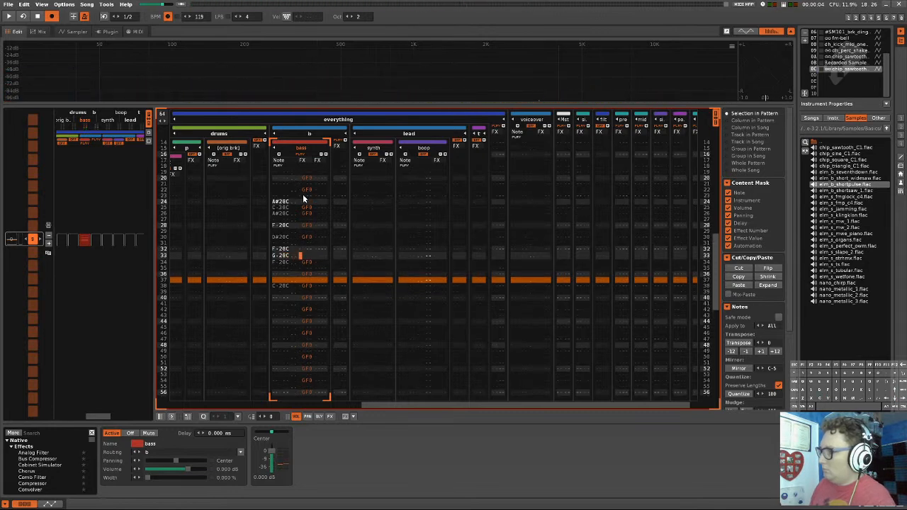
key(space)
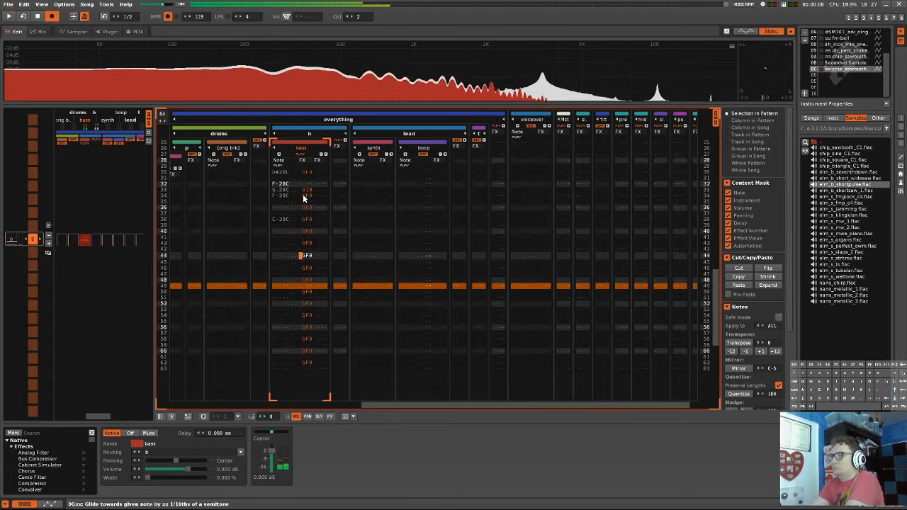
- Insert note-offs on lines 04 and 12 of the bass track
key(Up)
key(Up)
key(Up)
key(Up)
key(Up)
key(Up)
key(Up)
key(Left)
key(Down)
key(Left)
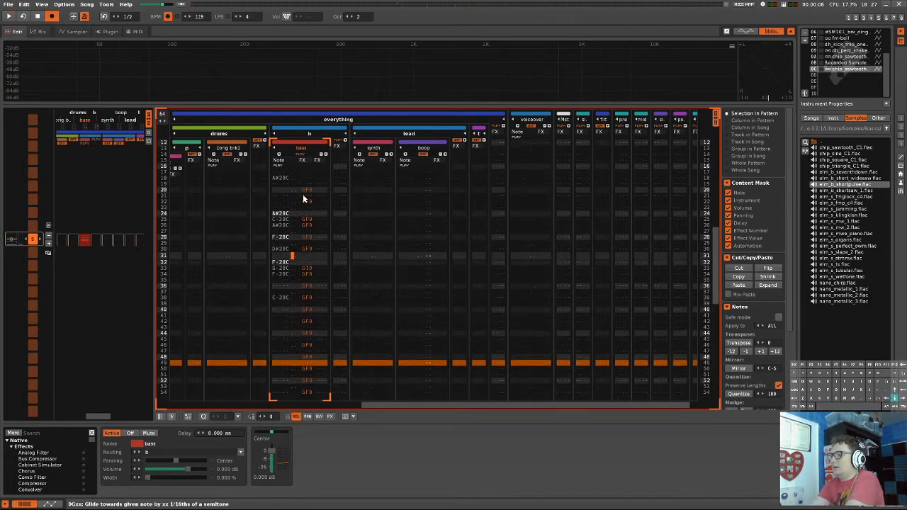
key(Down)
key(Left)
key(Left)
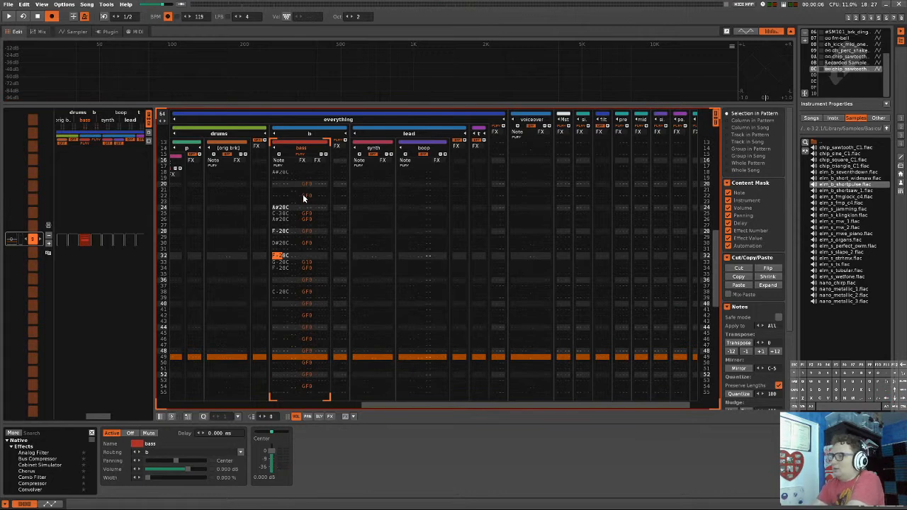
key(Up)
key(Up)
key(Up)
key(Up)
key(Up)
key(Up)
key(Up)
key(Up)
key(Up)
key(Up)
key(Up)
key(Up)
key(Up)
key(Up)
key(Up)
key(Up)
key(Up)
key(Up)
key(Up)
key(Up)
key(Up)
key(Up)
key(Up)
key(Up)
key(Up)
key(Up)
key(Up)
key(Up)
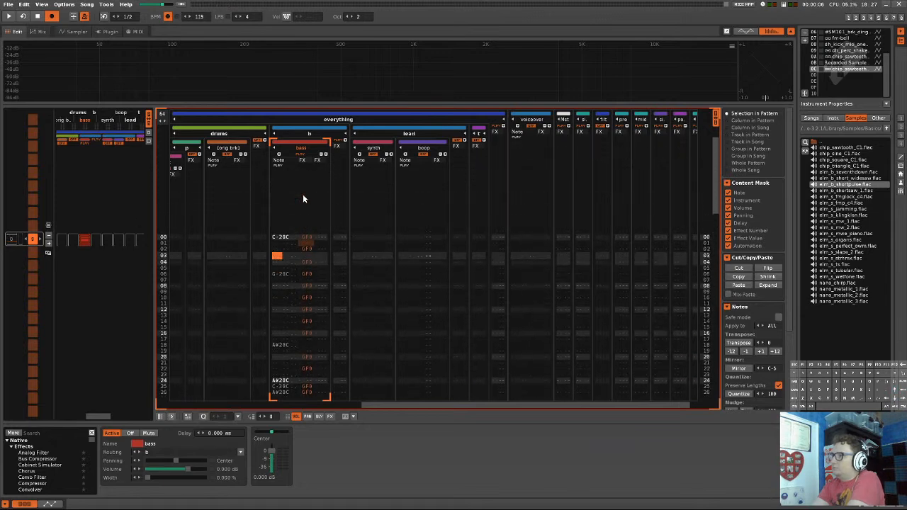
key(Up)
key(Down)
key(Down)
key(a)
key(Down)
key(Down)
key(Down)
key(Down)
key(Down)
key(Down)
key(Down)
key(Down)
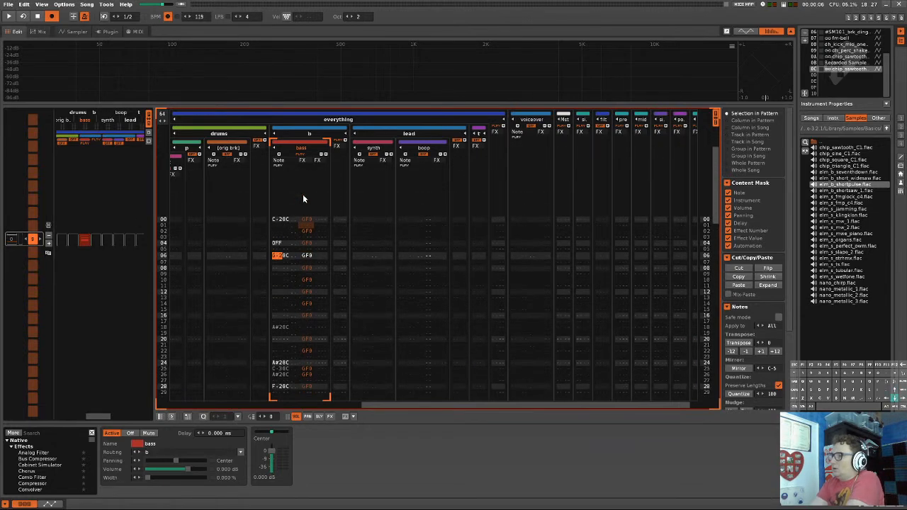
- Play the start of the pattern to check the bass note-offs
key(space)
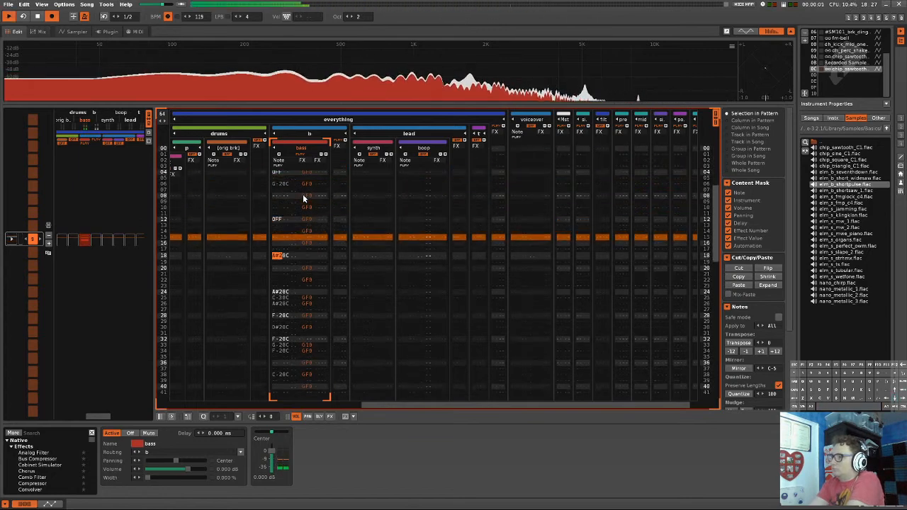
key(space)
key(Down)
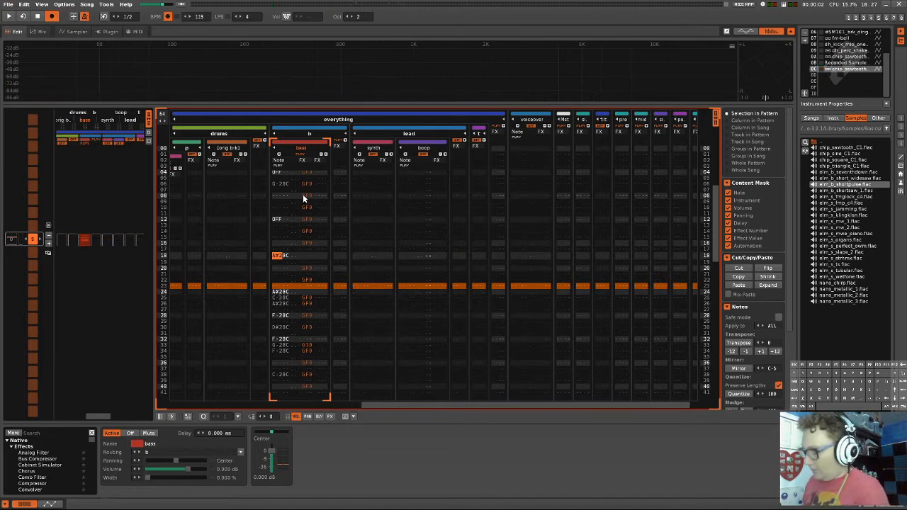
- Enter A-2 on line 18 and A#2 on line 19 of the bass track
key(n)
key(Down)
key(j)
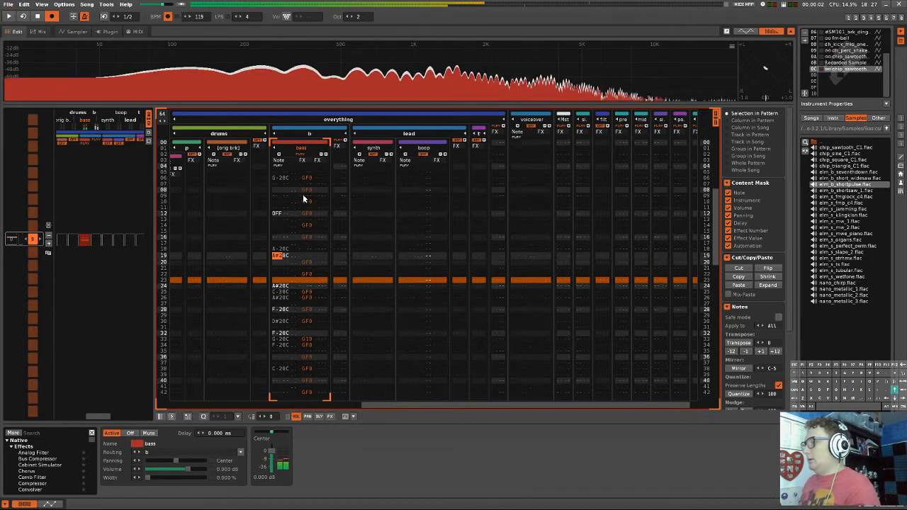
- Add a GF0 glide to the A#2 on line 19 of the bass track and play the result
key(Up)
key(Right)
key(Right)
key(Right)
key(Down)
key(Right)
key(Right)
key(Right)
key(g)
key(Right)
key(f)
key(space)
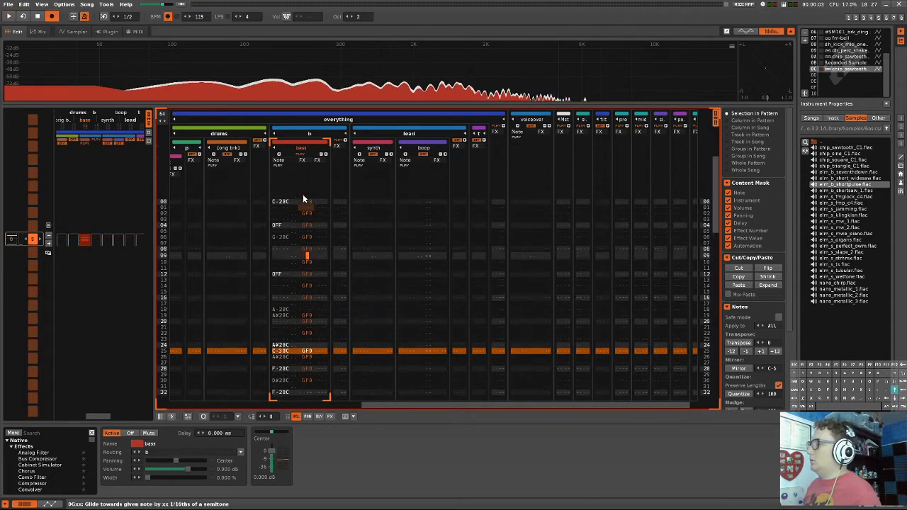
- Delete the note-offs on lines 04 and 12 of the bass track and play the pattern from there
key(Left)
key(Left)
key(Left)
key(Left)
key(Left)
key(Left)
key(Down)
key(Right)
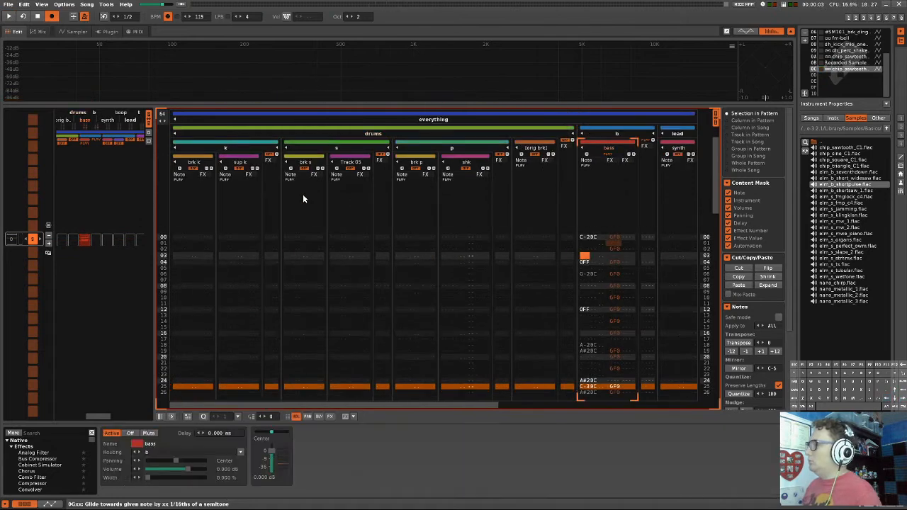
key(Down)
key(Delete)
key(space)
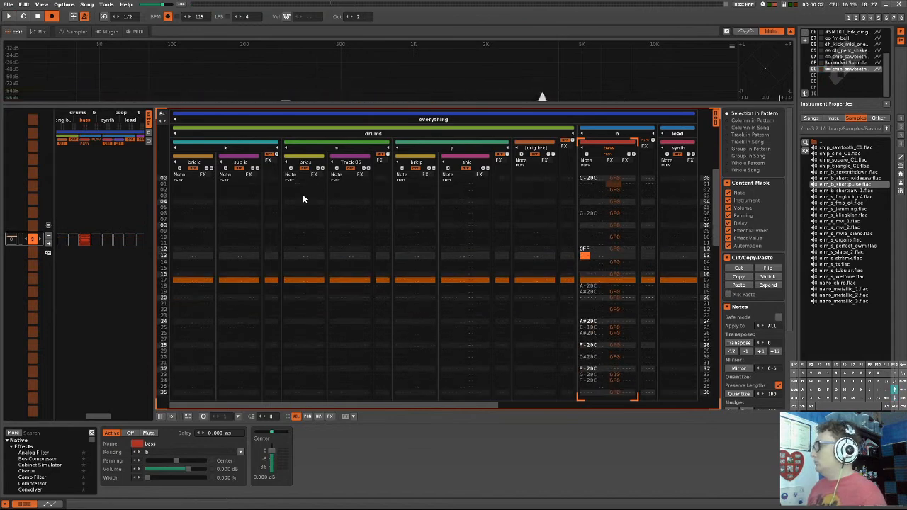
key(space)
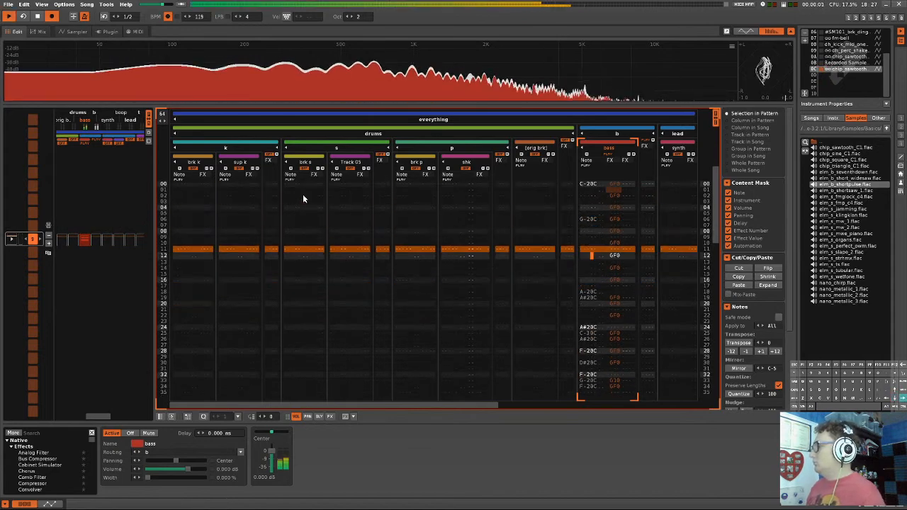
key(Right)
key(Right)
key(Right)
key(Right)
key(Right)
key(Right)
key(Right)
key(Right)
key(Right)
key(Right)
key(Right)
key(Right)
key(Right)
key(Right)
key(Right)
key(Right)
key(Right)
key(Right)
key(Right)
key(Right)
key(Left)
key(Left)
key(Left)
key(Left)
key(Left)
key(Left)
key(Left)
key(Left)
key(Left)
key(Left)
key(Left)
key(Left)
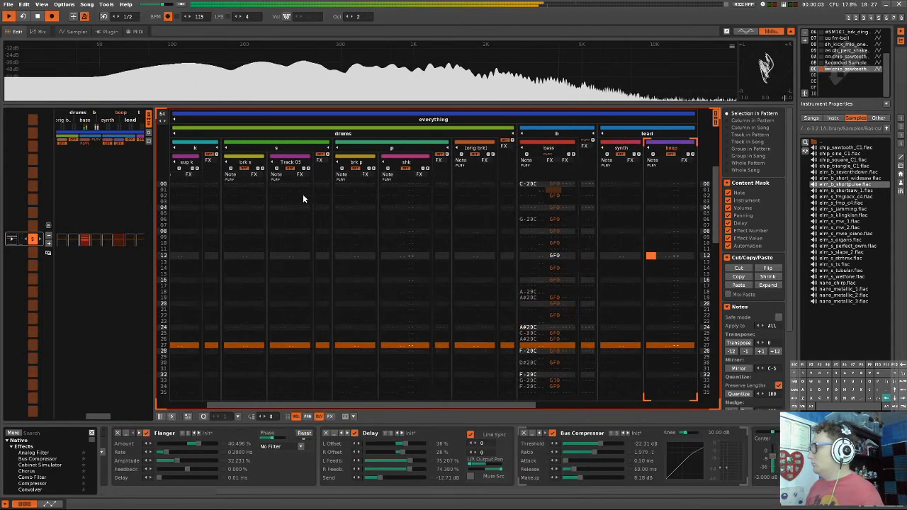
key(Left)
key(Left)
key(Left)
key(Left)
key(Left)
key(Left)
key(Left)
key(Left)
key(Left)
key(Left)
key(Left)
- Play the pattern around line 19 to check the bass slide from A-2 to A#2
key(space)
key(Down)
key(Down)
key(Down)
key(Down)
key(Down)
key(Down)
key(Down)
key(Down)
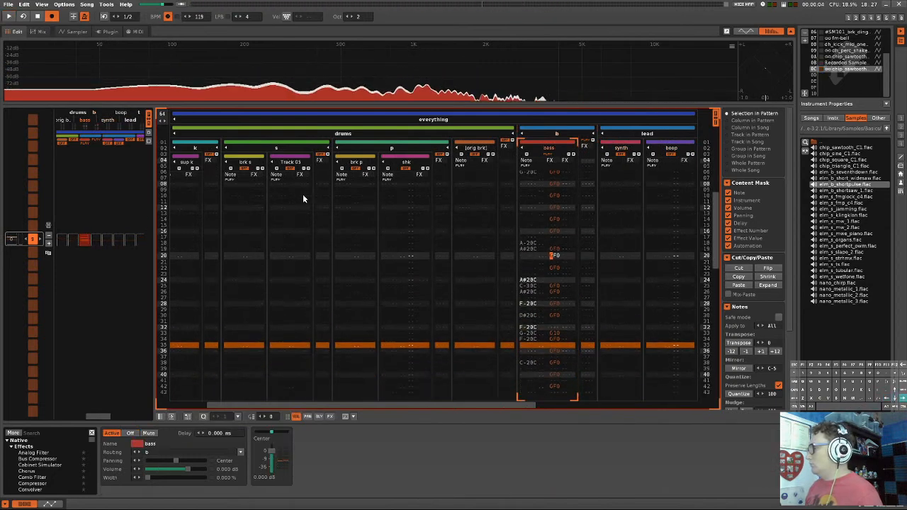
key(Up)
key(Up)
key(space)
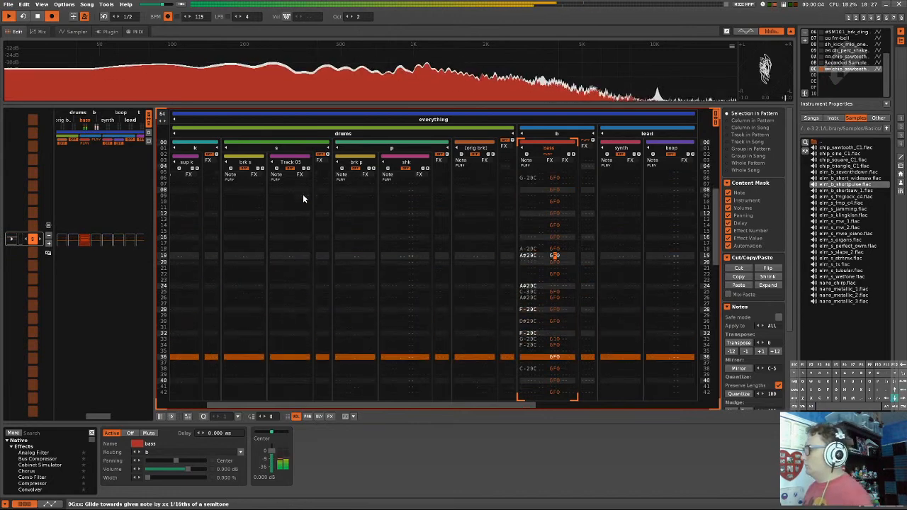
key(space)
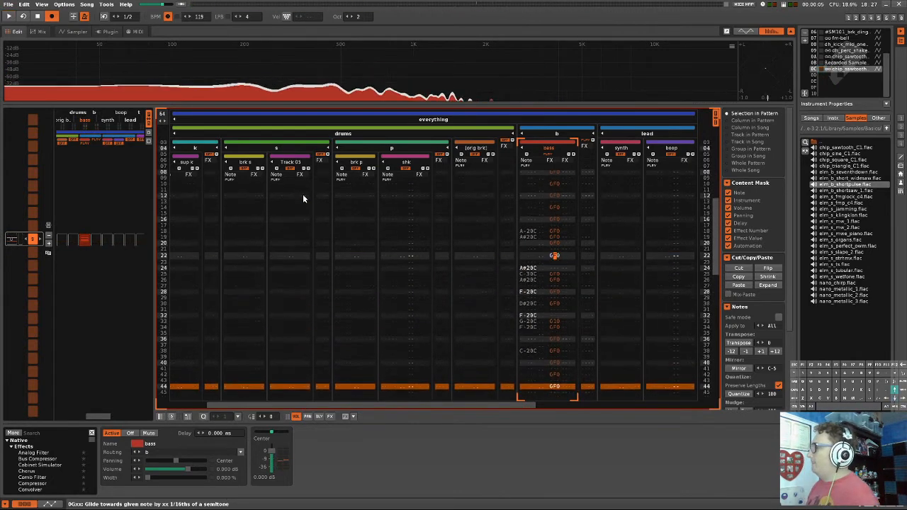
- Add a GF0 glide to the A#2 on line 24 of the bass track and play the result
key(Up)
key(space)
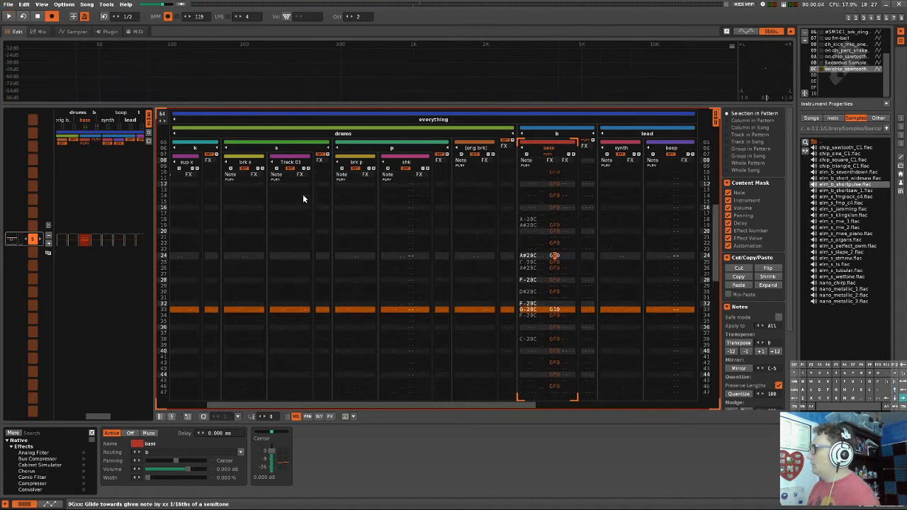
key(space)
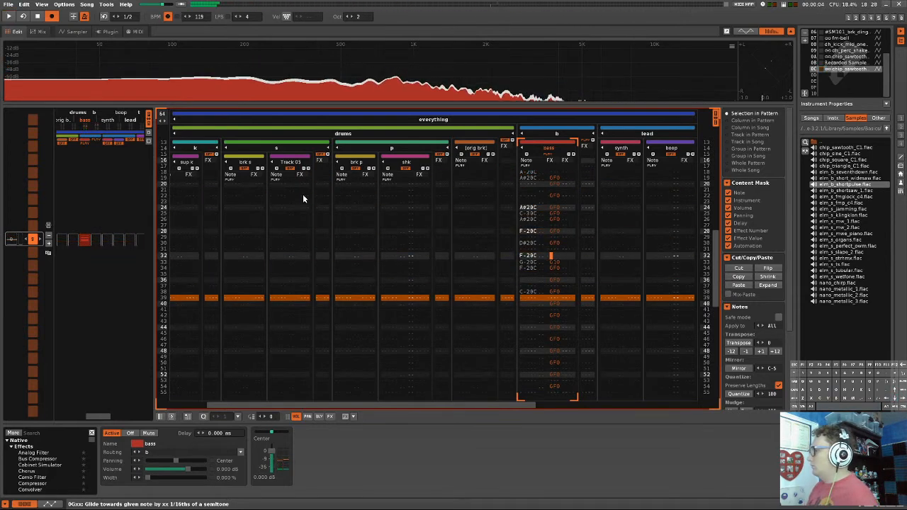
key(space)
key(space)
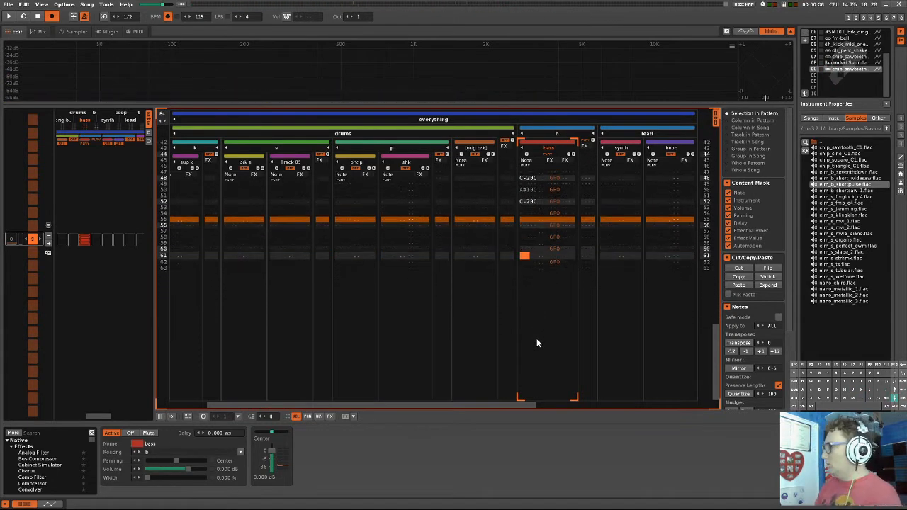
- Enter A#2 on line 60 and C-3 on line 62 of the bass track, and play the pattern
key(Up)
key(7)
key(Down)
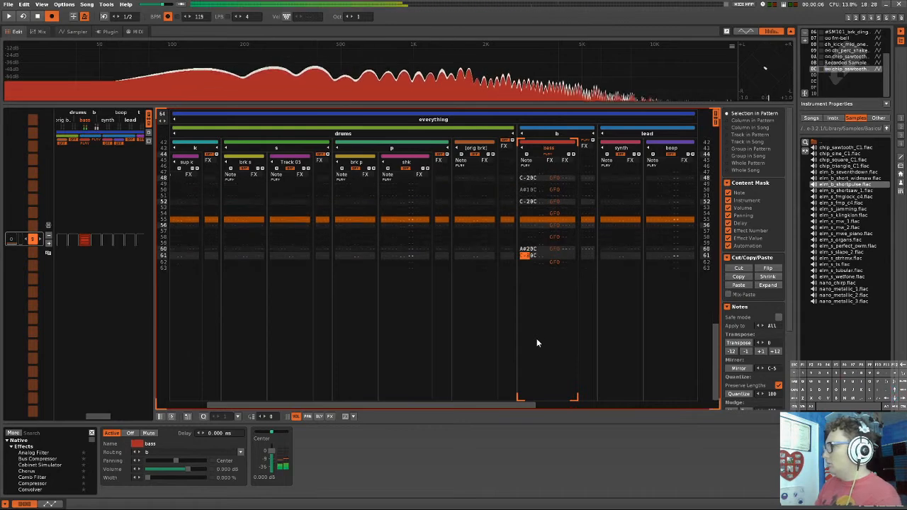
key(Down)
key(i)
key(space)
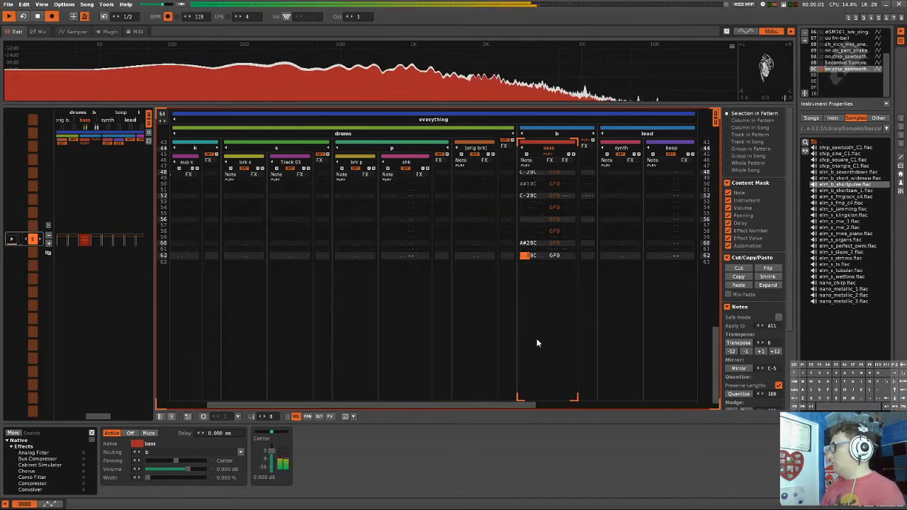
scroll(556, 240, up, 4)
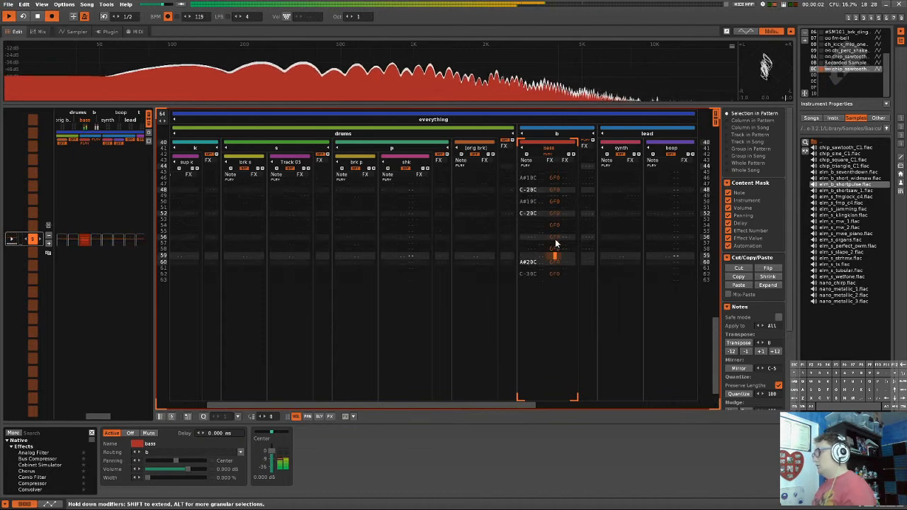
key(Down)
scroll(555, 243, up, 8)
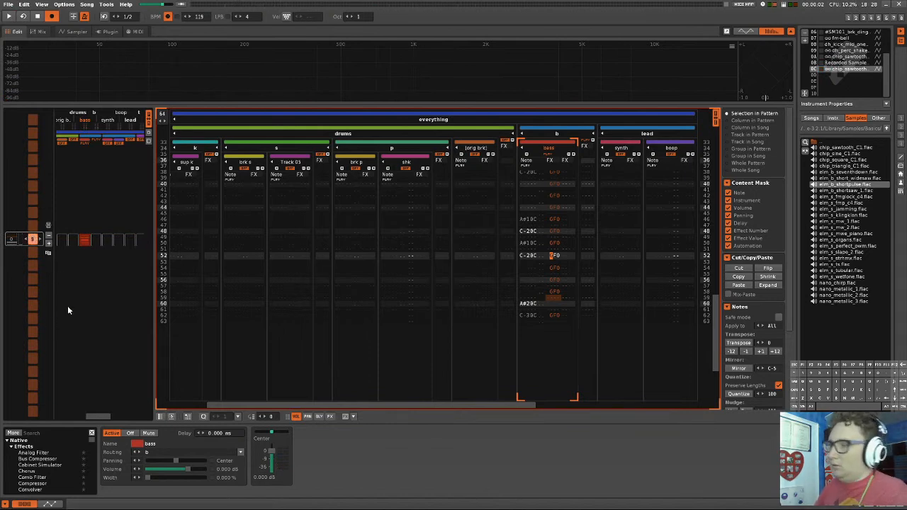
- Duplicate pattern 0 as pattern 1 in the sequence and play the song
click(48, 253)
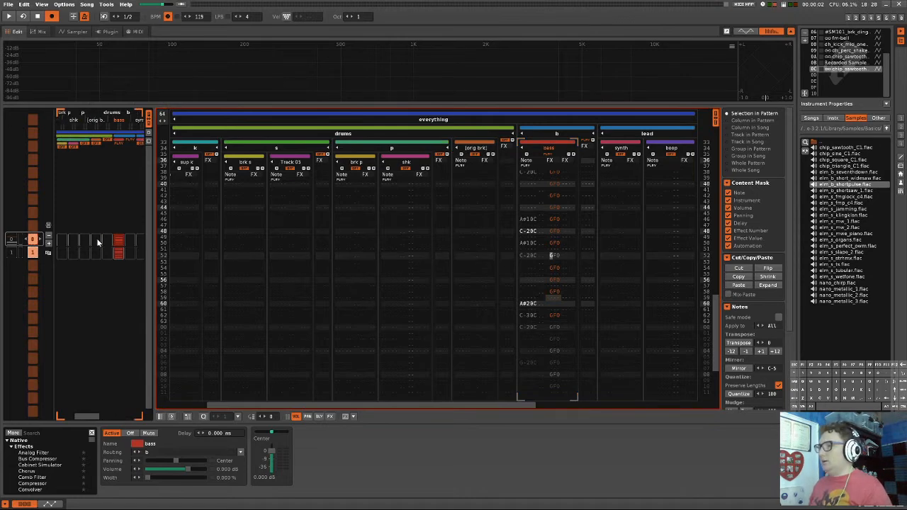
click(72, 242)
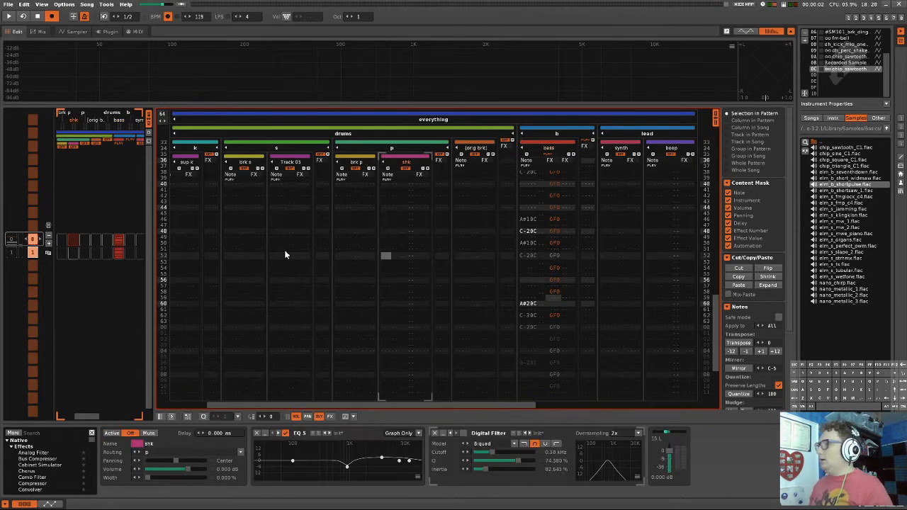
click(85, 243)
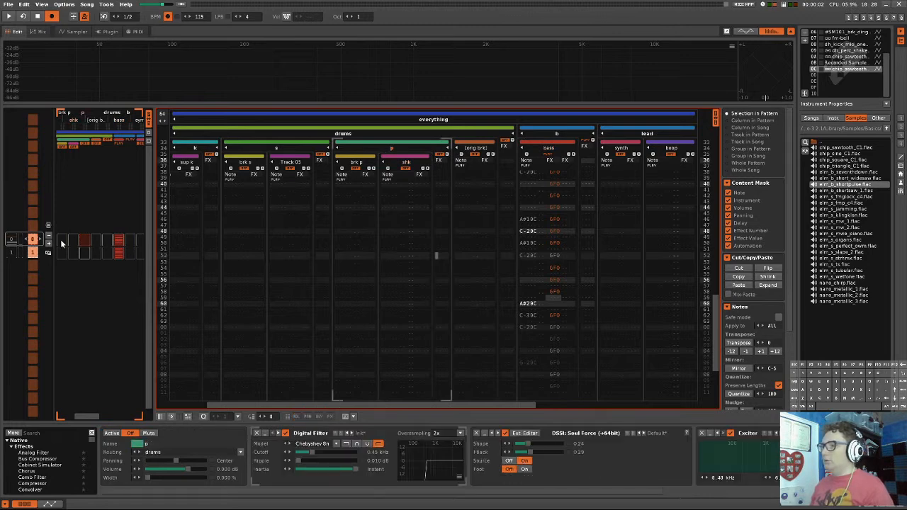
click(14, 239)
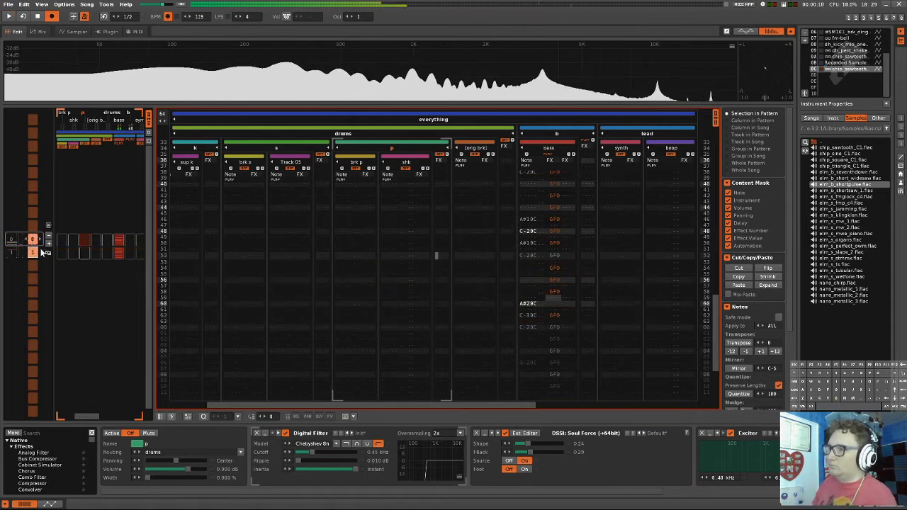
- Go to line 00 of the bass track in pattern 1 and try out replacement notes
click(121, 255)
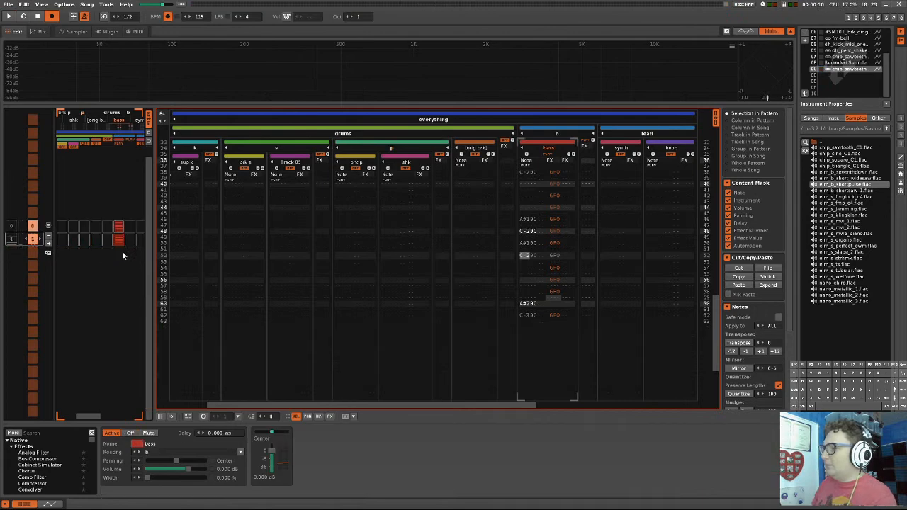
scroll(618, 253, up, 6)
scroll(554, 256, up, 6)
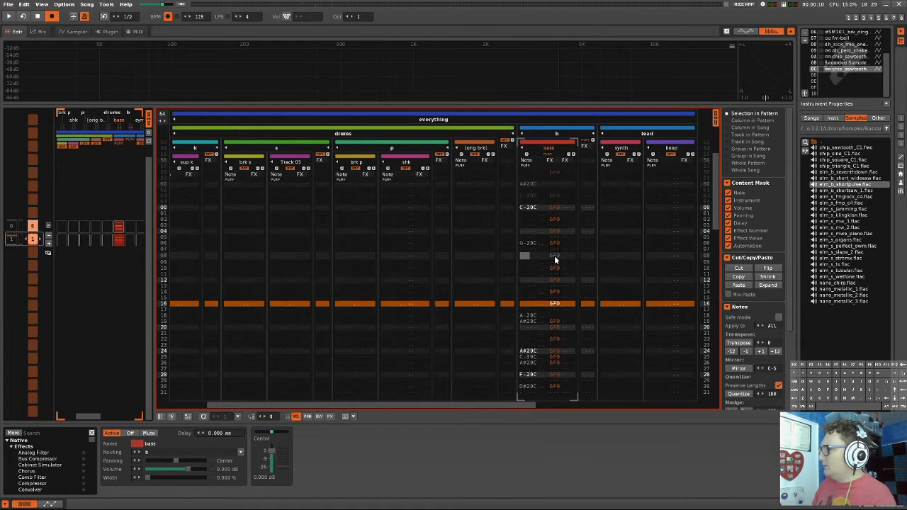
click(525, 254)
scroll(526, 249, up, 2)
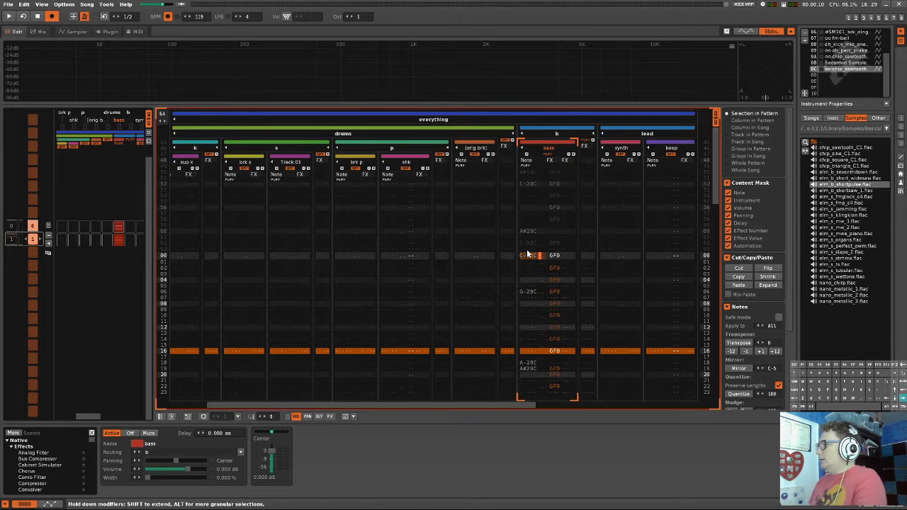
scroll(527, 253, down, 2)
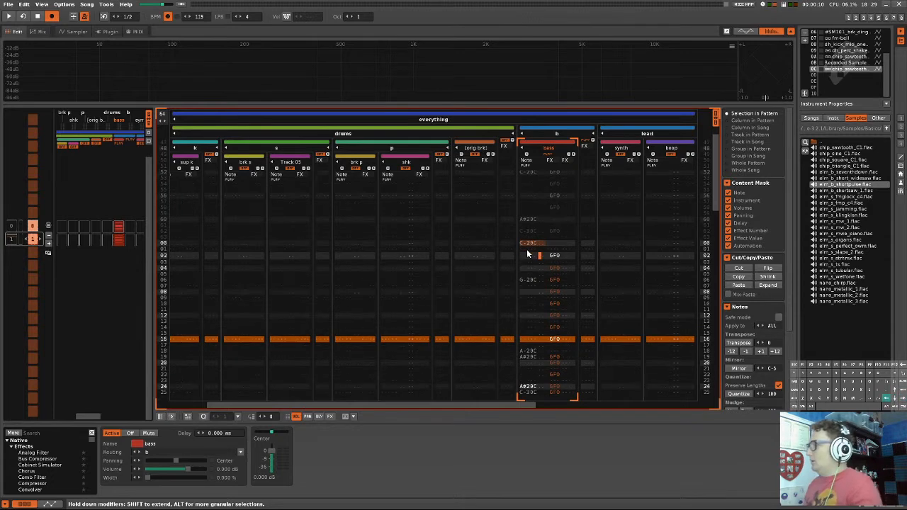
key(Left)
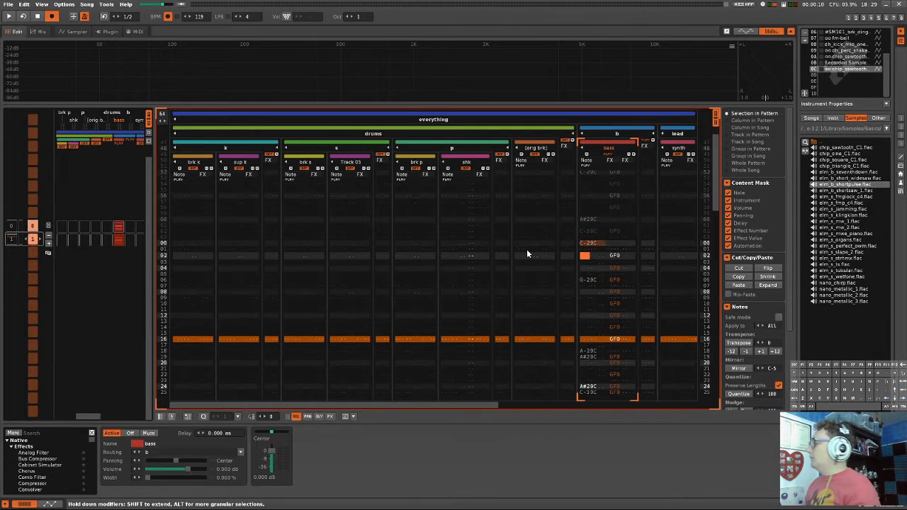
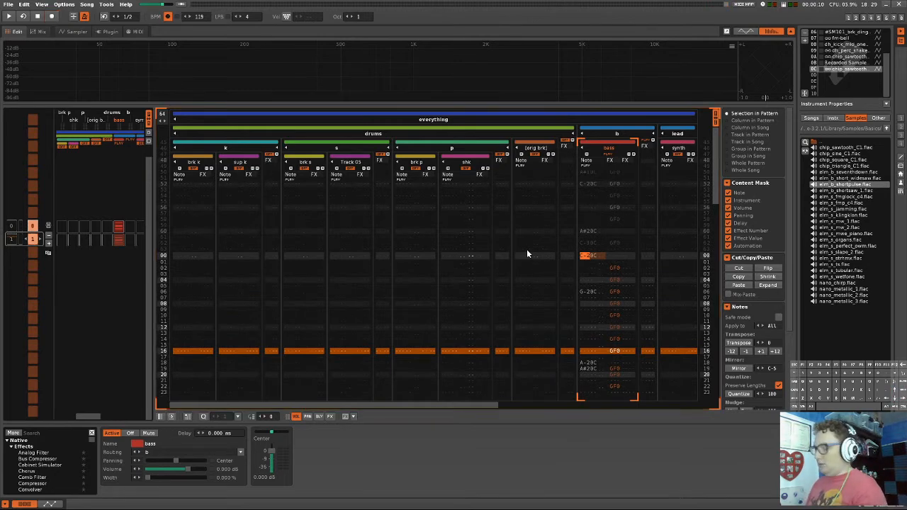
key(q)
key(3)
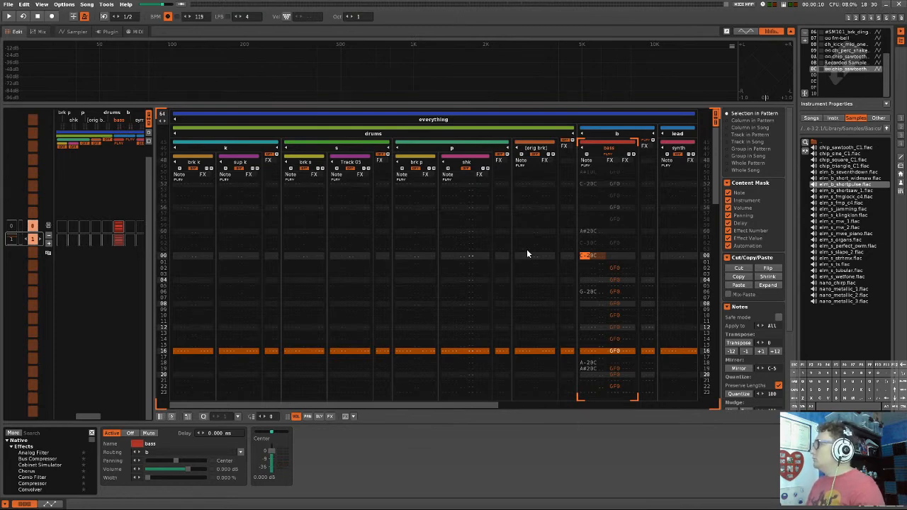
key(space)
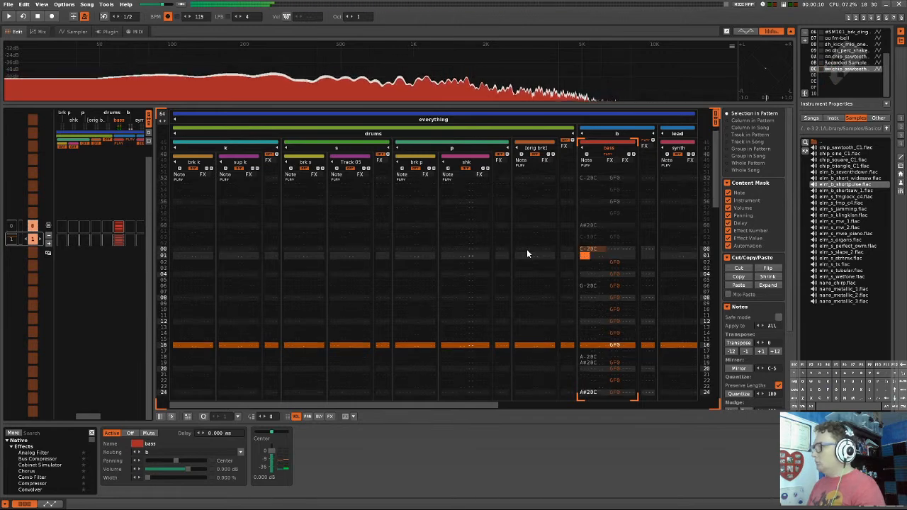
- Enter F-2 on line 00, D#2 on line 06 and F-2 on line 08 of the bass track in pattern 1
key(Down)
key(Down)
key(Down)
key(Down)
key(Down)
key(Down)
key(Down)
key(Down)
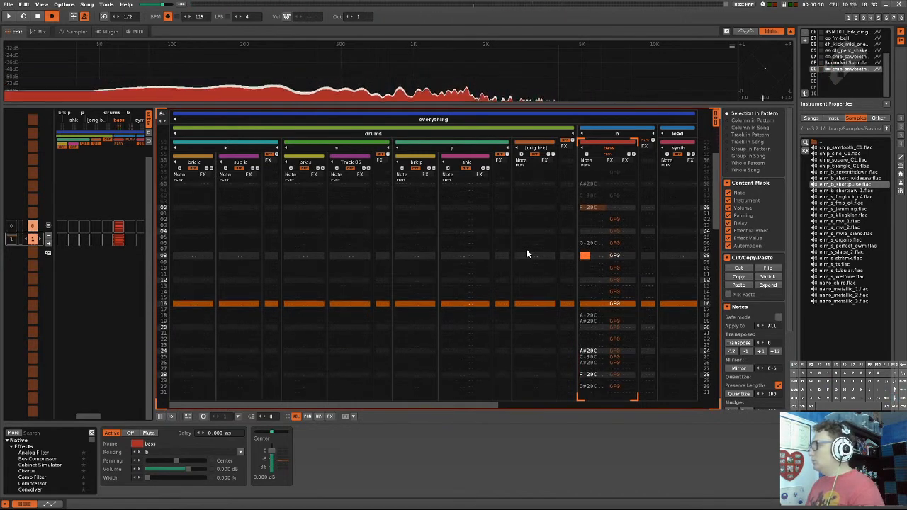
key(3)
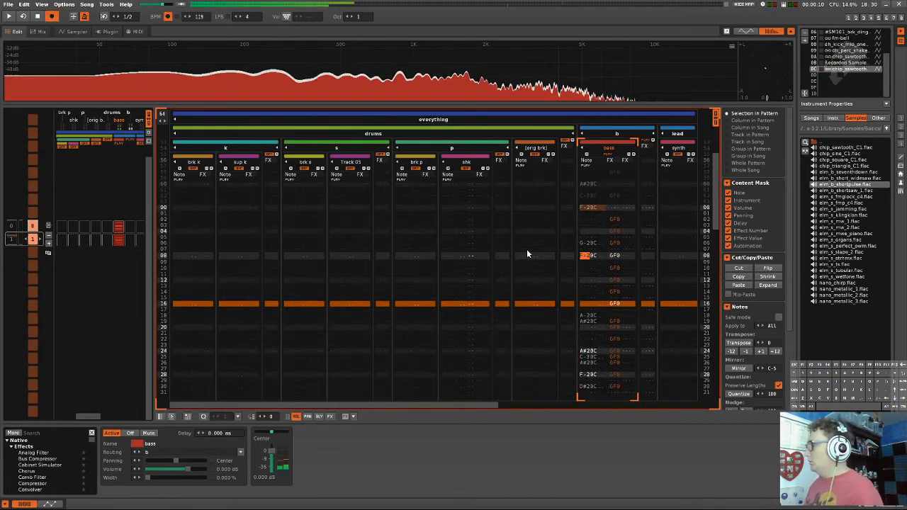
key(Up)
key(Up)
key(3)
key(Down)
key(Down)
key(r)
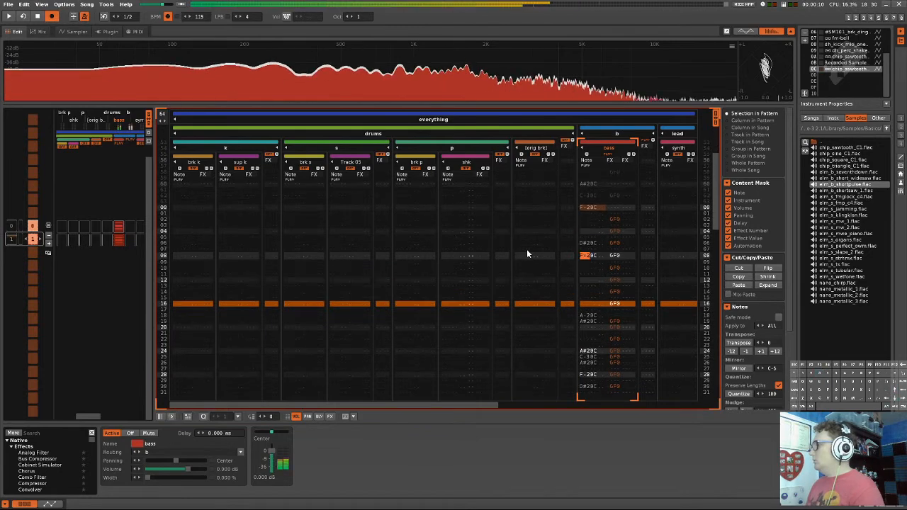
- Review the bass notes between lines 08 and 18 of pattern 1
key(Down)
key(Down)
key(Down)
key(Down)
key(Down)
key(Down)
key(Down)
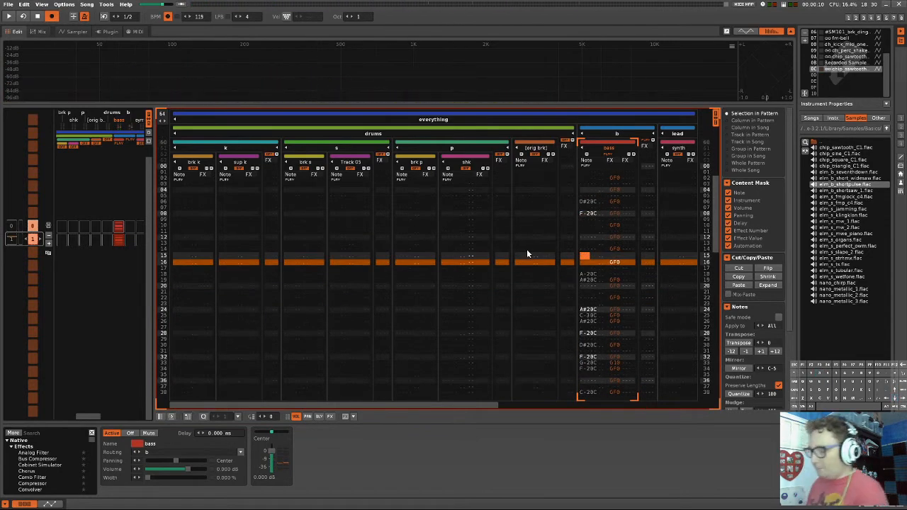
key(Down)
key(Down)
key(Down)
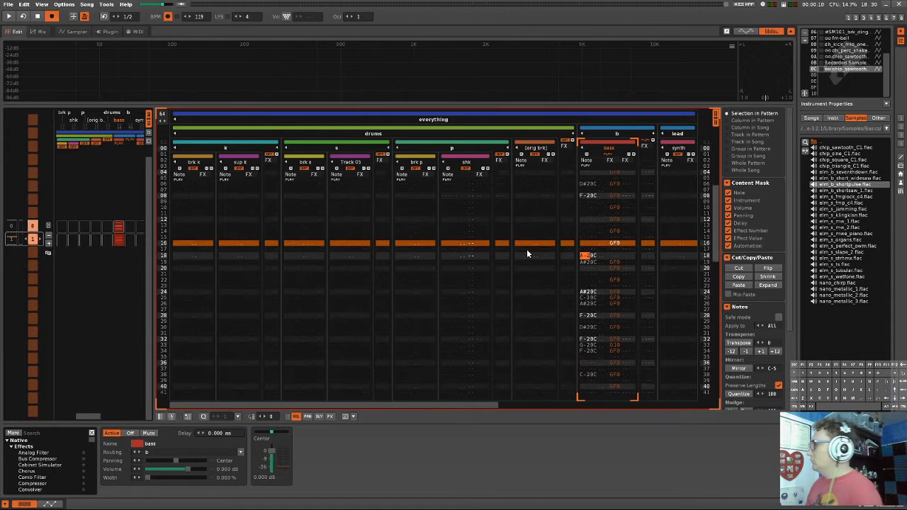
key(Up)
key(Up)
key(Up)
key(Up)
key(Up)
key(Up)
key(Up)
key(Up)
key(Up)
key(Up)
key(Up)
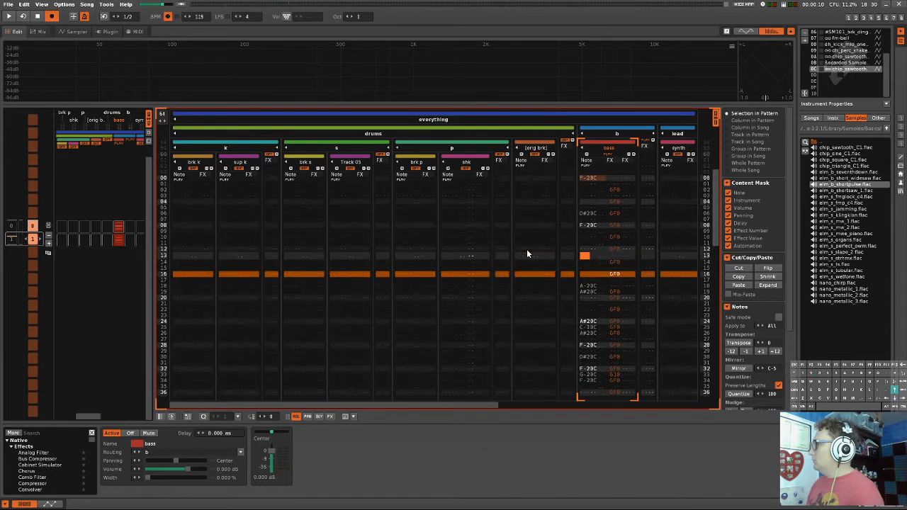
key(Down)
key(Down)
key(Down)
key(Down)
key(Down)
key(Down)
key(Down)
key(Down)
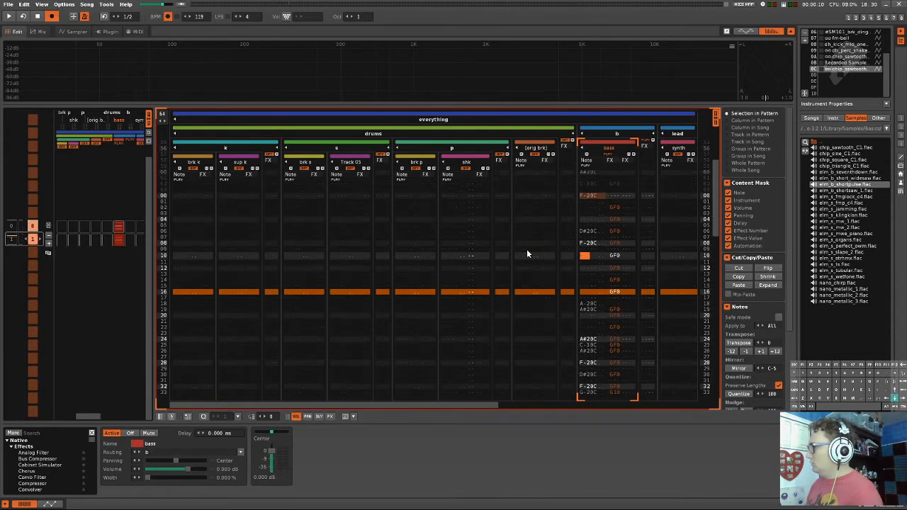
- Clear the bass notes from line 24 through line 34 of pattern 1, using an edit step of 1
key(Down)
key(Down)
key(Down)
key(Down)
key(Down)
key(Down)
key(Down)
key(Down)
key(Down)
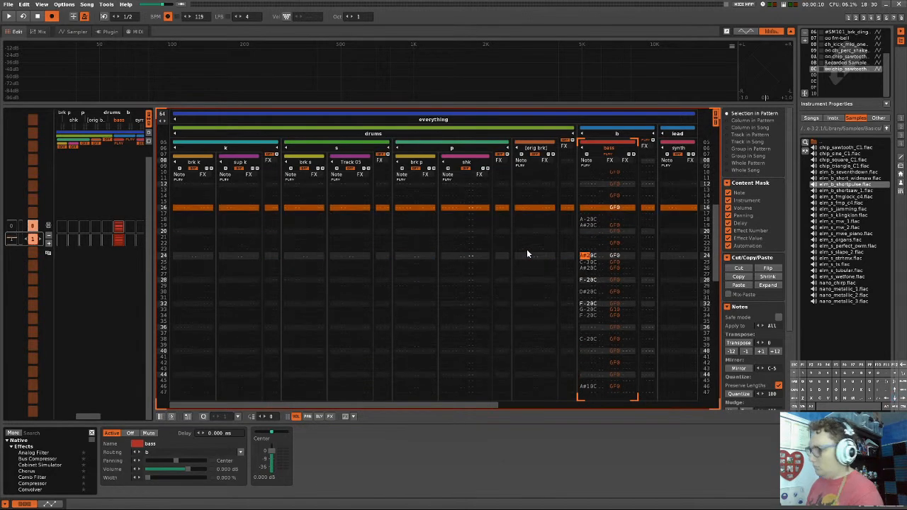
key(Delete)
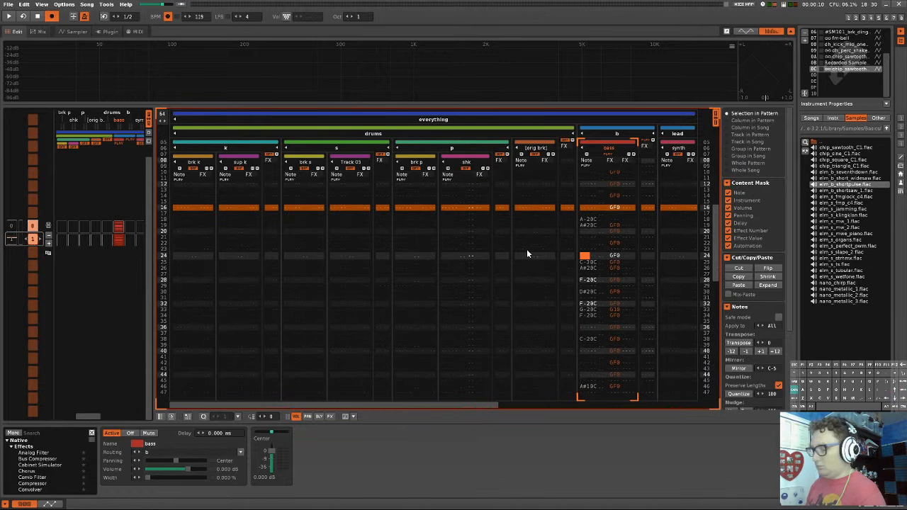
key(ctrl+1)
key(Delete)
key(Delete)
key(Delete)
key(Delete)
key(Delete)
key(Delete)
key(Delete)
key(Delete)
key(Delete)
key(Delete)
key(Delete)
- Enter A#2 on line 24 and C-3 on line 26 of the bass track in pattern 1
key(Up)
key(Up)
key(Up)
key(Up)
key(Up)
key(Up)
key(Up)
key(Up)
key(Up)
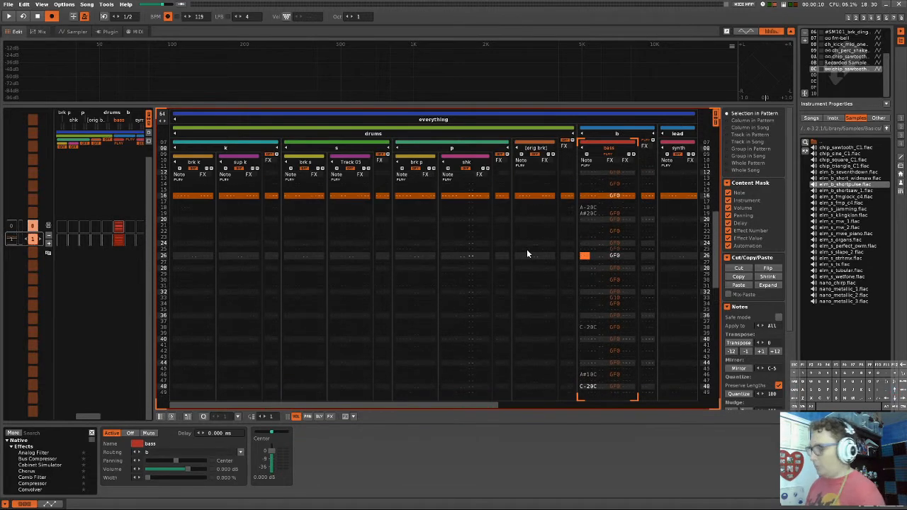
key(Up)
key(Up)
key(Up)
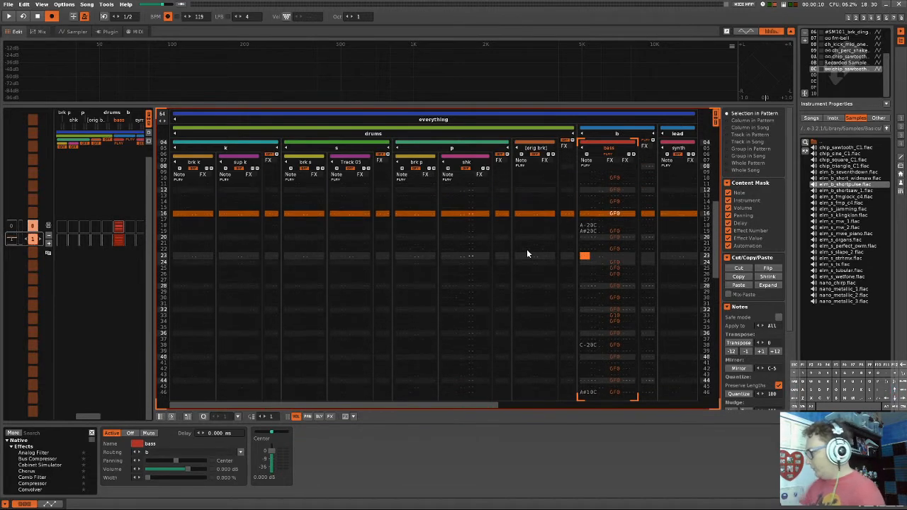
key(Down)
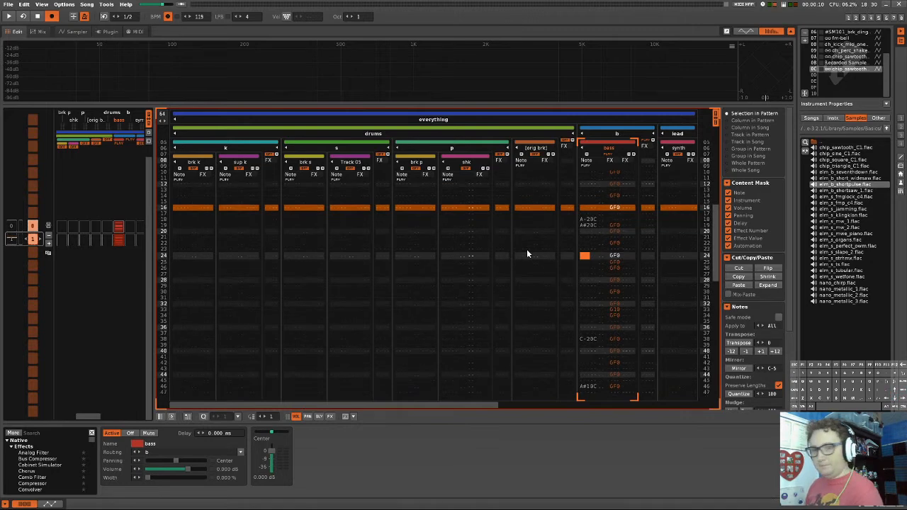
key(7)
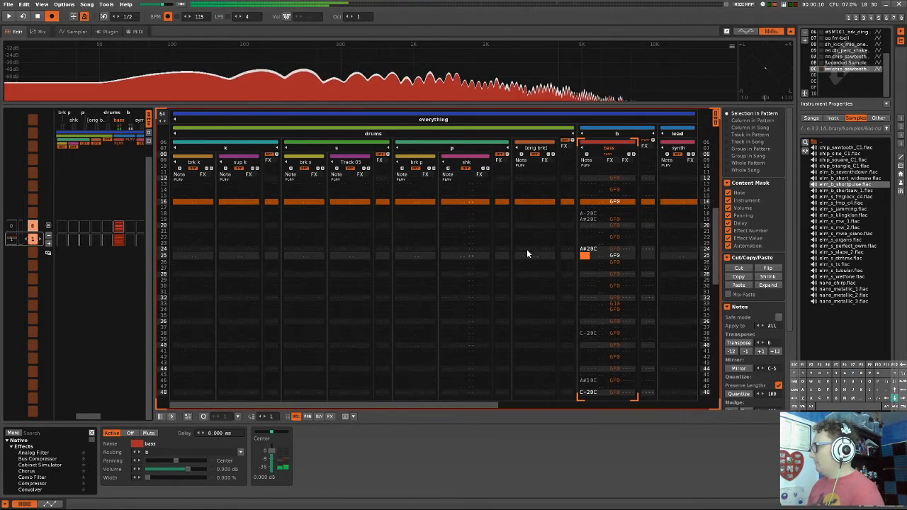
key(Down)
key(i)
key(Down)
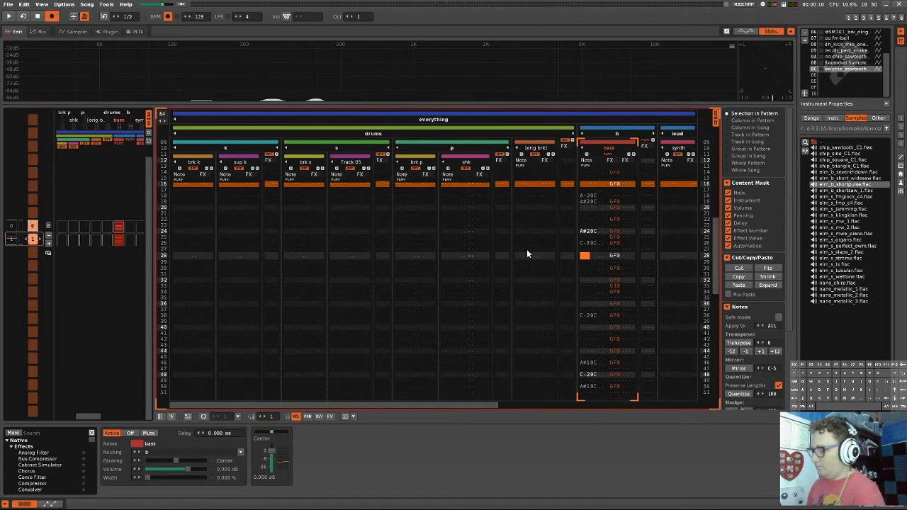
- Enter G-2 on line 28, F-2 on line 30 and G-2 on line 32 of the bass track
key(t)
key(Down)
key(r)
key(Down)
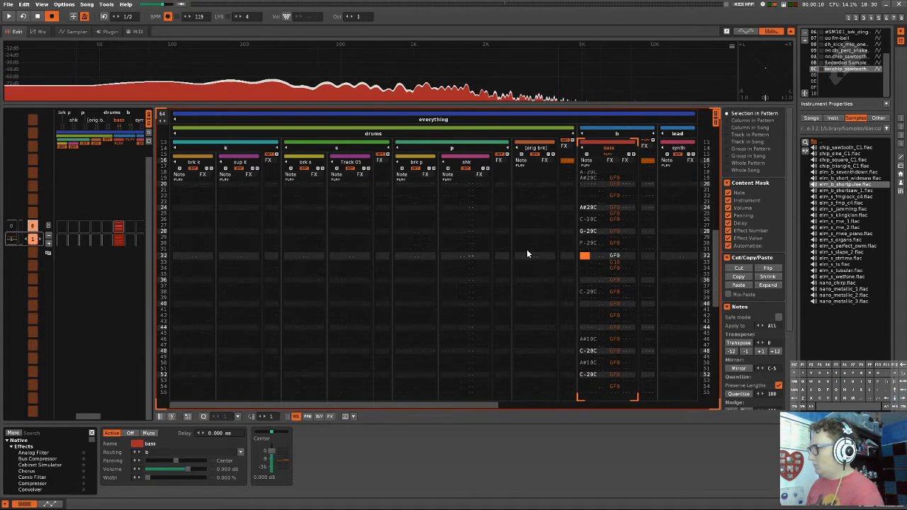
key(t)
- Play back the revised bassline and clear the bass notes from line 32 onward in pattern 1
key(space)
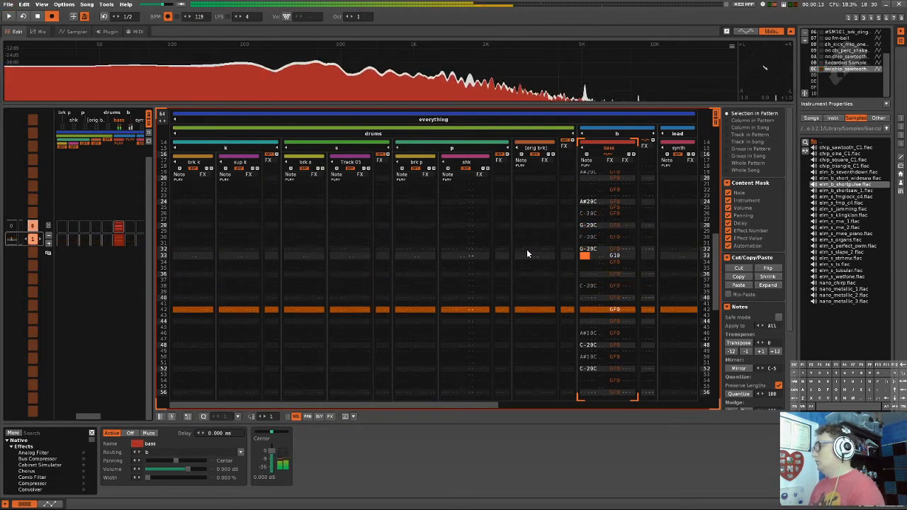
key(Up)
key(Delete)
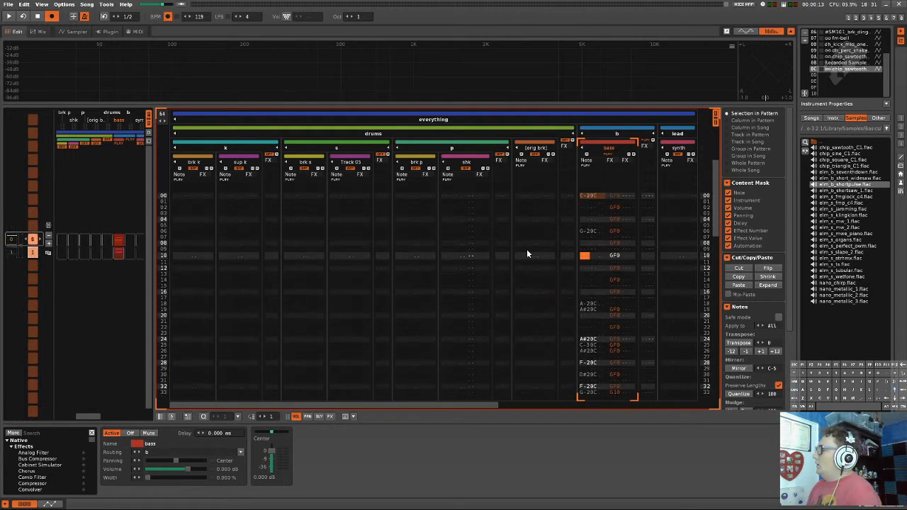
- Play pattern 0 and end its bassline with a note-off on line 60 and D#2 on line 62
key(space)
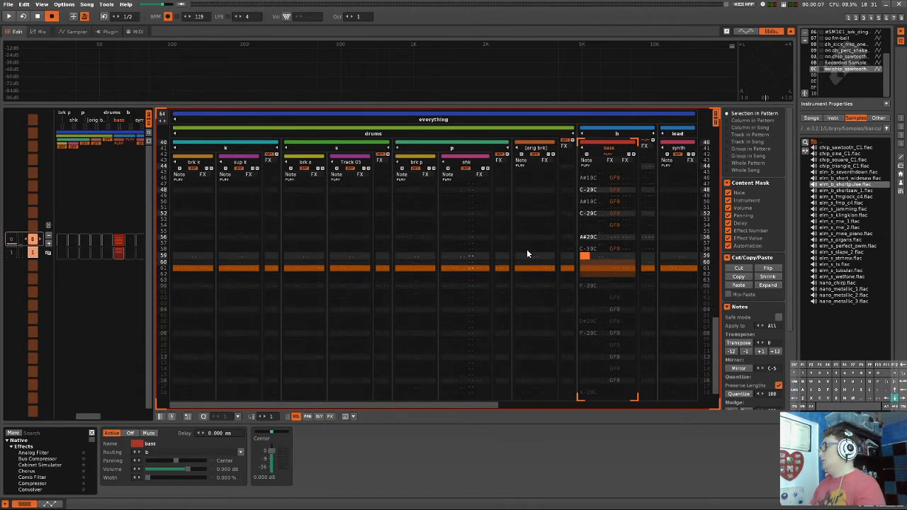
key(space)
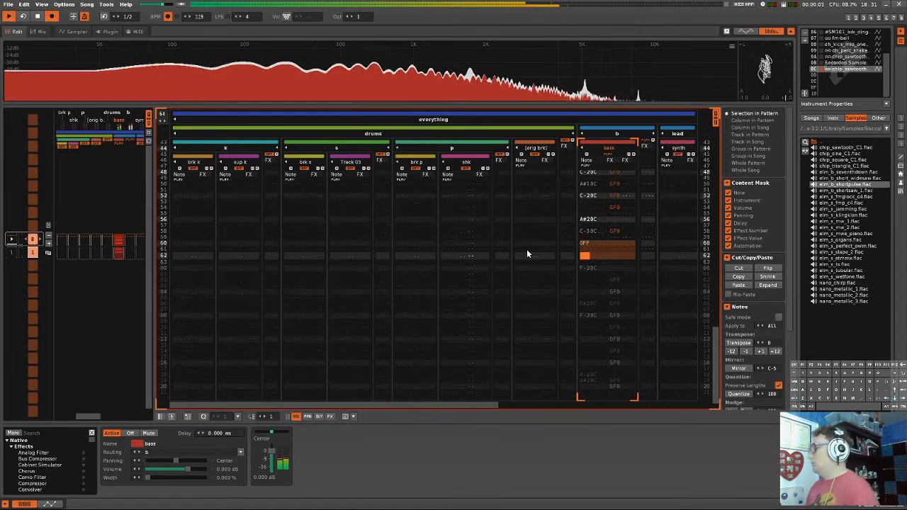
key(3)
key(Up)
- Add a glide (G) effect command to the bass note on line 00 of pattern 1
key(ctrl+Down)
key(Down)
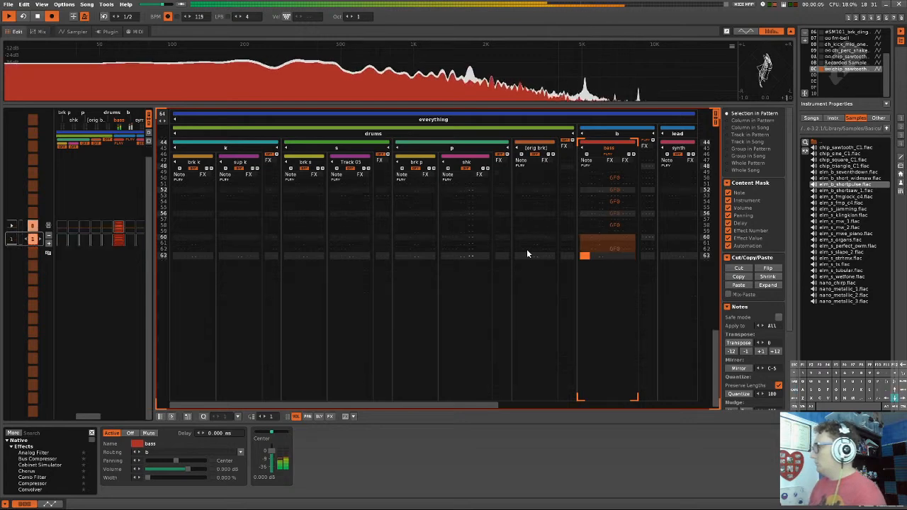
key(Down)
key(Right)
key(g)
key(Up)
key(Up)
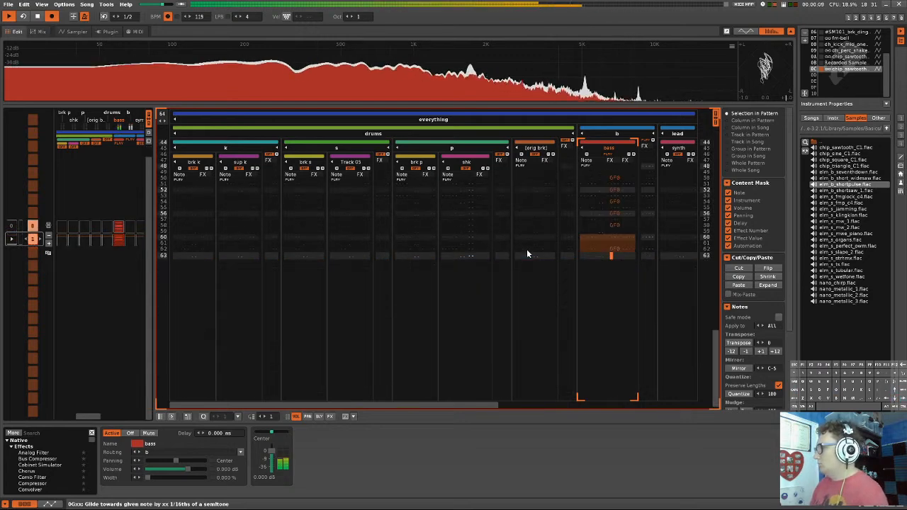
key(Down)
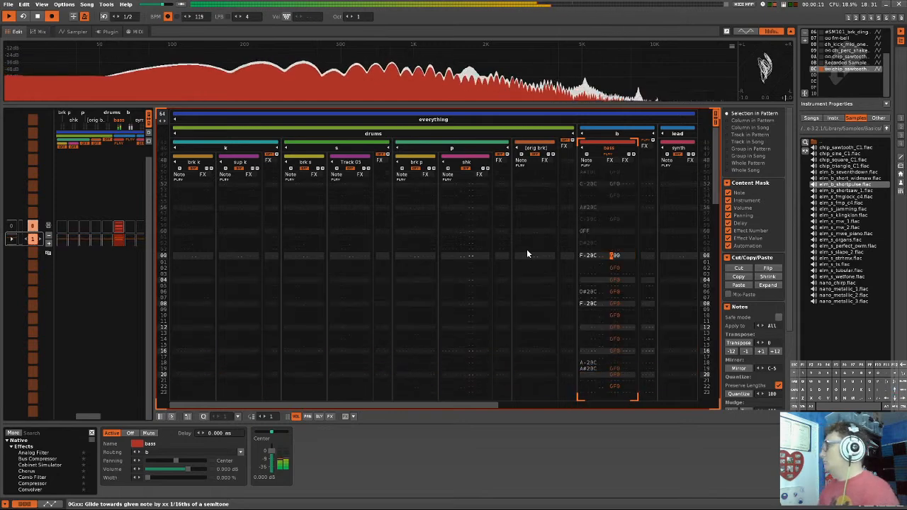
- Remove the Cutoff AHDSR device from modulation Set 01 of the bass instrument
key(F3)
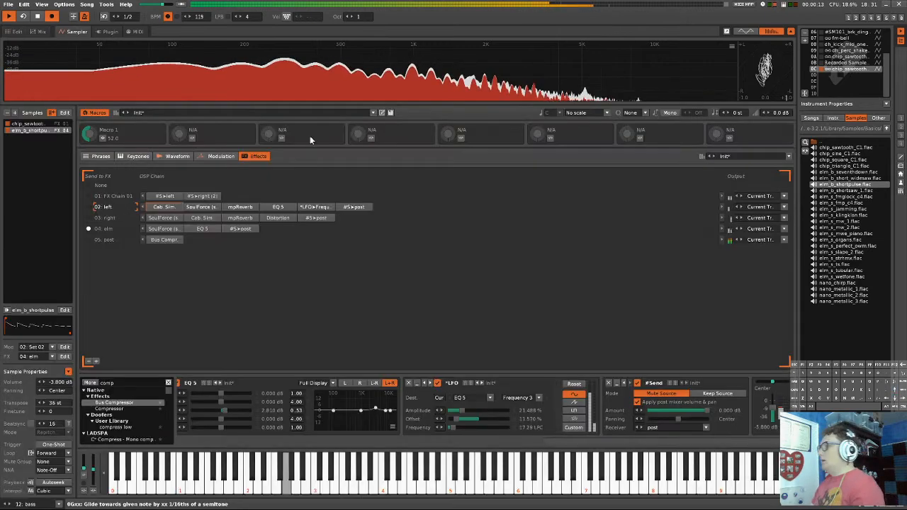
click(221, 156)
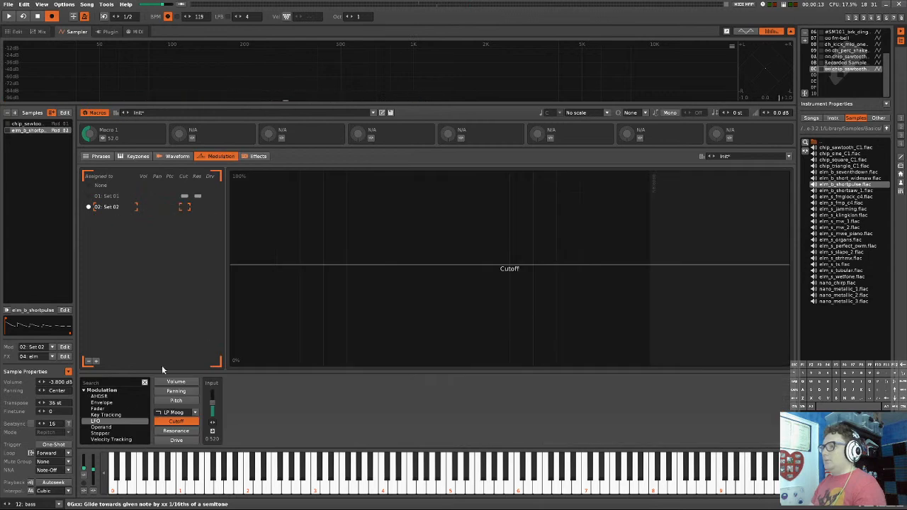
click(108, 196)
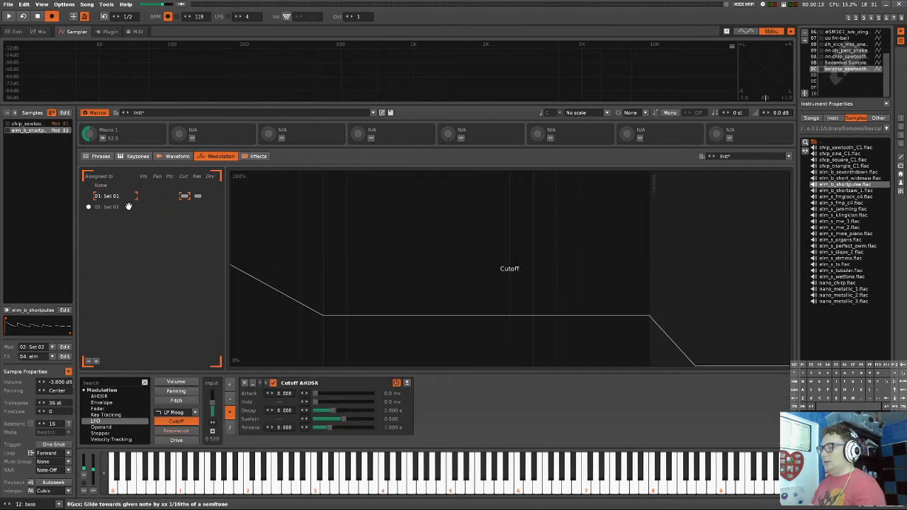
click(273, 384)
click(244, 384)
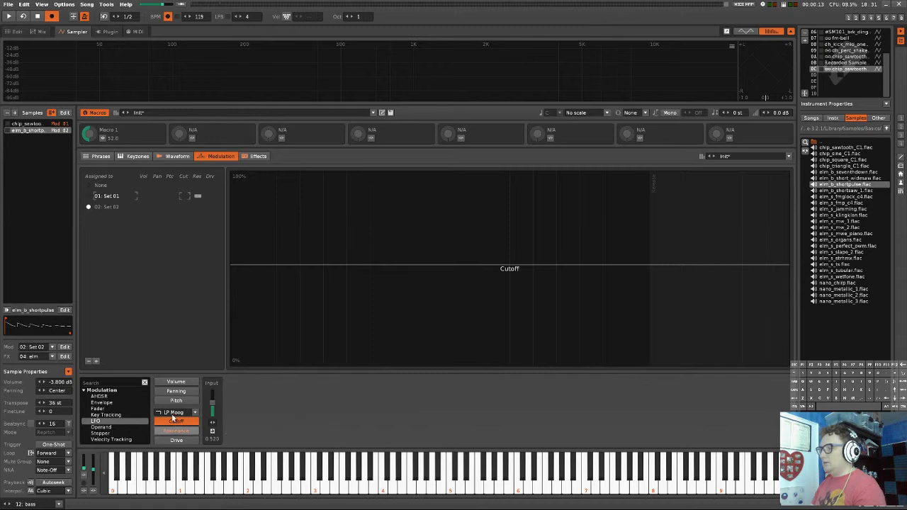
- Play the song and lower the bass instrument's Macro 1 to 38.4
key(space)
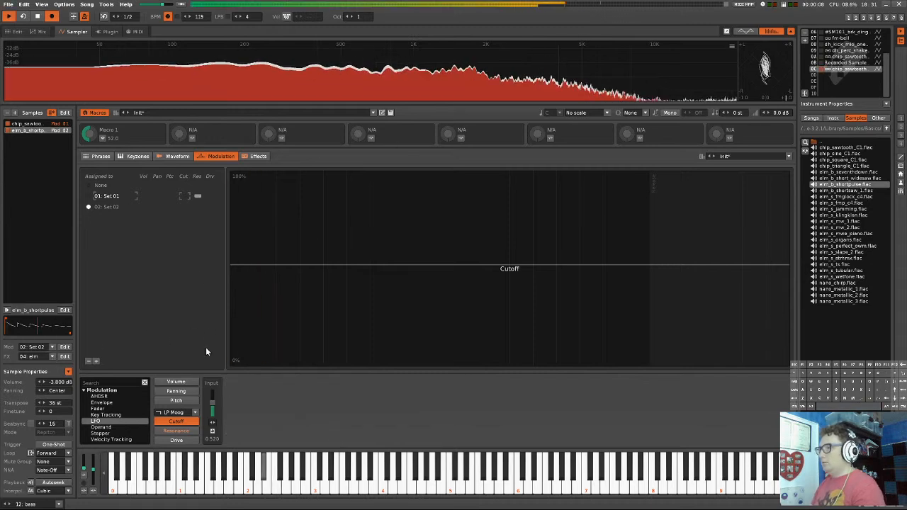
drag(91, 136, 109, 150)
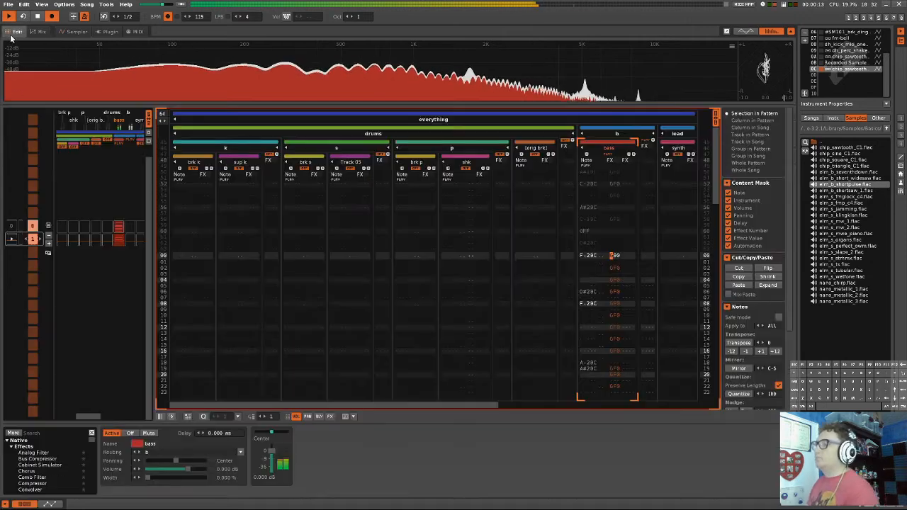
- Check the pattern and the mixer during playback, and return to the bass instrument's modulation settings
click(18, 33)
click(40, 32)
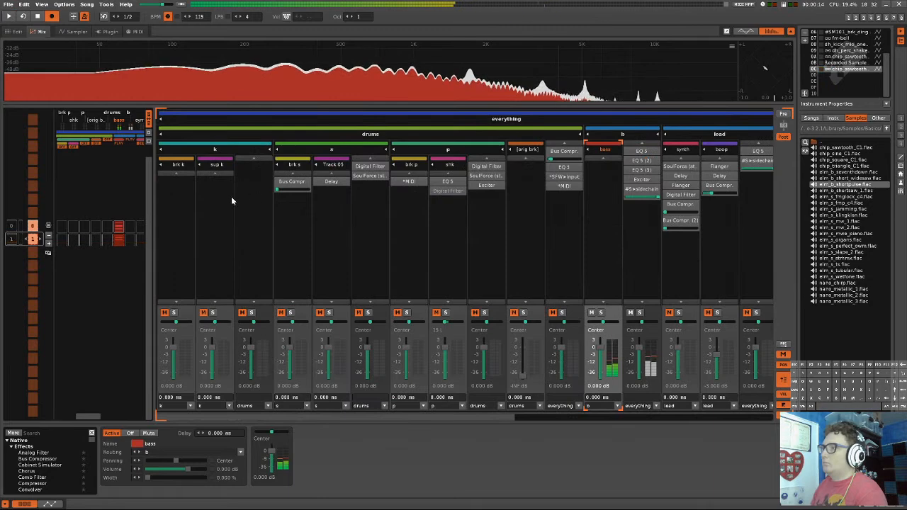
click(75, 32)
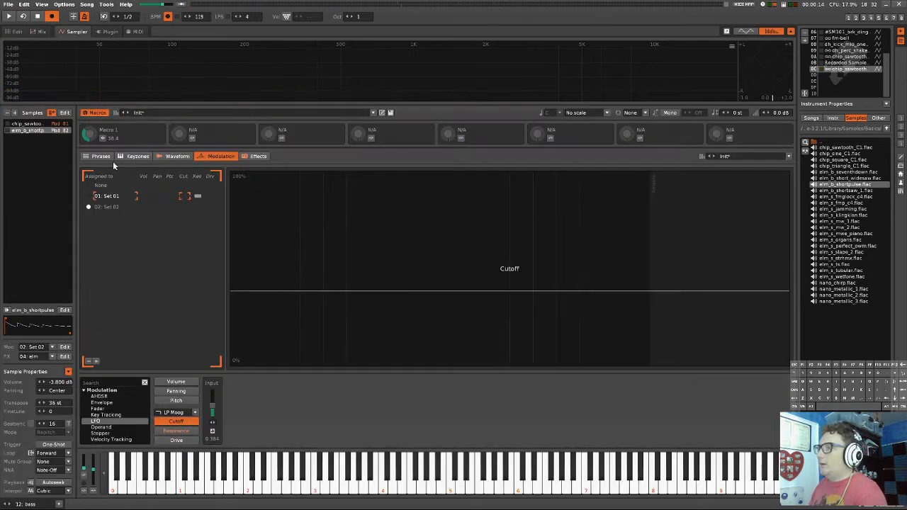
- Set the bass instrument's Macro 1 to about 48.8 and add an *Instr. Macros device to the bass track
drag(92, 134, 109, 122)
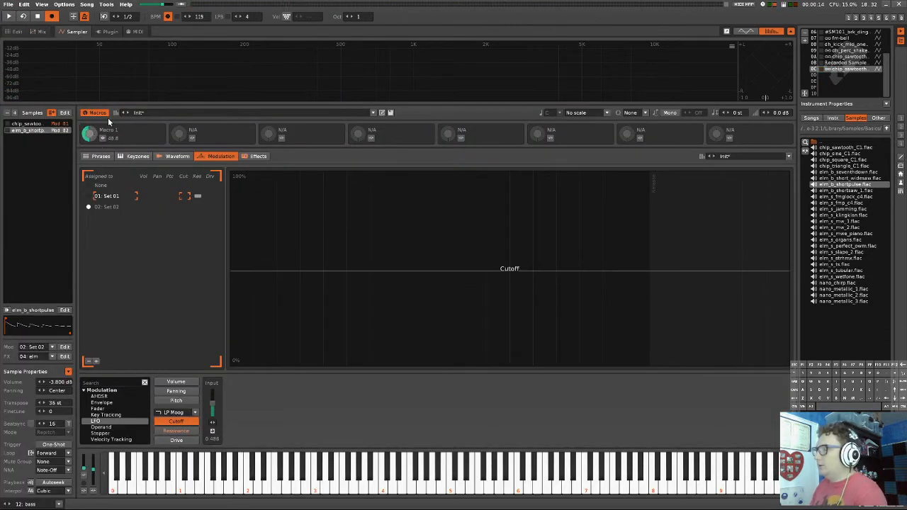
click(20, 32)
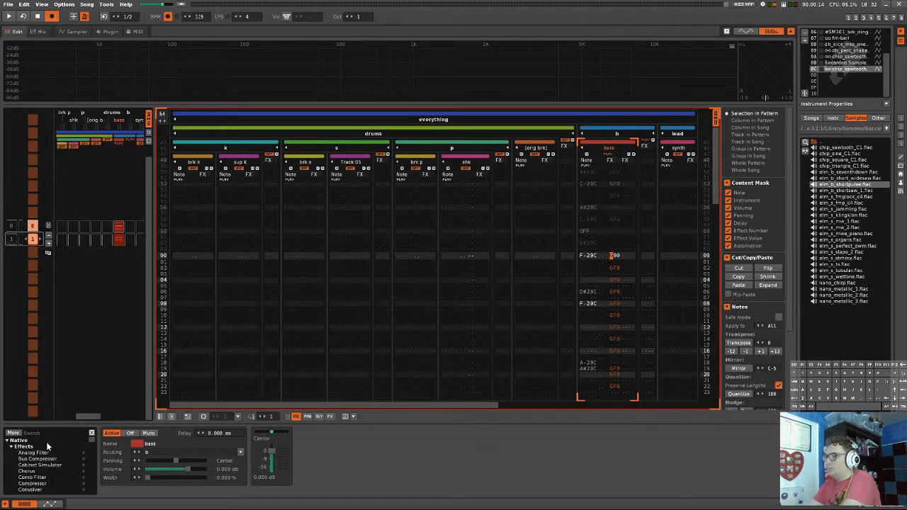
text(int)
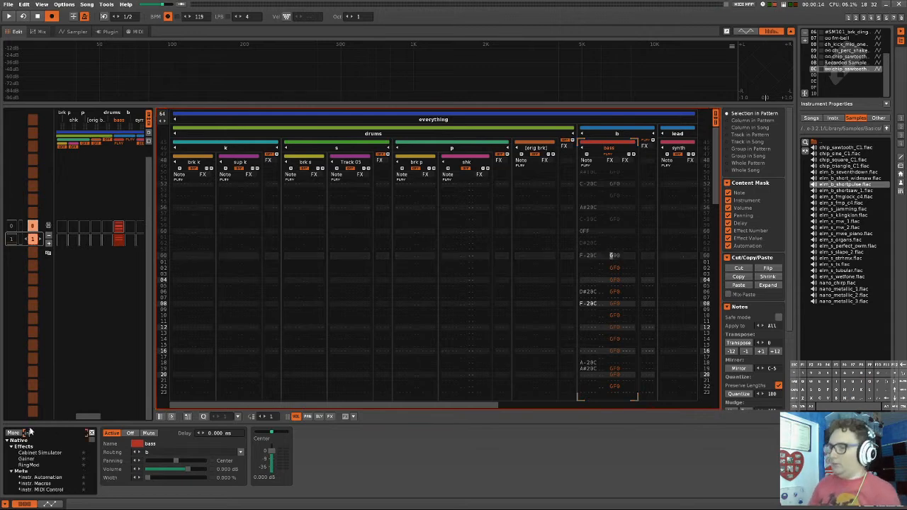
text(ru)
key(BackSpace)
key(BackSpace)
key(BackSpace)
text(strume)
key(BackSpace)
key(BackSpace)
key(BackSpace)
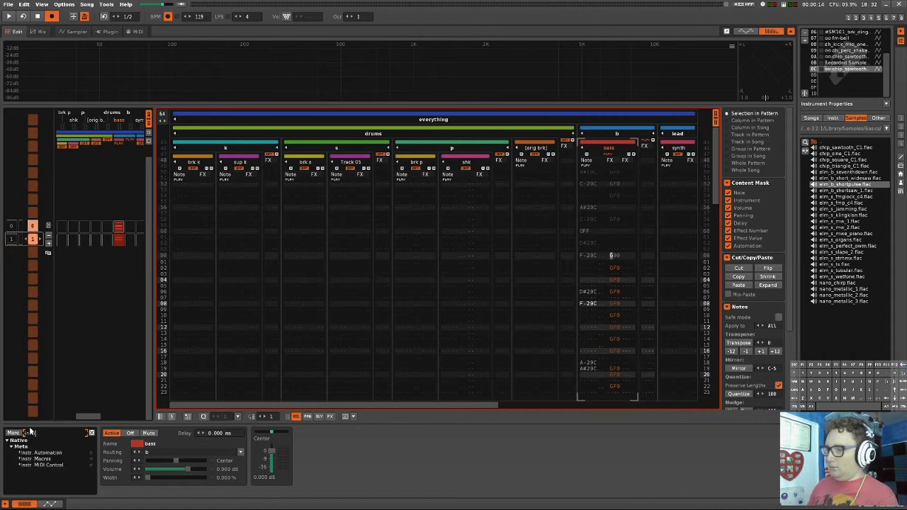
double_click(43, 459)
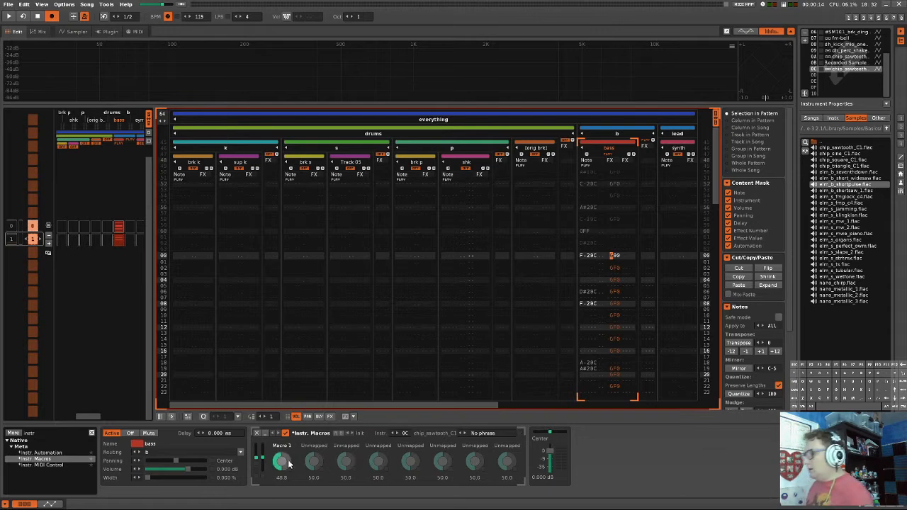
- Lower Macro 1 on the bass track's *Instr. Macros device to about 42.8 while playing the pattern
key(space)
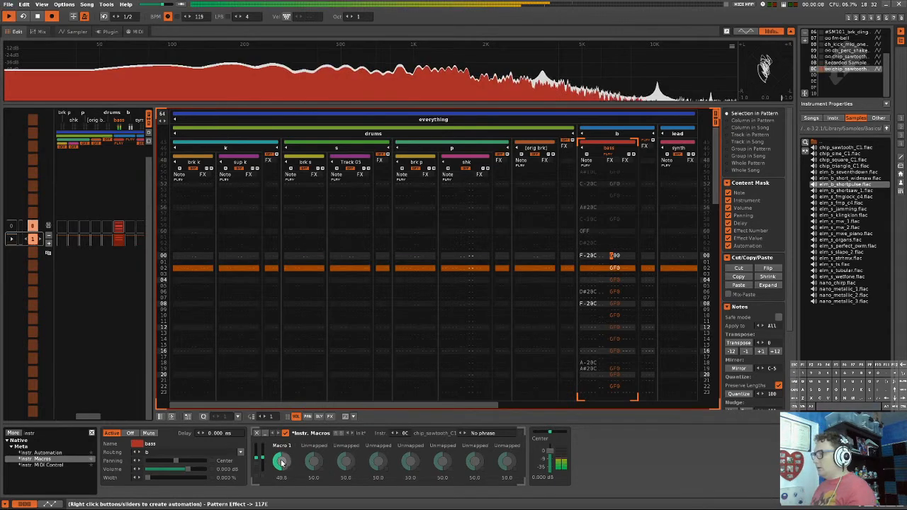
drag(282, 462, 323, 477)
key(space)
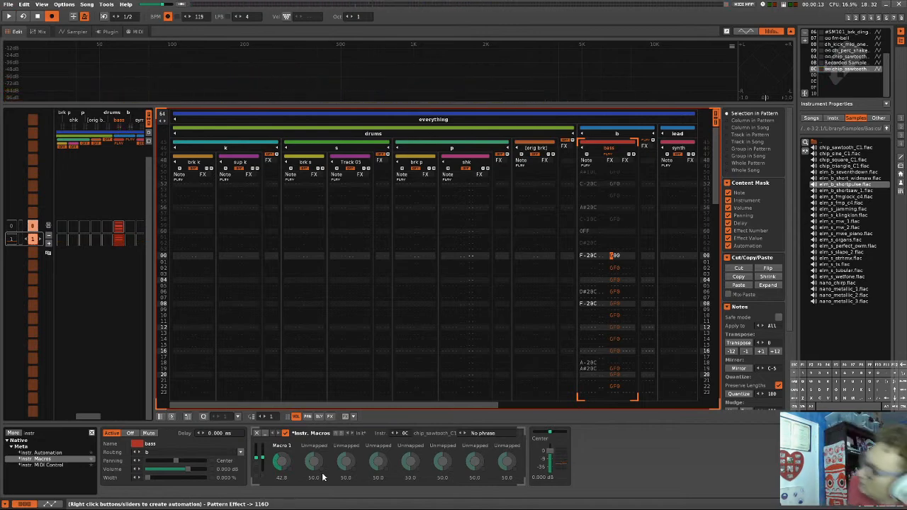
- Try entering Macro 1 commands, including 1000, in the bass track's second effect column of pattern 0, and undo them
click(624, 261)
scroll(628, 258, down, 19)
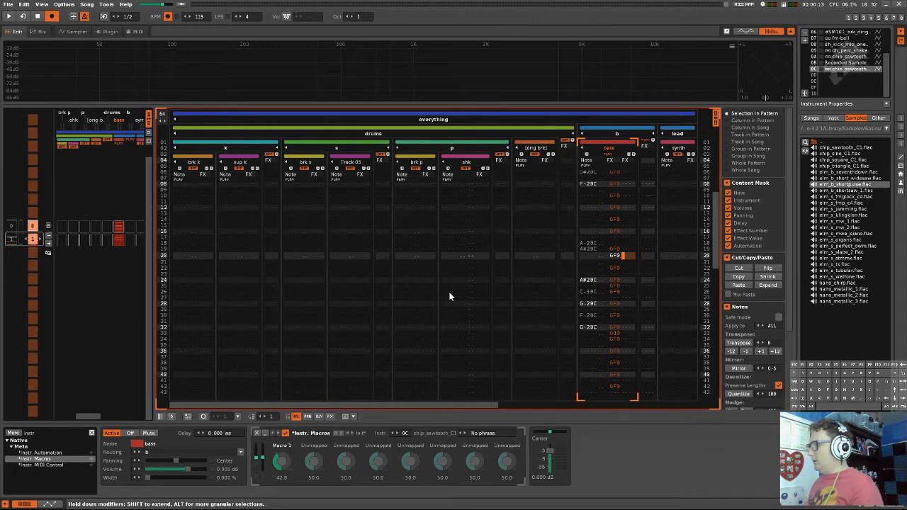
scroll(551, 257, up, 2)
scroll(61, 256, up, 1)
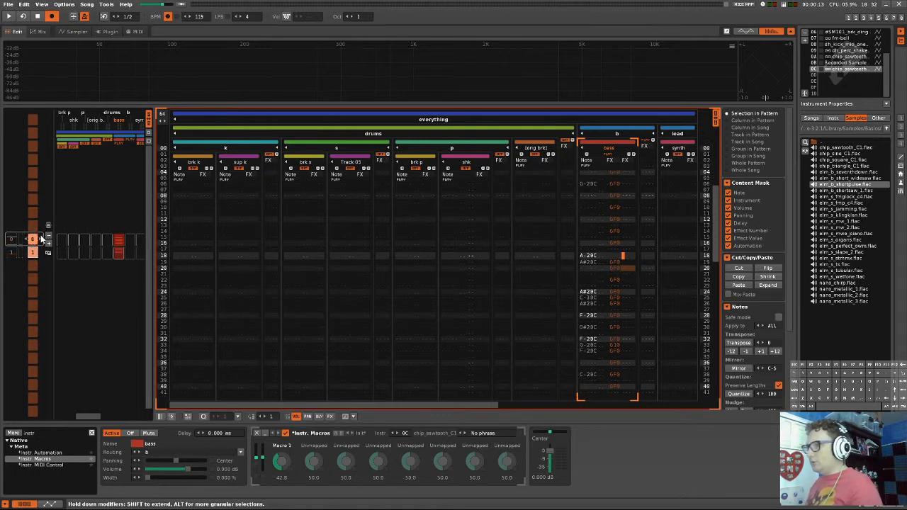
key(space)
right_click(282, 462)
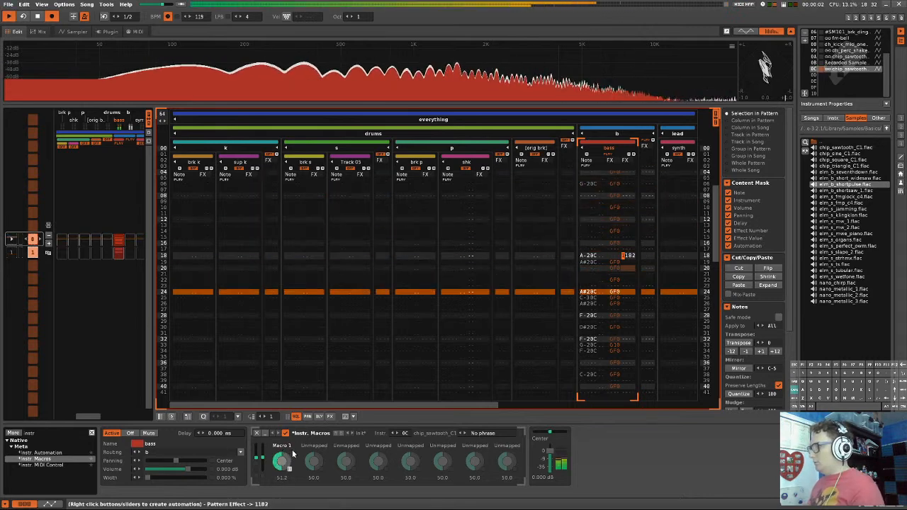
key(ctrl+z)
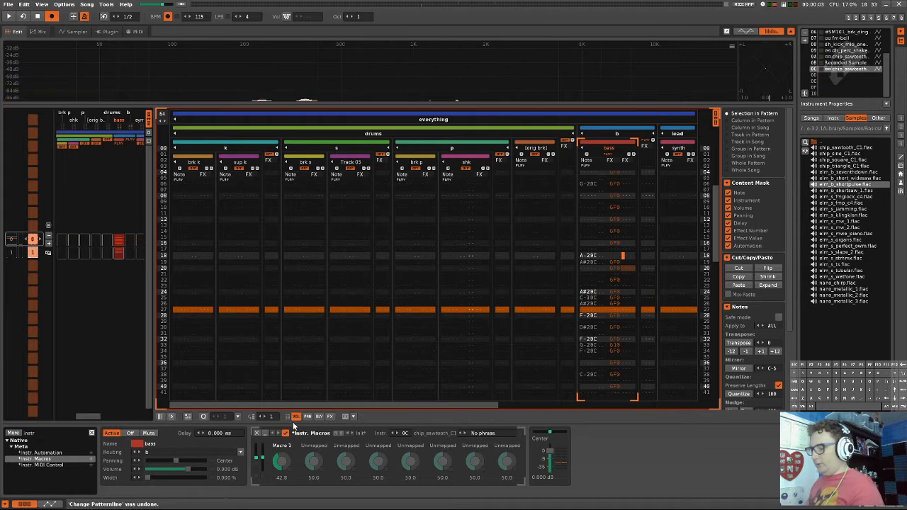
text(1000)
key(ctrl+z)
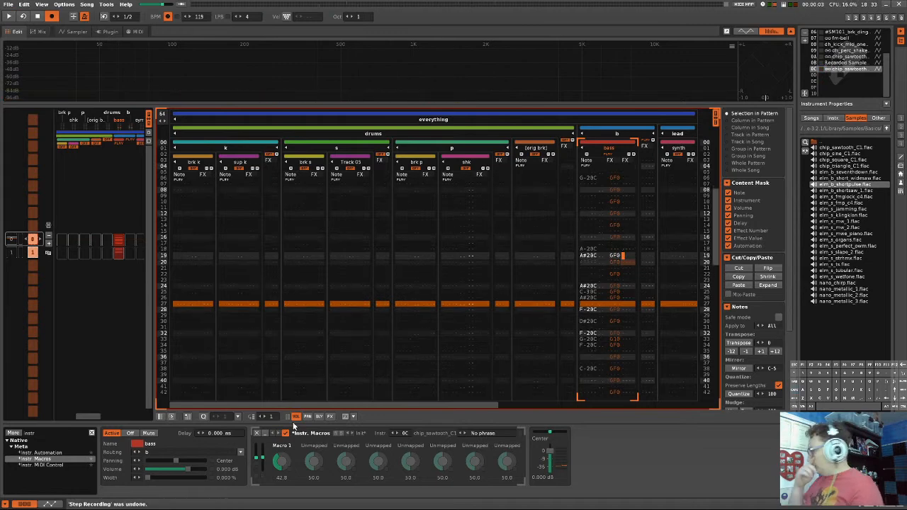
- Turn off edit mode and make the pattern editor follow the playback position, with the cursor in the bass track's second effect column
key(Escape)
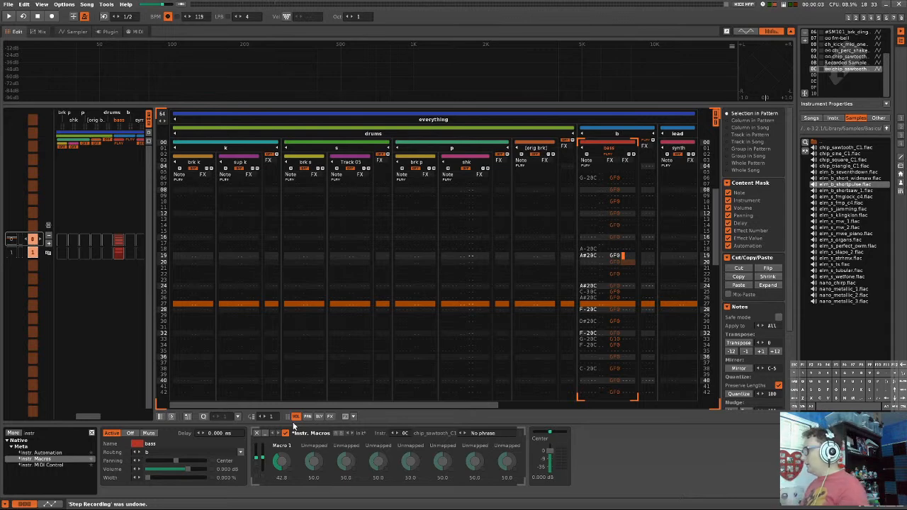
key(Page_Down)
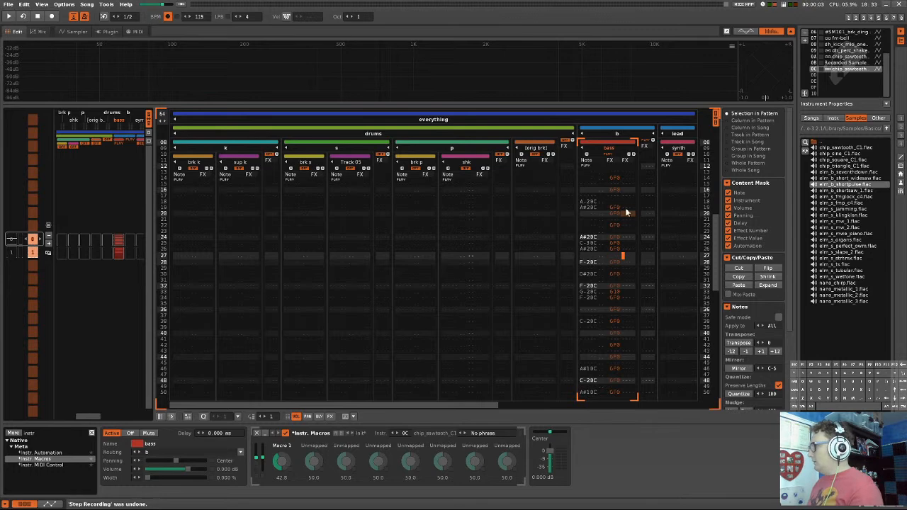
click(622, 258)
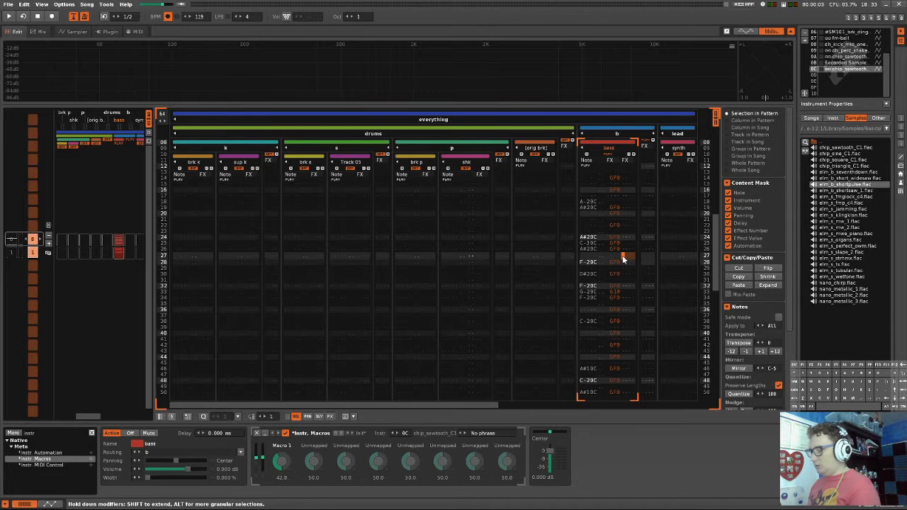
key(space)
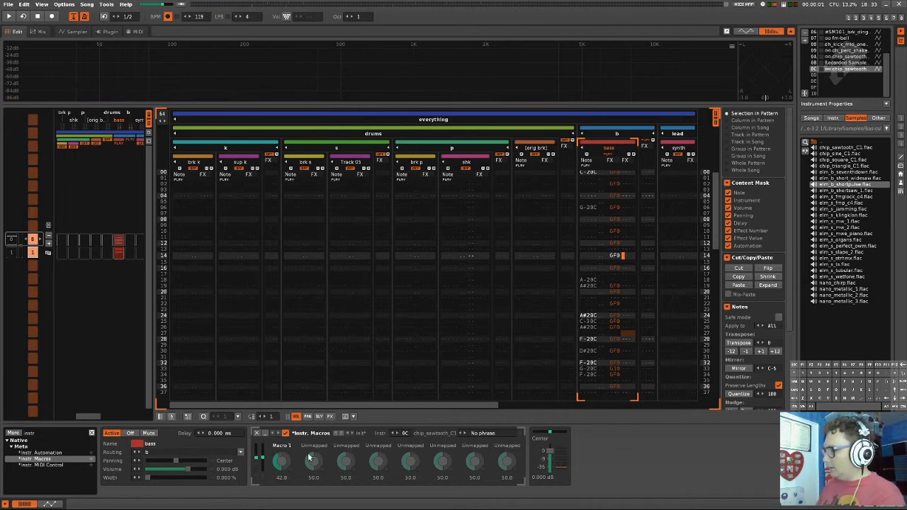
- Try recording Macro 1 movements into the bass track's effect column during playback, and undo the recording
key(space)
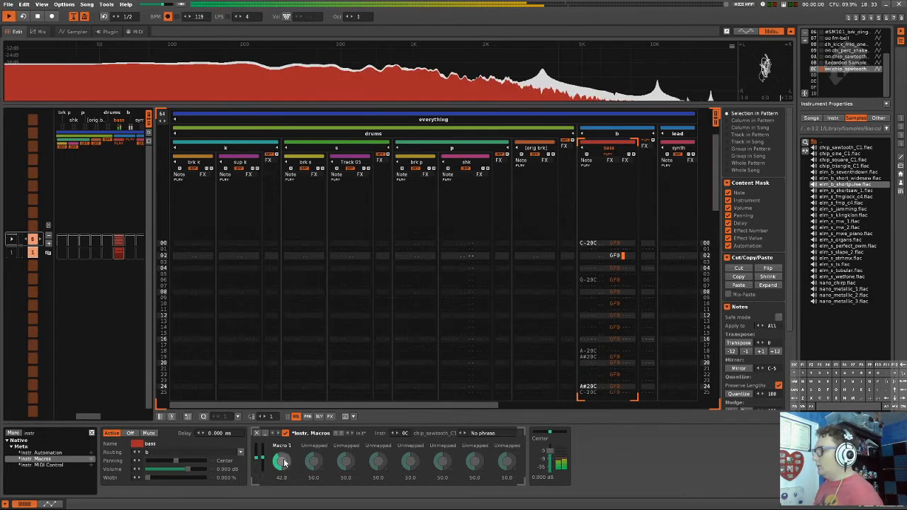
drag(284, 462, 290, 442)
key(space)
key(ctrl+z)
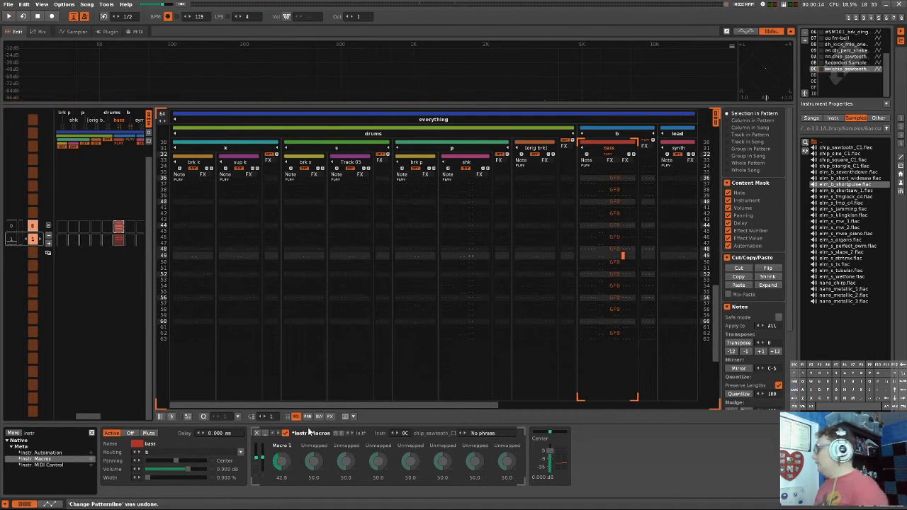
- Redo the recorded Macro 1 effect commands, review them in the bass track, and undo them again
scroll(613, 251, up, 18)
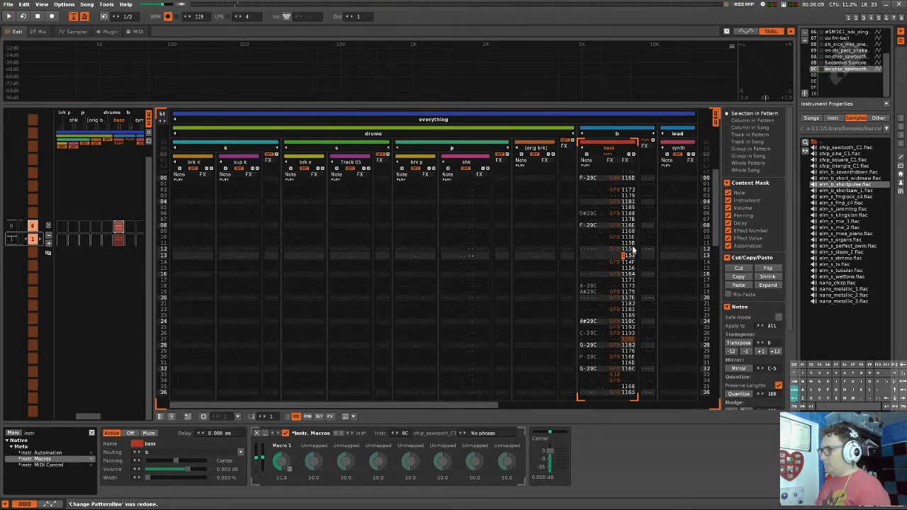
key(ctrl+y)
scroll(628, 248, down, 3)
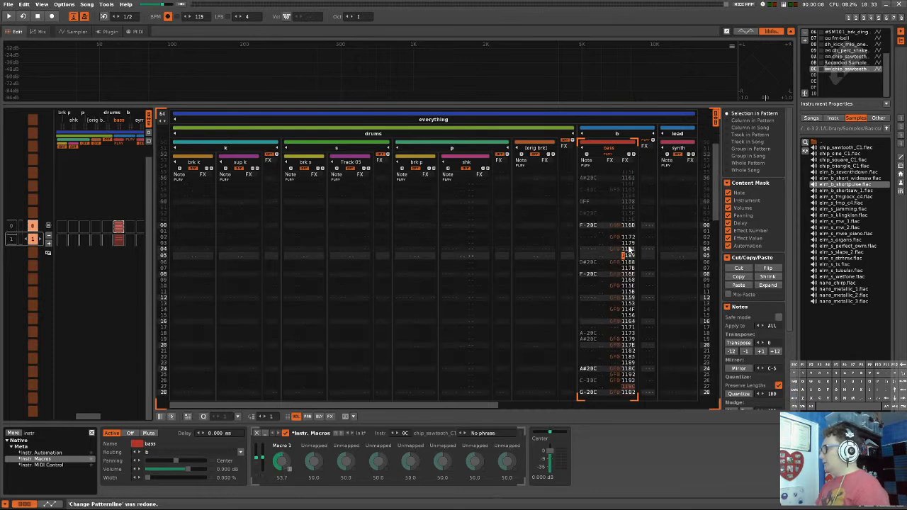
drag(627, 381, 627, 380)
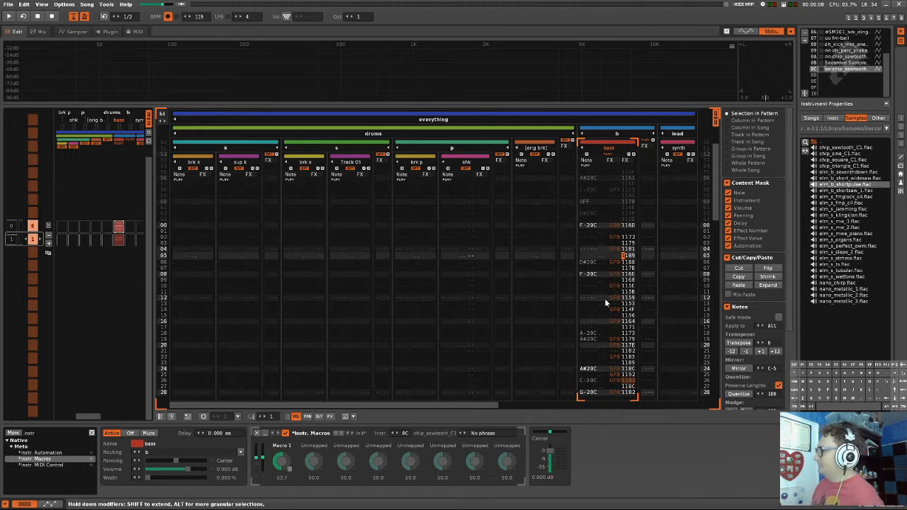
key(ctrl+z)
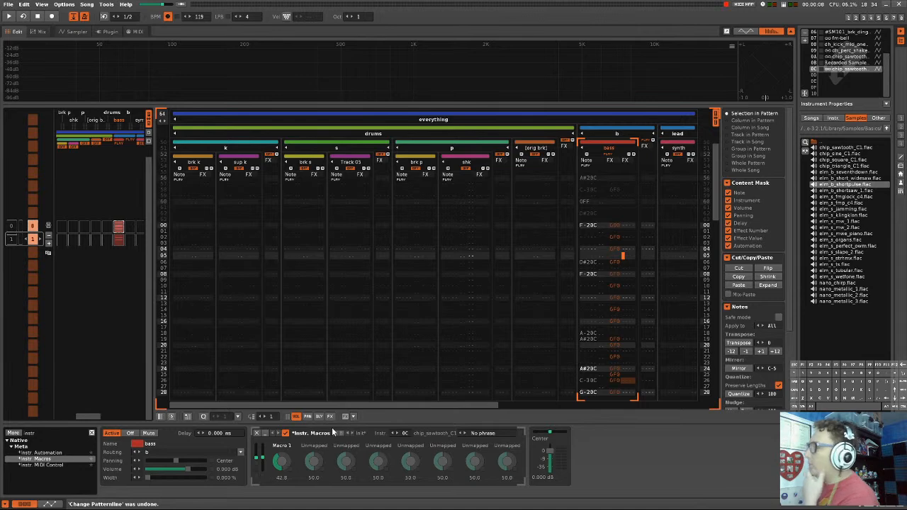
- Draw a Macro 1 automation envelope curving up to about 69% at the end of pattern 0 and falling to about 16% in pattern 1, and play it
middle_click(289, 470)
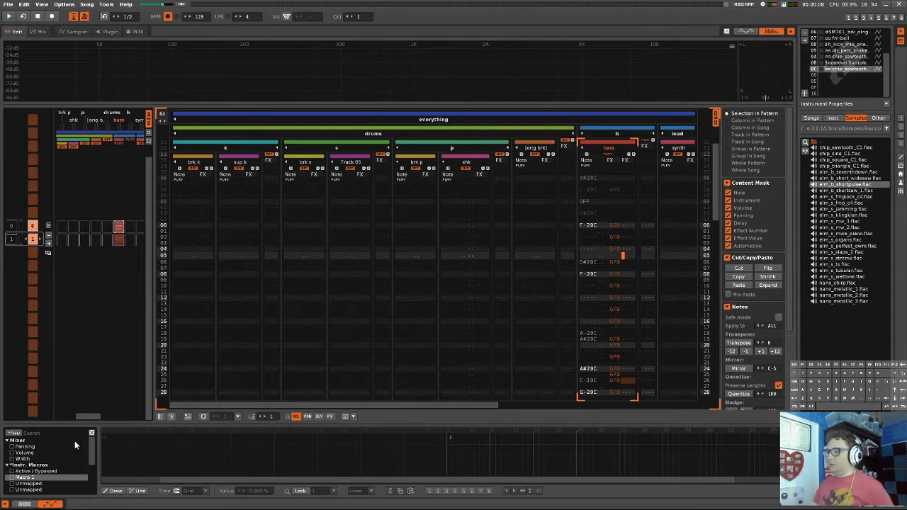
click(23, 503)
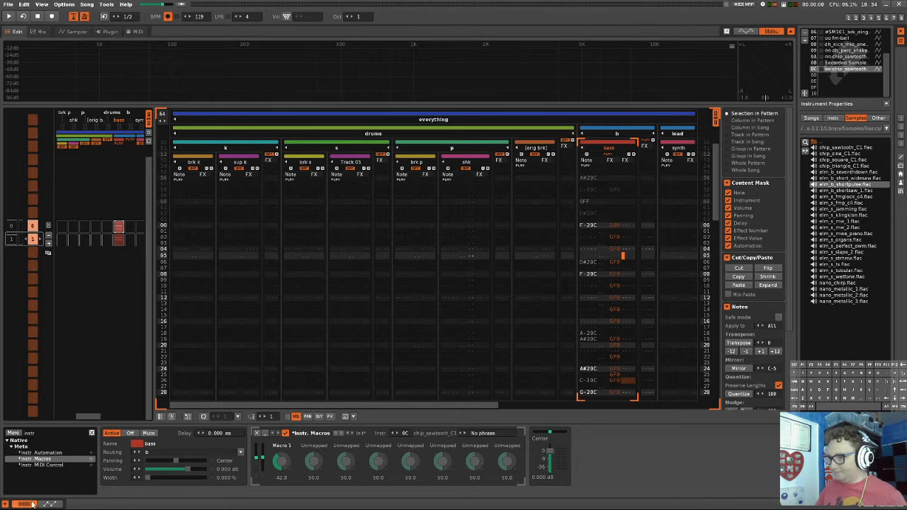
click(49, 504)
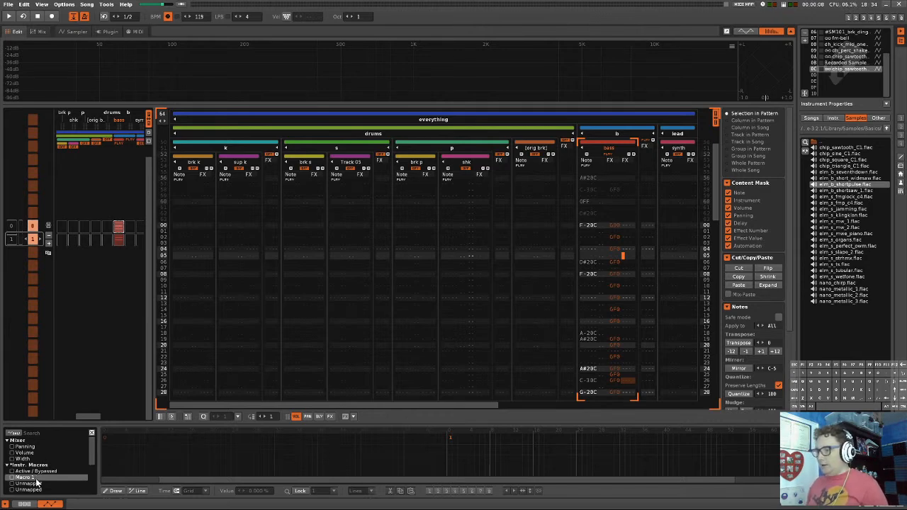
drag(126, 462, 447, 448)
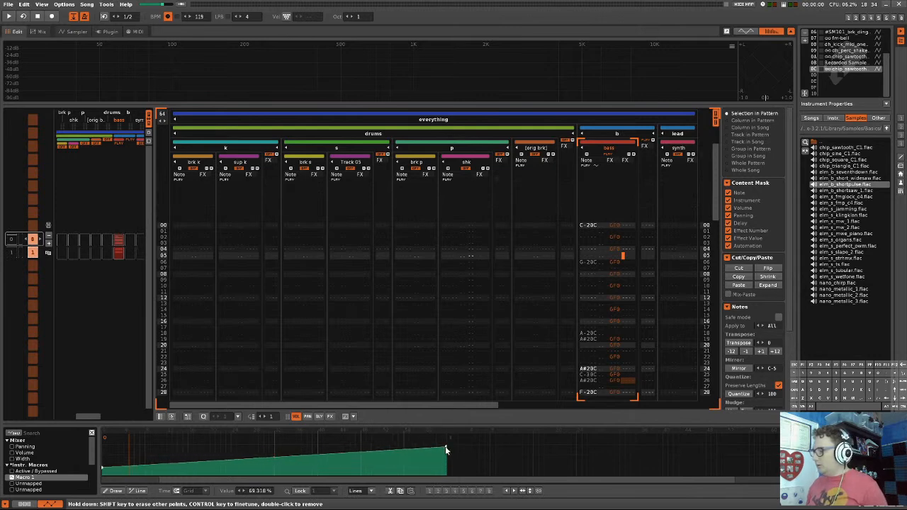
drag(274, 456, 287, 466)
drag(459, 458, 623, 470)
key(space)
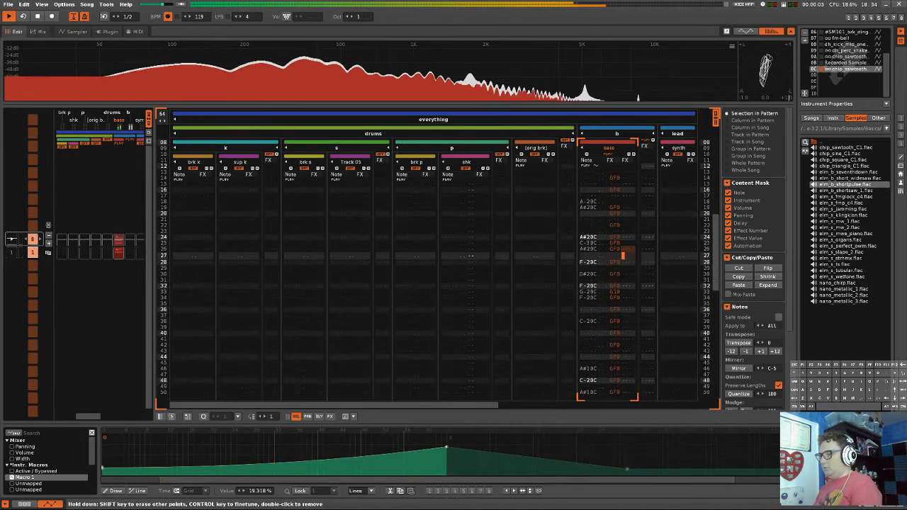
click(24, 504)
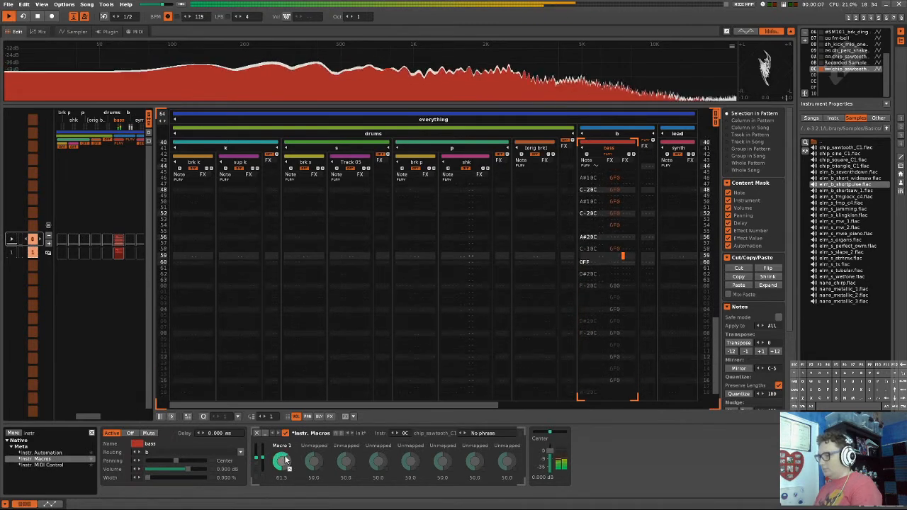
click(49, 503)
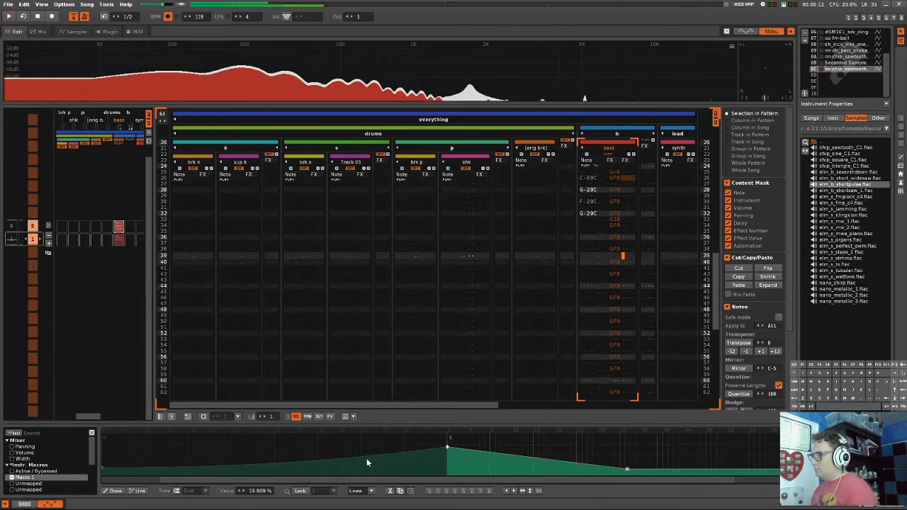
- Add alternating points to pattern 0's Macro 1 envelope: a peak near 49%, a low dip, a peak near 51% and a dip near 20%
click(190, 460)
drag(190, 461, 190, 456)
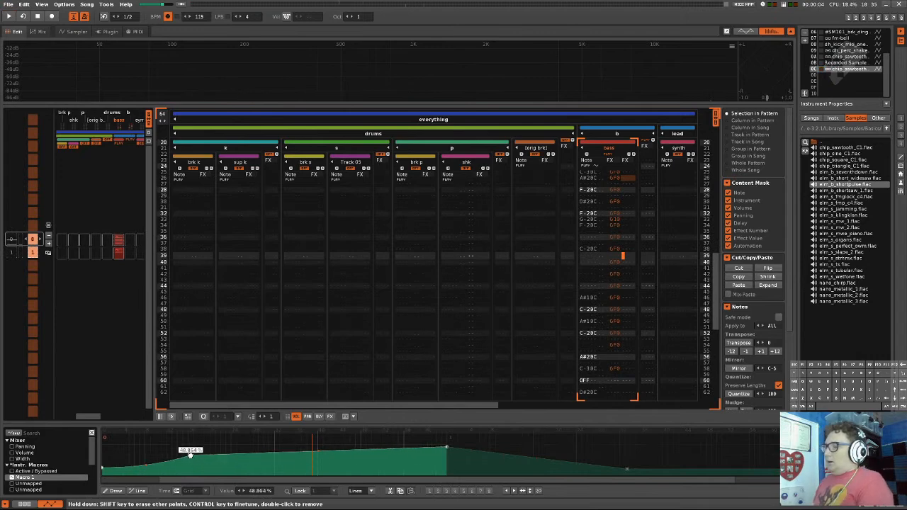
drag(270, 463, 269, 470)
drag(322, 463, 323, 454)
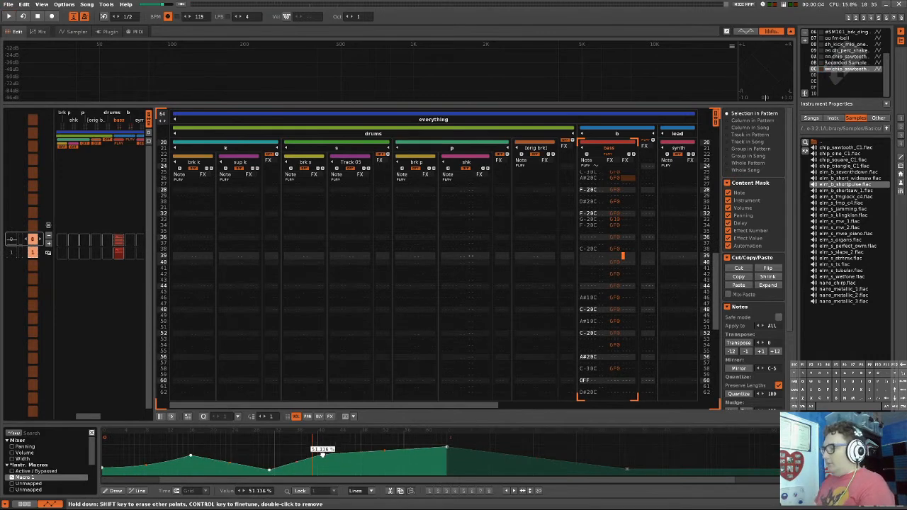
click(419, 470)
drag(420, 471, 411, 468)
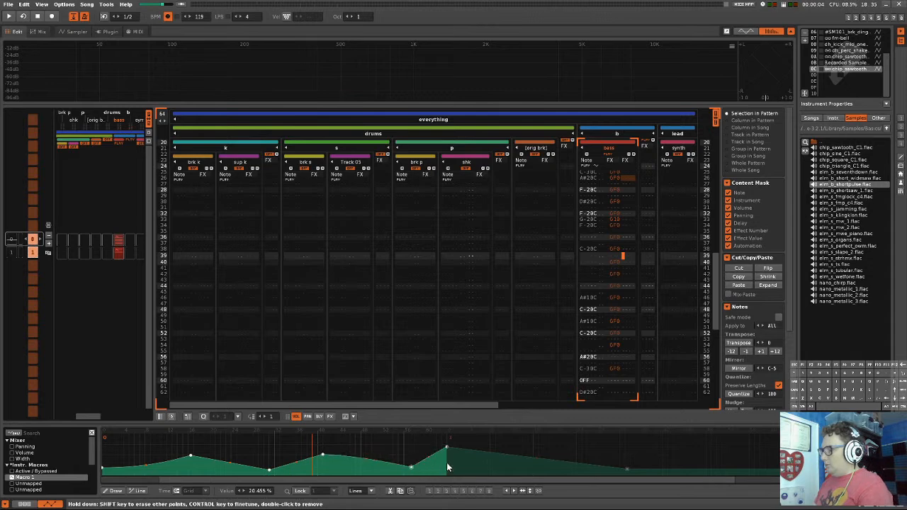
- Shape pattern 1's Macro 1 envelope into alternating dips and peaks ending near 10%, play it, and lower the last peak to about 42%
click(513, 460)
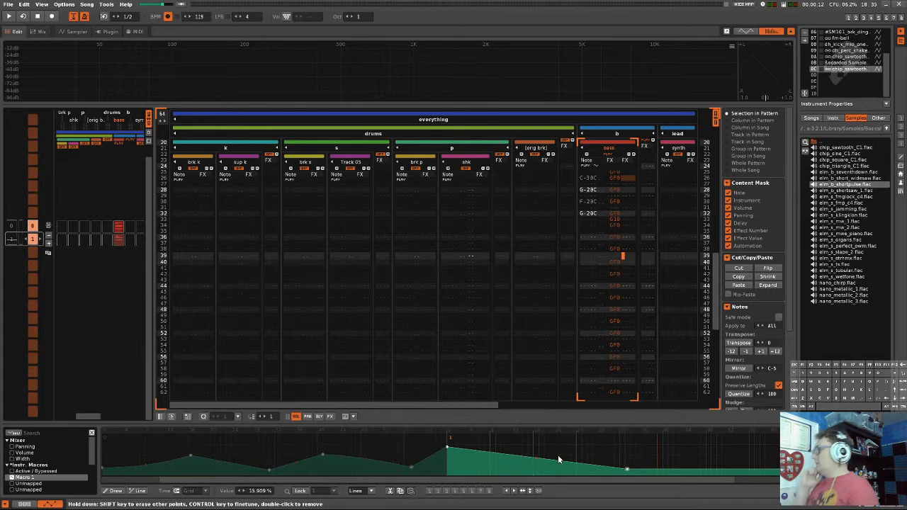
drag(487, 453, 491, 463)
drag(543, 443, 554, 451)
drag(627, 469, 627, 470)
drag(676, 440, 673, 443)
drag(731, 459, 739, 471)
key(space)
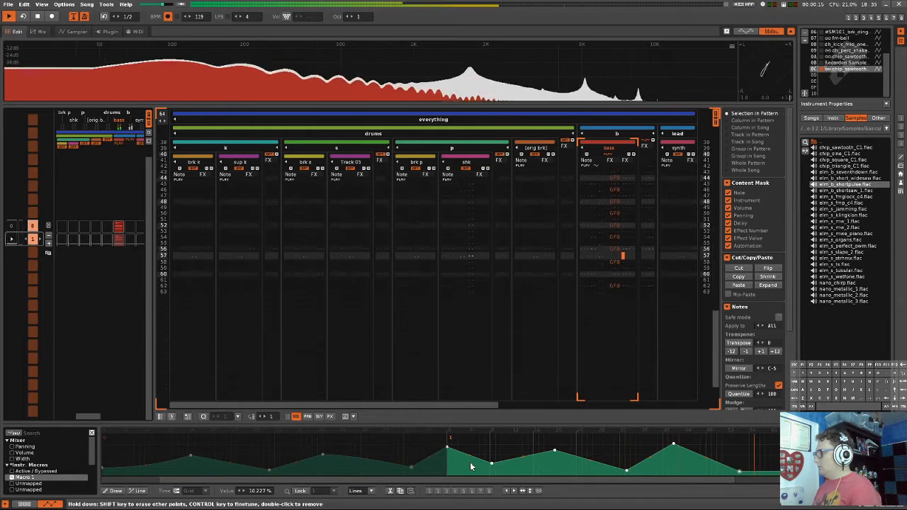
drag(674, 445, 687, 461)
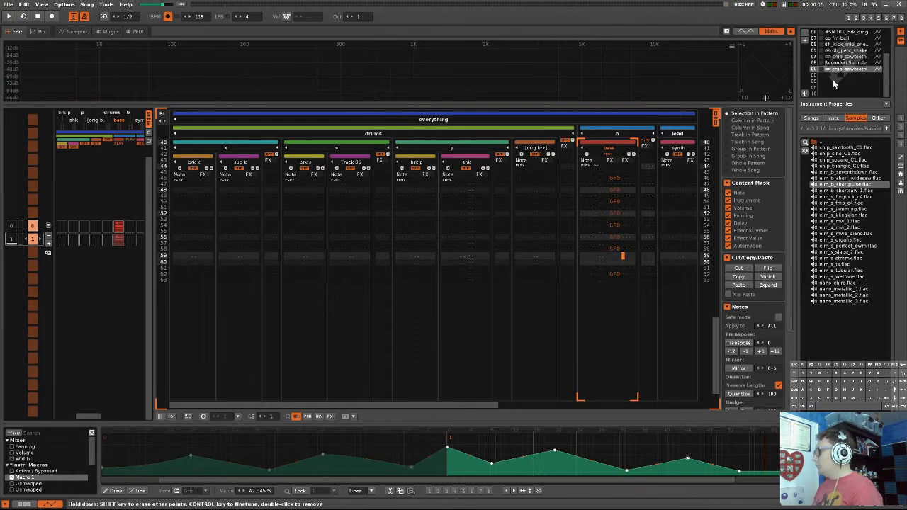
- Copy the fm-bell instrument from slot 07 into slot 0E and delete the copy's #fm-bell sample
click(47, 33)
click(60, 34)
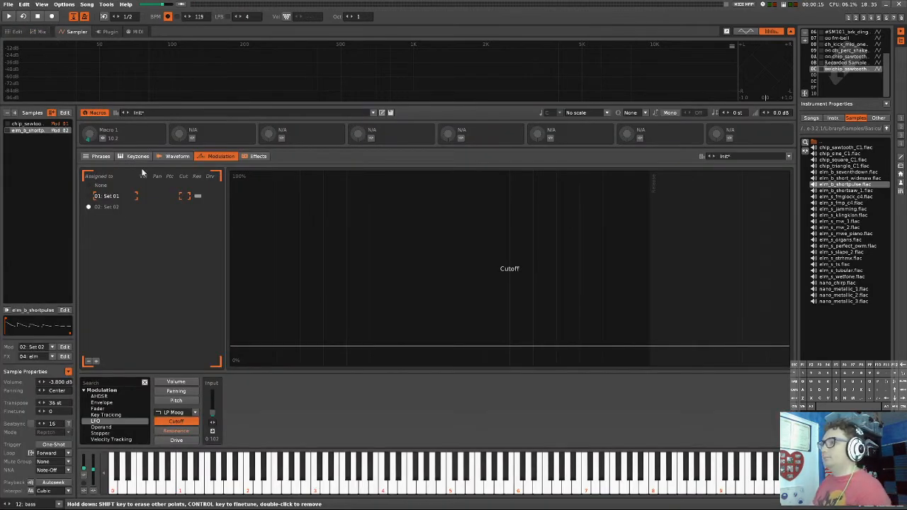
click(836, 83)
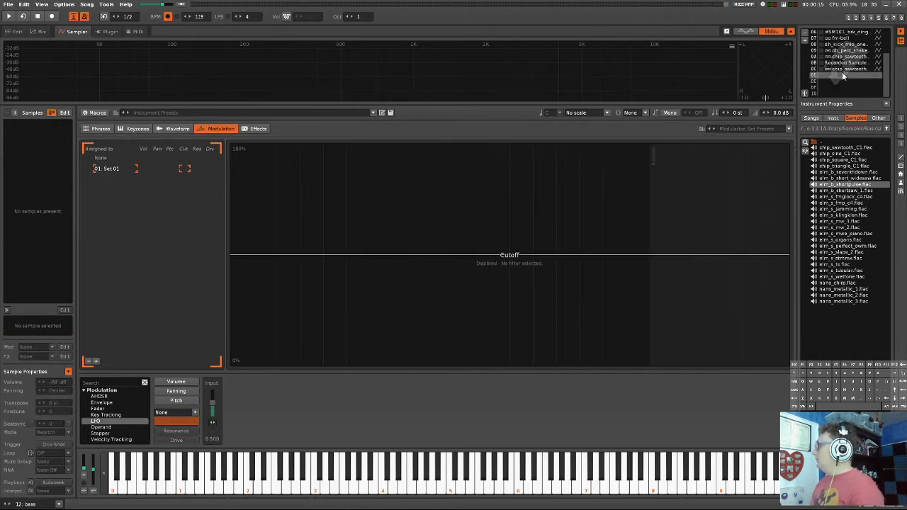
click(844, 39)
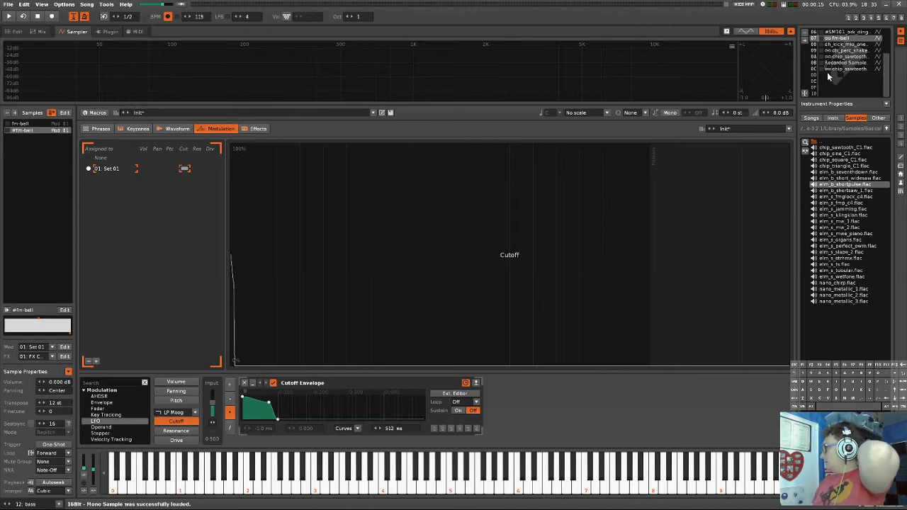
drag(851, 44, 849, 86)
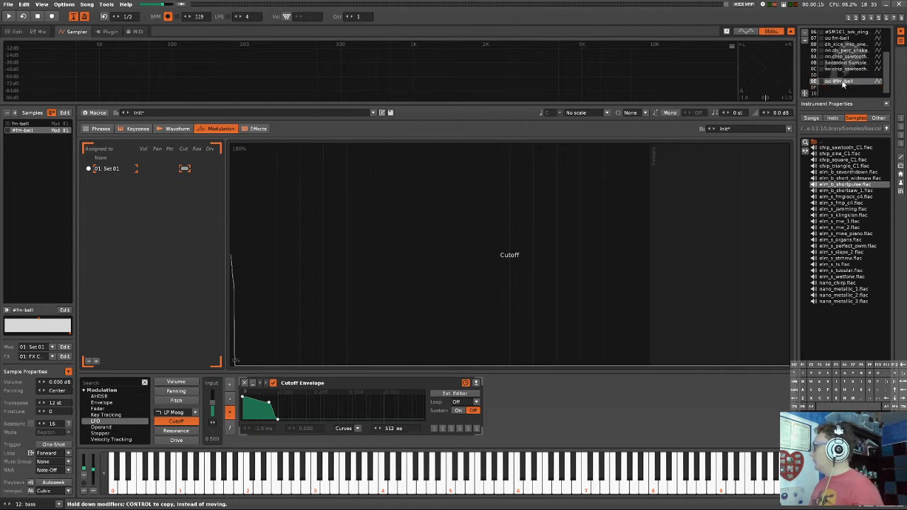
click(175, 130)
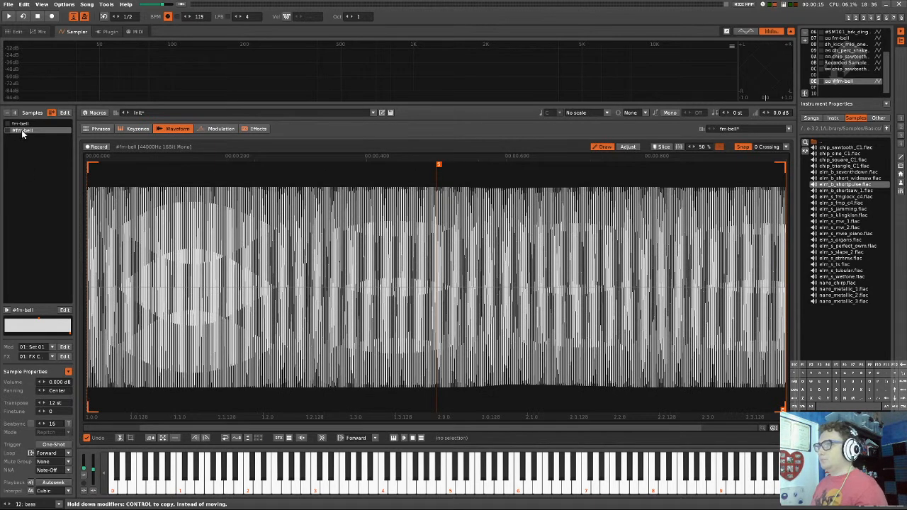
key(Delete)
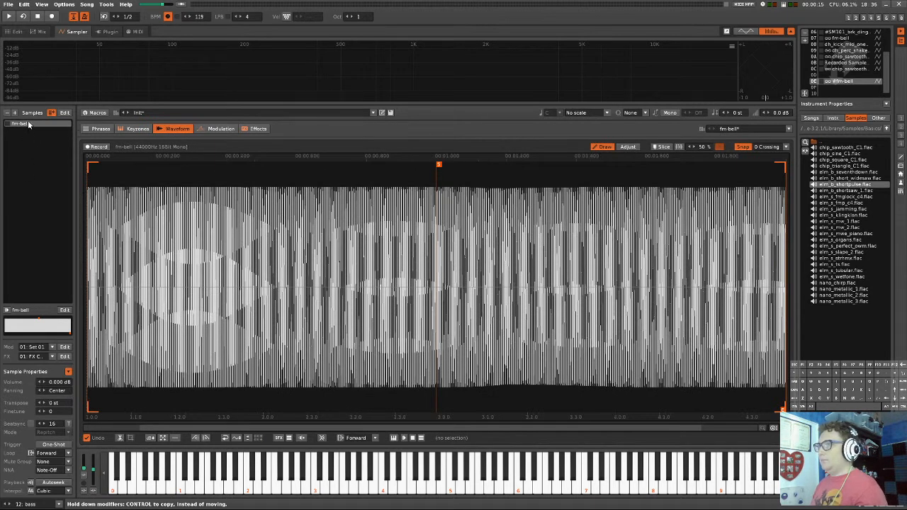
- Remove the cutoff envelope from modulation Set 01 and clear the effects from FX Chain 01 of the copied fm-bell
click(229, 131)
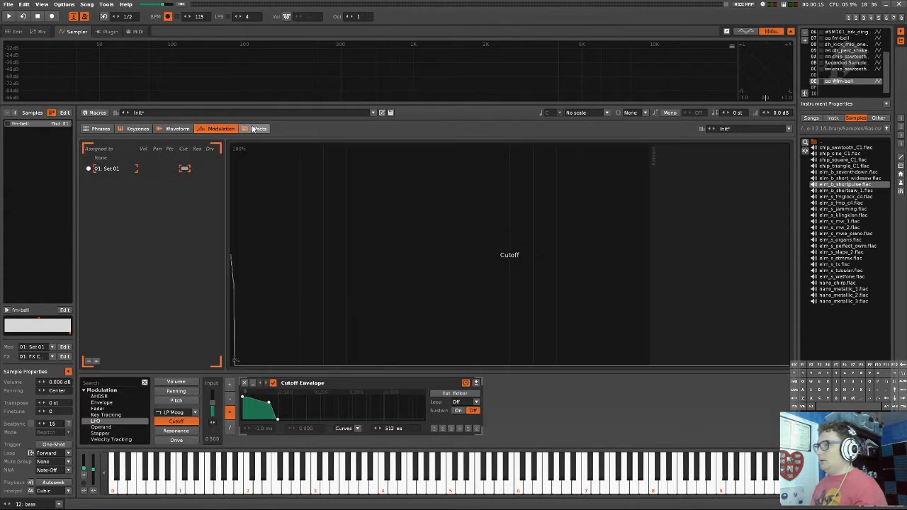
click(244, 383)
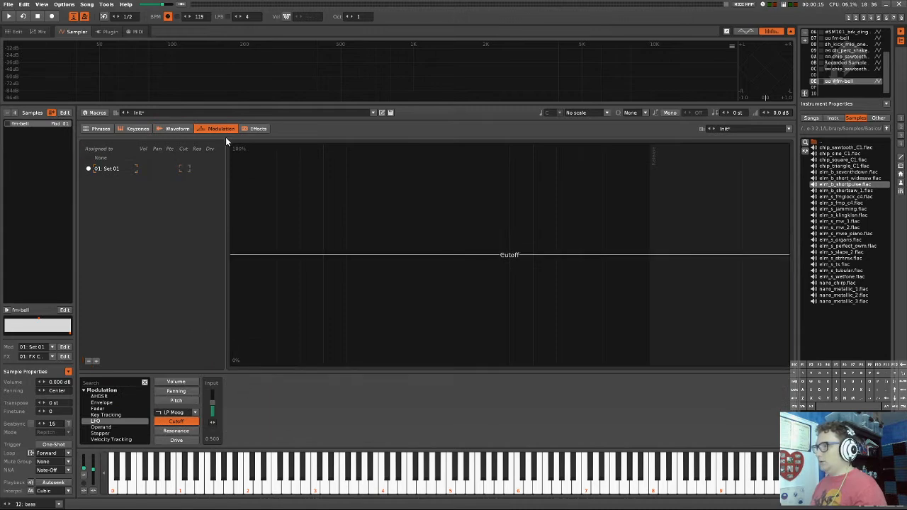
click(242, 129)
click(332, 383)
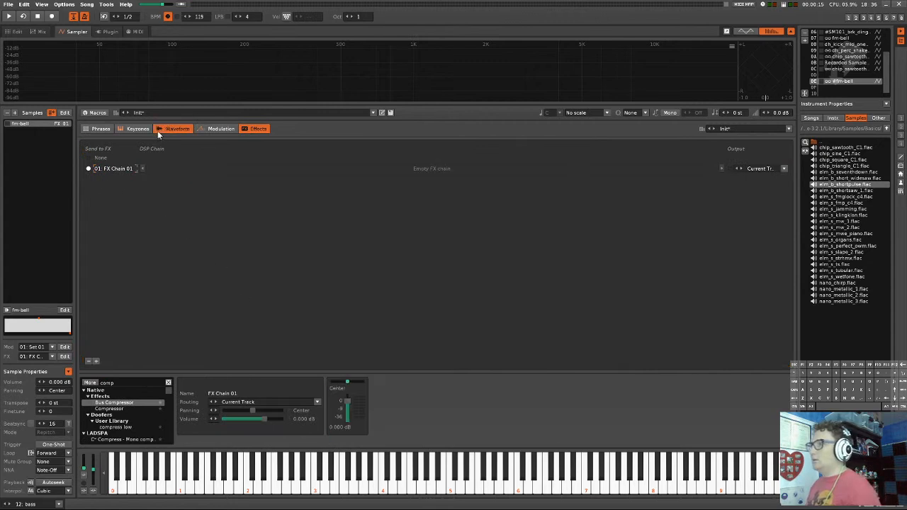
- Move fm-bell's loop start to the very beginning of the sample and raise the keyboard octave to 3 while playing notes
click(159, 130)
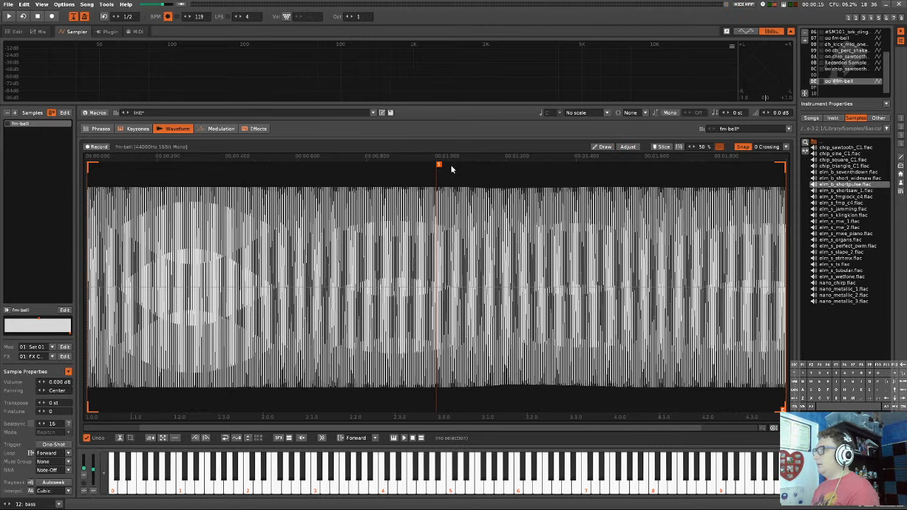
mouse_move(438, 168)
mouse_down()
mouse_move(56, 228)
mouse_move(385, 231)
mouse_move(30, 230)
mouse_up()
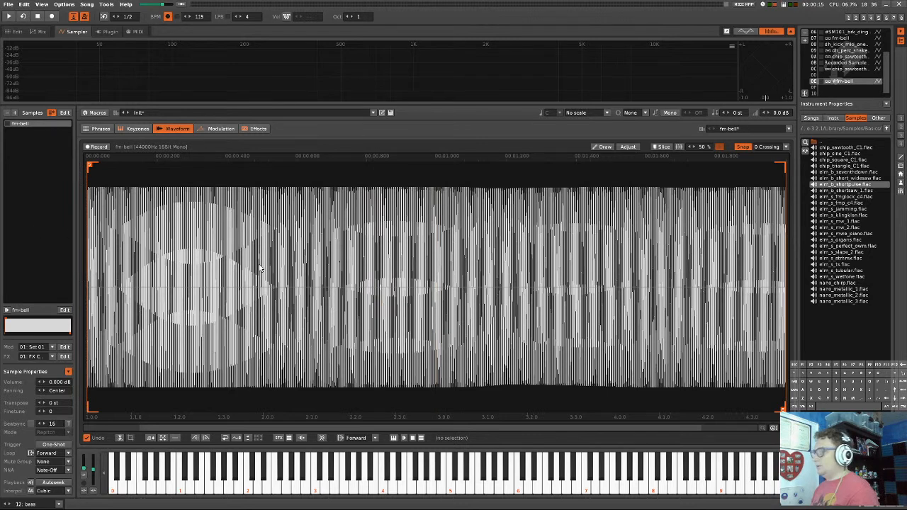
key(z)
key(q)
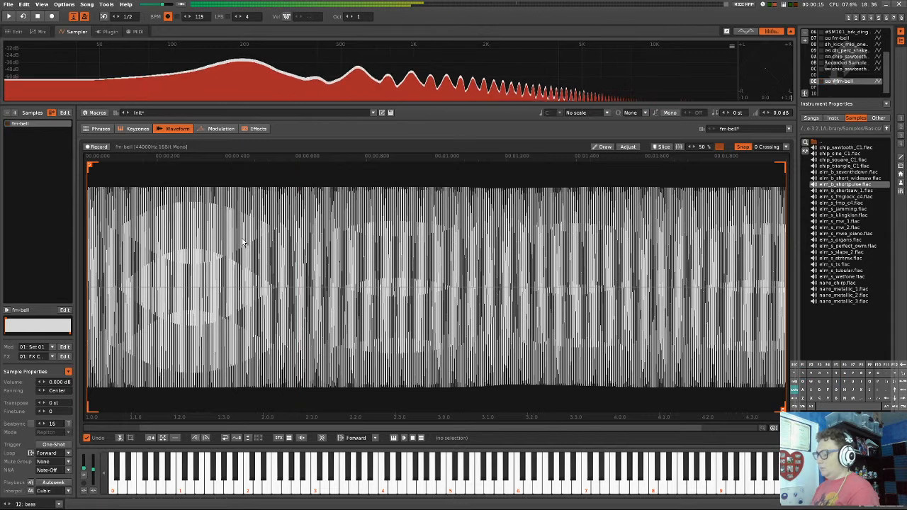
key(KP_Multiply)
key(q)
key(KP_Multiply)
key(q)
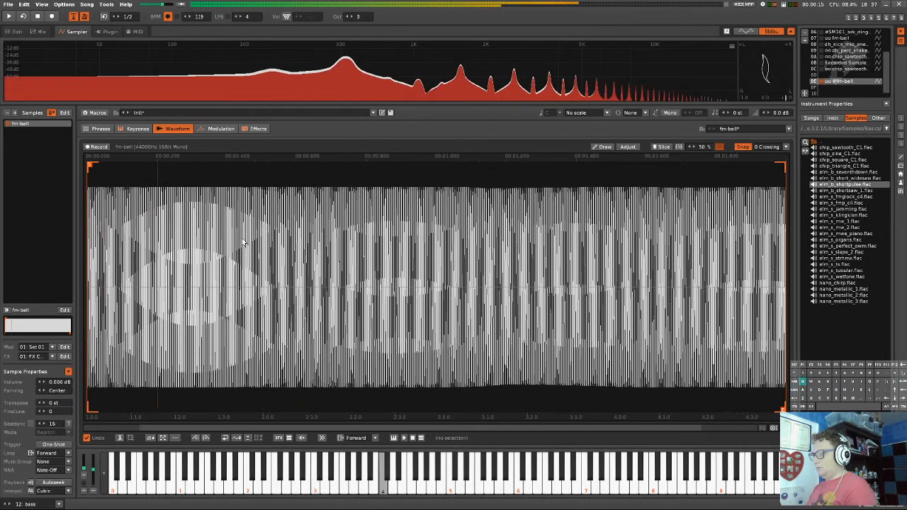
- Audition the fully looped fm-bell sample with several notes in octave 3 and check its modulation set
key(t)
key(u)
key(y)
key(q)
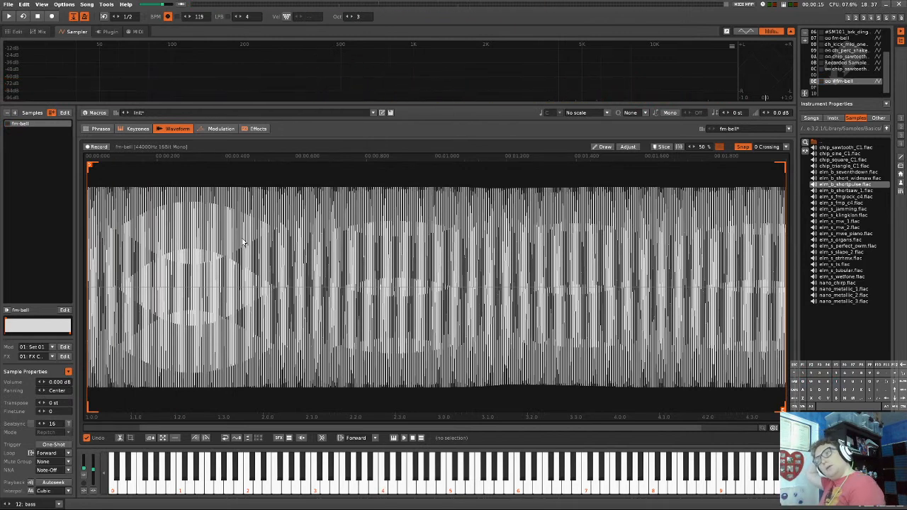
key(q)
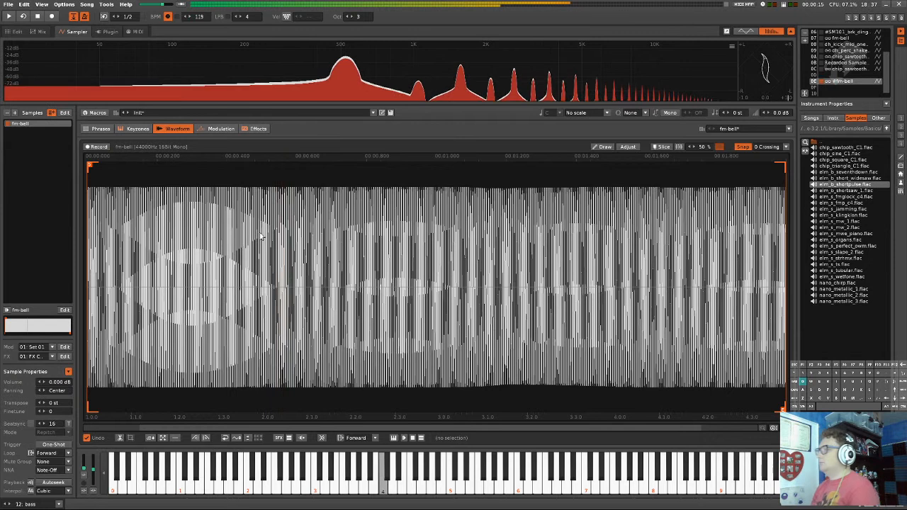
key(q)
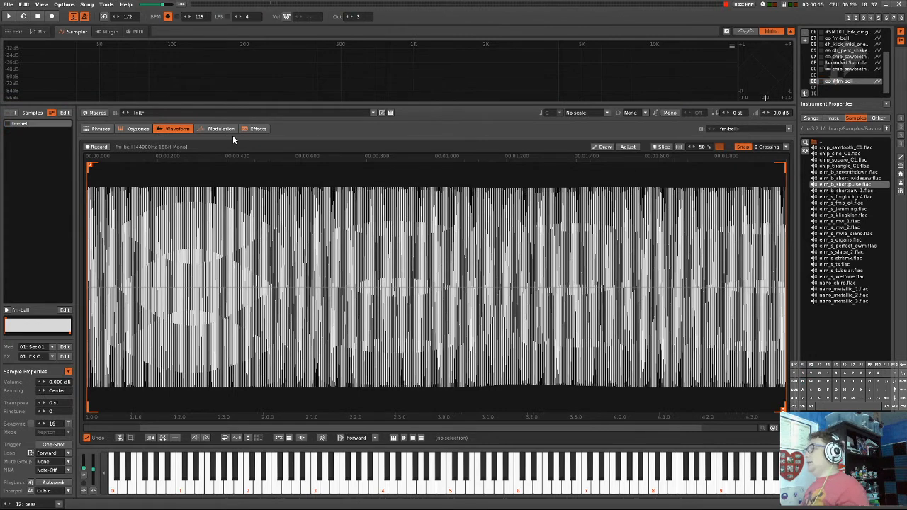
key(q)
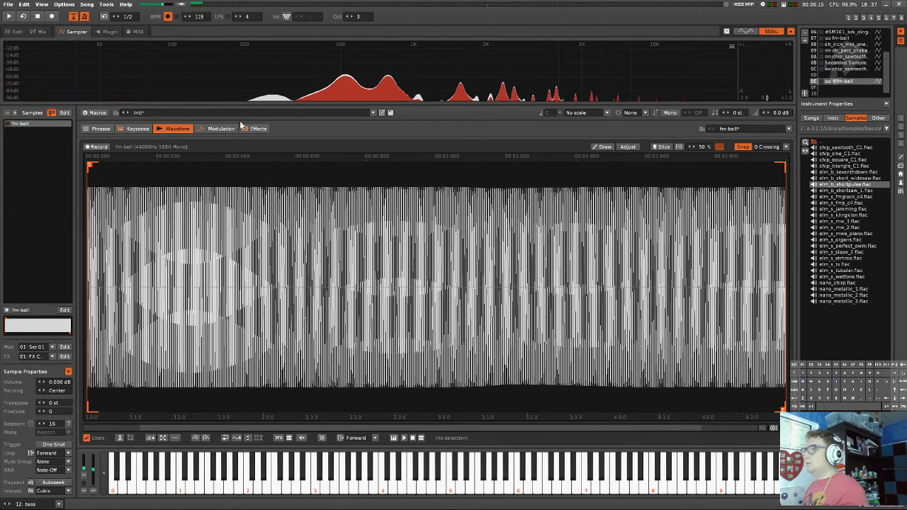
click(219, 128)
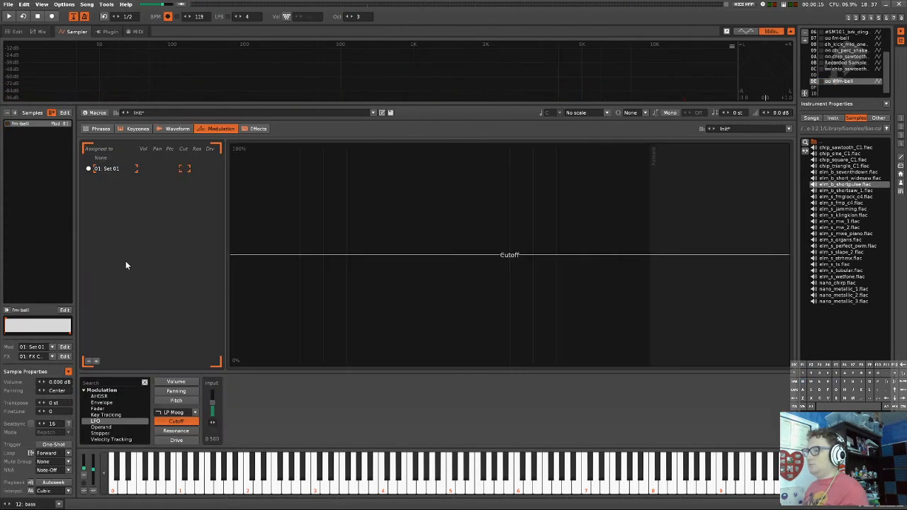
click(177, 128)
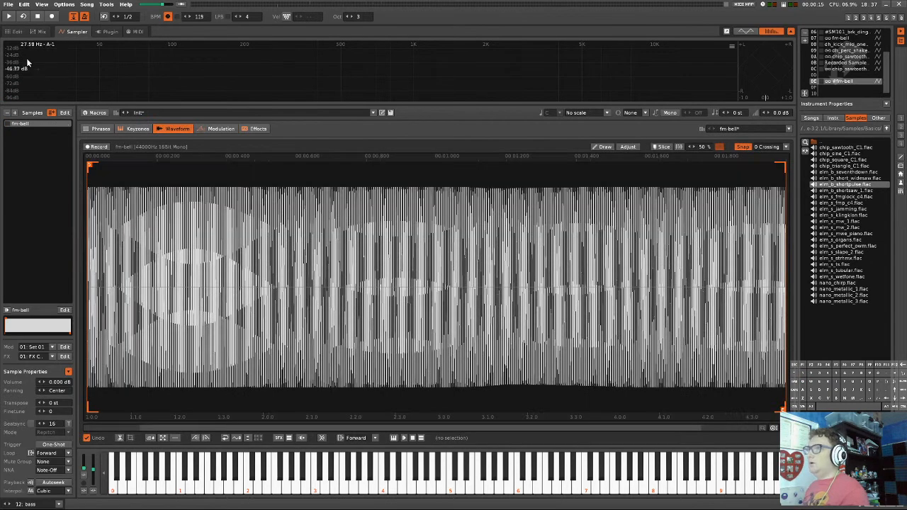
- Insert a new track after boop in the lead group and play the fm-bell copy through it
click(16, 31)
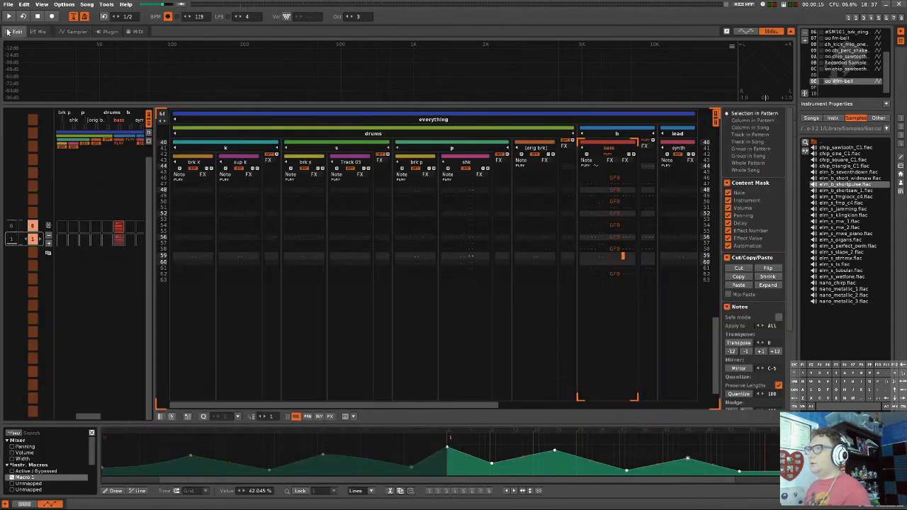
click(677, 231)
key(Tab)
key(Tab)
key(Tab)
click(626, 189)
key(ctrl+t)
key(q)
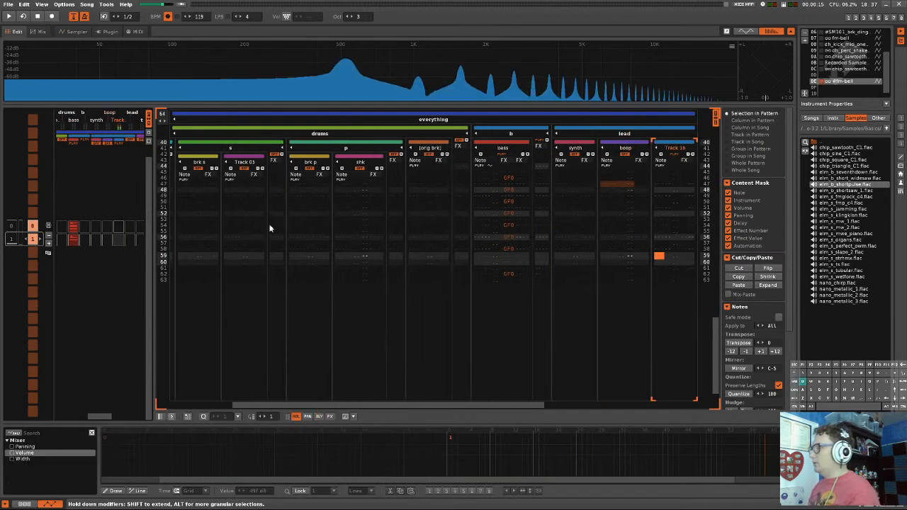
key(t)
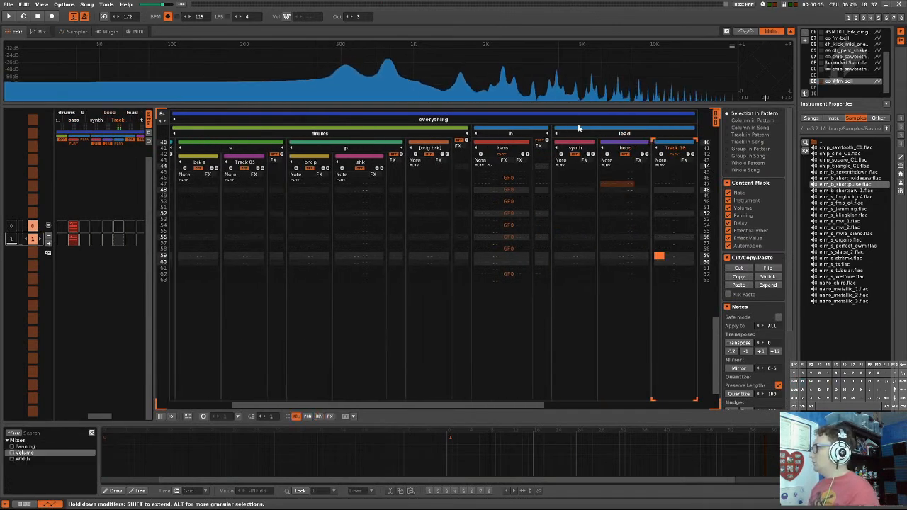
key(q)
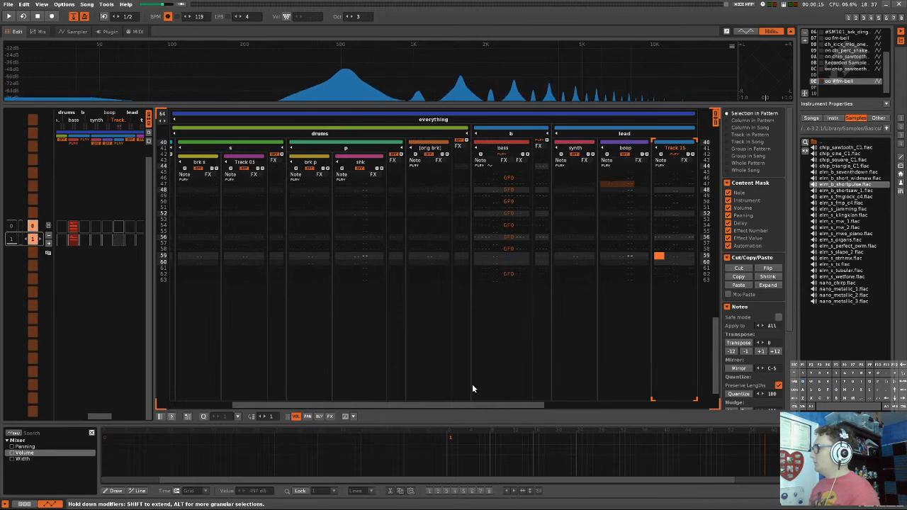
- Inspect the lead group in the mixer and select the last send track, which holds the voiceover device
drag(475, 405, 555, 406)
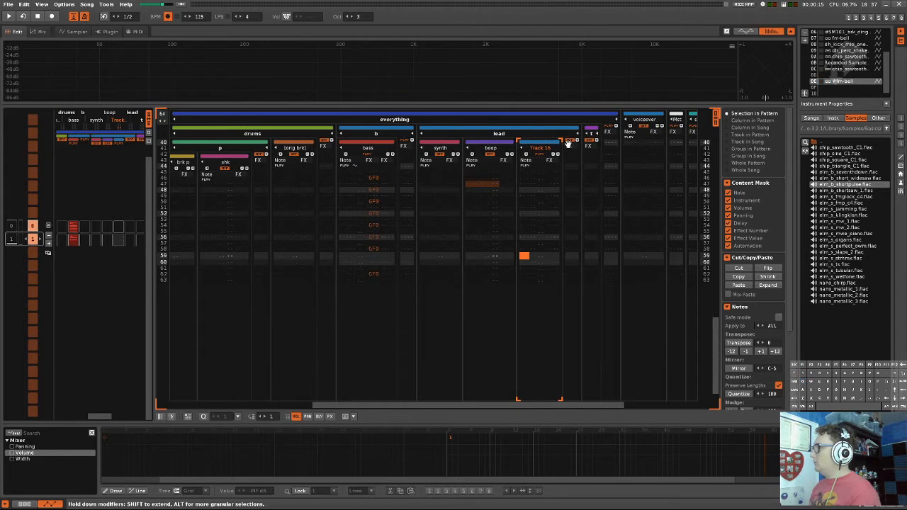
click(567, 142)
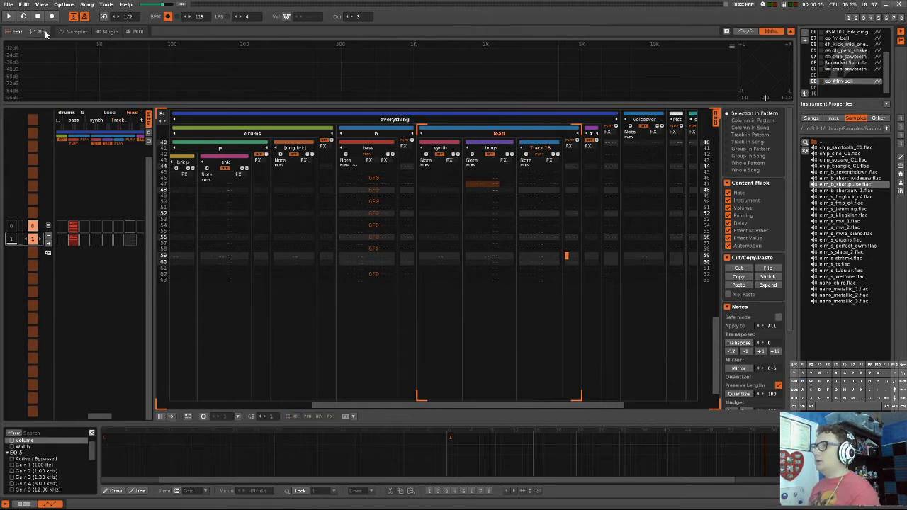
click(42, 31)
drag(514, 417, 770, 417)
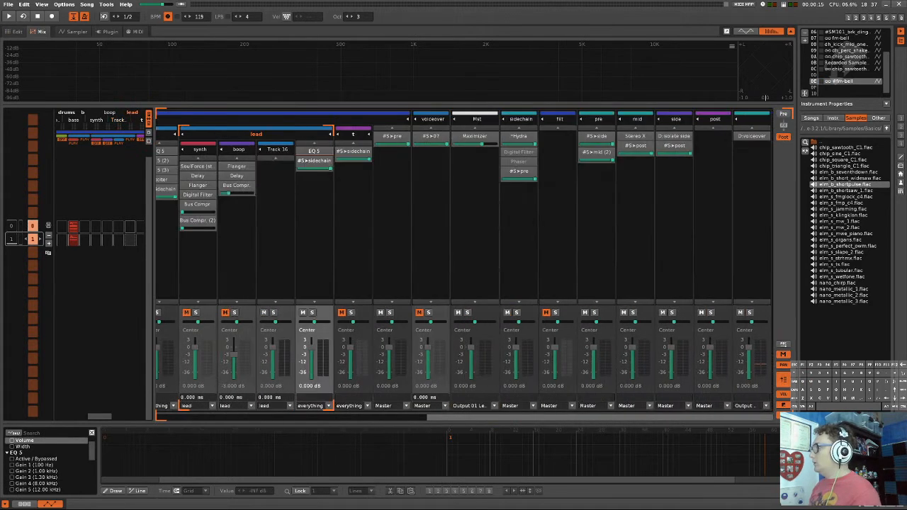
click(752, 277)
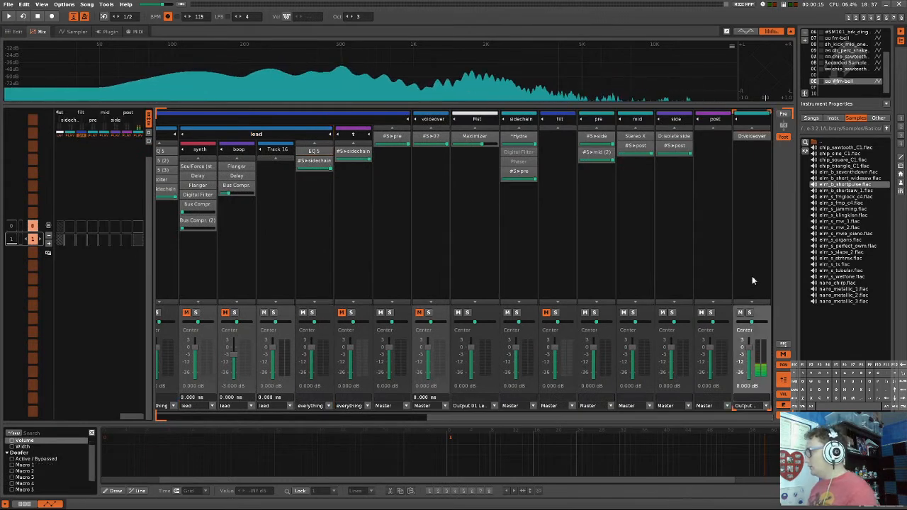
click(21, 33)
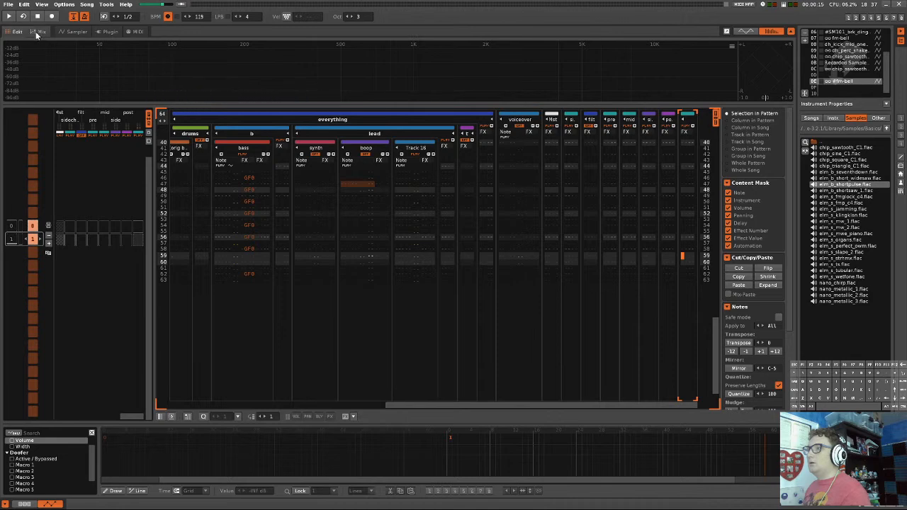
- Try an fm-bell loop starting at about 1.07 s and ending at about 1.55 s, and play it
click(74, 32)
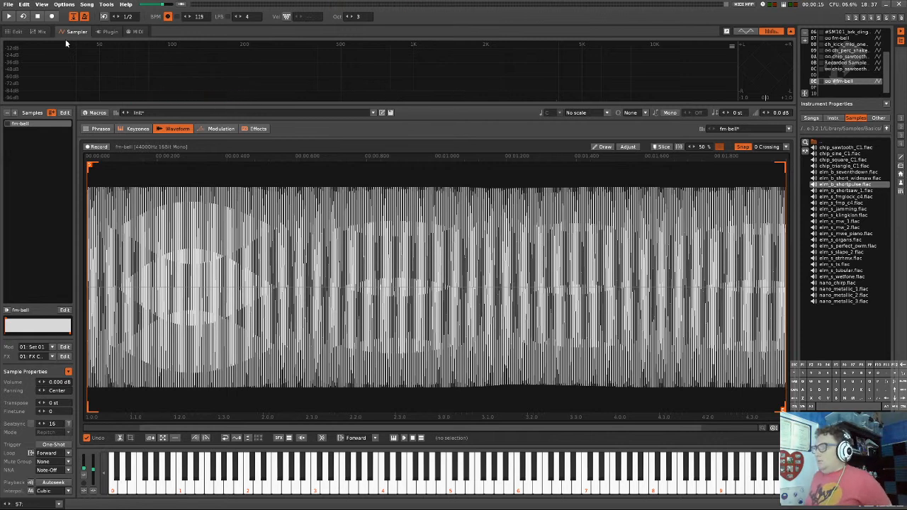
key(z)
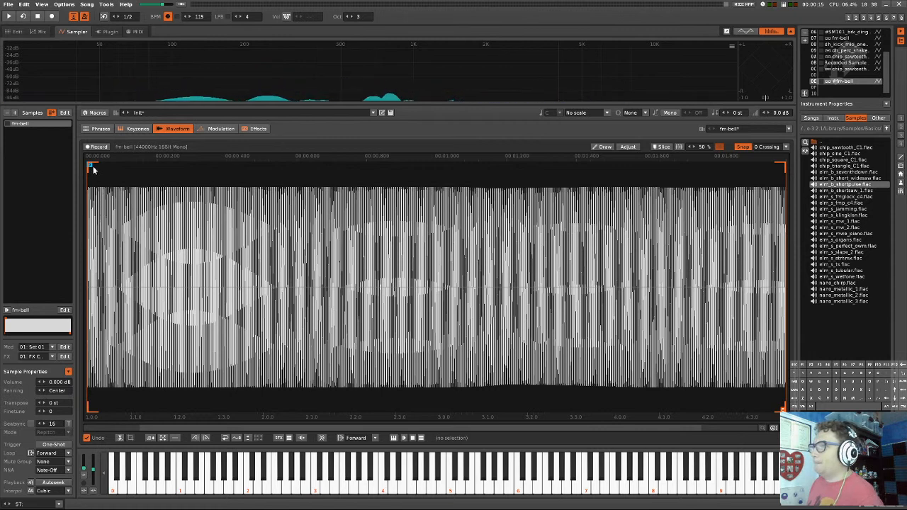
click(462, 195)
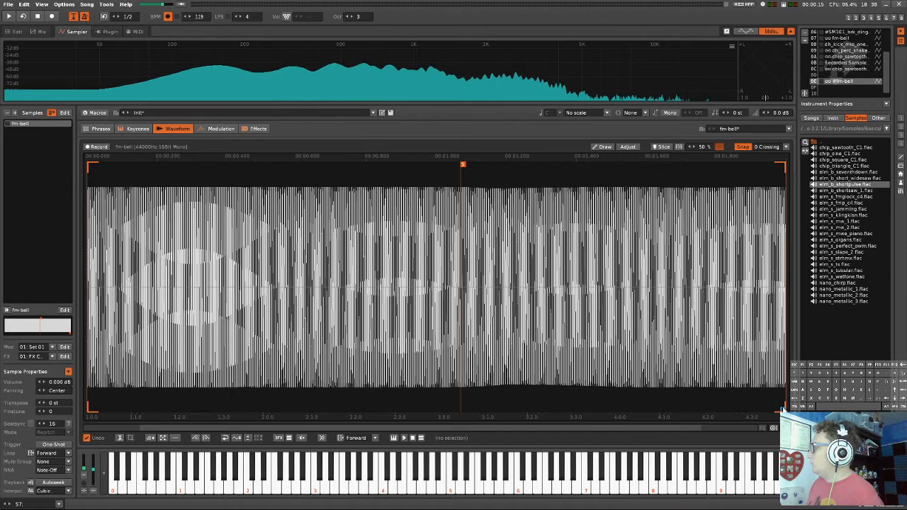
click(625, 417)
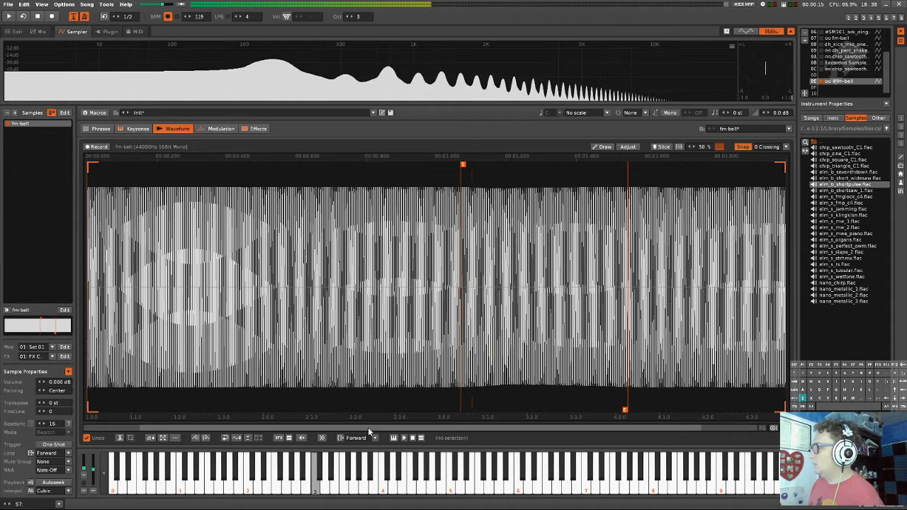
- Set the loop end to about 1.10 s, try loop starts near 0.58 s and 0.81 s, and return the start to the sample's beginning
drag(463, 165, 292, 188)
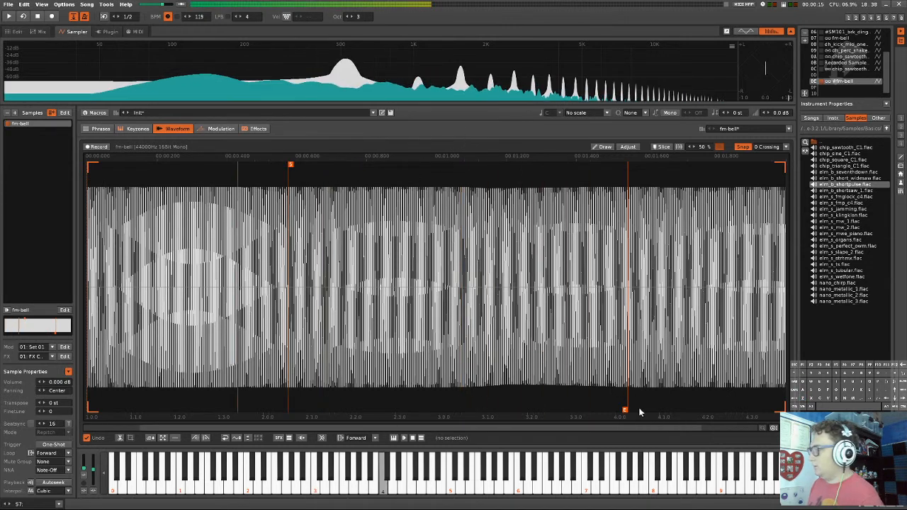
mouse_move(626, 412)
mouse_down()
mouse_move(406, 413)
mouse_move(468, 411)
mouse_up()
drag(290, 166, 371, 168)
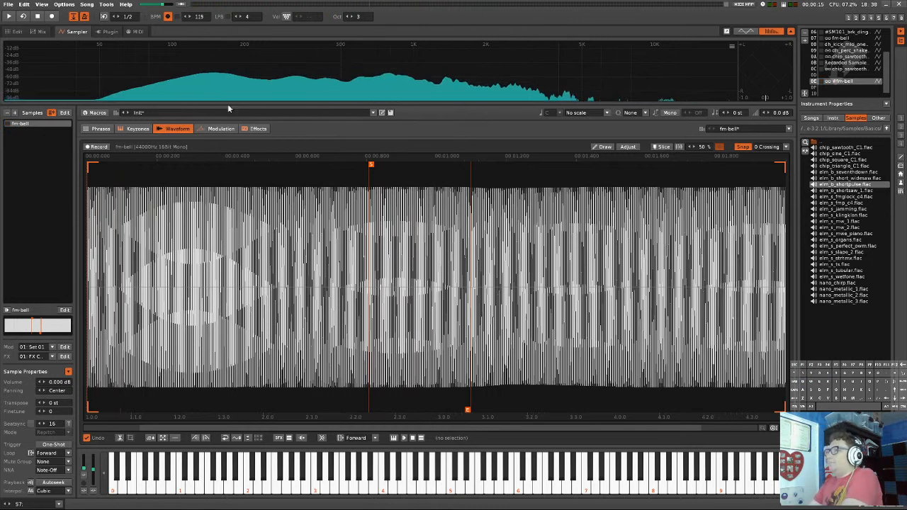
drag(371, 168, 369, 169)
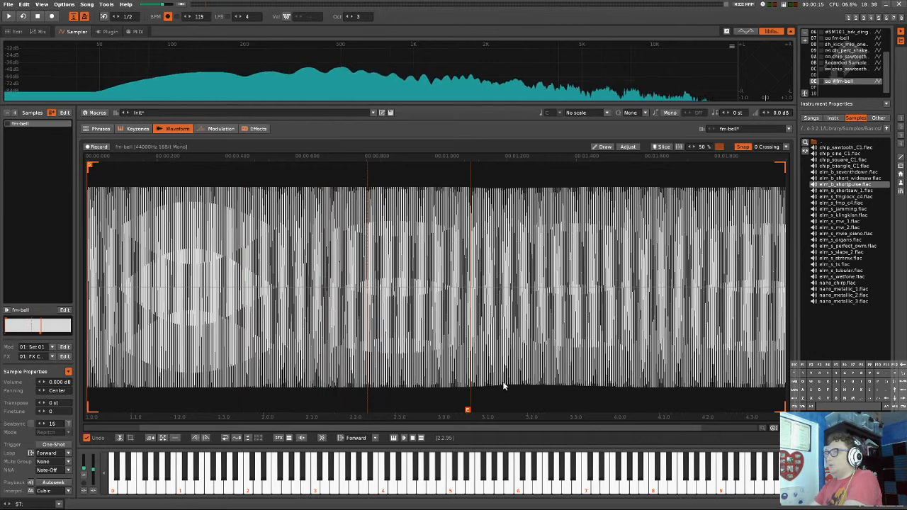
- Move the fm-bell loop end to the end of the sample and turn looping off
drag(466, 413, 782, 412)
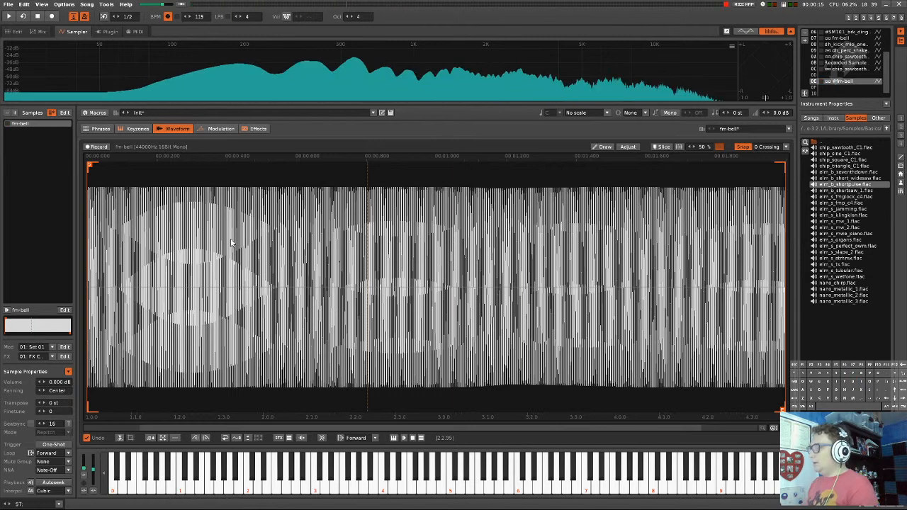
key(ctrl+l)
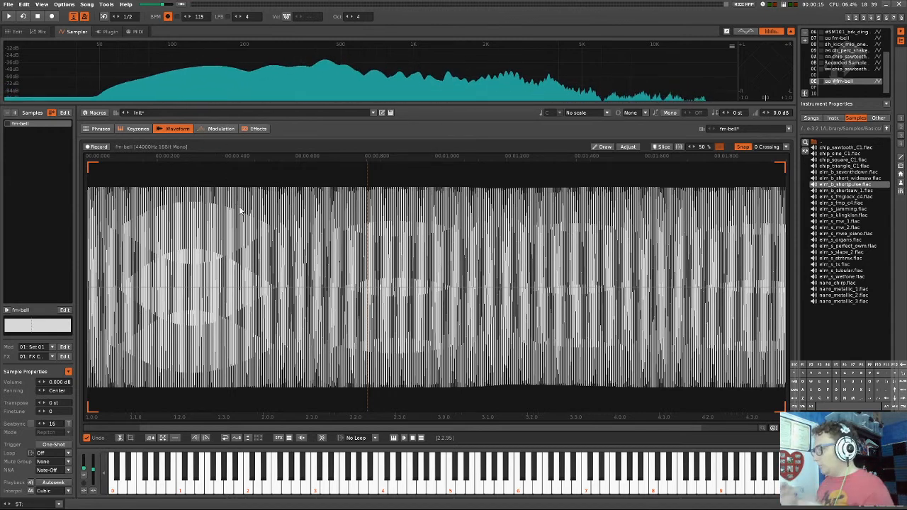
- Add an AHDSR envelope to the fm-bell copy's filter cutoff with an attack of about 4.2 ms
click(220, 129)
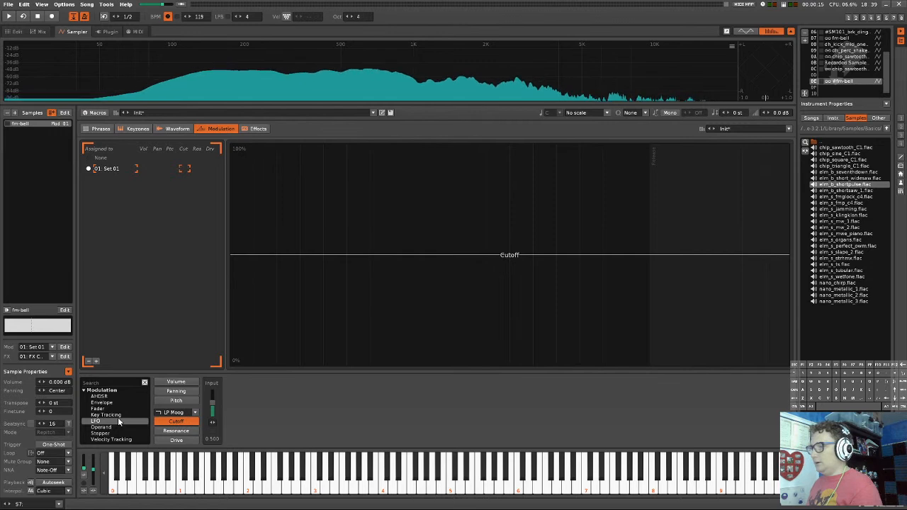
click(101, 396)
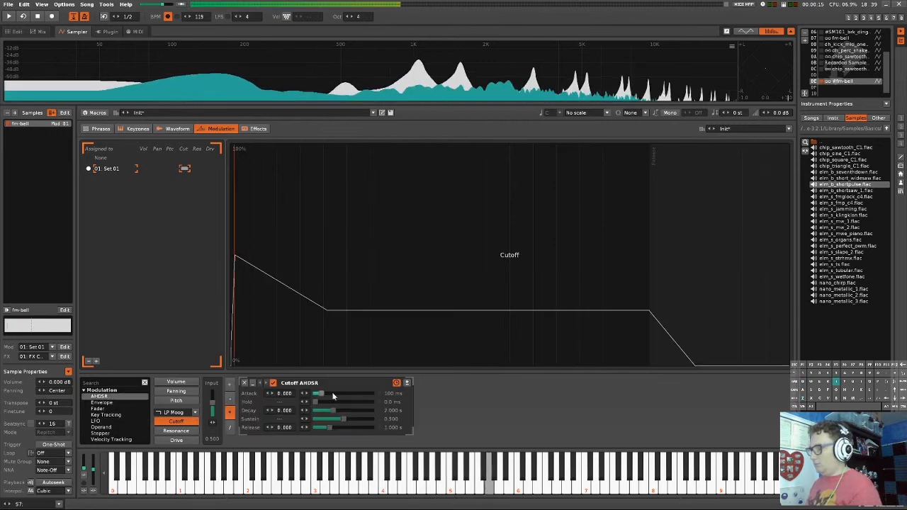
drag(321, 393, 315, 394)
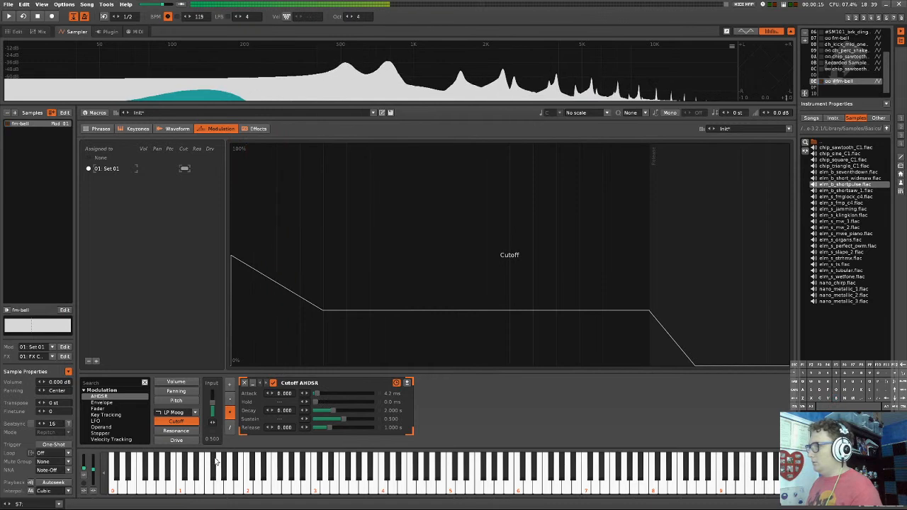
- Set the cutoff input to 1.000, decay to about 1.009 s, sustain to 0.289 and attack to 2.2 ms, playing test notes
drag(212, 411, 225, 379)
key(z)
key(z)
drag(330, 410, 333, 423)
key(z)
key(z)
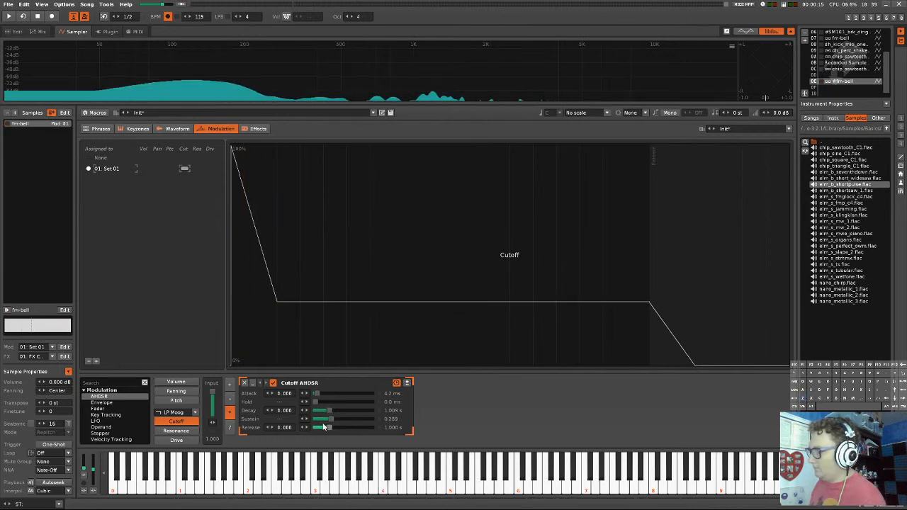
key(z)
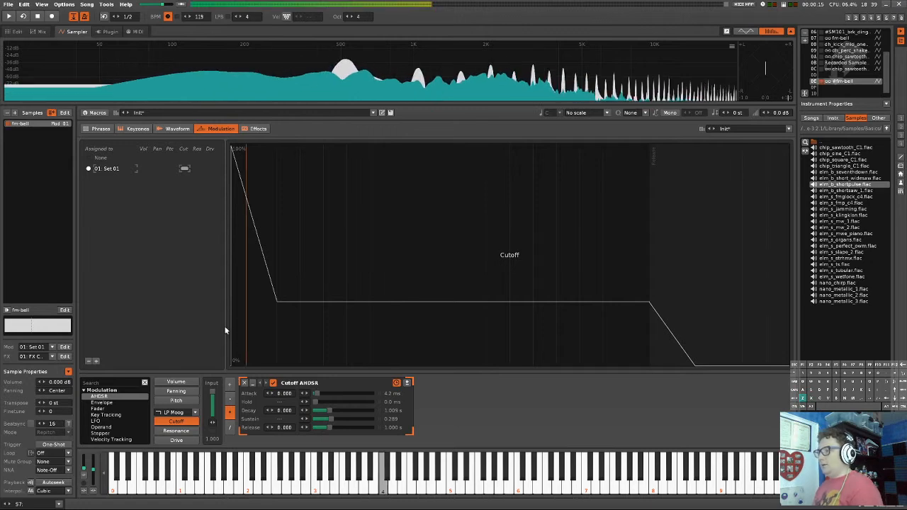
mouse_move(317, 394)
mouse_down()
mouse_move(305, 393)
mouse_move(317, 394)
mouse_up()
key(z)
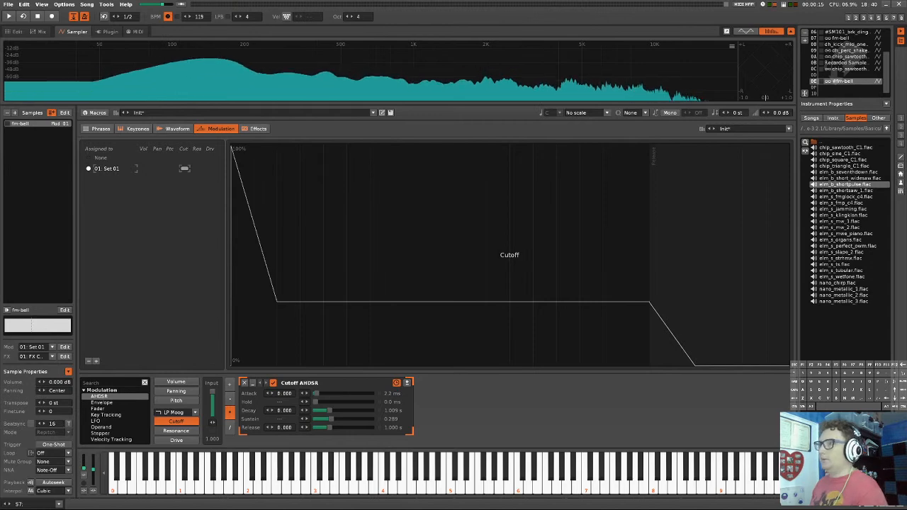
- Move the new track out of the lead and everything groups, placing it just before voiceover
click(13, 32)
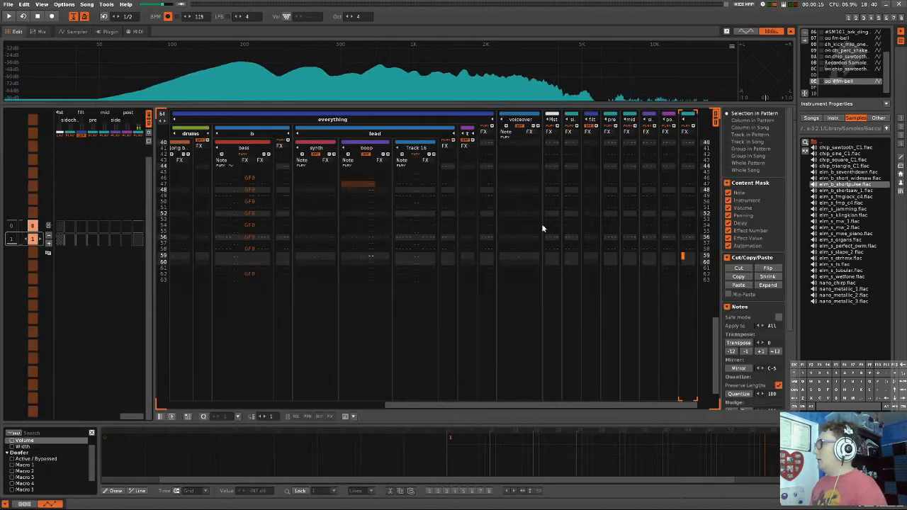
click(405, 172)
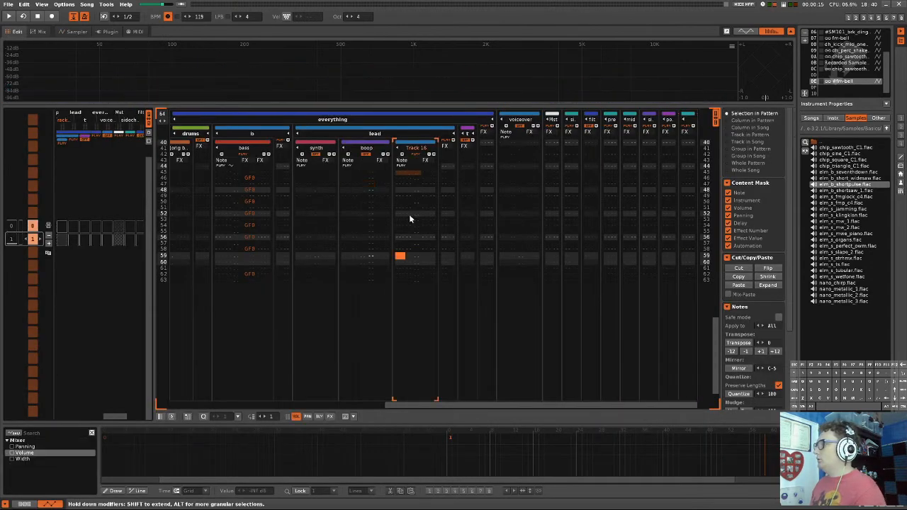
scroll(409, 214, up, 9)
drag(415, 146, 498, 149)
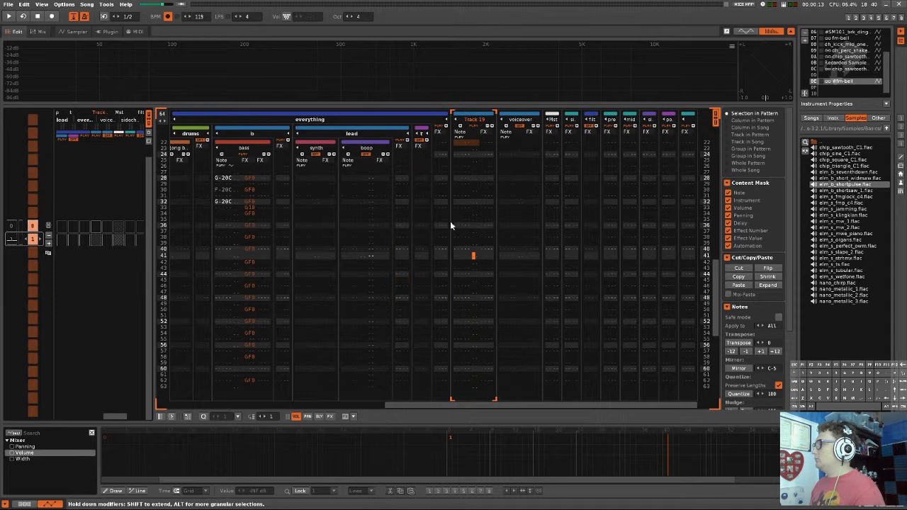
- Turn on edit mode and enter a C-4 note with the fm-bell copy on line 00 of the moved track
scroll(463, 195, up, 1)
click(463, 196)
key(Up)
key(Up)
key(Up)
key(Up)
key(Up)
key(Up)
key(Up)
key(Up)
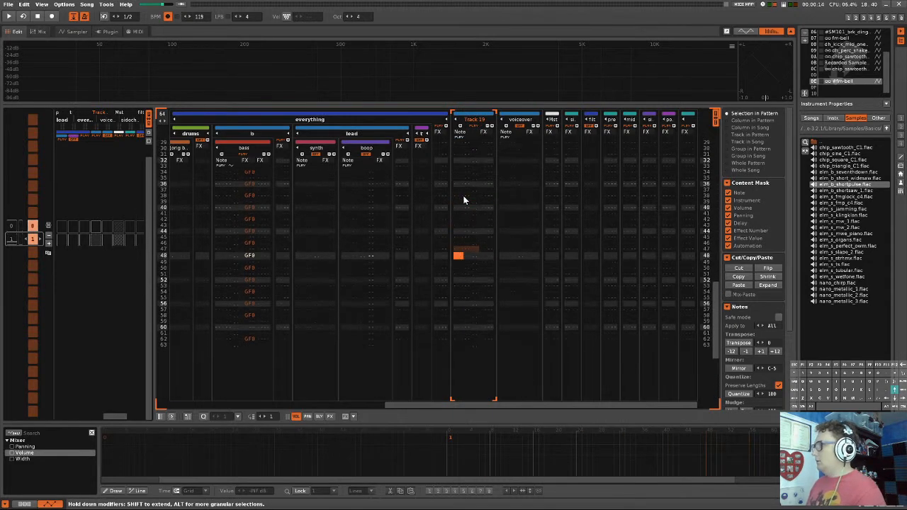
key(Up)
key(Up)
key(Up)
key(Up)
key(Up)
key(Up)
key(Up)
key(Up)
key(Up)
key(Up)
key(Up)
key(Up)
key(Up)
key(Up)
key(Up)
key(Up)
key(Up)
key(Up)
key(Up)
key(Up)
key(Up)
key(Up)
key(Up)
key(Up)
key(Up)
key(Up)
key(Up)
key(Escape)
key(z)
- Select lines 00 to 32 of the track holding the C-4 note and render the selection to a sample
key(Down)
key(Down)
key(Down)
key(Up)
key(Up)
key(Up)
key(Up)
key(shift+Down)
key(shift+Down)
key(shift+Down)
key(shift+Down)
key(shift+Down)
key(shift+Down)
key(shift+Down)
key(shift+Down)
key(shift+Down)
key(shift+Down)
key(shift+Down)
key(shift+Down)
key(shift+Down)
key(shift+Down)
key(shift+Down)
key(shift+Down)
key(shift+Down)
key(shift+Down)
key(shift+Down)
key(shift+Down)
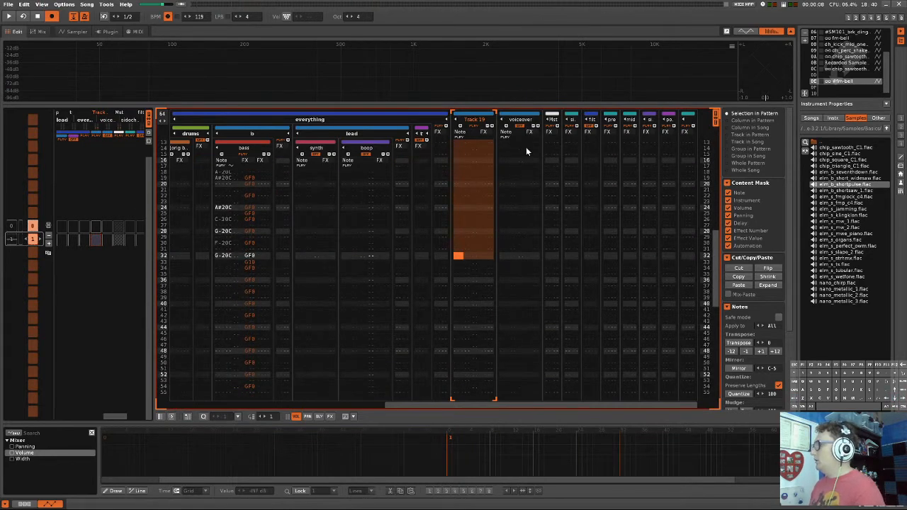
click(465, 202)
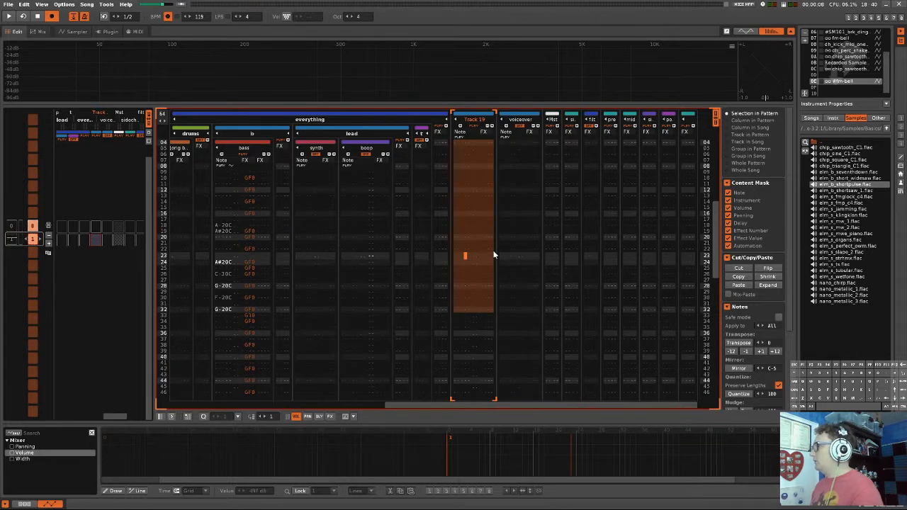
key(ctrl+alt+r)
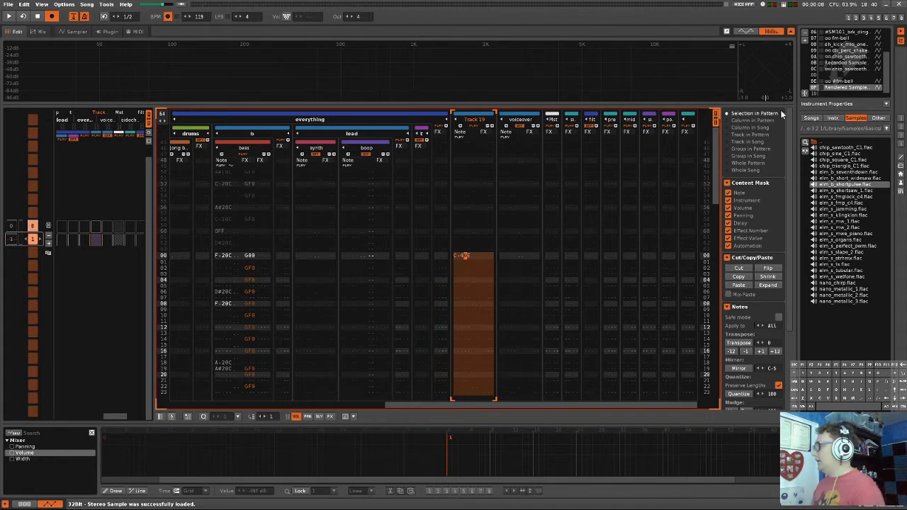
- Open the rendered sample's waveform, play it, and examine the shape of its cycles and its start
double_click(839, 88)
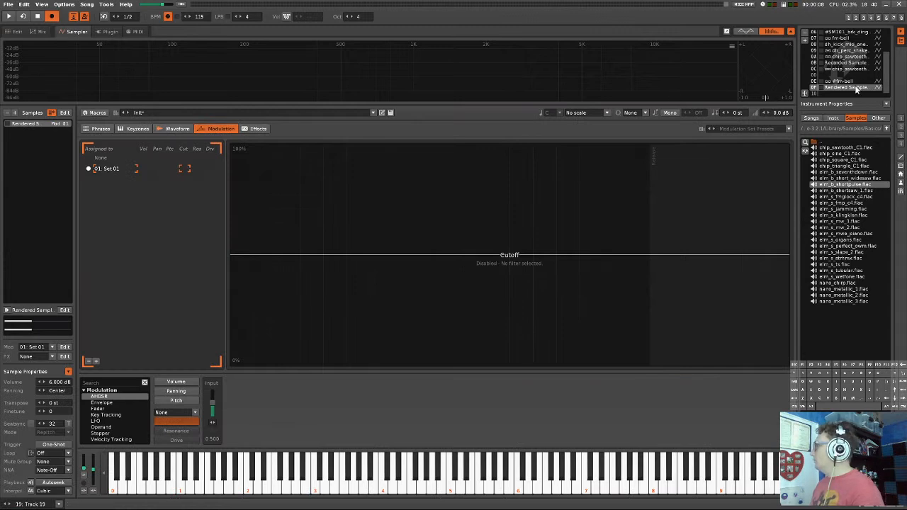
click(177, 128)
scroll(154, 223, up, 5)
scroll(157, 226, up, 3)
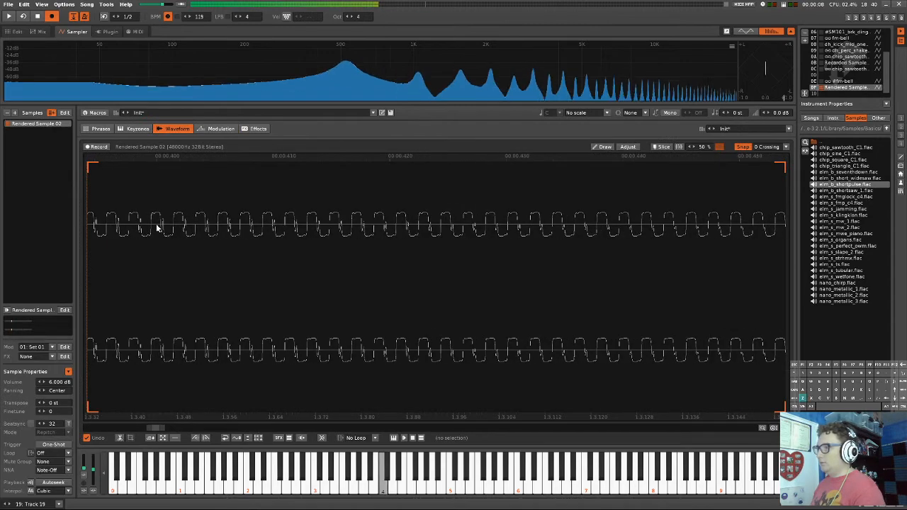
scroll(158, 227, down, 8)
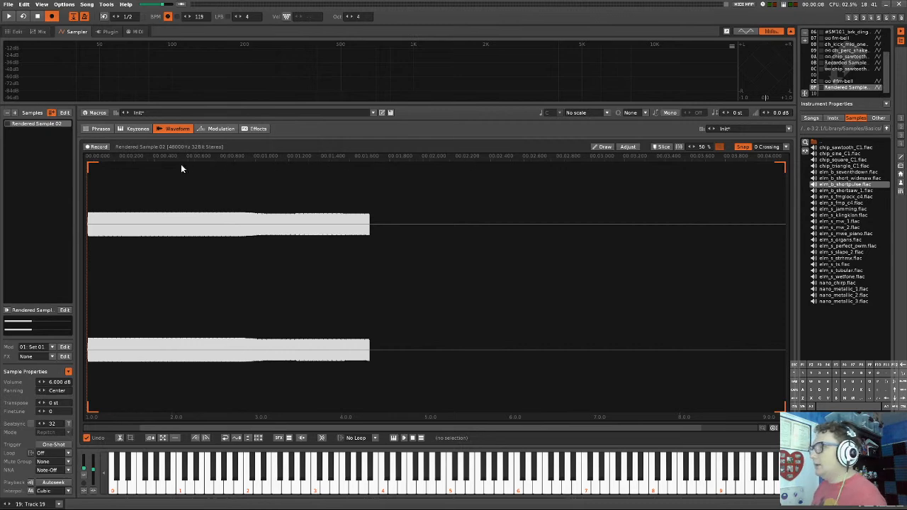
scroll(119, 237, up, 10)
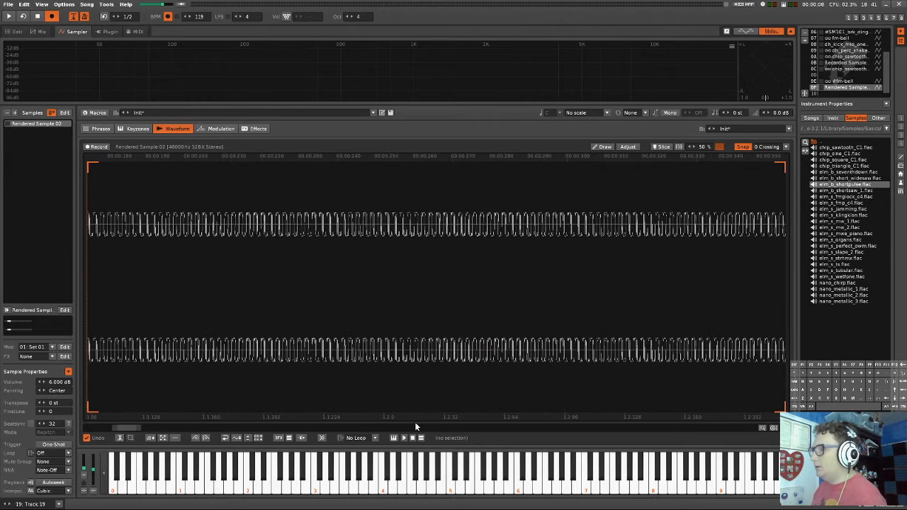
drag(130, 428, 86, 431)
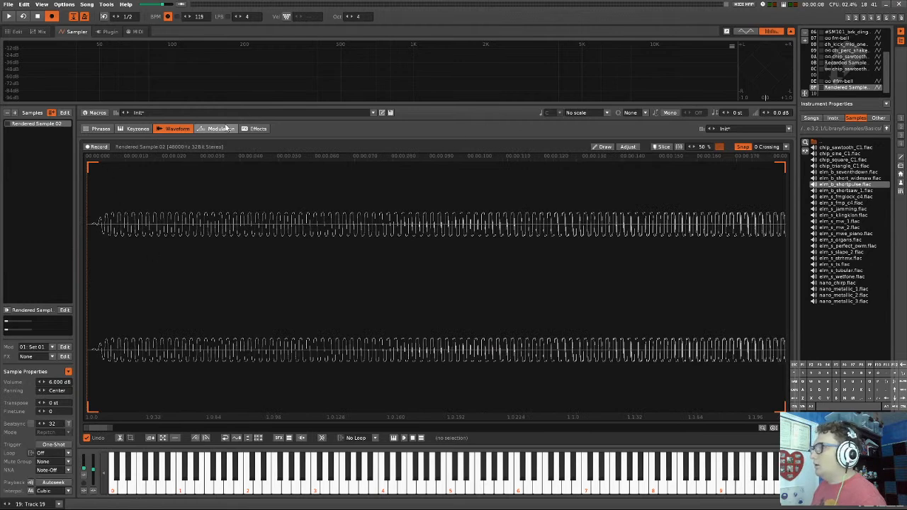
- Add a volume AHDSR envelope to the fm-bell copy with attack, sustain and release at zero and decay about 74 ms, playing test notes
click(856, 82)
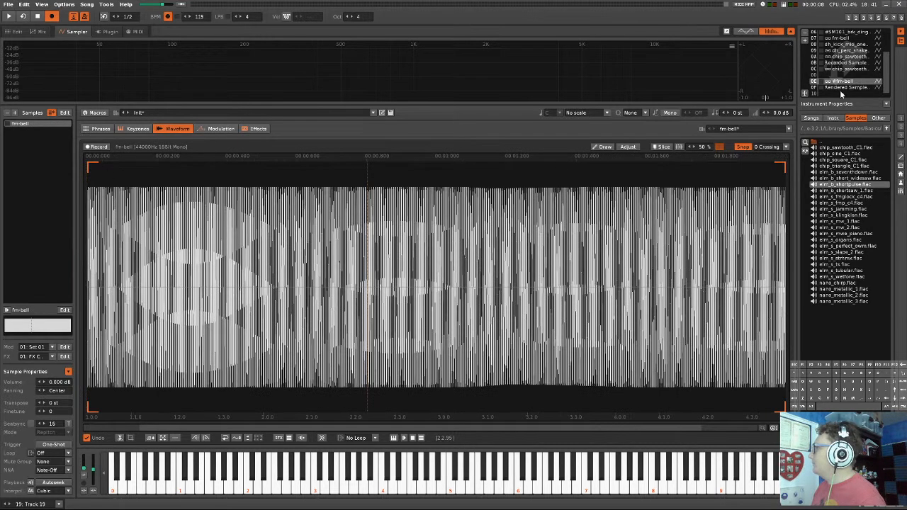
click(226, 128)
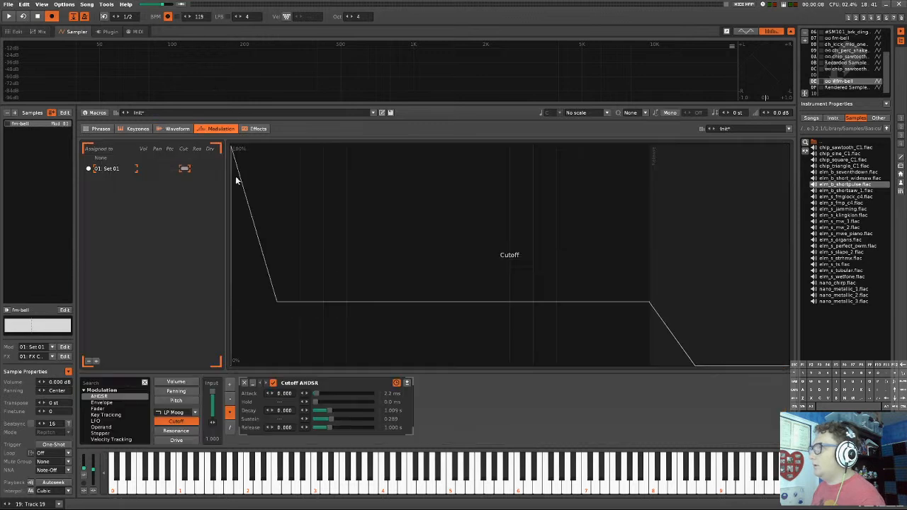
click(179, 381)
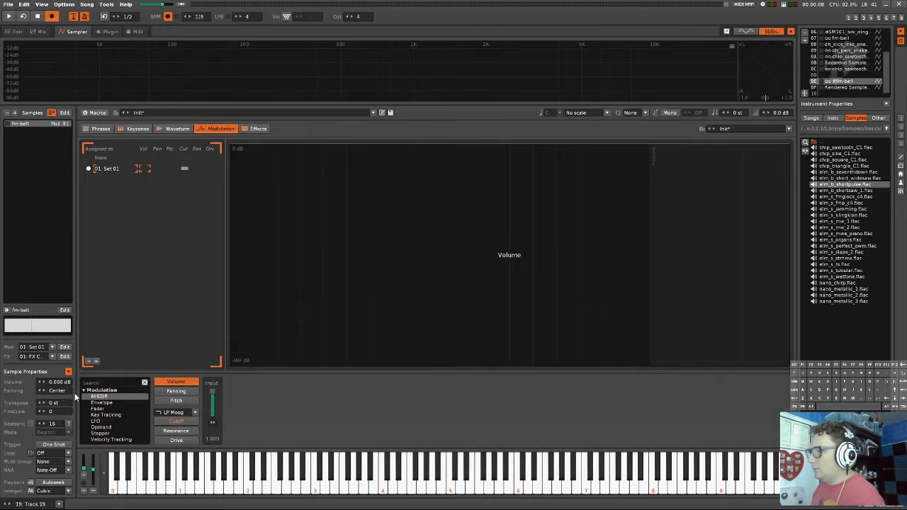
double_click(86, 395)
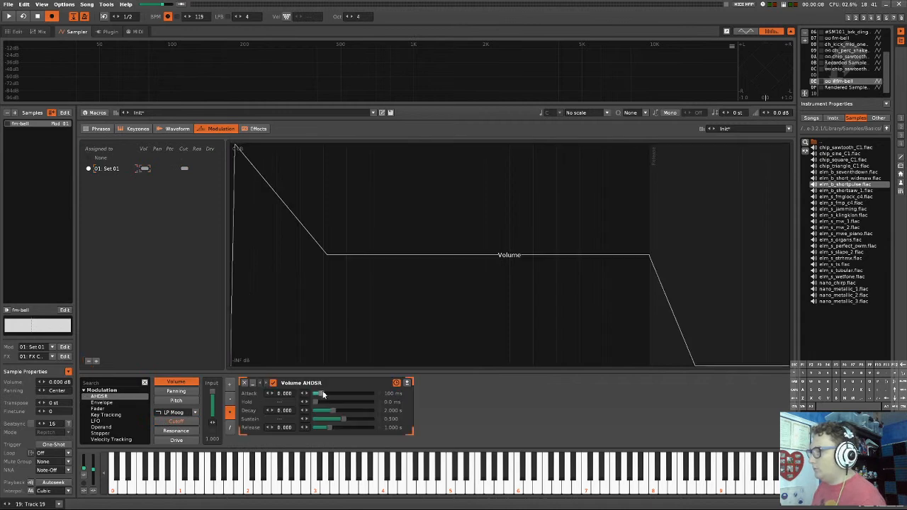
drag(336, 420, 314, 420)
key(z)
key(z)
key(z)
key(z)
key(z)
key(z)
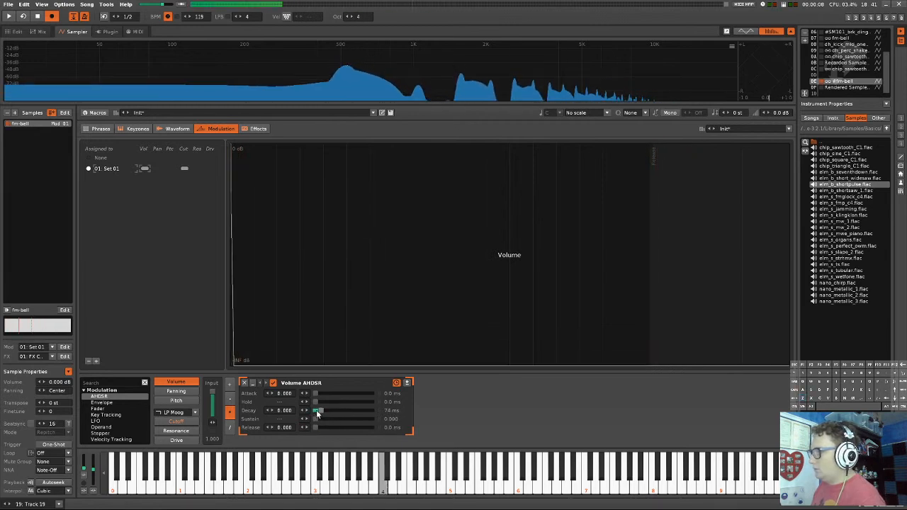
- Set the volume envelope's decay to about 361 ms and its attack to 2.2 ms, playing test notes
mouse_move(317, 411)
mouse_down()
mouse_move(325, 416)
mouse_move(316, 397)
mouse_up()
key(z)
key(z)
key(z)
key(z)
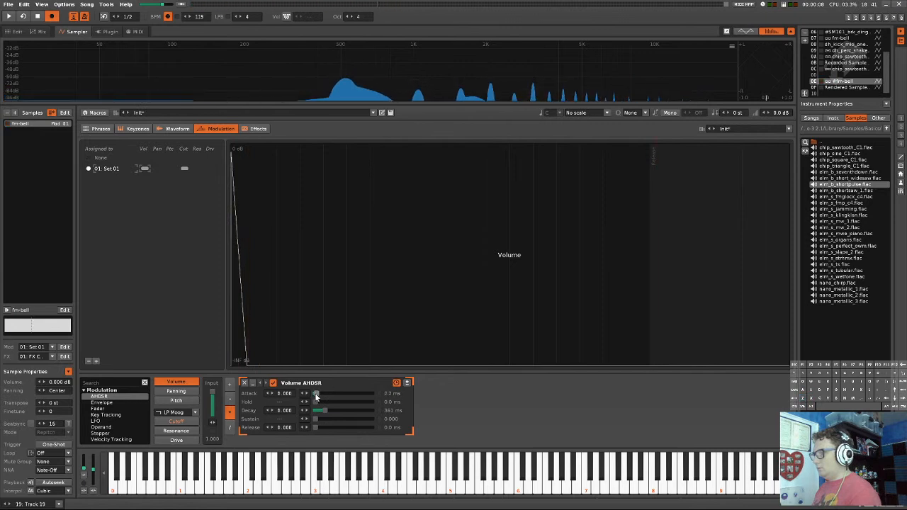
key(z)
key(z)
key(z)
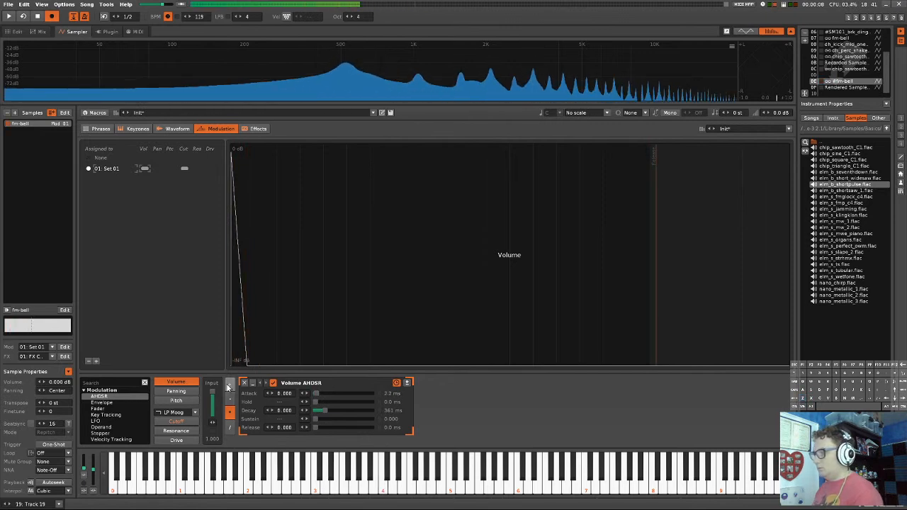
- Lower the filter's resonance input, show the drive modulation, and play several test notes
click(174, 430)
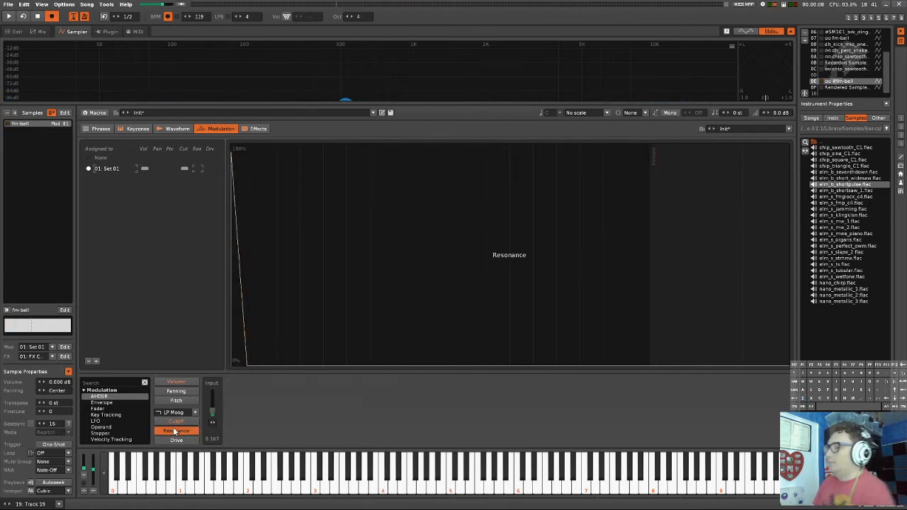
drag(217, 409, 211, 428)
key(z)
click(183, 441)
key(z)
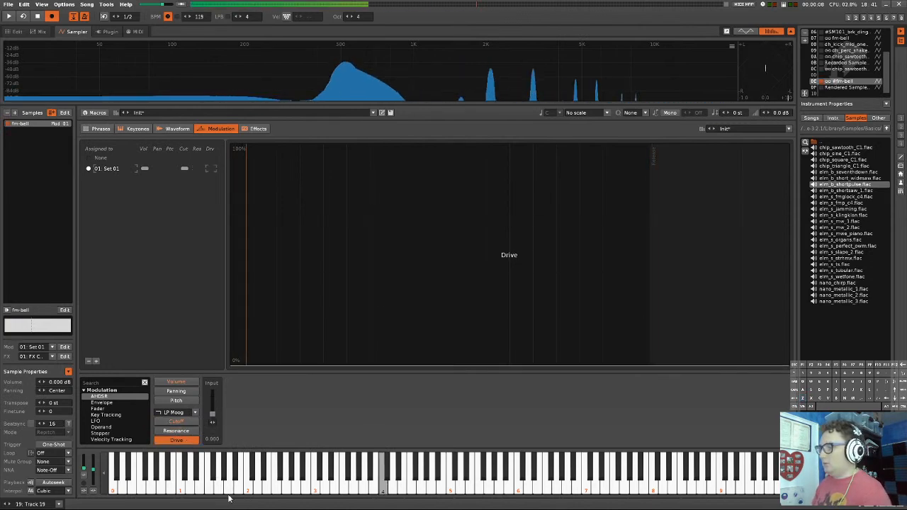
key(z)
key(b)
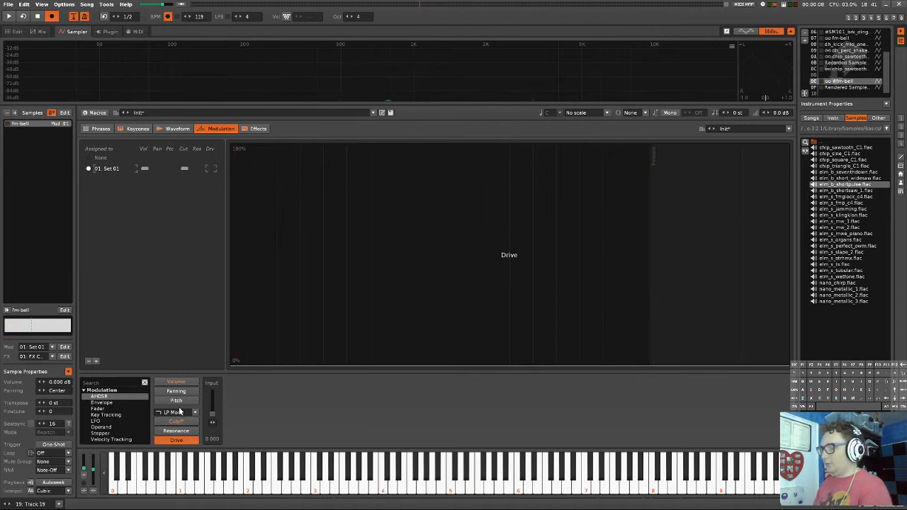
key(z)
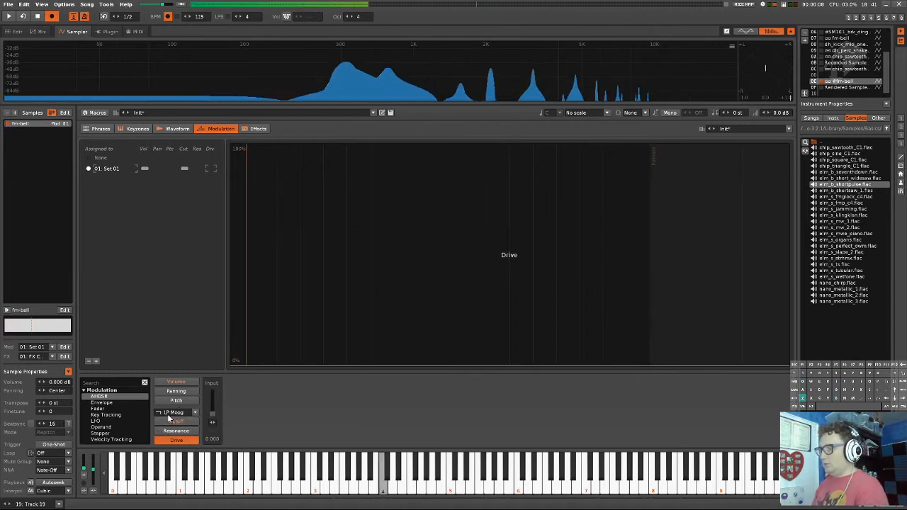
key(z)
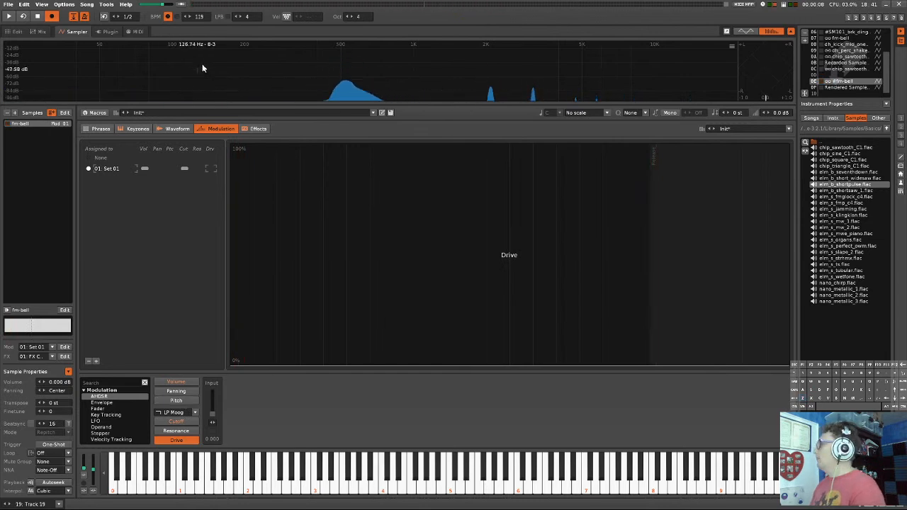
- Check the fm-bell waveform, return to the pattern editor, and play the note on line 00 of Track 19
click(175, 128)
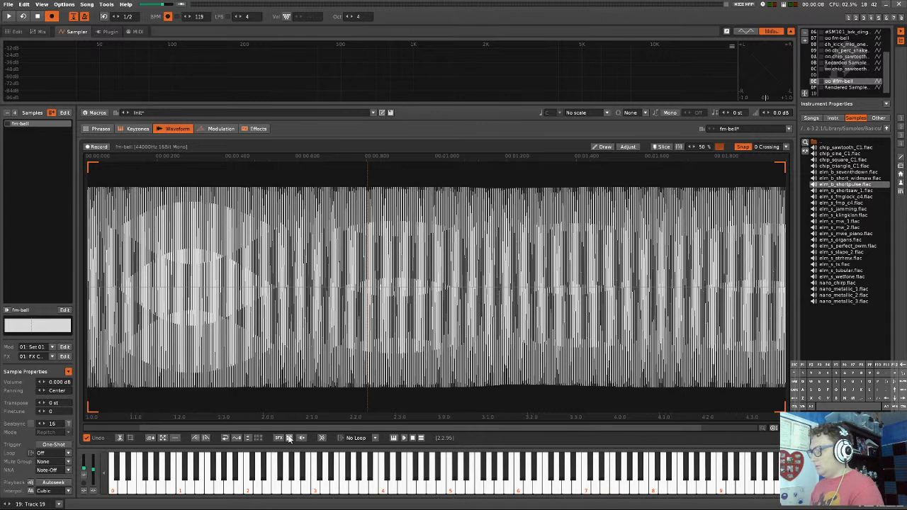
click(22, 32)
click(472, 256)
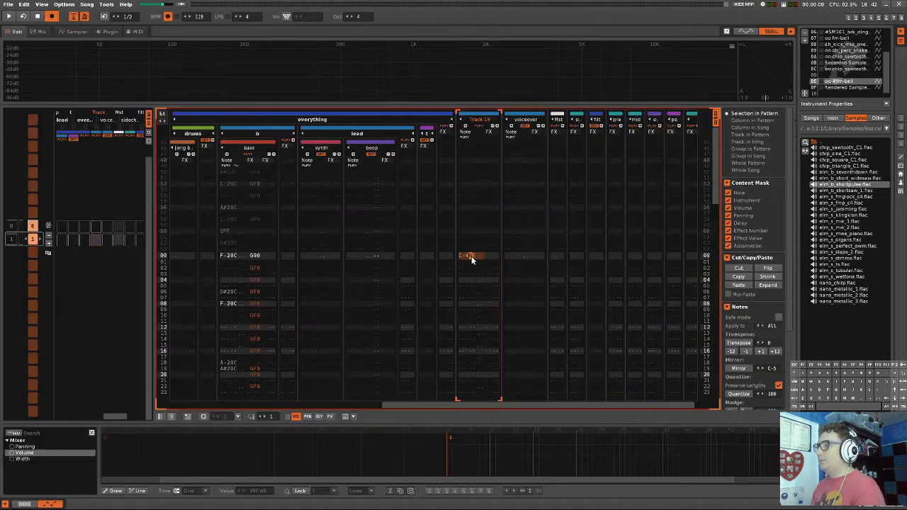
key(Return)
key(Up)
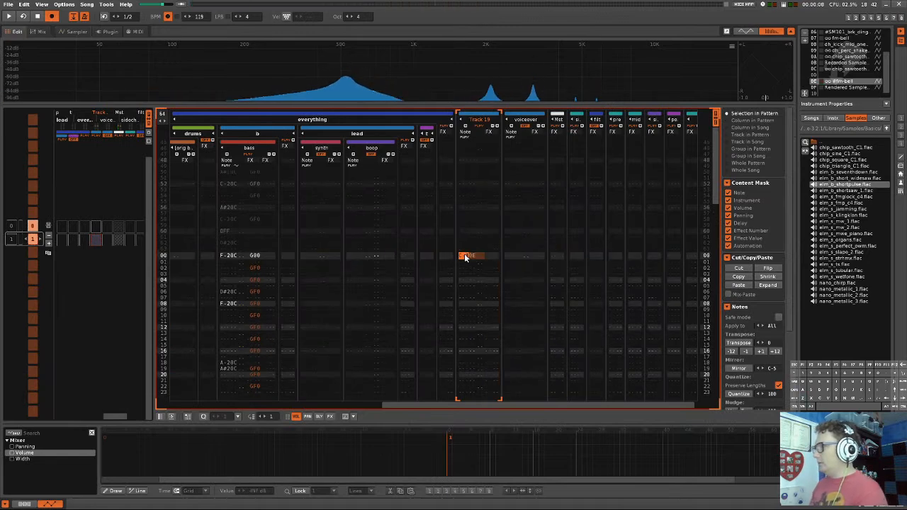
- Select lines 00 to 21 of Track 19 and render the selection to a sample in the empty instrument slot 10
key(shift+Down)
key(shift+Down)
key(shift+Down)
key(shift+Down)
key(shift+Down)
key(shift+Down)
key(shift+Down)
key(shift+Down)
key(shift+Down)
key(shift+Down)
key(shift+Down)
key(shift+Down)
key(shift+Down)
key(shift+Down)
key(shift+Down)
key(shift+Down)
key(shift+Down)
key(shift+Down)
key(shift+Down)
key(shift+Down)
key(shift+Down)
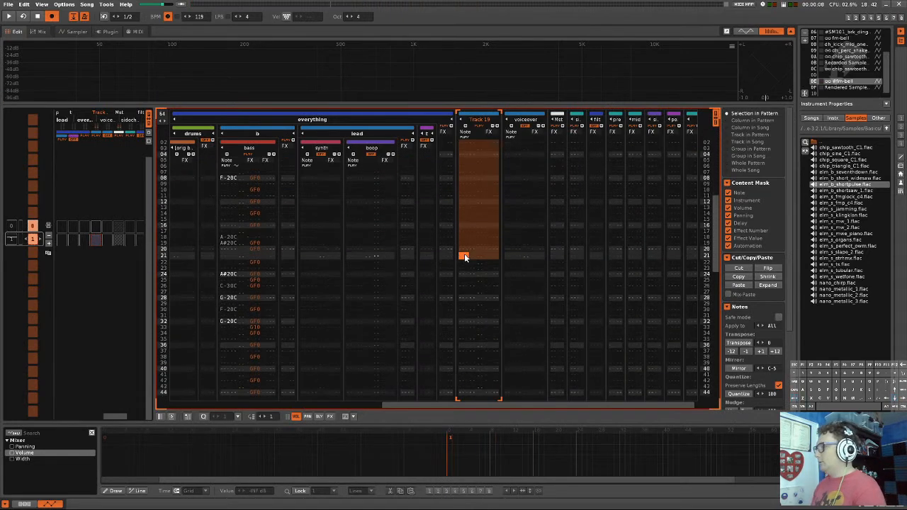
scroll(475, 200, up, 5)
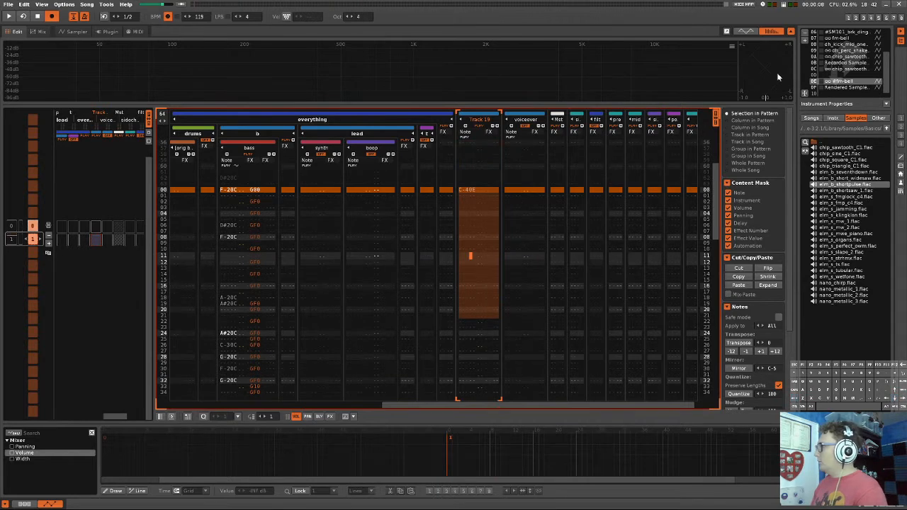
click(836, 94)
key(ctrl+alt+r)
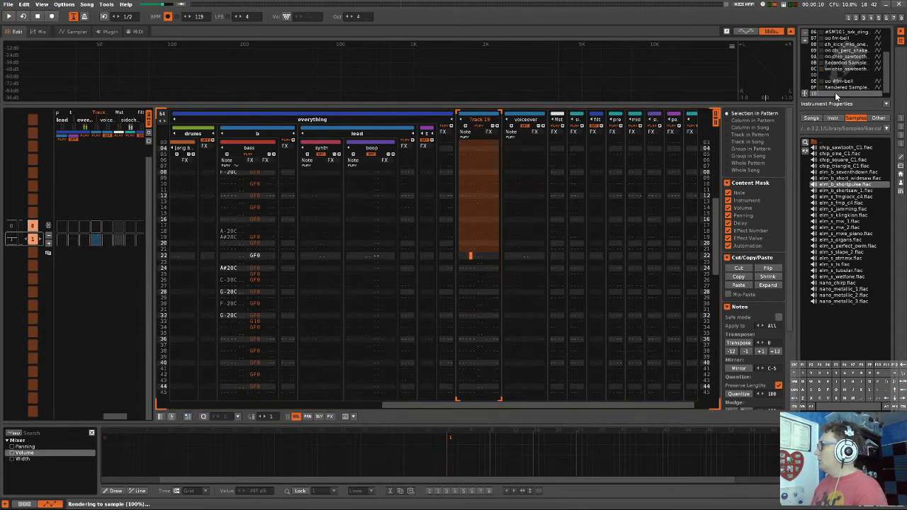
- Open the rendered sample's waveform, play test notes, and examine its fading tail up close
double_click(834, 92)
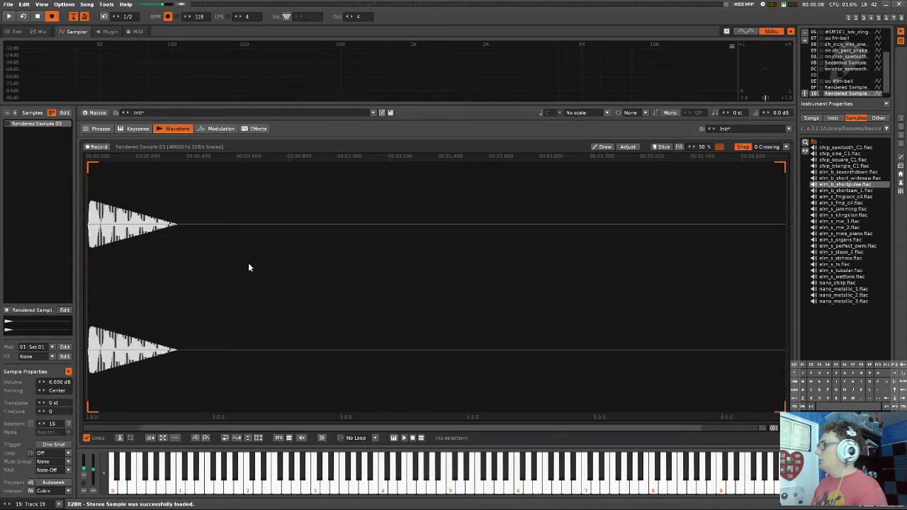
key(z)
key(z)
key(z)
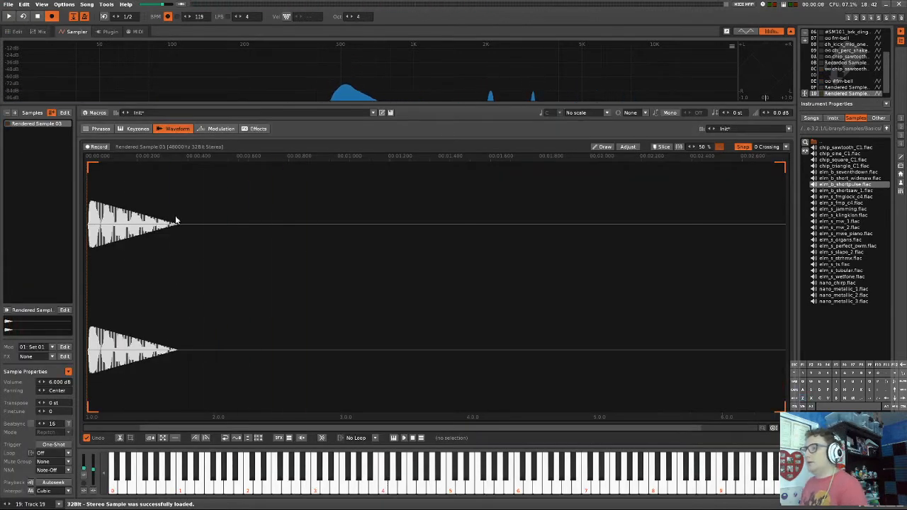
scroll(121, 273, up, 3)
scroll(134, 268, down, 4)
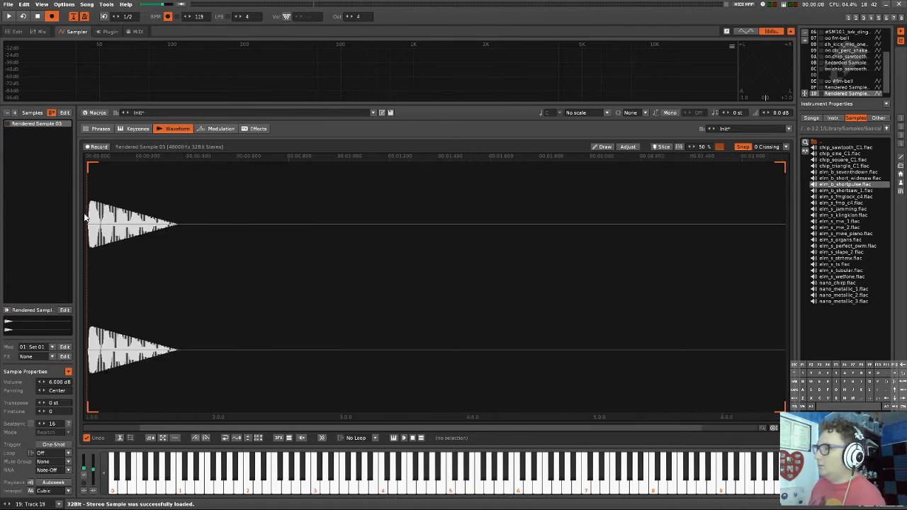
scroll(107, 227, up, 6)
key(z)
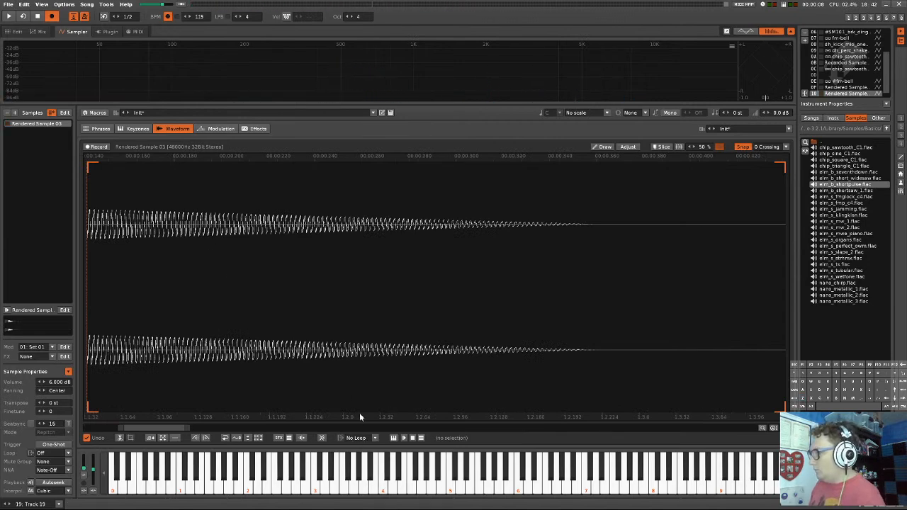
- Set the rendered sample's loop to PingPong, move both loop points into the decaying part, and play a test note
scroll(358, 427, down, 3)
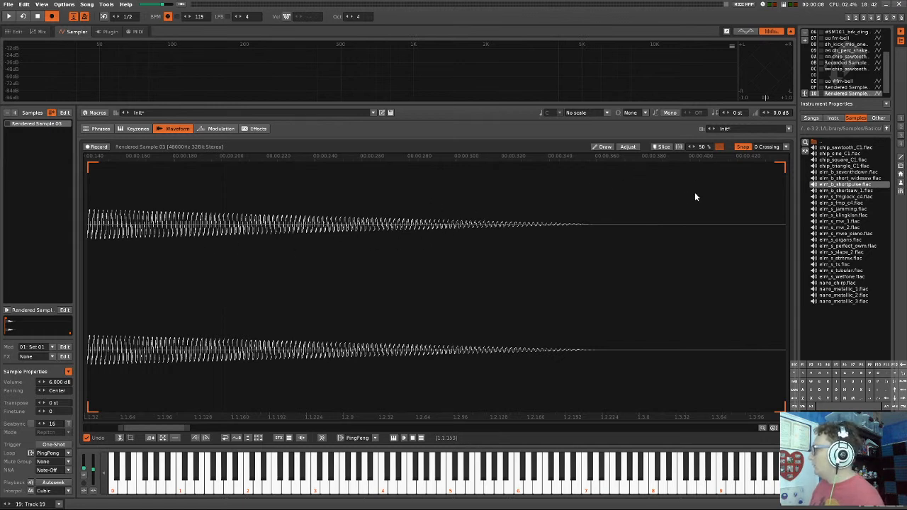
scroll(257, 319, down, 5)
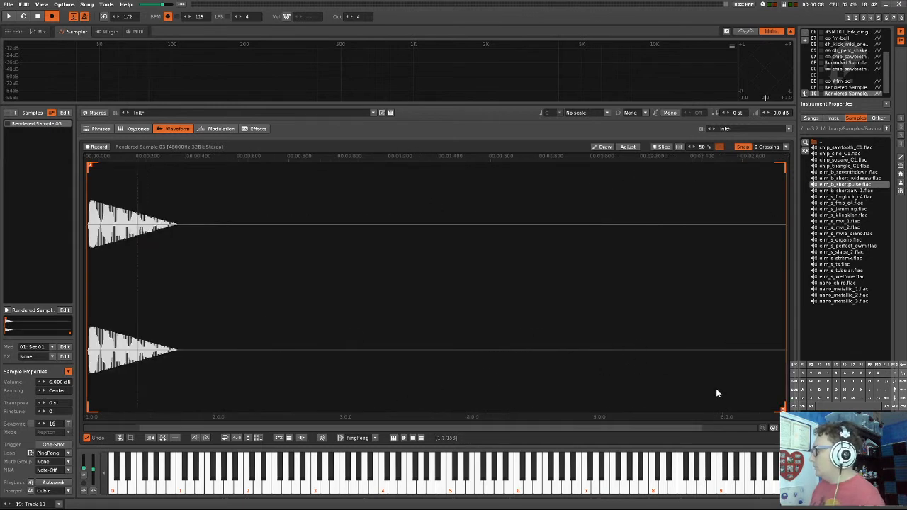
drag(782, 410, 131, 410)
mouse_move(90, 165)
mouse_down()
mouse_move(126, 168)
mouse_move(117, 168)
mouse_up()
key(z)
drag(129, 413, 147, 411)
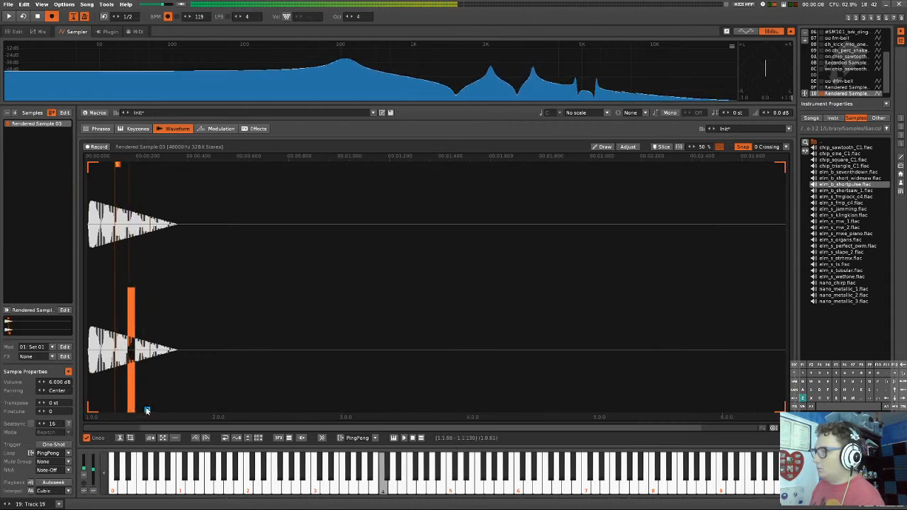
- Fine-tune the loop end point to a matching place in the wave cycle at about 0.25 s
scroll(122, 320, up, 5)
scroll(285, 349, up, 4)
scroll(151, 348, up, 3)
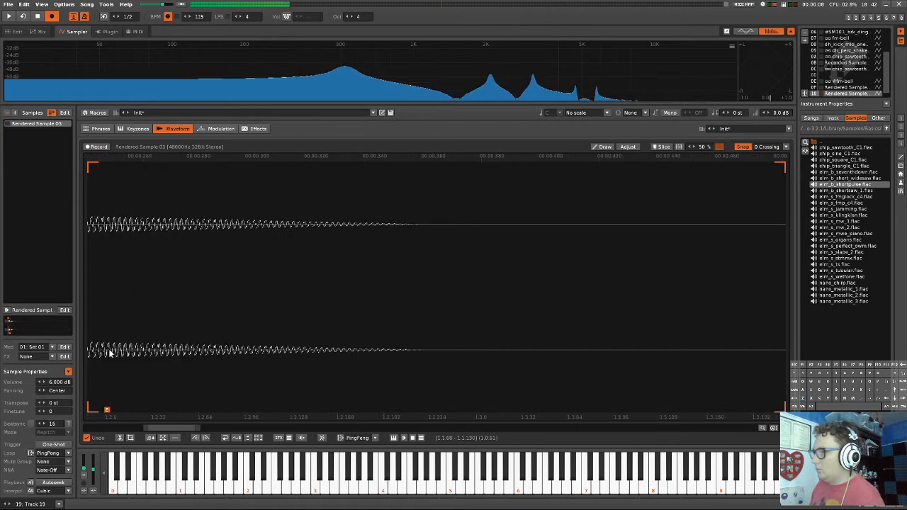
scroll(112, 352, up, 5)
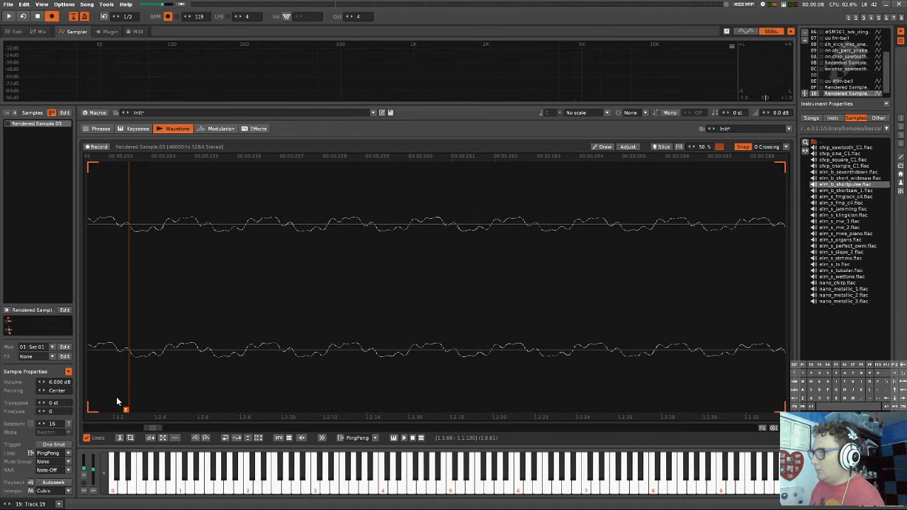
drag(125, 411, 121, 411)
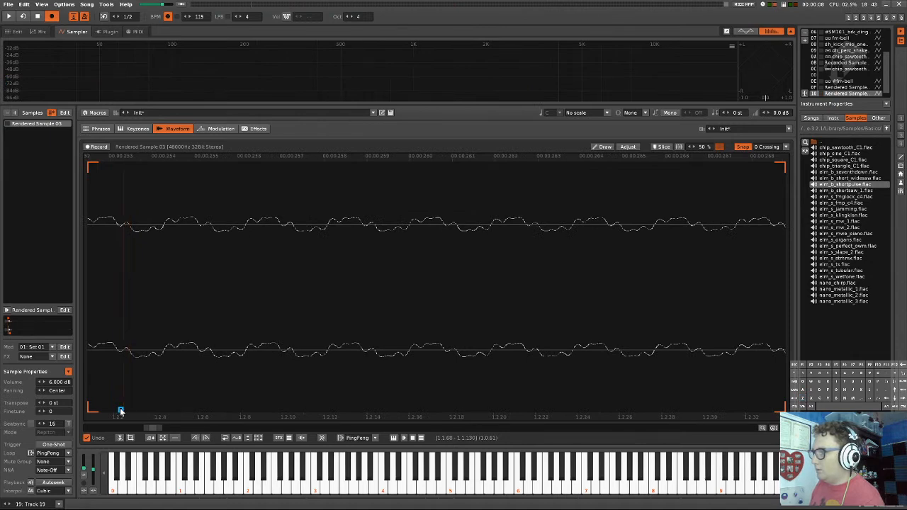
- Fine-tune the loop start point within the wave cycle at about 0.11 s and play a test note
scroll(91, 351, down, 3)
drag(171, 429, 144, 426)
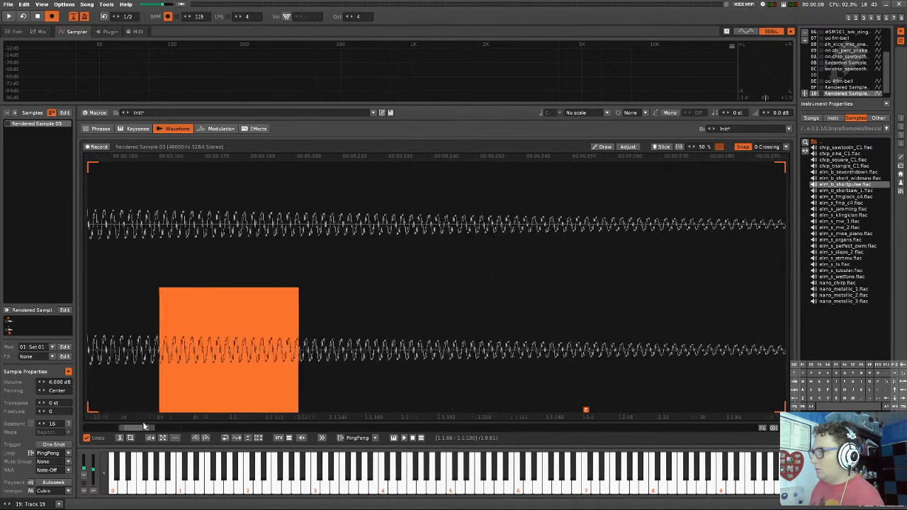
scroll(210, 272, down, 5)
scroll(137, 361, up, 3)
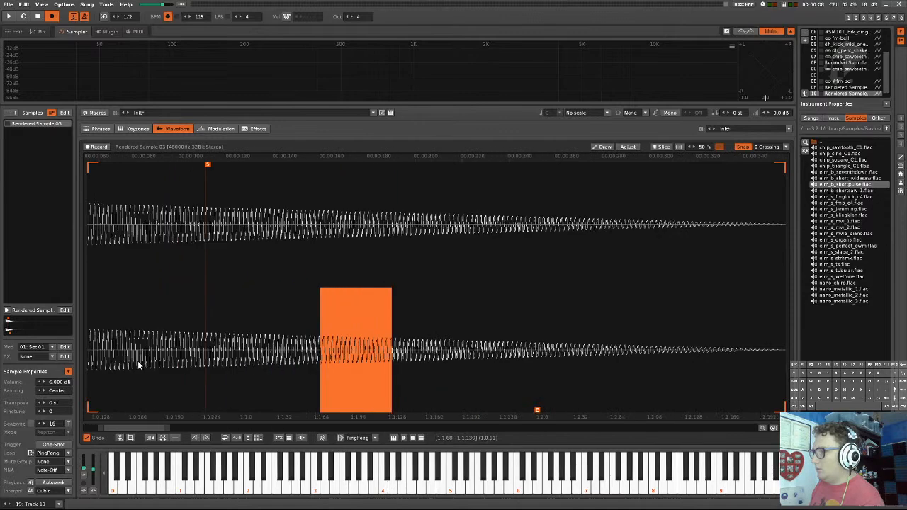
scroll(210, 336, up, 5)
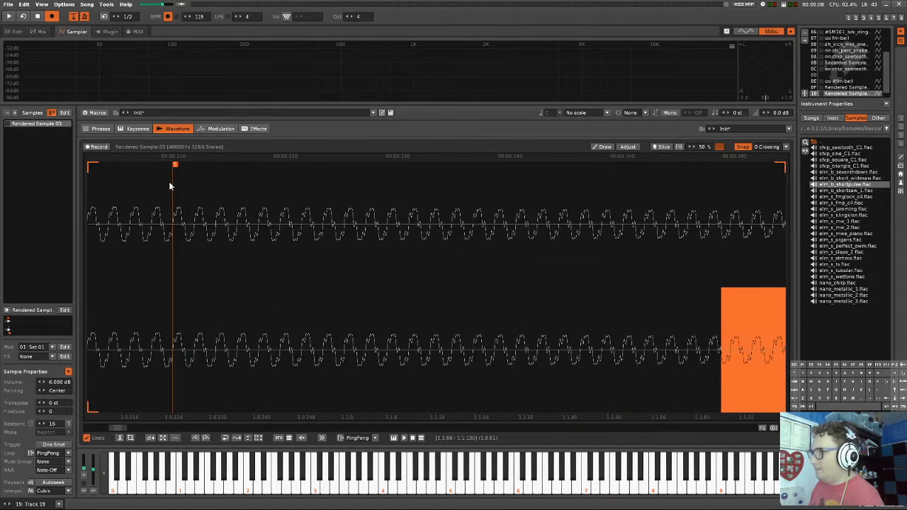
drag(175, 166, 186, 174)
key(z)
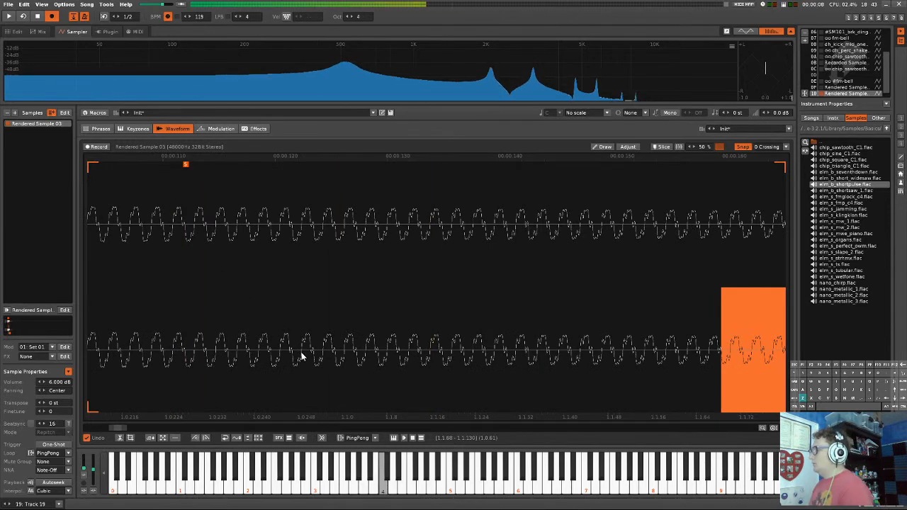
- Change the sample's loop mode to Forward and play a test note
click(372, 417)
key(z)
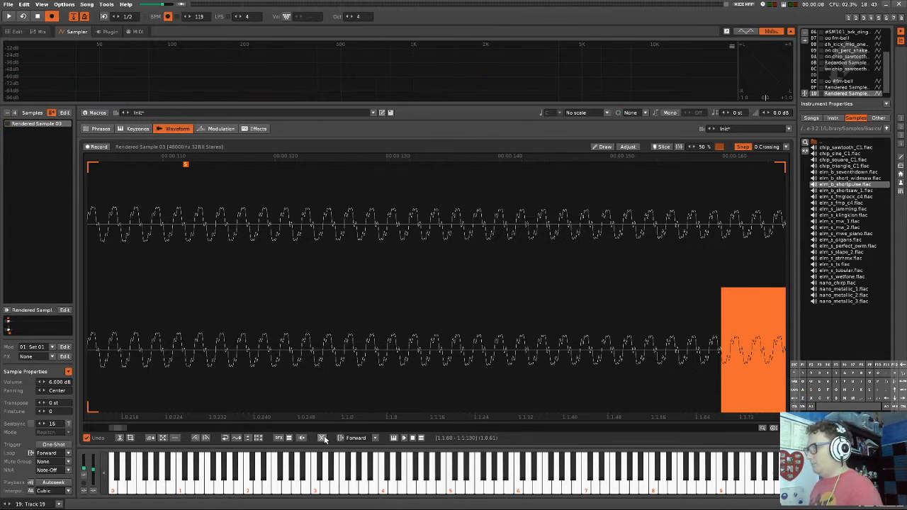
- Try a cross-fade on the sample's loop, play it, and undo the cross-fade
key(z)
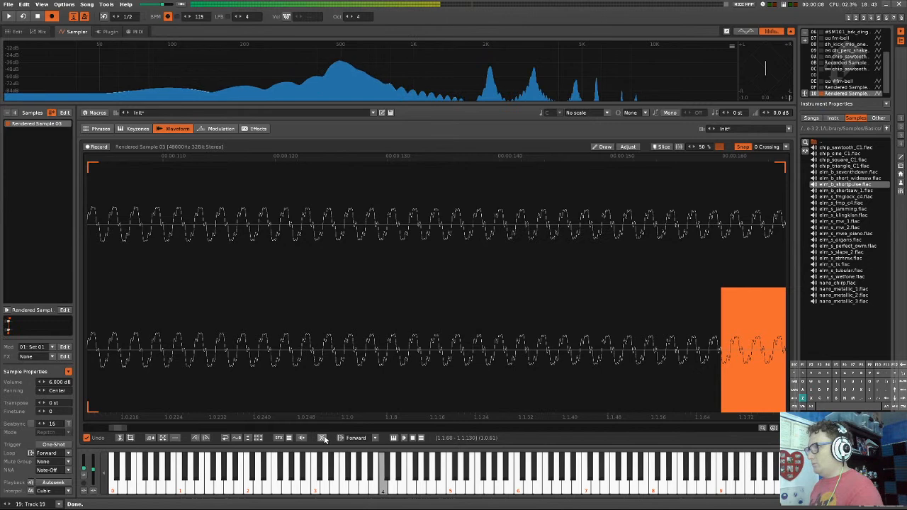
scroll(371, 340, down, 5)
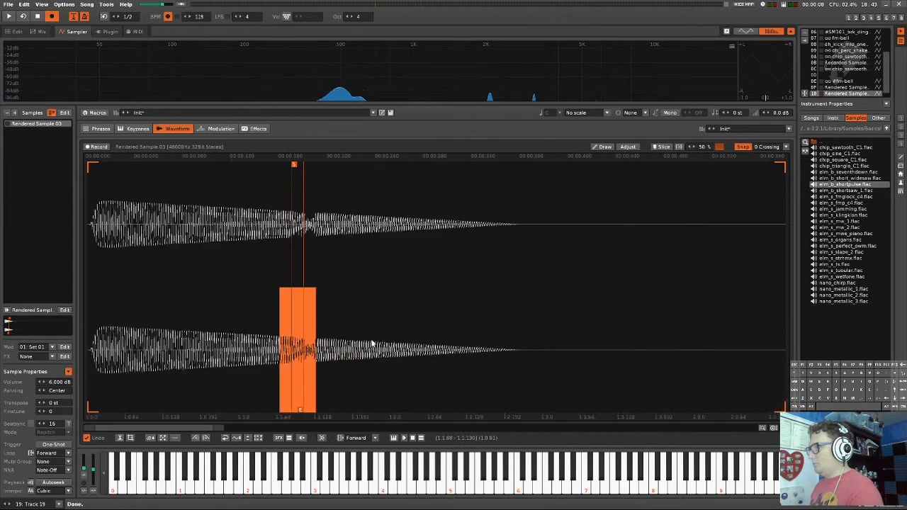
key(z)
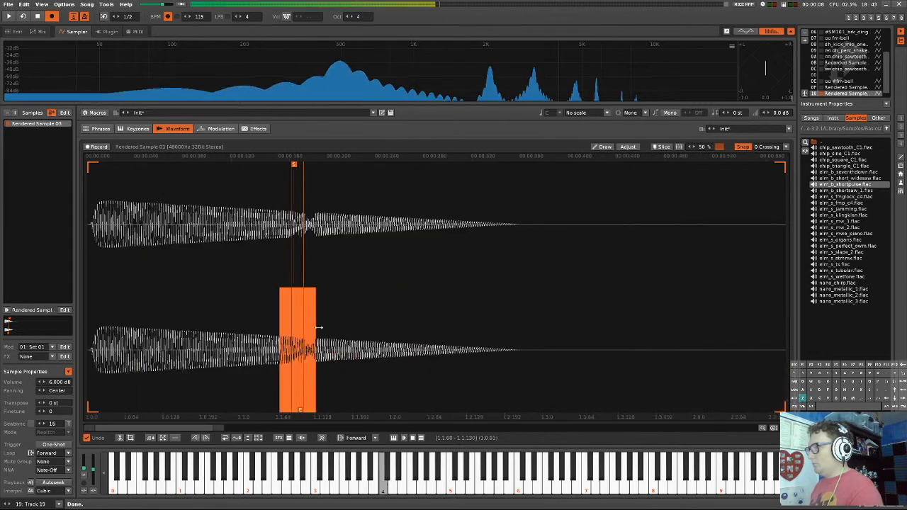
key(ctrl+z)
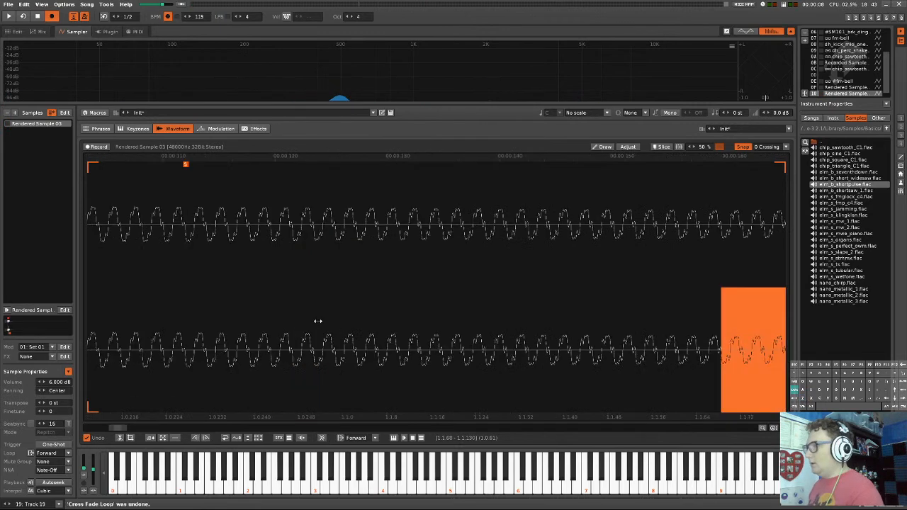
- Reposition the loop end point to about 0.23 s in the decay and play a test note
scroll(315, 310, down, 8)
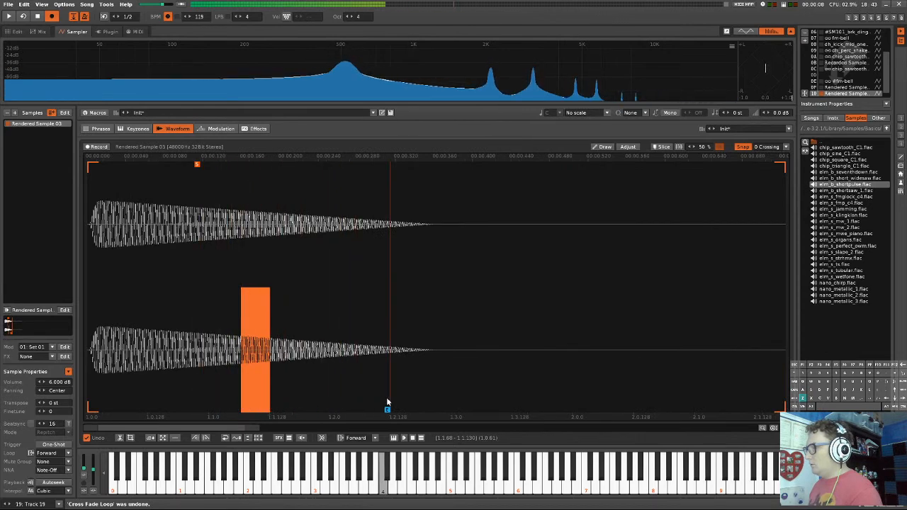
scroll(370, 385, up, 6)
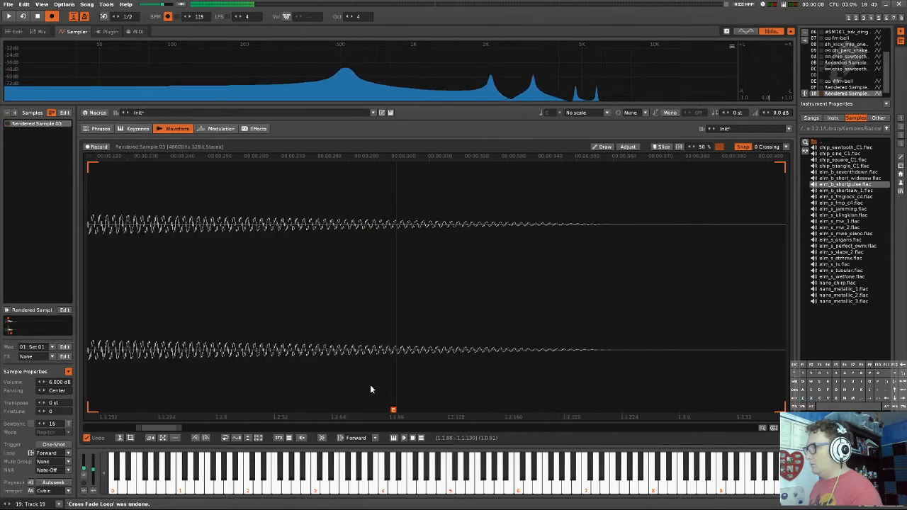
drag(440, 411, 396, 411)
scroll(238, 371, down, 6)
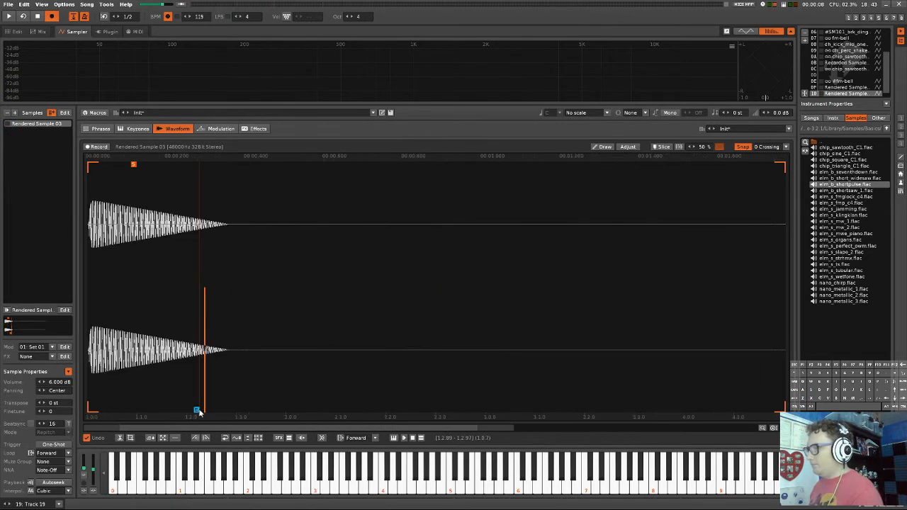
scroll(176, 395, up, 6)
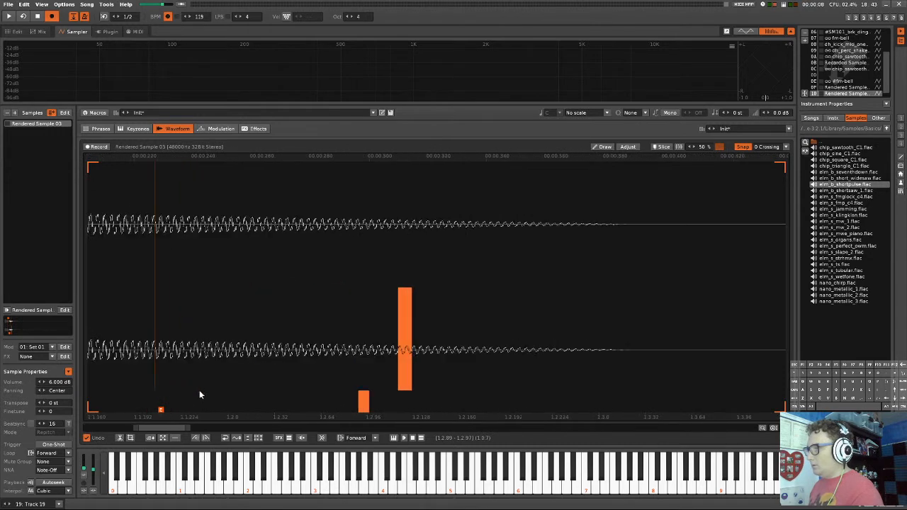
scroll(172, 394, up, 3)
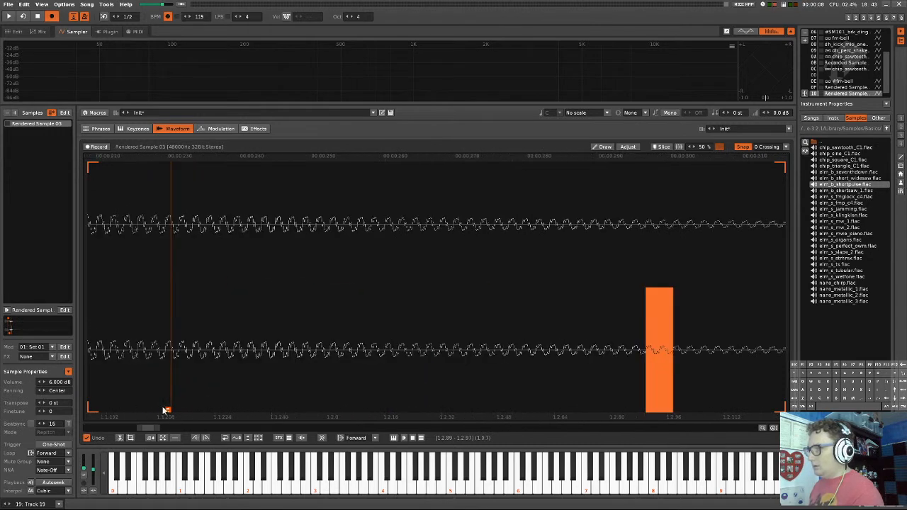
drag(167, 411, 168, 412)
key(z)
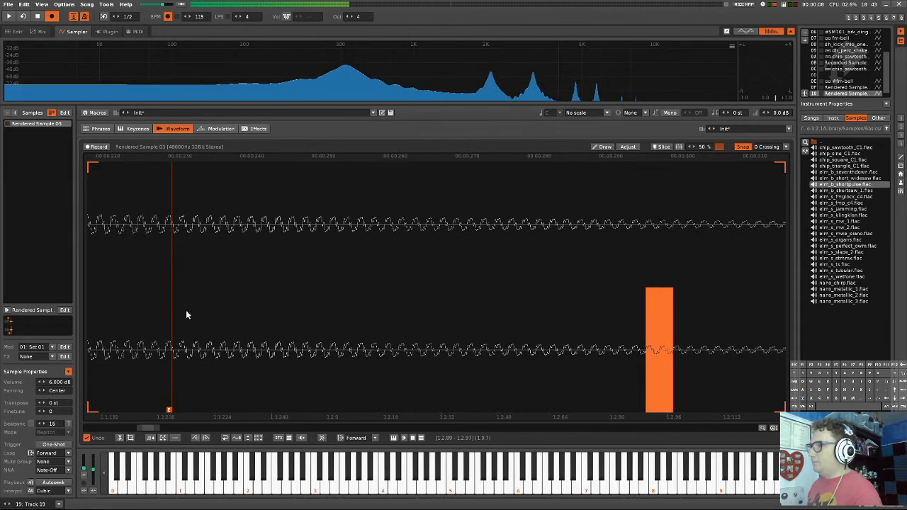
- Play single notes and chords at octave 4 to check the looped sample
key(q)
key(z)
key(b)
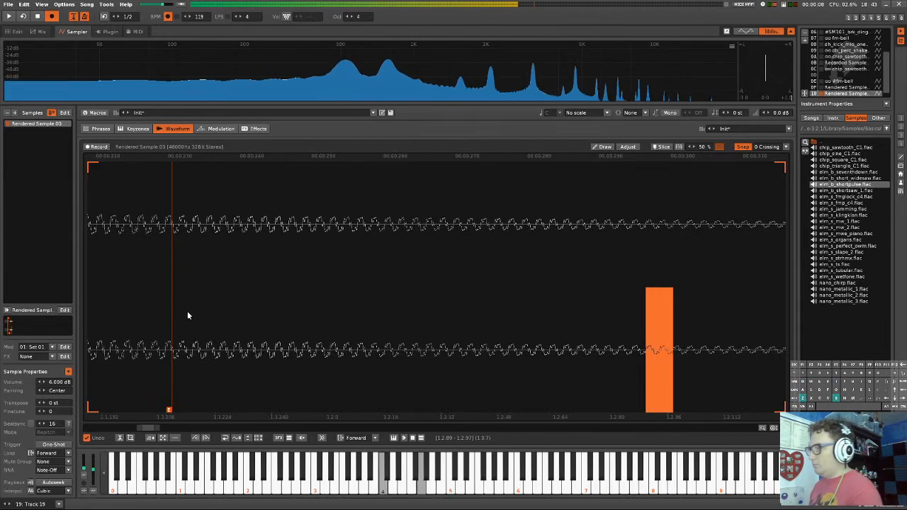
key(v)
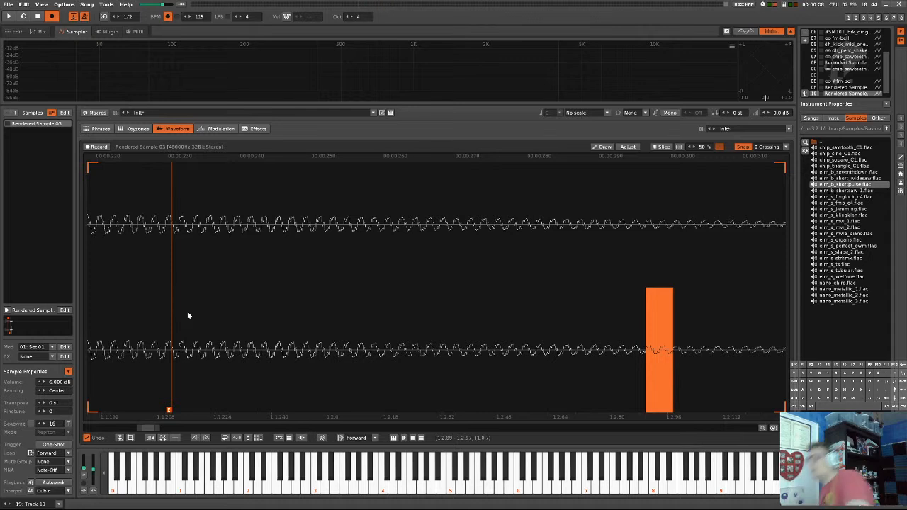
key(z)
key(v)
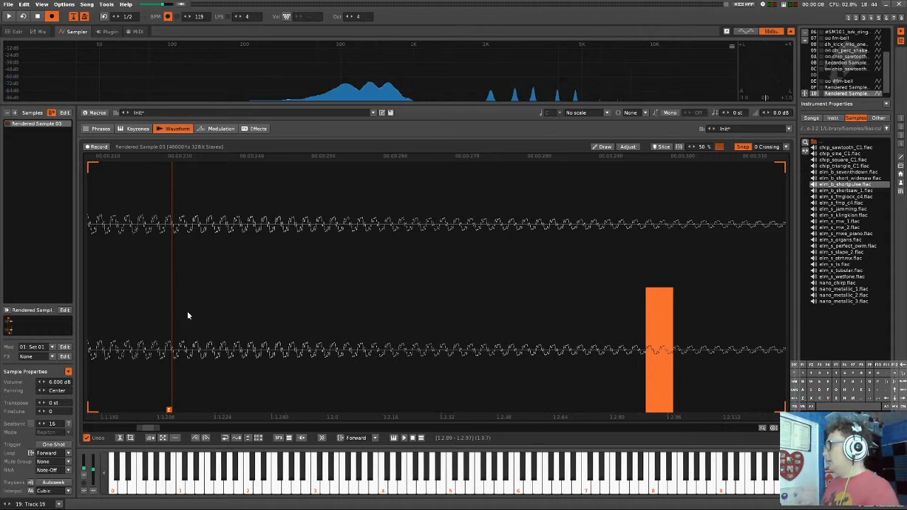
- Lower the keyboard octave to 3 and play chords with the looped sample
scroll(127, 305, down, 5)
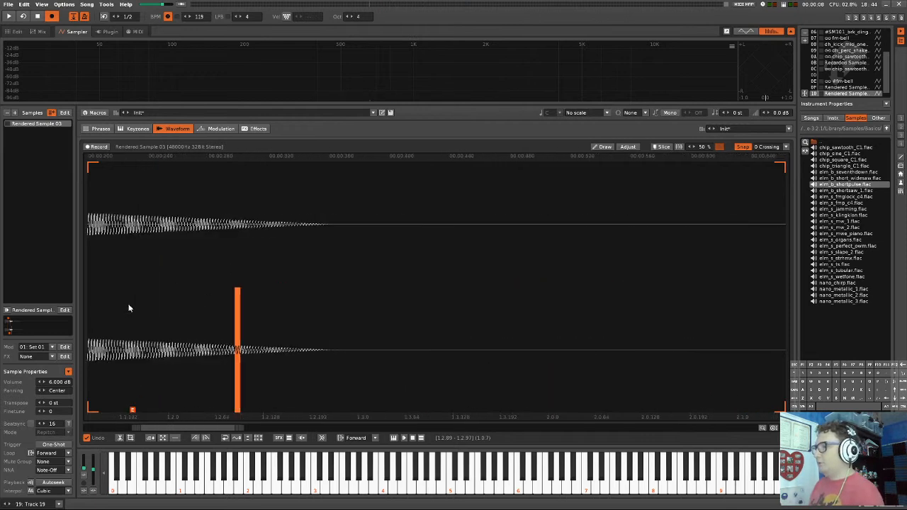
drag(208, 427, 134, 426)
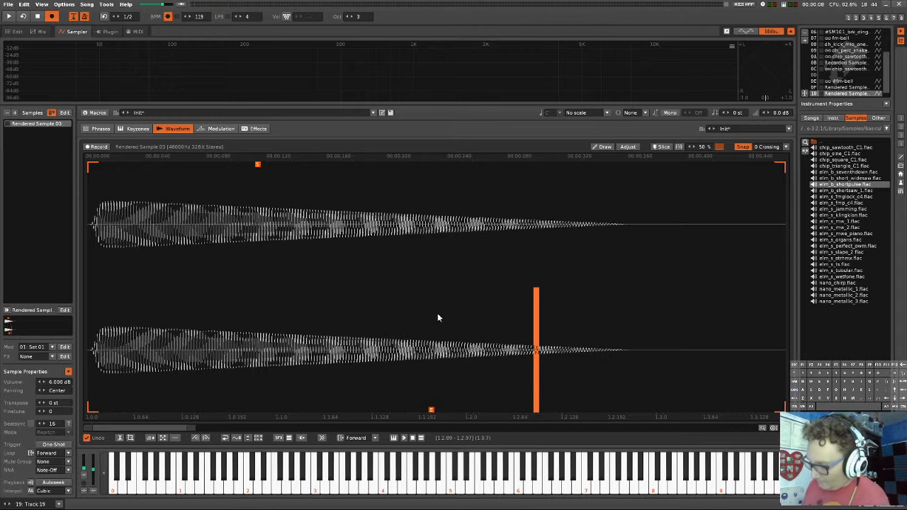
key(z)
key(c)
key(b)
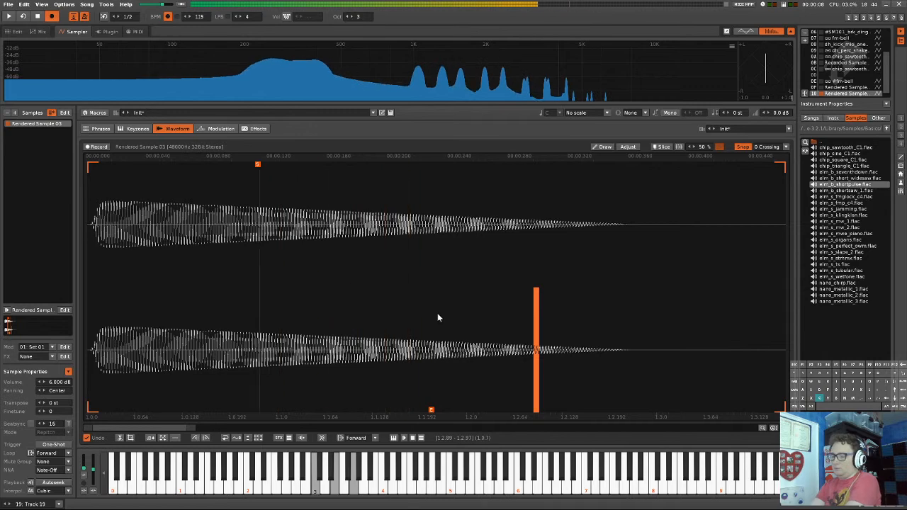
key(z)
key(c)
key(b)
key(x)
key(v)
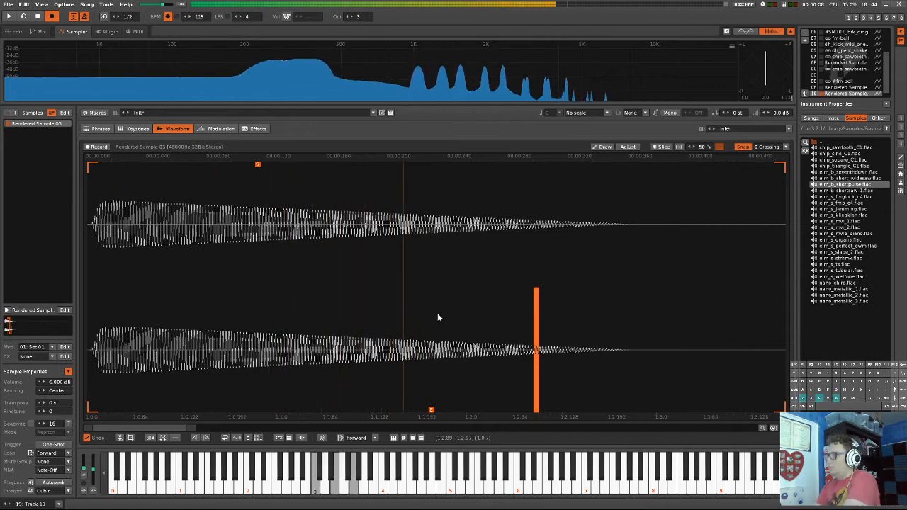
- Create a sample FX chain for the rendered sample, add a Bus Compressor to it, and play a C-E-G chord
click(255, 129)
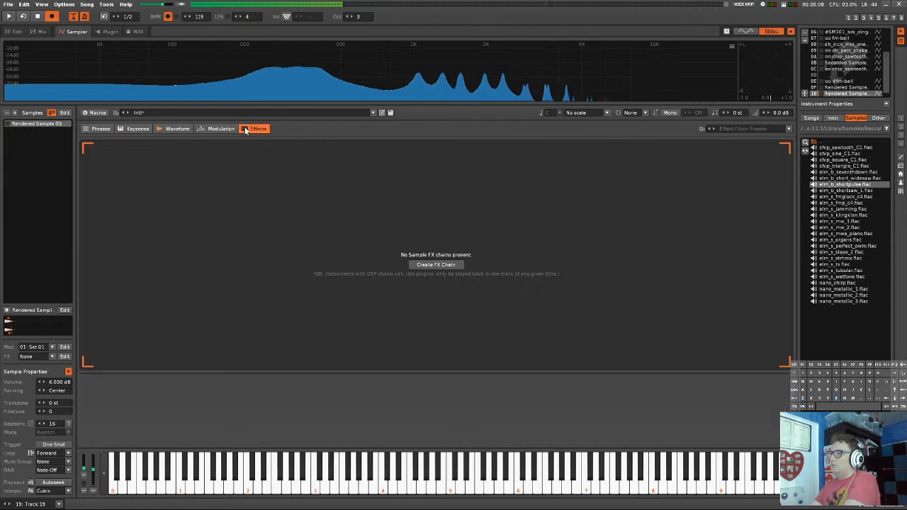
click(462, 264)
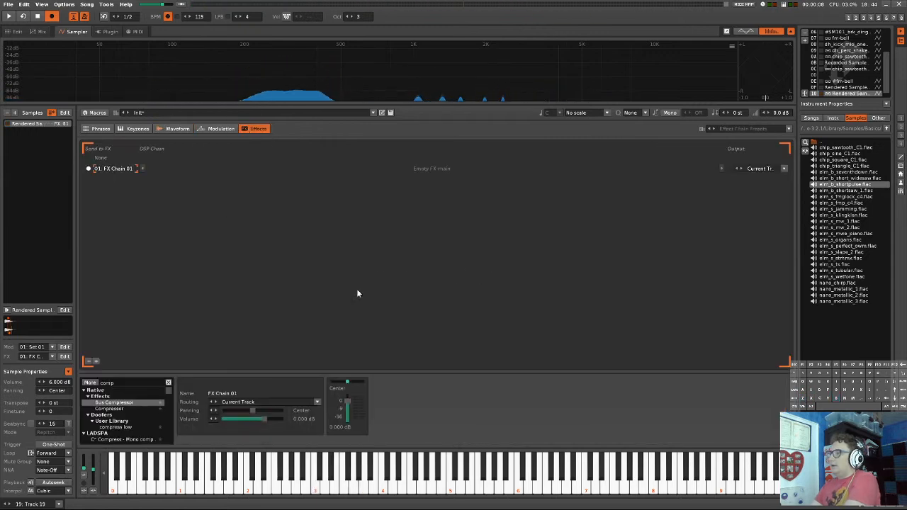
double_click(121, 403)
key(z)
key(c)
key(b)
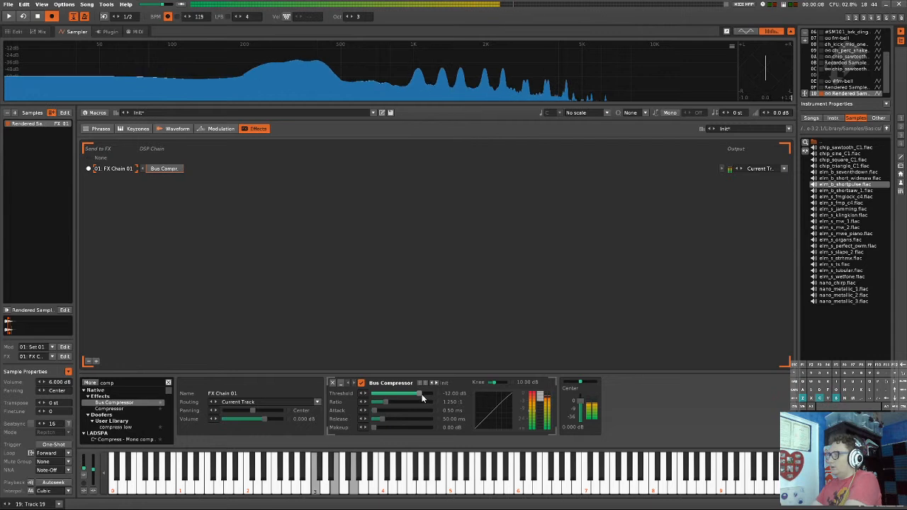
- Adjust the Bus Compressor's threshold to about -4.46 dB while playing the C-E-G chord
drag(421, 395, 416, 393)
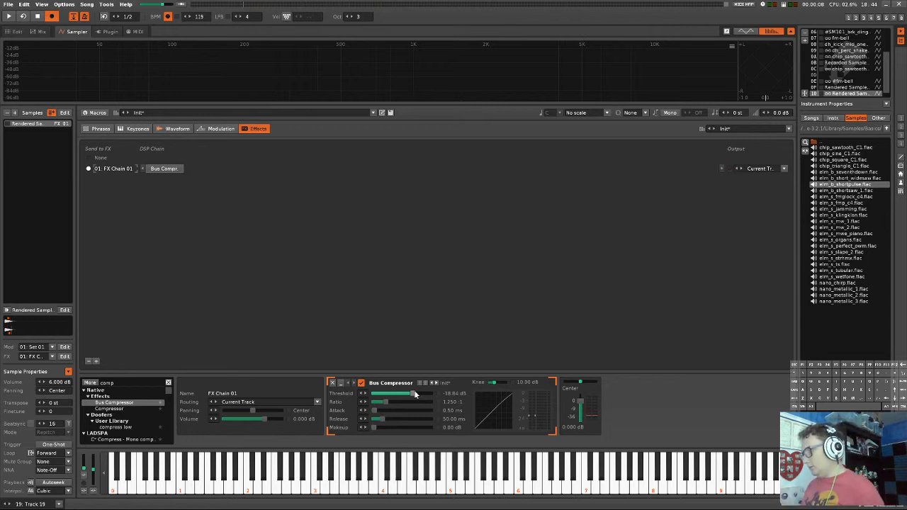
key(z)
key(c)
key(b)
drag(426, 398, 427, 402)
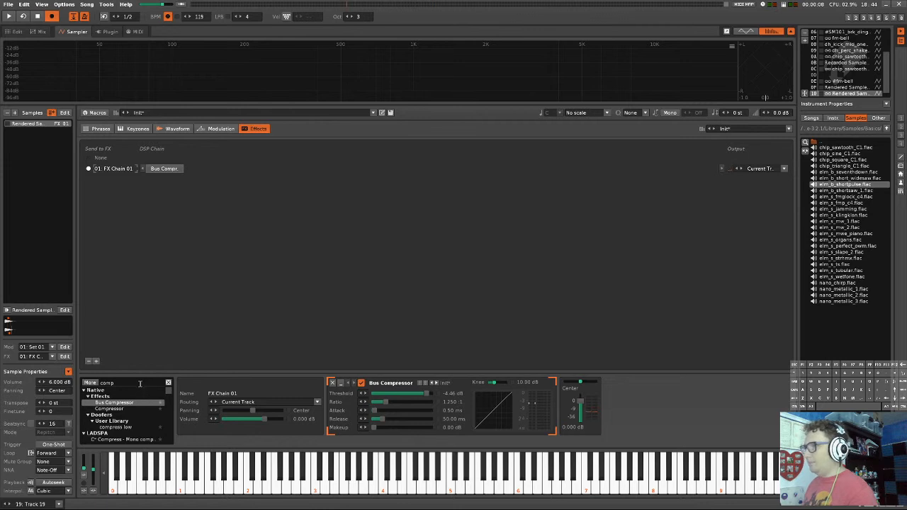
- Lower the sample's volume modulation input to about 0.33 and return to the sample's FX chain
click(221, 128)
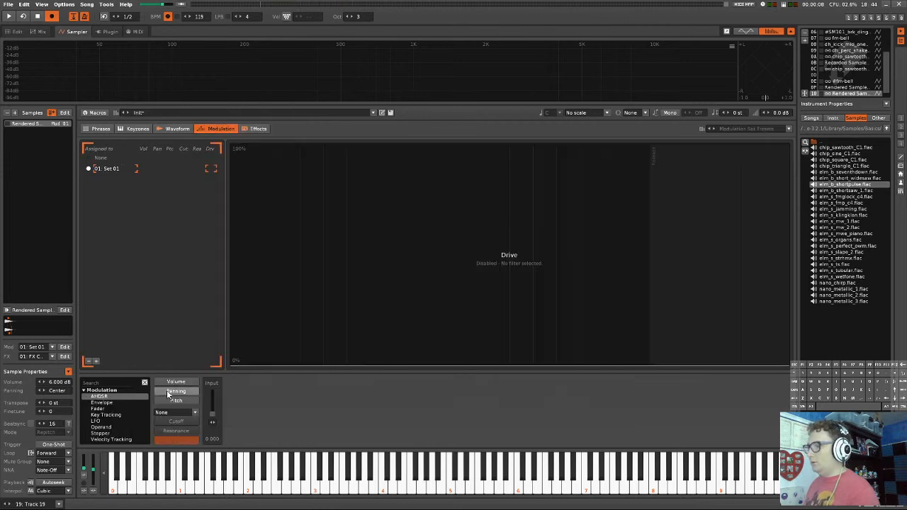
drag(212, 401, 214, 411)
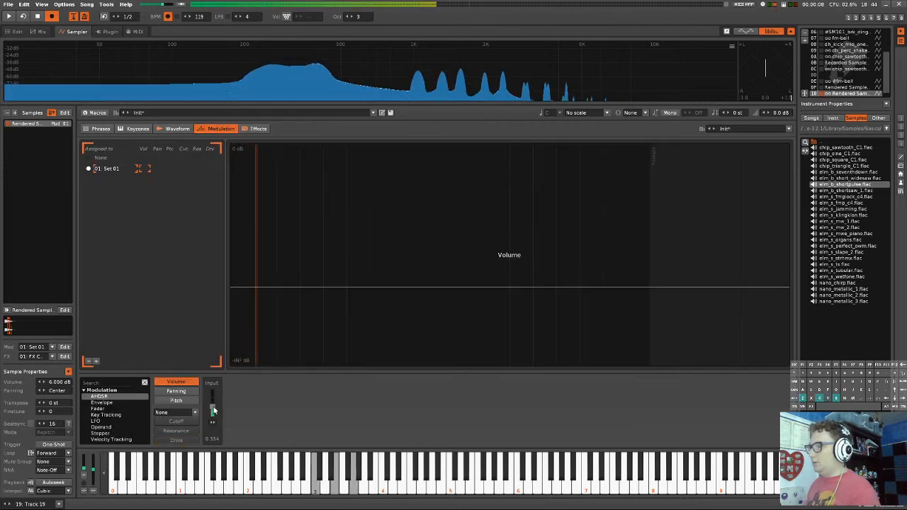
click(258, 129)
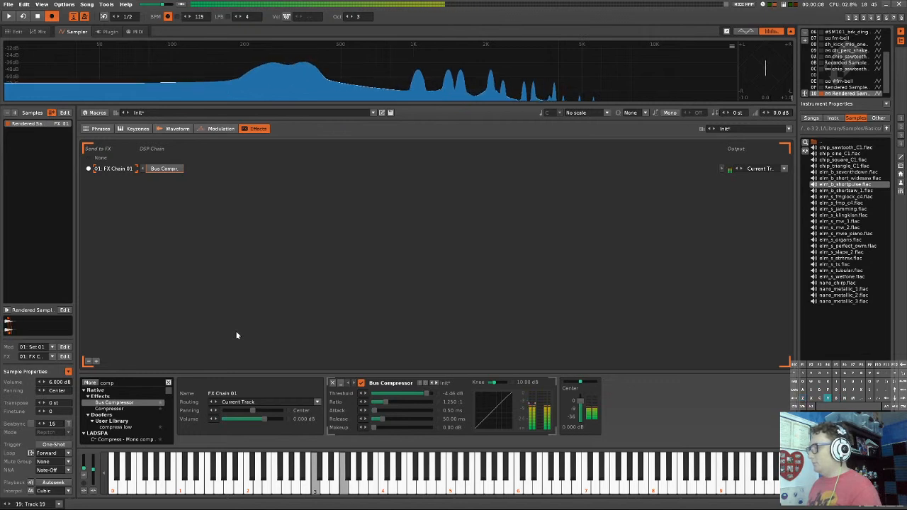
- Set the Bus Compressor's threshold to -11.40 dB, ratio to 1.144:1, attack to 30.22 ms and release to 1 ms
drag(428, 394, 425, 394)
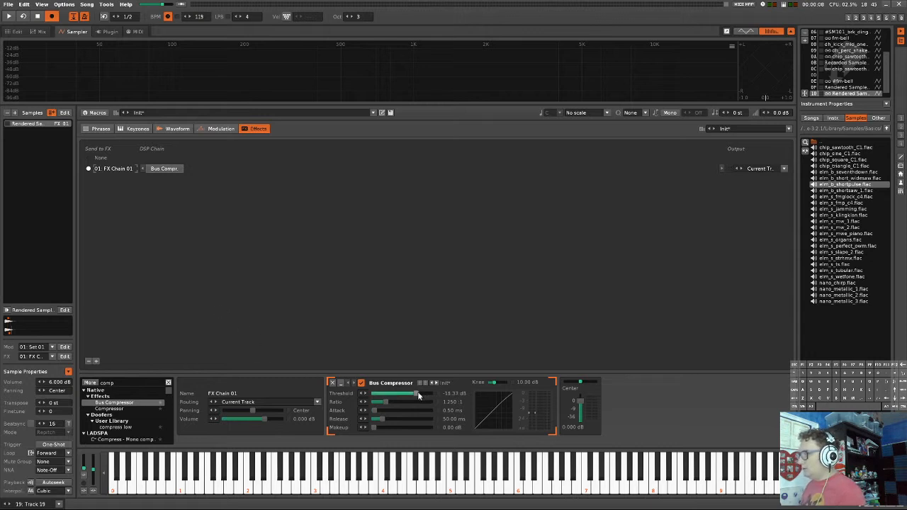
drag(422, 394, 429, 404)
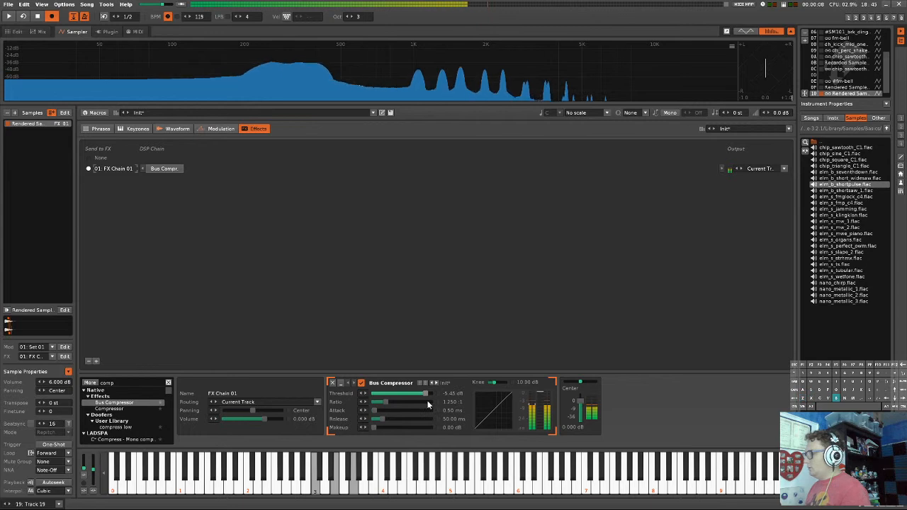
drag(408, 405, 491, 406)
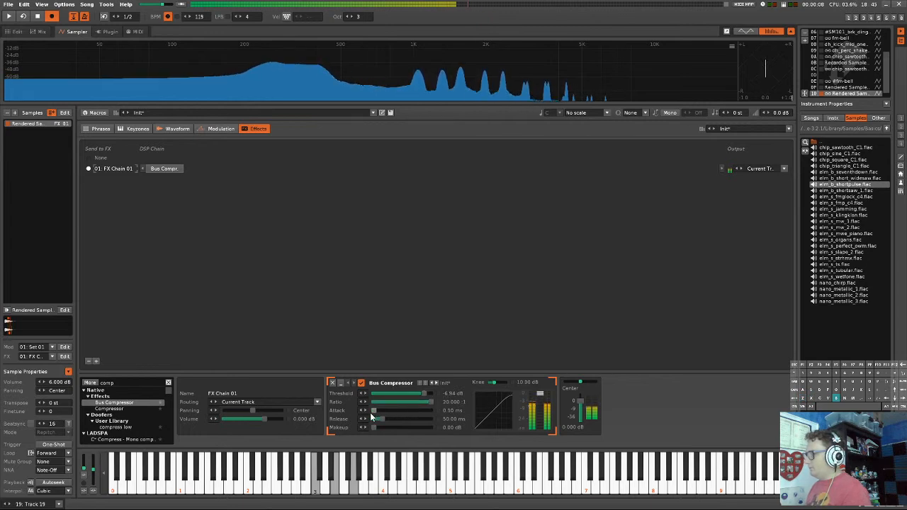
drag(369, 424, 323, 424)
drag(409, 393, 421, 397)
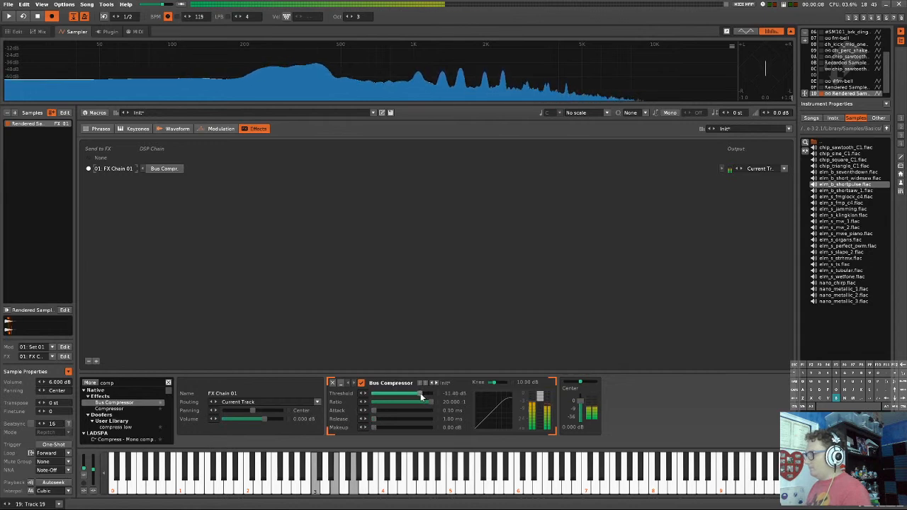
drag(423, 402, 382, 402)
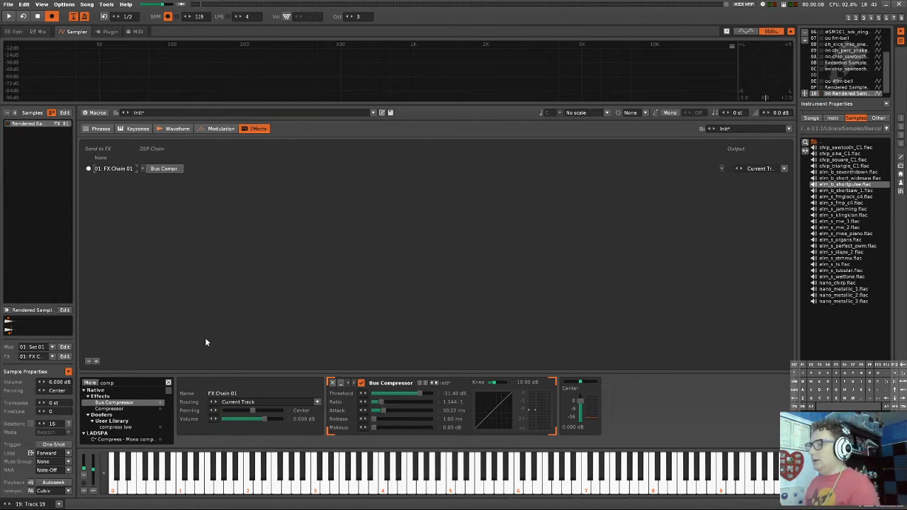
click(15, 33)
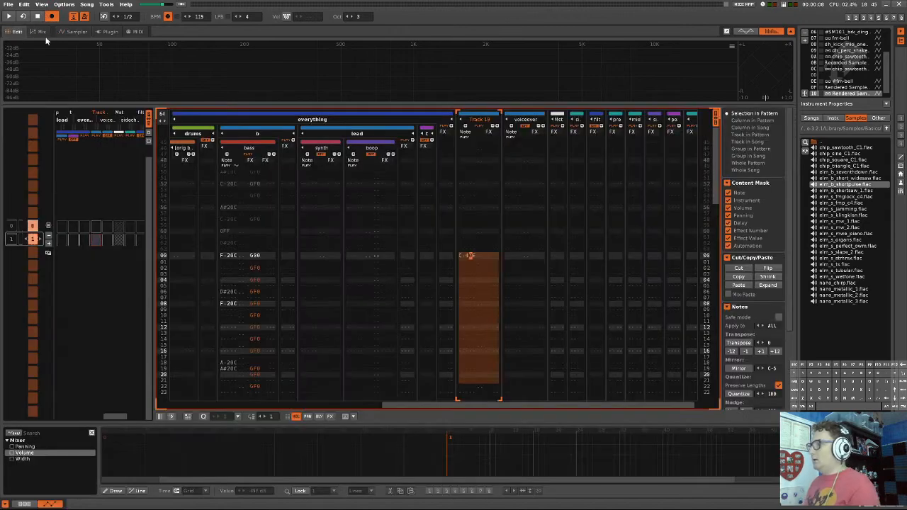
click(45, 32)
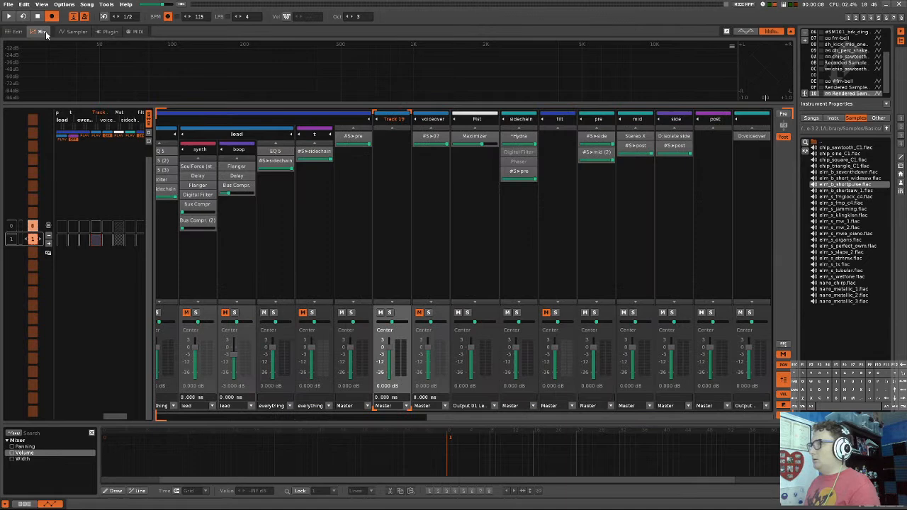
click(62, 32)
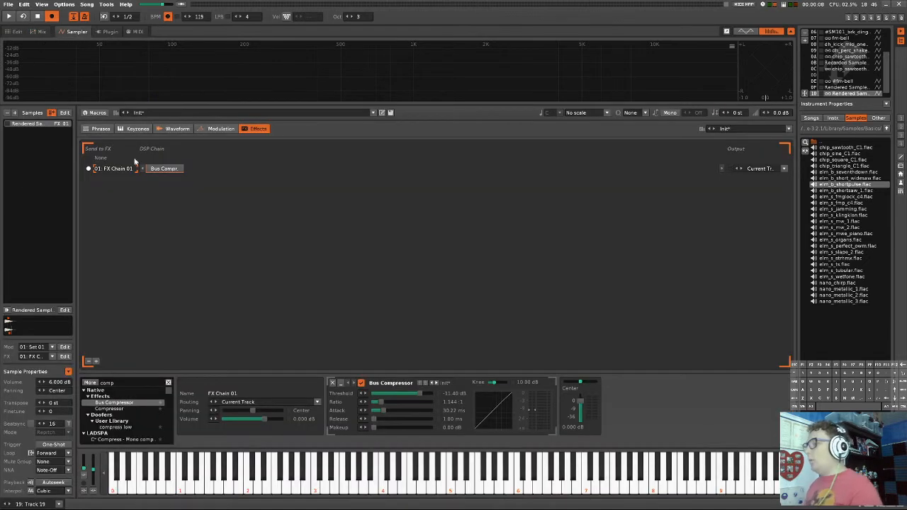
- Delete the note at row 00 of Track 19 in the second pattern, and play the first pattern briefly
click(16, 31)
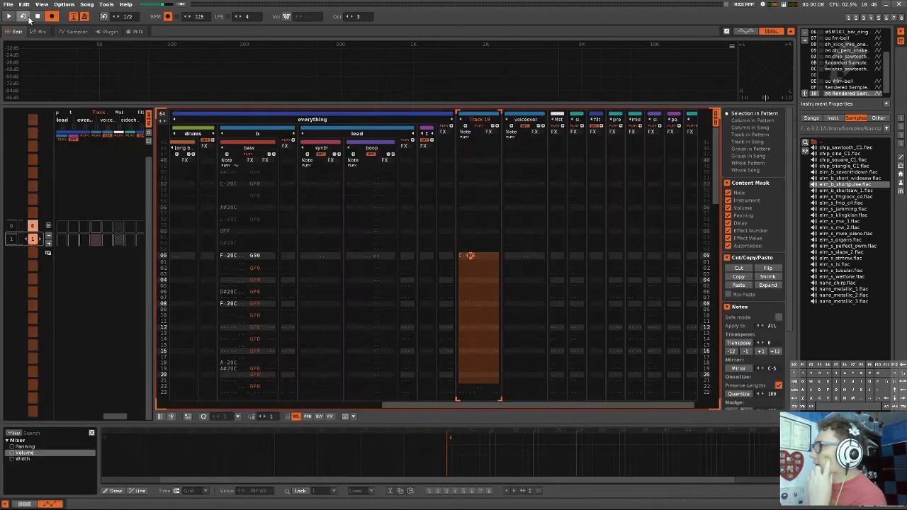
click(466, 260)
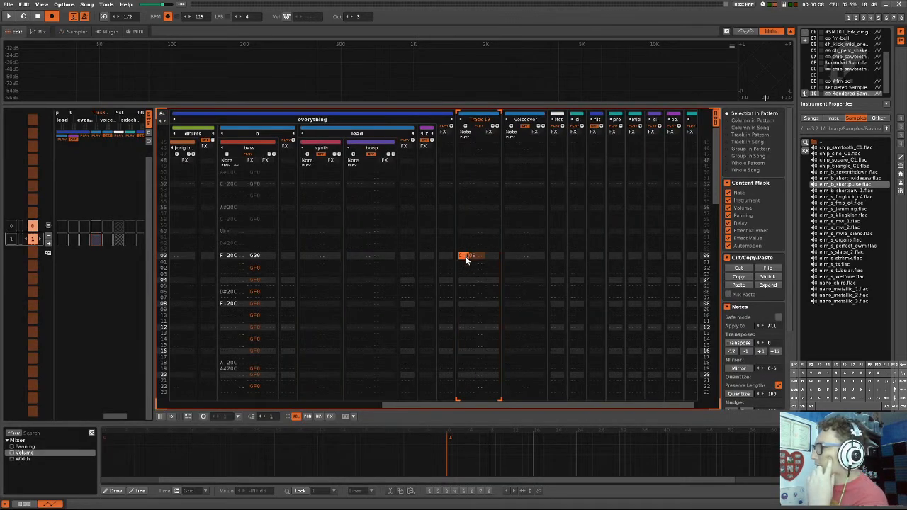
key(Delete)
key(Up)
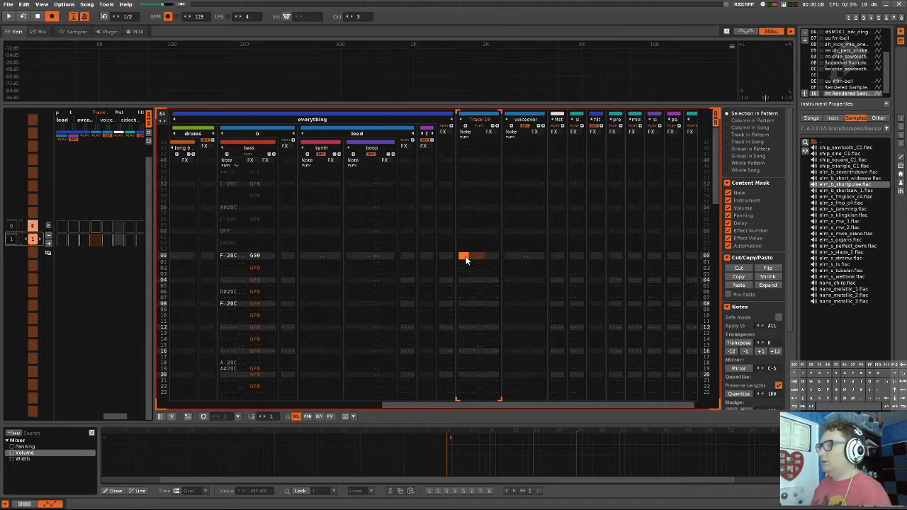
key(space)
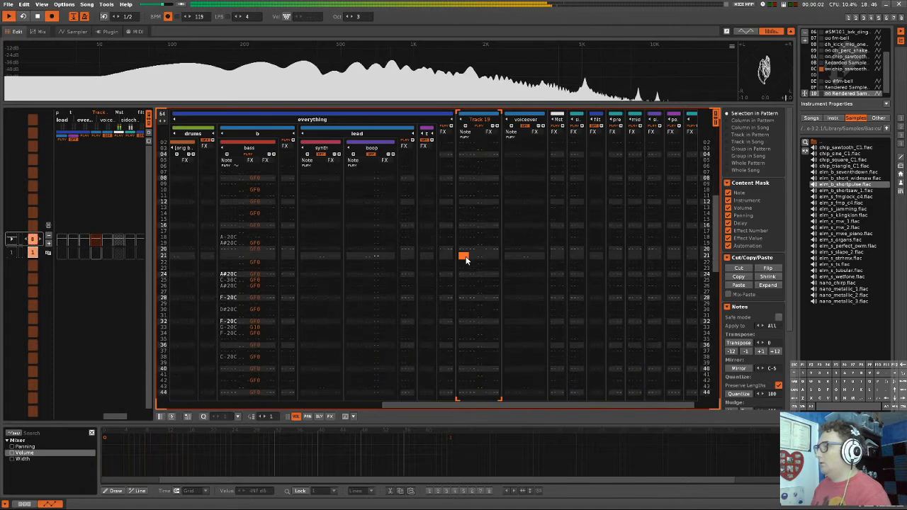
key(space)
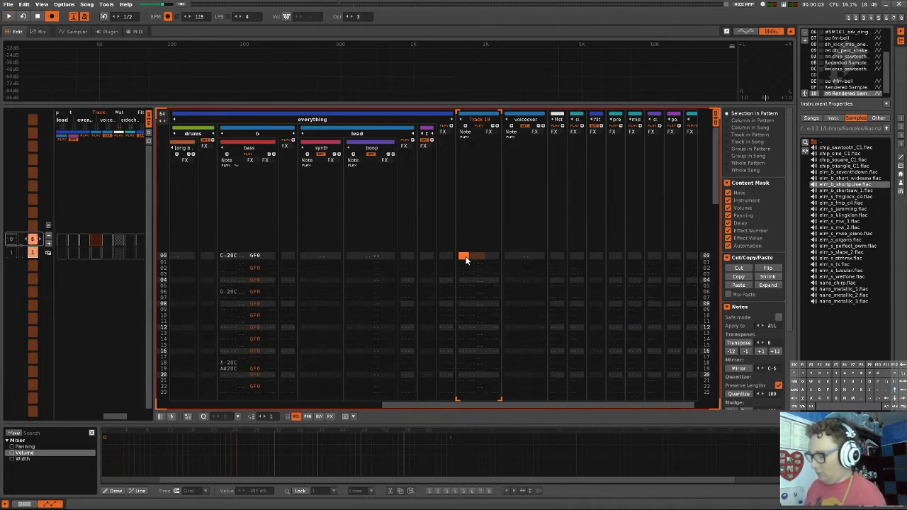
- Undo the last step recording, enter the chord E-3, G-3, C-4 at row 00 of Track 19, and play it
key(ctrl+z)
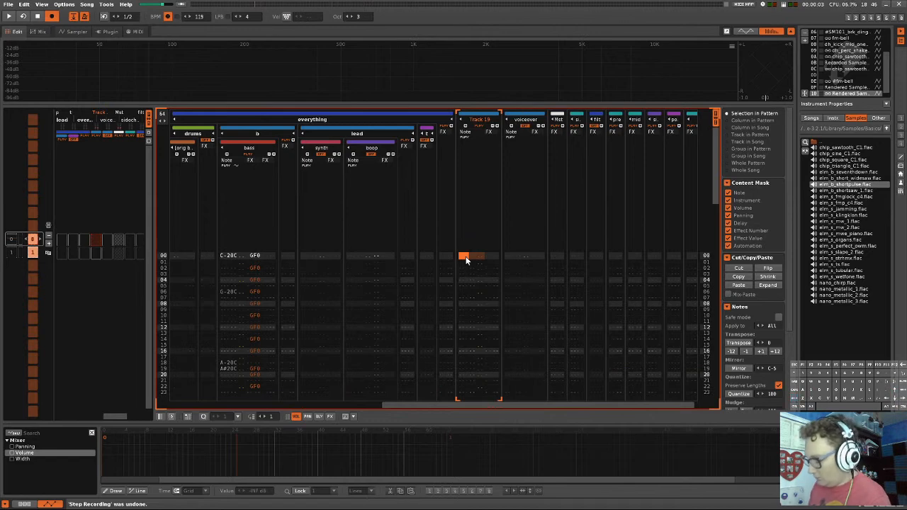
key(shift+c)
key(shift+b)
key(shift+q)
key(space)
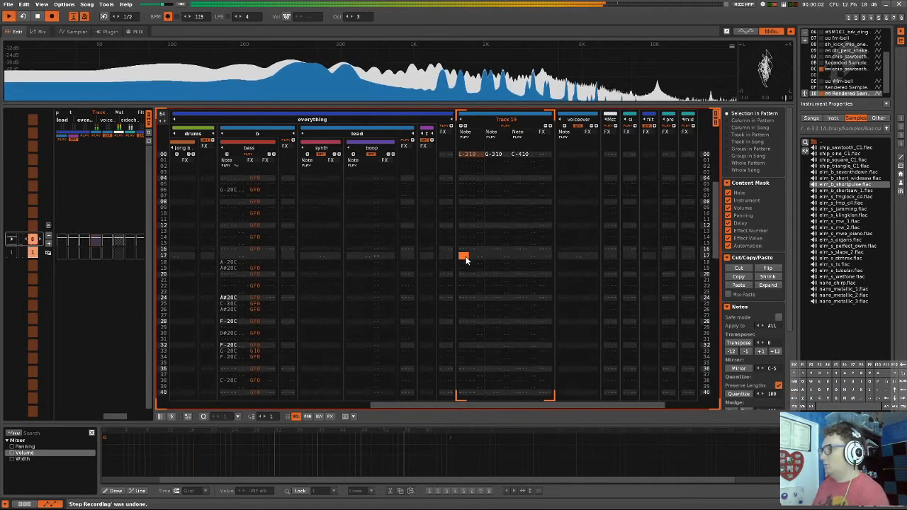
key(space)
- Enter the chord D-3, F-3, A#3 at row 10 of Track 19
scroll(465, 260, up, 16)
scroll(466, 260, down, 2)
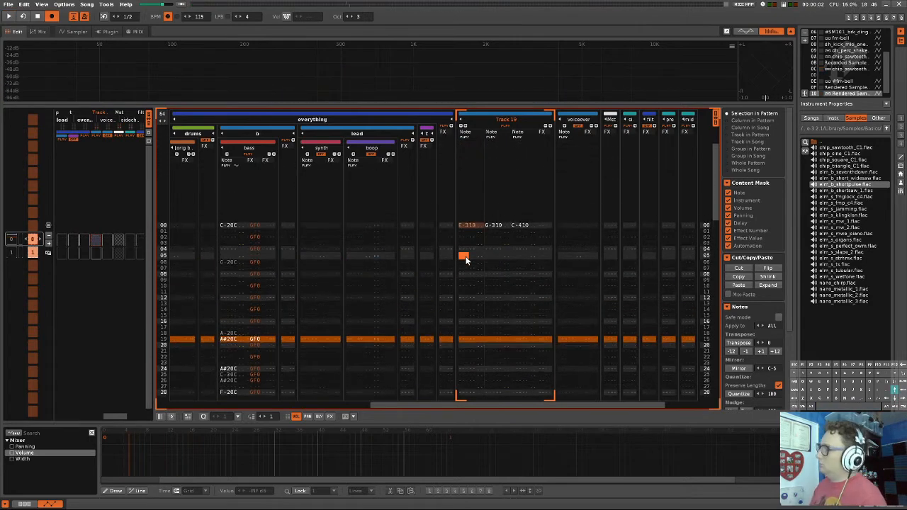
scroll(466, 260, down, 5)
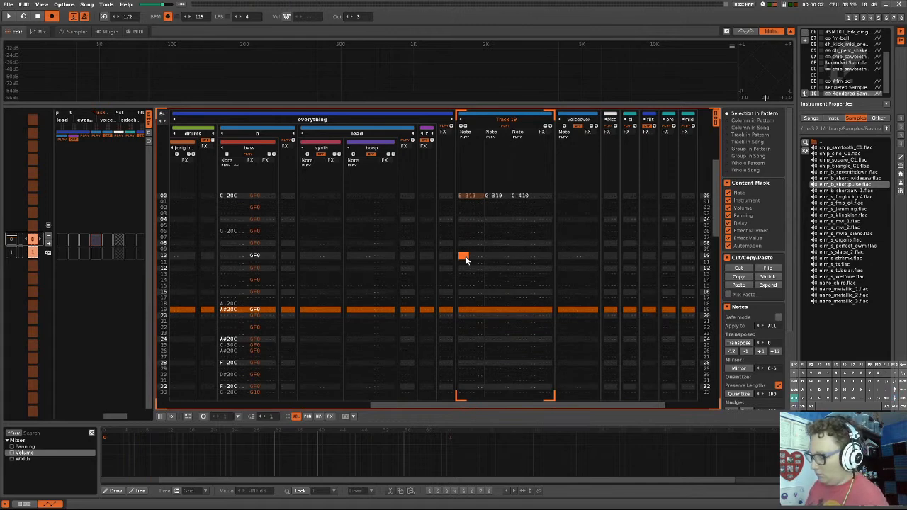
key(x)
key(v)
key(j)
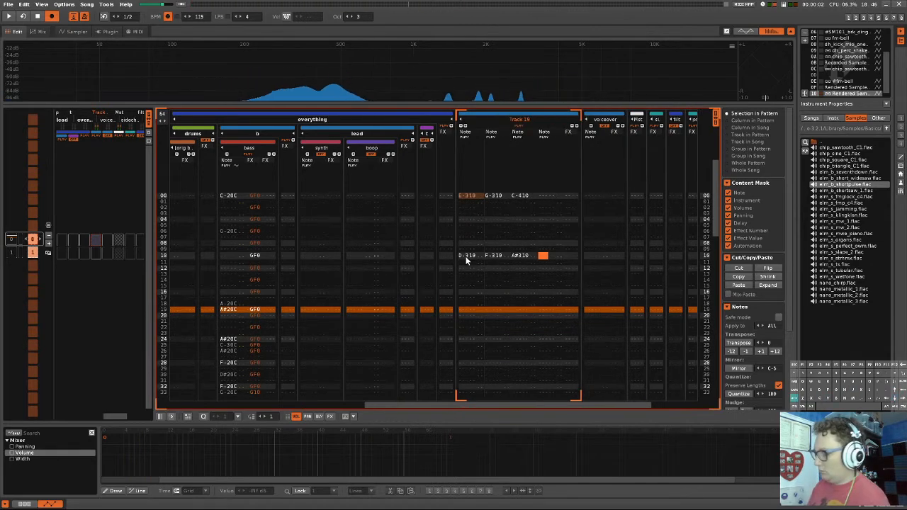
- Enter the chord C-3, F-3, G-3 at row 12 of Track 19 and play the pattern
key(Down)
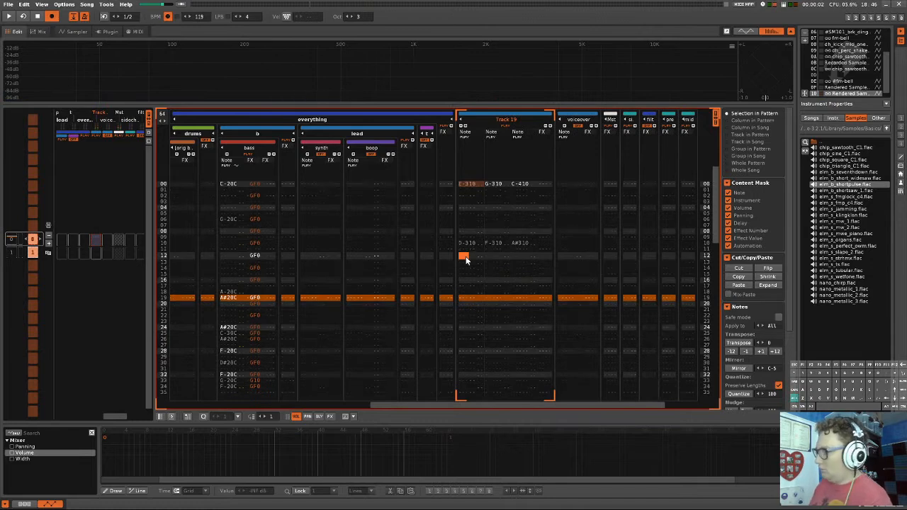
key(z)
key(v)
key(b)
key(space)
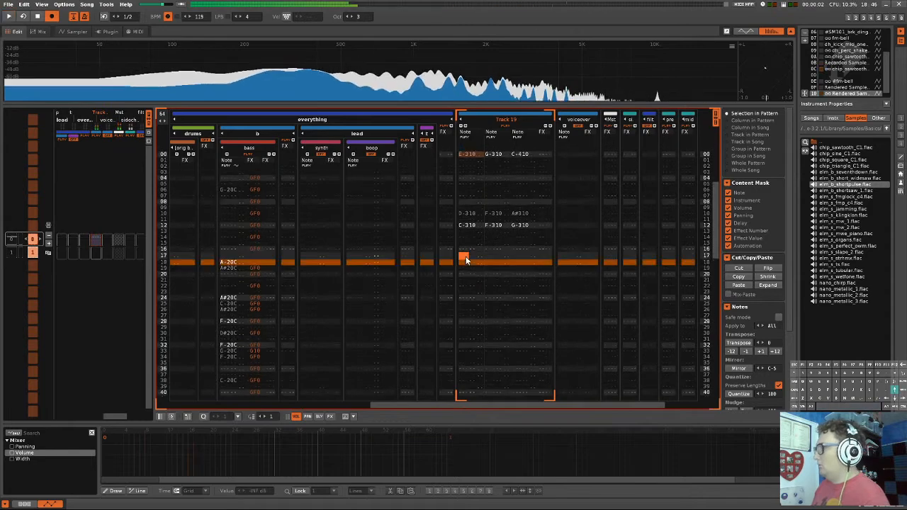
- Move the two chords at rows 10 and 12 of Track 19 to rows 14 and 16, and play the pattern
key(Up)
key(Up)
key(Up)
key(Up)
key(Up)
key(Up)
key(Up)
key(Up)
key(Up)
key(Down)
key(Down)
key(shift+Down)
key(shift+Down)
key(ctrl+x)
key(Down)
key(Down)
key(ctrl+v)
key(space)
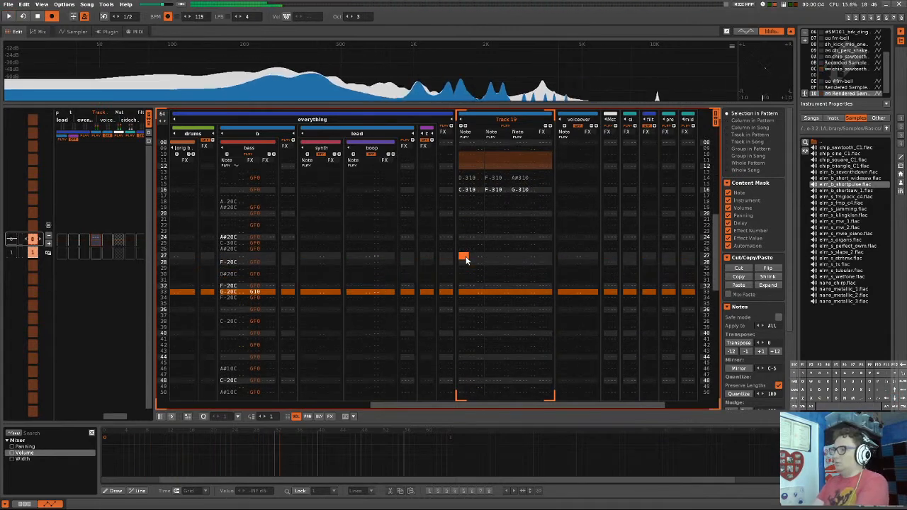
key(space)
key(space)
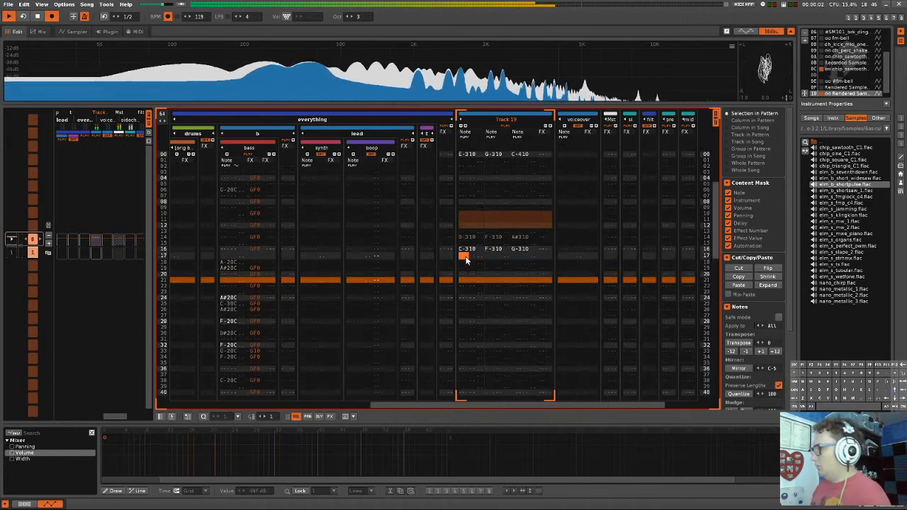
key(space)
- Try the chord G-3, A-3, C-4 at row 32 of Track 19
key(Down)
key(Down)
key(Down)
key(Down)
key(Down)
key(Down)
key(Down)
key(Down)
key(Down)
key(Down)
key(Down)
key(Down)
key(Down)
key(Down)
key(Down)
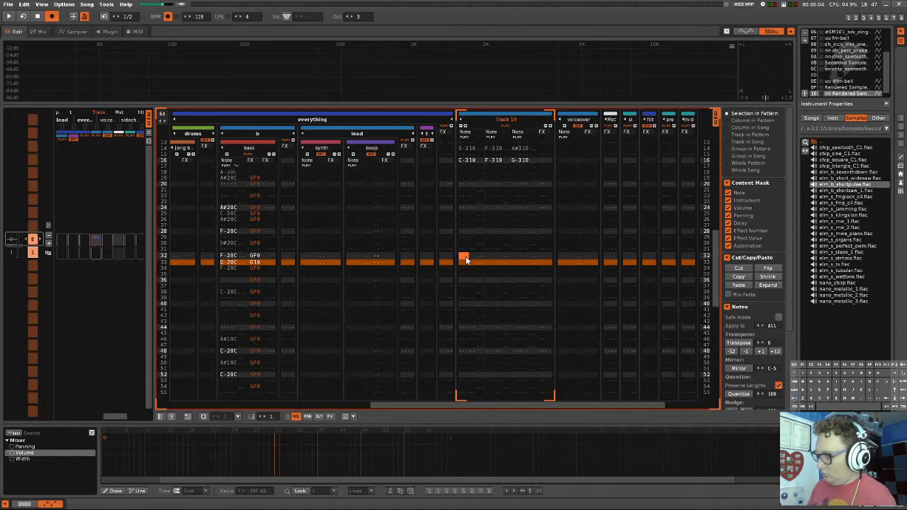
key(b)
key(n)
key(comma)
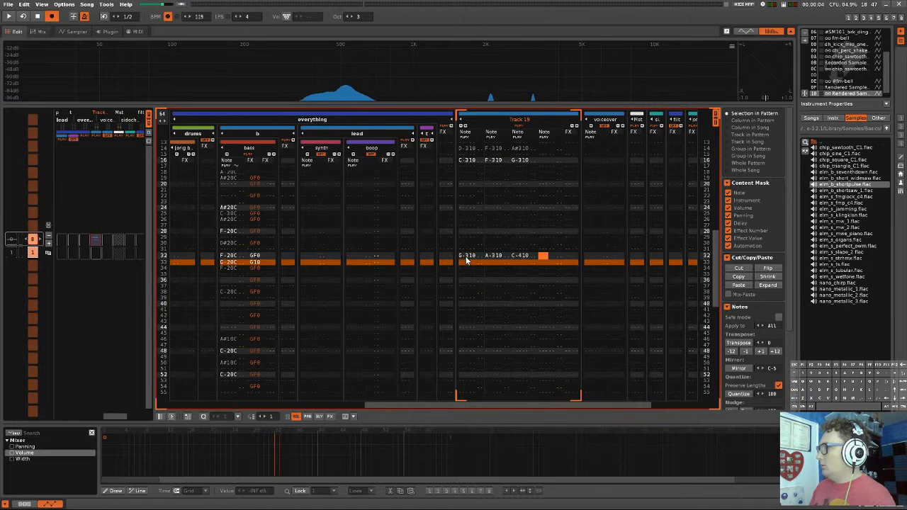
- Replace the chord at row 32 of Track 19 with F-3, G-3, C-4 and play the pattern
key(Up)
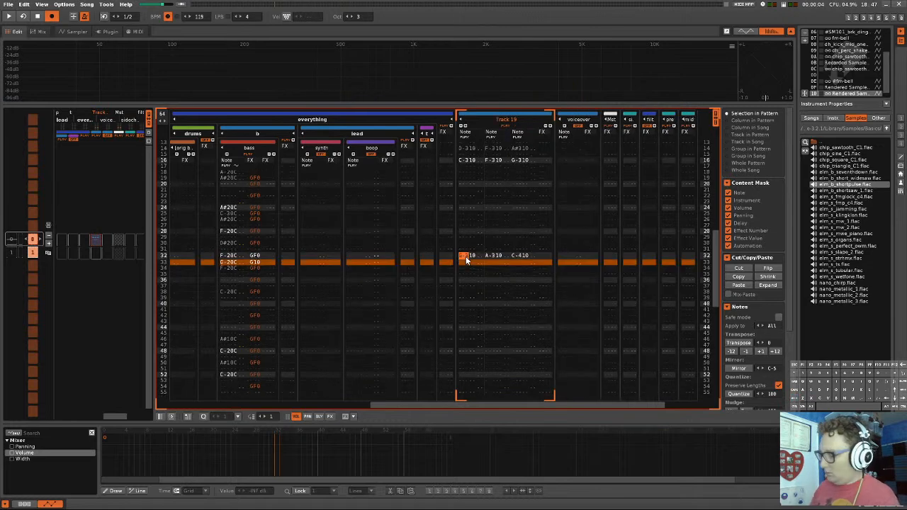
key(v)
key(b)
key(comma)
key(space)
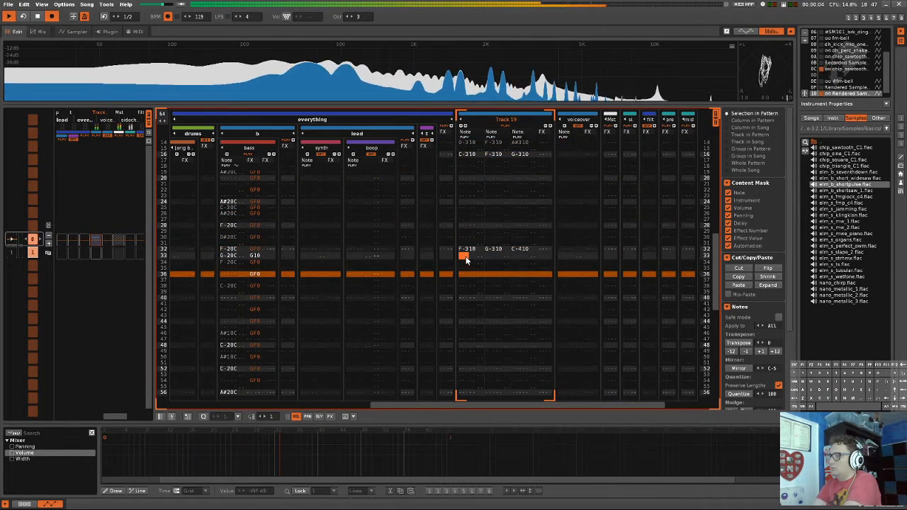
- Enter the chord D#3, F-3, A#3 at row 48 of Track 19
key(Down)
key(Down)
key(Down)
key(Down)
key(Down)
key(Down)
key(Down)
key(Down)
key(Down)
key(Down)
key(Down)
key(Down)
key(Down)
key(Down)
key(Down)
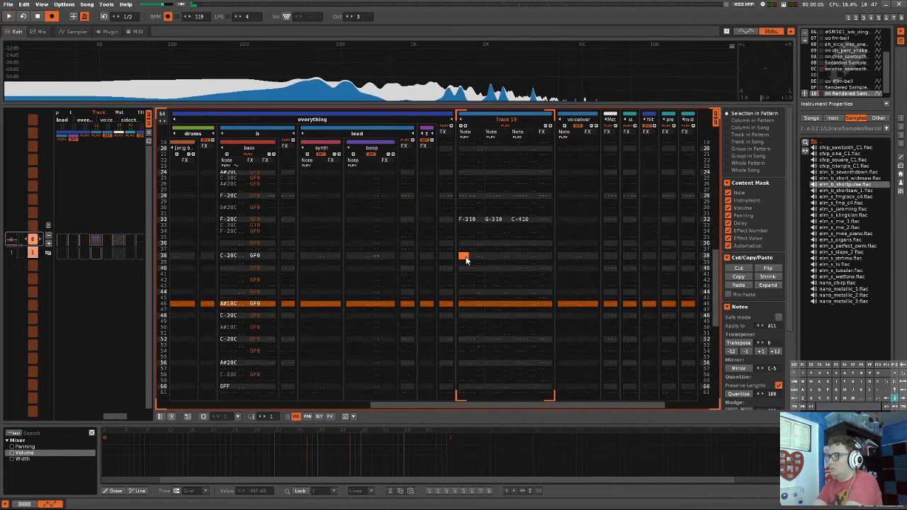
key(Up)
key(Up)
key(Up)
key(Up)
key(Up)
key(Down)
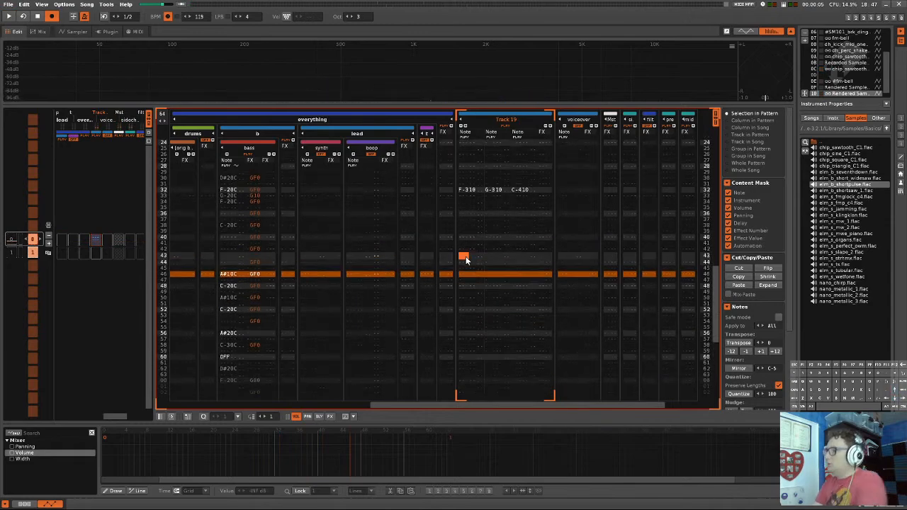
key(Down)
key(Down)
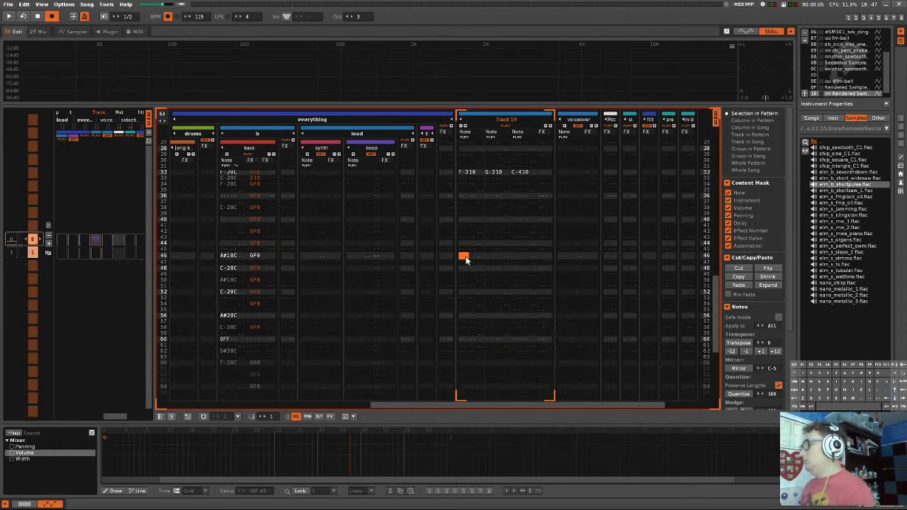
key(Up)
key(Up)
key(Up)
key(Up)
key(Up)
key(Up)
key(Up)
key(Up)
key(Up)
key(Up)
key(Down)
key(Down)
key(Down)
key(Down)
key(Down)
key(Down)
key(Down)
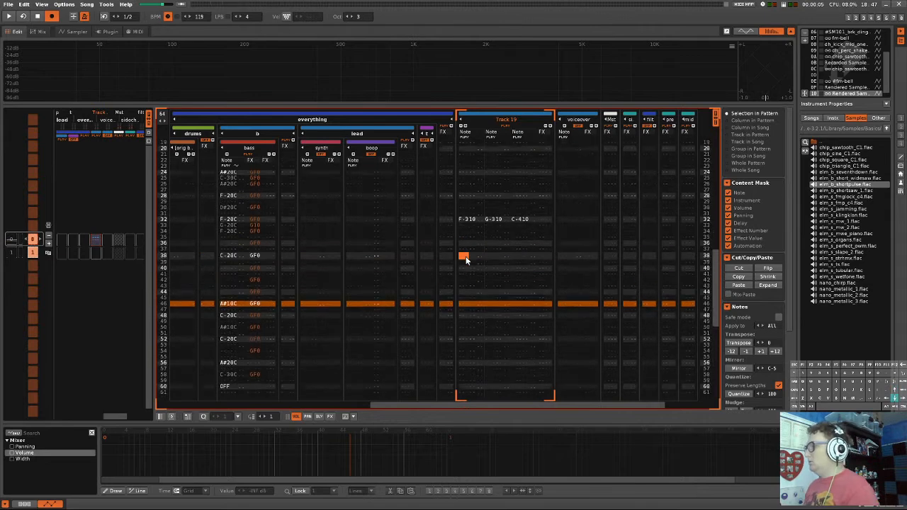
key(Down)
key(Down)
key(Down)
key(Down)
key(Down)
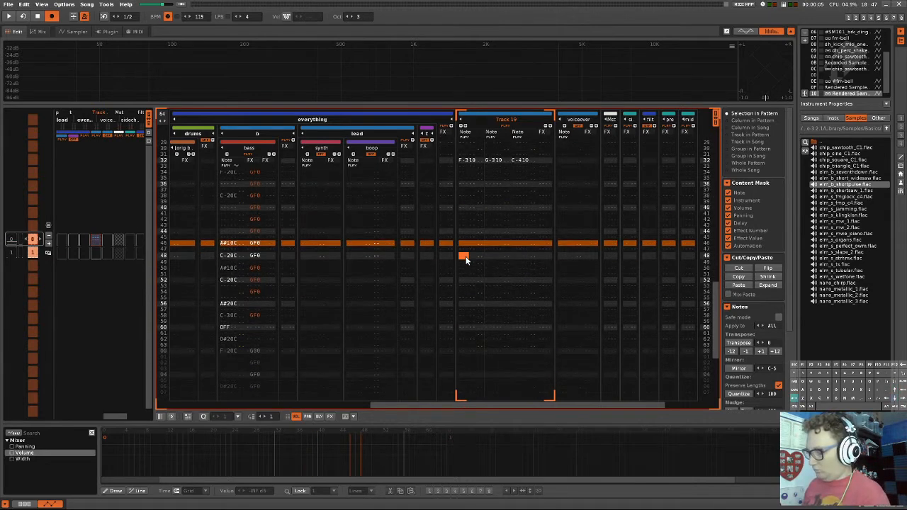
key(d)
key(v)
key(j)
- Enter the chord F-3, G-3, C-4 at row 50 of Track 19
key(Up)
key(Up)
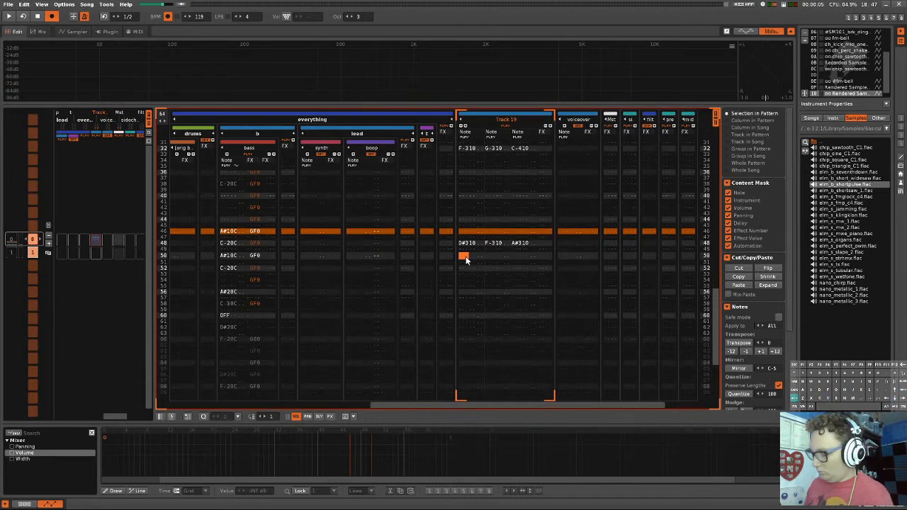
key(v)
key(b)
key(q)
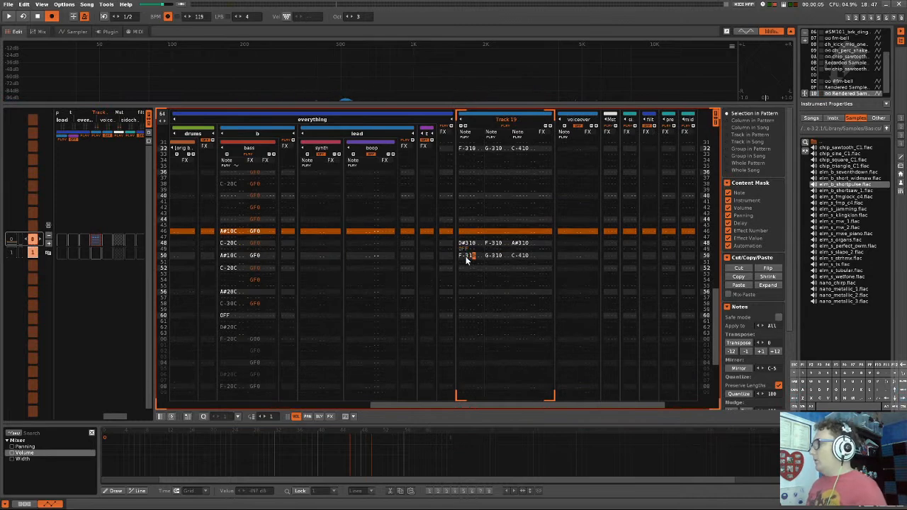
- Add note-offs in all three note columns at row 49 of Track 19 and play the pattern
key(Up)
key(a)
key(Right)
key(Right)
key(Right)
key(Right)
key(Right)
key(Up)
key(a)
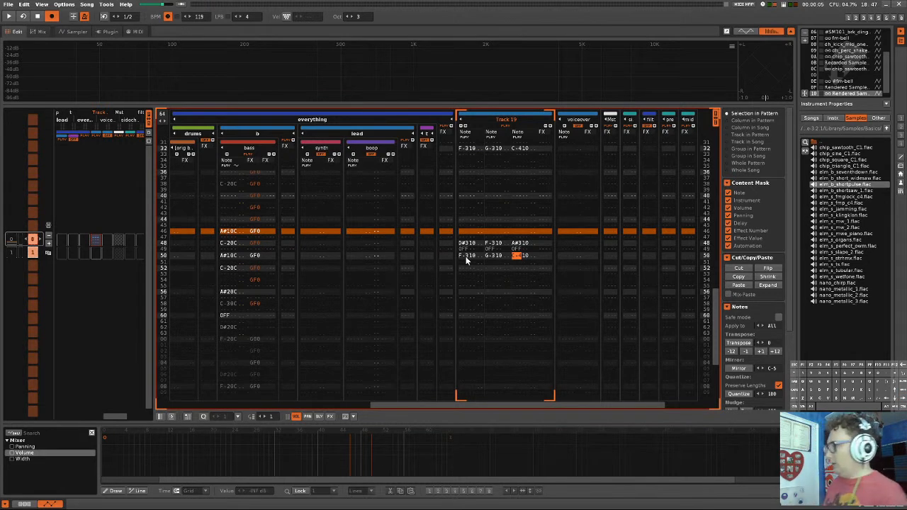
key(space)
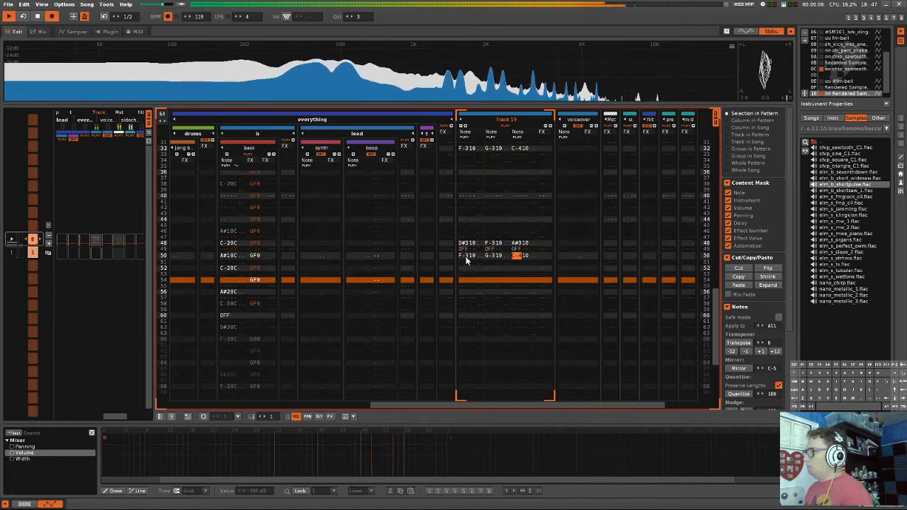
- Enter the volume cut command C05 in Track 19's effect column at row 53
scroll(466, 261, down, 10)
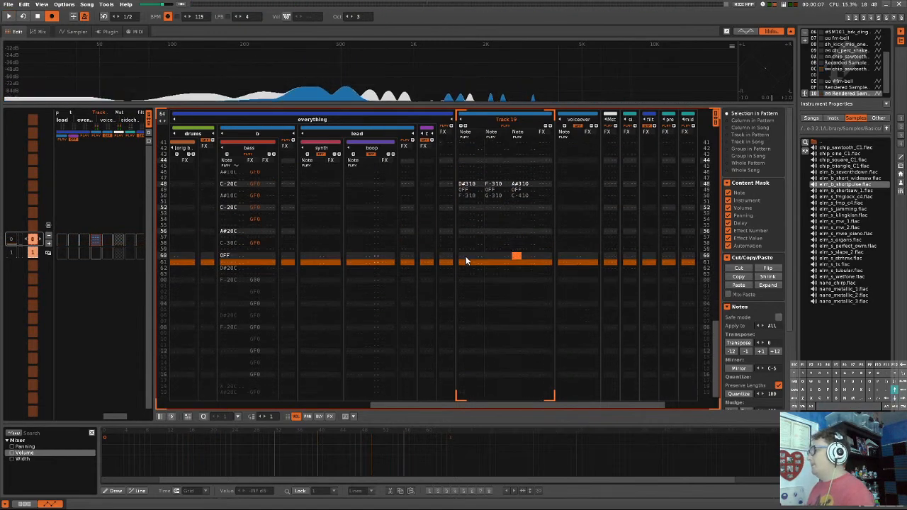
scroll(466, 261, up, 14)
scroll(467, 261, down, 12)
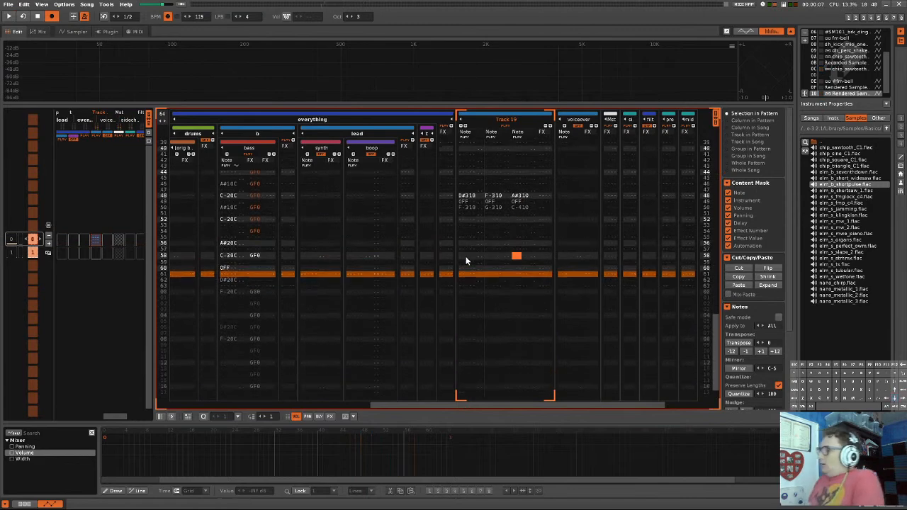
scroll(466, 261, up, 2)
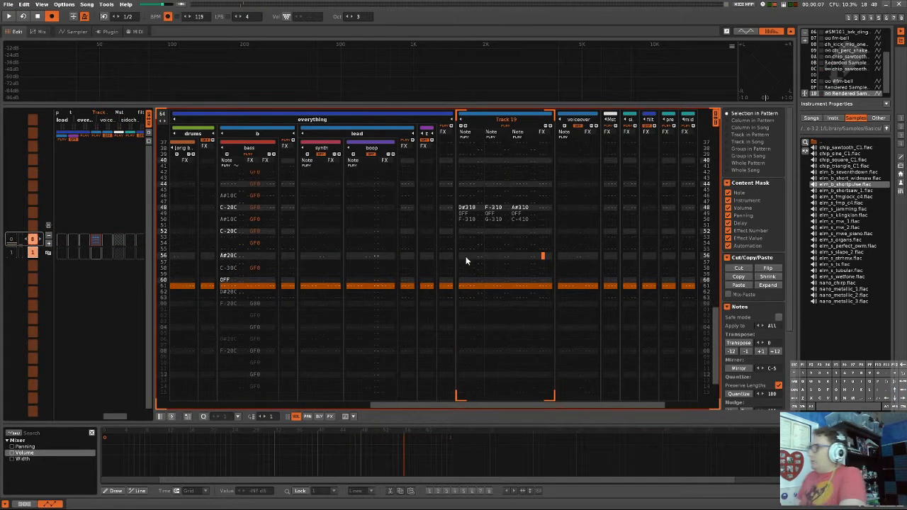
scroll(466, 260, up, 3)
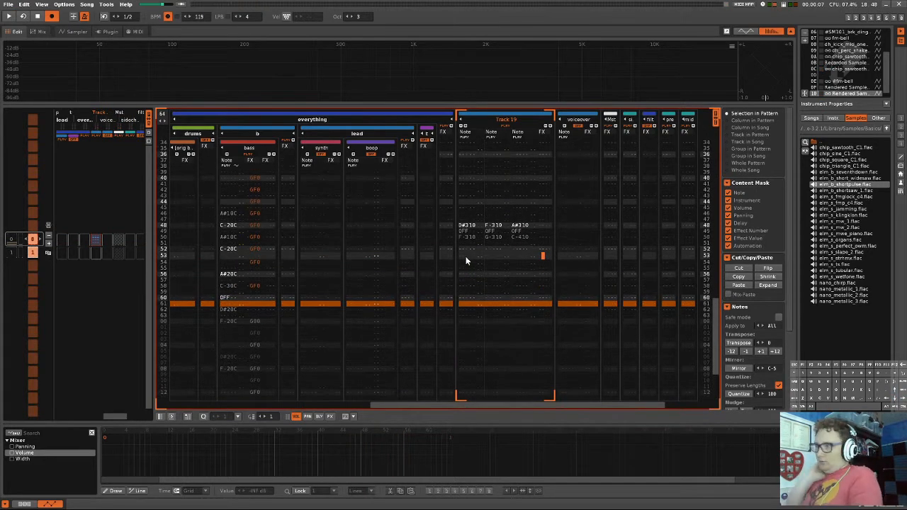
text(c)
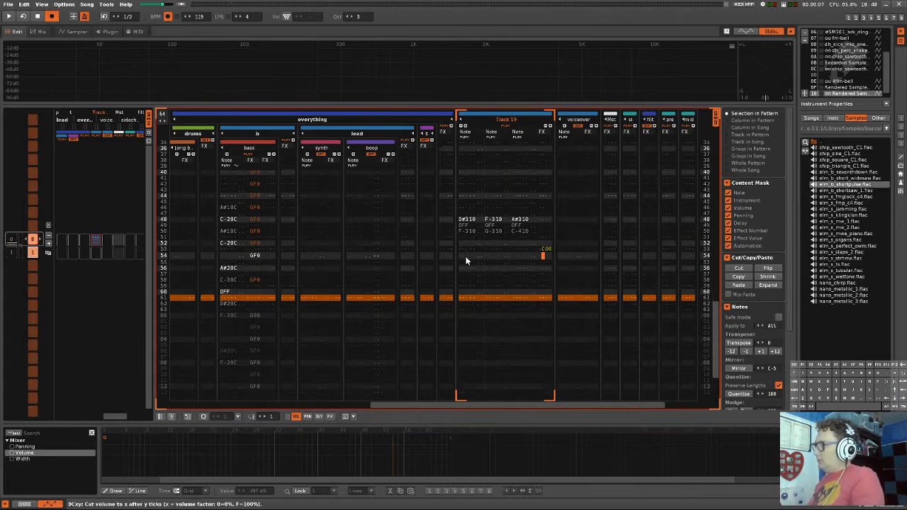
scroll(466, 261, up, 2)
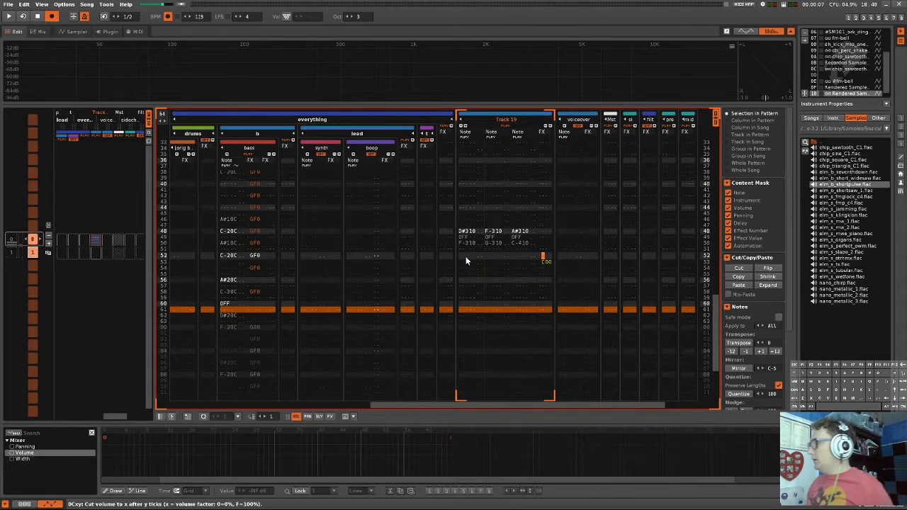
scroll(467, 260, down, 1)
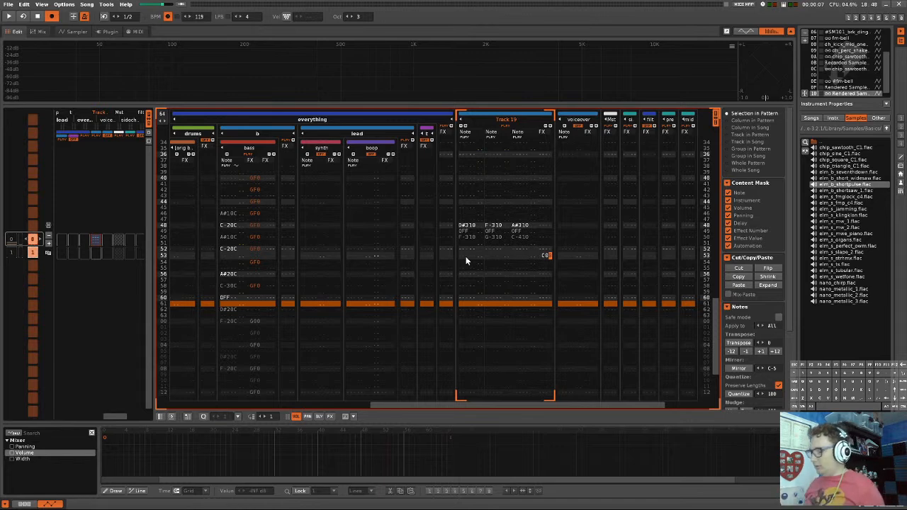
key(shift+Right)
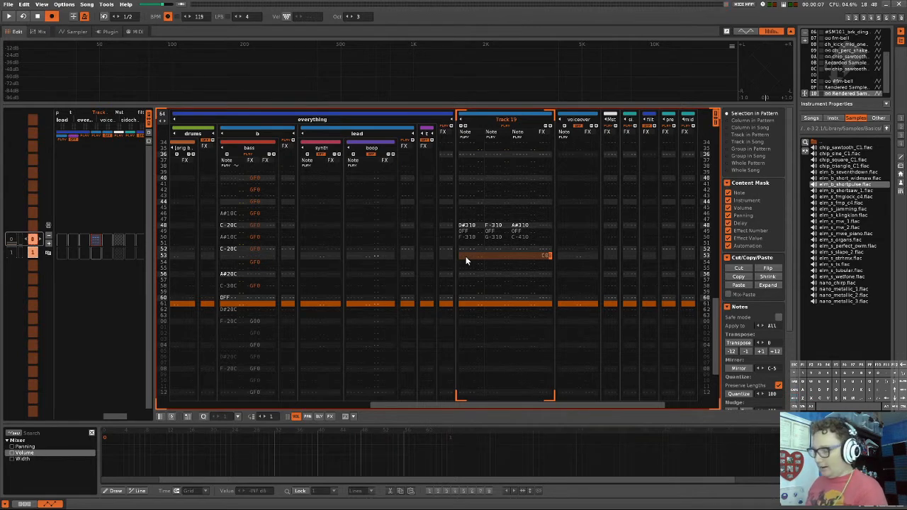
text(5)
key(Left)
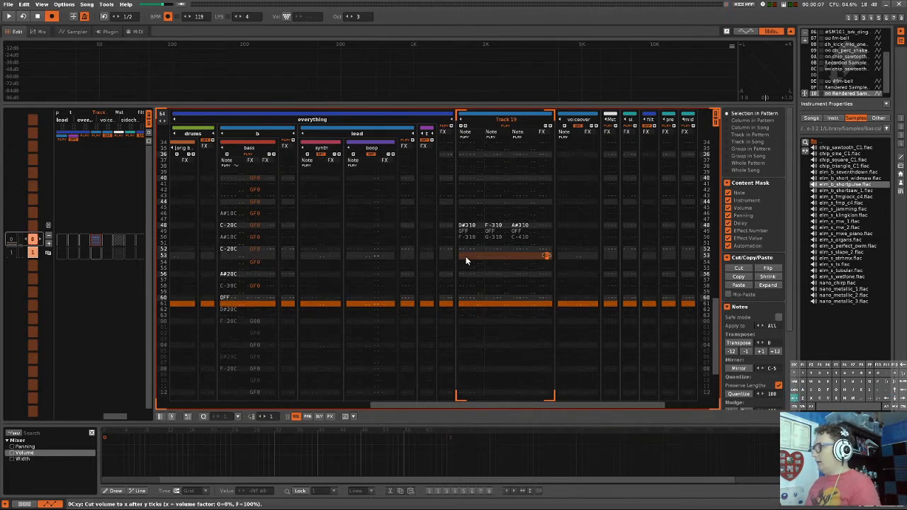
- Enter the volume cuts C0A, C03, C05, C0A and C00 at rows 54 to 58 of Track 19 and play the pattern
key(Left)
key(Down)
text(ccccc)
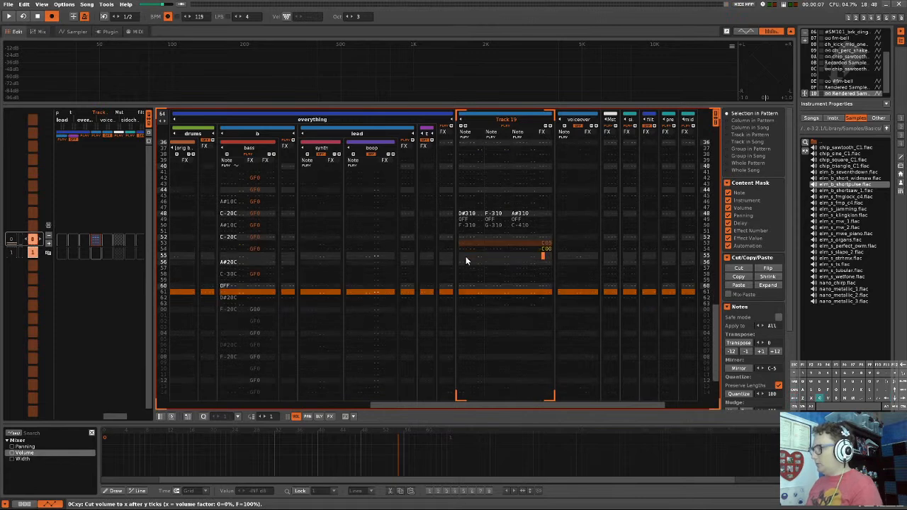
key(Up)
key(Up)
key(Up)
key(Up)
key(Up)
key(Right)
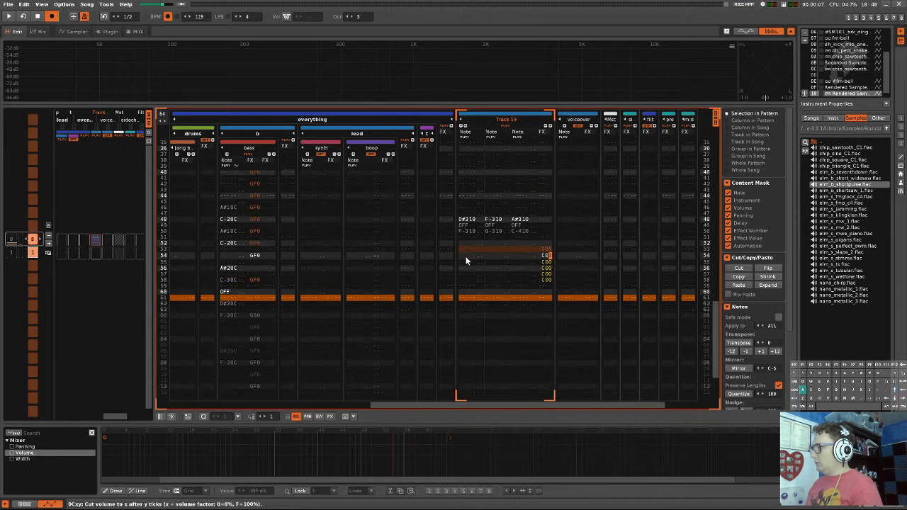
text(435)
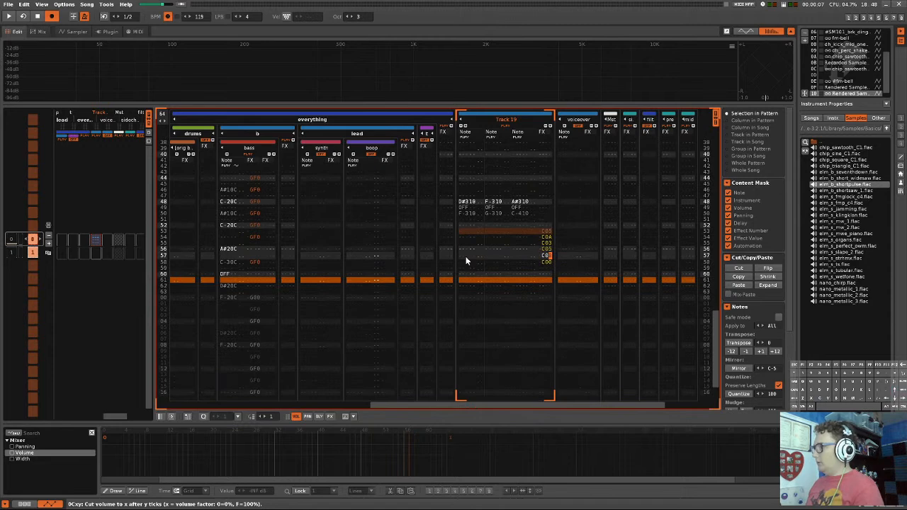
key(space)
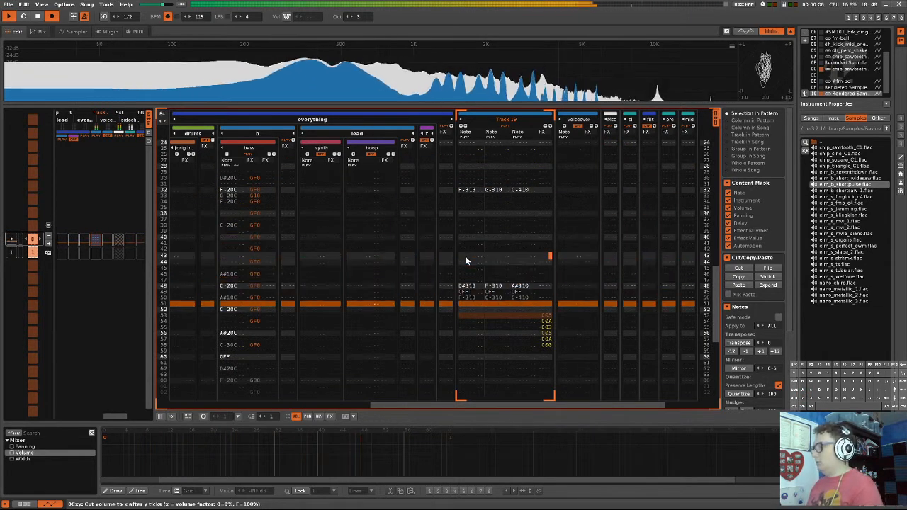
key(space)
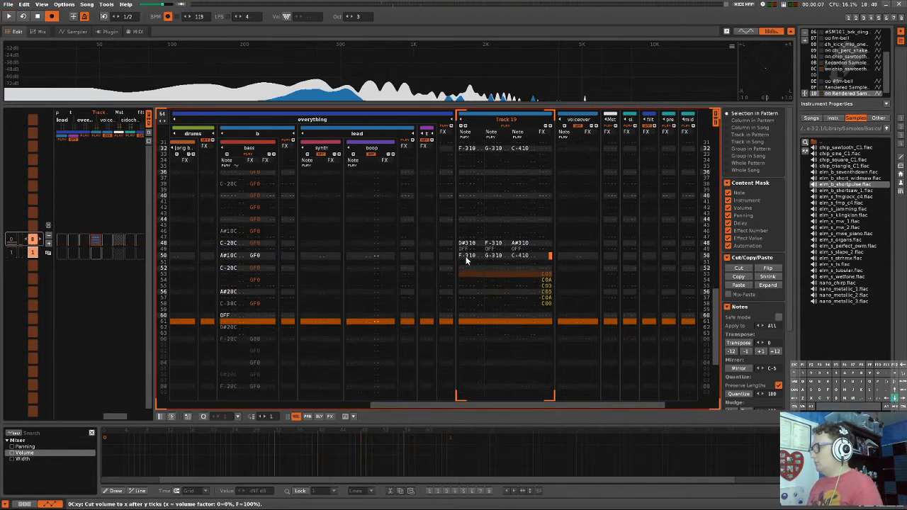
- Copy the volume cut sequence so it fills rows 51 to 63 of Track 19, and play the pattern
scroll(465, 261, down, 2)
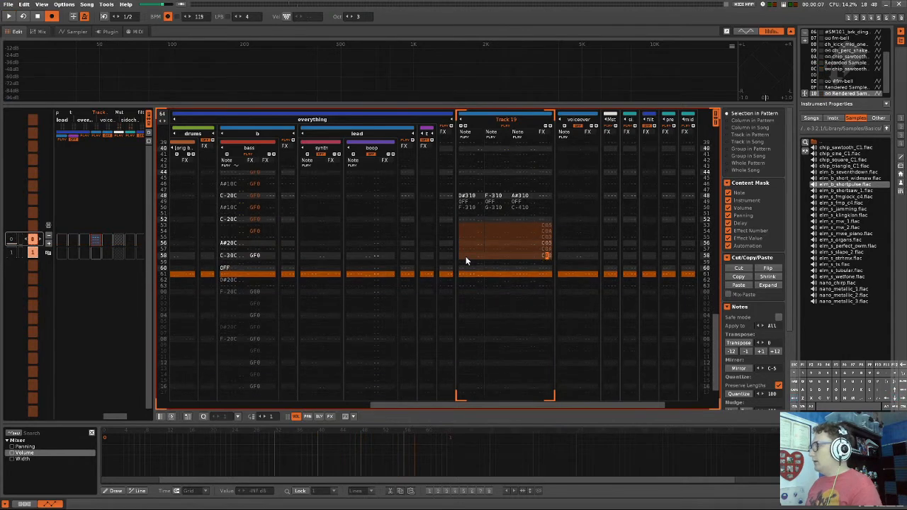
scroll(465, 261, up, 4)
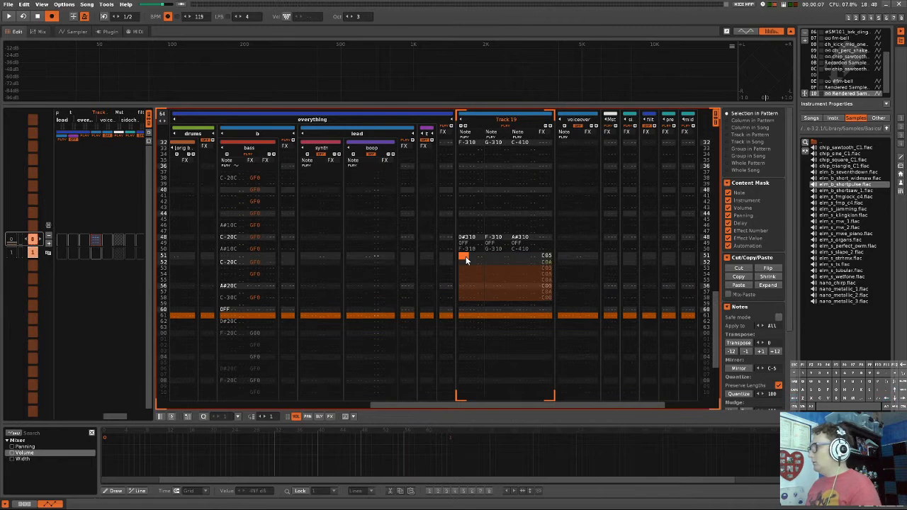
scroll(466, 261, down, 4)
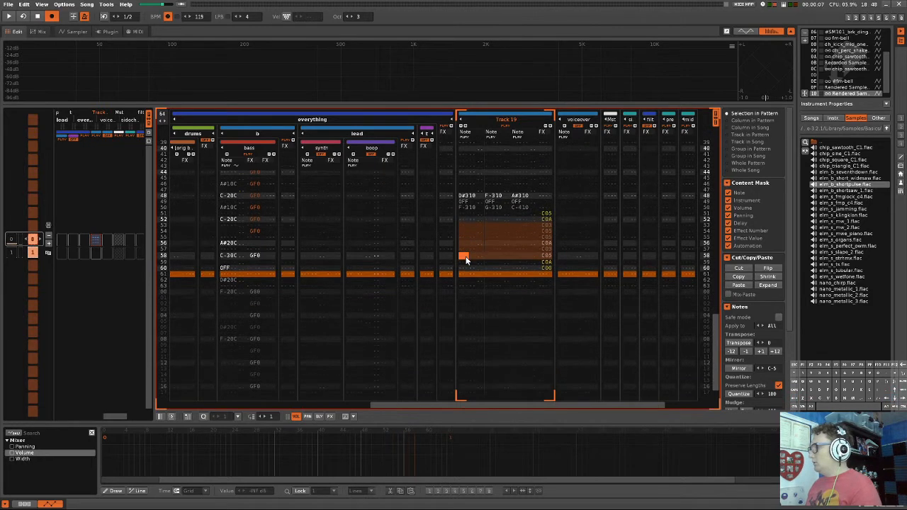
key(space)
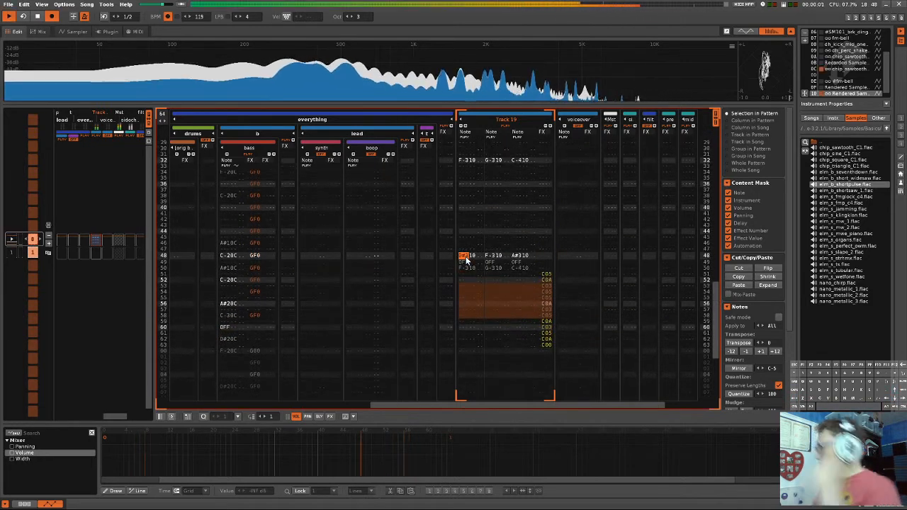
scroll(466, 261, up, 8)
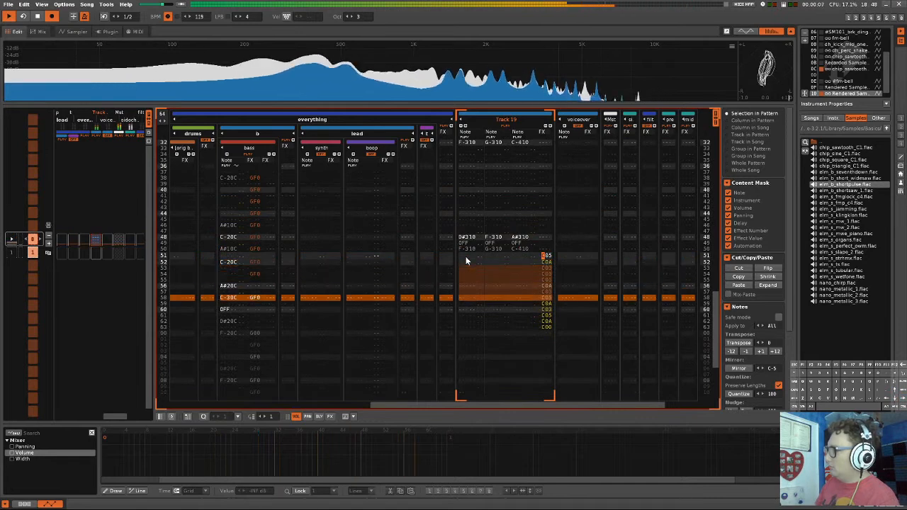
key(space)
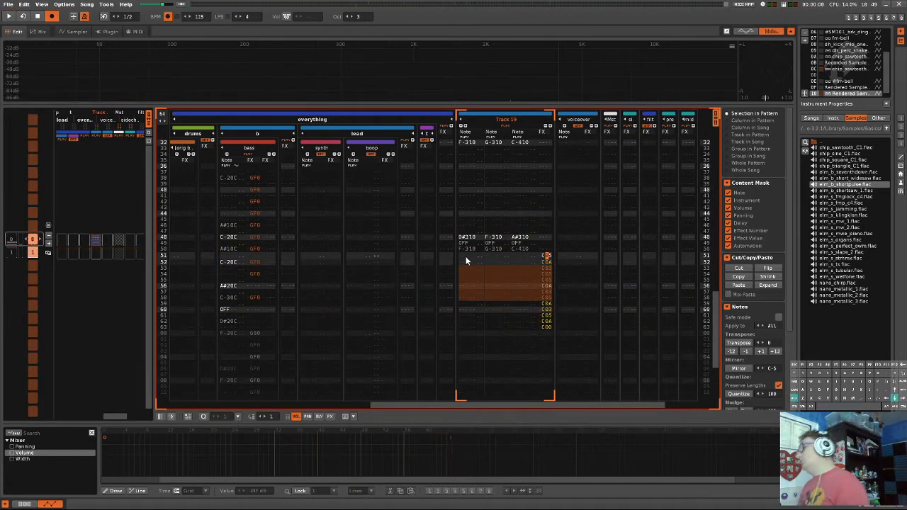
- Clear the volume cuts from rows 51 to 57 of Track 19 and play the pattern
scroll(466, 260, down, 7)
scroll(465, 261, up, 1)
key(space)
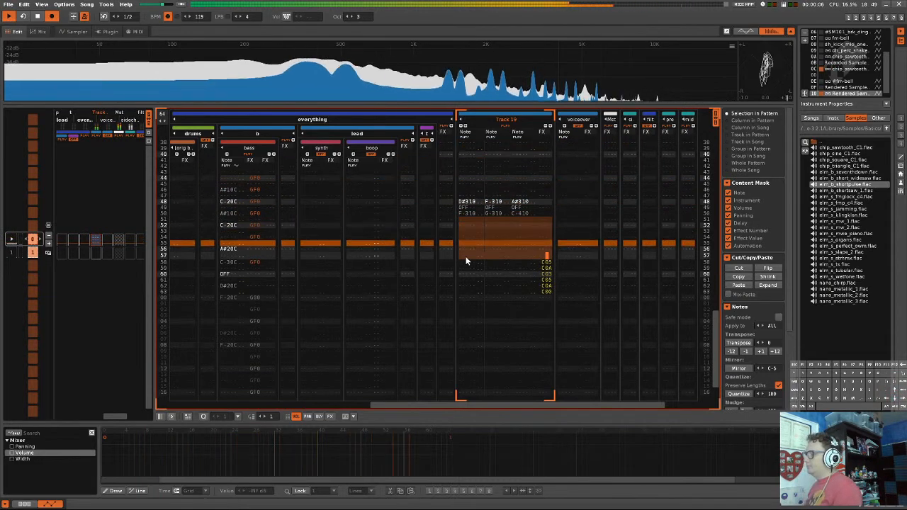
key(space)
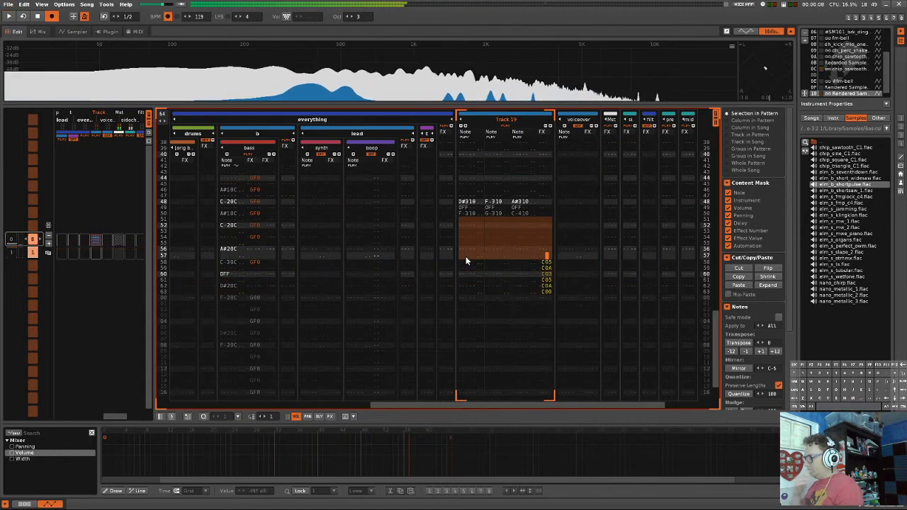
- Change the volume cut at row 63 of Track 19 to C07 and save the song
click(547, 291)
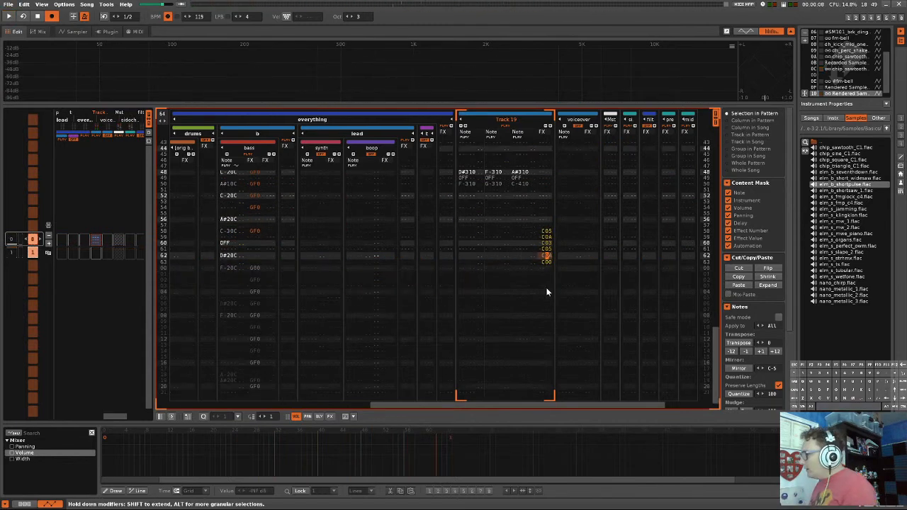
key(Down)
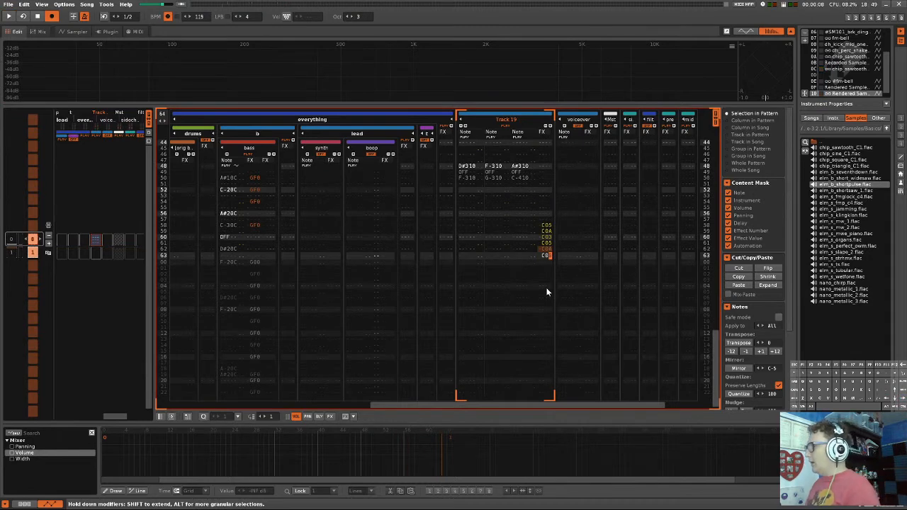
text(7)
key(Up)
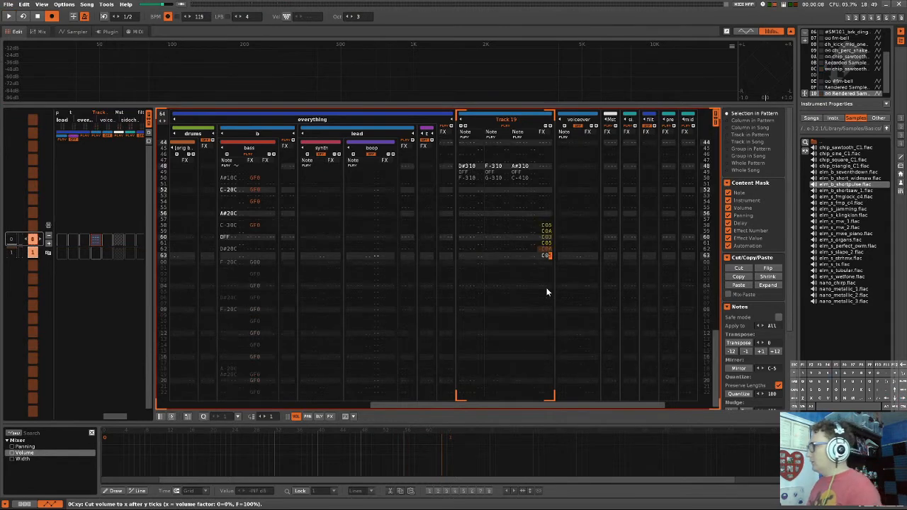
key(ctrl+s)
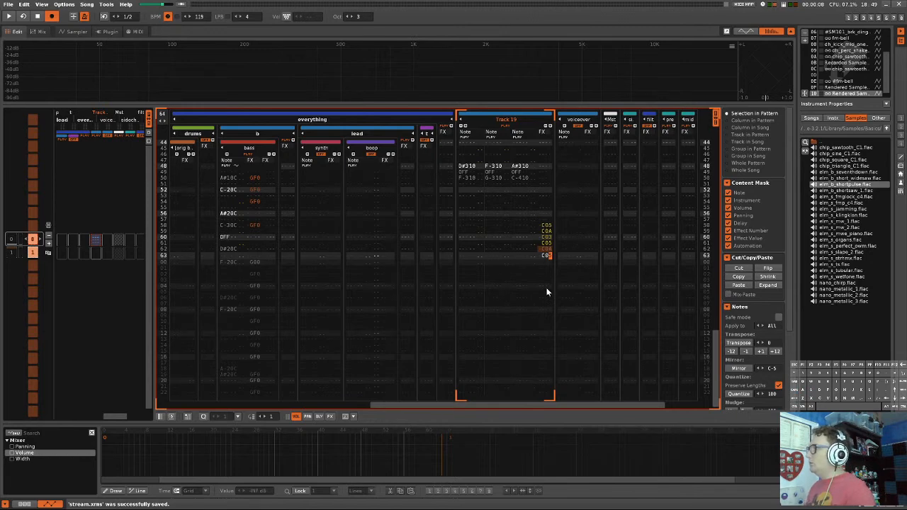
- Play the pattern to hear the Track 19 chords and closing volume cuts over the bass
scroll(523, 406, right, 2)
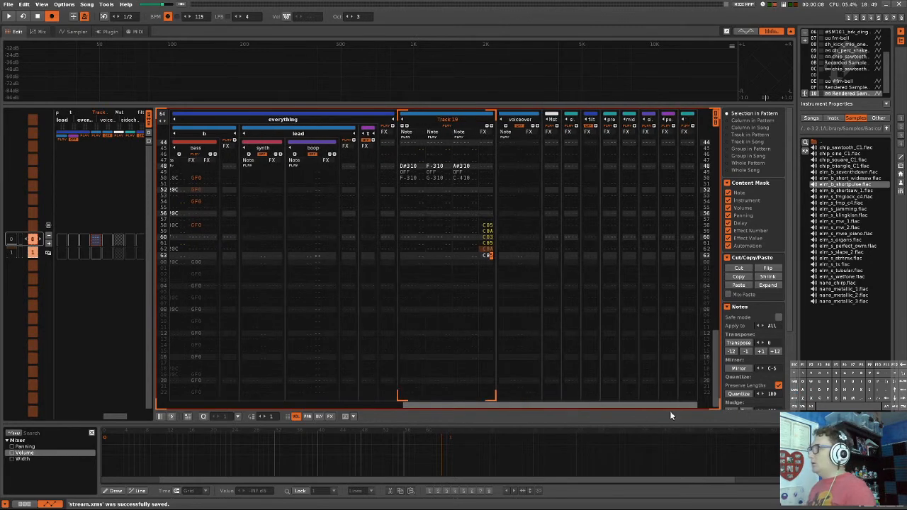
click(691, 185)
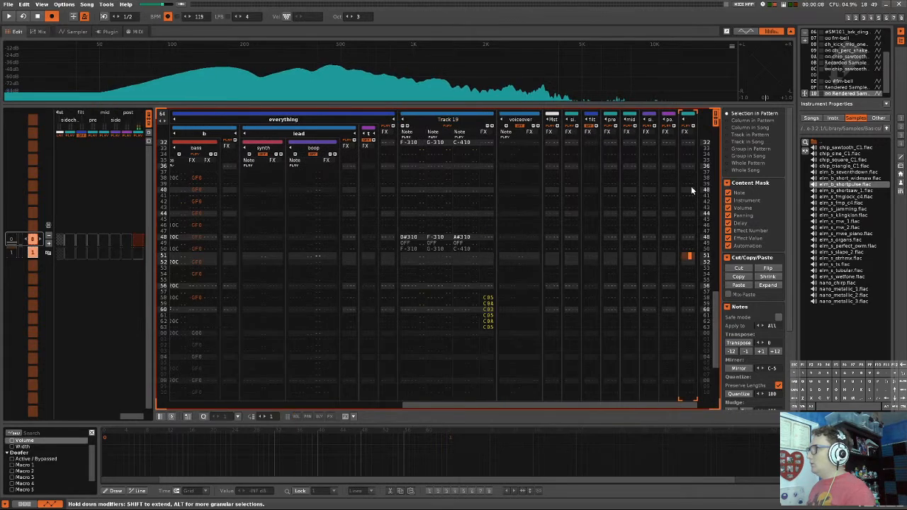
click(458, 207)
scroll(388, 315, down, 4)
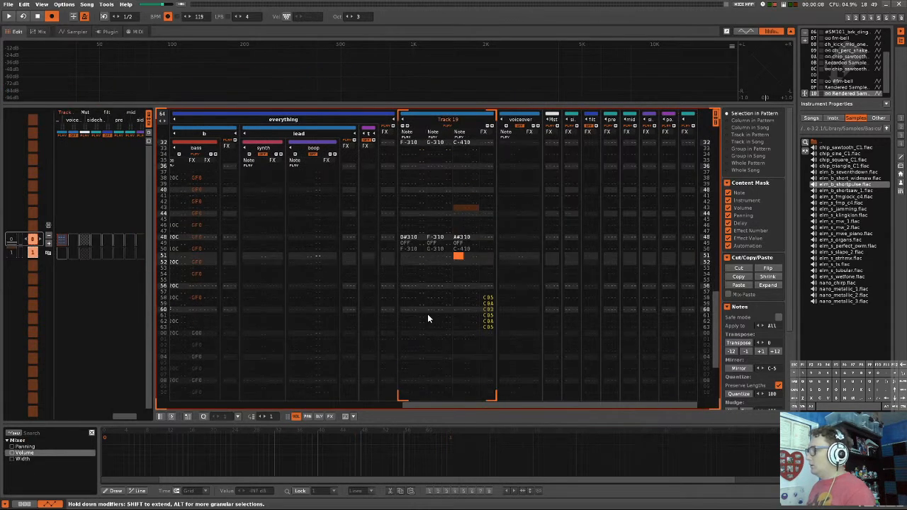
click(430, 309)
key(space)
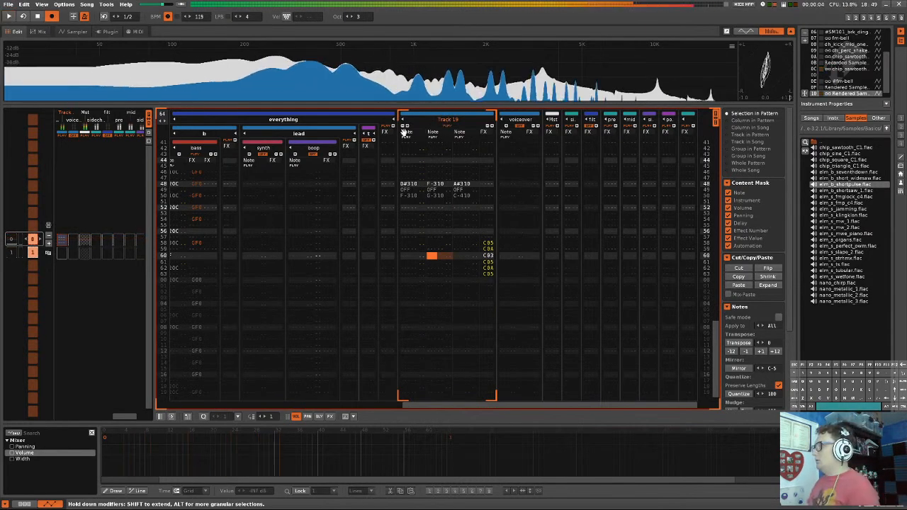
click(231, 140)
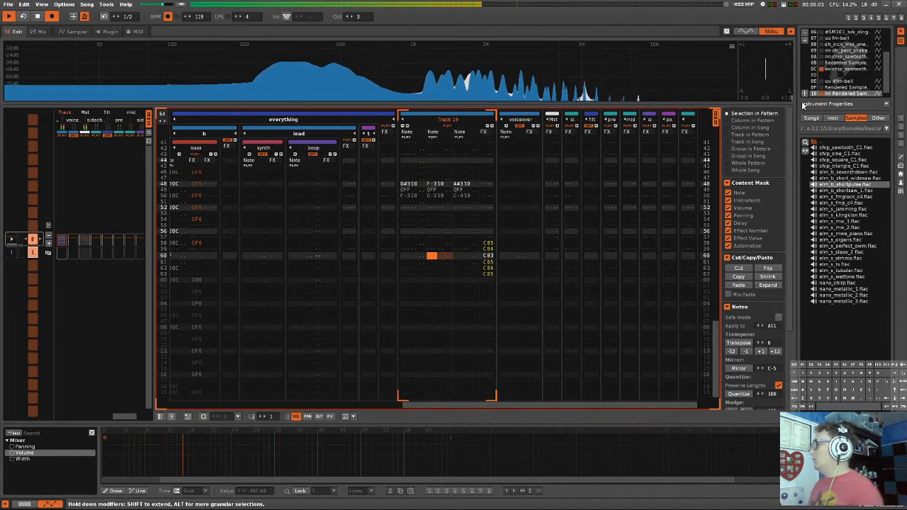
- Open the rendered chord instrument in the sampler, duplicate it into slots 11 and 12, and return to the pattern
double_click(863, 95)
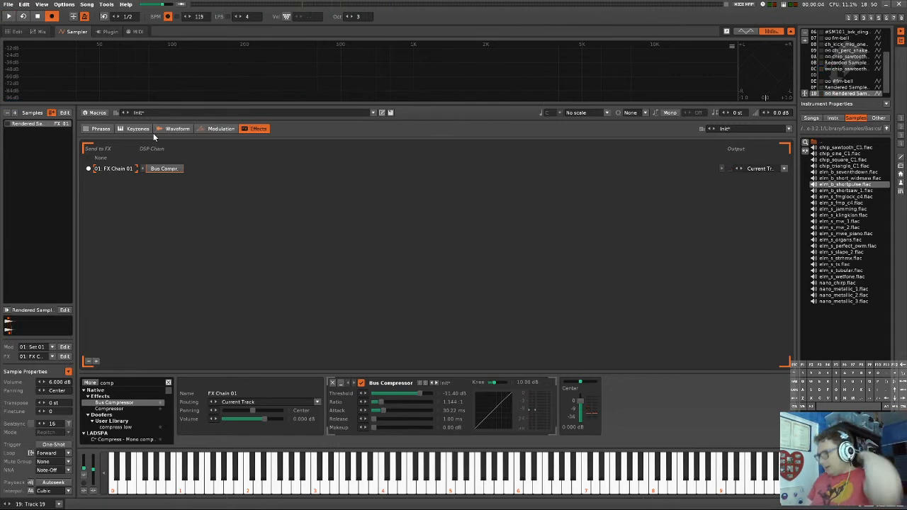
click(15, 31)
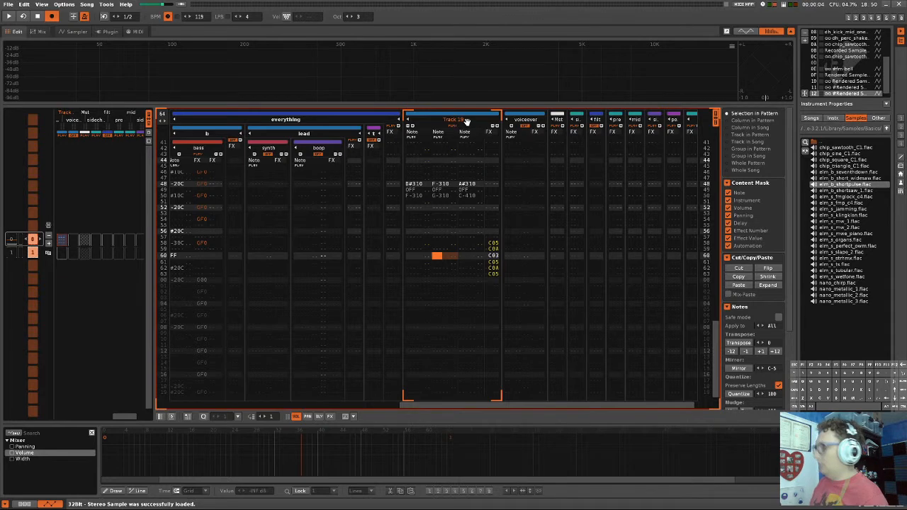
- Put Track 19 into a new group and add two more tracks inside that group
key(ctrl+g)
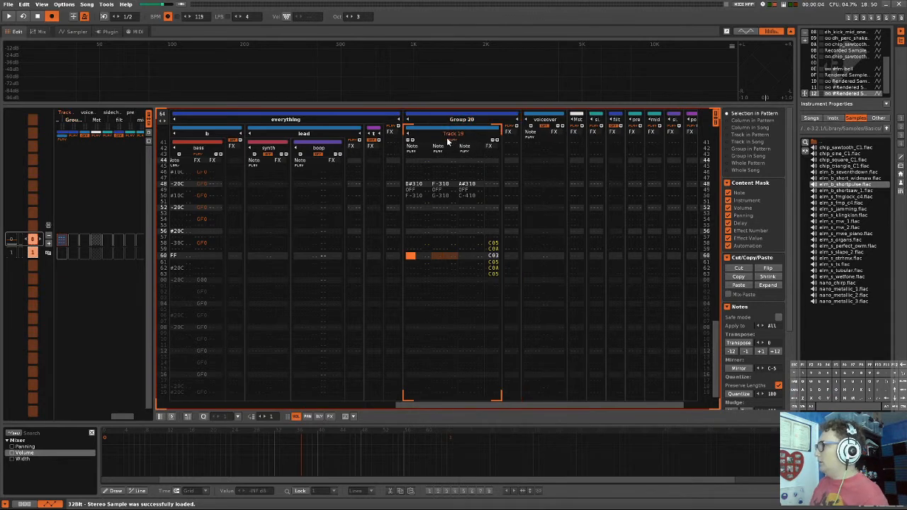
key(ctrl+t)
key(ctrl+t)
click(456, 195)
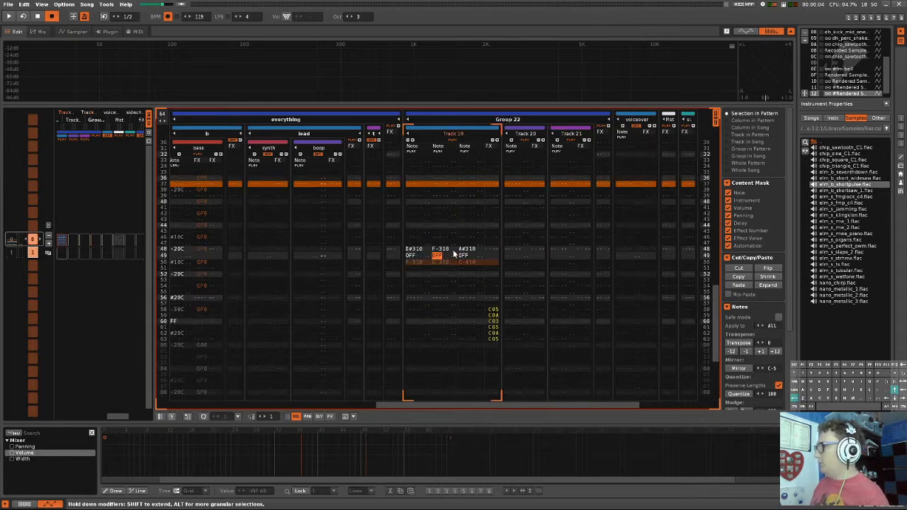
key(shift+Up)
key(shift+Up)
key(shift+Up)
key(shift+Up)
key(shift+Up)
key(shift+Up)
key(shift+Up)
key(Down)
key(Down)
key(Down)
key(Down)
key(Down)
key(Down)
key(Down)
key(Down)
key(Down)
key(Left)
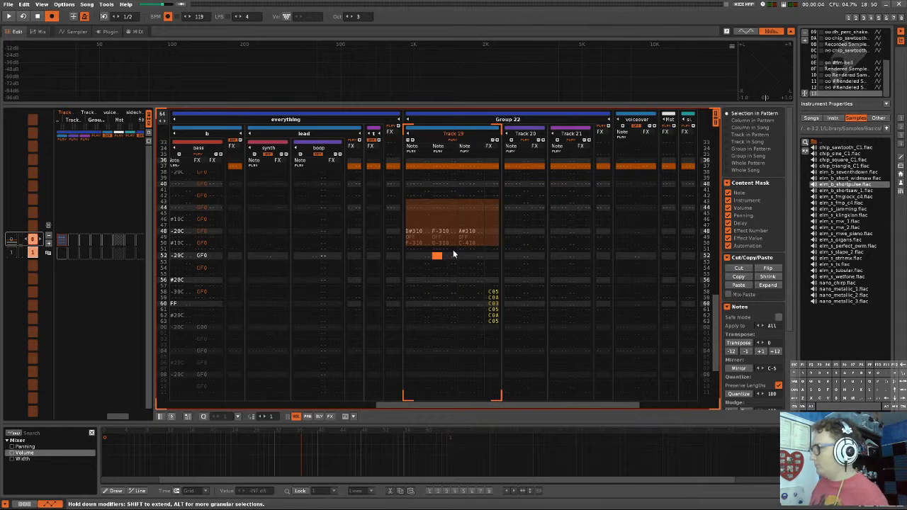
click(454, 252)
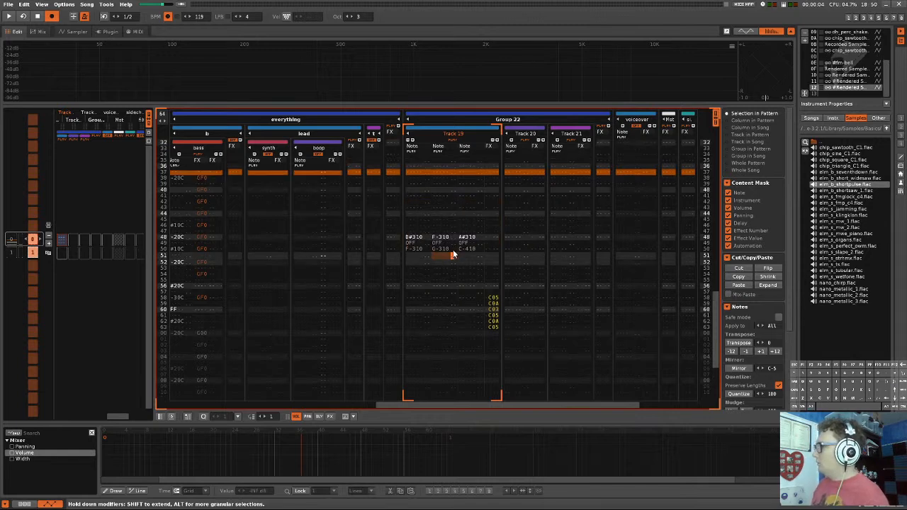
key(alt+Up)
key(alt+Up)
key(alt+Up)
key(alt+Up)
key(alt+Up)
key(alt+Up)
key(alt+Up)
key(alt+Up)
key(alt+Up)
key(alt+Down)
key(alt+Down)
key(alt+Down)
key(alt+Down)
key(alt+Down)
key(alt+Down)
key(alt+Down)
key(alt+Down)
key(alt+Down)
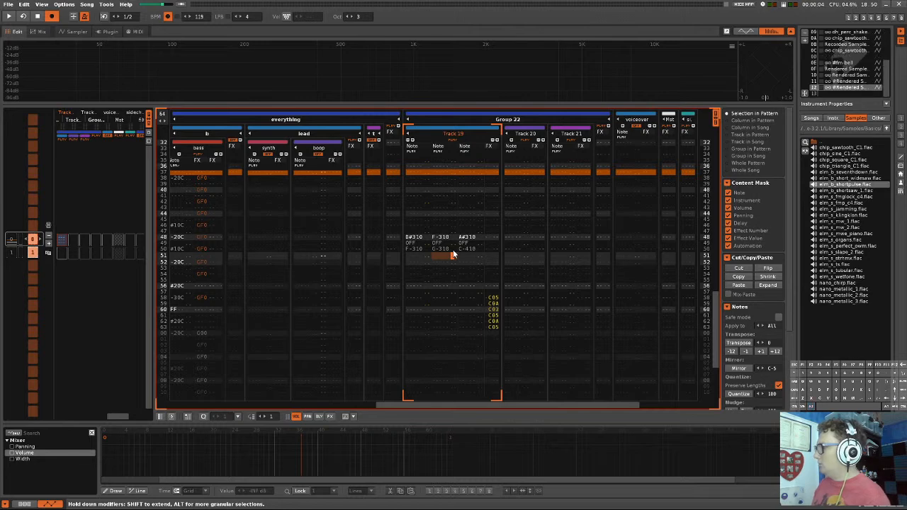
- Move Track 19's second note column to Track 20 and its third note column to Track 21
click(443, 249)
drag(449, 258, 453, 115)
drag(442, 192, 523, 190)
click(473, 189)
scroll(470, 280, down, 10)
scroll(474, 313, down, 5)
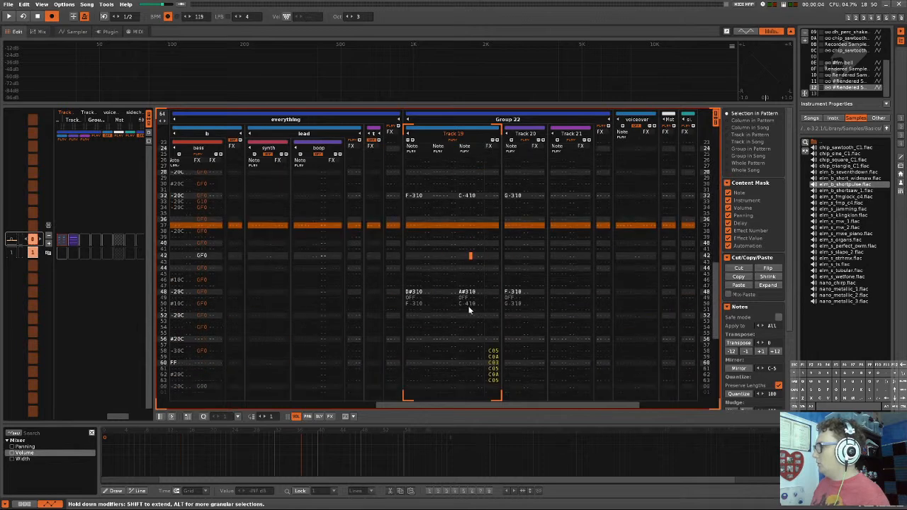
drag(472, 319, 475, 161)
drag(475, 200, 556, 211)
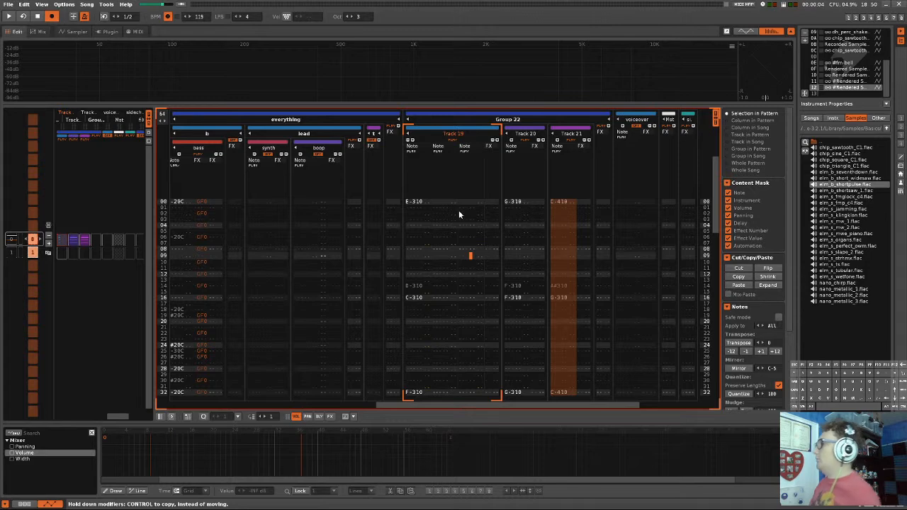
- Set the instrument number of all Track 20 notes, at rows 00, 14, 16, 32, 48 and 50, to 11
scroll(458, 210, down, 2)
click(516, 183)
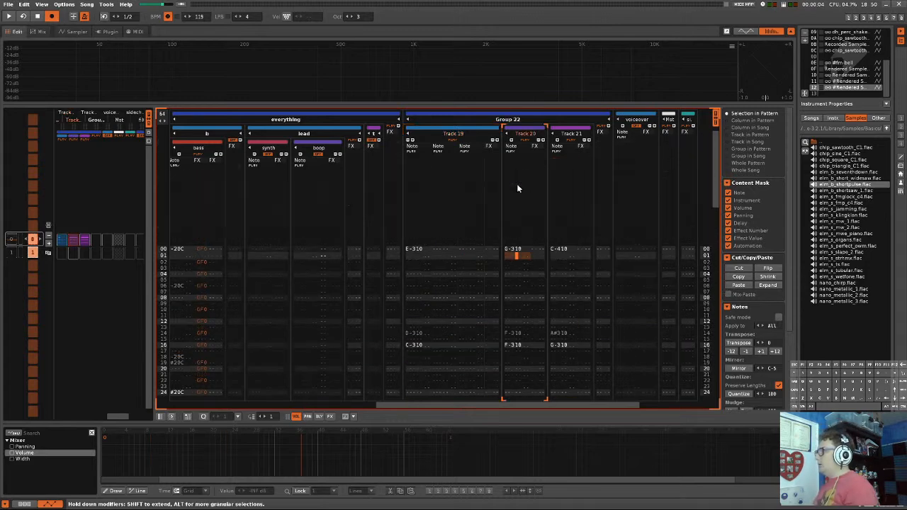
key(Up)
text(1)
key(Down)
key(Down)
key(Down)
key(Down)
key(Down)
key(Down)
key(Down)
key(Down)
key(Down)
key(Down)
key(Down)
key(Down)
key(Down)
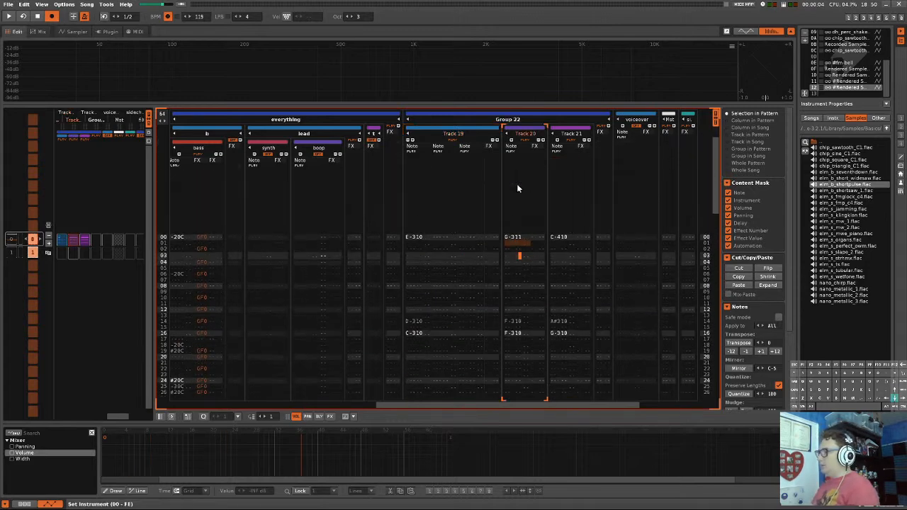
key(Down)
key(Down)
text(1)
key(Down)
key(Down)
key(Down)
key(Down)
key(Down)
key(Down)
key(Down)
key(Down)
key(Down)
key(Down)
key(Down)
key(Down)
key(Down)
key(Down)
key(Down)
key(Down)
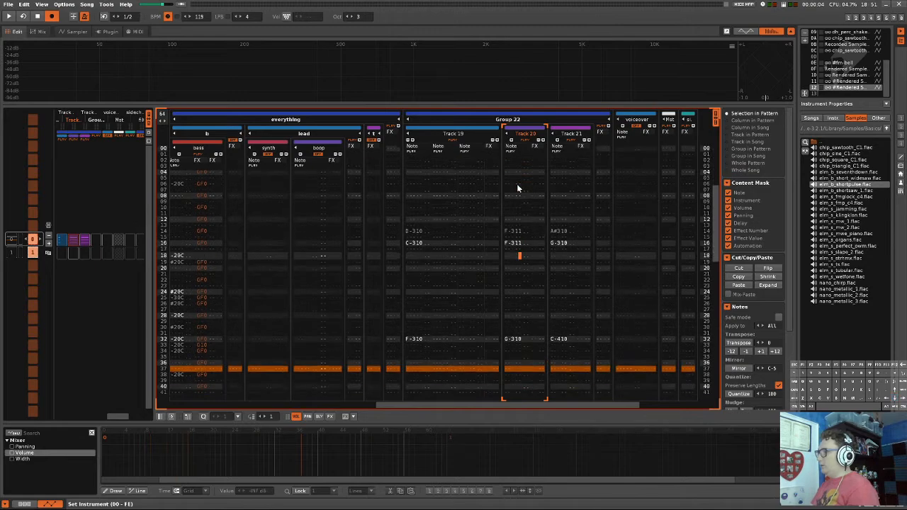
text(1)
key(Down)
key(Down)
key(Down)
key(Down)
key(Down)
key(Down)
key(Down)
key(Down)
key(Down)
key(Down)
key(Down)
key(Down)
key(Down)
key(Down)
key(Down)
key(Down)
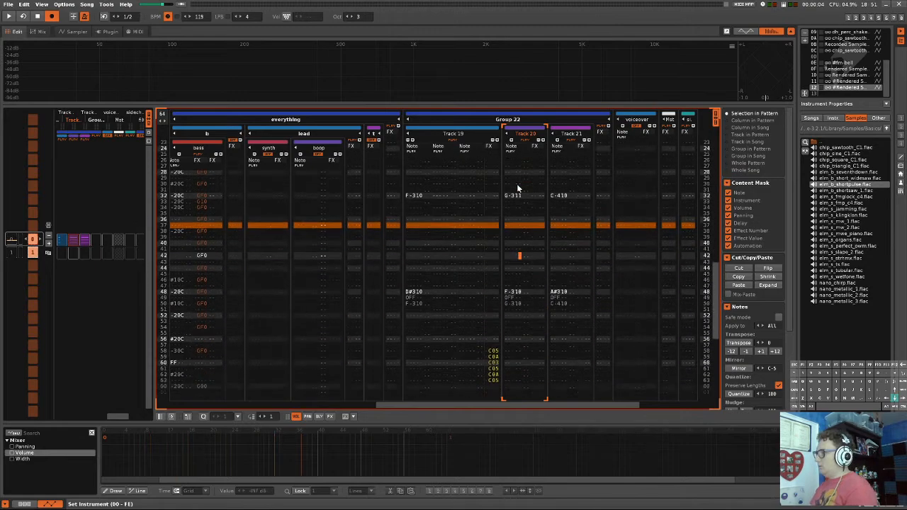
text(1)
key(Down)
text(1)
- Set the instrument number of all Track 21 notes, at rows 00, 14, 16, 32, 48 and 50, to 12
key(Right)
key(Right)
key(Right)
key(Right)
key(Right)
key(Right)
key(Right)
key(Right)
key(Right)
key(Right)
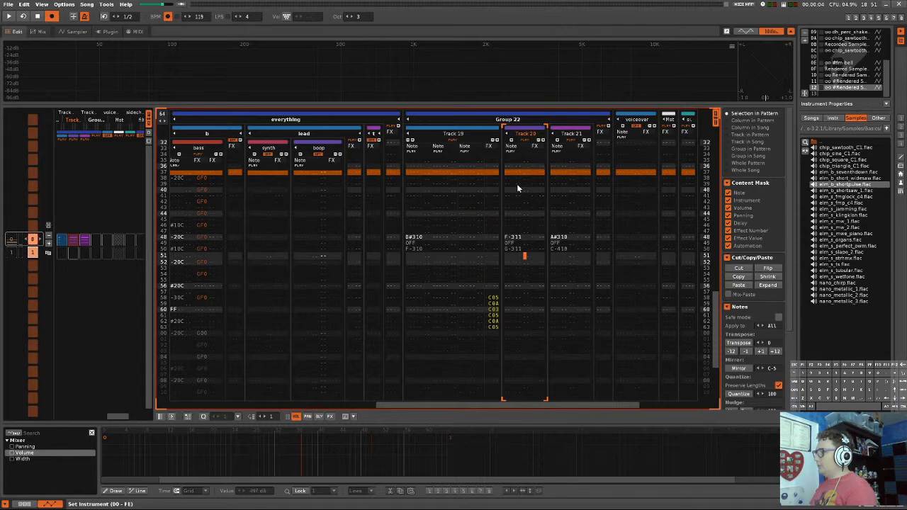
key(Up)
key(Left)
text(2)
key(Up)
key(Up)
key(Up)
text(2)
key(Up)
key(Up)
key(Up)
key(Up)
key(Up)
key(Up)
key(Up)
key(Up)
key(Up)
key(Up)
key(Up)
key(Up)
key(Up)
key(Up)
key(Up)
key(Up)
key(Up)
key(Up)
key(Up)
key(Up)
key(Up)
key(Up)
key(Up)
key(Up)
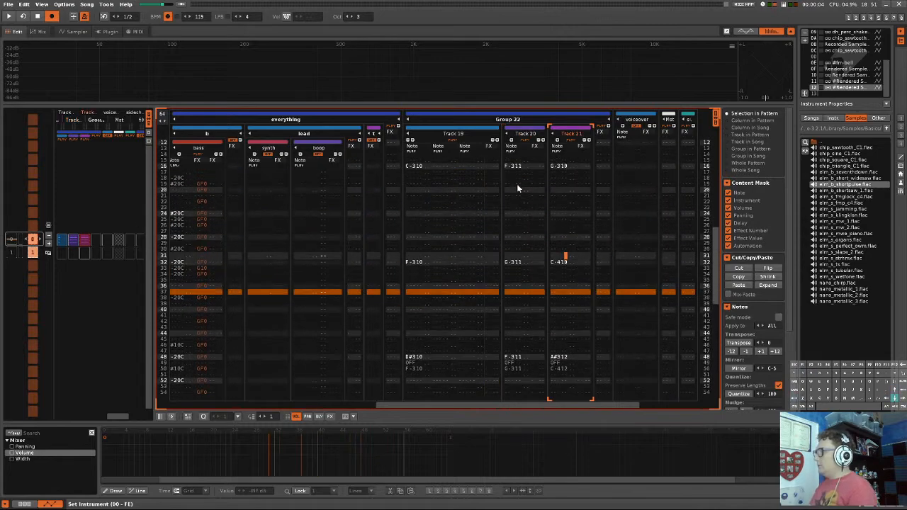
key(Up)
key(Up)
key(Up)
key(Up)
key(Up)
key(Up)
key(Up)
key(Up)
key(Up)
text(2)
key(Up)
key(Up)
key(Up)
text(2)
key(Up)
key(Up)
key(Up)
key(Up)
key(Up)
key(Up)
key(Up)
key(Up)
key(Up)
key(Up)
key(Up)
key(Up)
key(Up)
key(Up)
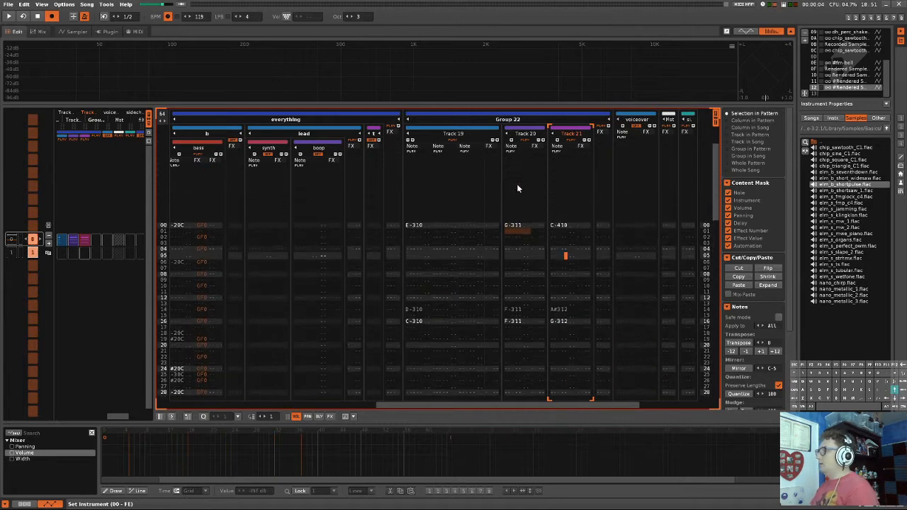
key(Down)
key(Down)
key(Down)
key(Down)
key(Down)
key(Down)
key(Down)
key(Down)
key(Down)
key(Down)
key(Down)
key(Down)
key(Down)
key(Down)
key(Down)
key(Down)
key(Down)
key(Down)
key(Down)
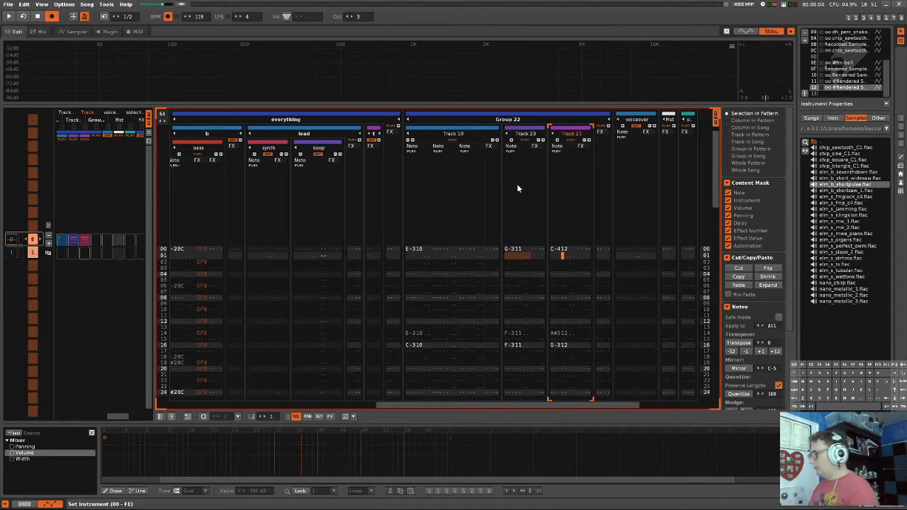
- Move the C05, C0A and C03 effect commands at rows 58 to 63 from Track 19's effect column to Group 22's effect column
key(Down)
key(Down)
key(Down)
key(Down)
key(Down)
key(Down)
key(Down)
key(Down)
key(Down)
key(Down)
key(Down)
key(Down)
key(Down)
key(Down)
key(Down)
key(Down)
key(Down)
key(Down)
key(Down)
key(Down)
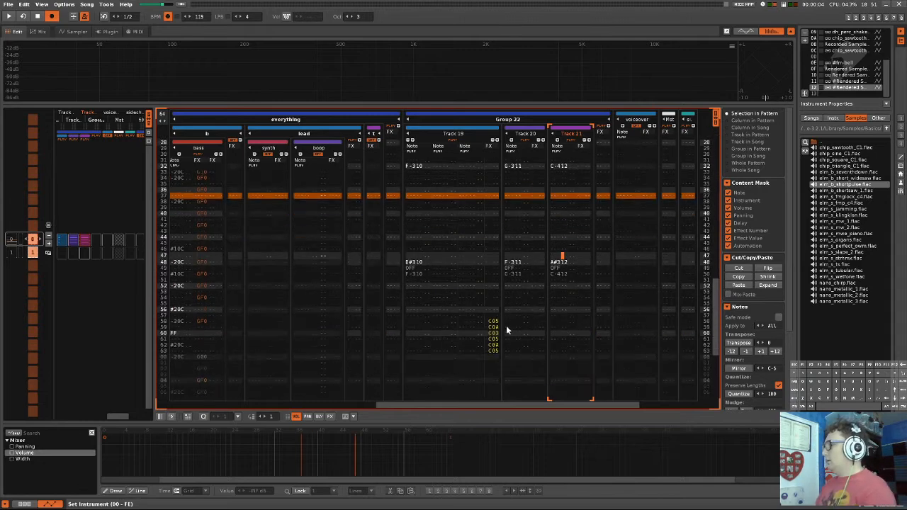
click(498, 321)
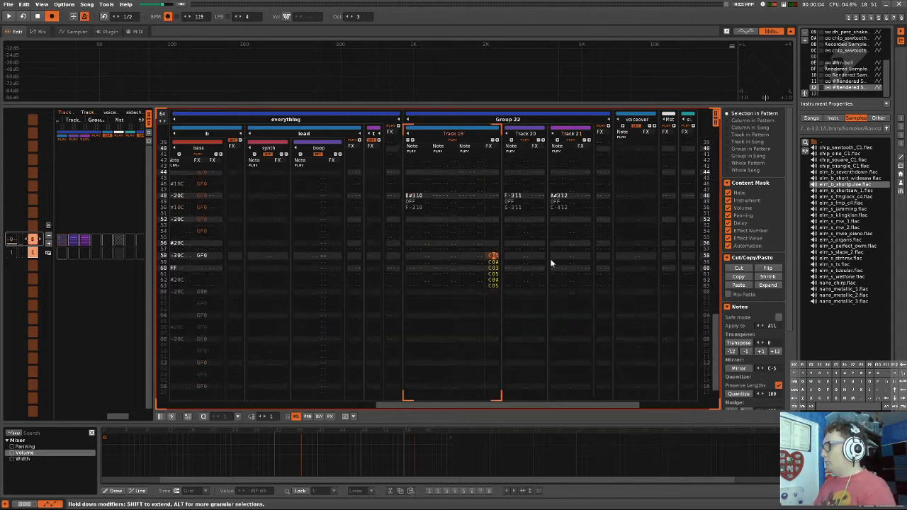
drag(490, 220, 604, 282)
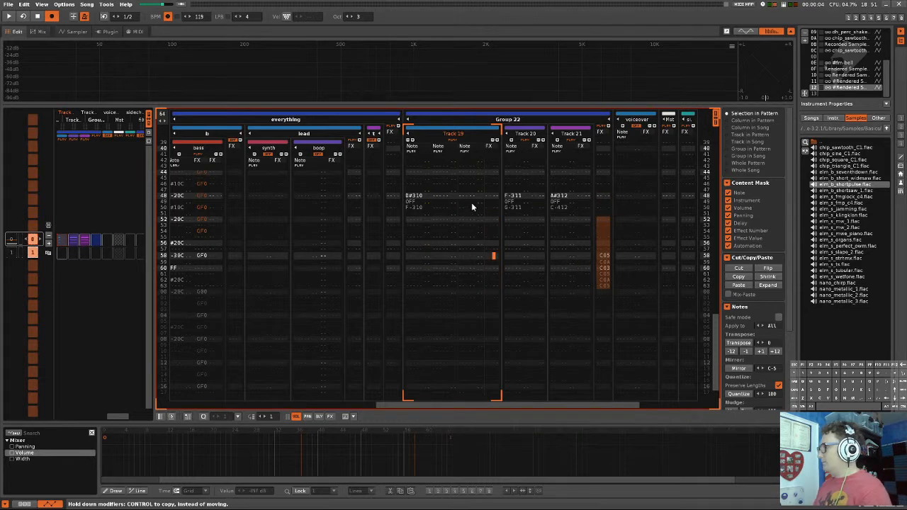
- Remove the two empty extra note columns from Track 19 so it keeps a single note column
scroll(470, 205, up, 3)
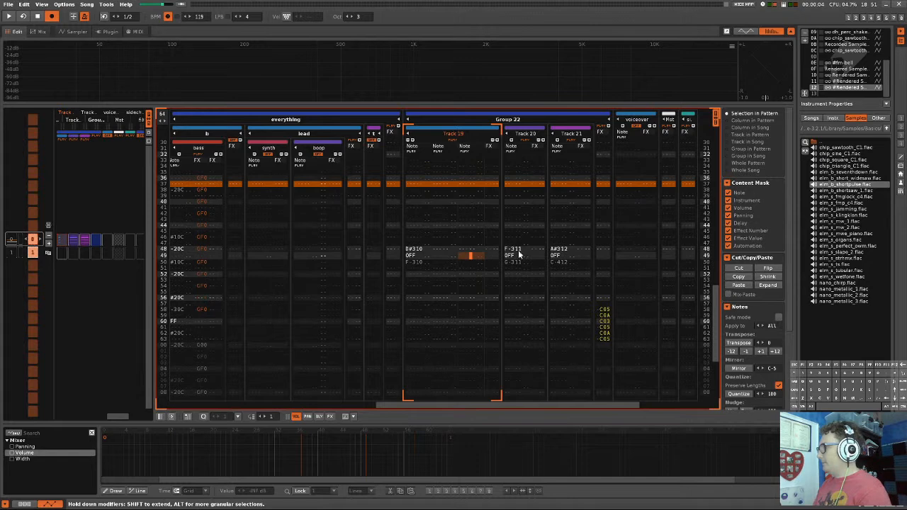
click(409, 142)
click(409, 142)
scroll(472, 208, up, 10)
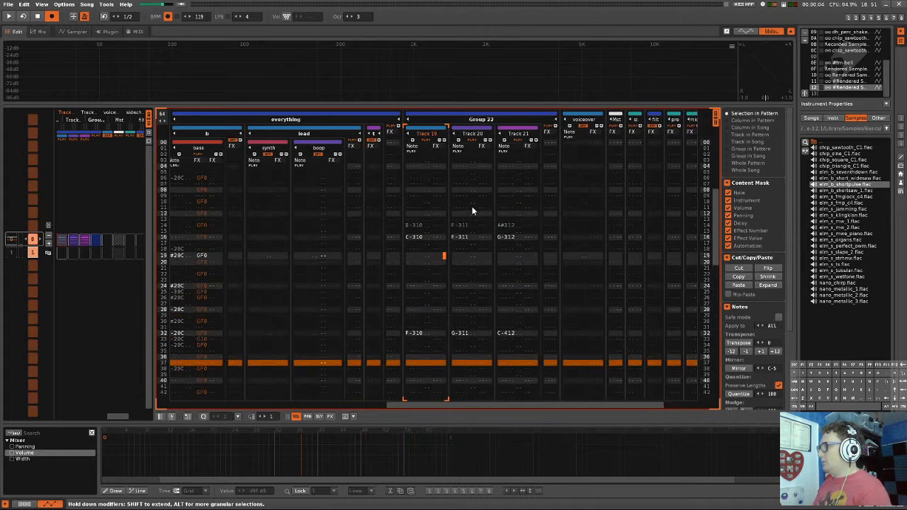
scroll(473, 210, up, 3)
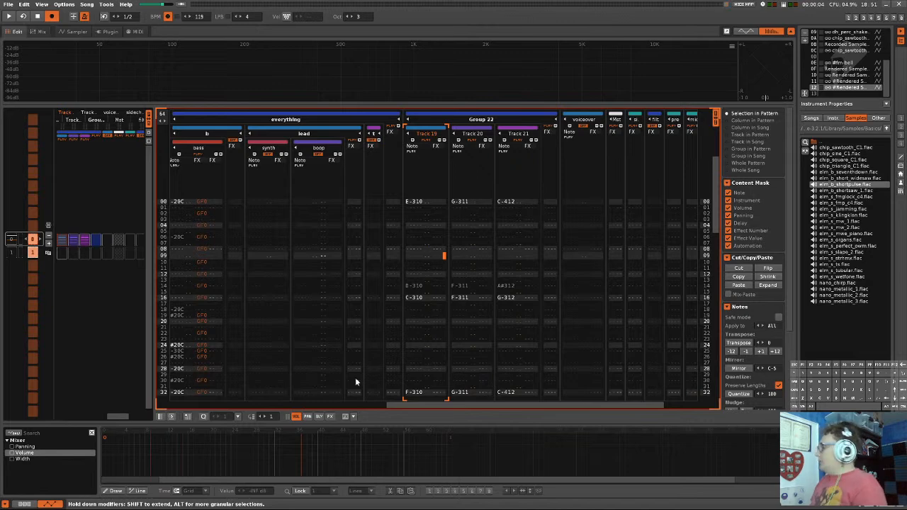
- In the mixer, pan Track 19 to 35 L and Track 21 to 37 R, auditioning the chords during playback
click(31, 33)
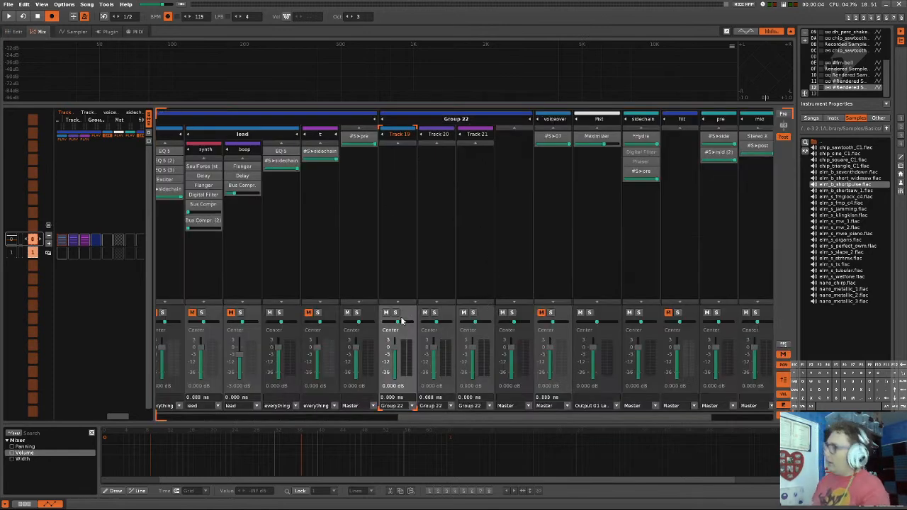
drag(397, 321, 388, 320)
mouse_move(476, 323)
mouse_down()
mouse_move(495, 323)
mouse_move(484, 323)
mouse_up()
key(space)
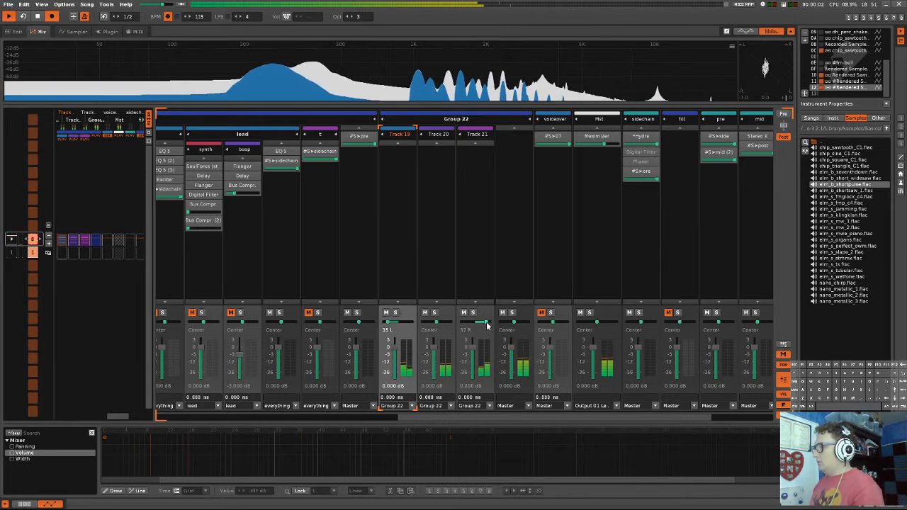
drag(387, 322, 386, 323)
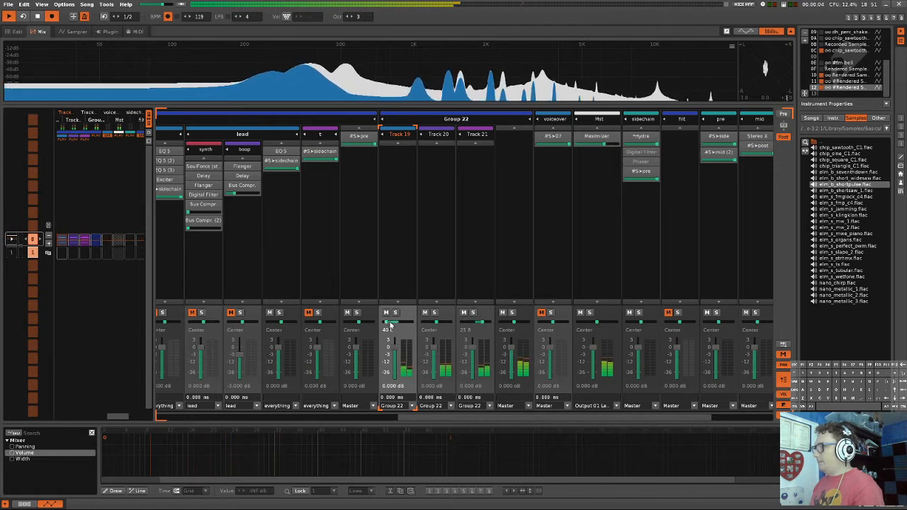
drag(482, 323, 486, 324)
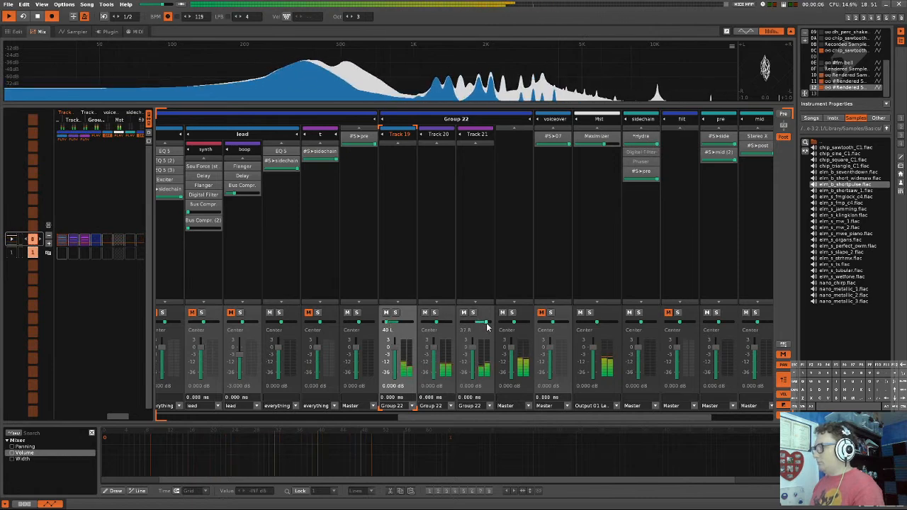
drag(386, 323, 388, 323)
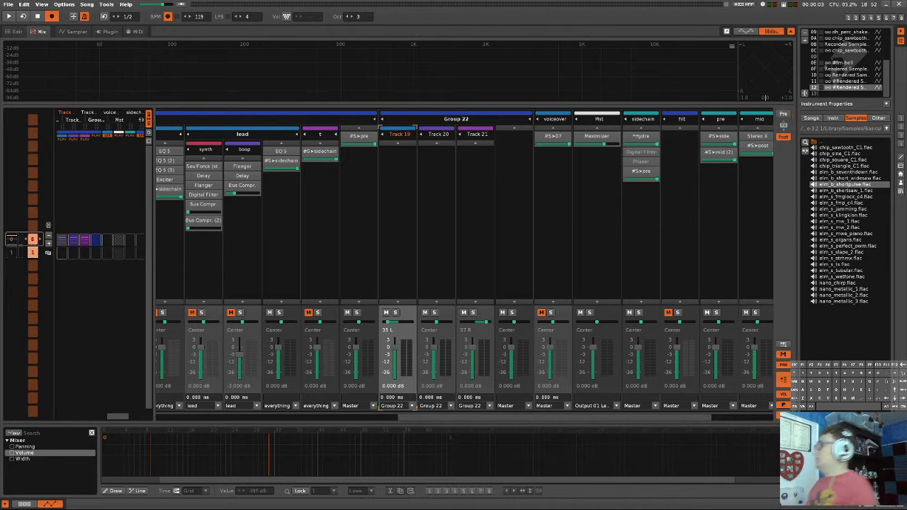
- Inspect instrument 11 in the sampler, clearing the device search in its effect chain and viewing its volume modulation
click(846, 76)
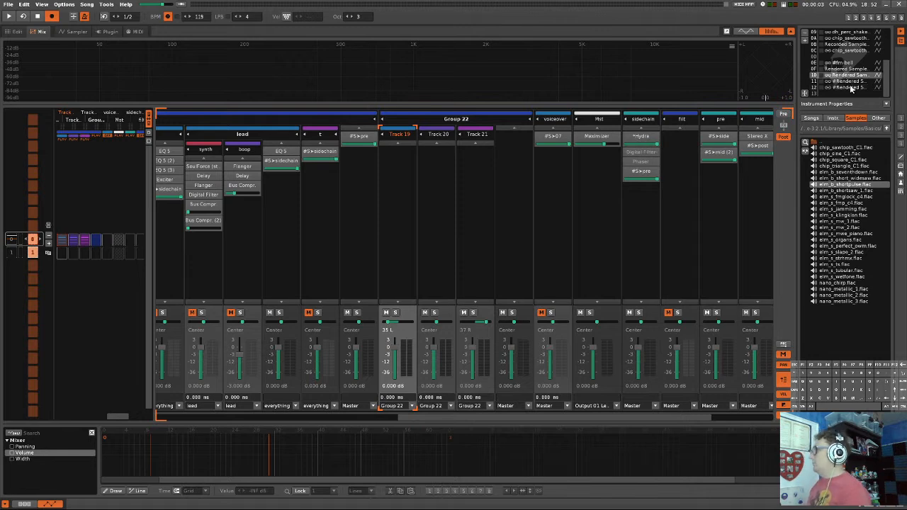
click(851, 84)
key(F3)
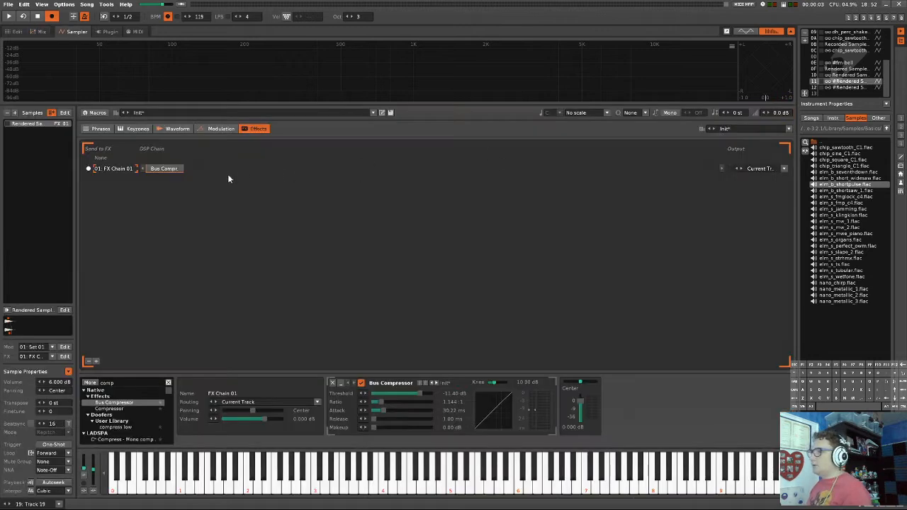
click(134, 382)
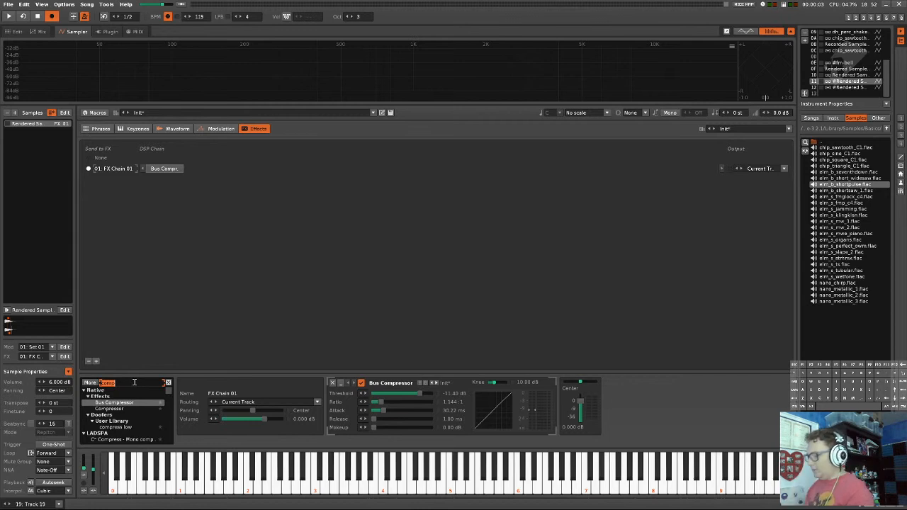
key(BackSpace)
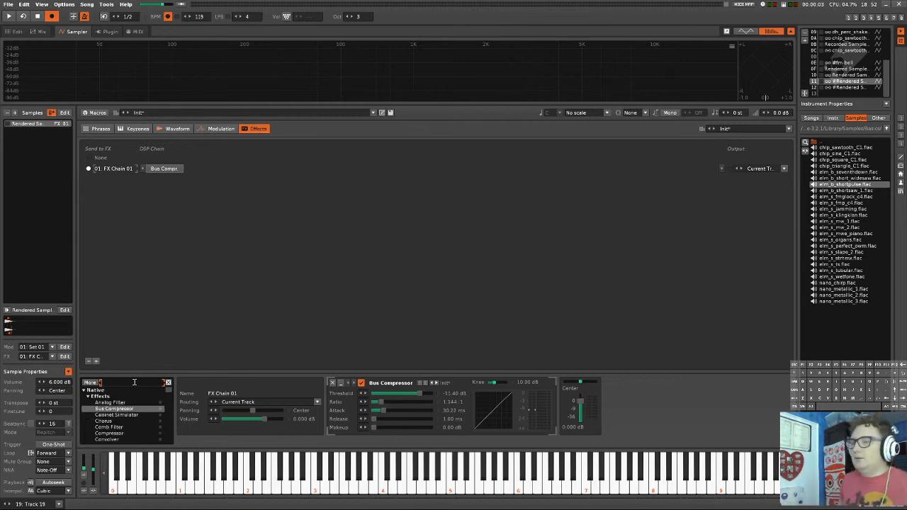
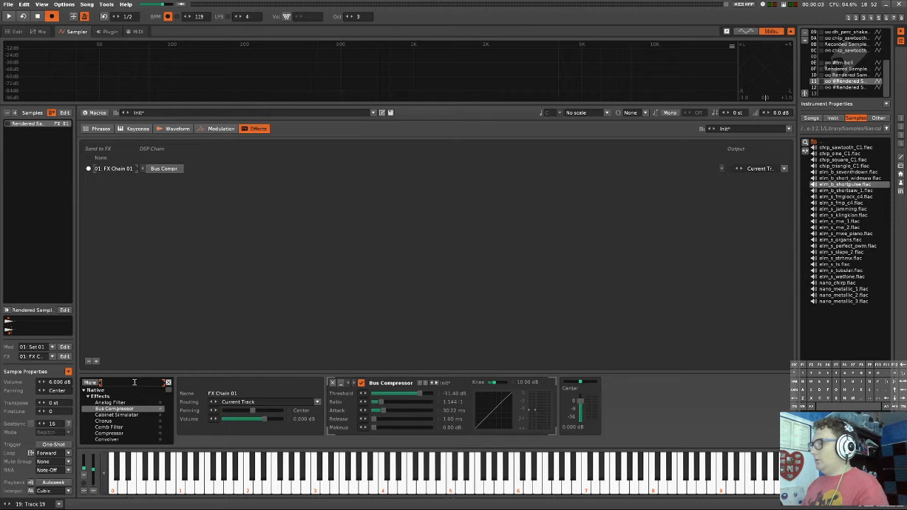
click(221, 128)
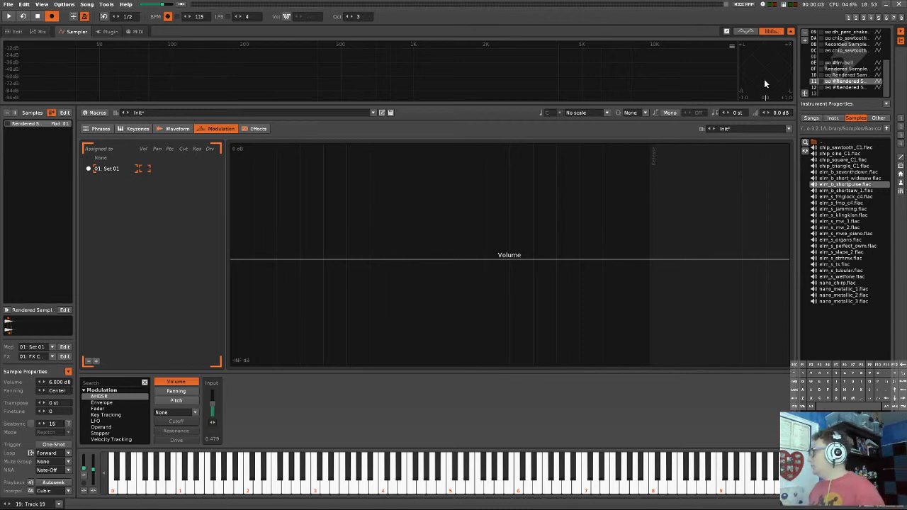
key(space)
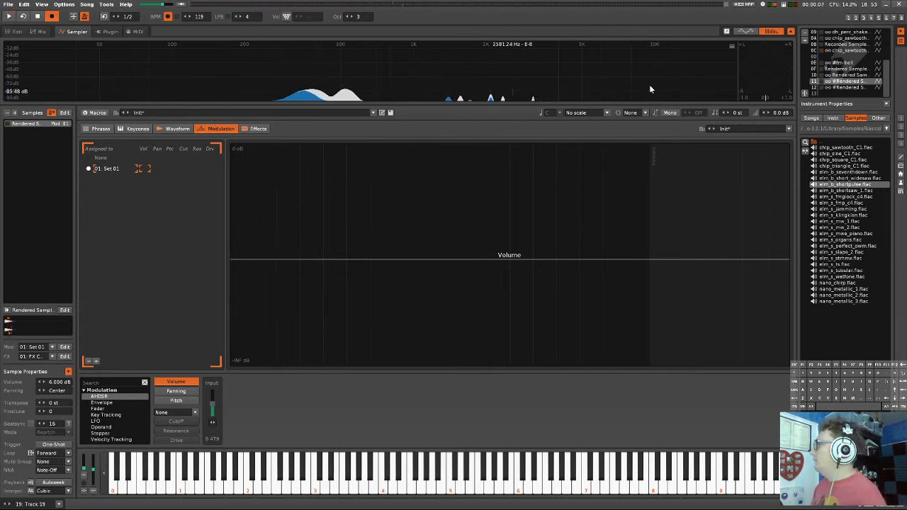
- Look through the native effect devices available for instrument 10's effect chain
click(852, 75)
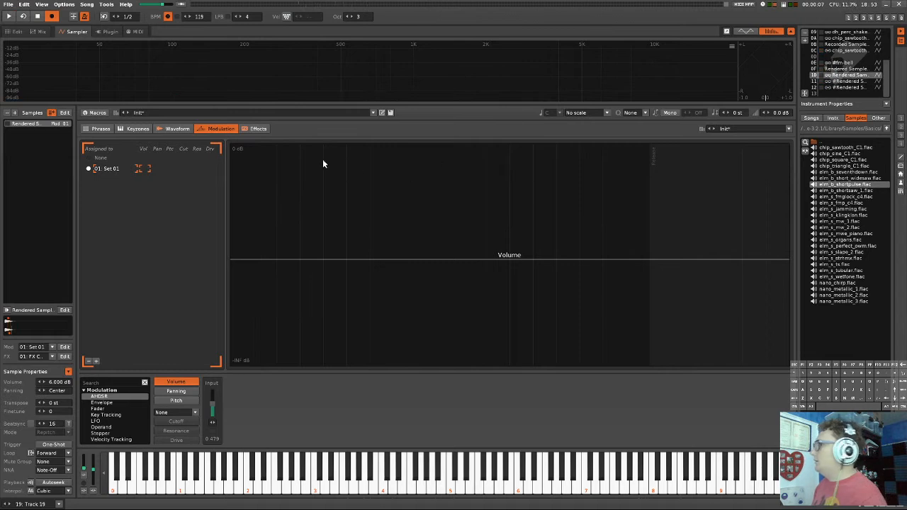
click(257, 129)
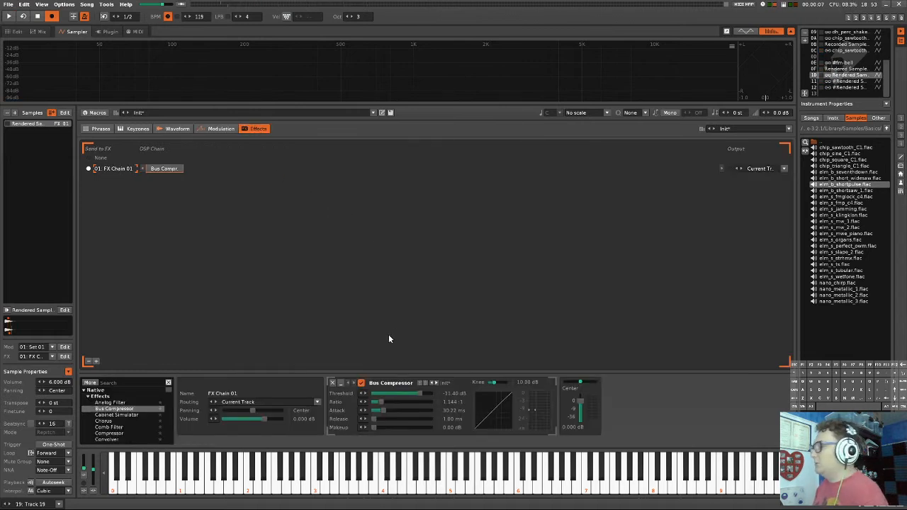
click(142, 384)
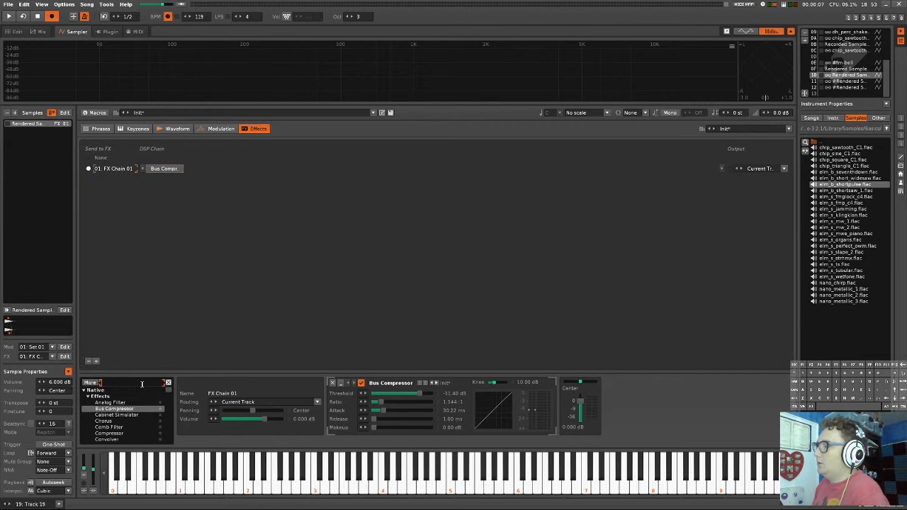
scroll(131, 424, down, 3)
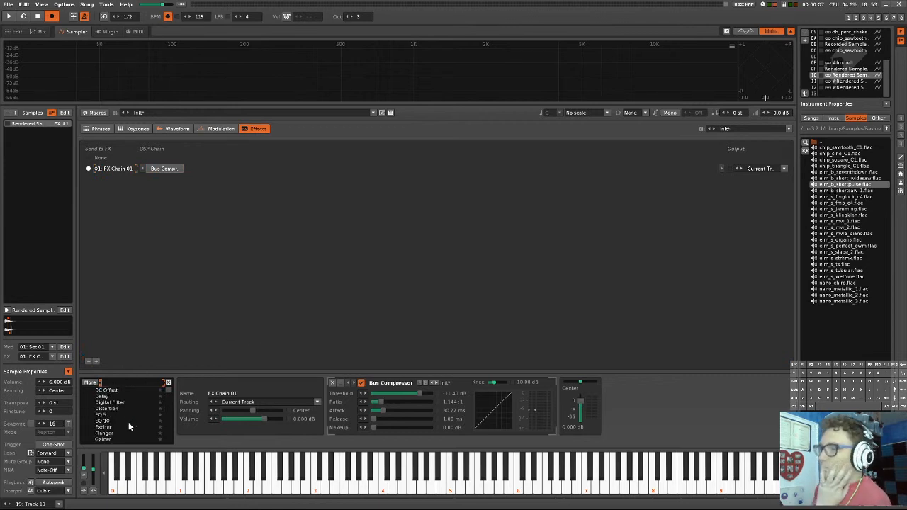
click(127, 427)
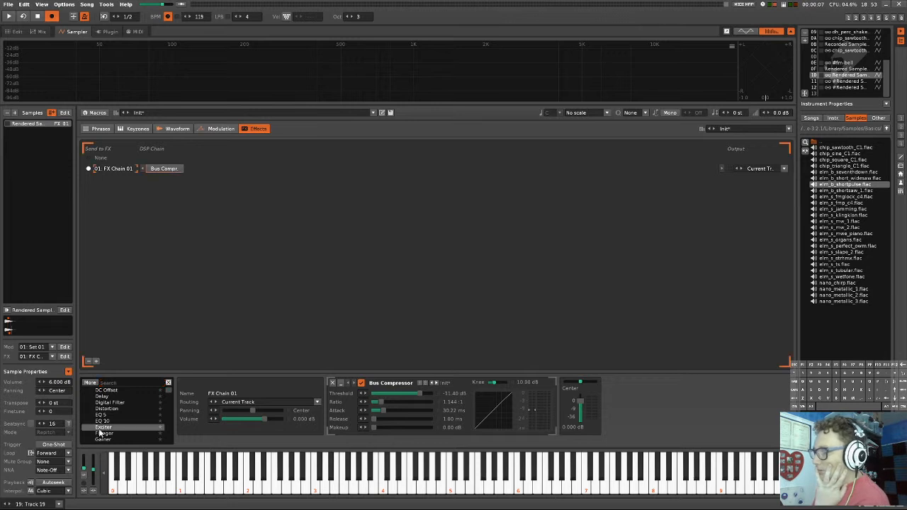
scroll(151, 420, down, 2)
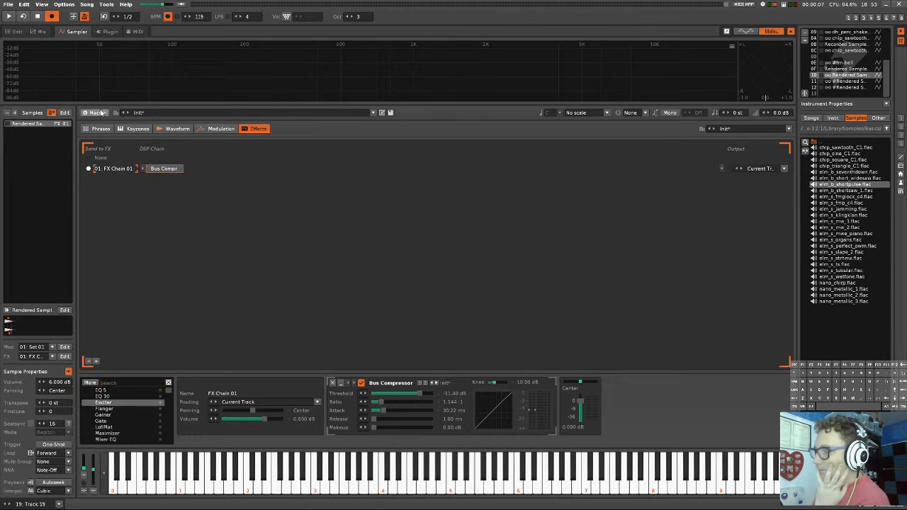
- Return to the pattern and rename Group 22 as "steel drum thing"
click(15, 31)
click(471, 119)
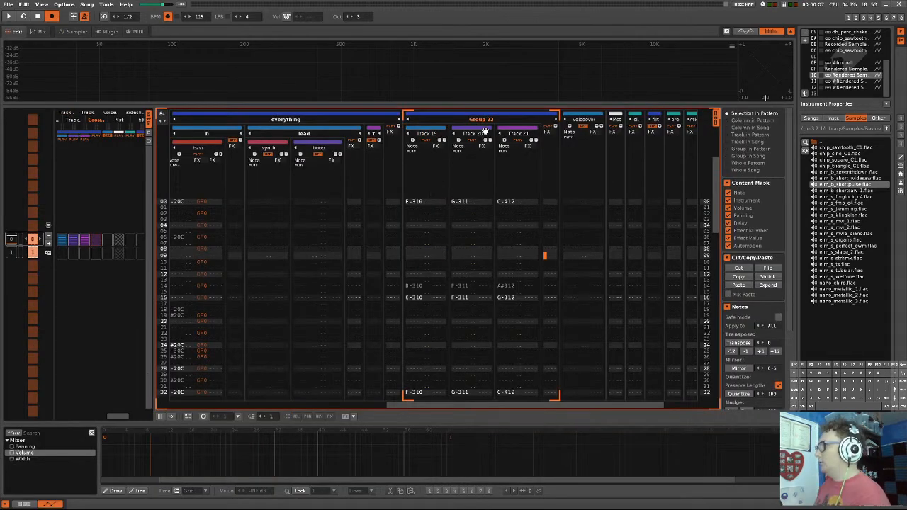
double_click(489, 120)
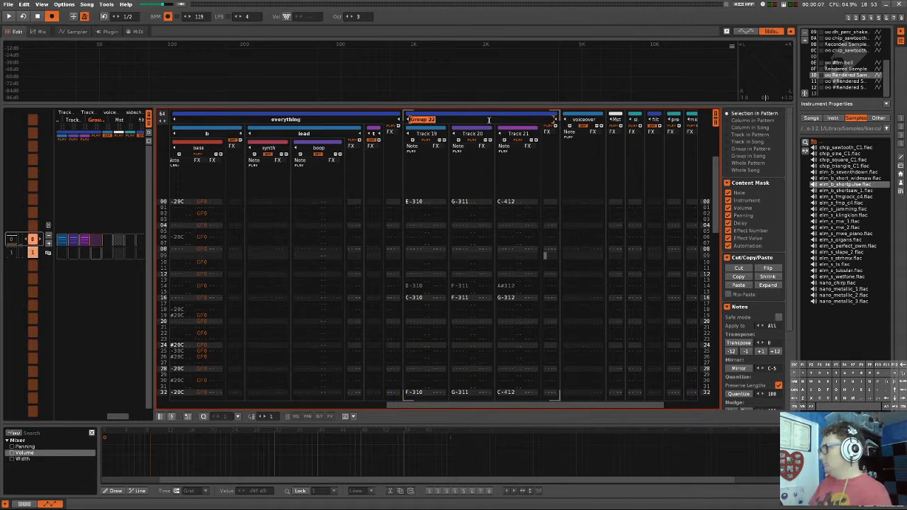
text(ste)
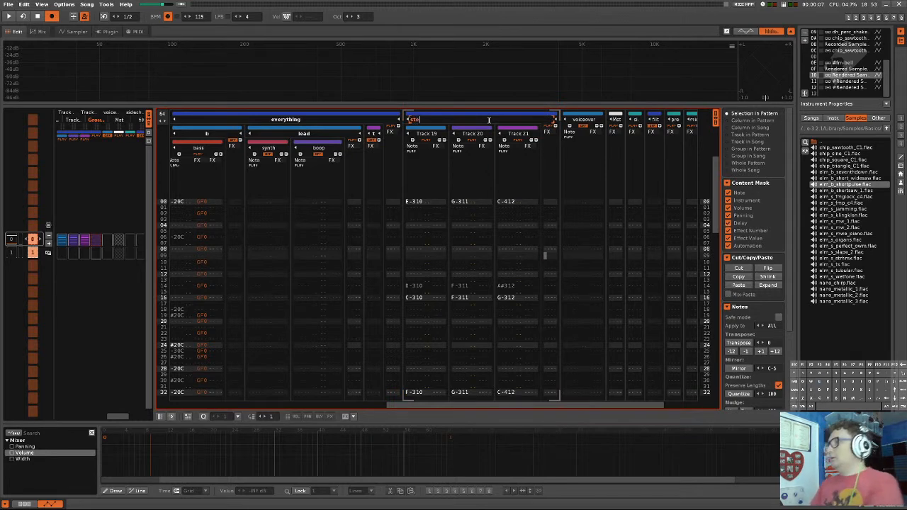
text(el drumming)
key(Return)
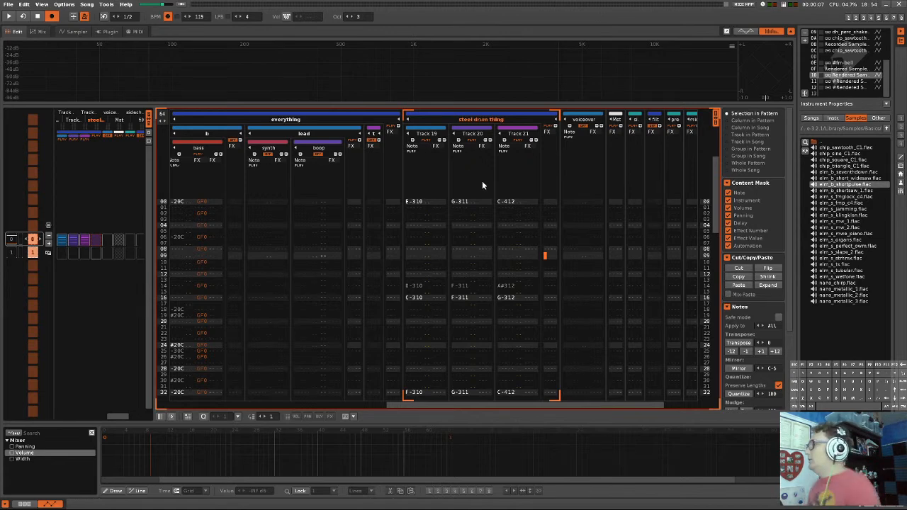
- Show the effect chain of the steel drum thing group and clear the old device search
key(space)
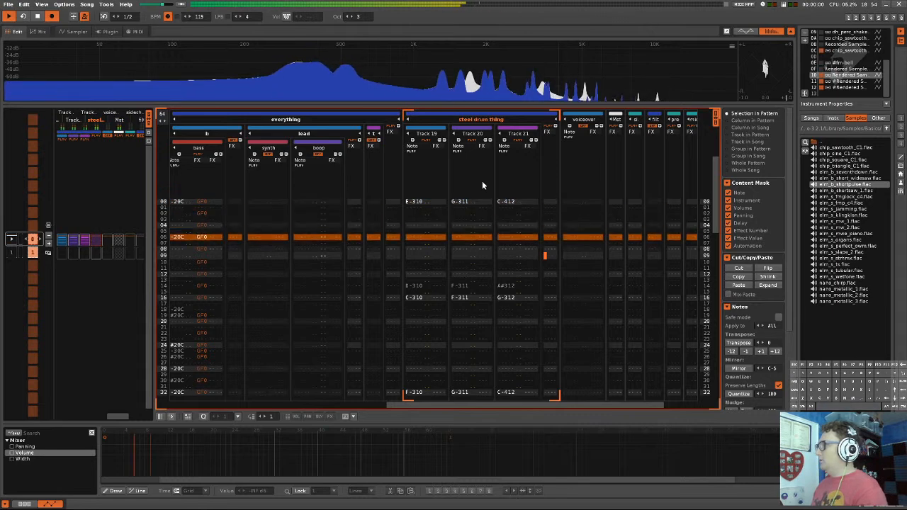
click(25, 504)
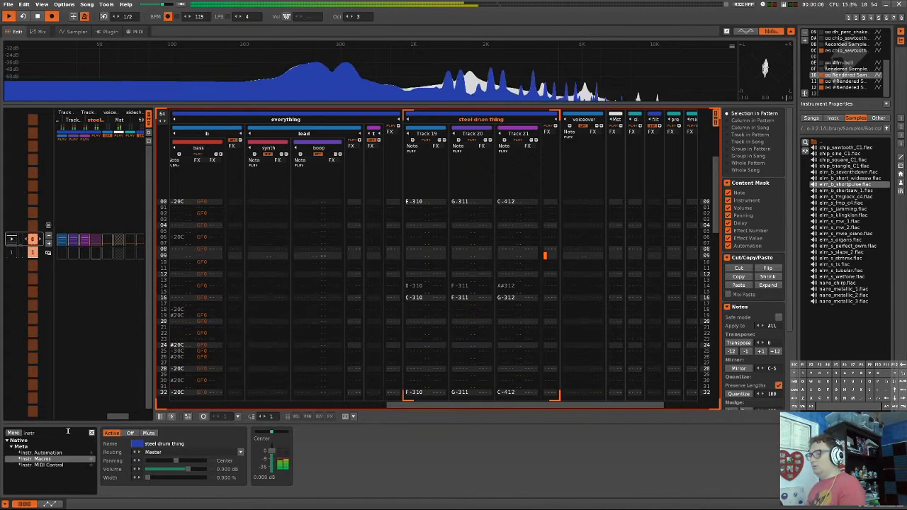
click(56, 435)
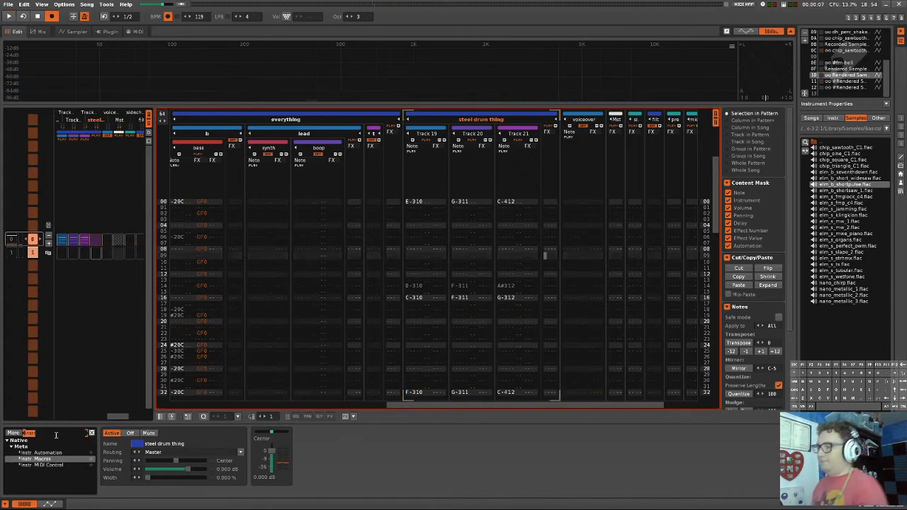
key(BackSpace)
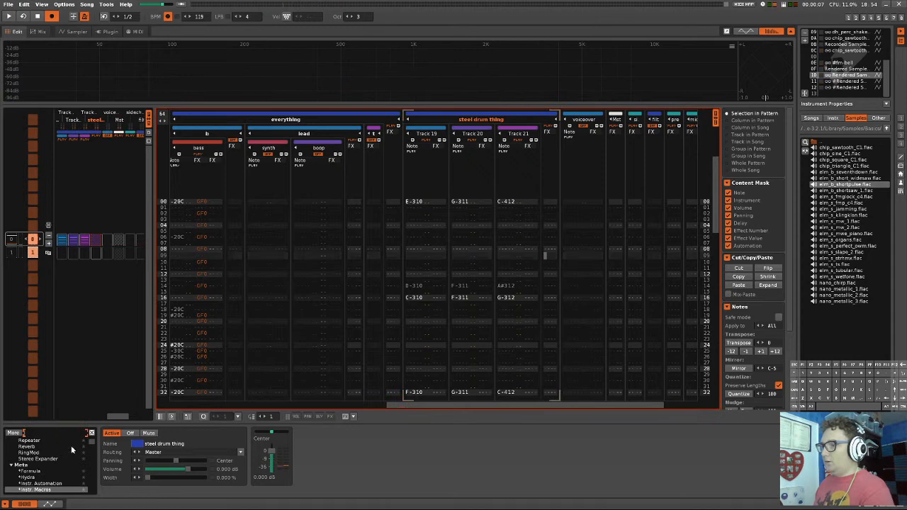
scroll(91, 446, up, 10)
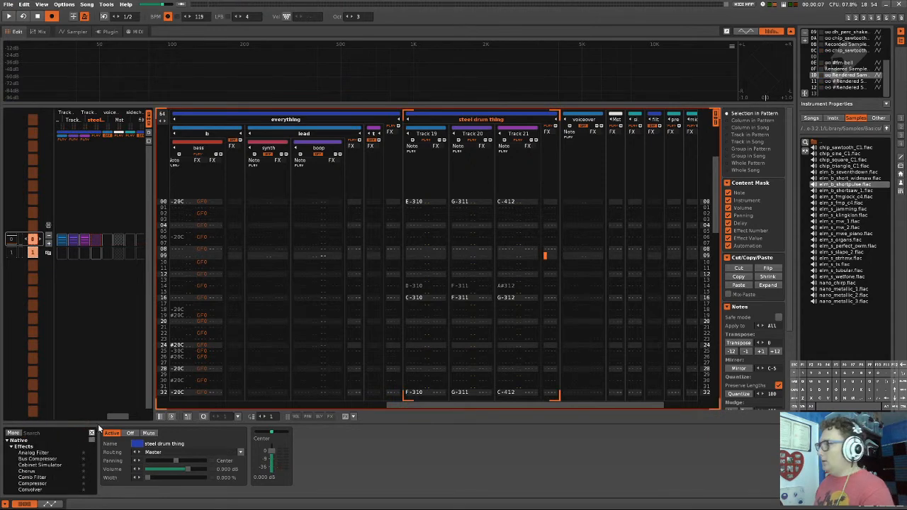
click(27, 433)
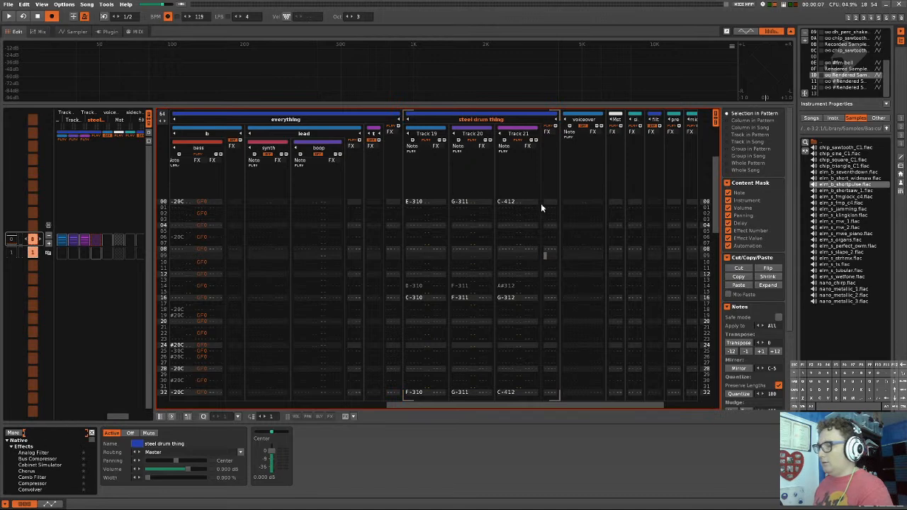
- Rename instrument 10 as "steel drum 1"
double_click(842, 75)
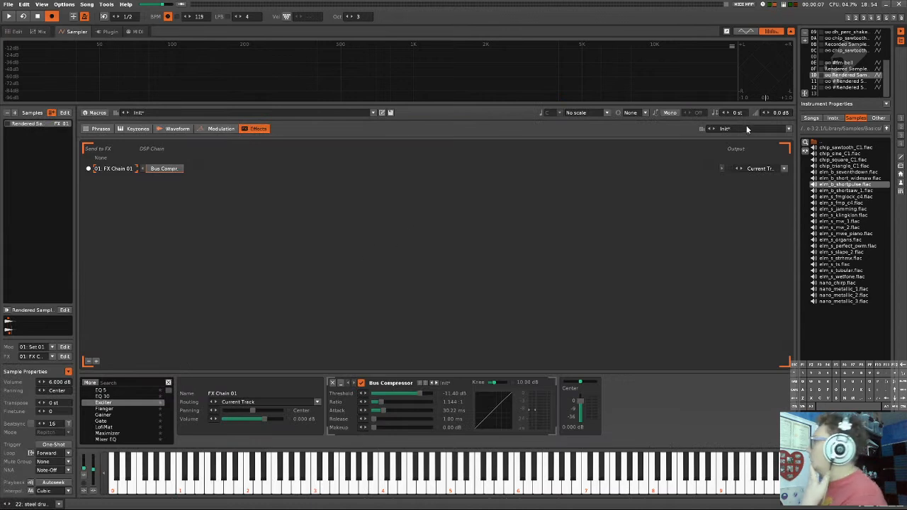
key(ctrl+r)
key(Escape)
click(834, 76)
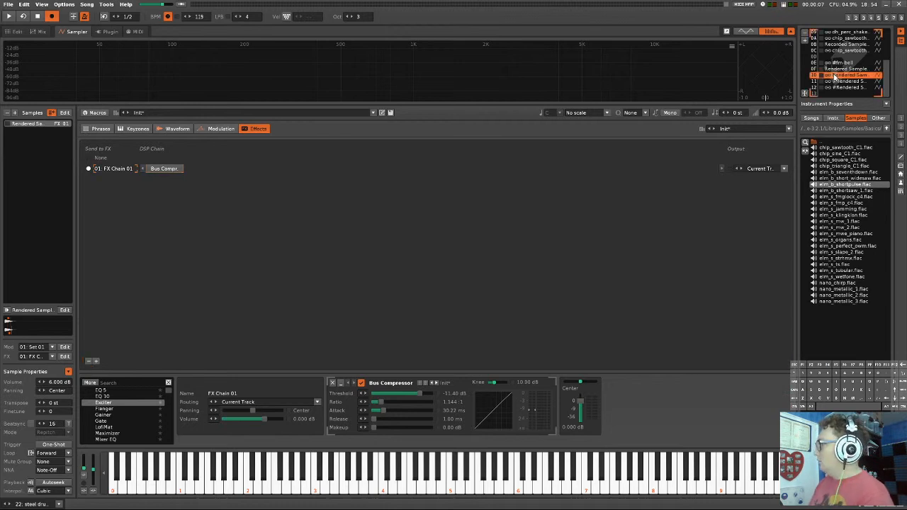
double_click(835, 75)
key(BackSpace)
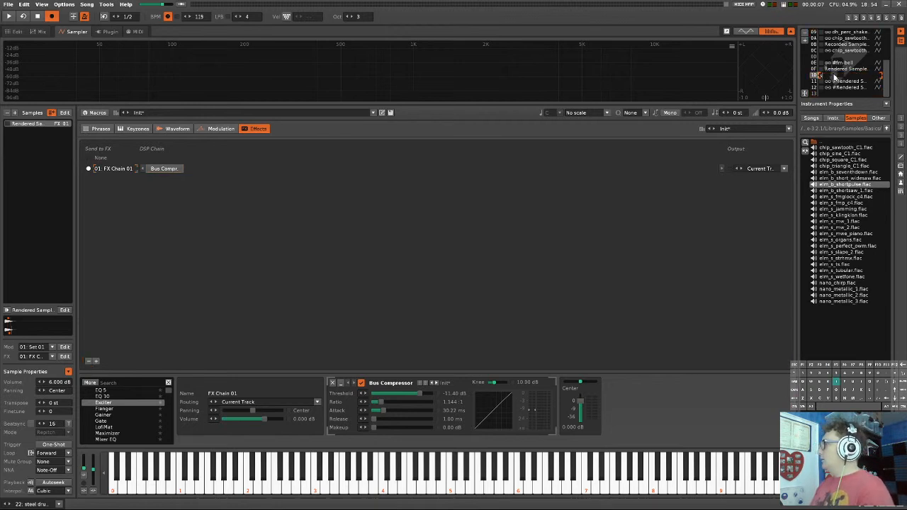
text(steel drum 1)
key(Return)
- Rename instruments 11 and 12 as "steel drum 2" and "steel drum 3"
key(alt+Down)
key(ctrl+r)
text(steel drum 2)
key(Return)
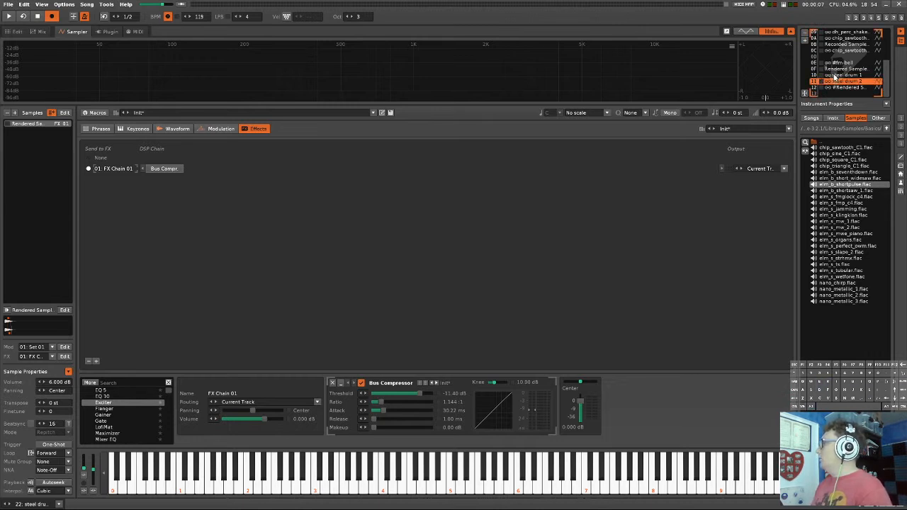
key(alt+Down)
key(ctrl+r)
text(steel drum 3)
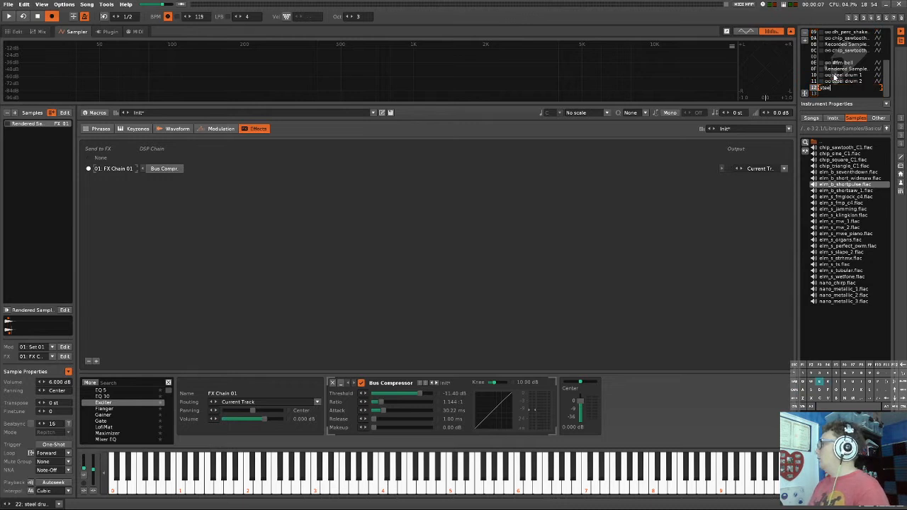
key(Return)
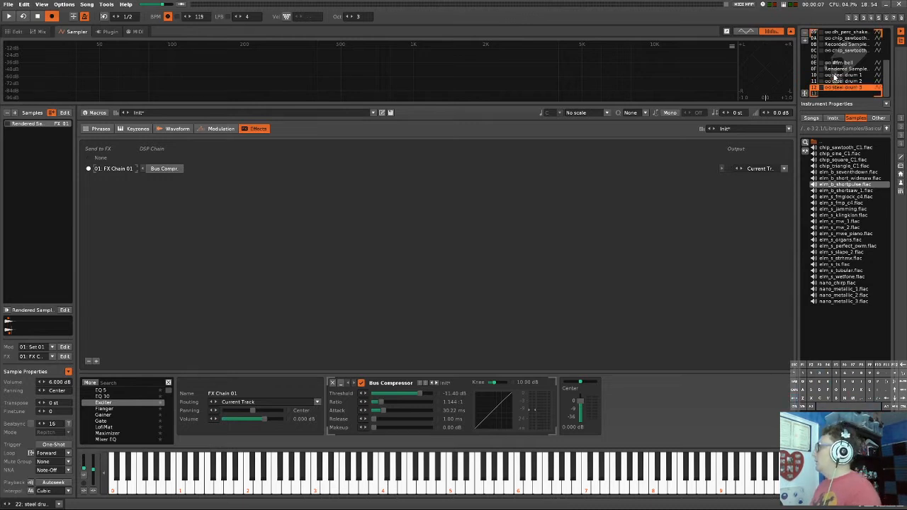
- Add a LofiMat to steel drum 1's effect chain with 7 Bit crunch, about 8605 Hz rate, -15.21 dB wet and 0 dB dry mix
click(841, 75)
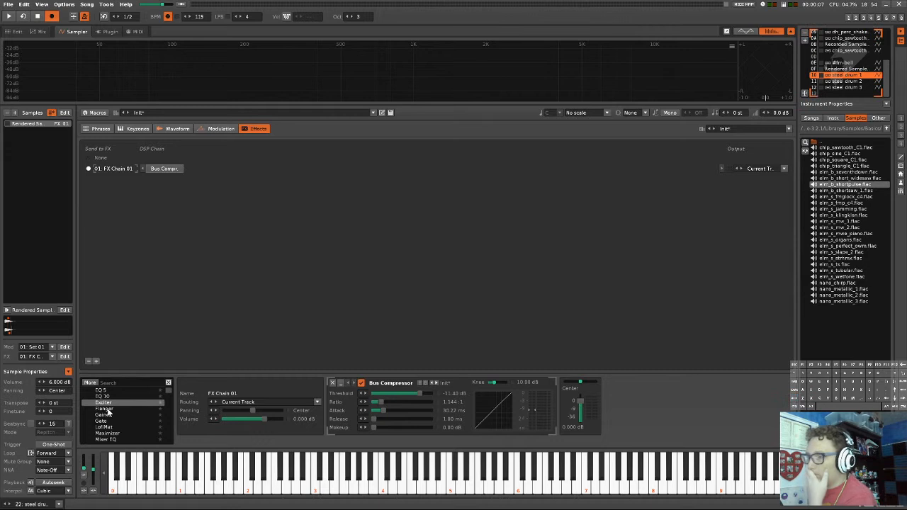
scroll(109, 410, down, 2)
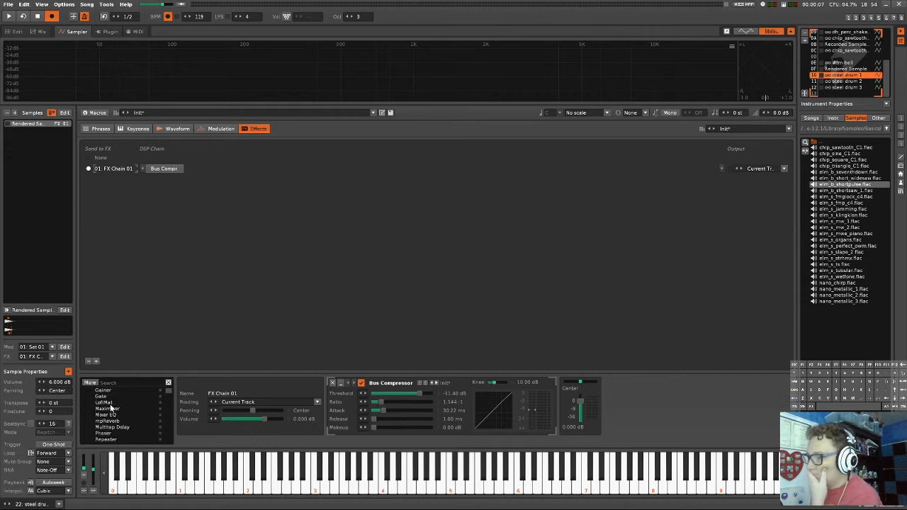
double_click(110, 404)
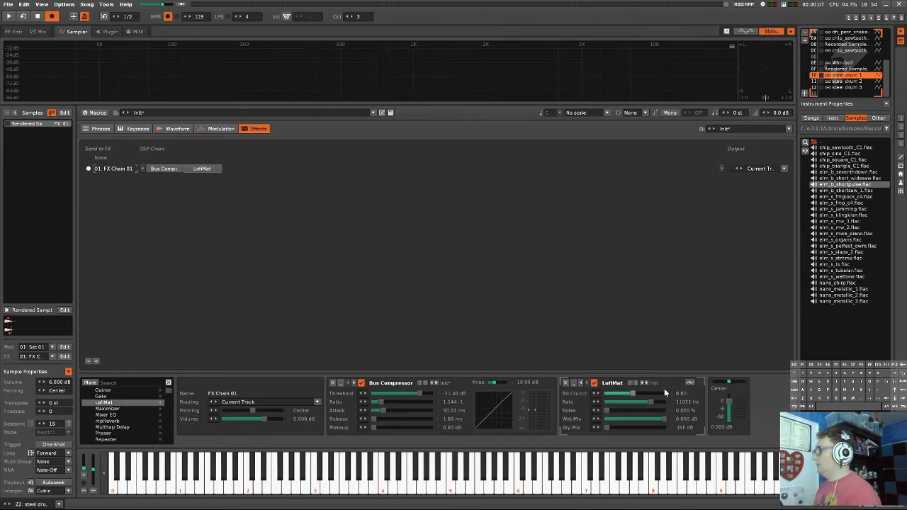
key(space)
drag(632, 393, 620, 419)
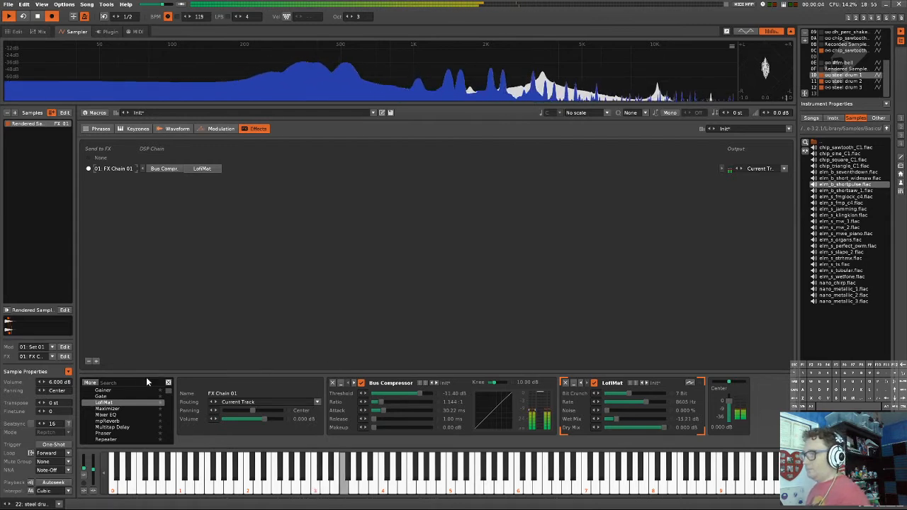
scroll(122, 423, up, 4)
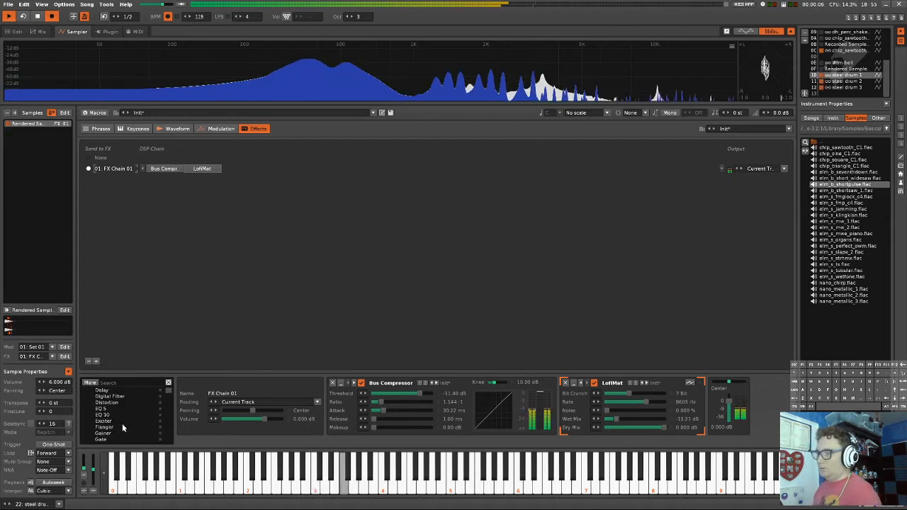
scroll(122, 424, up, 1)
key(space)
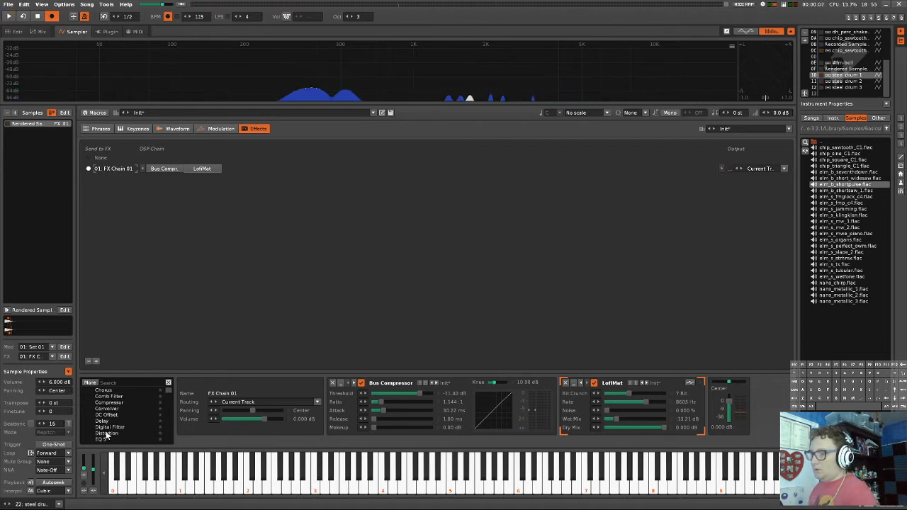
scroll(106, 408, up, 2)
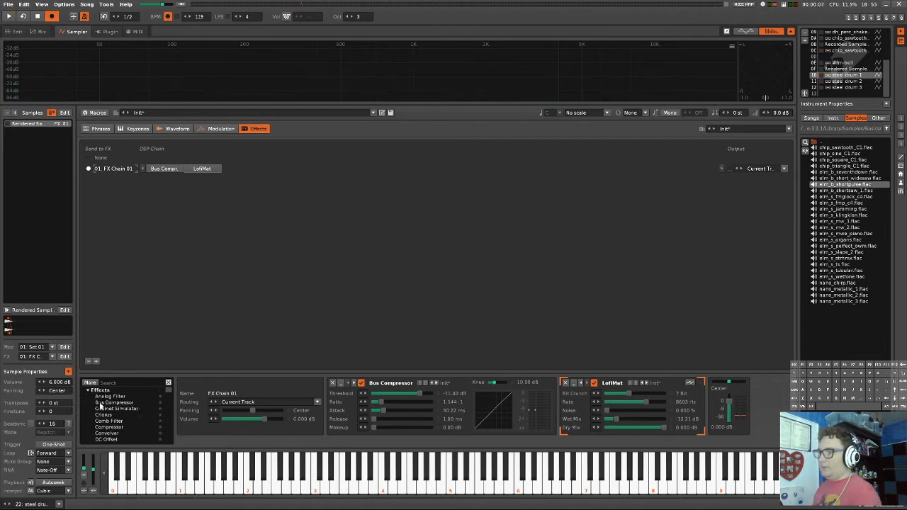
- Return to the pattern, search the devices for "delay" and add the native Delay to the steel drum thing group
click(16, 31)
click(32, 433)
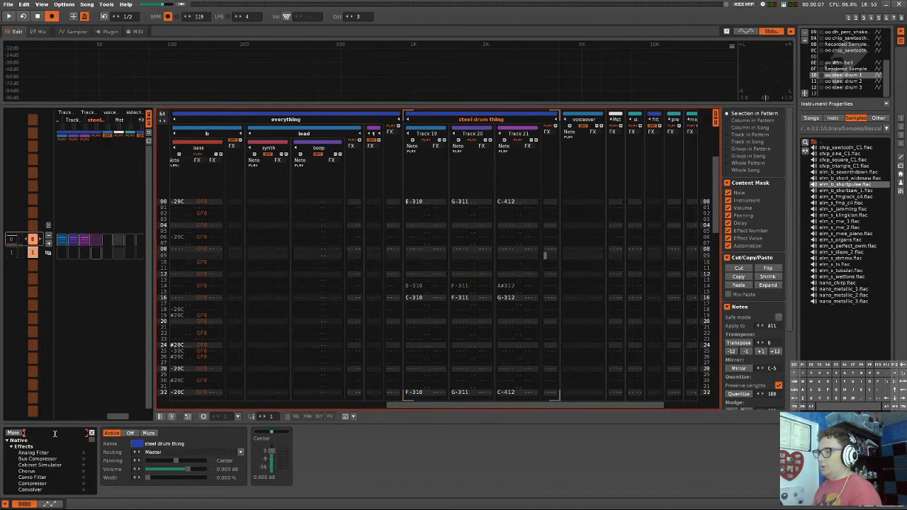
text(delay)
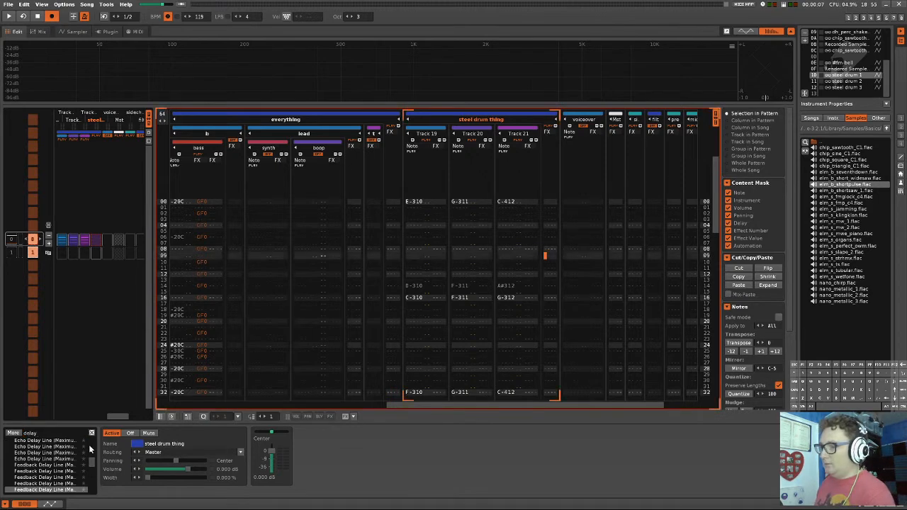
drag(89, 462, 93, 411)
click(45, 451)
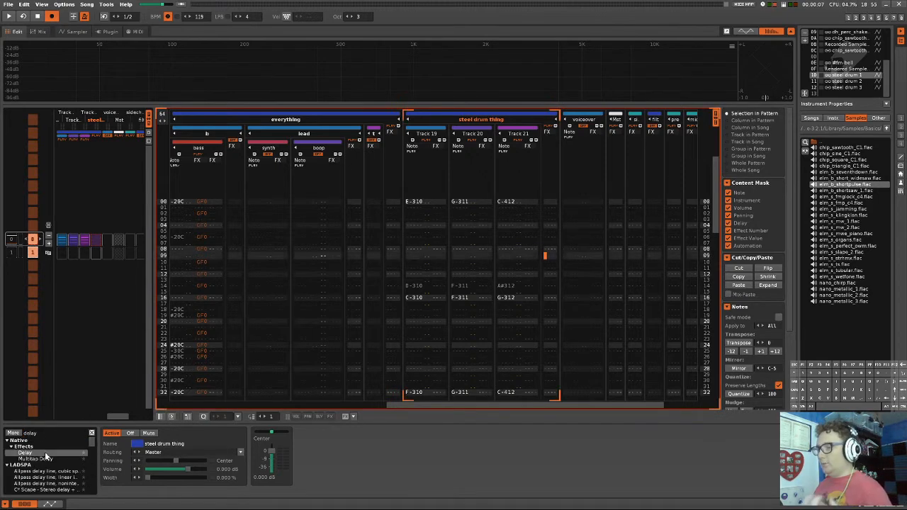
double_click(36, 454)
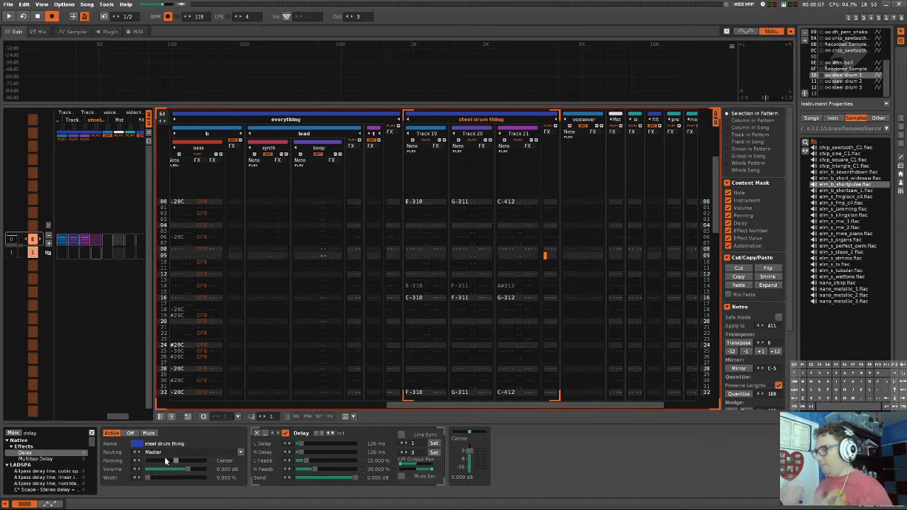
- Enable Line Sync on the Delay, set both the left and right delays to 2 lines, and audition it
click(401, 434)
click(403, 453)
click(406, 443)
key(space)
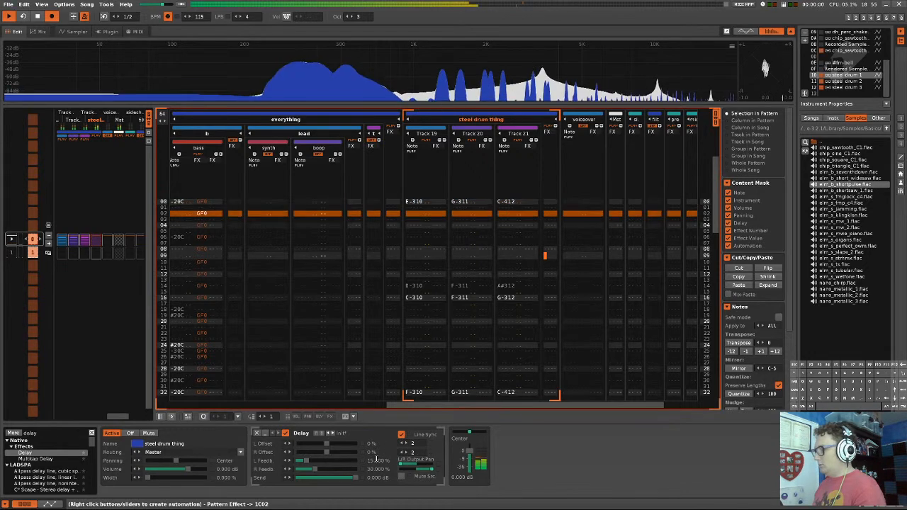
- Set the Delay's feedback to about 21 % left and 9 % right, send to about -9 dB, and offsets to -4 % left and 6 % right
key(space)
drag(315, 469, 326, 444)
key(space)
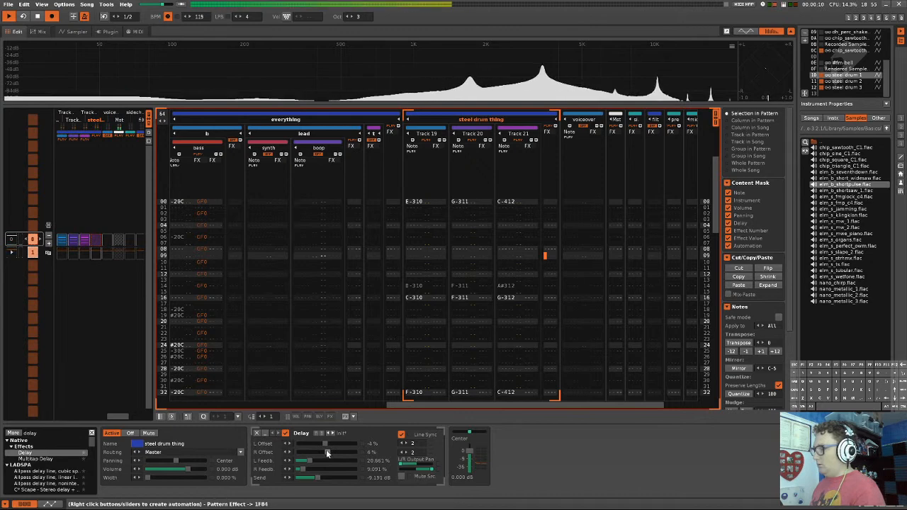
drag(326, 445, 327, 445)
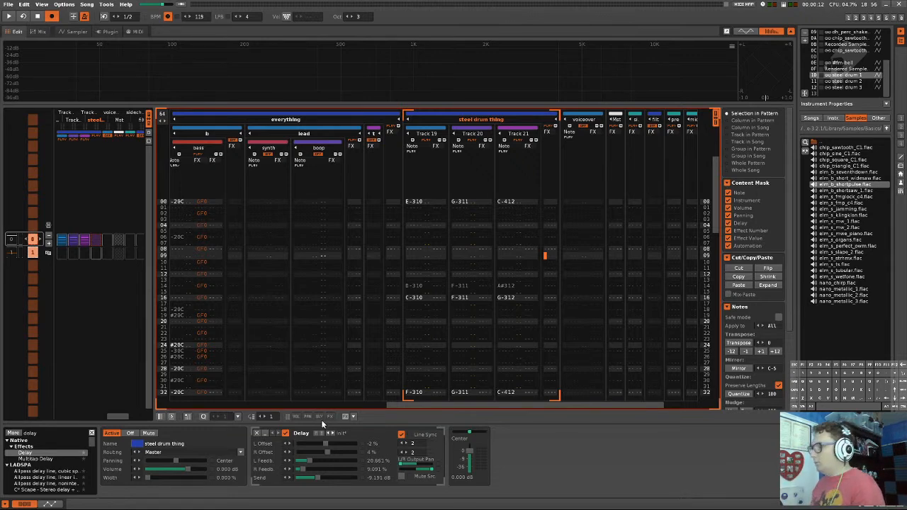
drag(320, 454, 326, 445)
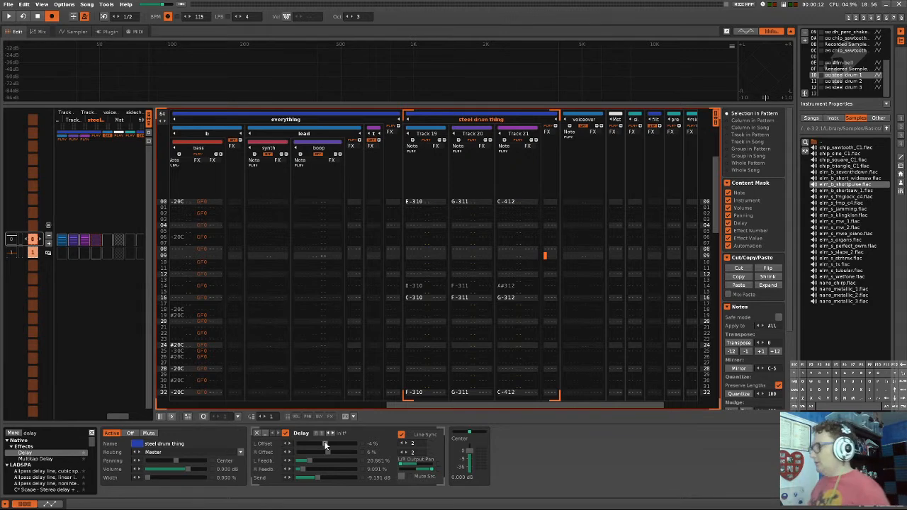
key(space)
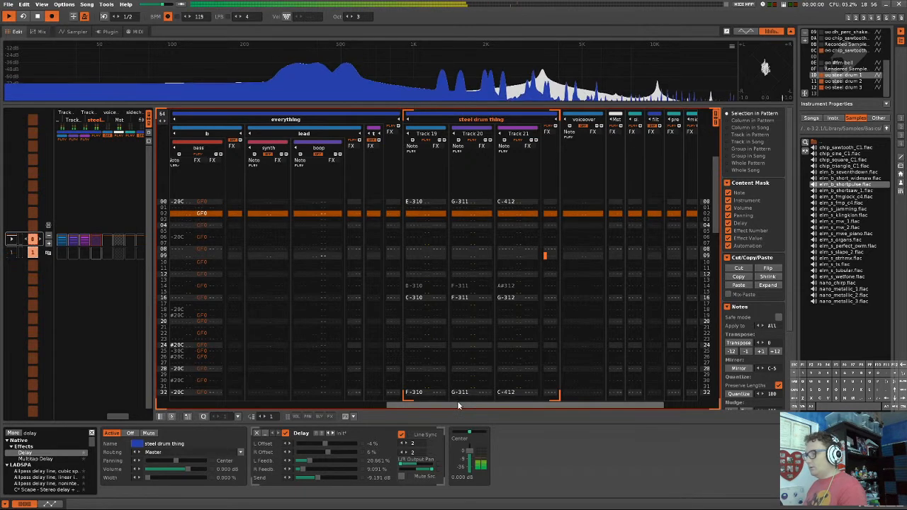
- Move the steel drum thing group into group t inside the everything group
drag(458, 405, 490, 409)
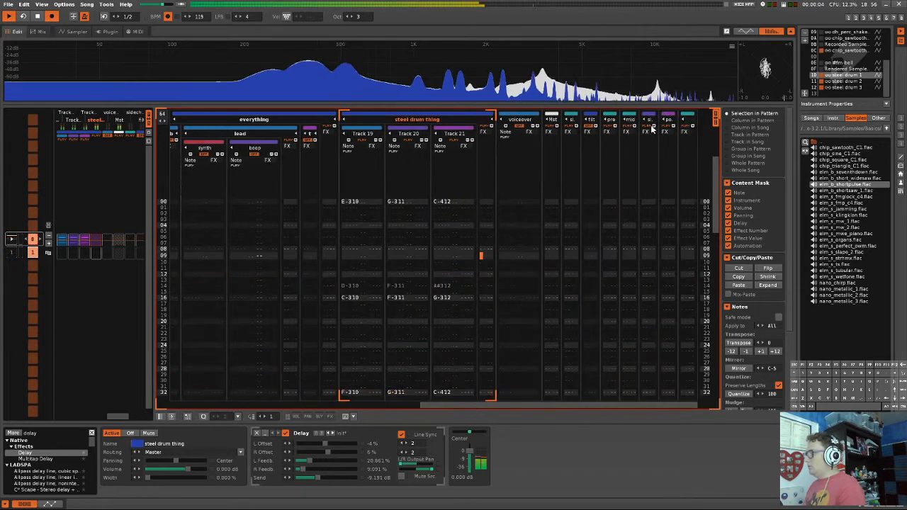
click(647, 122)
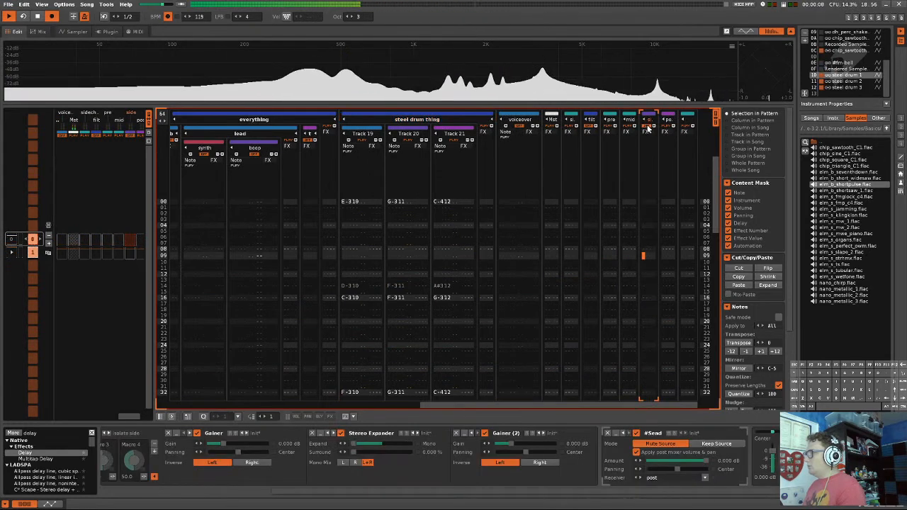
click(394, 141)
drag(394, 141, 303, 164)
drag(404, 151, 404, 151)
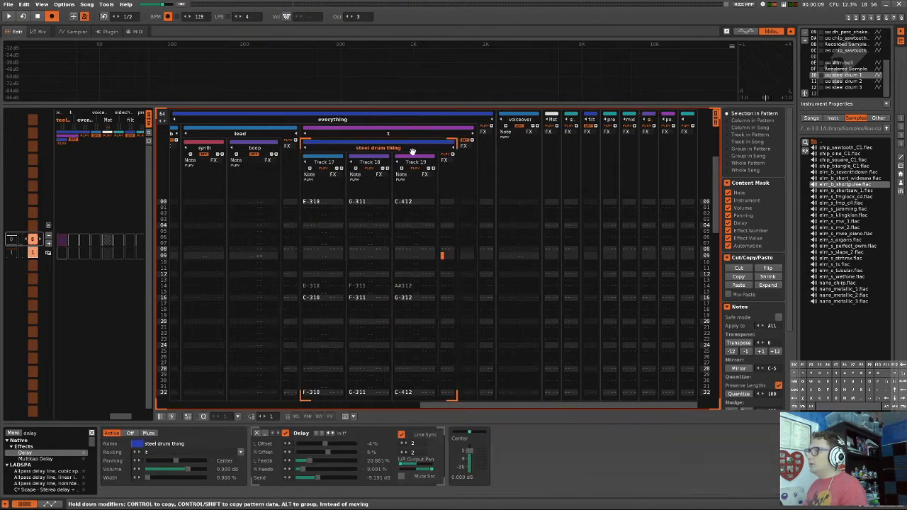
- Audition the regrouped steel drums and examine the pre send track's devices
key(space)
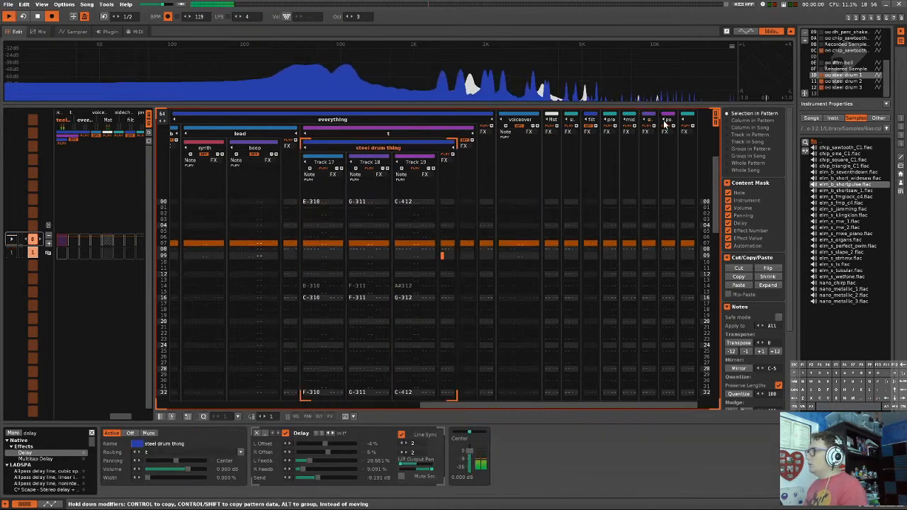
key(space)
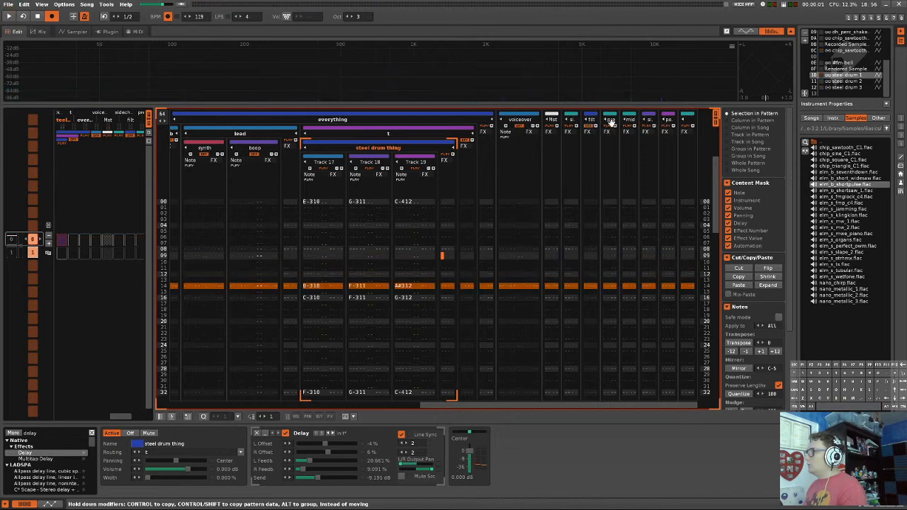
key(space)
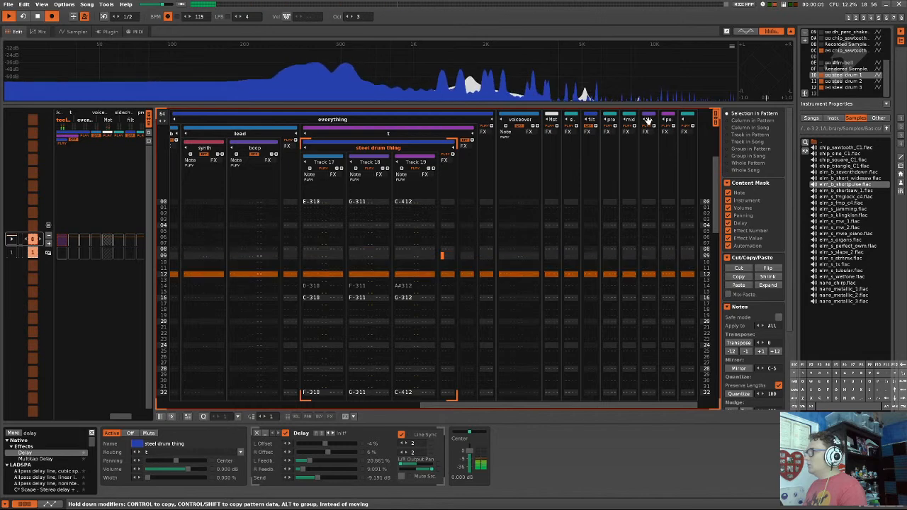
key(space)
click(611, 119)
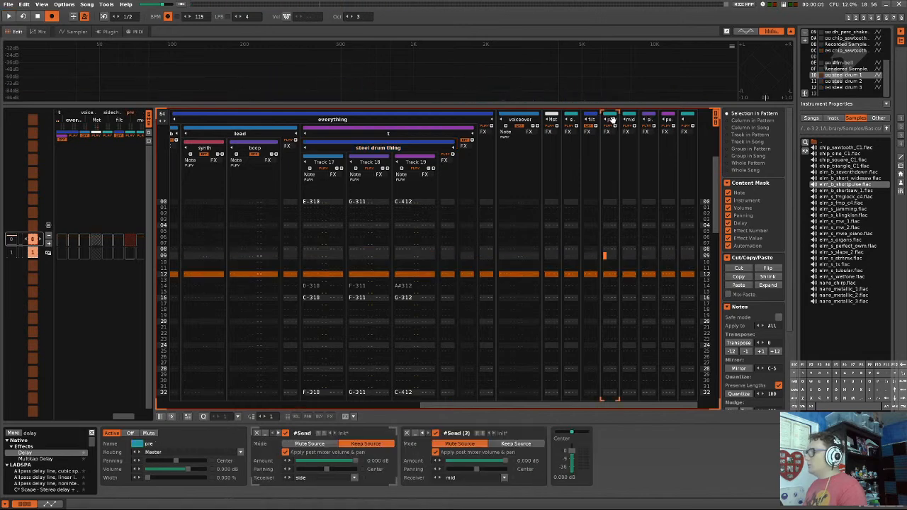
- Examine the everything group's Send device, audition the song, and inspect the post send track
click(461, 124)
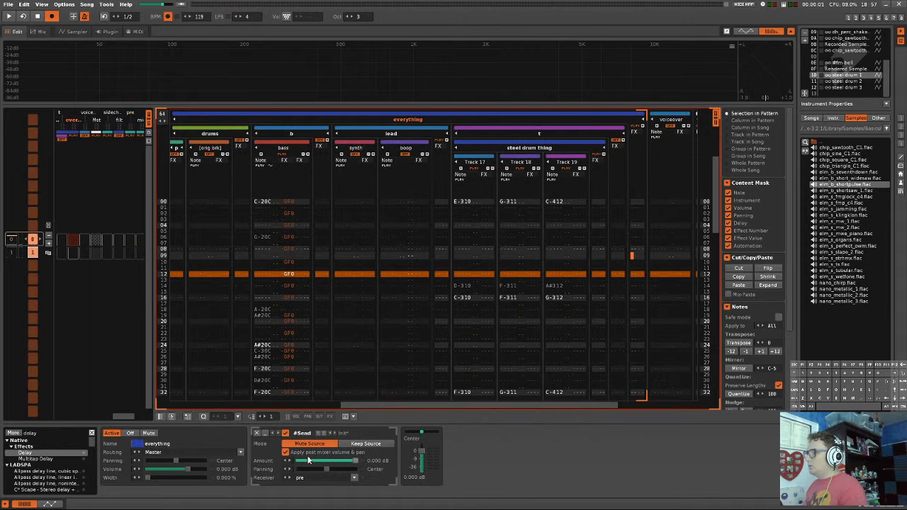
key(space)
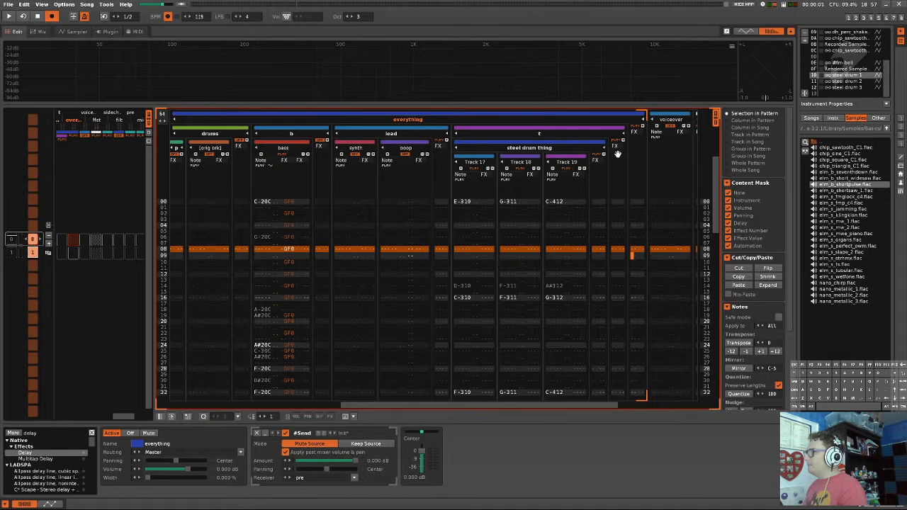
key(space)
drag(517, 402, 599, 402)
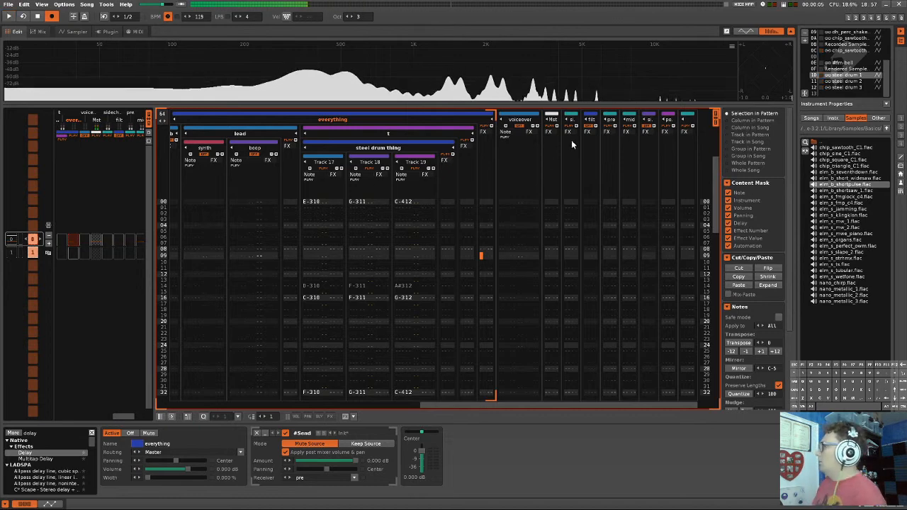
click(615, 152)
click(629, 148)
click(643, 145)
click(643, 144)
click(666, 147)
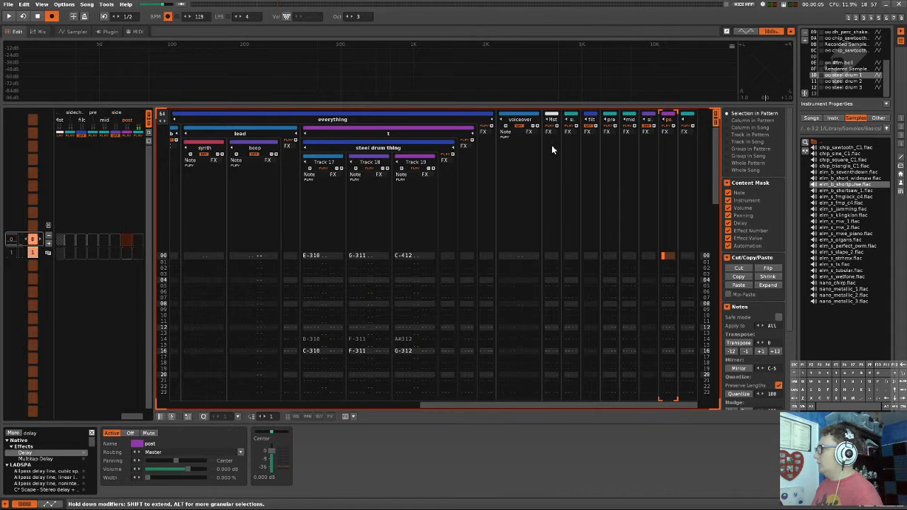
- Trace the signal path from the everything group's Send through the devices on the pre, mid and side send tracks
click(376, 118)
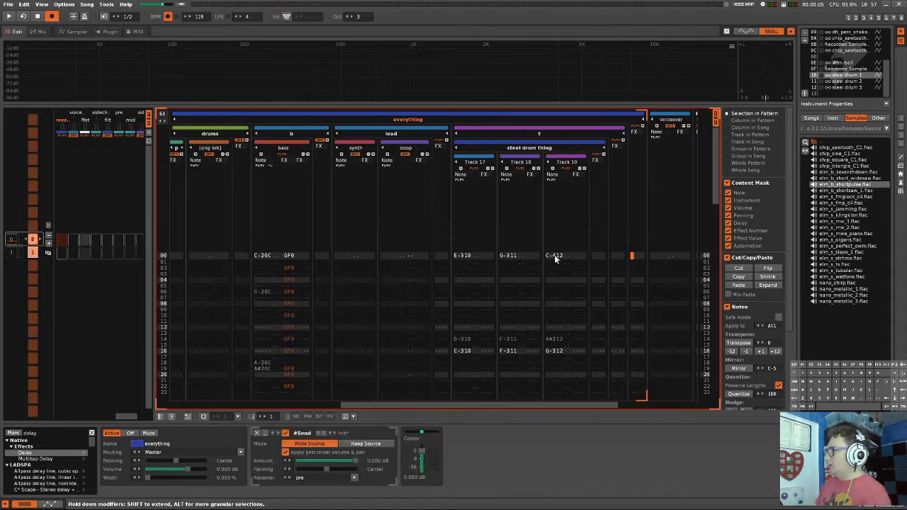
drag(524, 408, 681, 401)
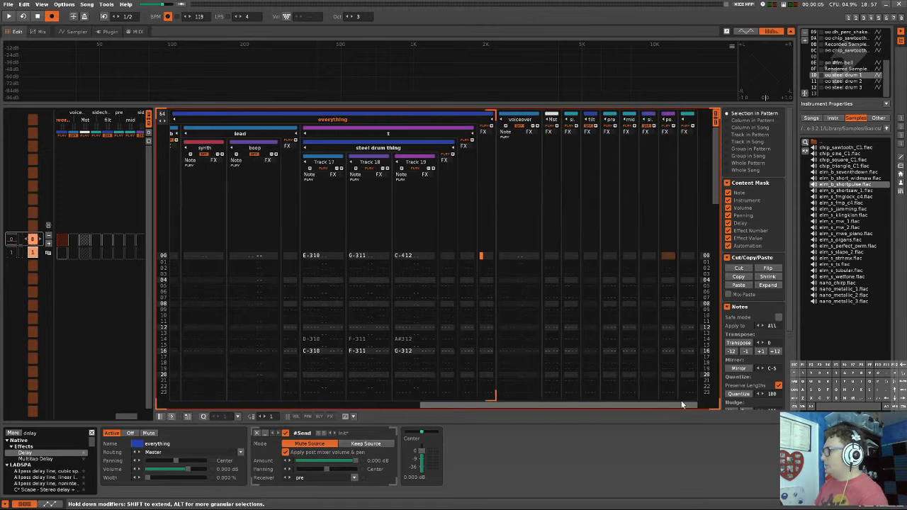
click(606, 189)
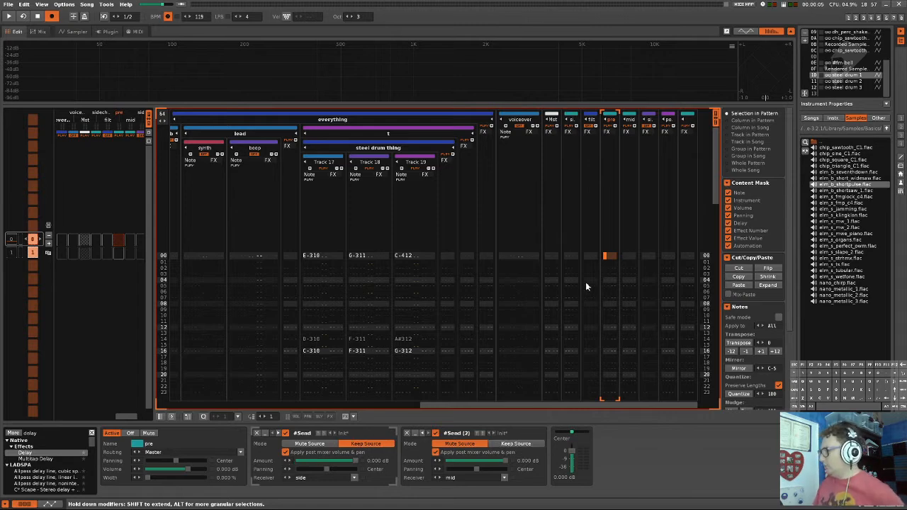
click(635, 172)
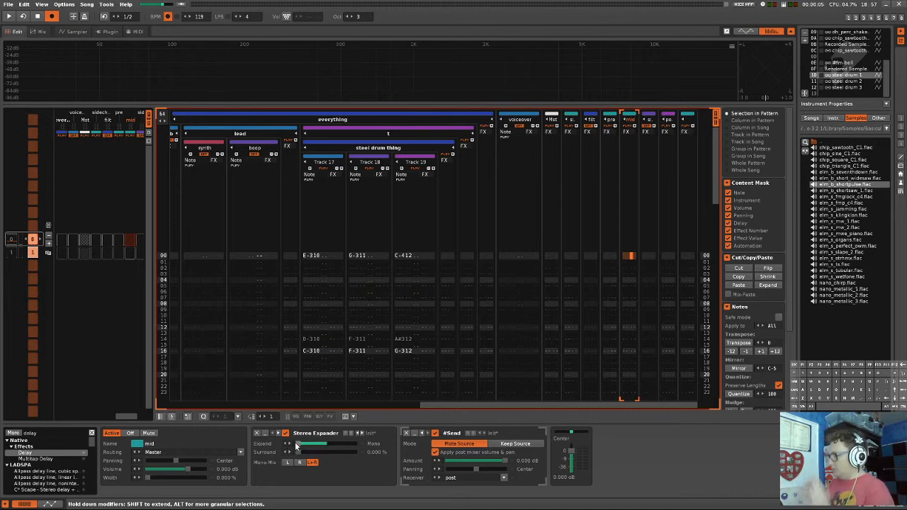
click(645, 194)
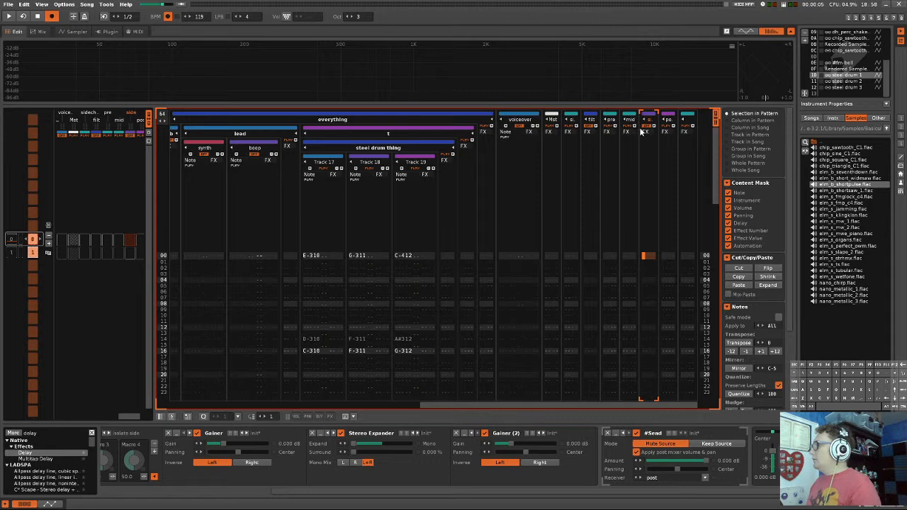
- Audition the song with the side send track muted, and switch that track back on
key(space)
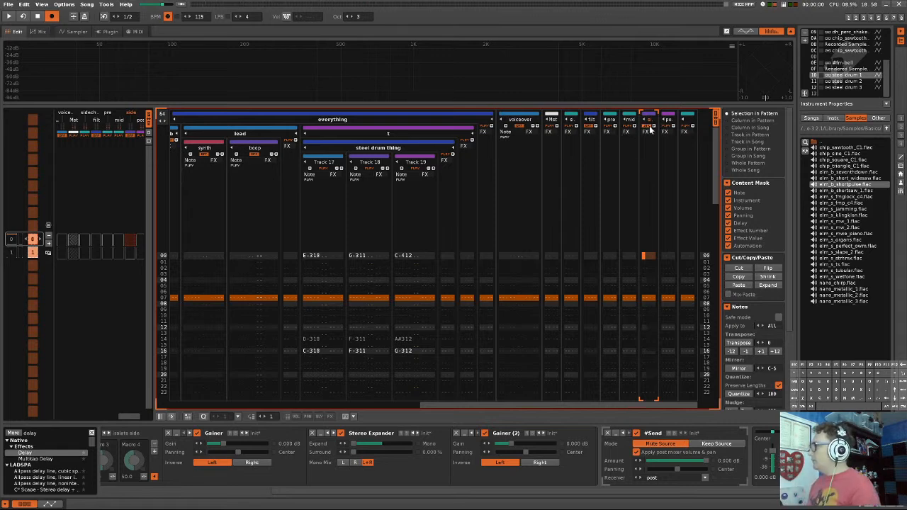
key(space)
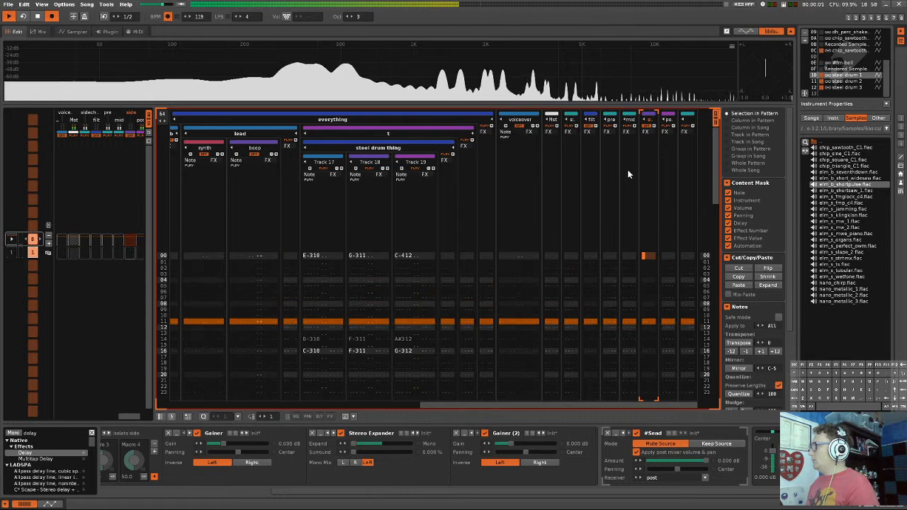
key(space)
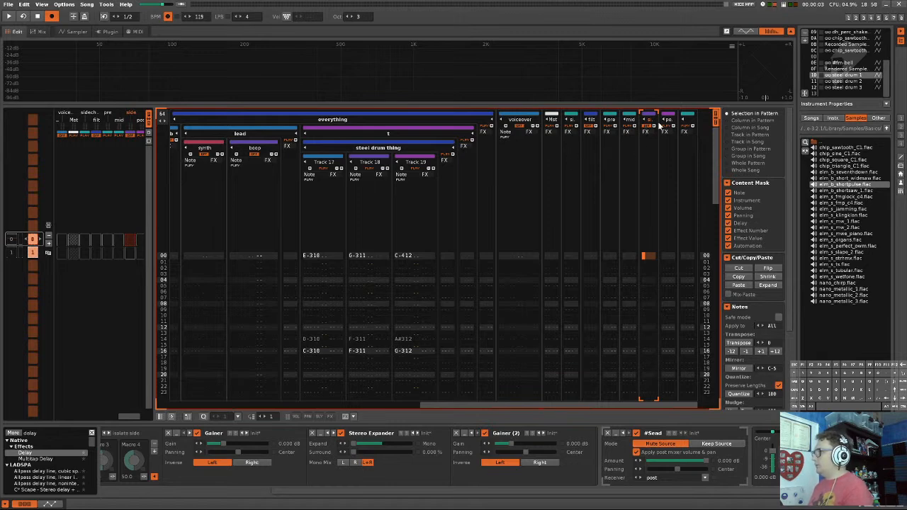
click(655, 148)
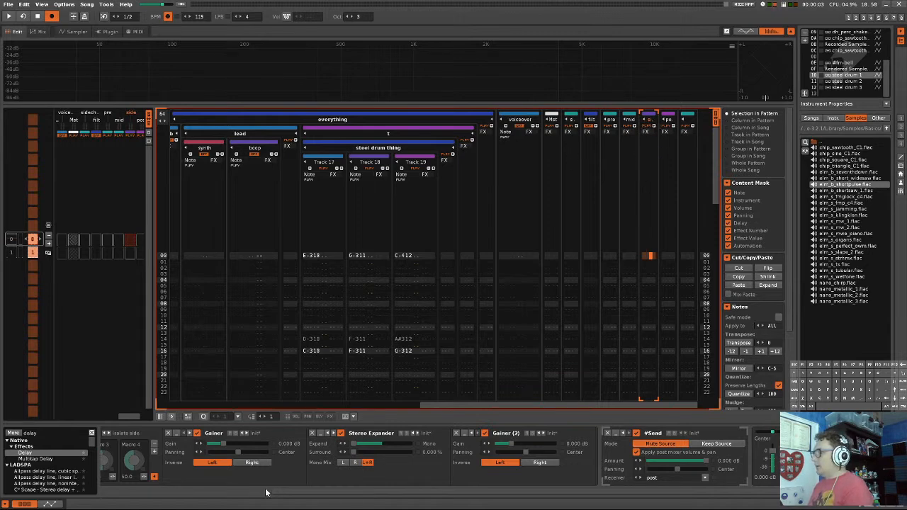
- Collapse the Isolate side Doofer on the side track and insert an EQ 5 between it and the Send
drag(343, 494, 225, 503)
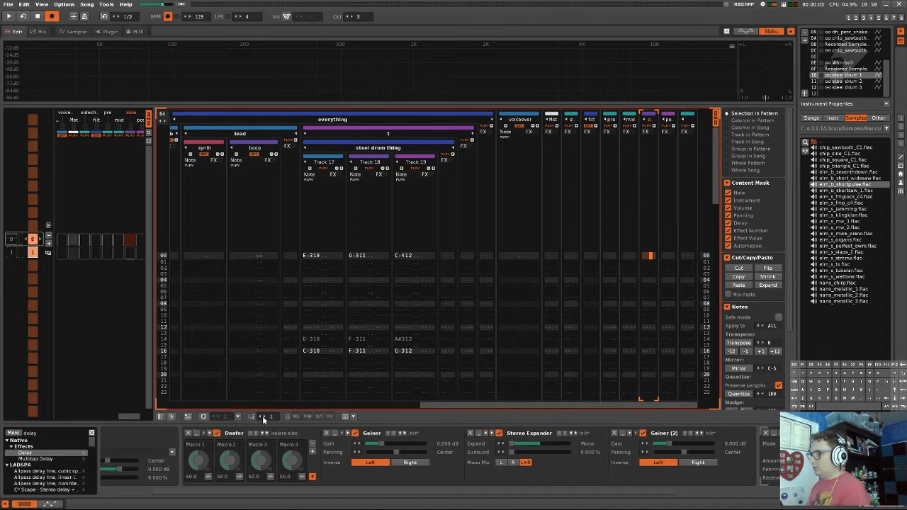
double_click(303, 430)
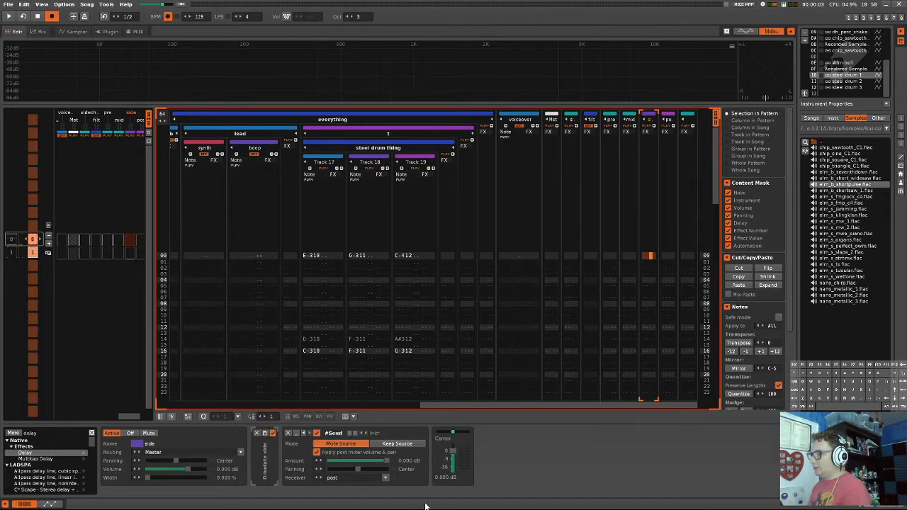
click(40, 433)
text(eq)
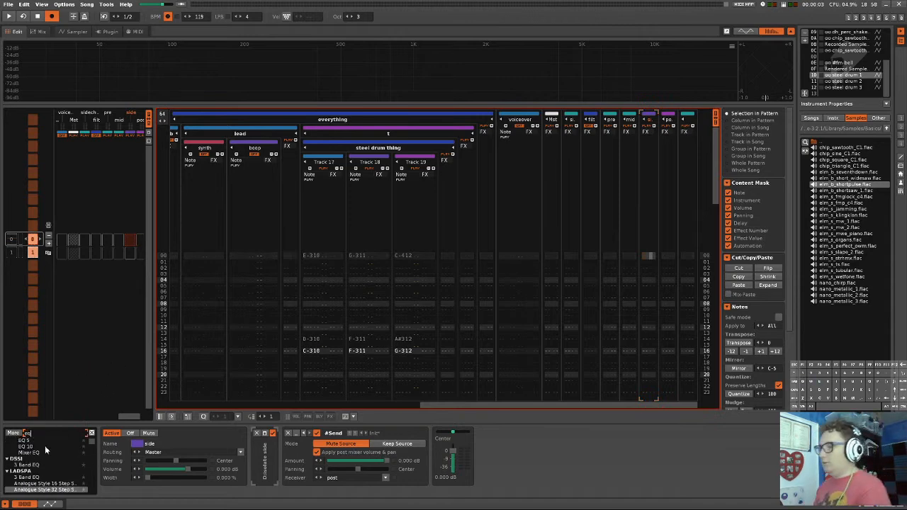
drag(43, 441, 267, 453)
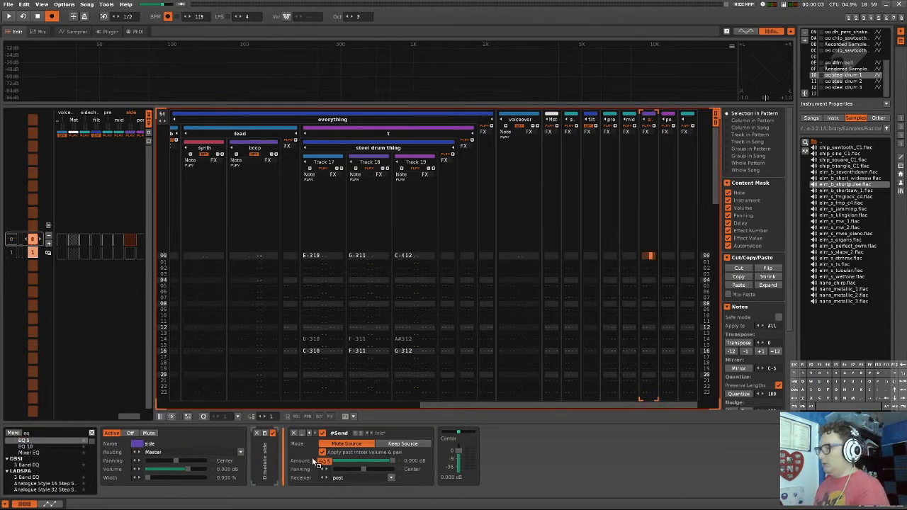
- Cut the side track's low end with the EQ 5's lowest band at about 83.5 Hz while auditioning the EQ
drag(321, 462, 325, 466)
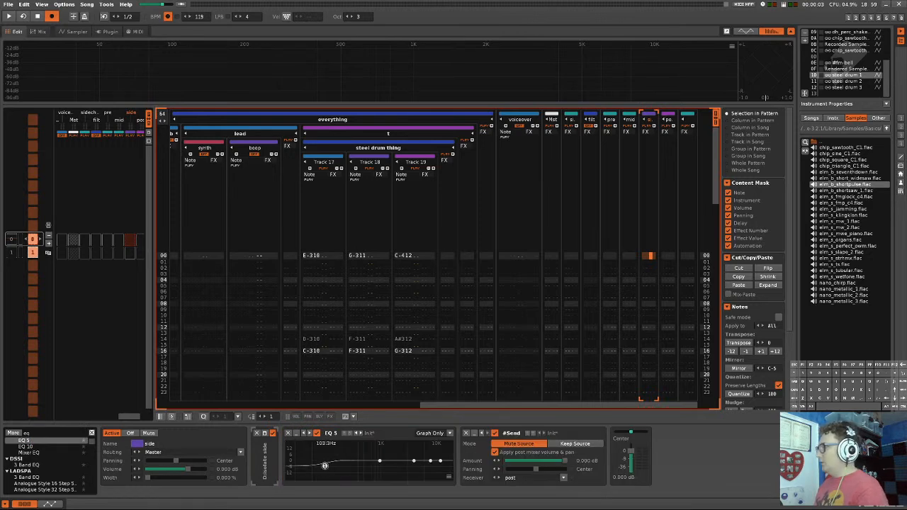
key(space)
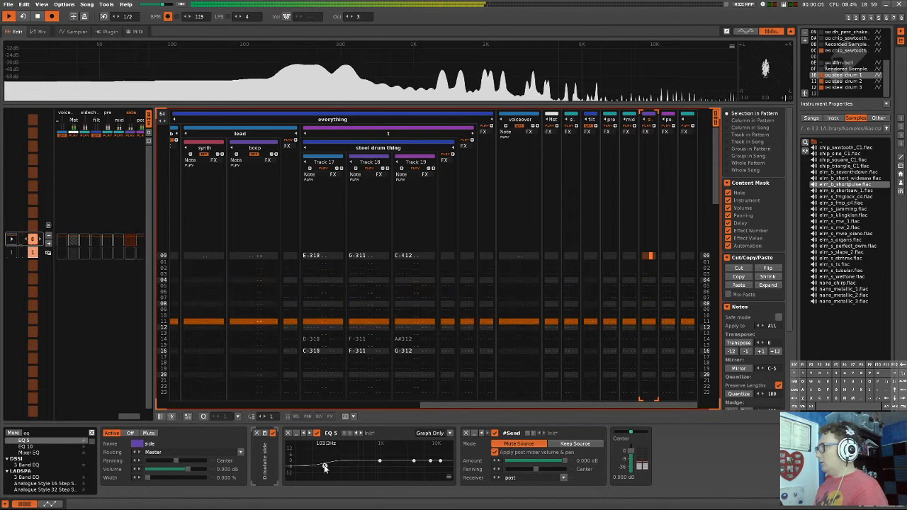
drag(325, 467, 319, 480)
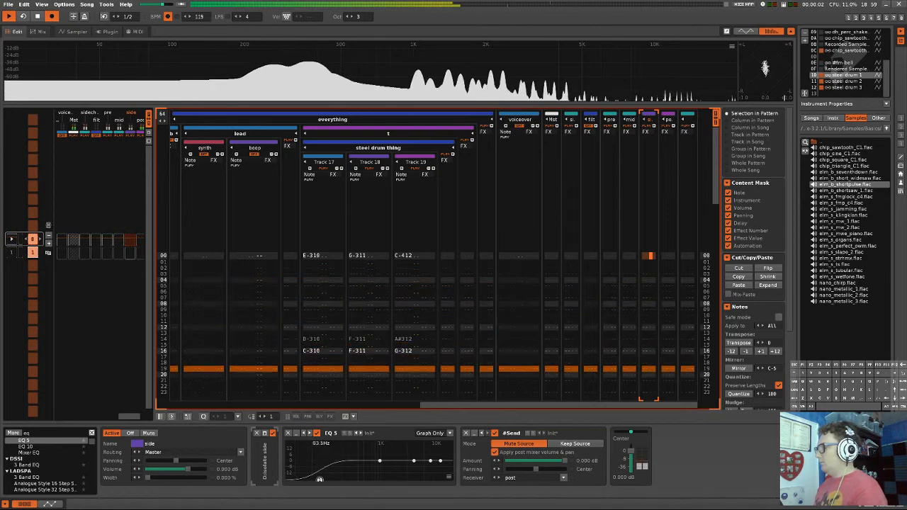
click(317, 434)
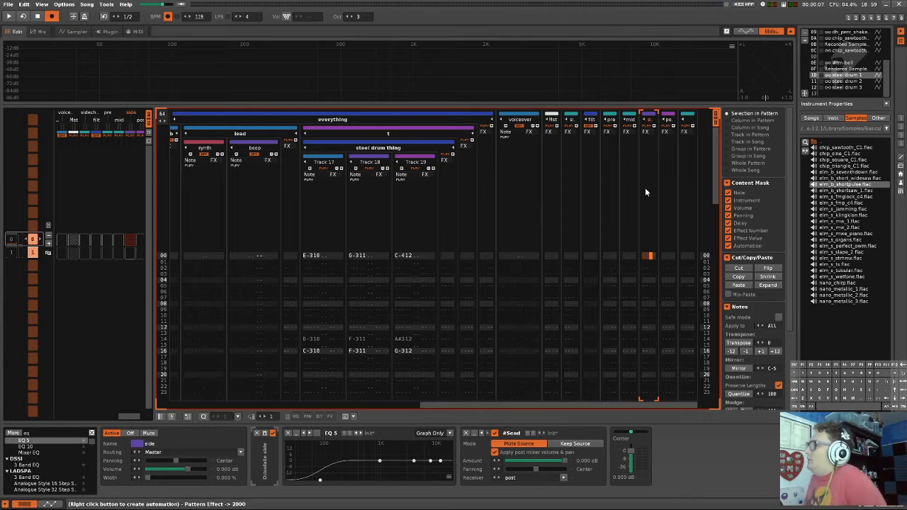
- Select the steel drum thing group and audition the pattern through its closing effect commands
click(411, 134)
click(415, 148)
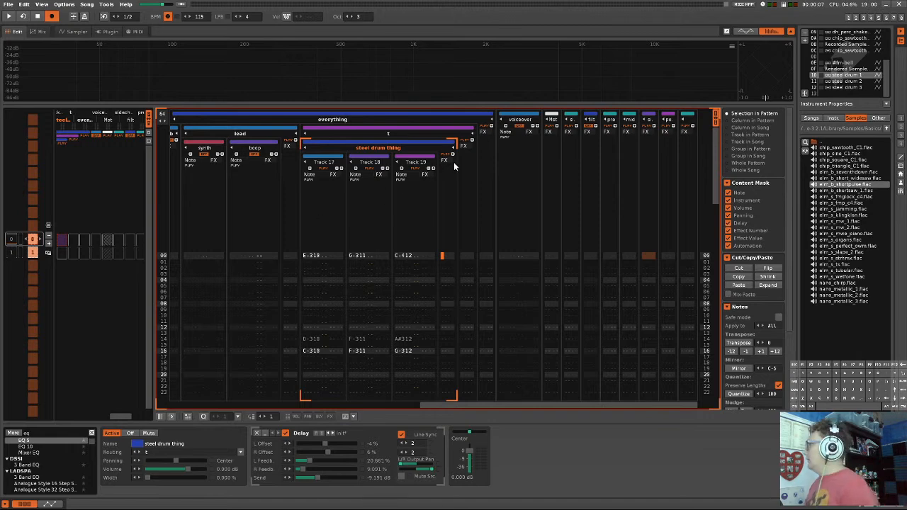
key(space)
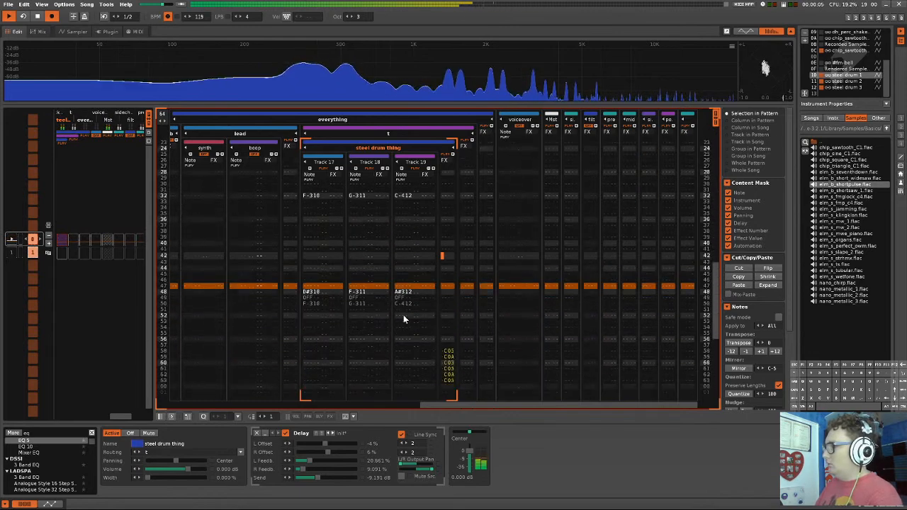
key(space)
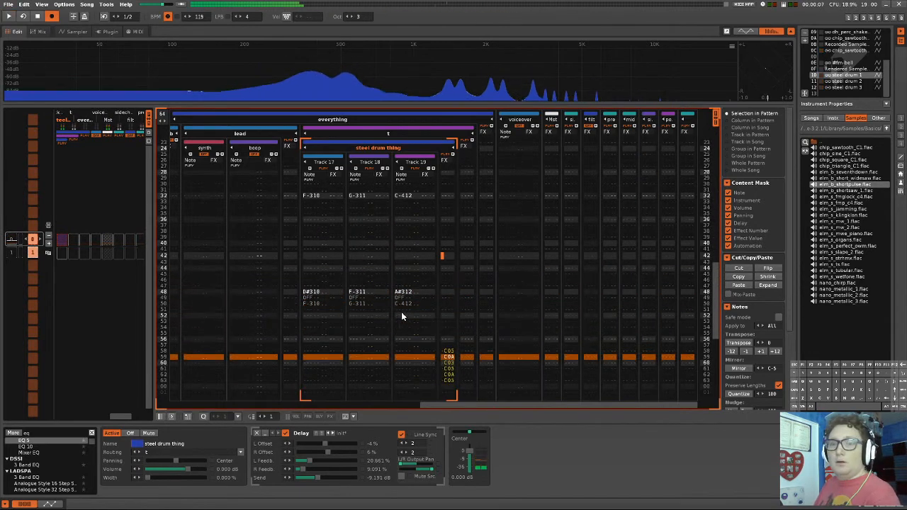